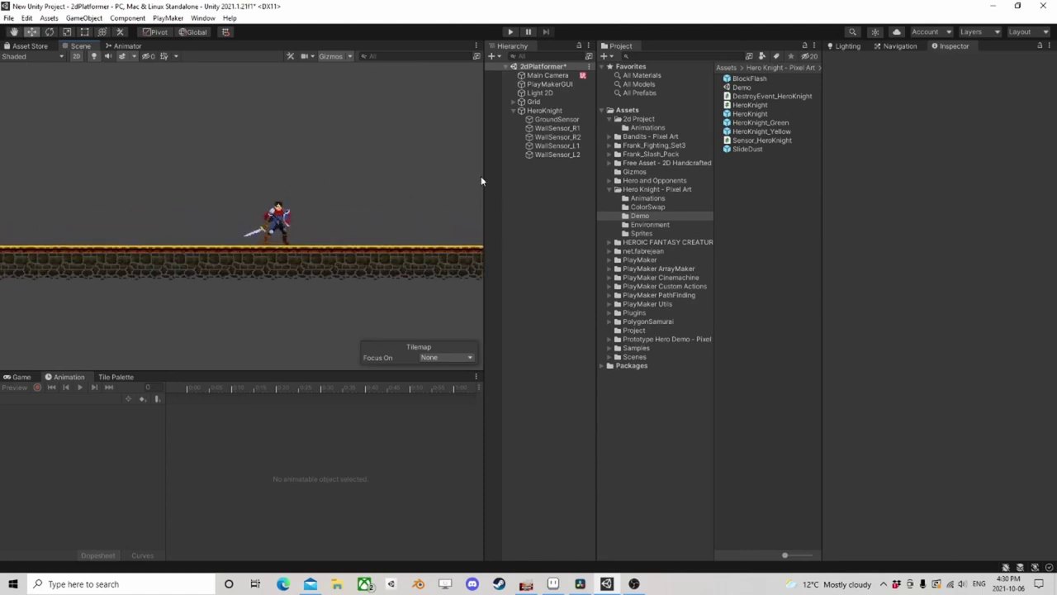
# Inspect the HeroKnight object and its child sensors, ending with HeroKnight selected
pyautogui.click(545, 110)
pyautogui.scroll(3, 317, 197)
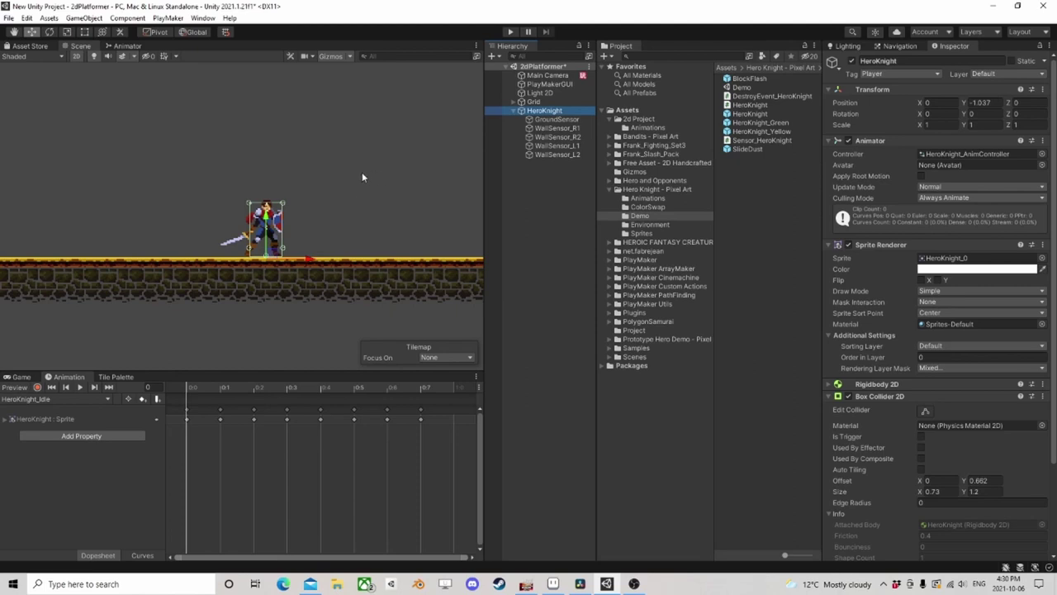
pyautogui.click(543, 112)
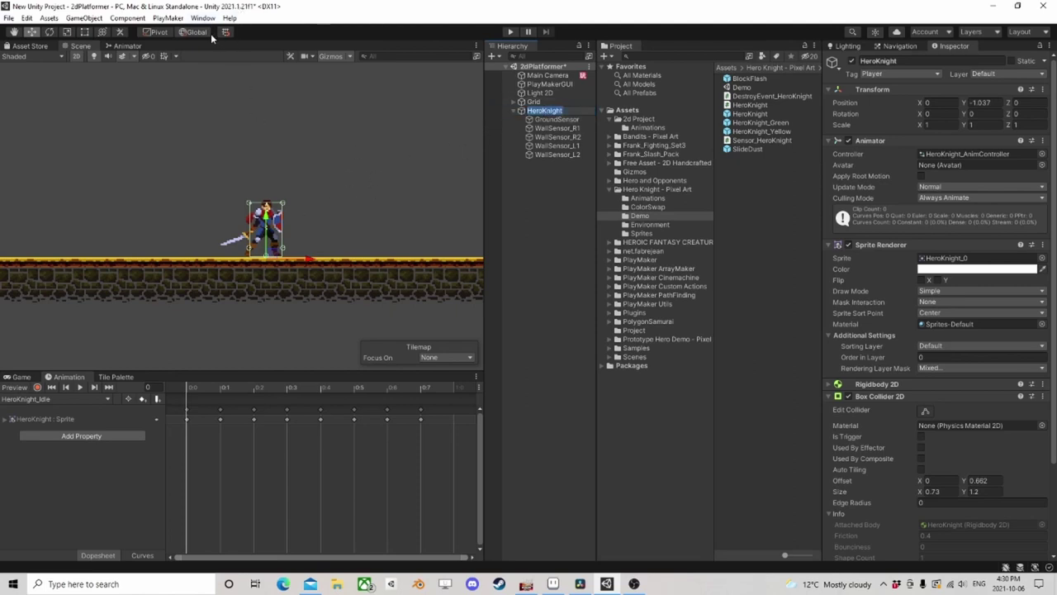
pyautogui.click(551, 128)
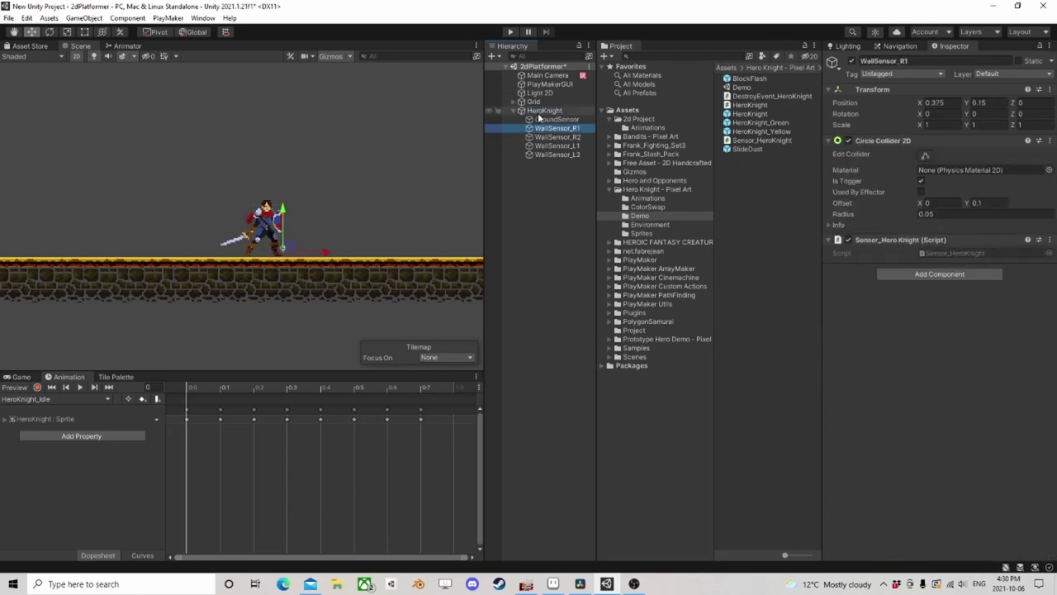
pyautogui.hotkey('ctrl', 'z')
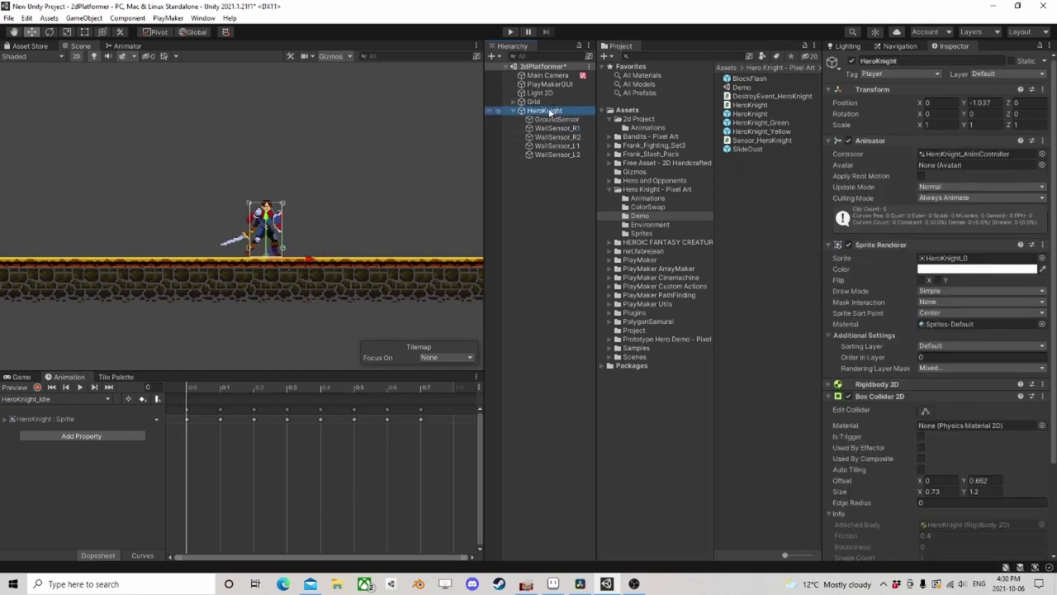
pyautogui.press('F2')
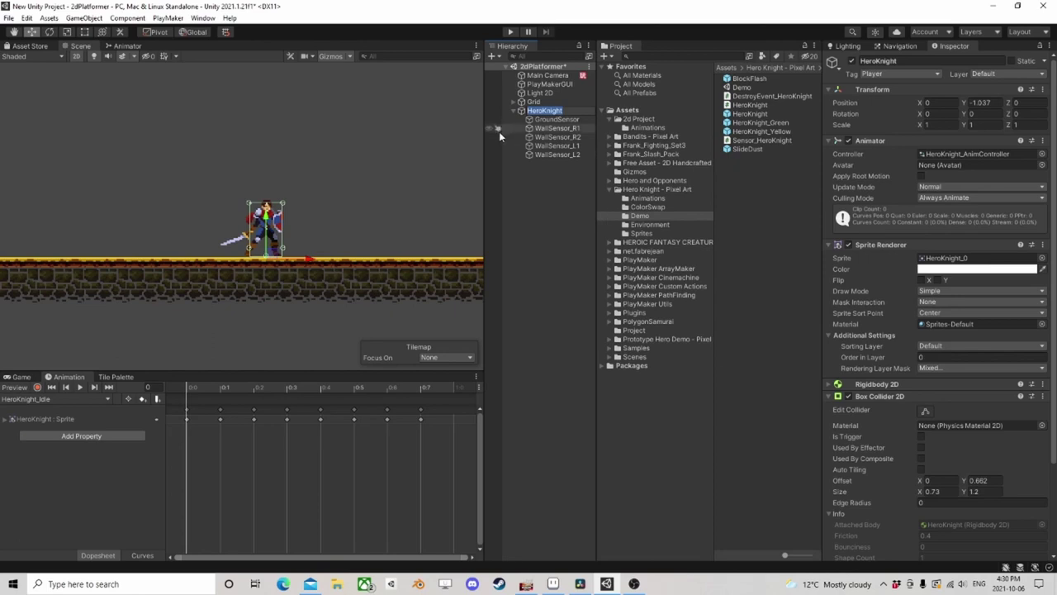
pyautogui.click(552, 119)
pyautogui.click(546, 110)
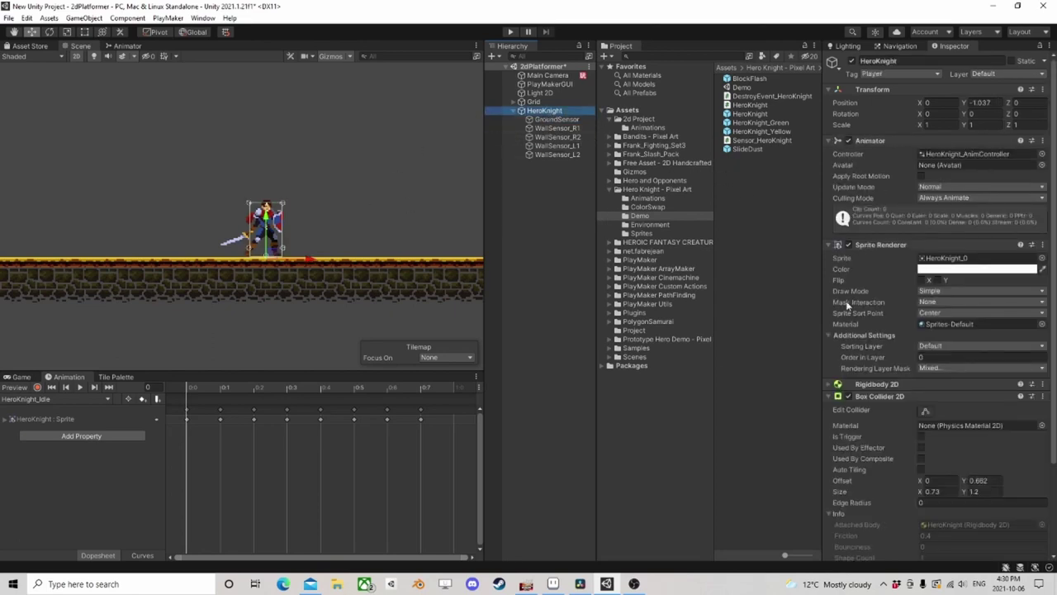
# Review HeroKnight's components from the Transform to the Box Collider 2D and view the character in the scene
pyautogui.scroll(-3, 922, 339)
pyautogui.scroll(3, 905, 336)
pyautogui.scroll(-2, 307, 190)
pyautogui.scroll(3, 308, 195)
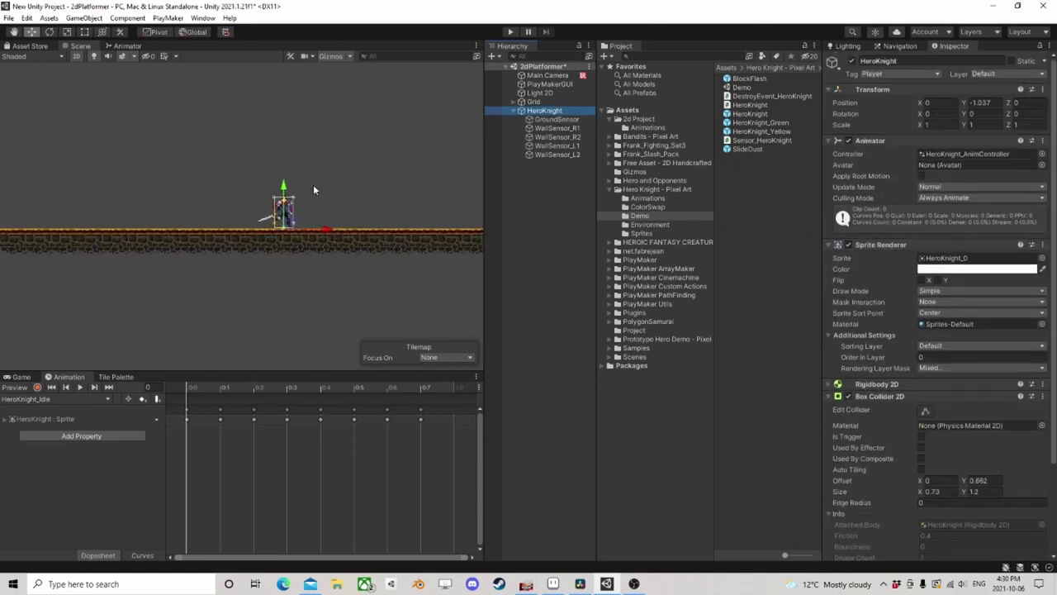
pyautogui.scroll(-2, 309, 187)
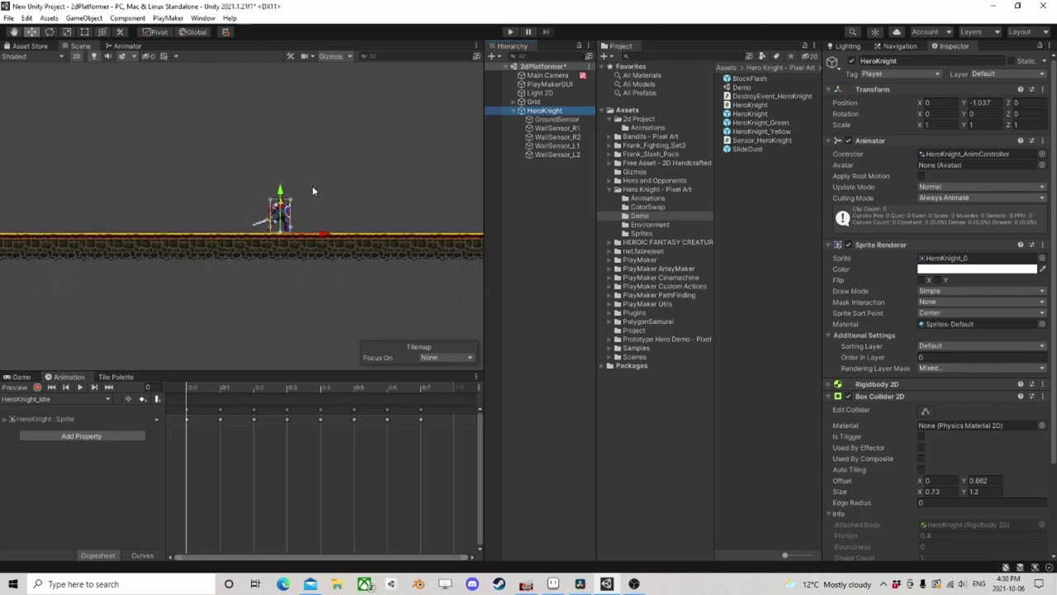
pyautogui.scroll(3, 283, 220)
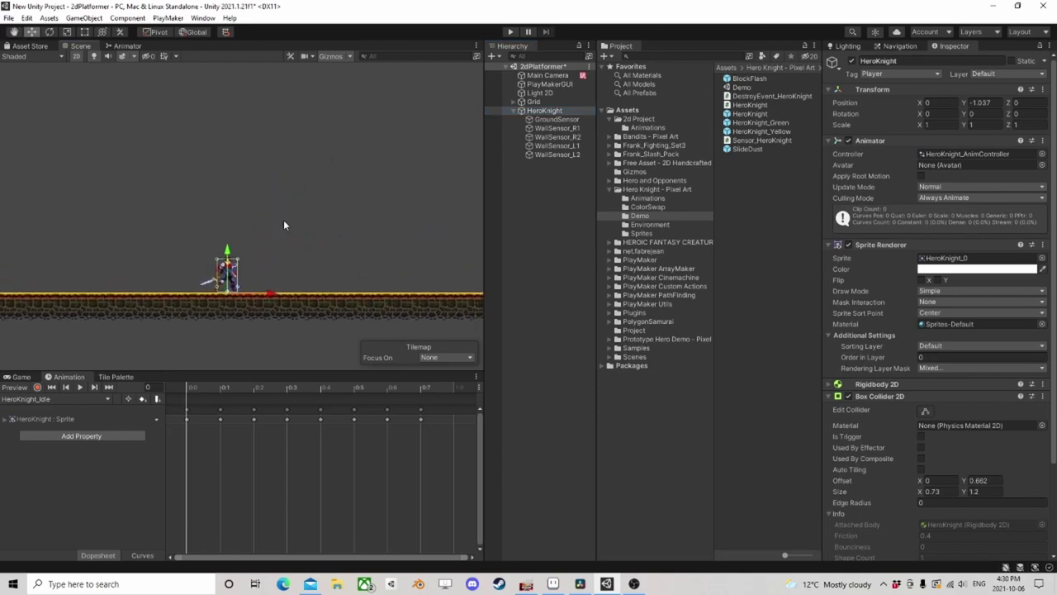
pyautogui.moveTo(282, 249); pyautogui.dragTo(305, 237, button='middle')
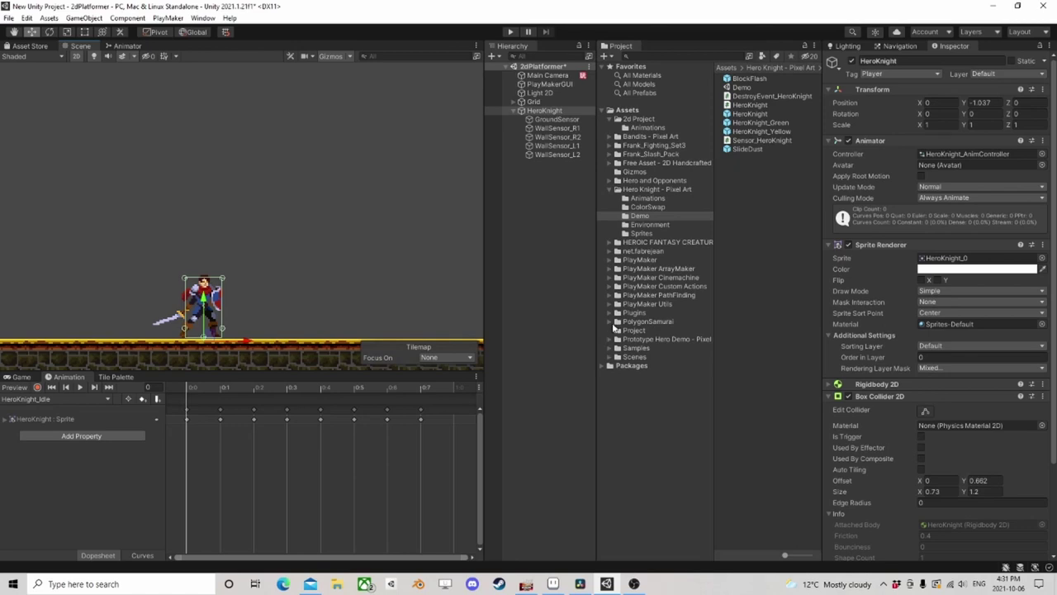
# Browse the Free Asset - 2D Handcrafted folder, checking its Scripts, Shader, Sprite, Texture, Prefab, Music and Material subfolders, and collapse it
pyautogui.click(611, 164)
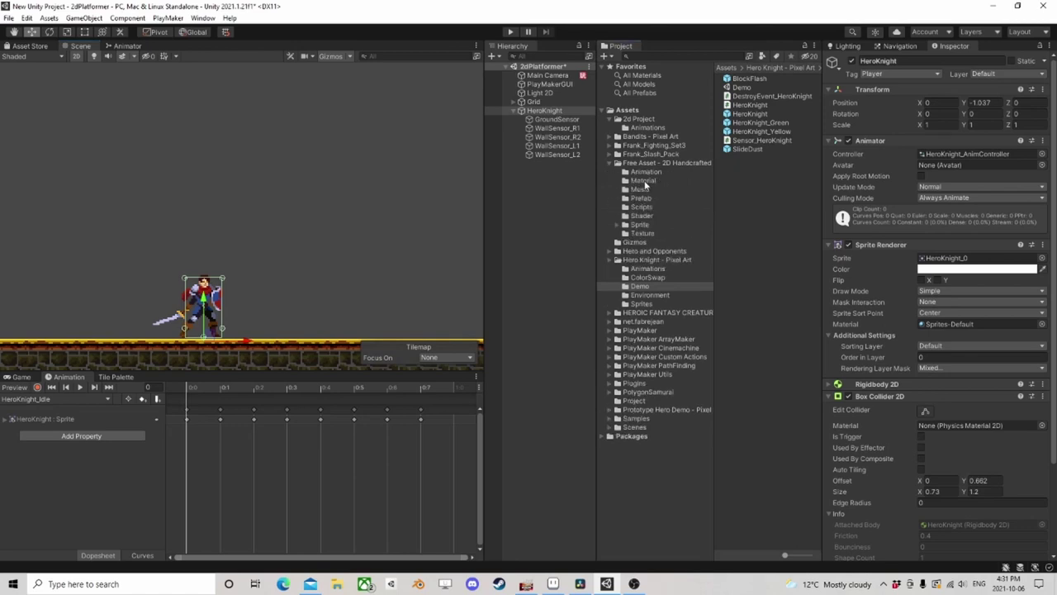
pyautogui.click(643, 206)
pyautogui.click(641, 216)
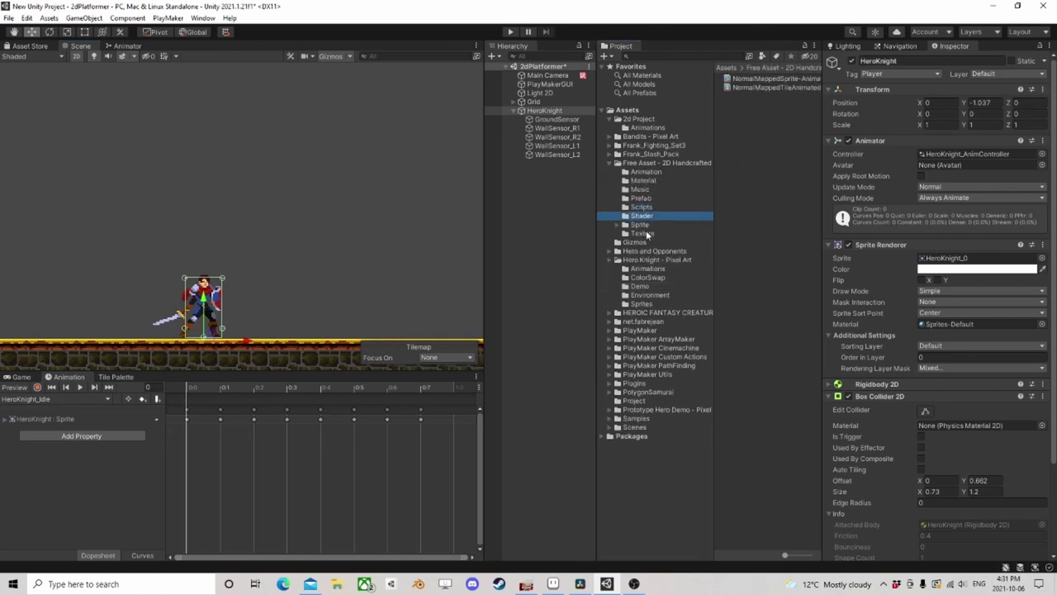
pyautogui.click(639, 224)
pyautogui.click(617, 226)
pyautogui.click(647, 242)
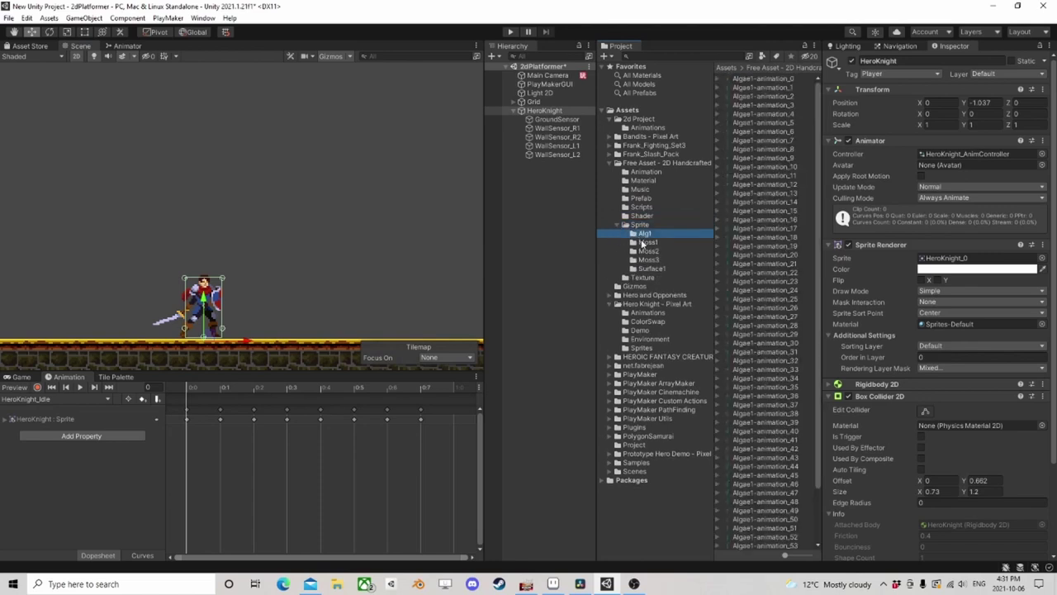
pyautogui.click(650, 269)
pyautogui.click(643, 279)
pyautogui.click(638, 208)
pyautogui.click(641, 199)
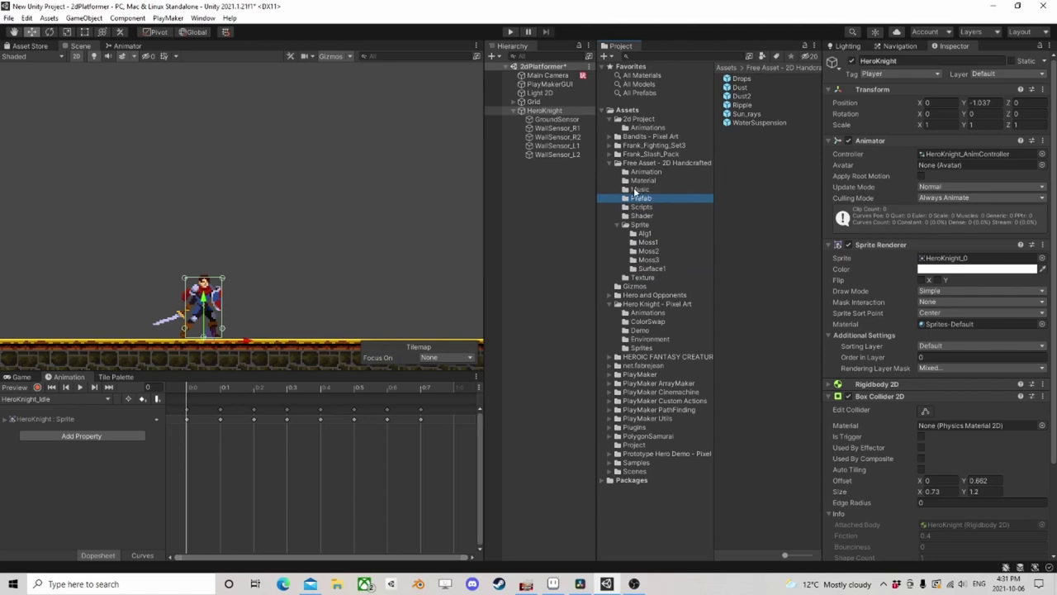
pyautogui.click(636, 191)
pyautogui.click(641, 181)
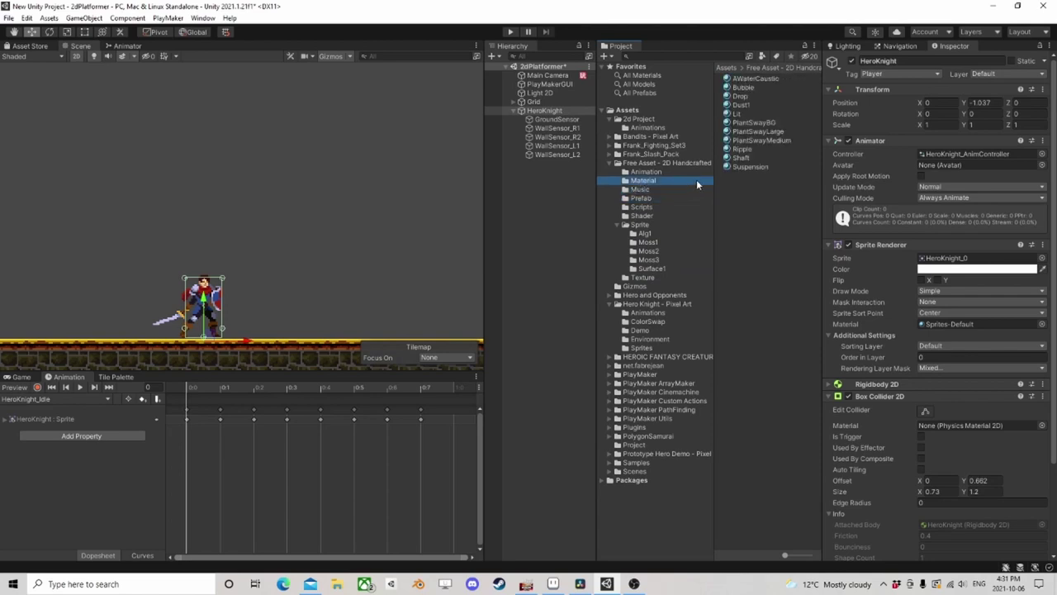
pyautogui.click(606, 163)
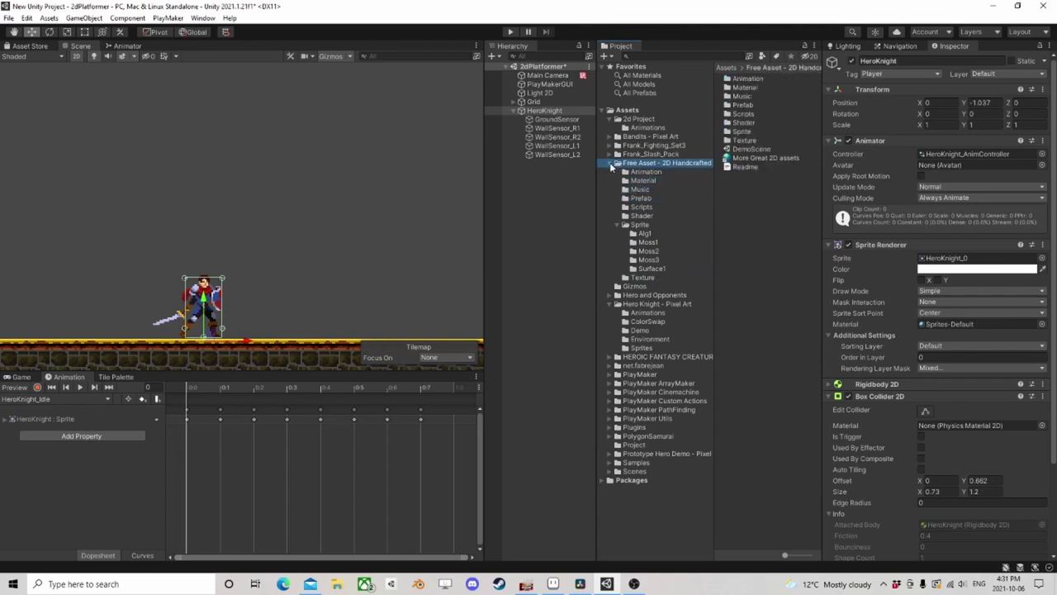
pyautogui.click(612, 162)
pyautogui.scroll(2, 249, 232)
pyautogui.moveTo(221, 249); pyautogui.dragTo(267, 171, button='middle')
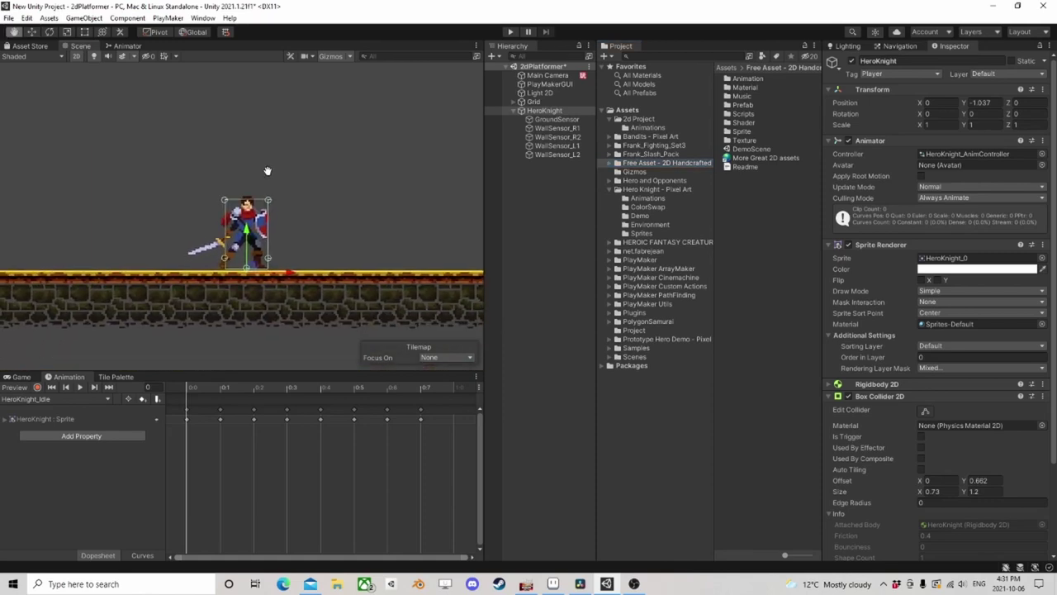
pyautogui.scroll(1, 267, 171)
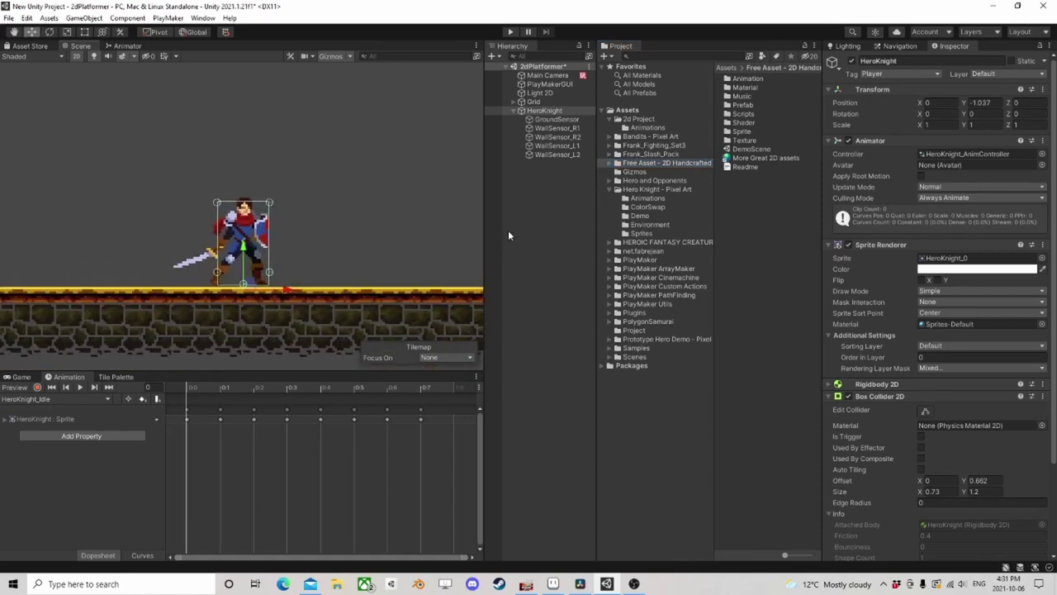
pyautogui.scroll(-3, 884, 315)
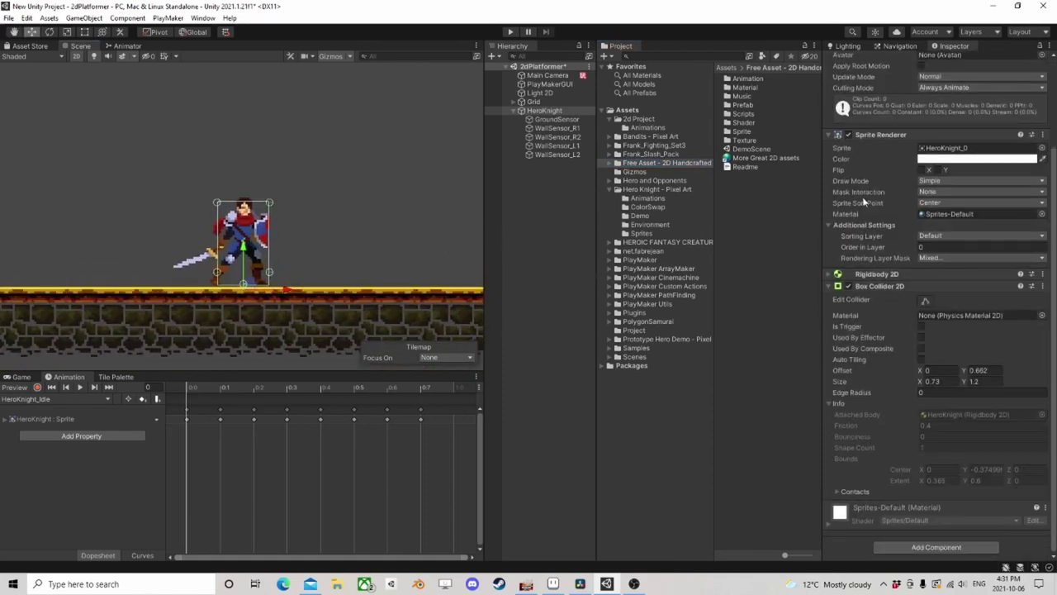
pyautogui.scroll(3, 875, 261)
pyautogui.scroll(1, 875, 266)
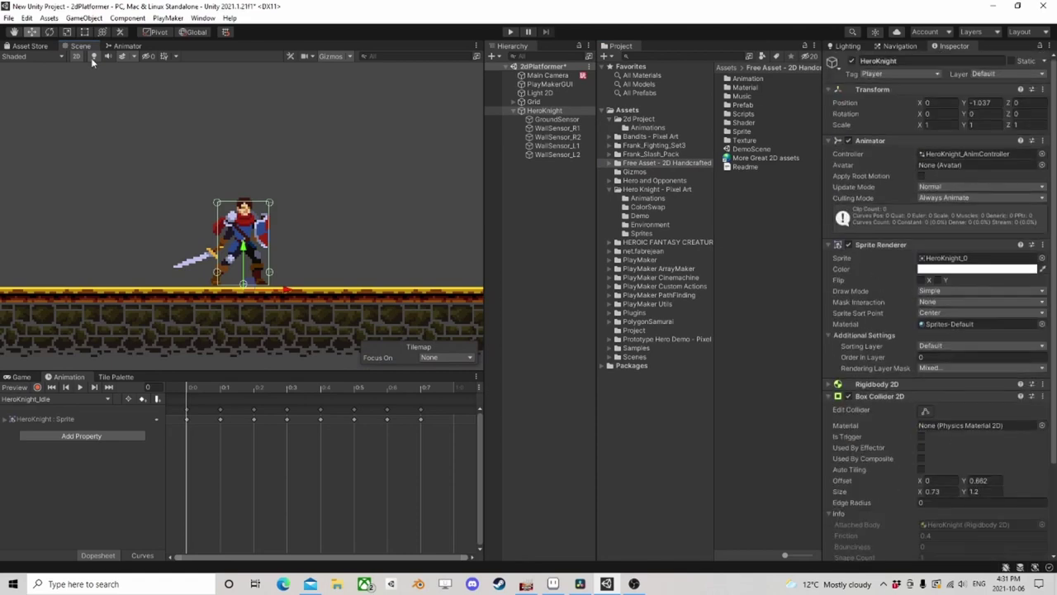
# Examine HeroKnight's animator state graph and its parameters from AnimState through Death
pyautogui.click(126, 45)
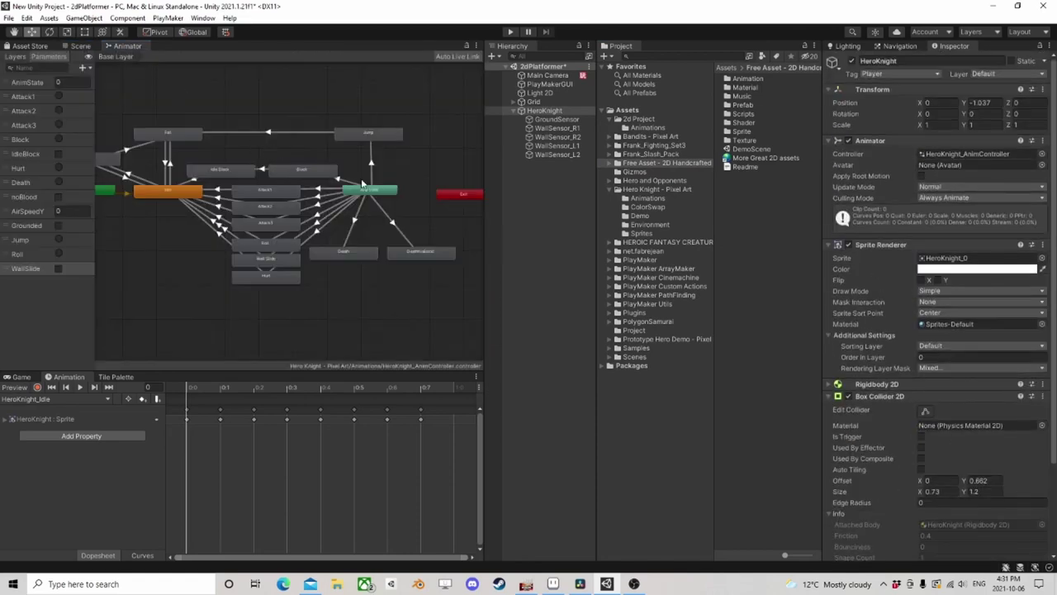
pyautogui.scroll(5, 373, 197)
pyautogui.scroll(-6, 373, 197)
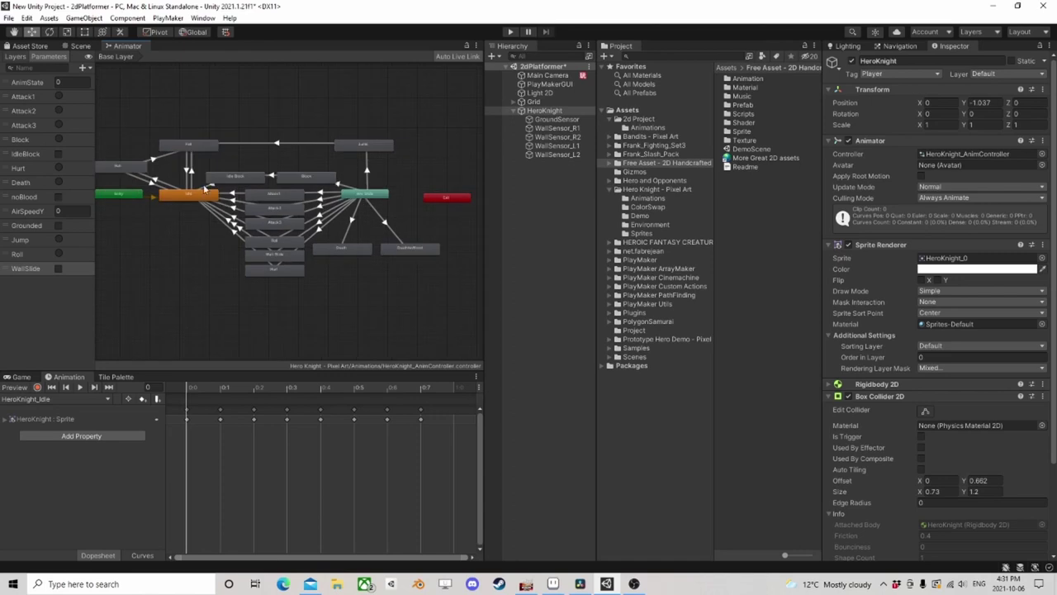
pyautogui.scroll(3, 242, 178)
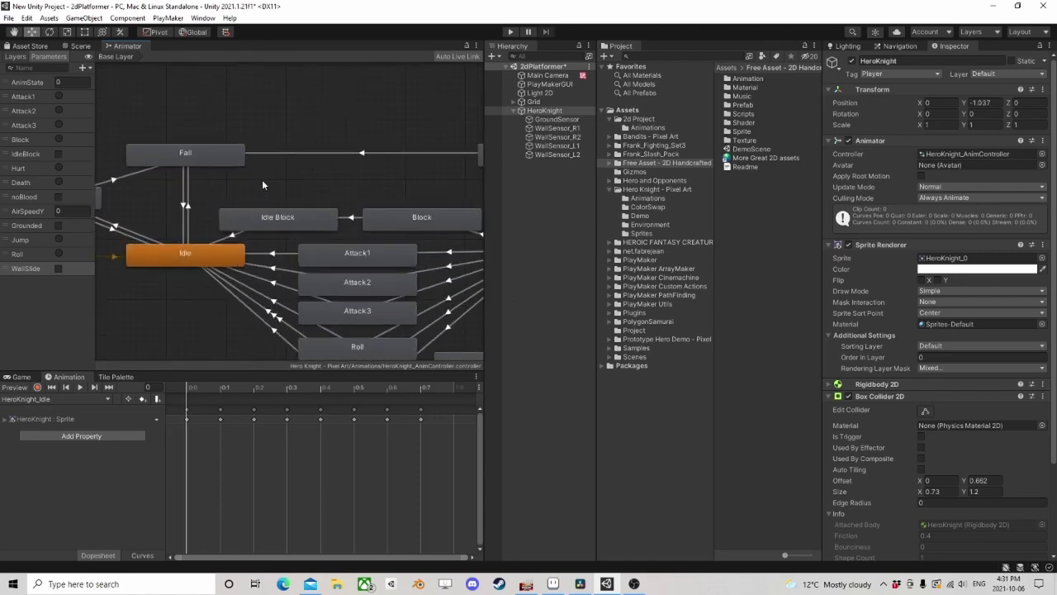
pyautogui.scroll(-4, 262, 179)
pyautogui.scroll(2, 242, 185)
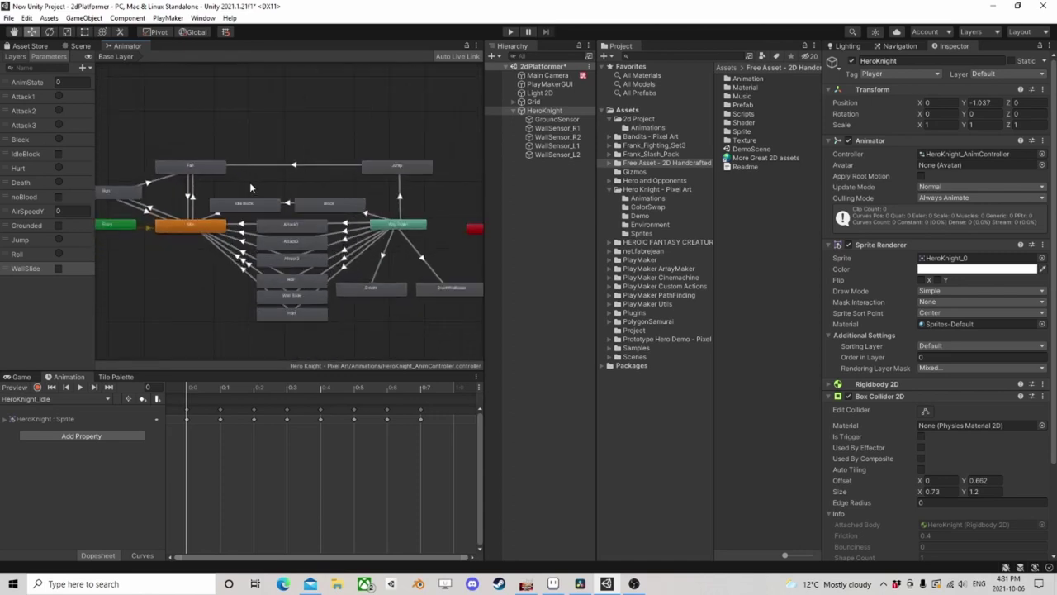
pyautogui.click(40, 83)
pyautogui.click(28, 100)
pyautogui.click(29, 113)
pyautogui.click(30, 127)
pyautogui.click(27, 140)
pyautogui.click(28, 155)
pyautogui.click(28, 168)
pyautogui.click(27, 183)
# Delete the noBlood parameter from HeroKnight's animator controller
pyautogui.click(27, 198)
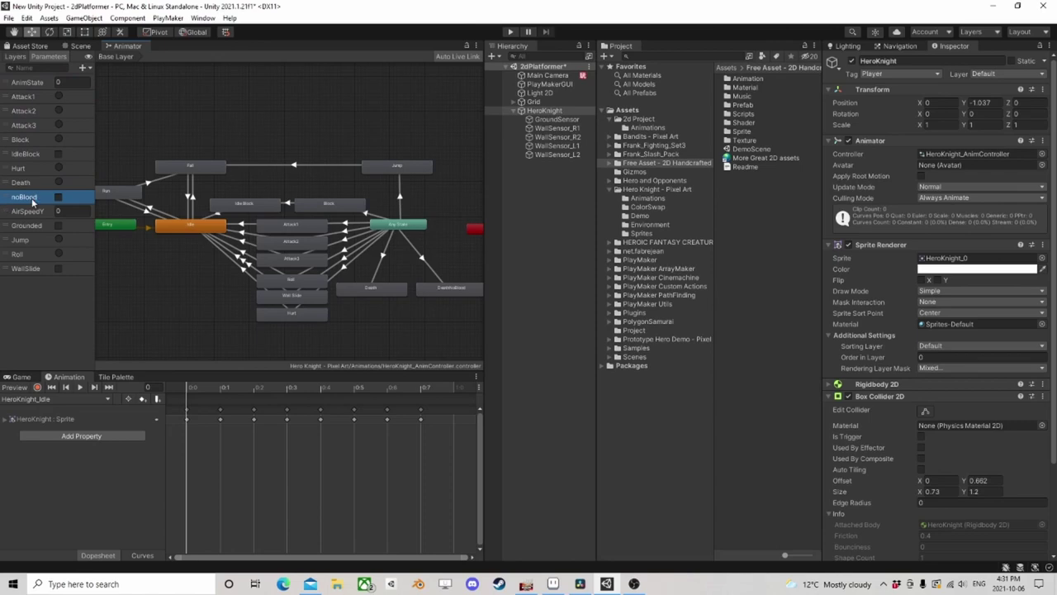
pyautogui.rightClick(32, 201)
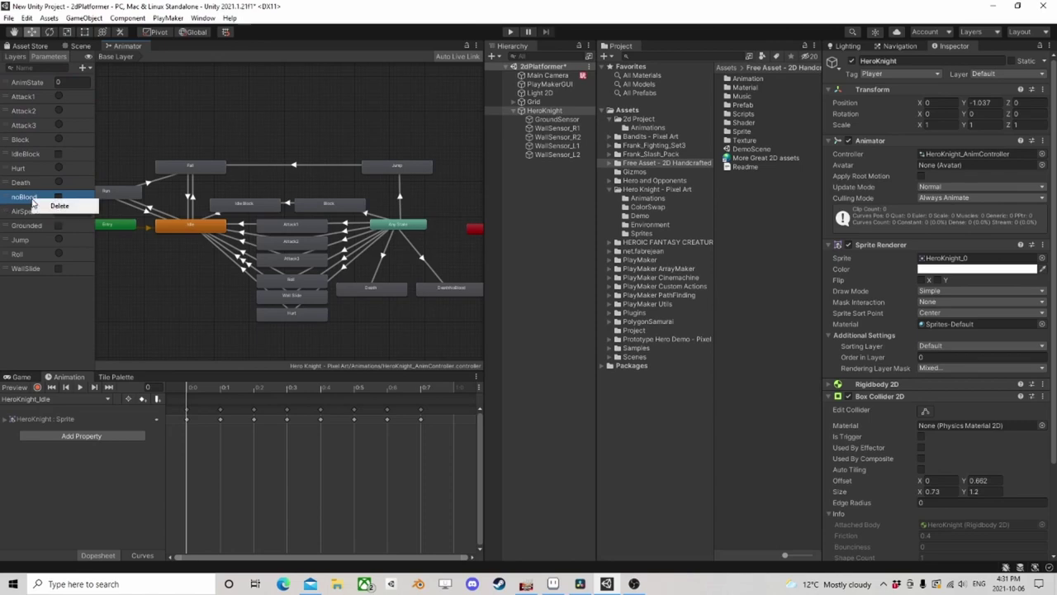
pyautogui.click(48, 207)
pyautogui.click(559, 314)
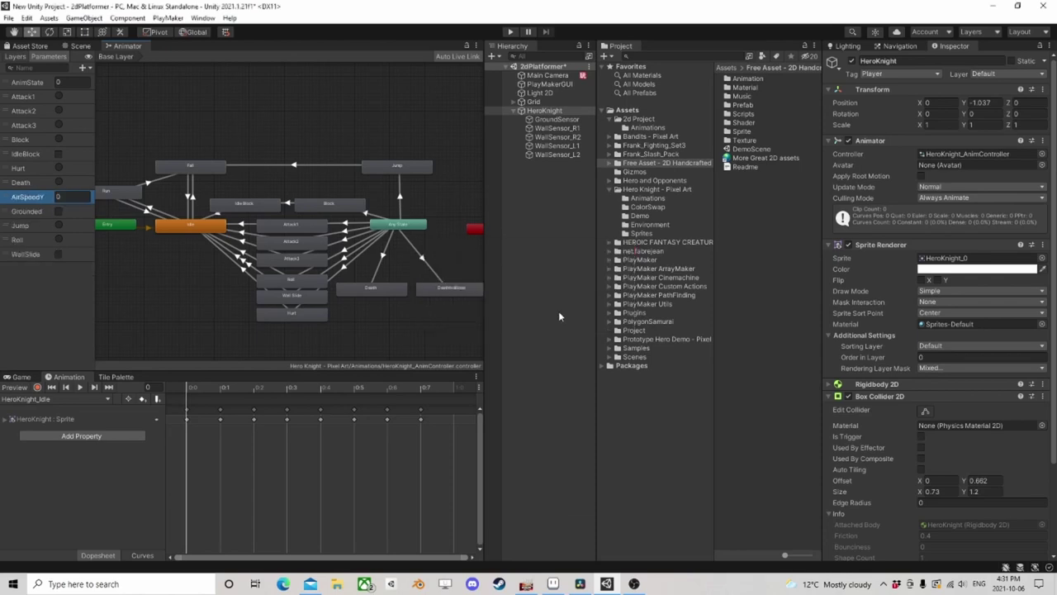
# Review the WallSlide, Roll, Jump and Grounded animator parameters
pyautogui.click(23, 254)
pyautogui.click(28, 240)
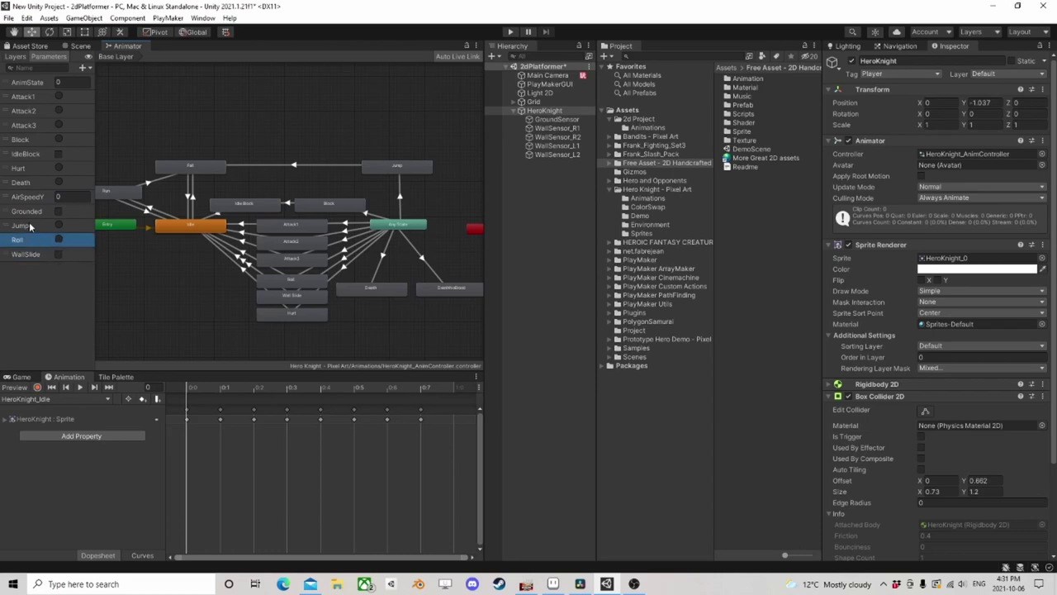
pyautogui.click(30, 226)
pyautogui.click(33, 214)
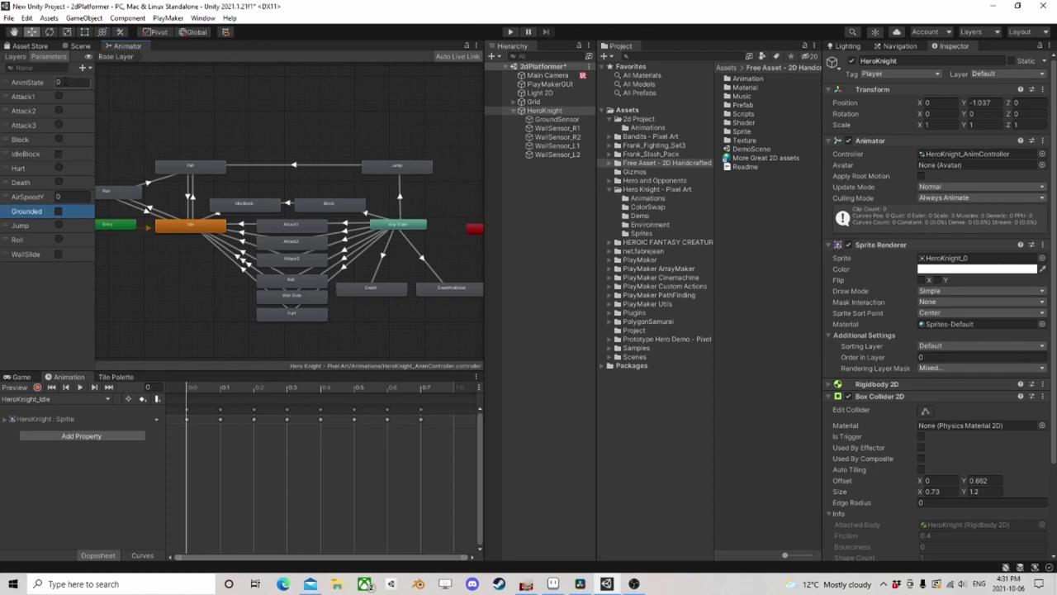
# Try the AnimState parameter at 1 and set it back to 0
pyautogui.click(60, 82)
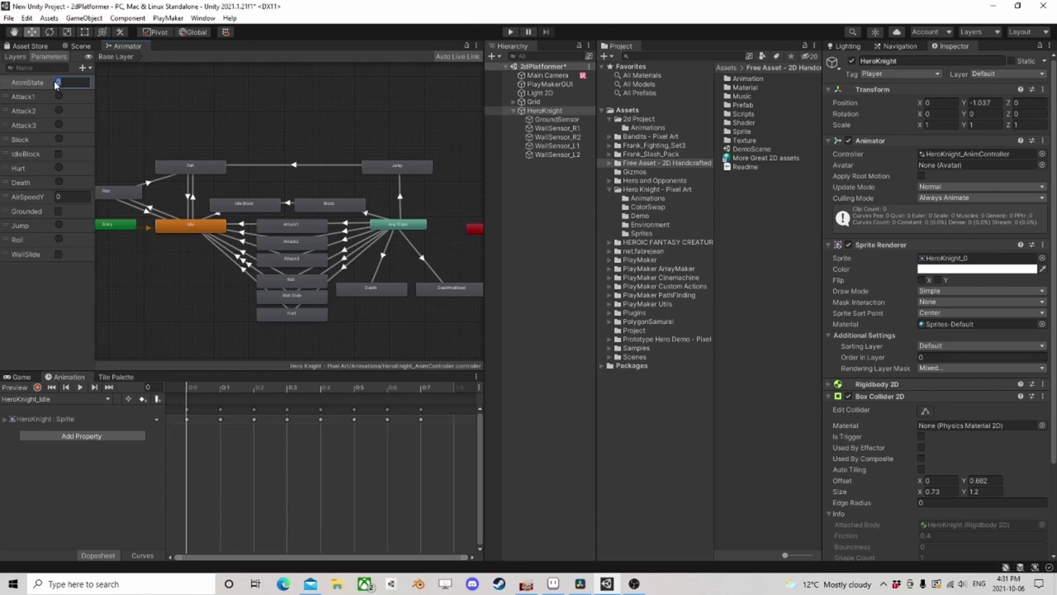
pyautogui.write('1')
pyautogui.press('BackSpace')
pyautogui.write('0')
pyautogui.scroll(5, 345, 212)
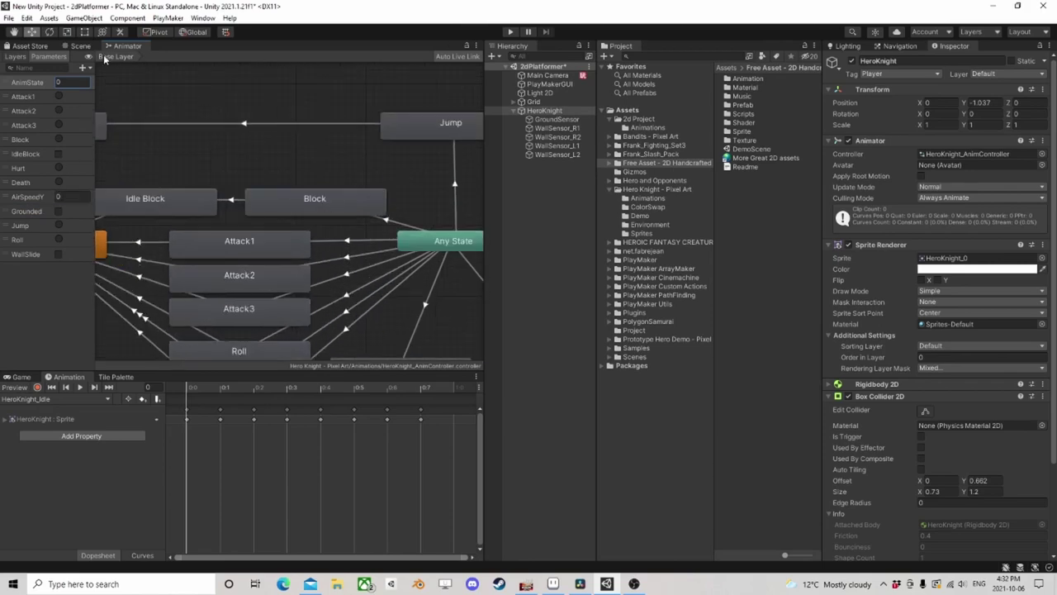
# Return to the scene and delete HeroKnight's GroundSensor and all four WallSensor child objects
pyautogui.click(79, 46)
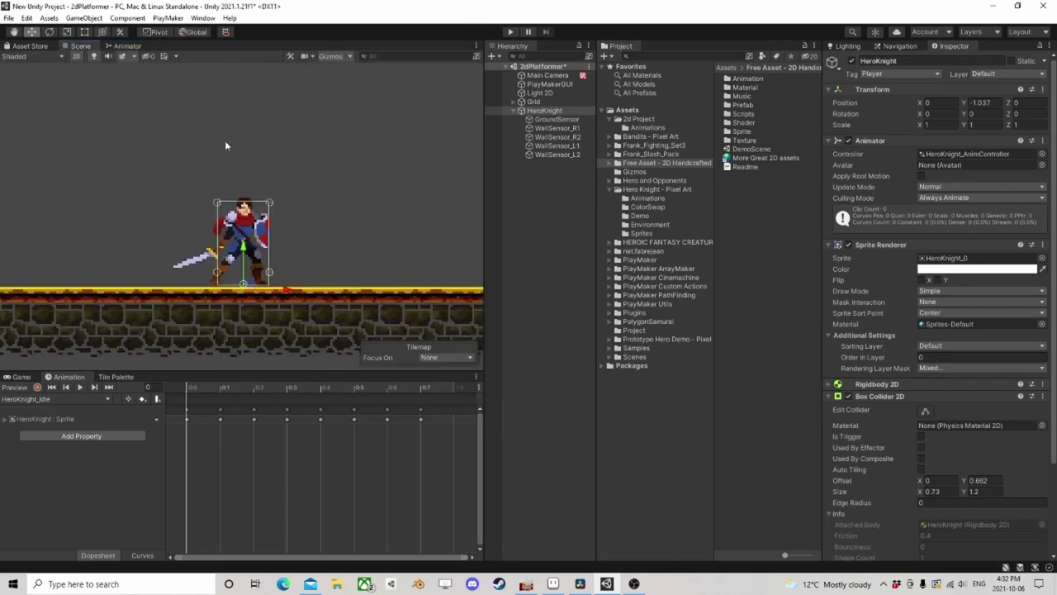
pyautogui.scroll(-2, 244, 161)
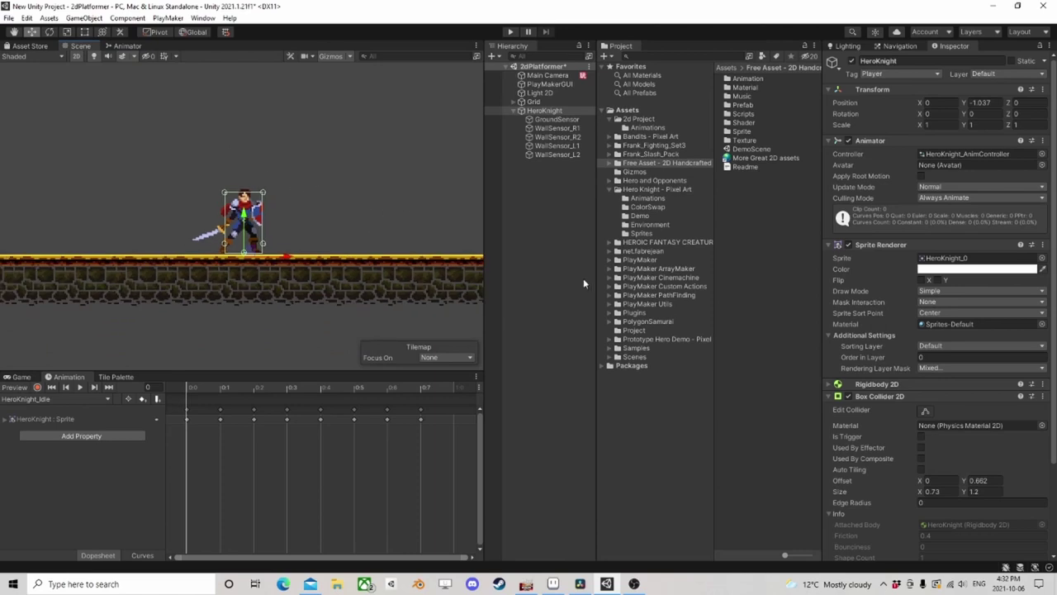
pyautogui.click(552, 119)
pyautogui.click(557, 154)
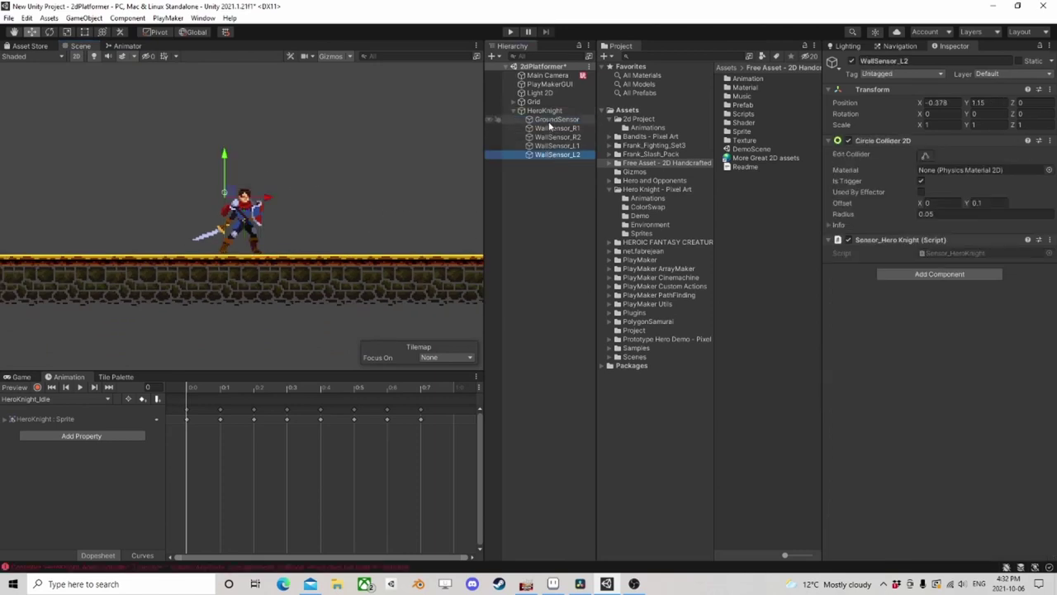
pyautogui.keyDown('shift'); pyautogui.click(552, 121); pyautogui.keyUp('shift')
pyautogui.press('Delete')
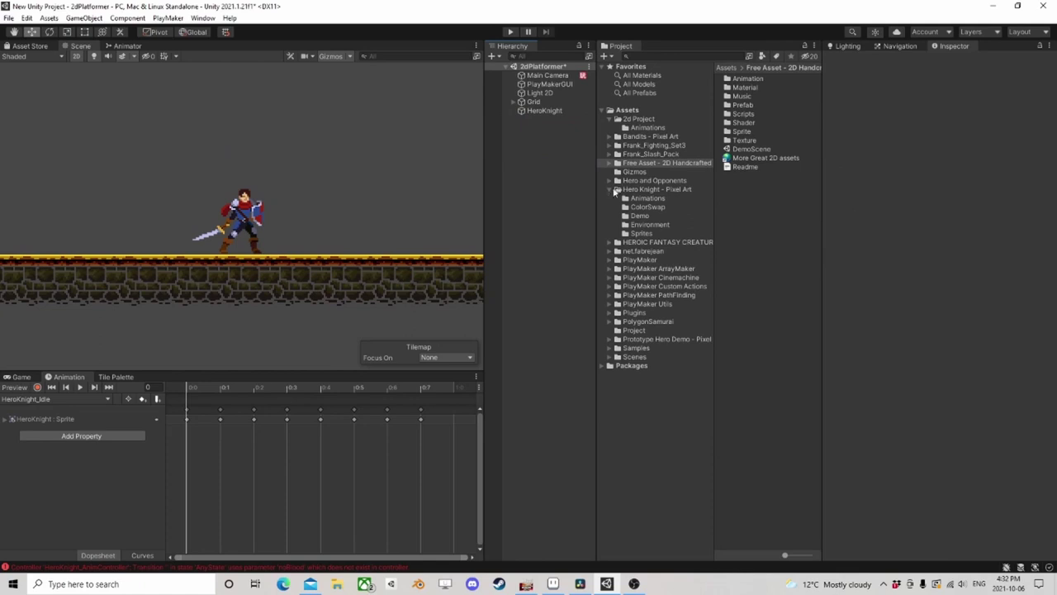
# Add a PlayMakerFSM component to HeroKnight and name the FSM Utility
pyautogui.click(545, 110)
pyautogui.scroll(-3, 890, 360)
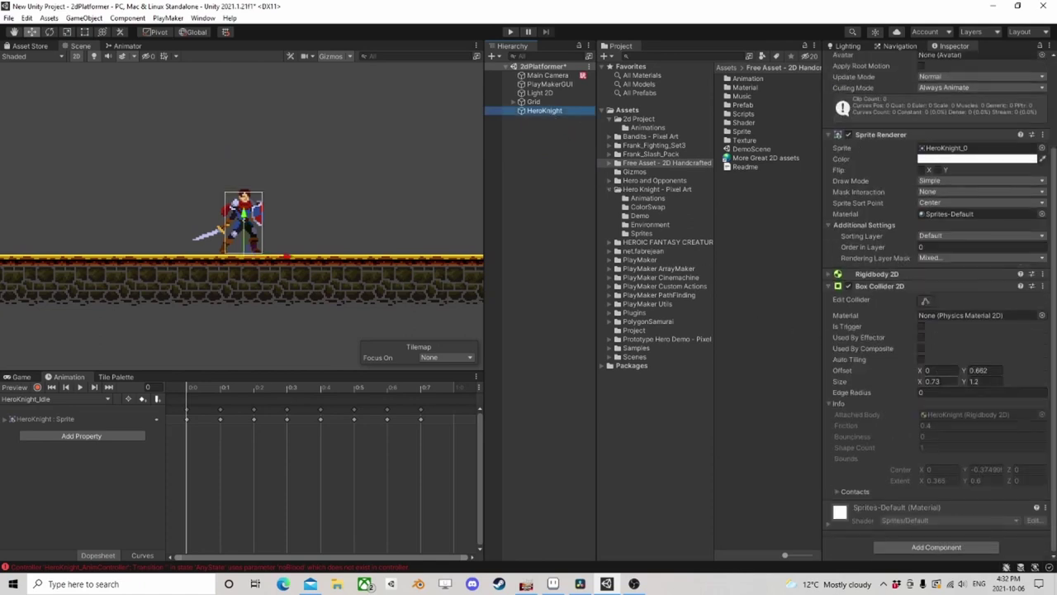
pyautogui.click(911, 542)
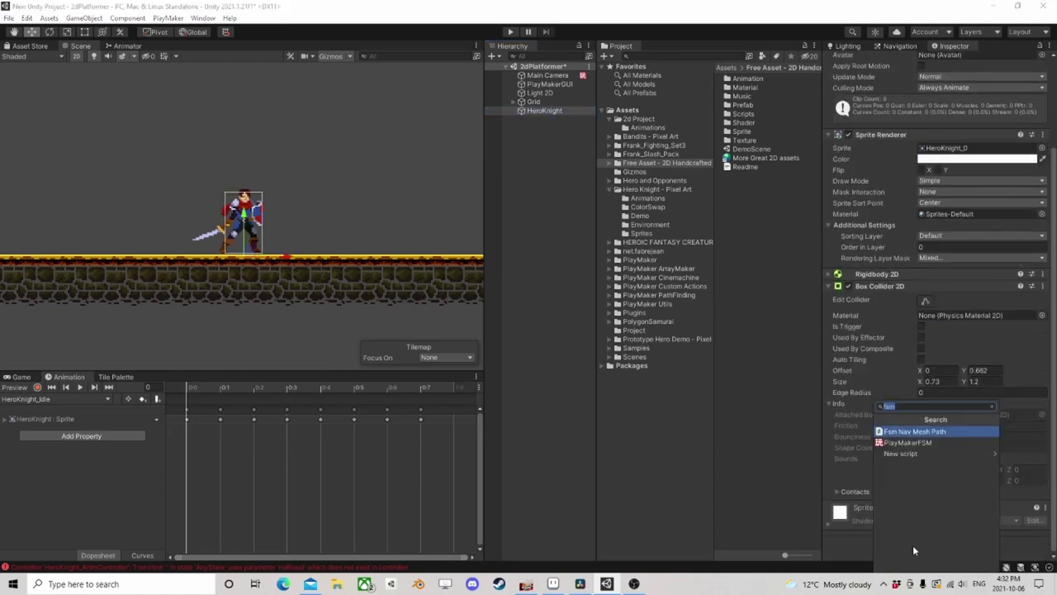
pyautogui.click(913, 443)
pyautogui.click(909, 422)
pyautogui.write('L')
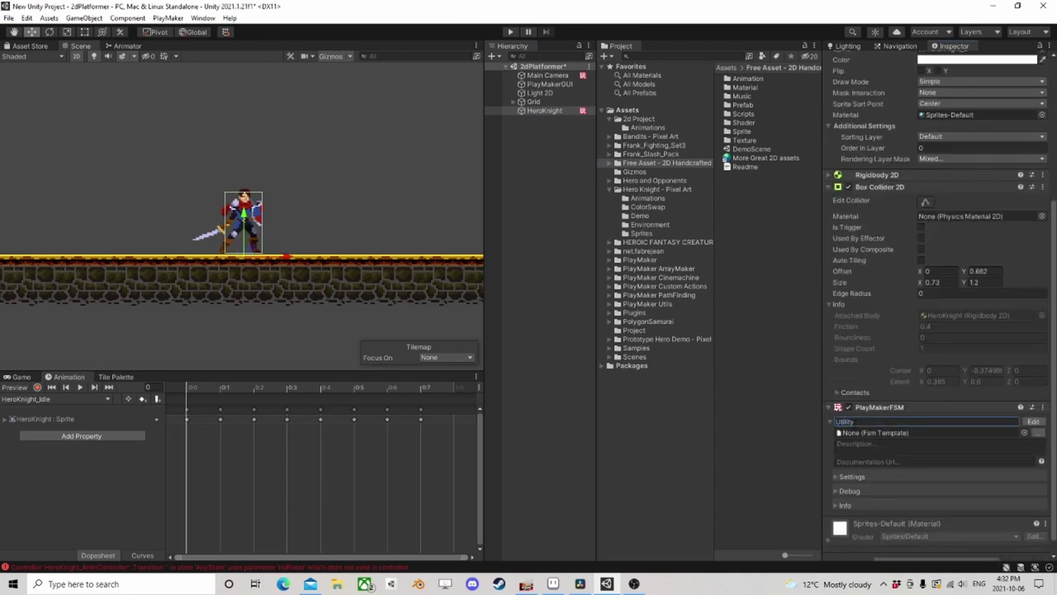
# Open the Utility FSM for editing and add a Circle Cast 2d action to State 1
pyautogui.click(1034, 422)
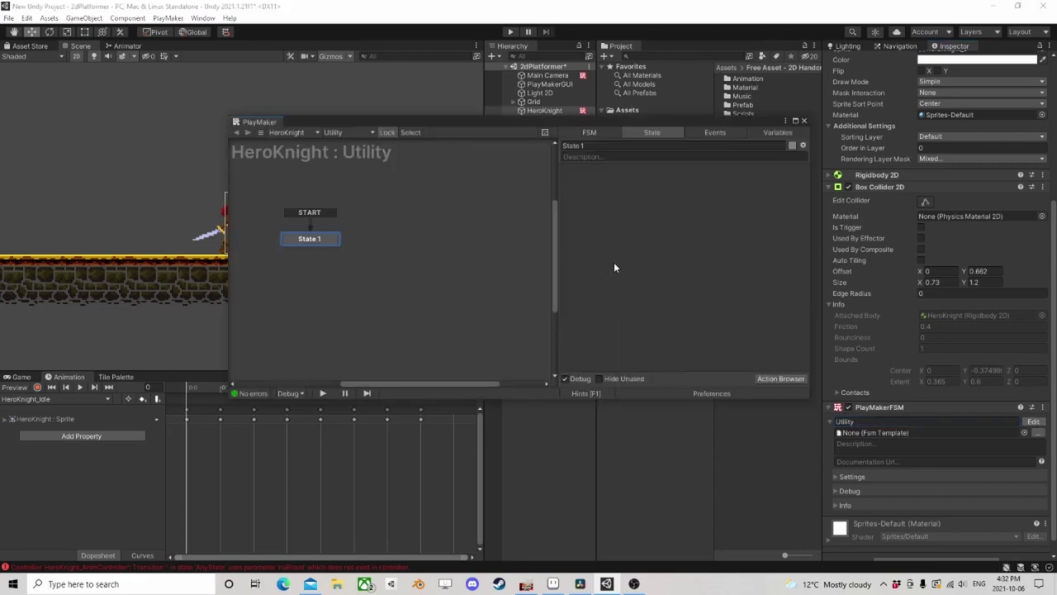
pyautogui.click(781, 378)
pyautogui.write('cir')
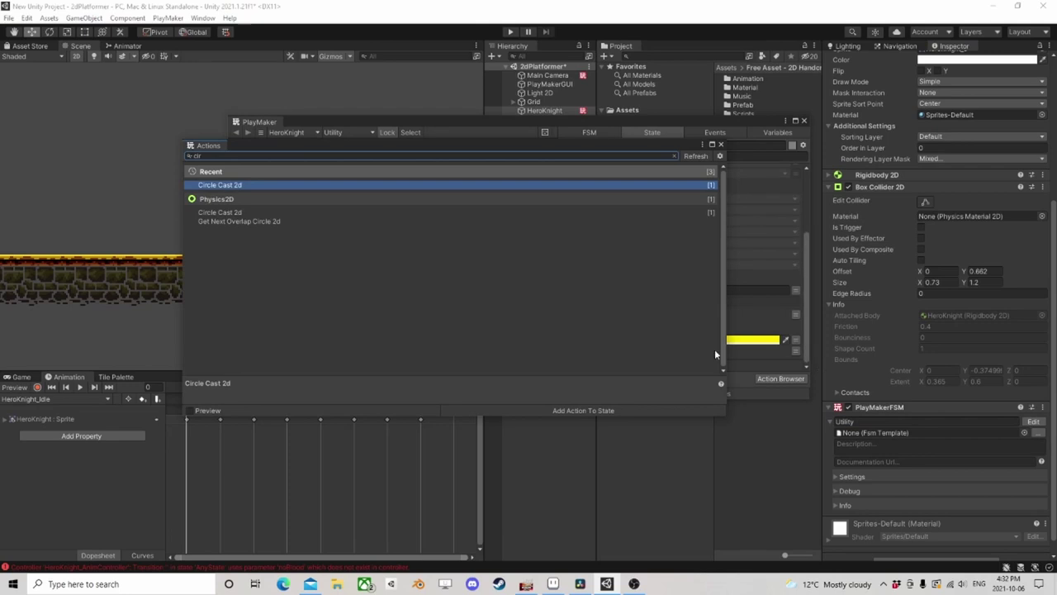
pyautogui.click(721, 145)
# Bring up PlayMaker's Ecosystem add-on browser to view where extra actions are searched, and close it again
pyautogui.moveTo(496, 121); pyautogui.dragTo(681, 161)
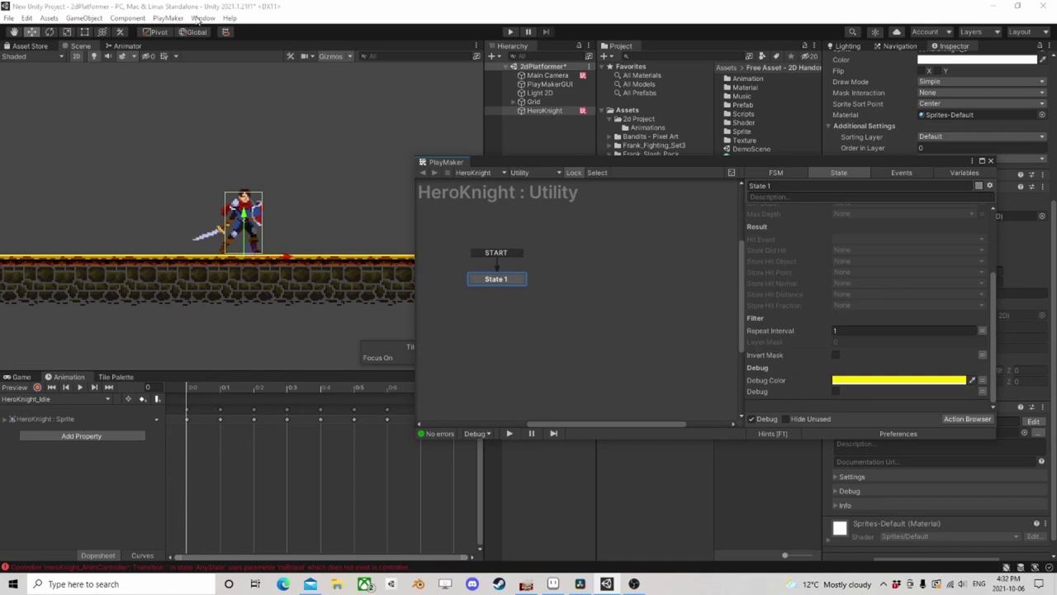
pyautogui.click(198, 19)
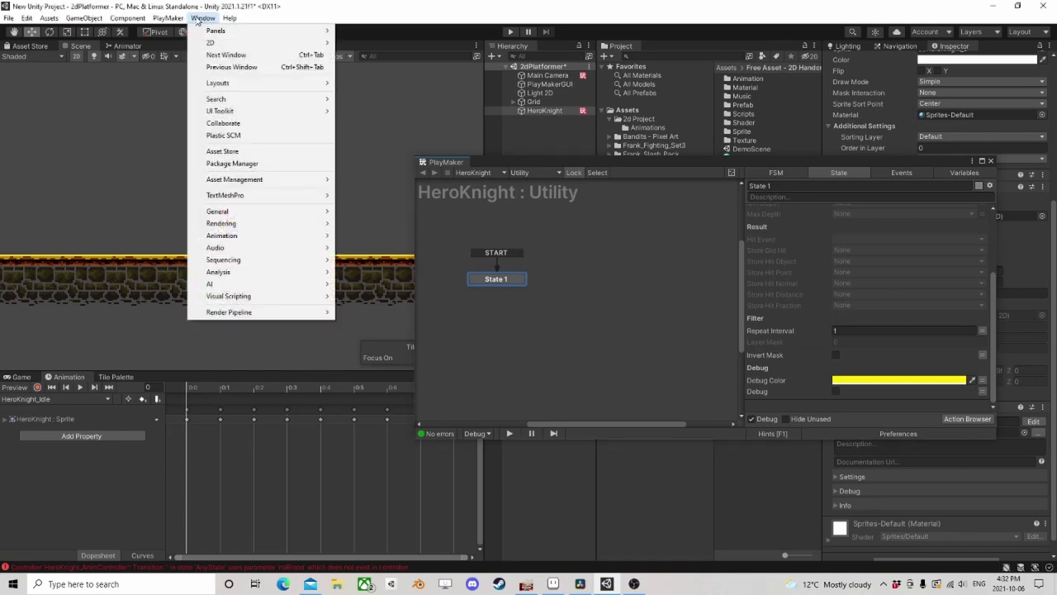
pyautogui.moveTo(172, 20)
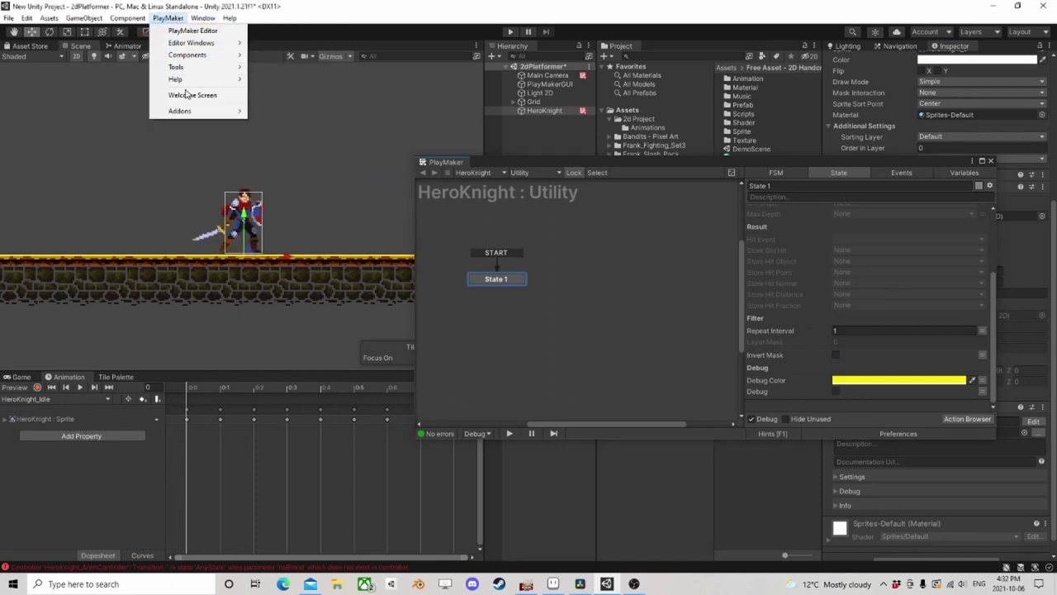
pyautogui.moveTo(209, 113)
pyautogui.moveTo(290, 160)
pyautogui.click(369, 163)
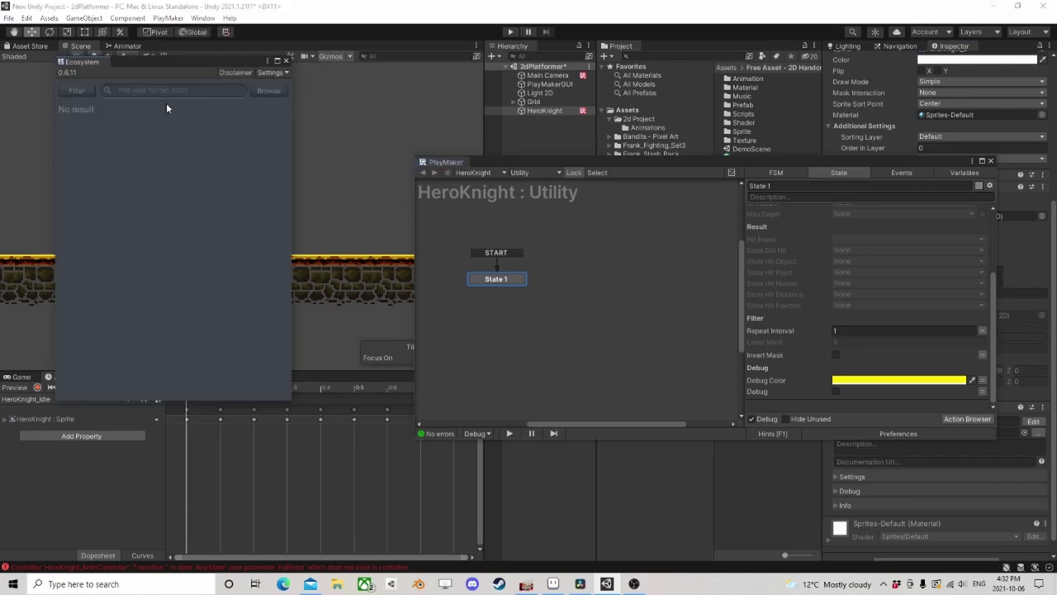
pyautogui.click(285, 60)
# View the Add-Ons page of the PlayMaker welcome screen and close it
pyautogui.moveTo(594, 164); pyautogui.dragTo(508, 178)
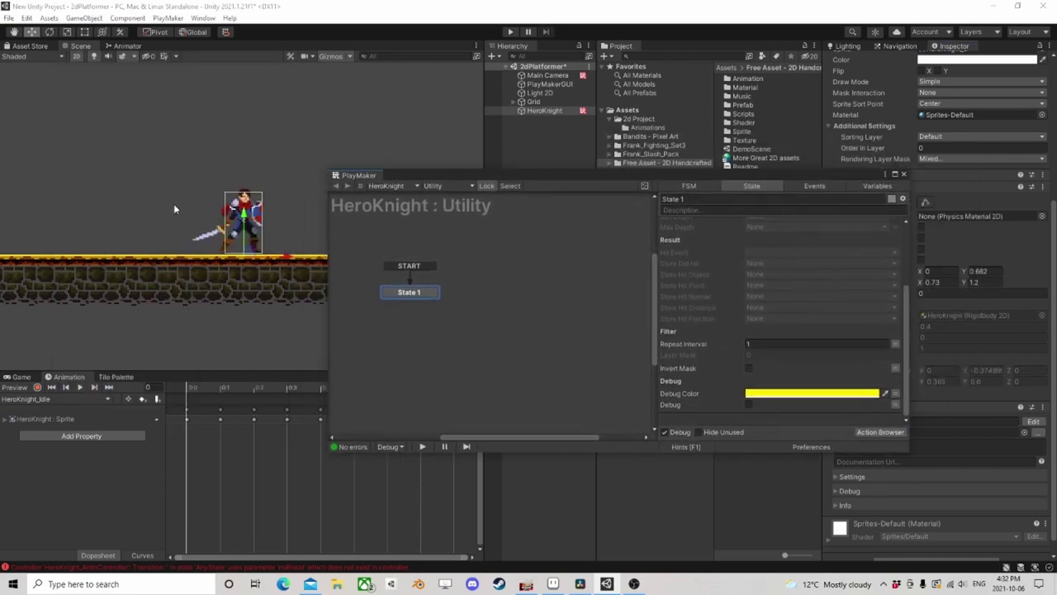
pyautogui.click(203, 19)
pyautogui.click(168, 18)
pyautogui.click(168, 18)
pyautogui.click(193, 94)
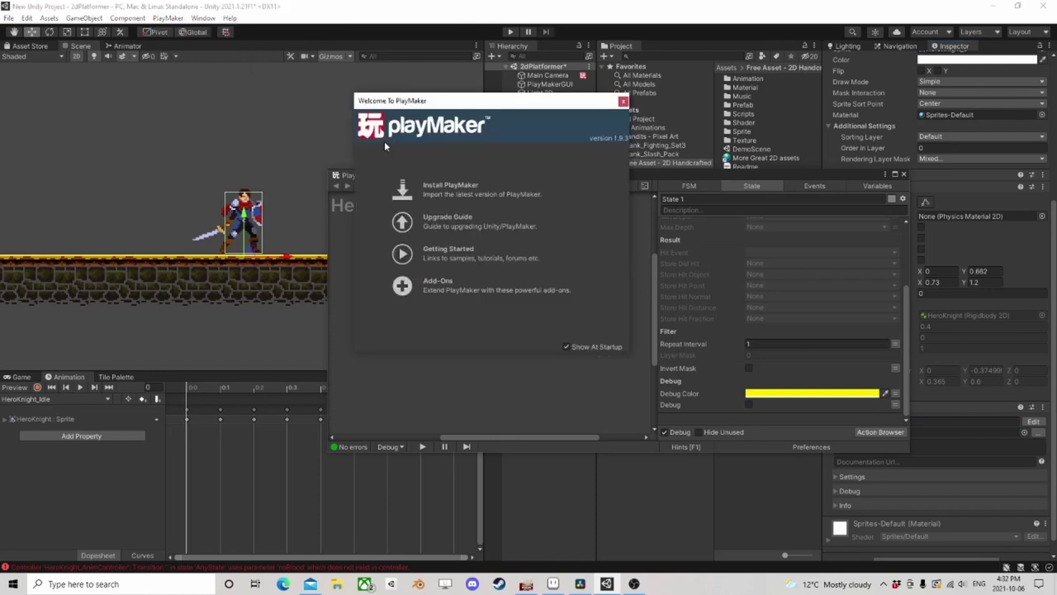
pyautogui.click(438, 282)
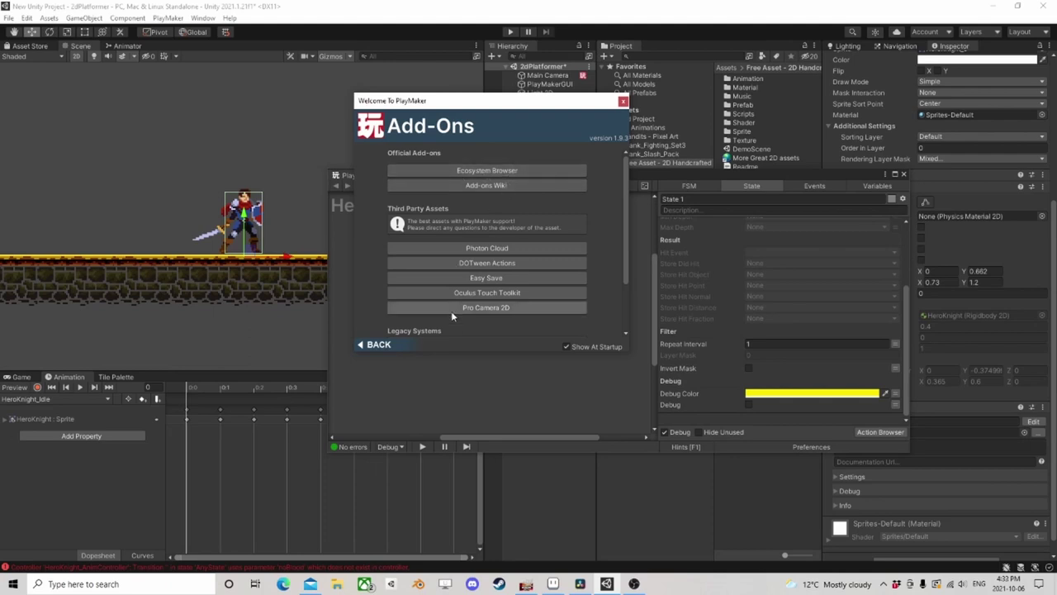
pyautogui.click(623, 101)
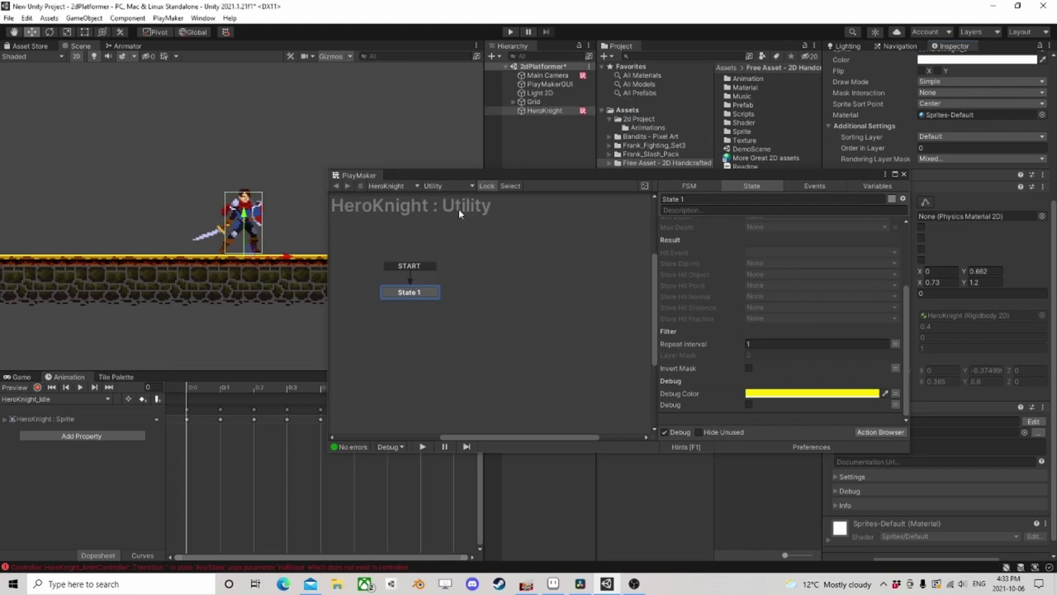
# Configure Circle Cast 2d with direction 0, 1, radius 0.5 and distance 0.1, storing whether it hit in an IsGrounded variable
pyautogui.moveTo(486, 176); pyautogui.dragTo(466, 127)
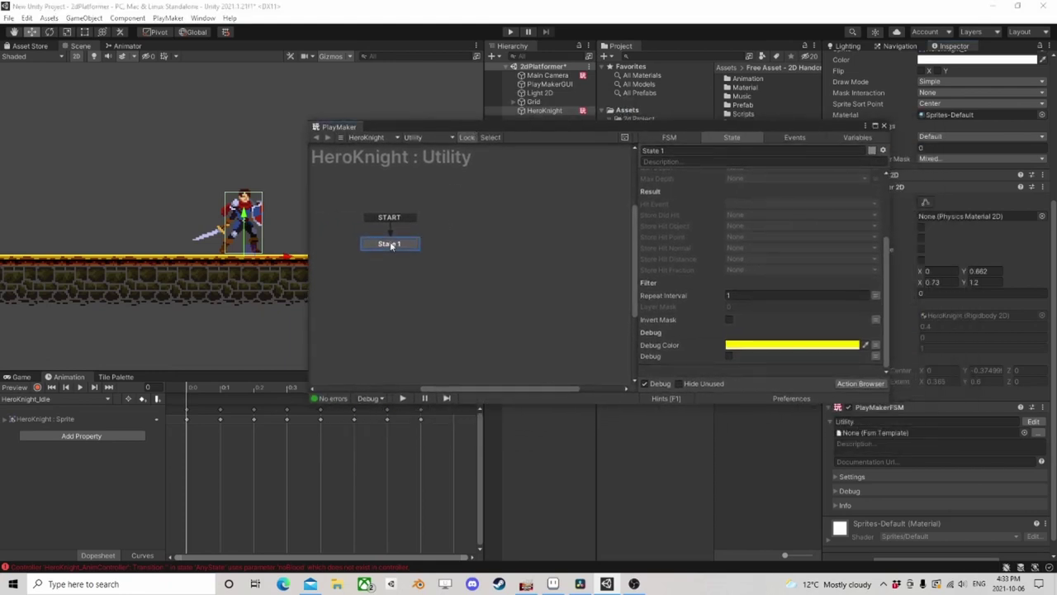
pyautogui.scroll(3, 668, 247)
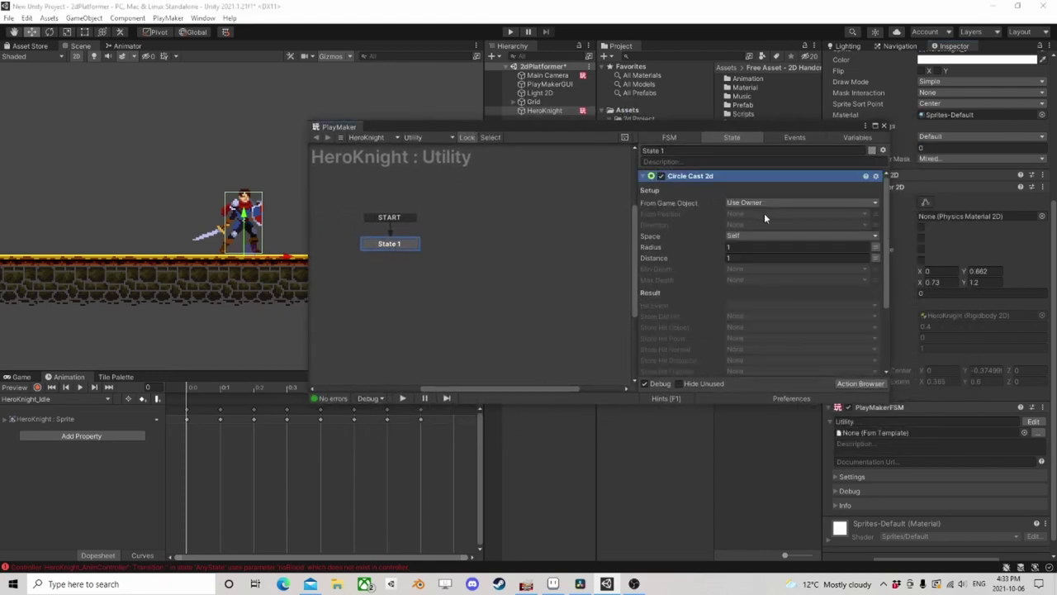
pyautogui.click(876, 226)
pyautogui.click(760, 246)
pyautogui.write('.5')
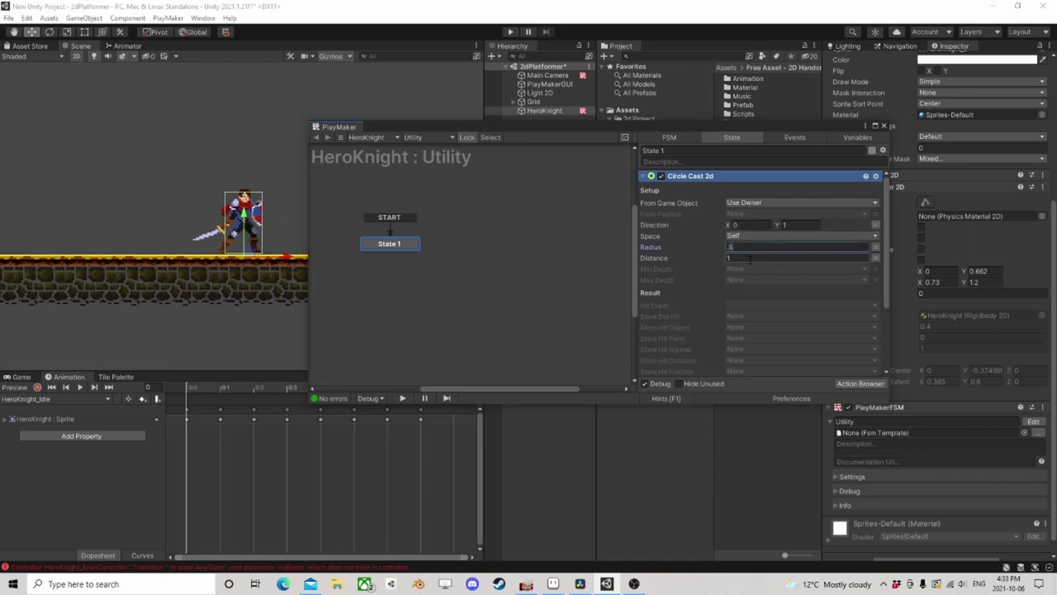
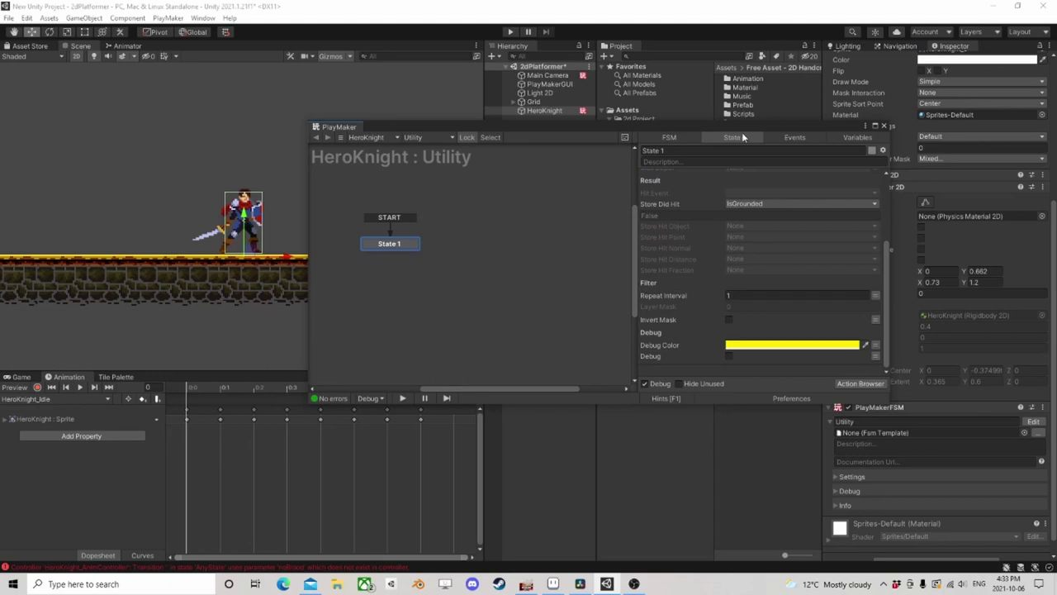
# Close the FSM editor and assign HeroKnight to the Player layer
pyautogui.click(883, 126)
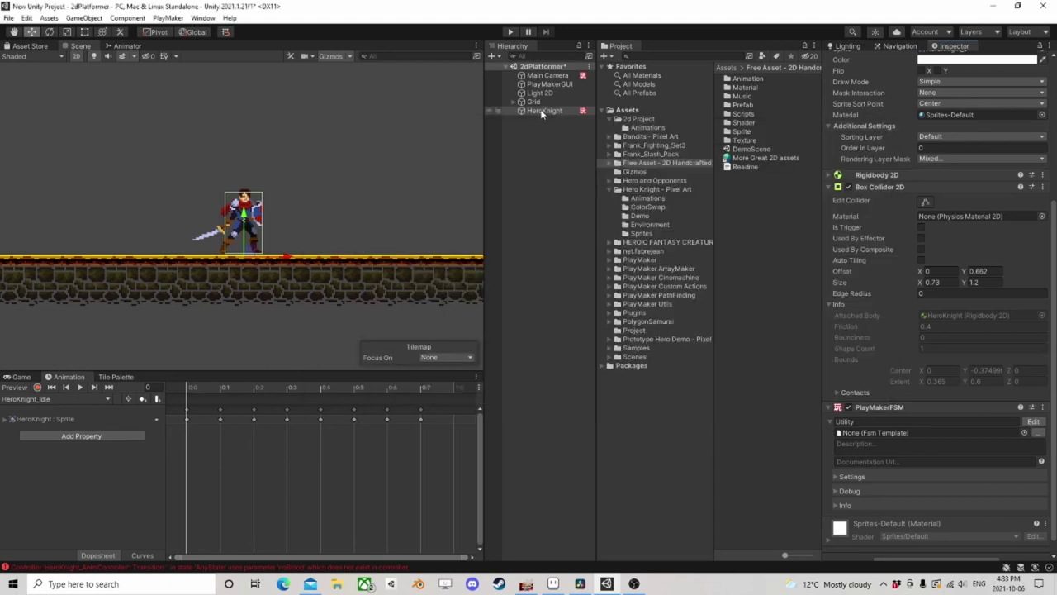
pyautogui.scroll(5, 916, 175)
pyautogui.scroll(-2, 432, 251)
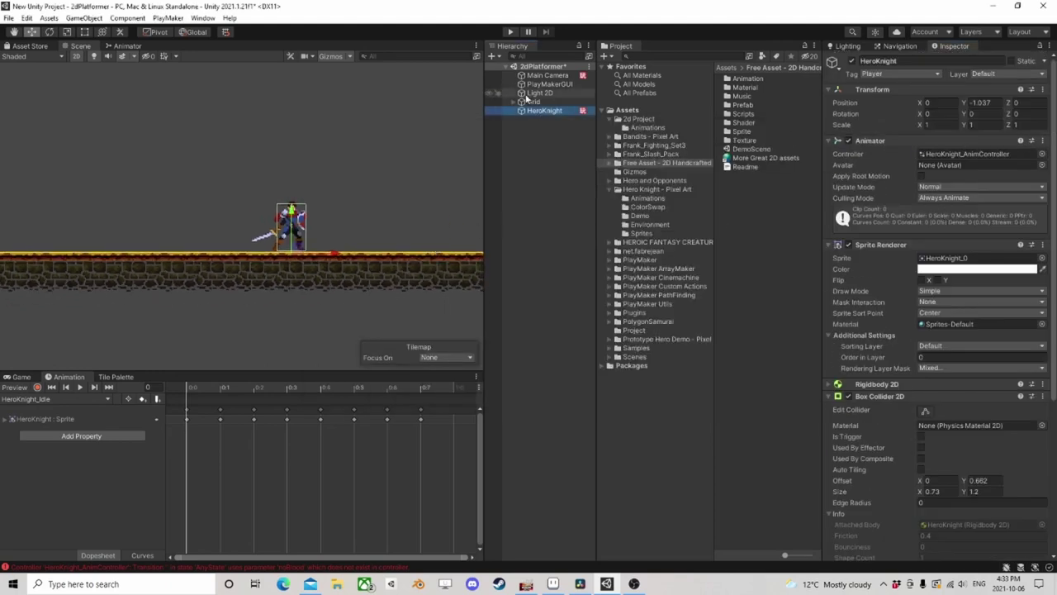
pyautogui.click(983, 74)
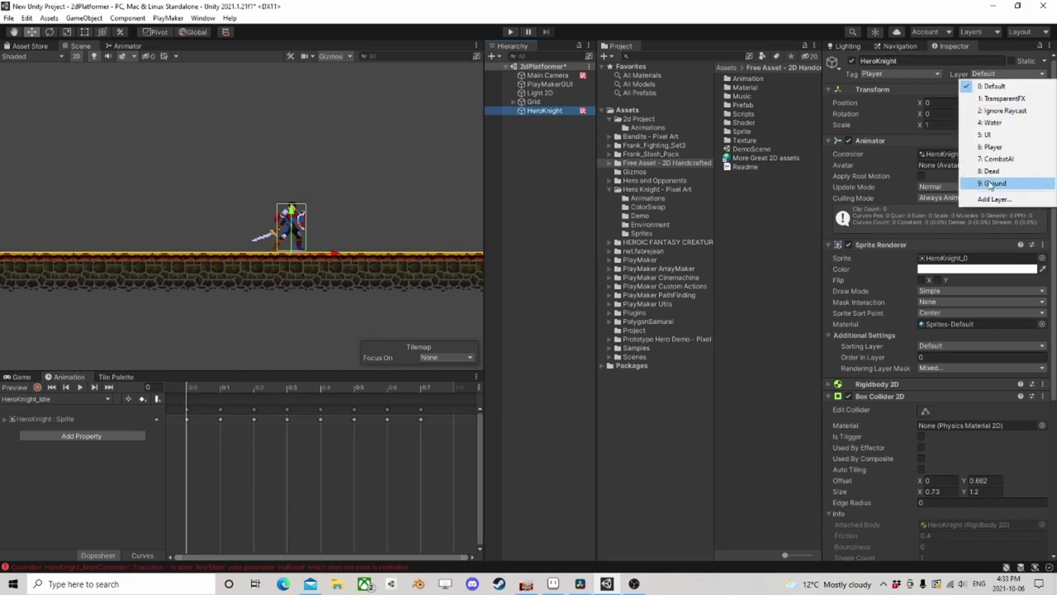
pyautogui.click(996, 149)
# Look over the Grid's ground platforms in the scene and inspect its Tilemap child
pyautogui.click(529, 101)
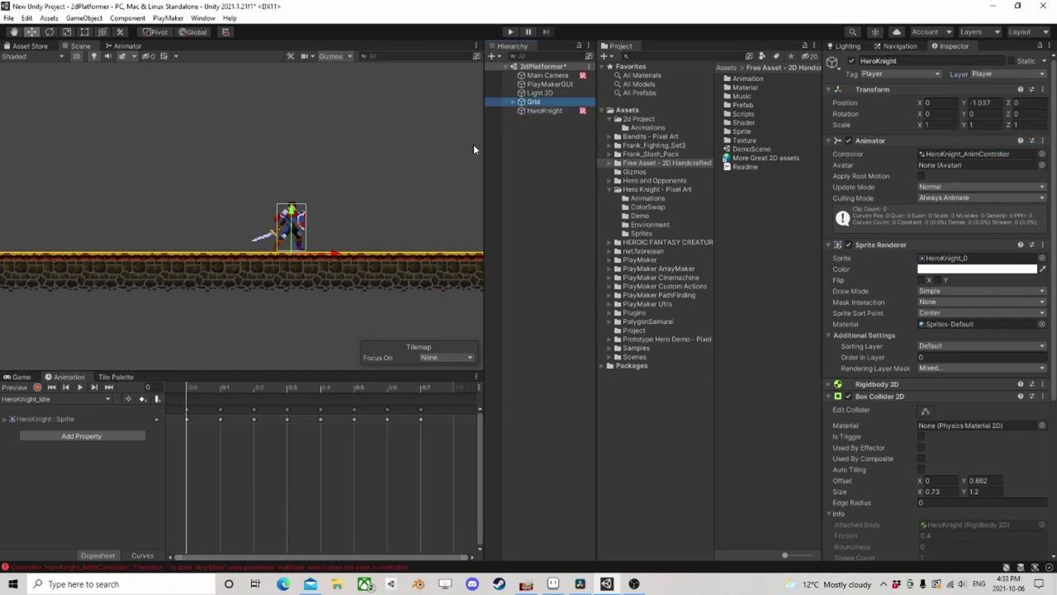
pyautogui.scroll(-3, 365, 216)
pyautogui.scroll(-2, 380, 232)
pyautogui.moveTo(389, 231); pyautogui.dragTo(108, 239, button='middle')
pyautogui.moveTo(333, 249); pyautogui.dragTo(365, 205, button='middle')
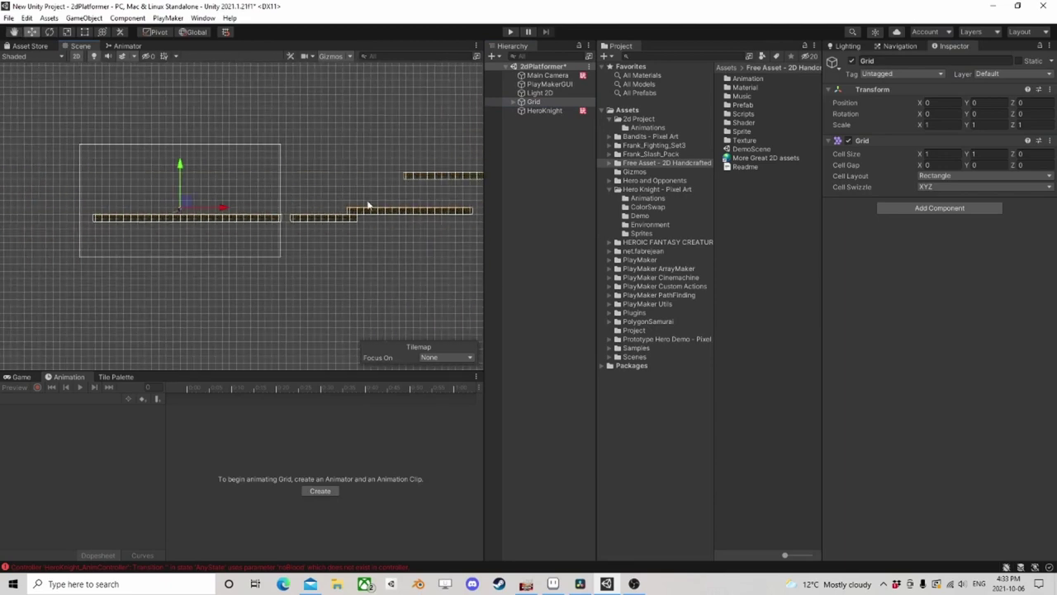
pyautogui.scroll(3, 196, 212)
pyautogui.scroll(1, 196, 228)
pyautogui.moveTo(196, 234); pyautogui.dragTo(310, 278, button='middle')
pyautogui.scroll(2, 310, 278)
pyautogui.click(514, 101)
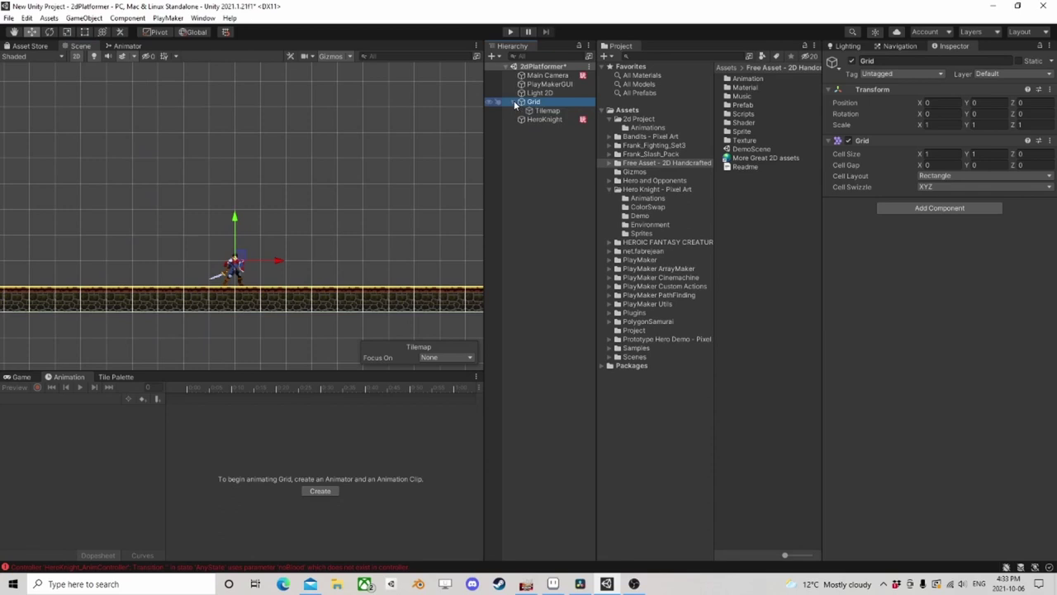
pyautogui.click(538, 110)
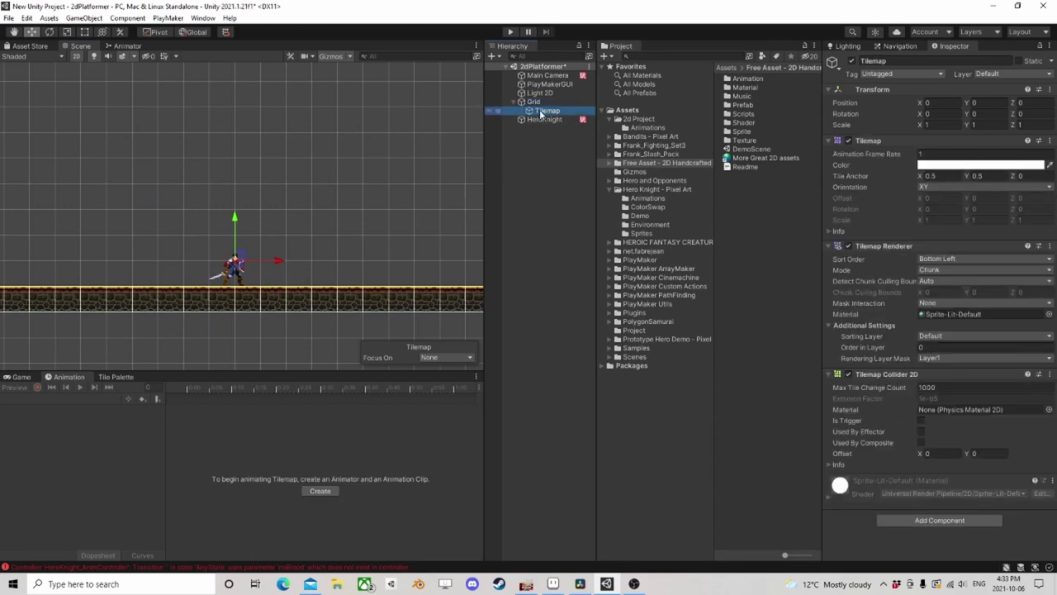
# Assign the Grid and its child objects to the Ground layer
pyautogui.click(515, 102)
pyautogui.click(535, 102)
pyautogui.click(985, 74)
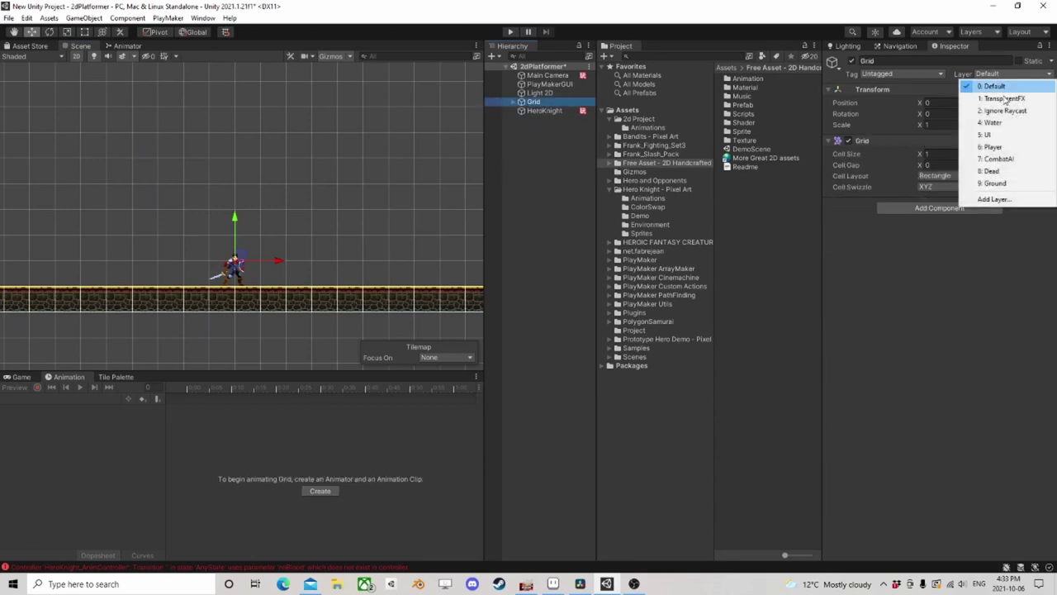
pyautogui.click(1013, 186)
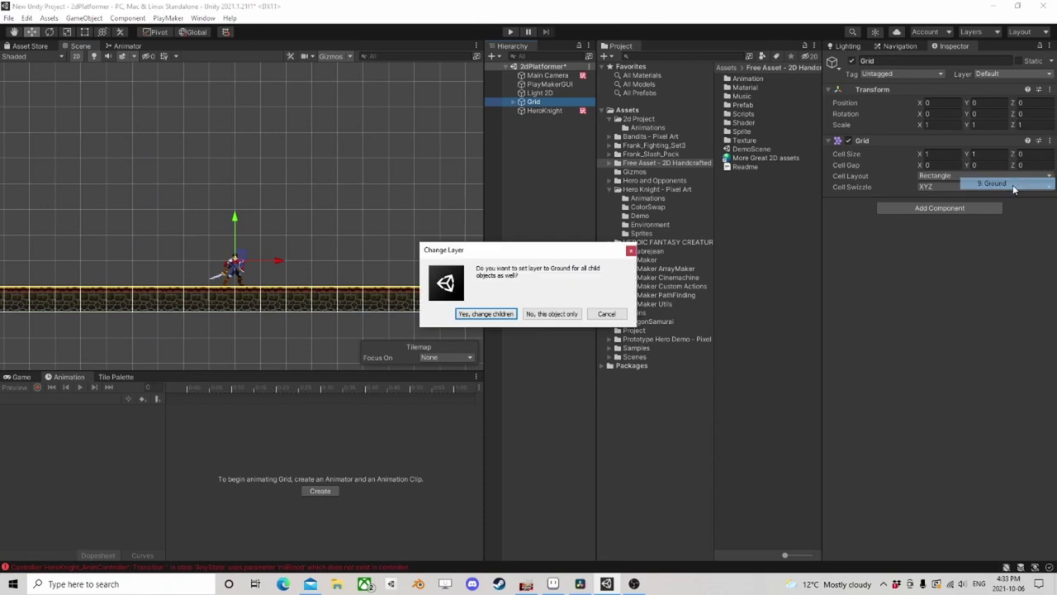
pyautogui.click(487, 314)
# Review the available layers, including the option for adding one, and compare the layer assignments of Grid and HeroKnight
pyautogui.click(998, 76)
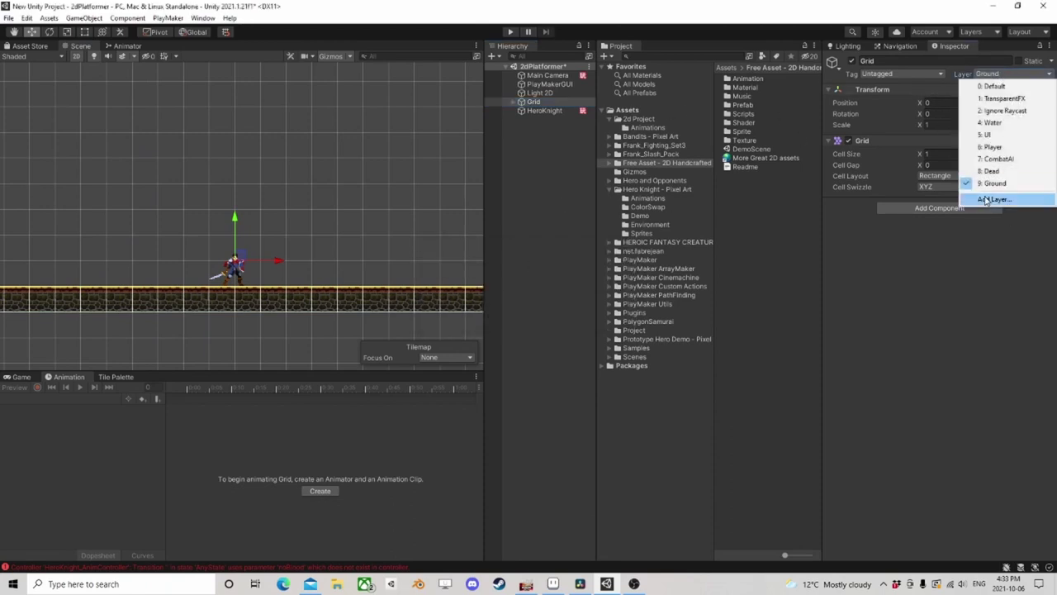
pyautogui.click(787, 271)
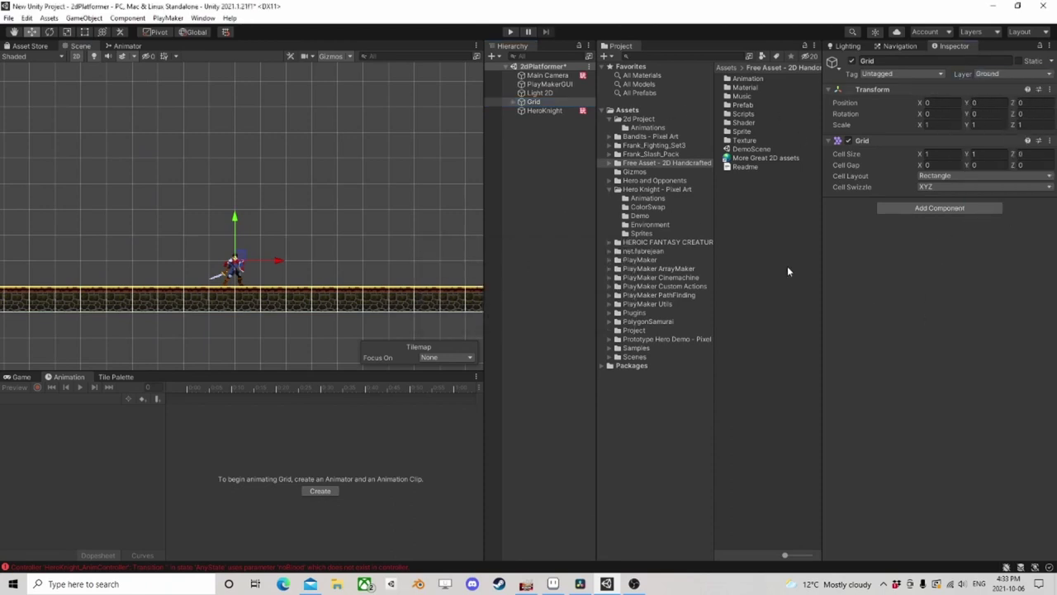
pyautogui.click(542, 109)
pyautogui.click(535, 102)
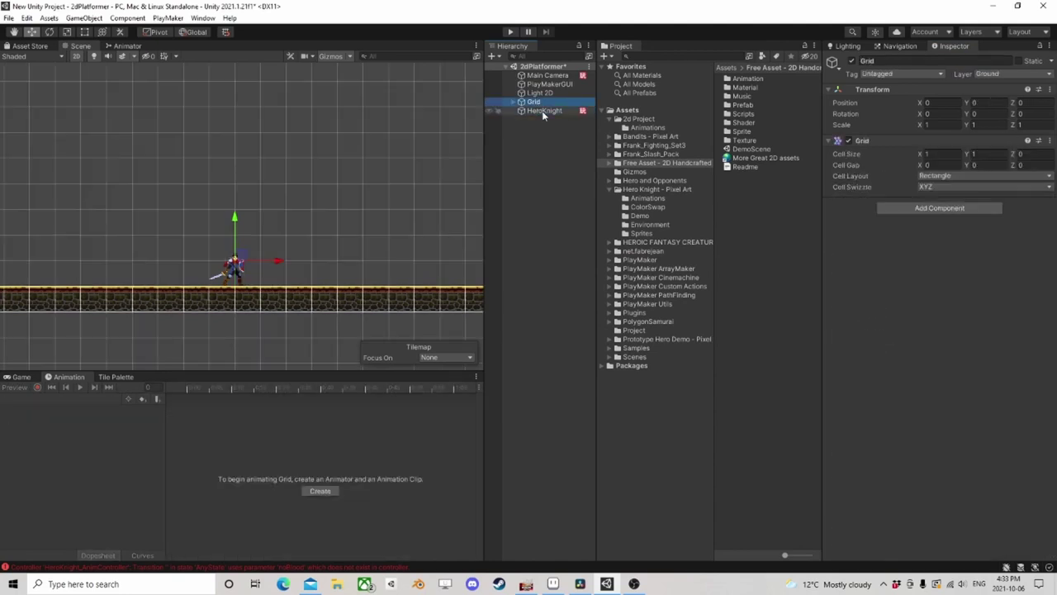
pyautogui.click(542, 111)
pyautogui.click(552, 201)
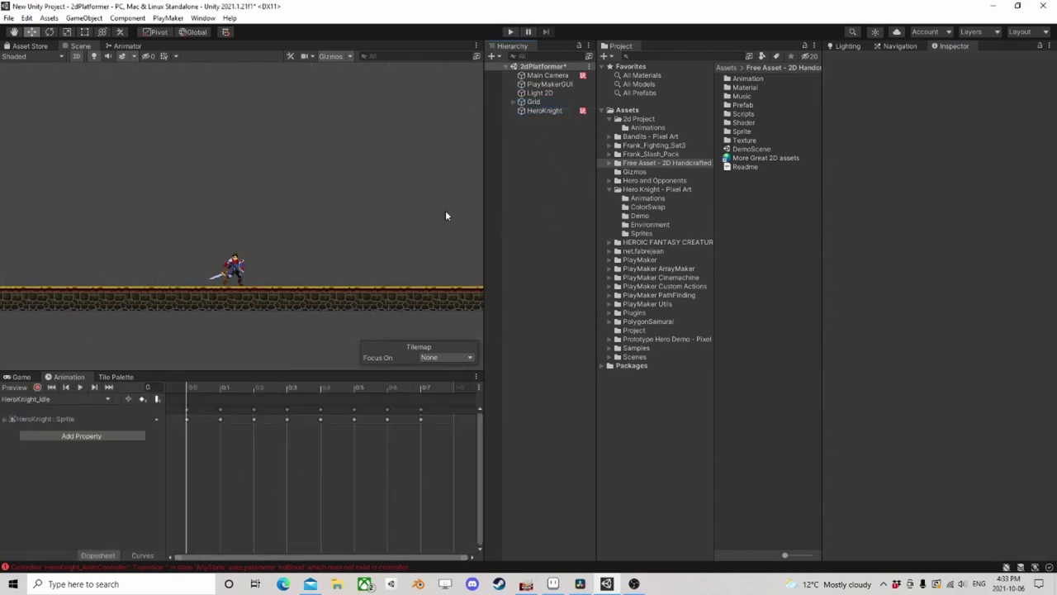
pyautogui.click(537, 101)
# In HeroKnight's Utility FSM, give Circle Cast 2d a one-element layer mask set to Ground and enable its Debug option
pyautogui.click(542, 110)
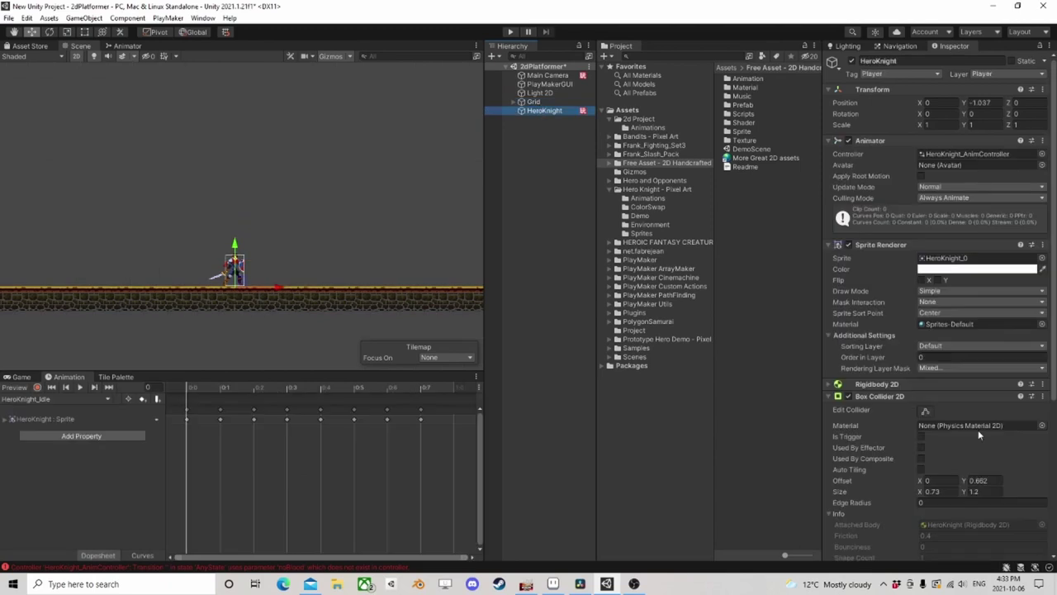
pyautogui.scroll(-5, 978, 430)
pyautogui.click(1034, 406)
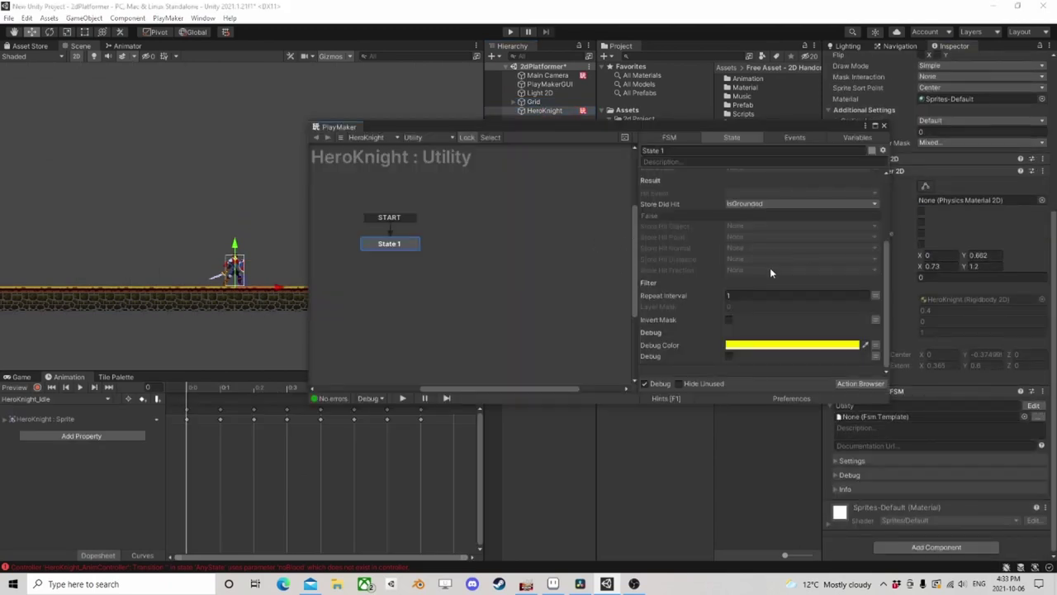
pyautogui.press('Return')
pyautogui.click(744, 318)
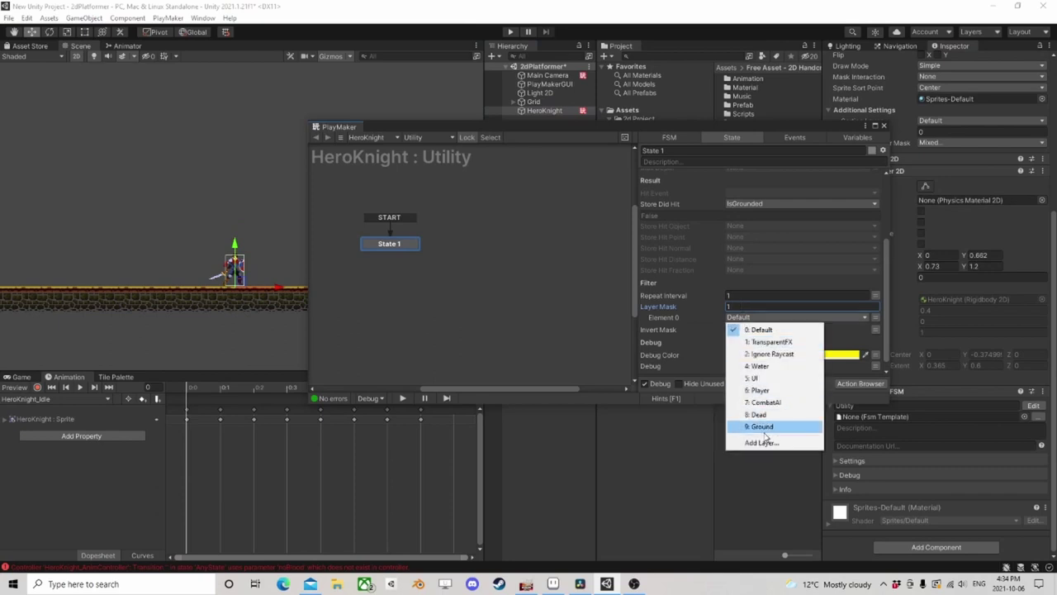
pyautogui.click(761, 426)
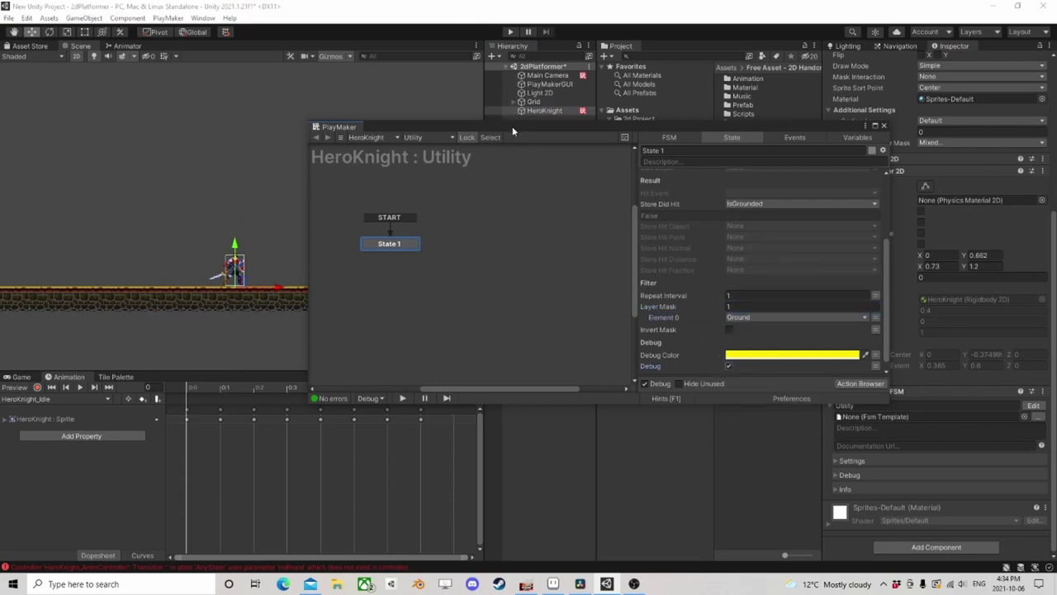
# Move the FSM editor clear of the scene controls and run the game to test the IsGrounded check
pyautogui.moveTo(512, 131); pyautogui.dragTo(588, 192)
pyautogui.click(510, 33)
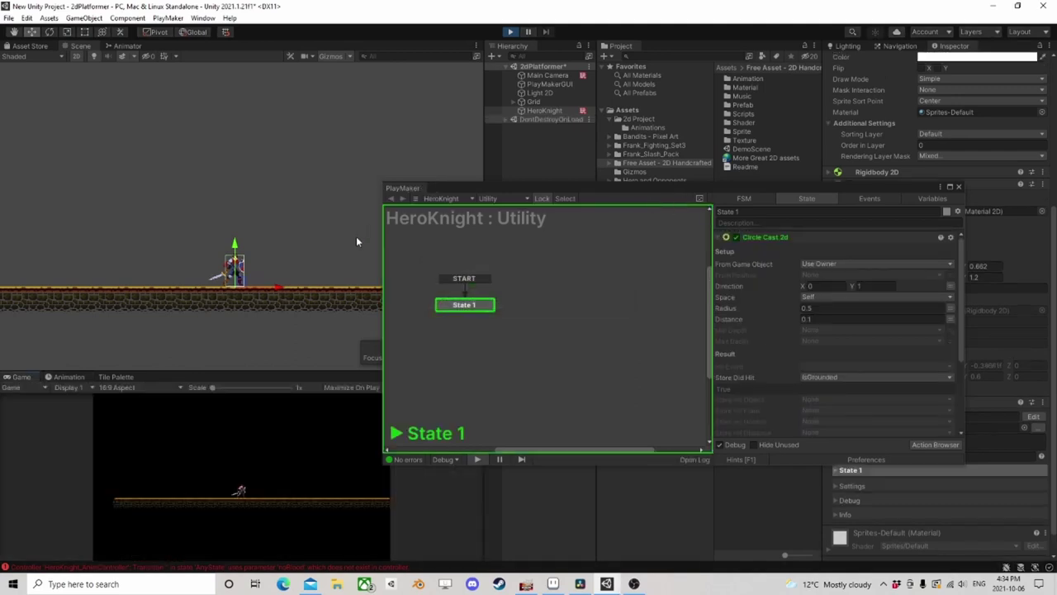
# Move the FSM editor clear of the hierarchy's lower panels and lift HeroKnight off the ground in the scene to test Circle Cast 2d's IsGrounded result
pyautogui.scroll(-2, 796, 348)
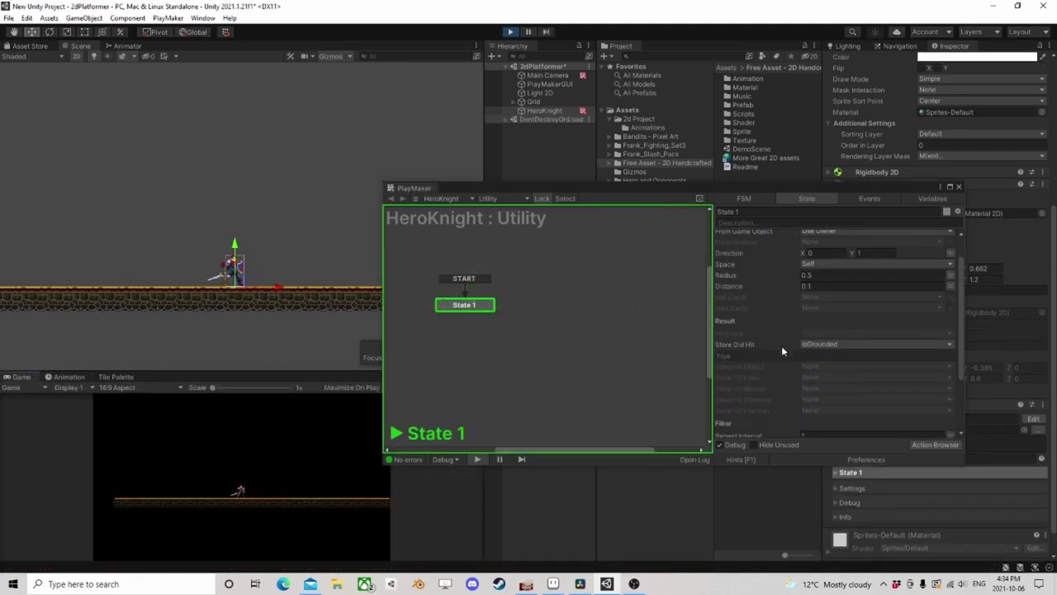
pyautogui.click(734, 188)
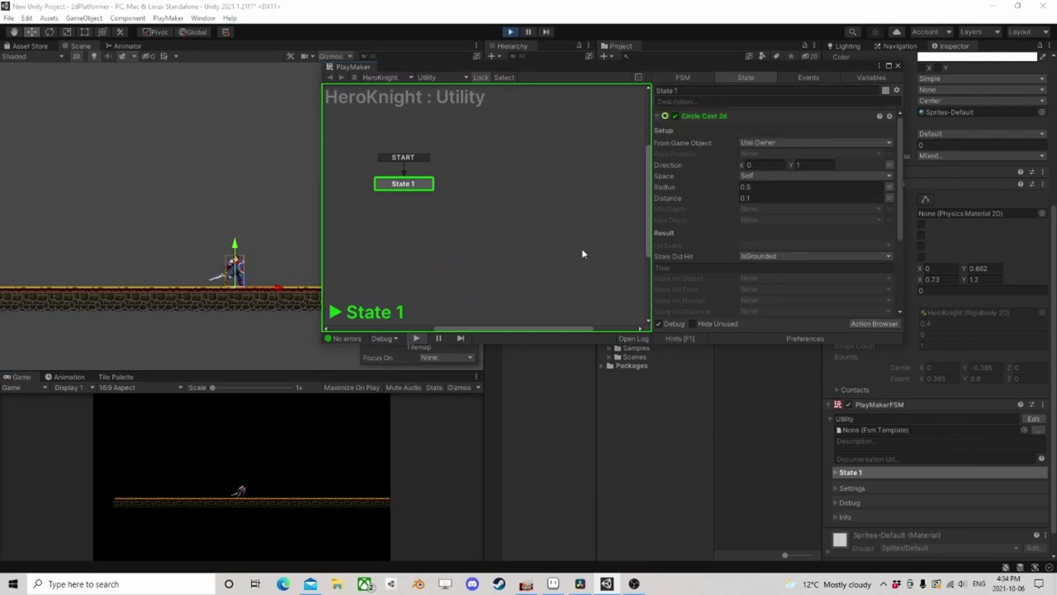
pyautogui.scroll(5, 281, 242)
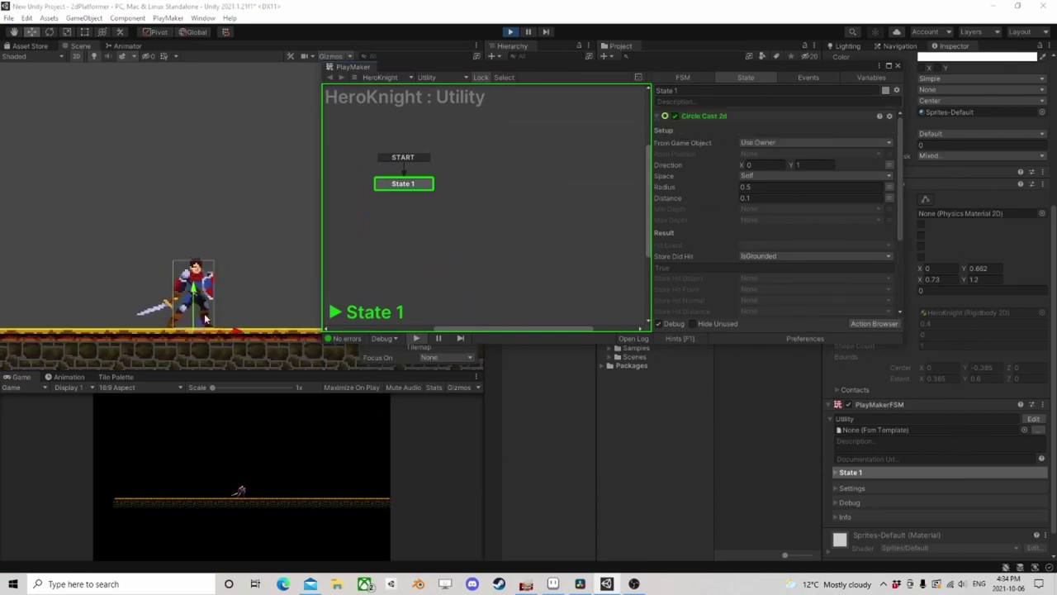
pyautogui.moveTo(206, 319)
pyautogui.mouseDown()
pyautogui.moveTo(196, 290)
pyautogui.moveTo(197, 300)
pyautogui.mouseUp()
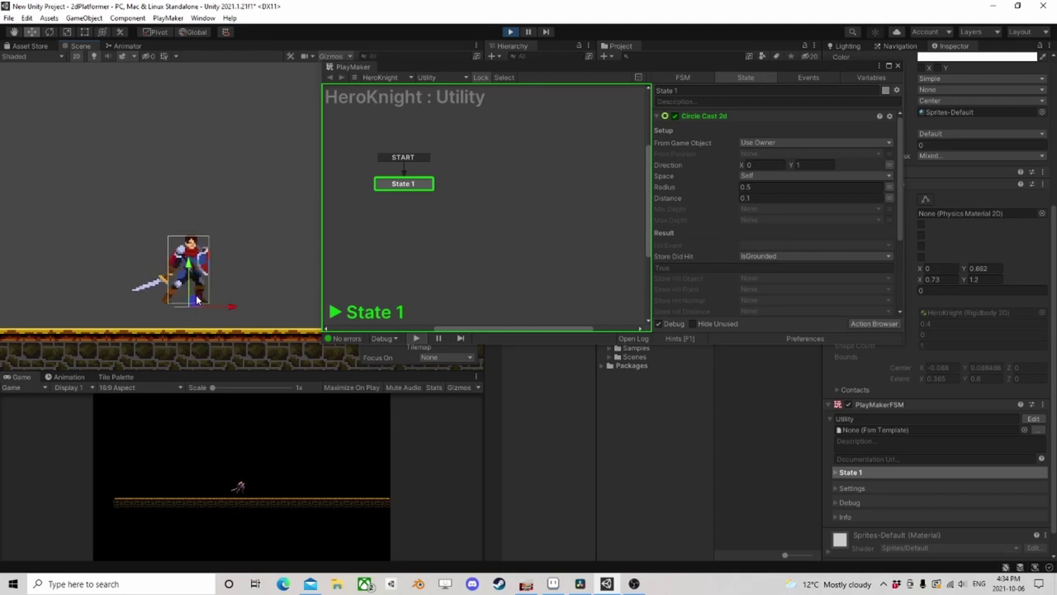
# With the game still running, set Circle Cast 2d's Radius to 0.25 and lift HeroKnight again to retest the ground check
pyautogui.click(760, 198)
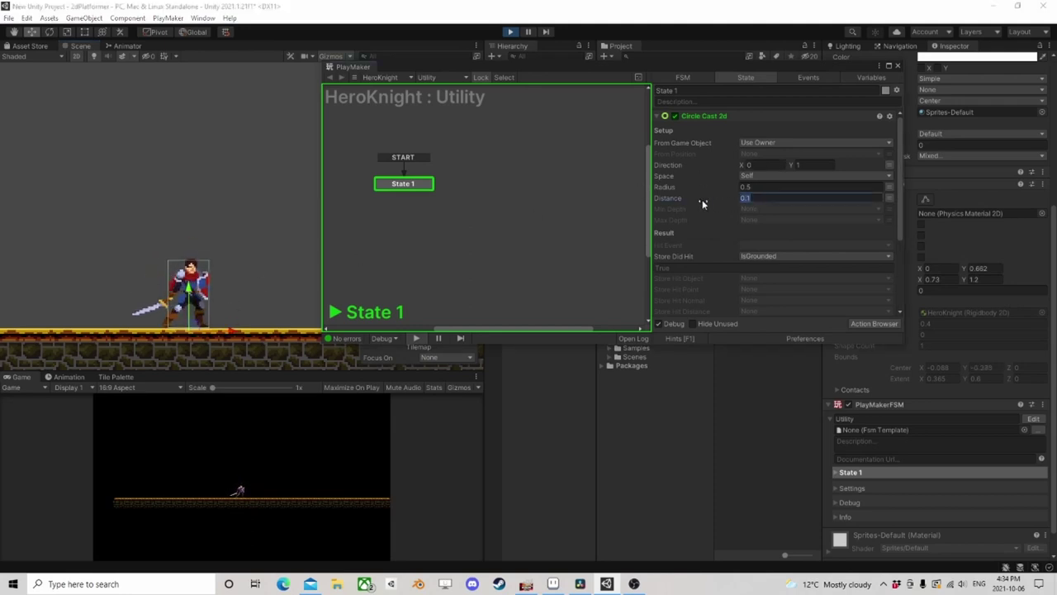
pyautogui.click(756, 186)
pyautogui.write('2')
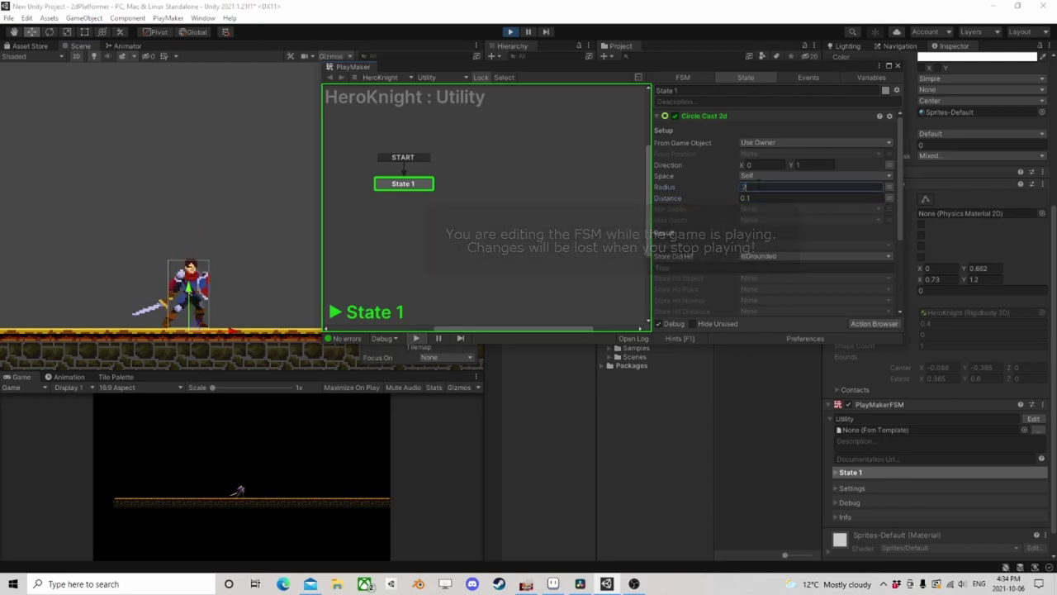
pyautogui.write('.25')
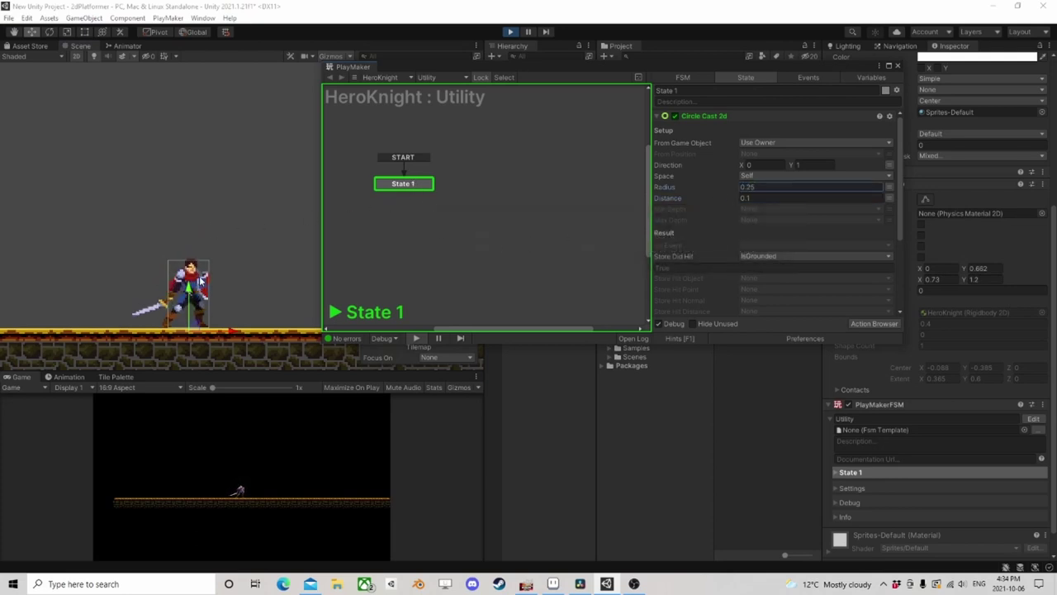
pyautogui.press('Return')
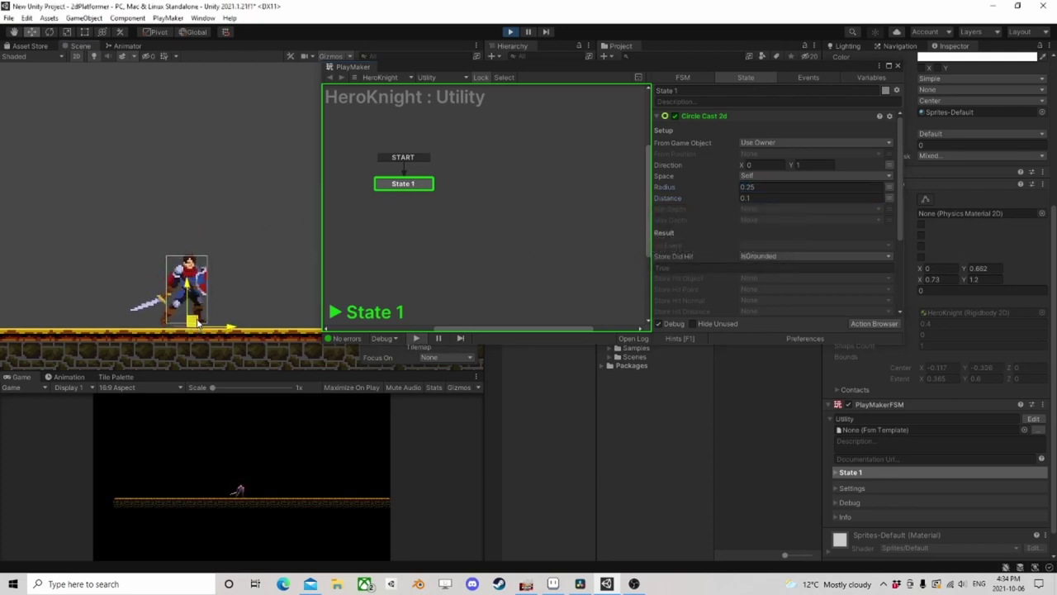
pyautogui.moveTo(198, 322); pyautogui.dragTo(192, 306)
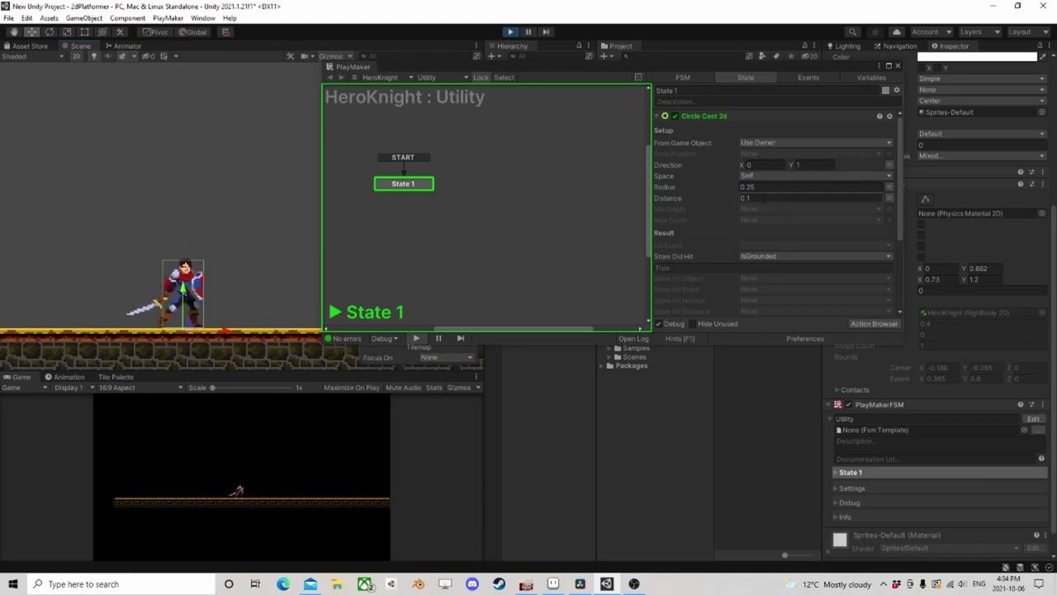
# Try a Distance of 0.01 and a Radius of 0.1 for the running Circle Cast 2d, lifting HeroKnight to retest
pyautogui.click(774, 199)
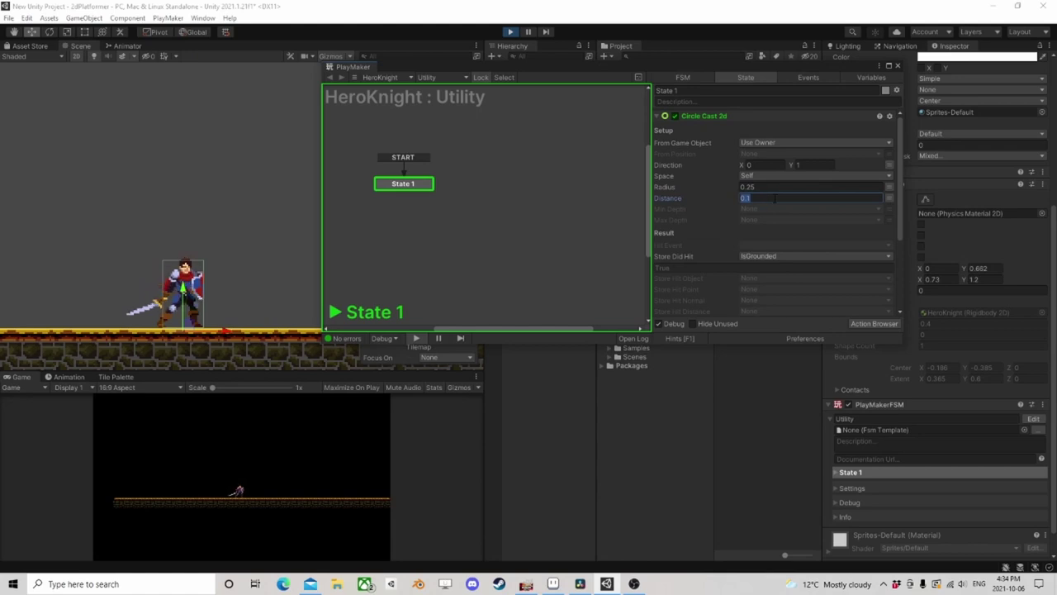
pyautogui.write('0.01')
pyautogui.click(768, 187)
pyautogui.write('0.1')
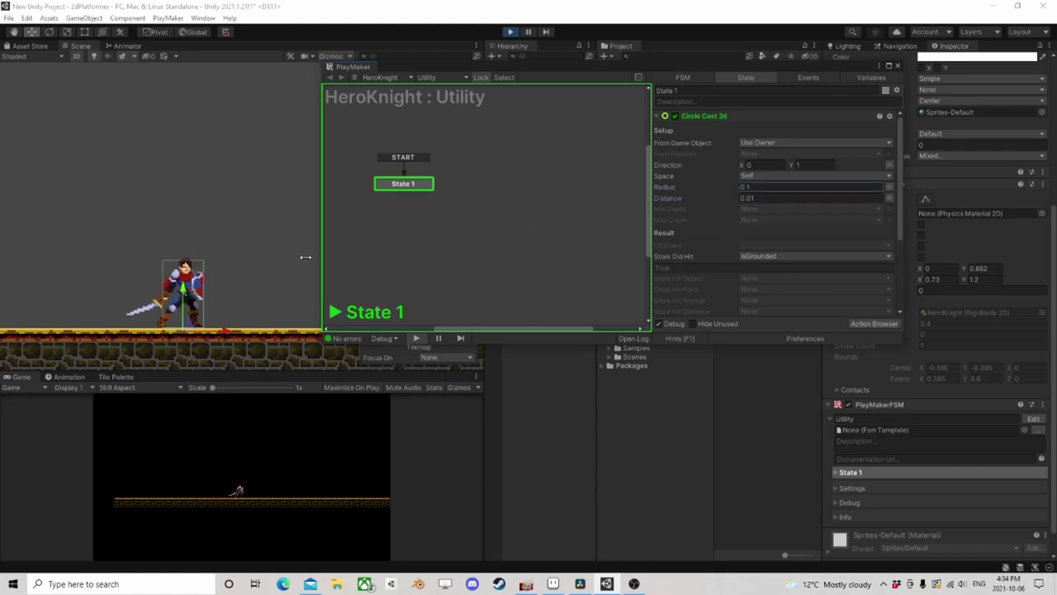
pyautogui.press('Return')
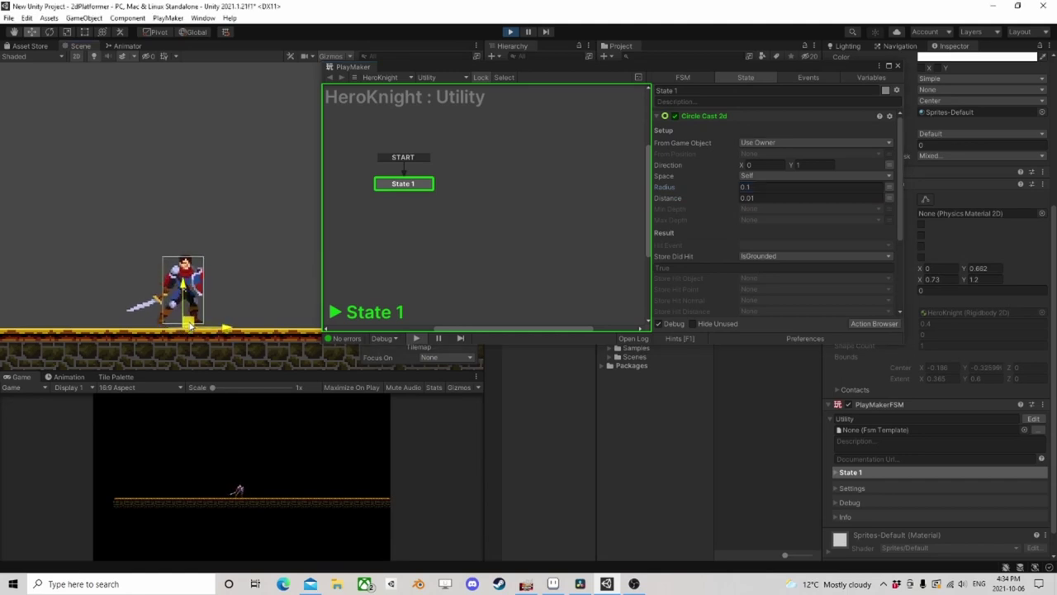
pyautogui.moveTo(189, 322); pyautogui.dragTo(188, 321)
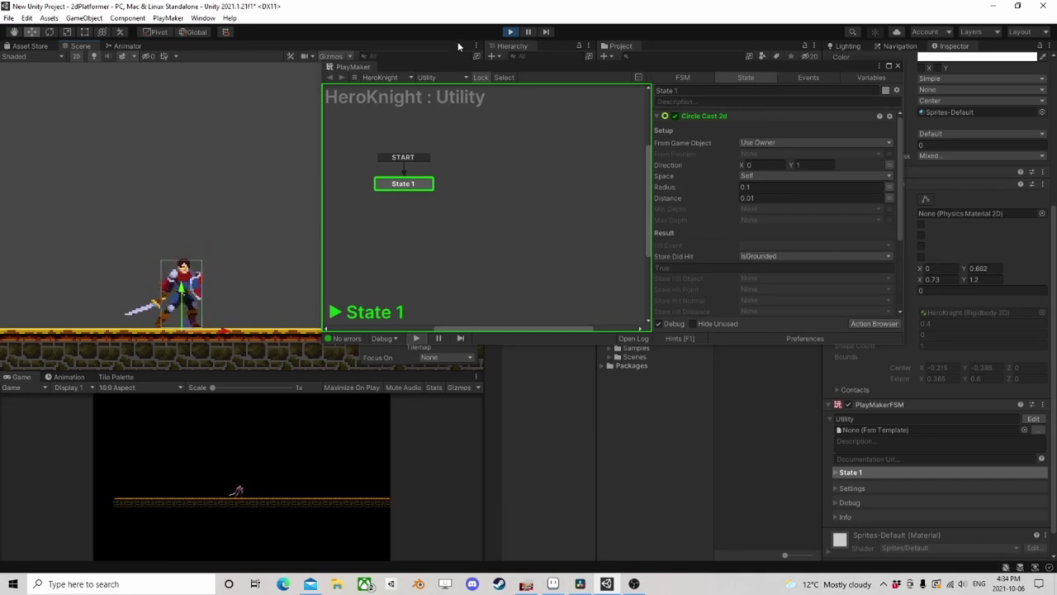
# Stop the game and give HeroKnight an empty child object named GroundChecker, raised to about 0.48 on Y
pyautogui.click(509, 33)
pyautogui.click(898, 65)
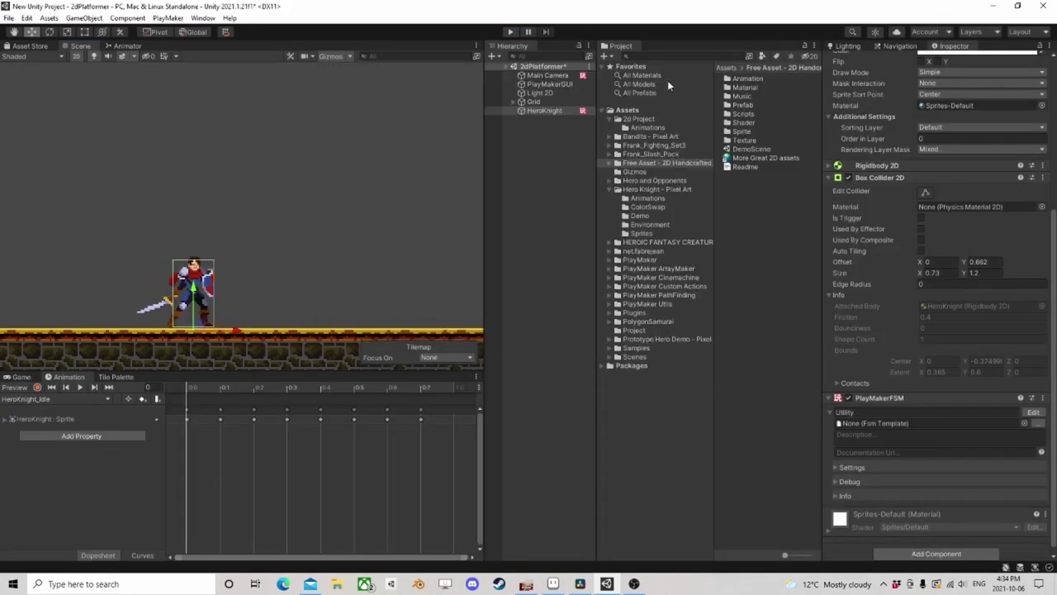
pyautogui.rightClick(534, 114)
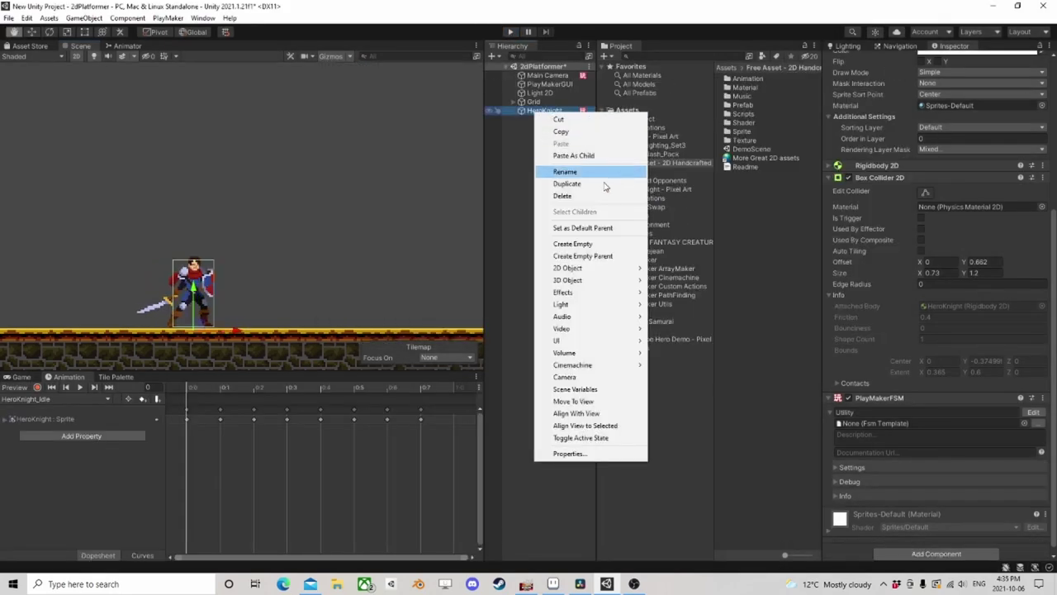
pyautogui.click(571, 248)
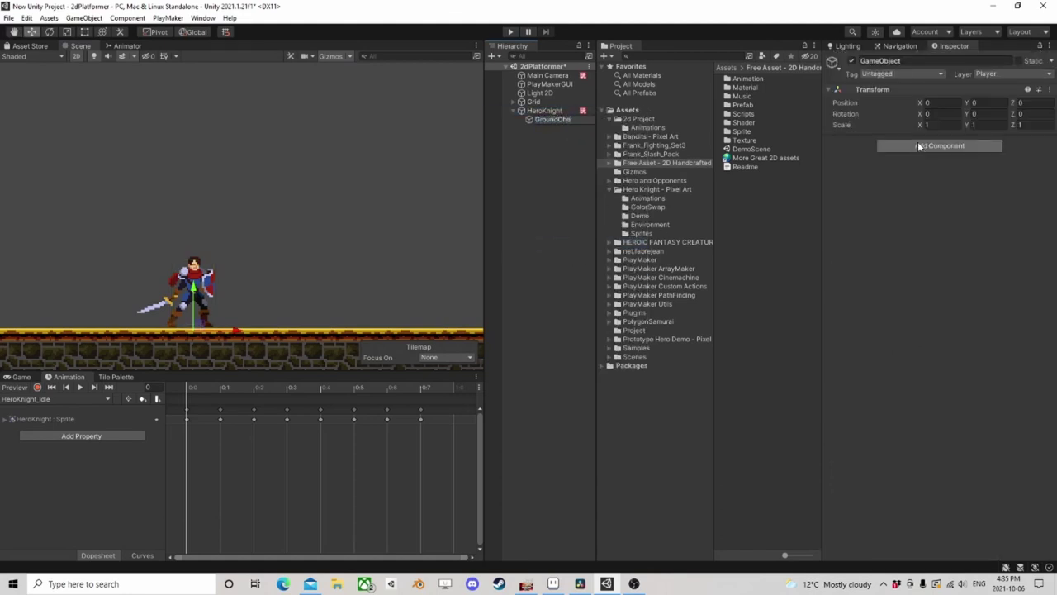
pyautogui.write('GroundChecker')
pyautogui.press('Return')
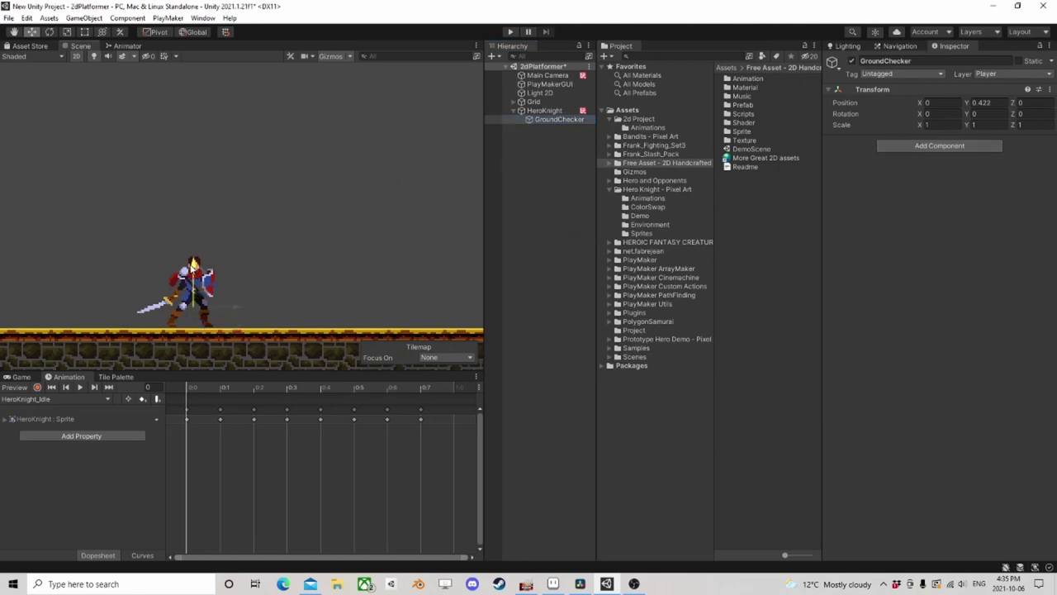
pyautogui.moveTo(251, 299); pyautogui.dragTo(238, 262, button='middle')
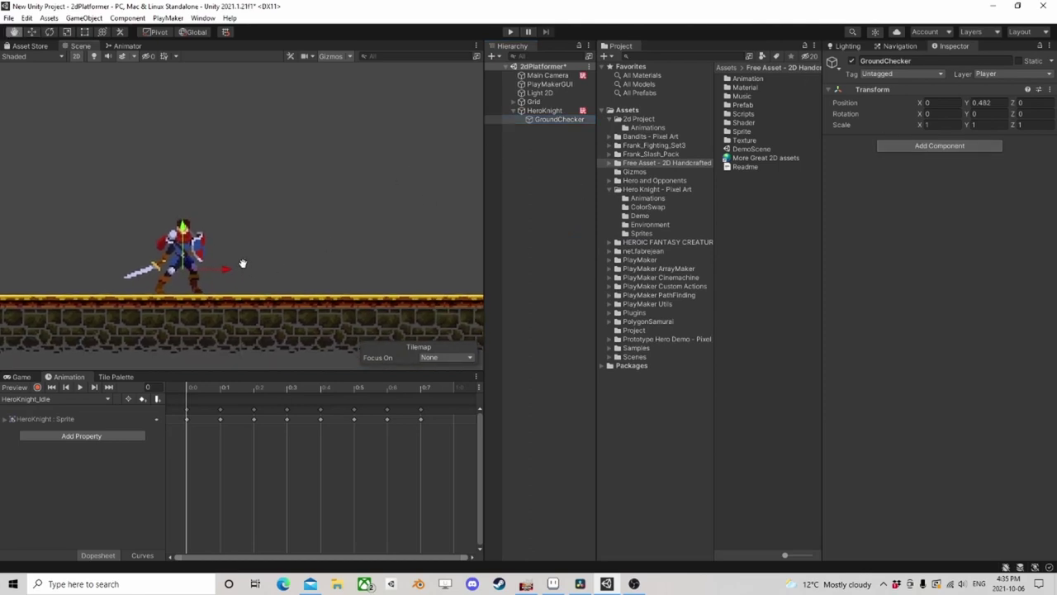
# Create a 2D square sprite and place it on the ground in front of HeroKnight, at about X 1.49, Y -0.50
pyautogui.click(91, 17)
pyautogui.moveTo(77, 71)
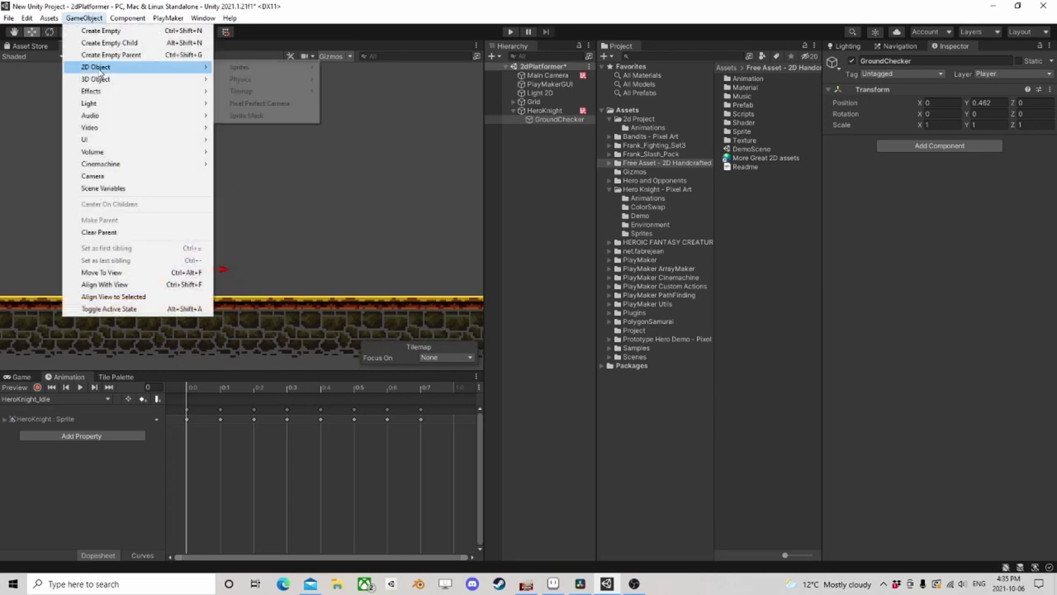
pyautogui.moveTo(252, 69)
pyautogui.click(346, 68)
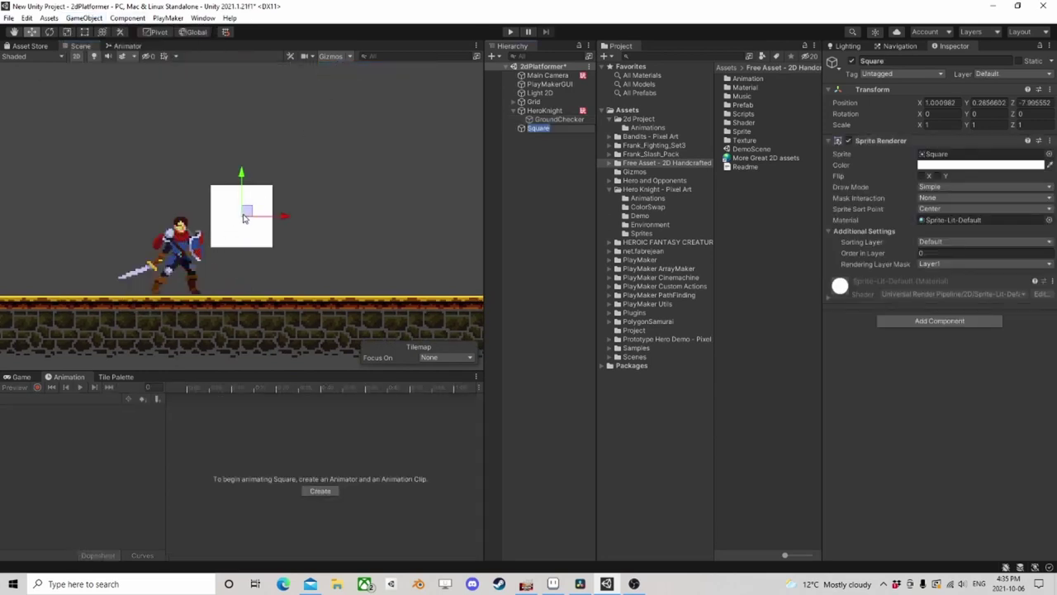
pyautogui.moveTo(244, 218); pyautogui.dragTo(275, 262)
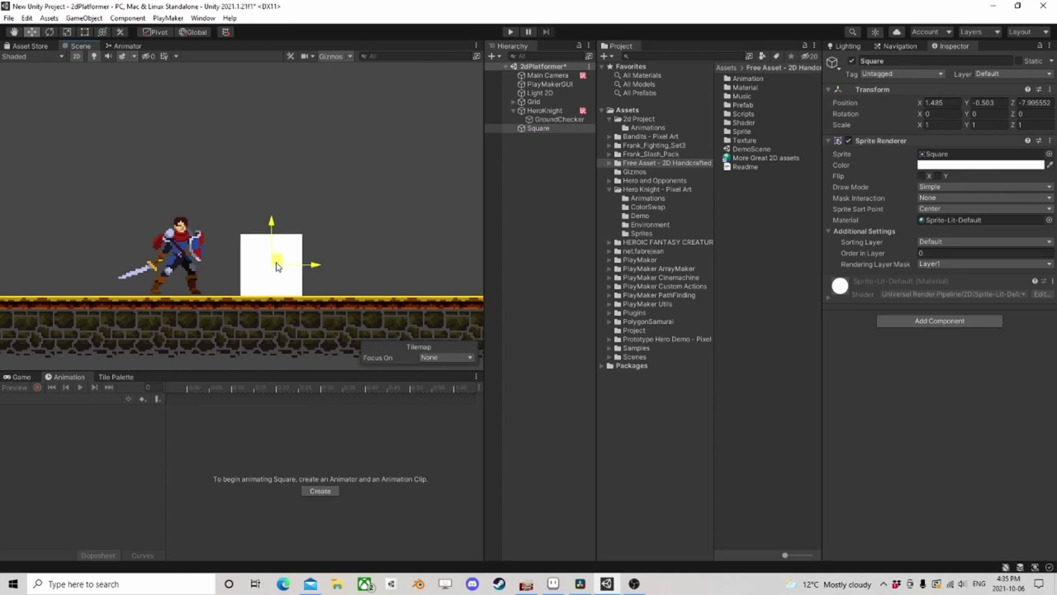
# Add a Box Collider 2D component to the Square
pyautogui.click(984, 319)
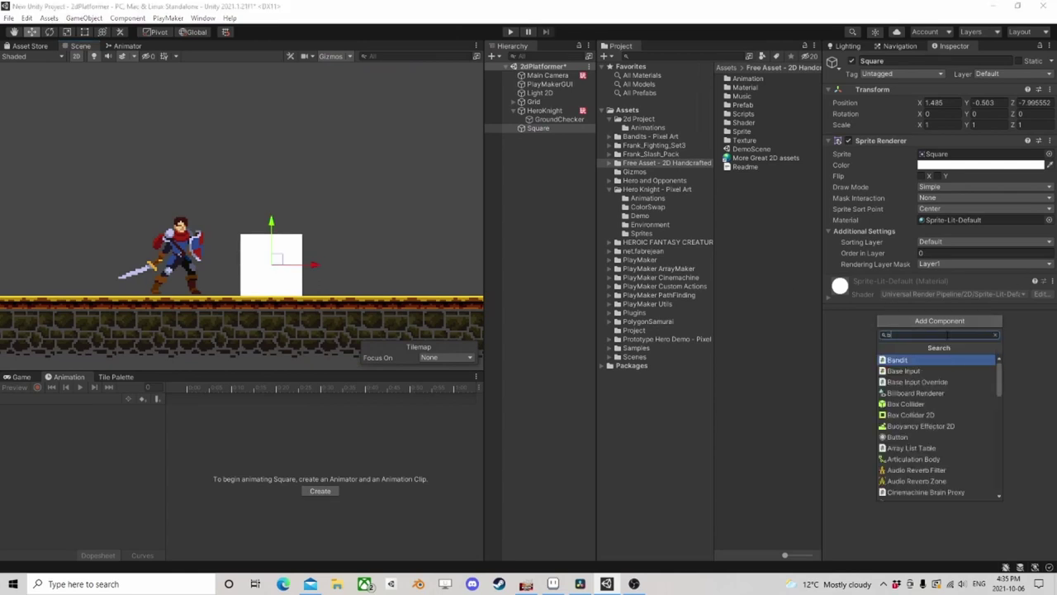
pyautogui.write('box')
pyautogui.click(925, 372)
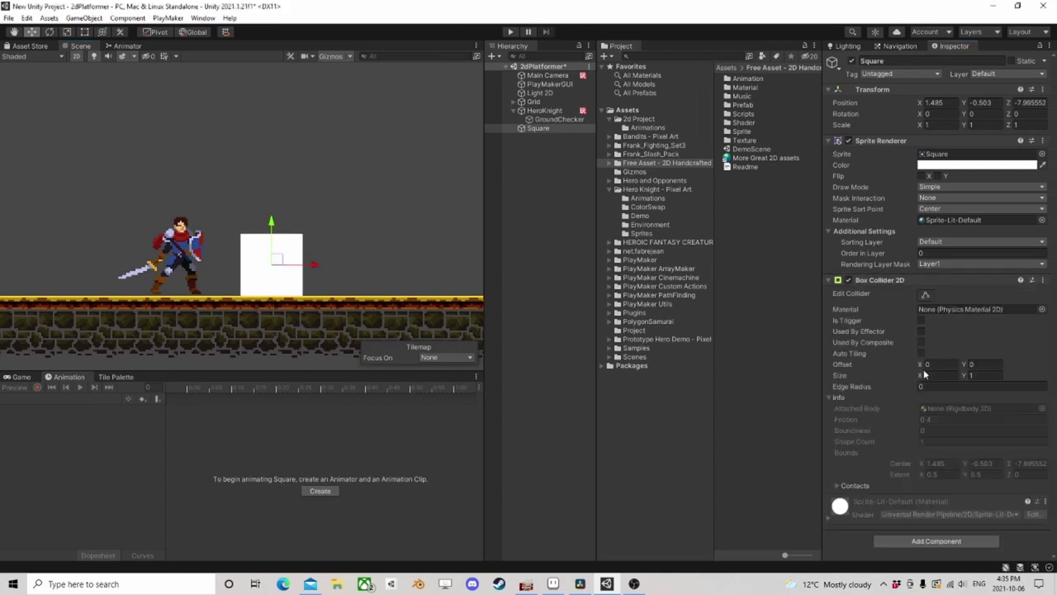
# Replace HeroKnight's Box Collider 2D with a Capsule Collider 2D
pyautogui.click(544, 111)
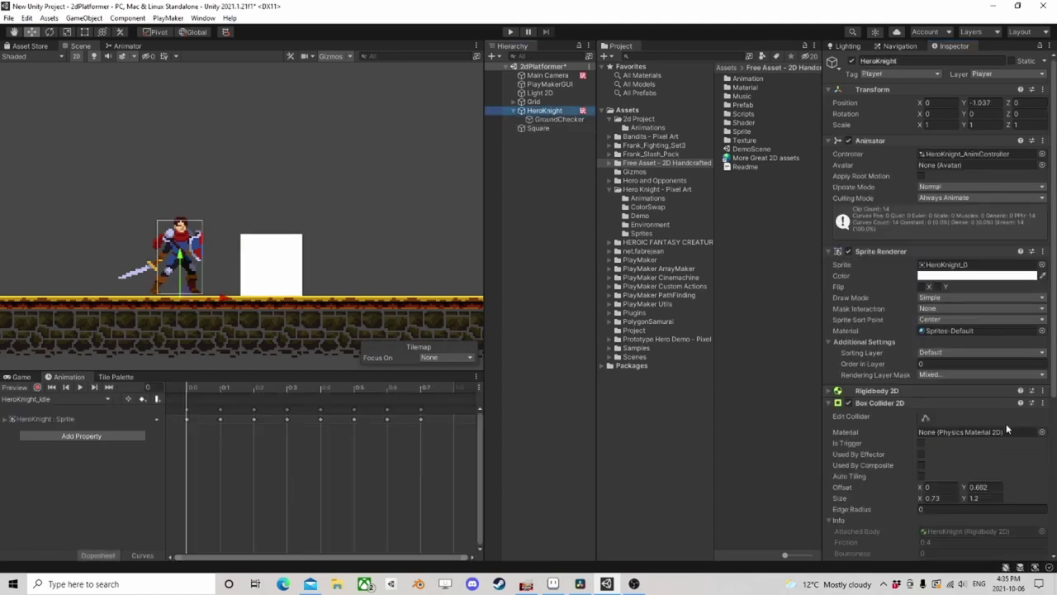
pyautogui.scroll(-5, 985, 413)
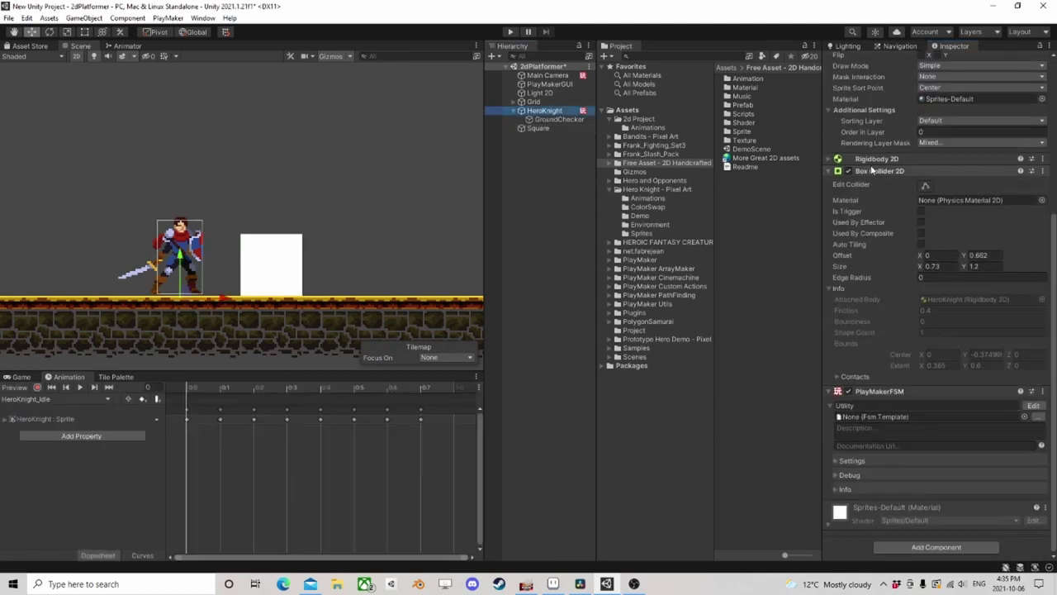
pyautogui.rightClick(871, 169)
pyautogui.click(902, 193)
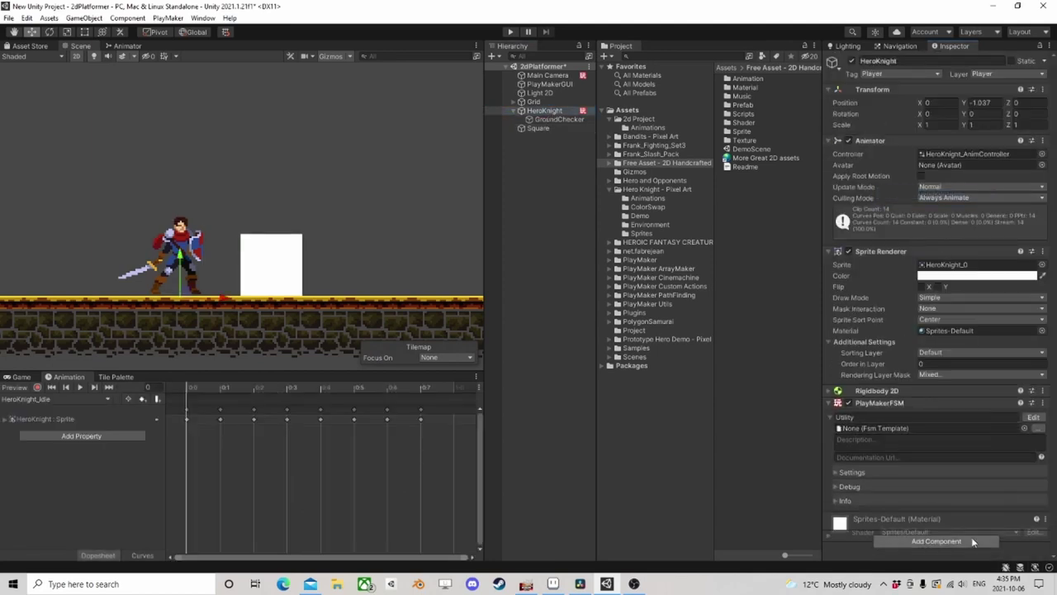
pyautogui.click(968, 541)
pyautogui.write('cap')
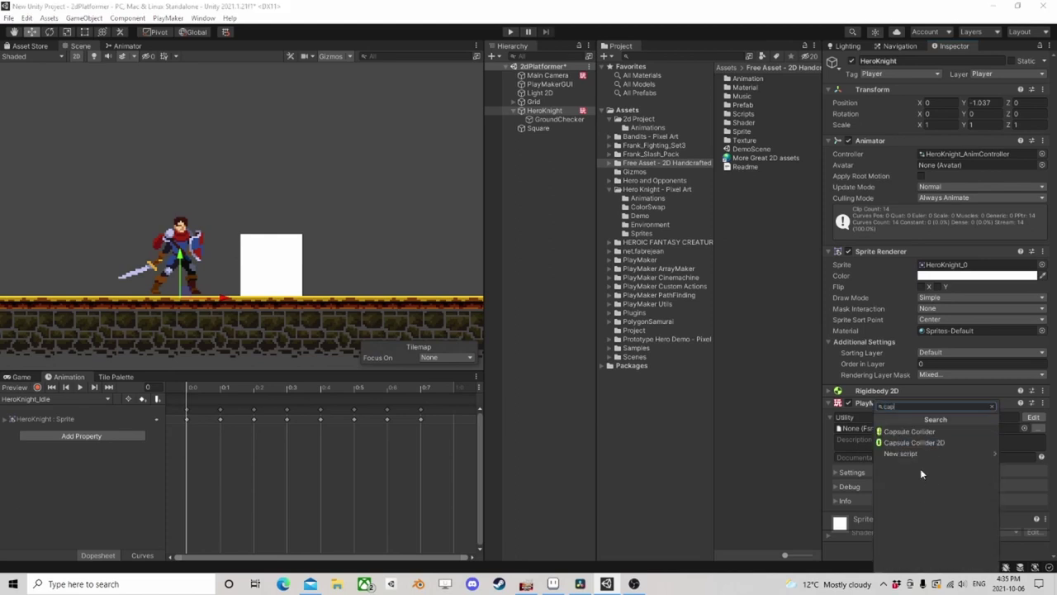
pyautogui.click(917, 442)
# Fit the capsule collider to HeroKnight's body with a size of 0.61 by 1.26 and a Y offset of 0.66
pyautogui.scroll(-3, 909, 406)
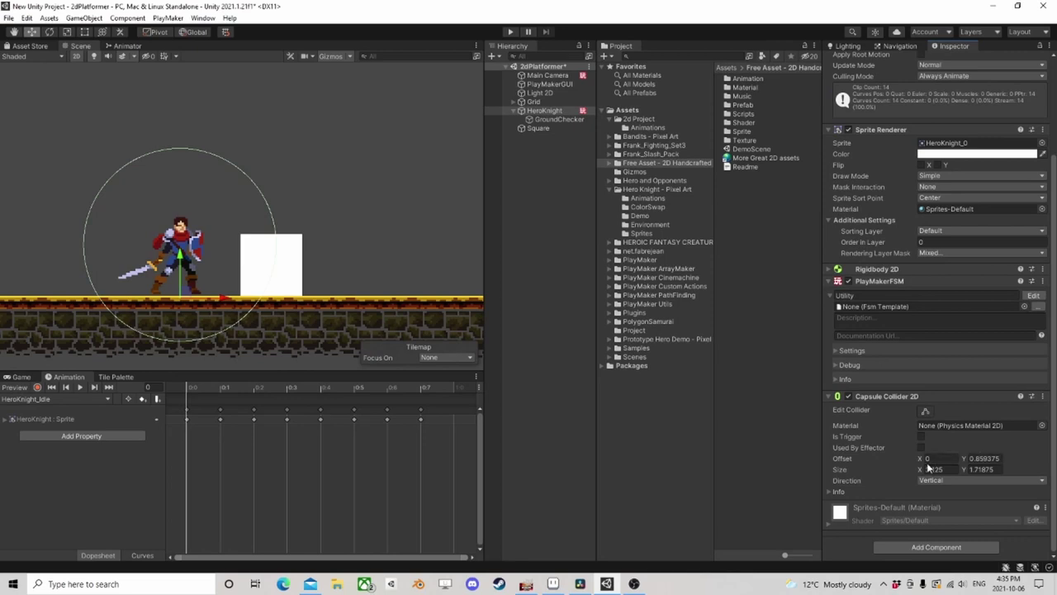
pyautogui.moveTo(920, 468); pyautogui.dragTo(961, 472)
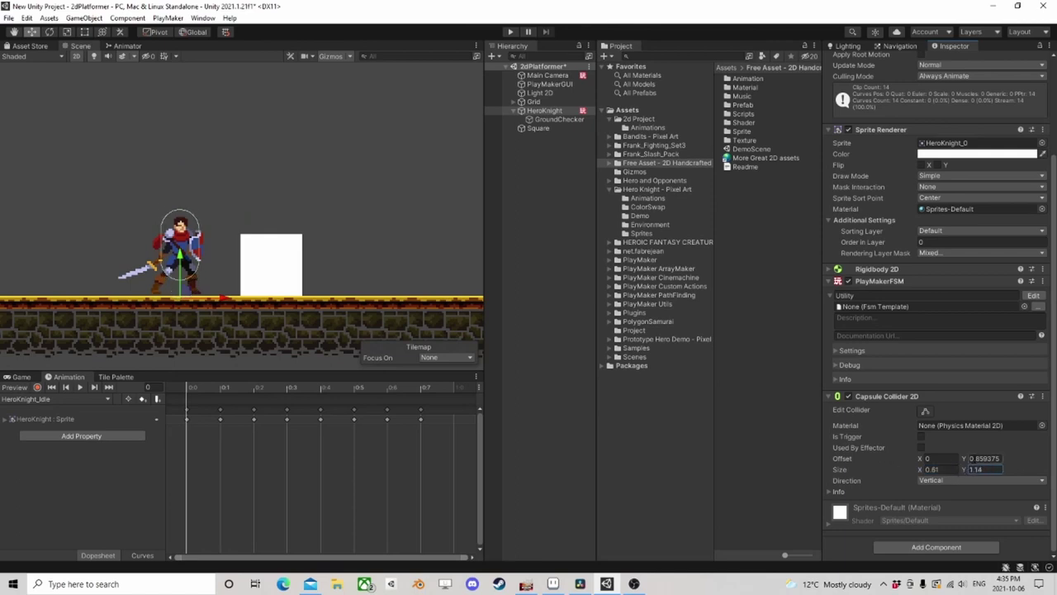
pyautogui.click(964, 459)
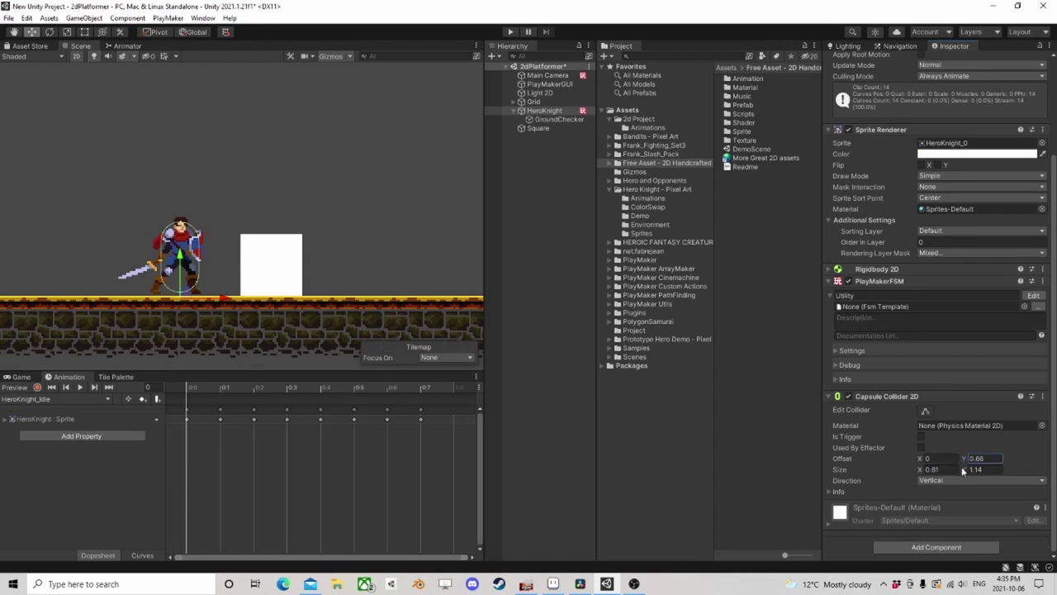
pyautogui.click(967, 470)
# In HeroKnight's Utility FSM, set Circle Cast 2d's From Game Object to Specify Game Object and assign GroundChecker to it
pyautogui.click(559, 120)
pyautogui.click(541, 111)
pyautogui.scroll(-5, 976, 418)
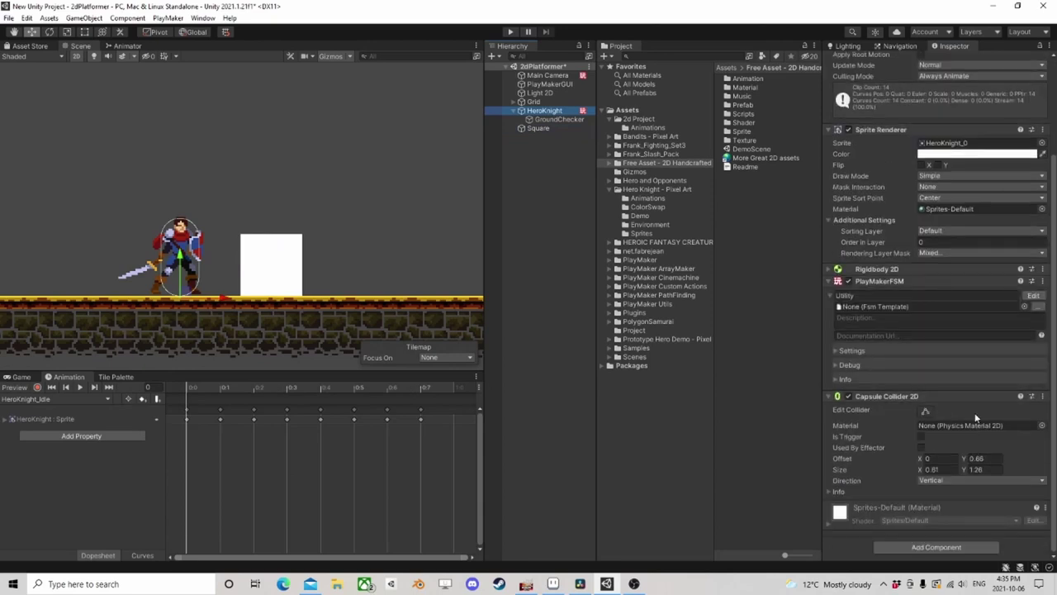
pyautogui.click(1034, 296)
pyautogui.click(768, 143)
pyautogui.click(793, 165)
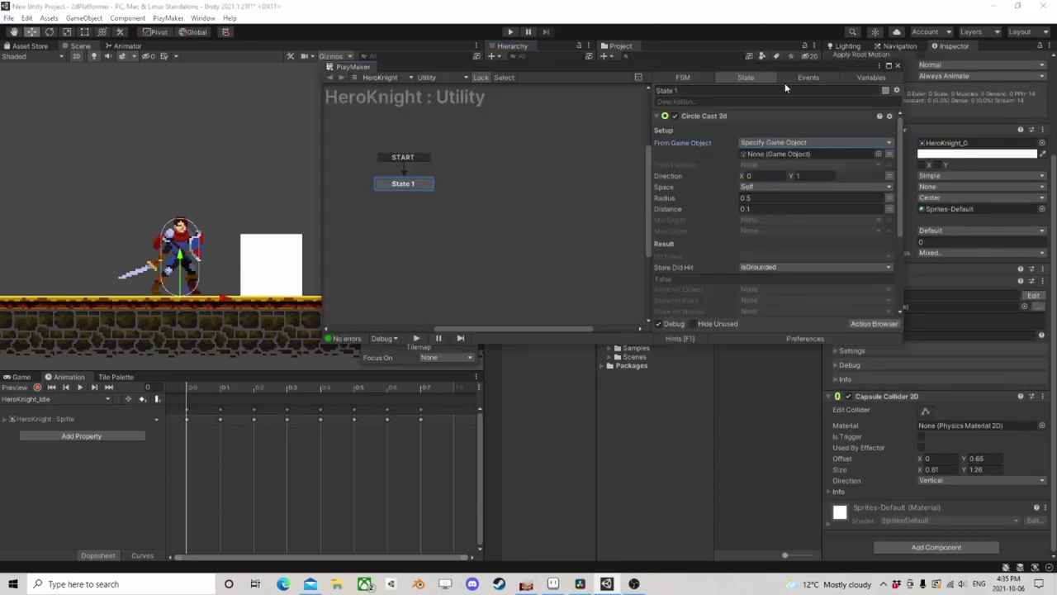
pyautogui.moveTo(795, 68); pyautogui.dragTo(729, 176)
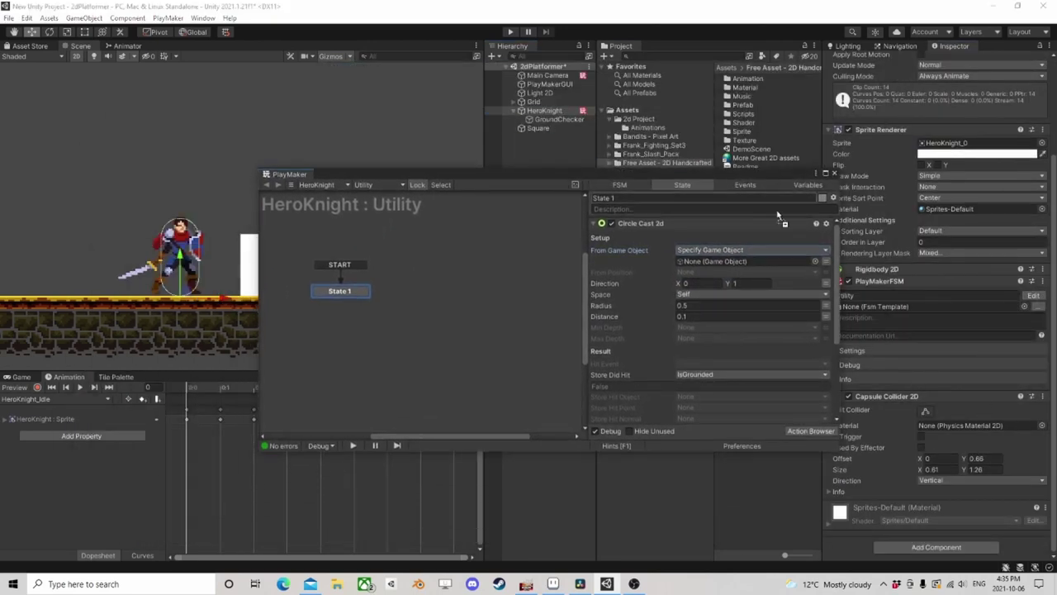
pyautogui.click(744, 259)
pyautogui.click(745, 259)
# Set Circle Cast 2d's Space to World and move the FSM editor clear of the scene and HeroKnight's upper components
pyautogui.click(731, 294)
pyautogui.click(728, 305)
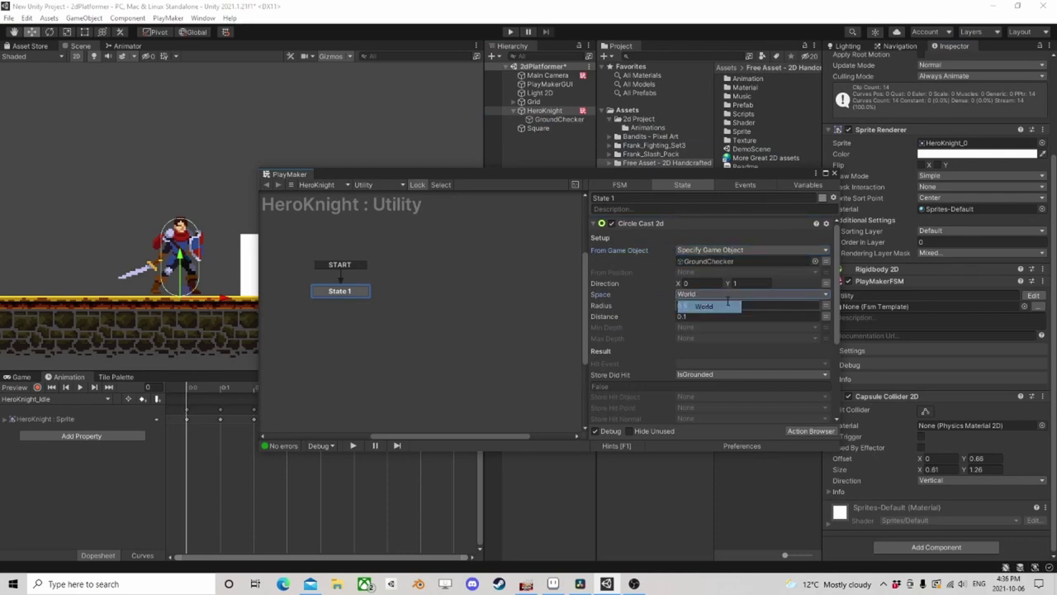
pyautogui.moveTo(677, 175); pyautogui.dragTo(865, 273)
pyautogui.scroll(3, 930, 208)
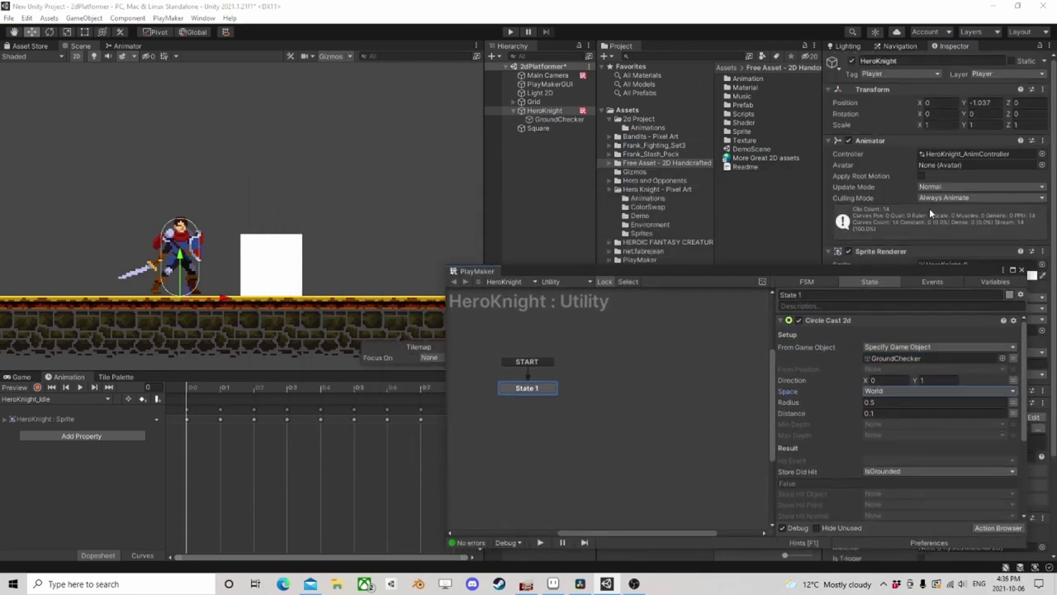
# Start Play mode and assign the Square obstacle to the Ground layer
pyautogui.click(510, 32)
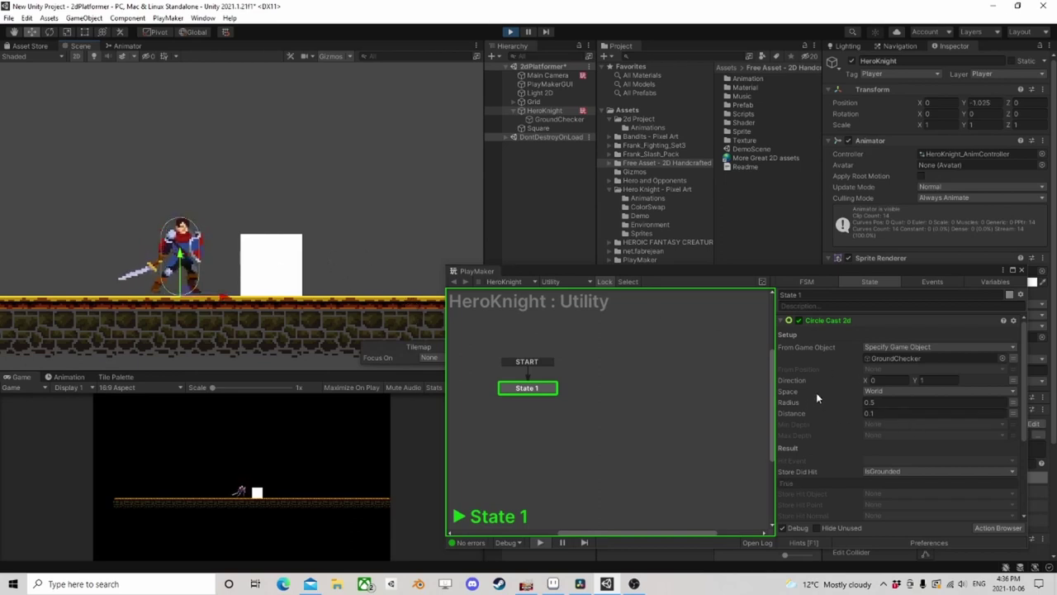
pyautogui.click(275, 261)
pyautogui.click(1012, 73)
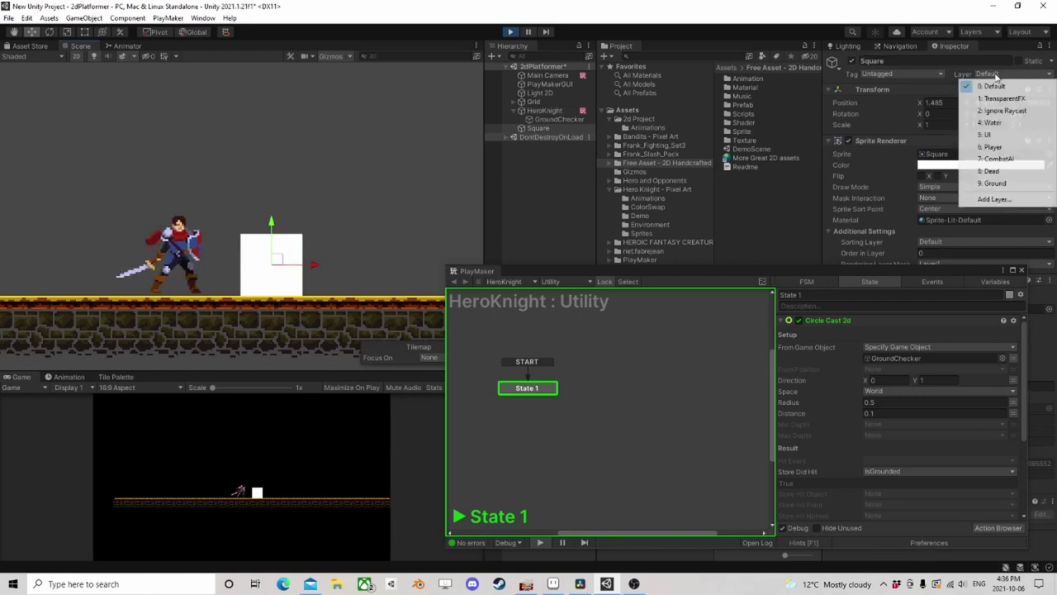
pyautogui.click(995, 184)
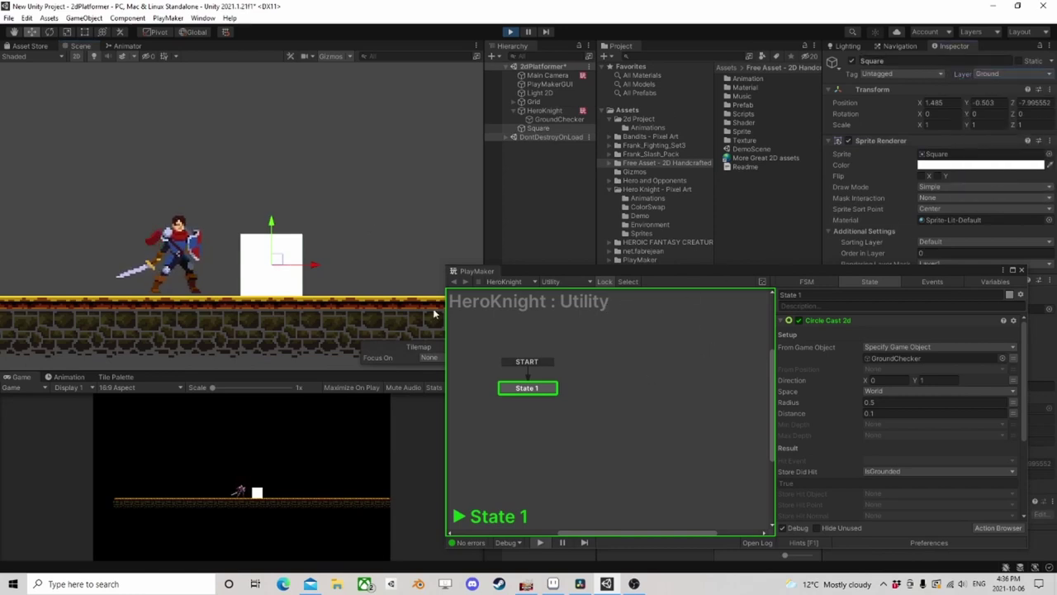
# Move HeroKnight along the ground up to the Square, to about X 0.56, to test the IsGrounded value
pyautogui.click(543, 110)
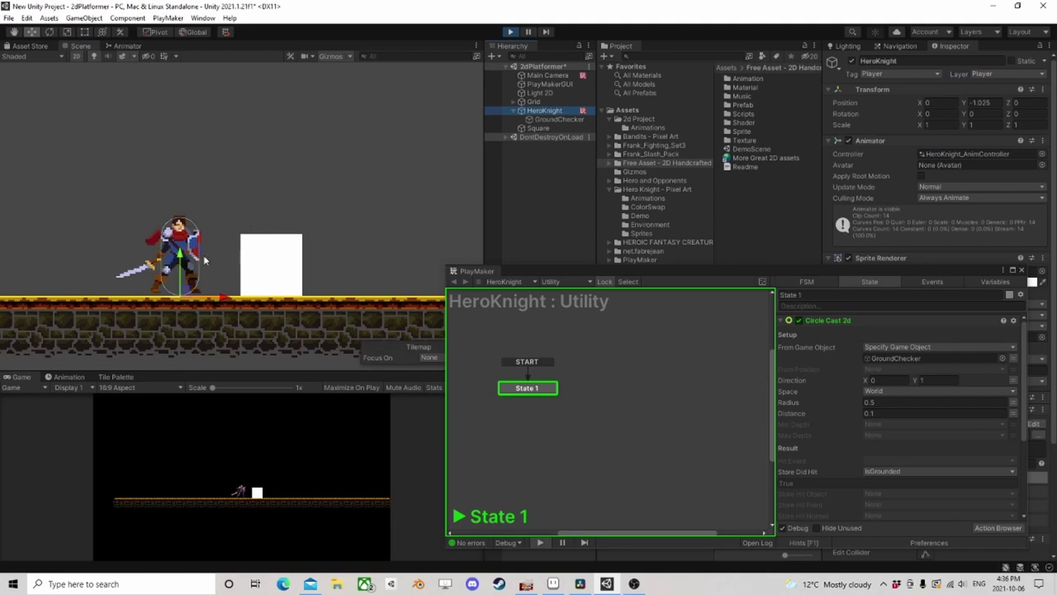
pyautogui.moveTo(188, 294); pyautogui.dragTo(228, 291)
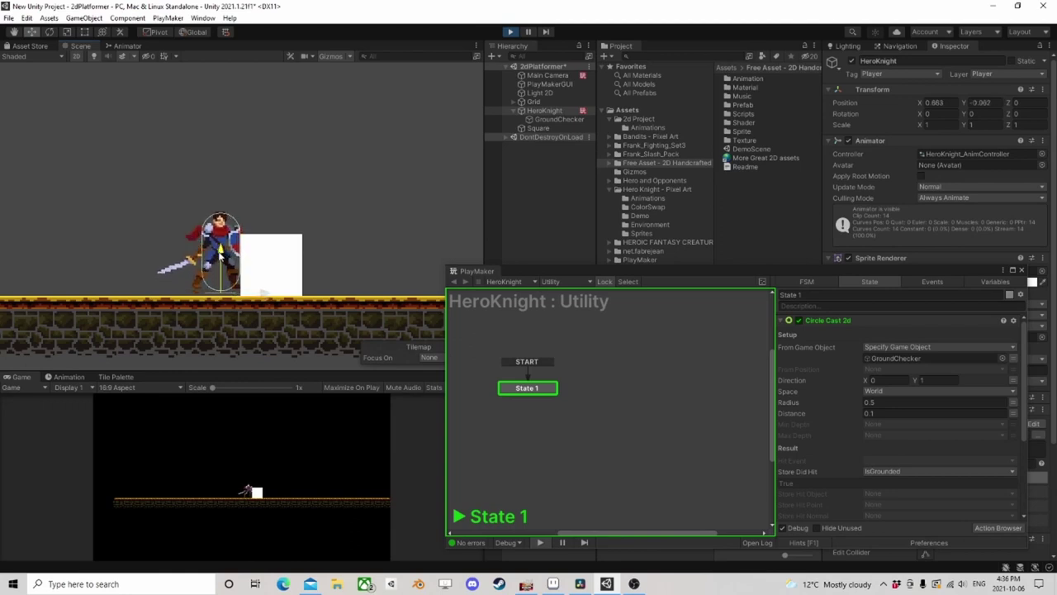
pyautogui.moveTo(224, 261)
pyautogui.mouseDown()
pyautogui.moveTo(222, 242)
pyautogui.moveTo(205, 263)
pyautogui.moveTo(141, 254)
pyautogui.moveTo(219, 264)
pyautogui.mouseUp()
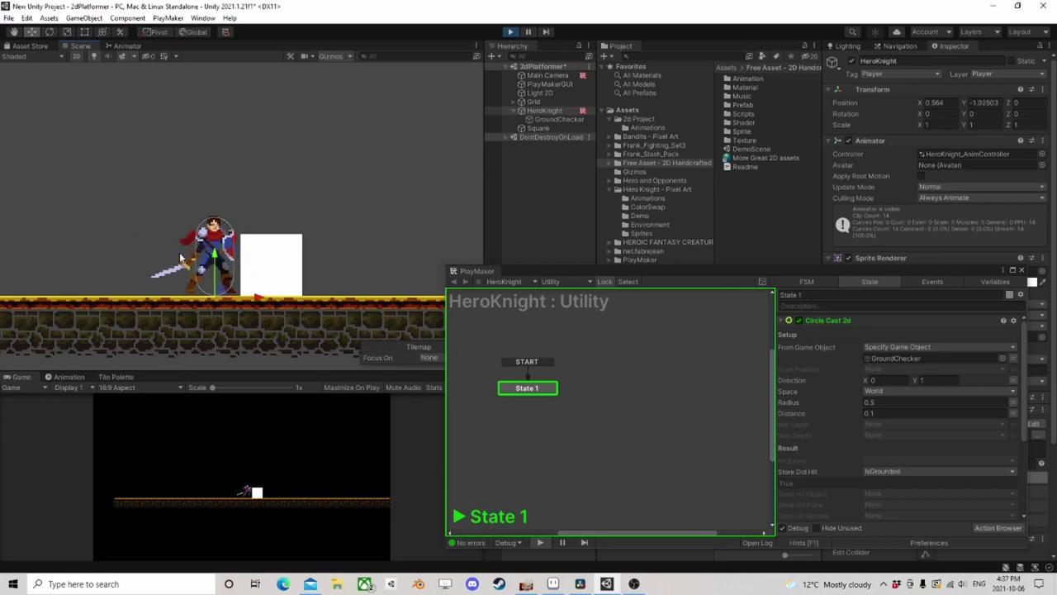
# Set the circle cast's radius to 0.25 and lift HeroKnight beside the Square to test the ground check
pyautogui.click(875, 402)
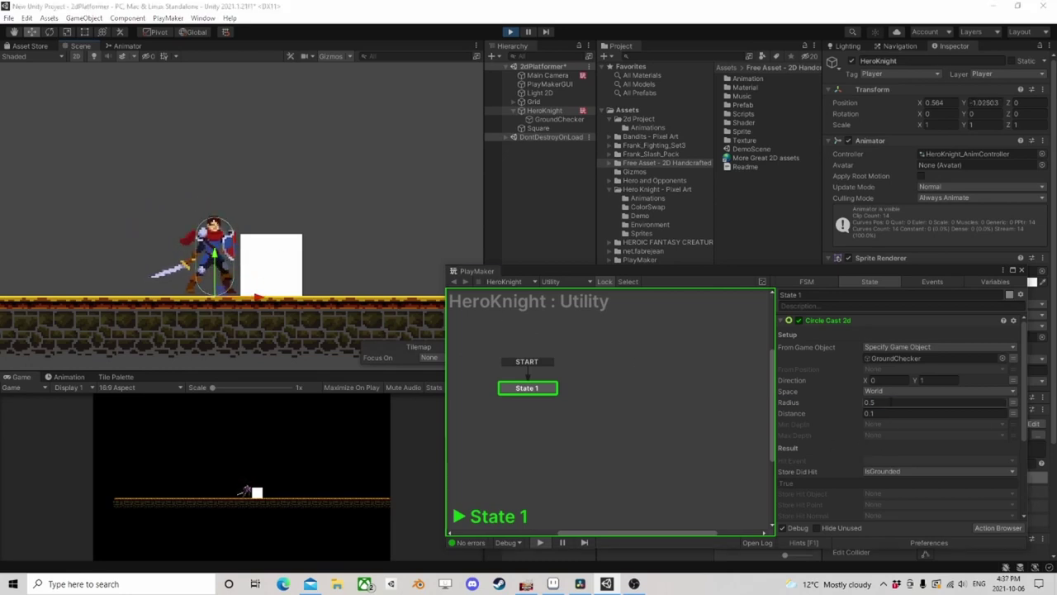
pyautogui.write('.25')
pyautogui.press('Return')
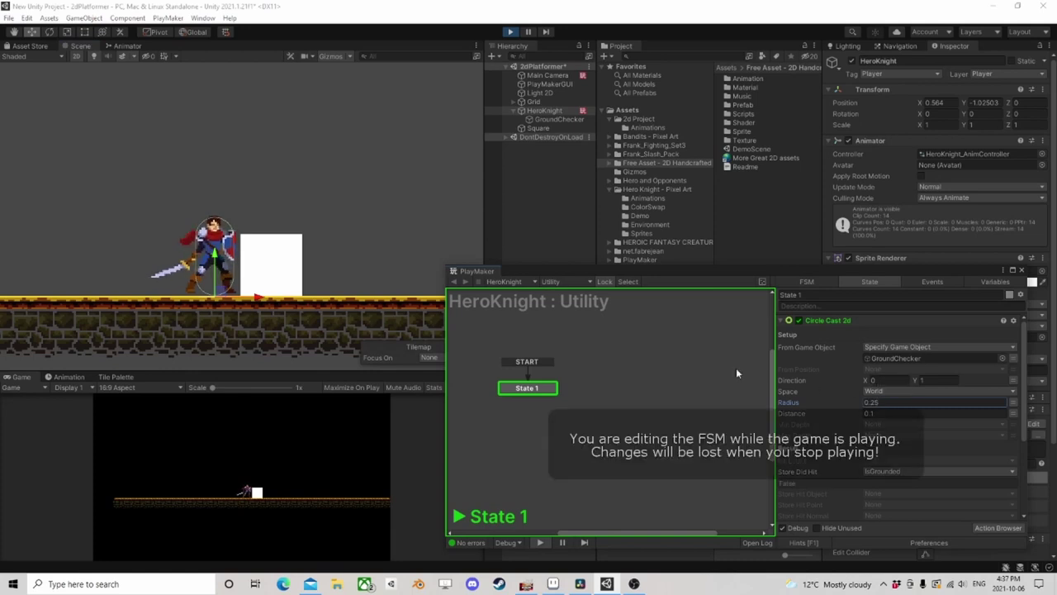
pyautogui.moveTo(221, 293); pyautogui.dragTo(234, 274)
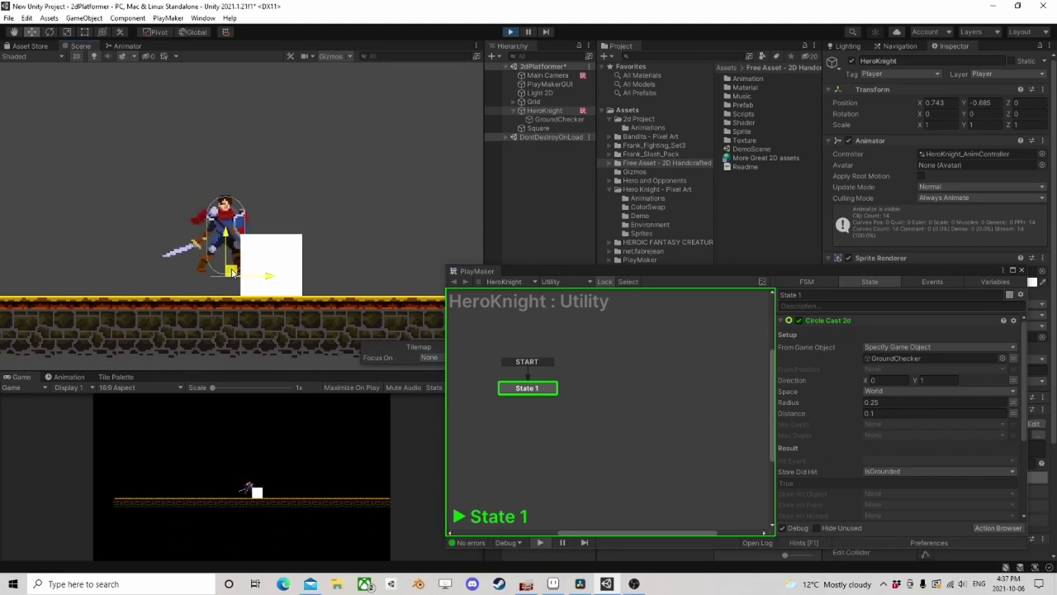
pyautogui.moveTo(227, 276)
pyautogui.mouseDown()
pyautogui.moveTo(227, 290)
pyautogui.moveTo(225, 149)
pyautogui.moveTo(207, 233)
pyautogui.moveTo(227, 269)
pyautogui.mouseUp()
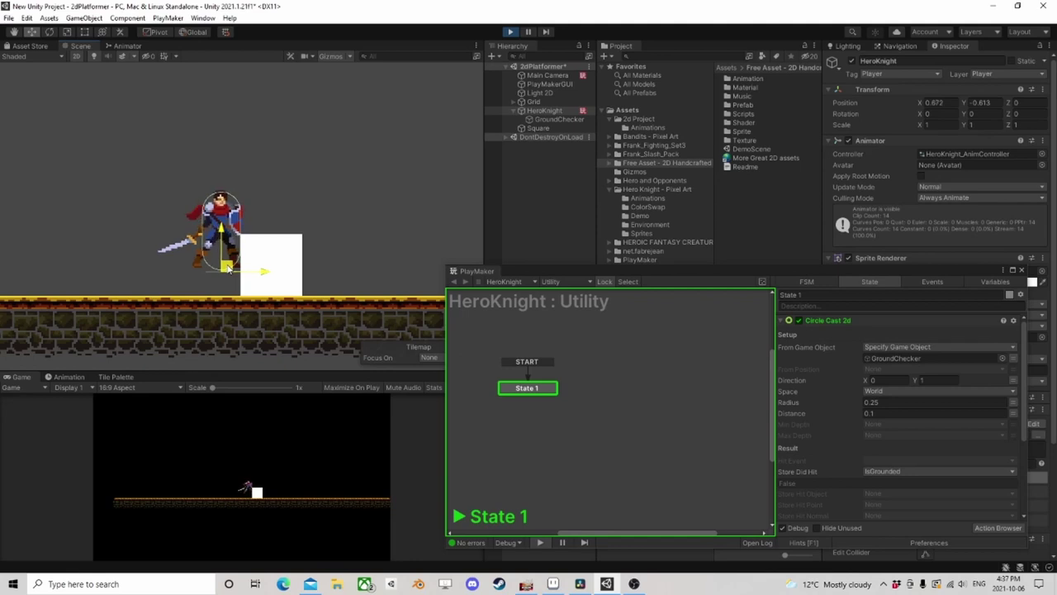
pyautogui.moveTo(227, 267); pyautogui.dragTo(200, 263)
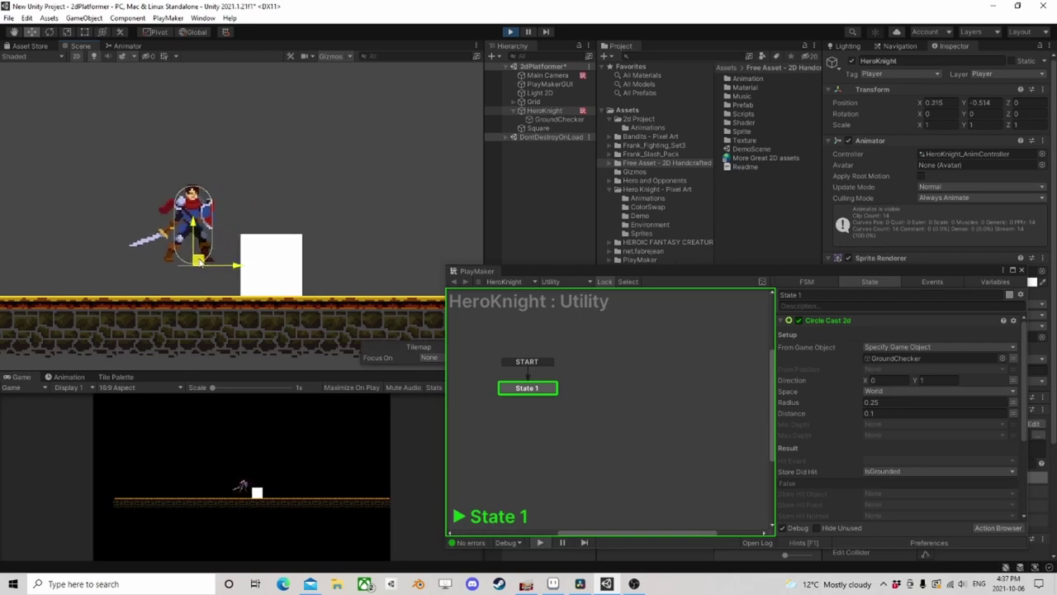
# Set the circle cast's radius to 0.22
pyautogui.click(876, 403)
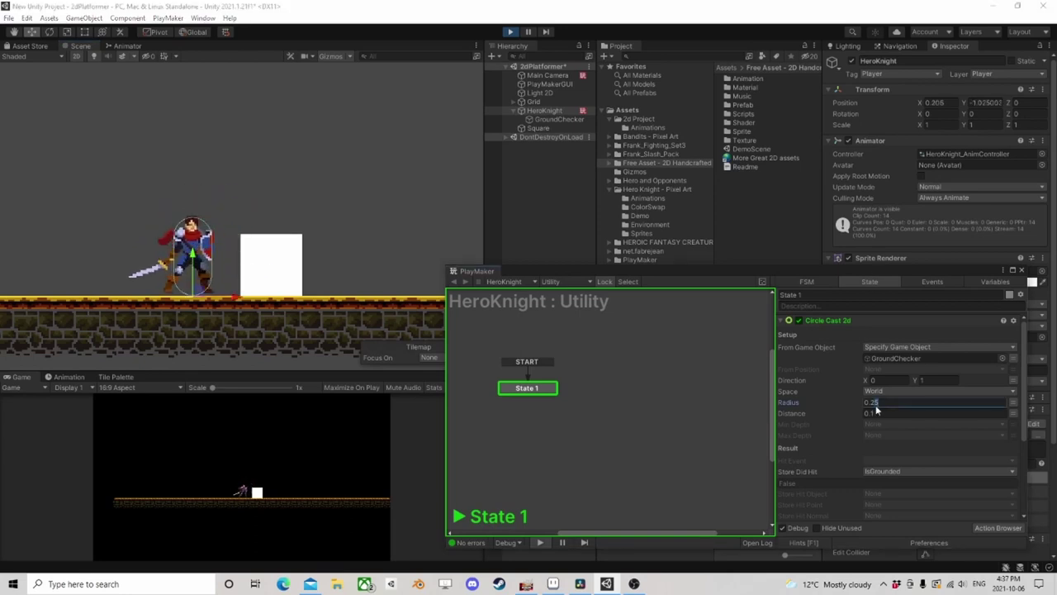
pyautogui.write('0.22')
pyautogui.scroll(-1, 835, 426)
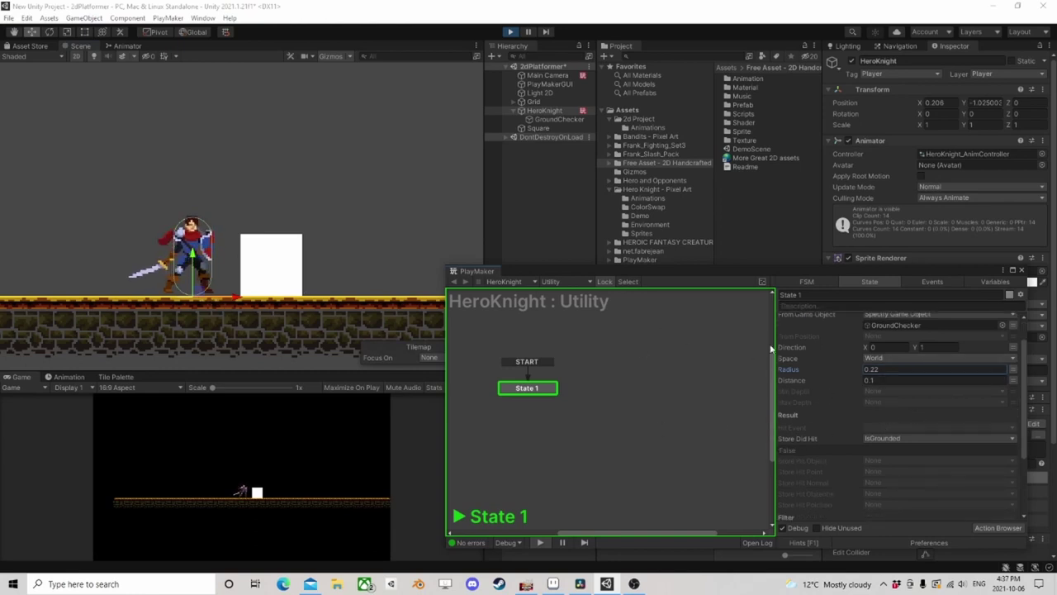
# Try several circle cast distances, ending at 1, and move HeroKnight away from the Square to about X -0.82
pyautogui.click(863, 380)
pyautogui.write('0.13')
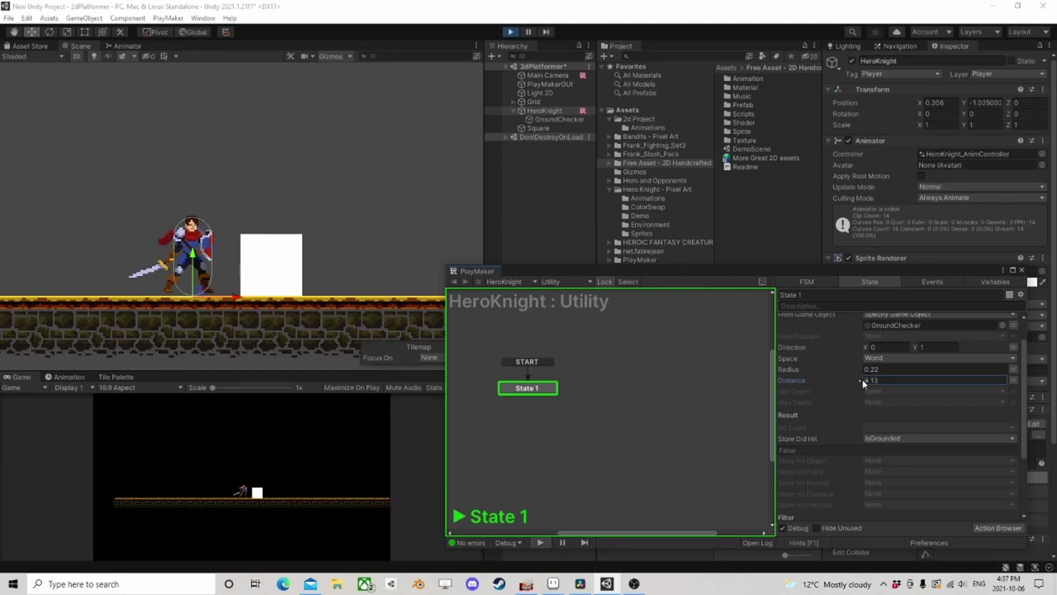
pyautogui.press('BackSpace')
pyautogui.press('BackSpace')
pyautogui.write('47')
pyautogui.press('BackSpace')
pyautogui.press('BackSpace')
pyautogui.press('BackSpace')
pyautogui.press('BackSpace')
pyautogui.write('1.05')
pyautogui.press('BackSpace')
pyautogui.press('BackSpace')
pyautogui.write('56')
pyautogui.press('BackSpace')
pyautogui.press('BackSpace')
pyautogui.press('BackSpace')
pyautogui.press('BackSpace')
pyautogui.write('3.05')
pyautogui.press('BackSpace')
pyautogui.press('BackSpace')
pyautogui.press('BackSpace')
pyautogui.press('BackSpace')
pyautogui.write('10.3')
pyautogui.moveTo(14, 386); pyautogui.dragTo(889, 409)
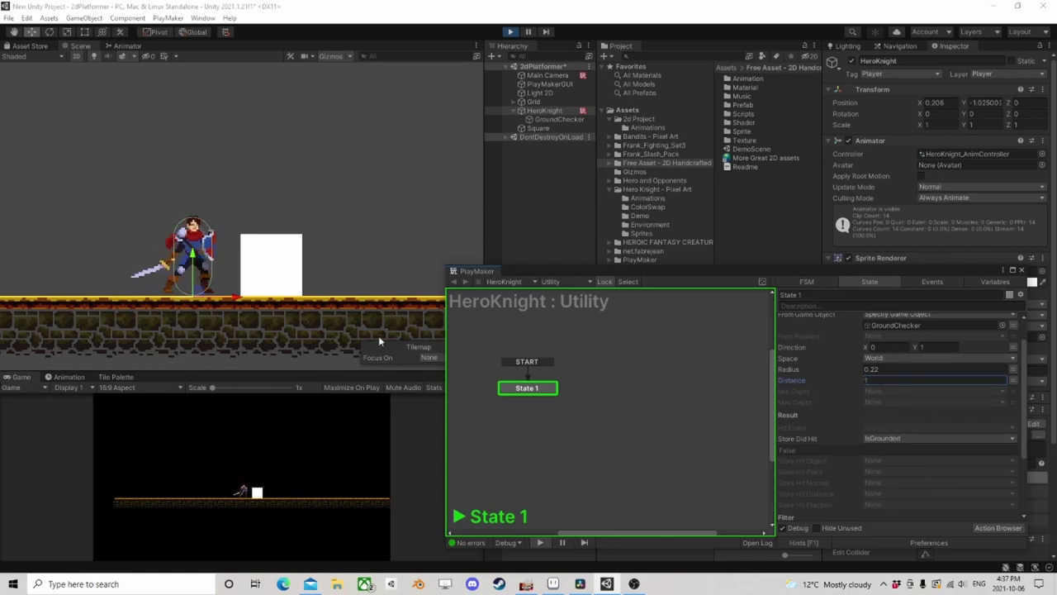
pyautogui.press('space')
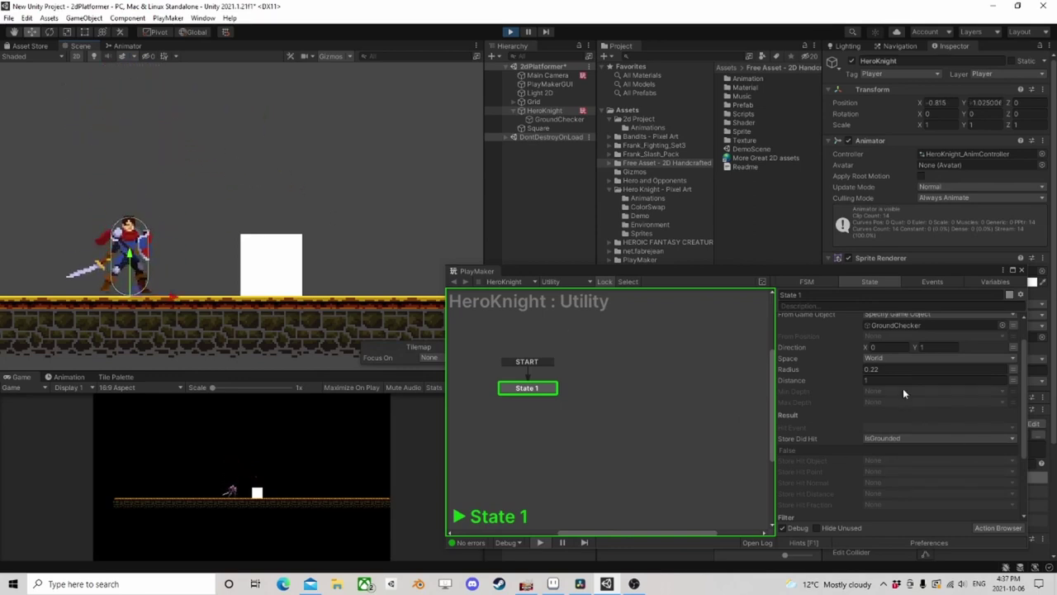
# Set the circle cast's distance to 0.5 and raise HeroKnight above the Square to test the ground check
pyautogui.click(847, 378)
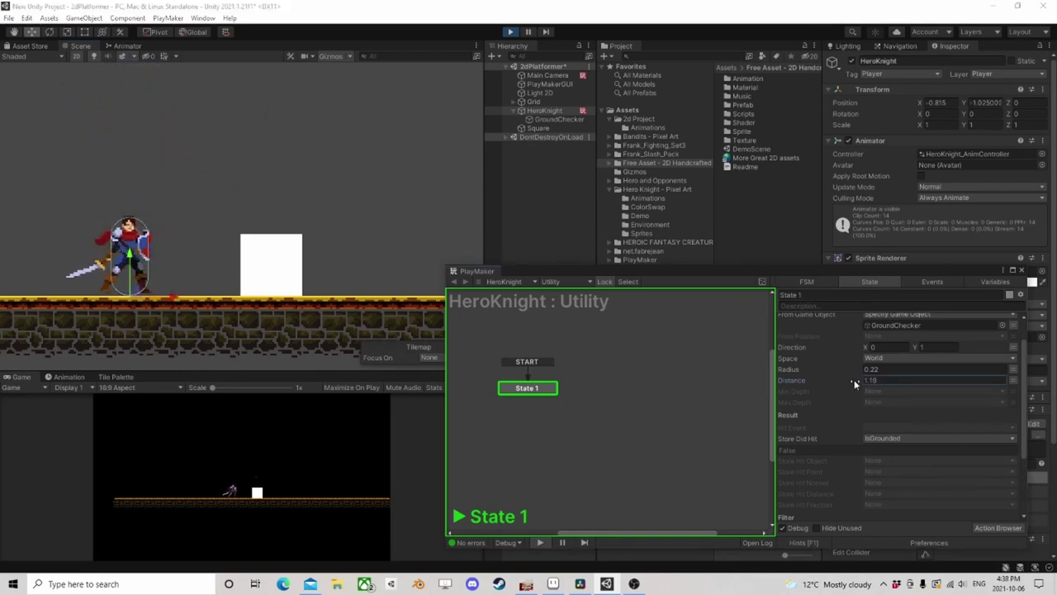
pyautogui.moveTo(854, 379); pyautogui.dragTo(777, 378)
pyautogui.doubleClick(889, 378)
pyautogui.write('0.5')
pyautogui.moveTo(129, 295); pyautogui.dragTo(280, 202)
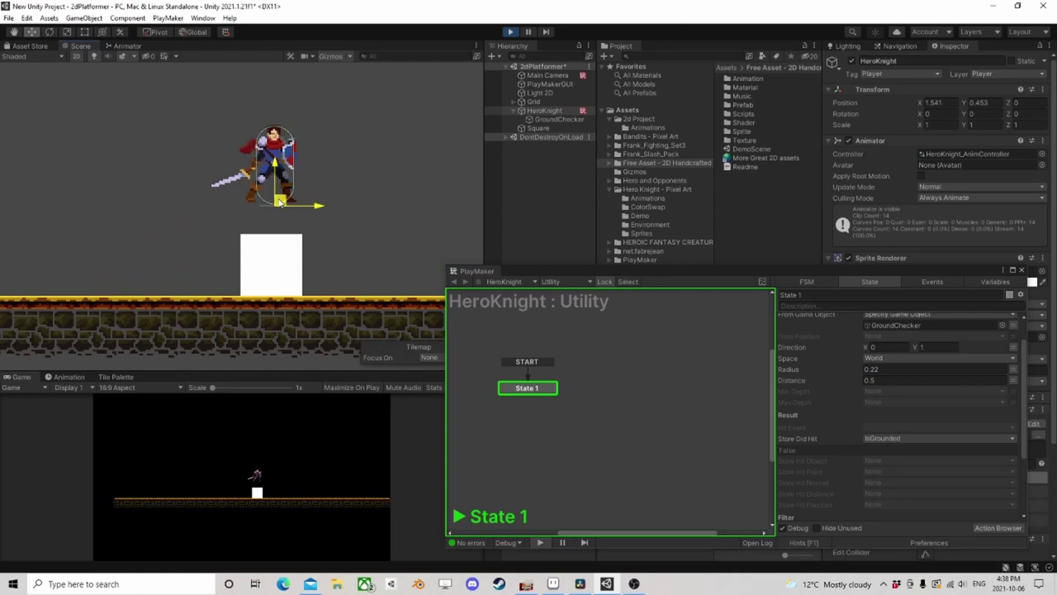
# Set the Square's Z position to 0 and check the transforms of Grid, Tilemap, GroundChecker and HeroKnight
pyautogui.click(567, 129)
pyautogui.write('0')
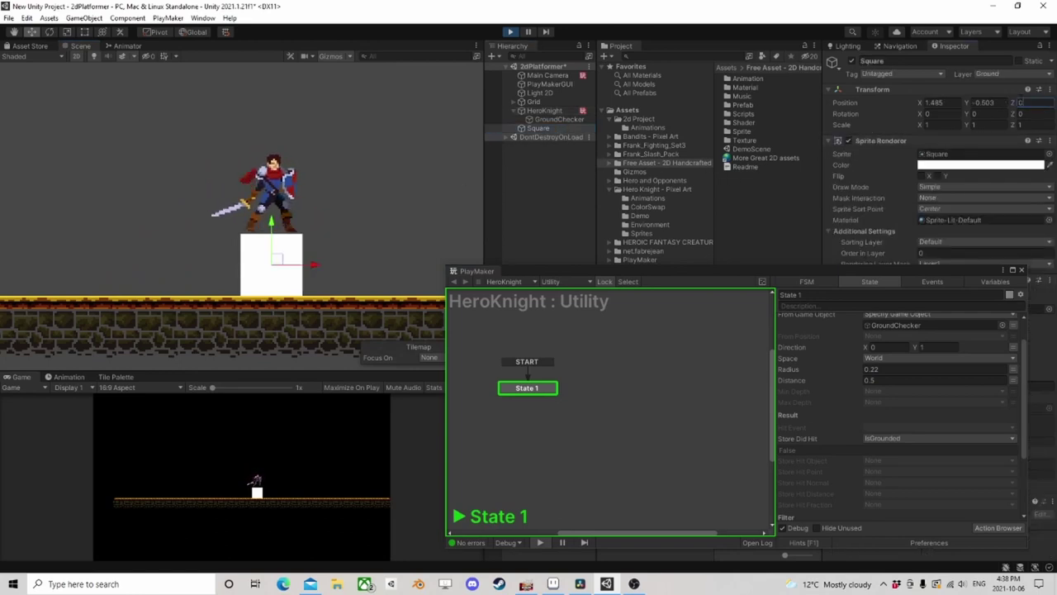
pyautogui.click(529, 102)
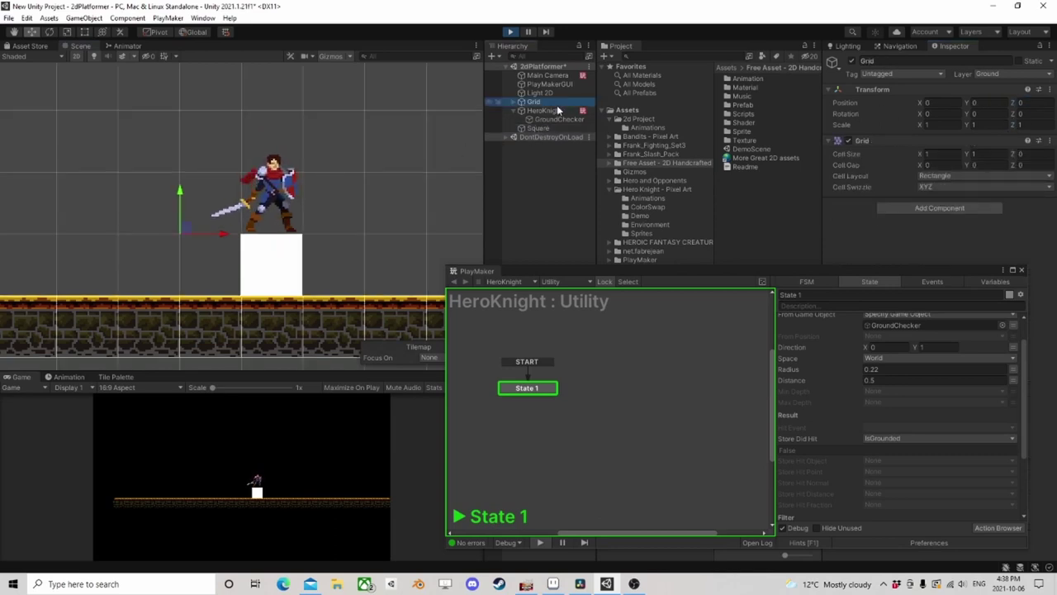
pyautogui.click(513, 102)
pyautogui.click(537, 110)
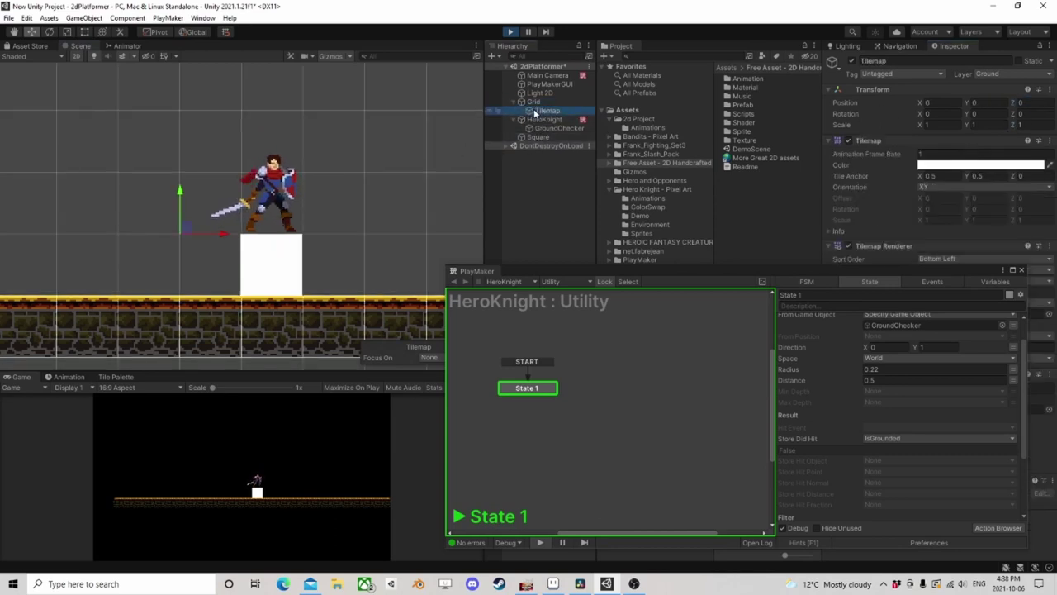
pyautogui.click(544, 119)
pyautogui.click(544, 130)
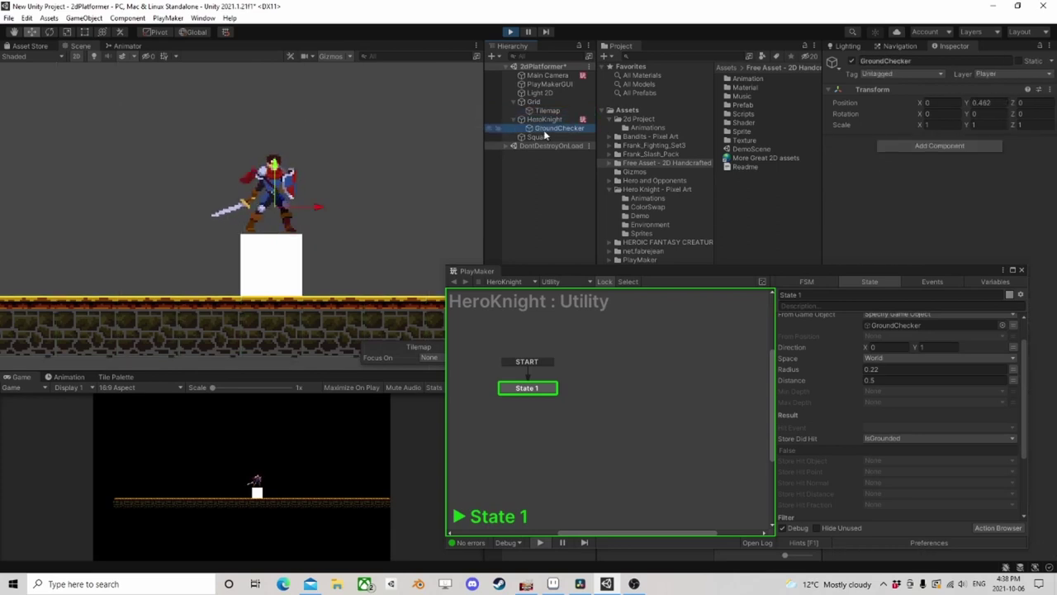
pyautogui.click(541, 121)
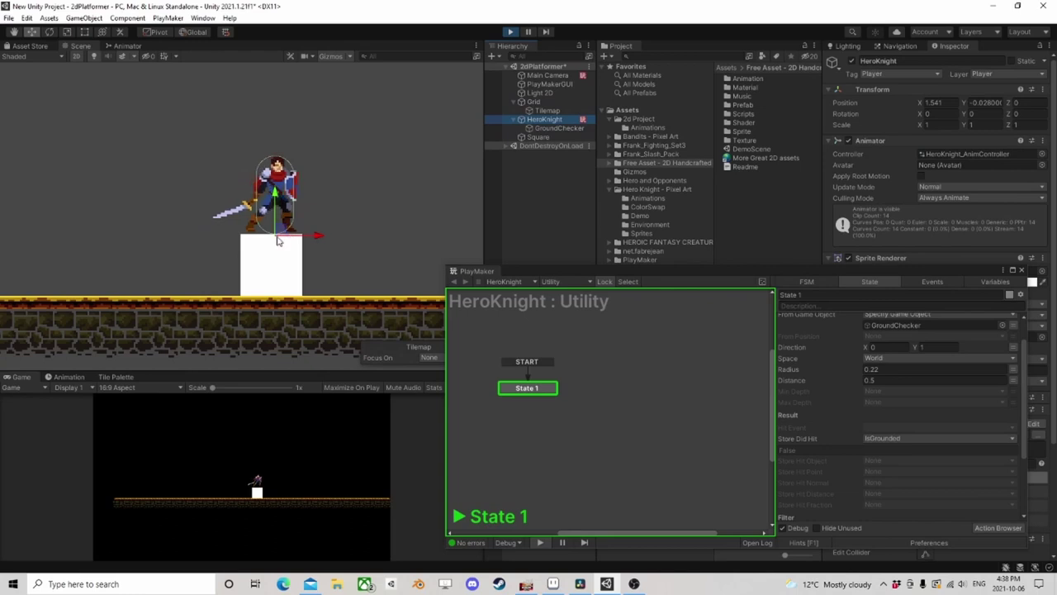
# Set the circle cast's distance to 2.04 and test the ground check with HeroKnight lifted over and beside the Square
pyautogui.moveTo(269, 240); pyautogui.dragTo(278, 195)
pyautogui.moveTo(830, 377); pyautogui.dragTo(864, 380)
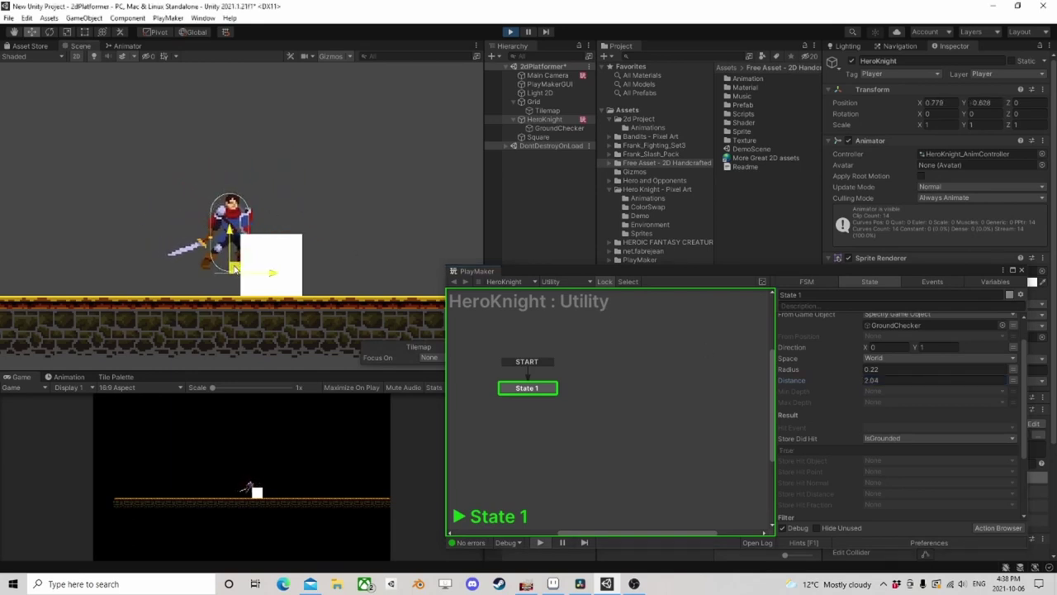
pyautogui.moveTo(234, 270); pyautogui.dragTo(219, 269)
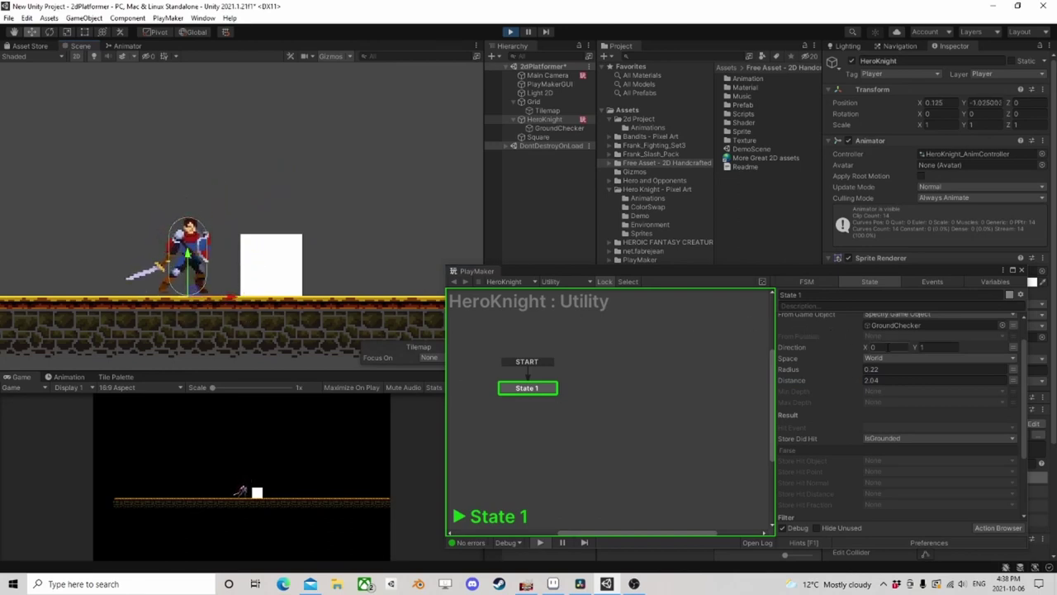
# Try circle cast distances of 5 and 10 with GroundChecker moved to Y 0.247 and about 0.417
pyautogui.click(546, 129)
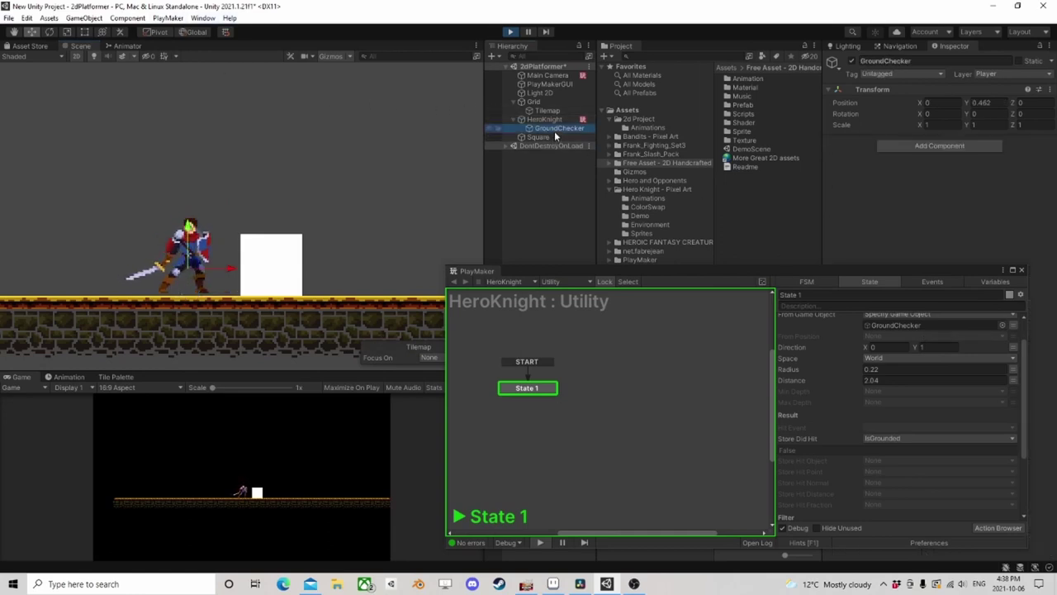
pyautogui.click(554, 127)
pyautogui.click(827, 380)
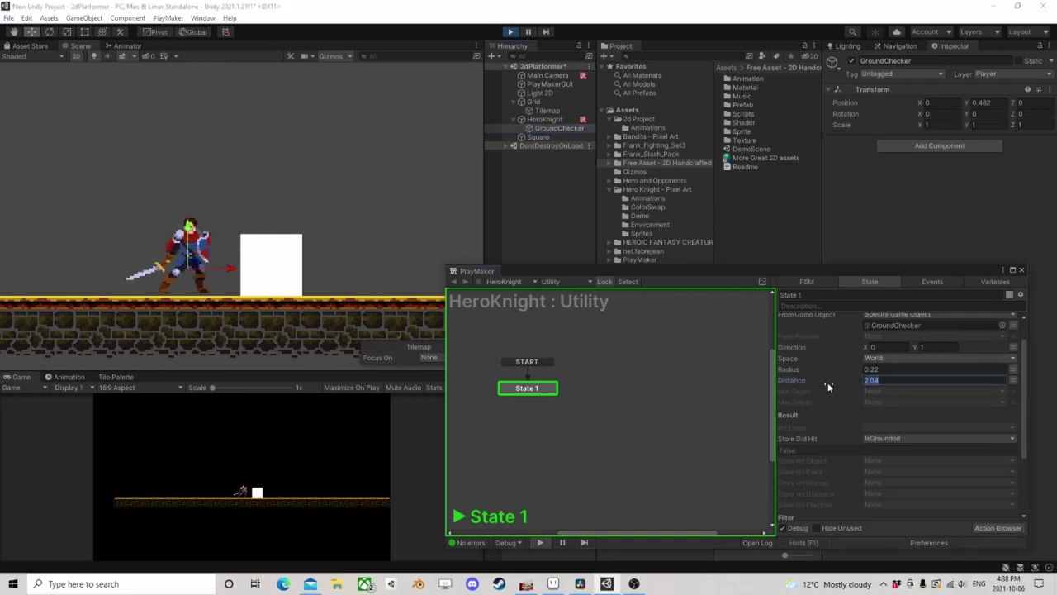
pyautogui.write('5')
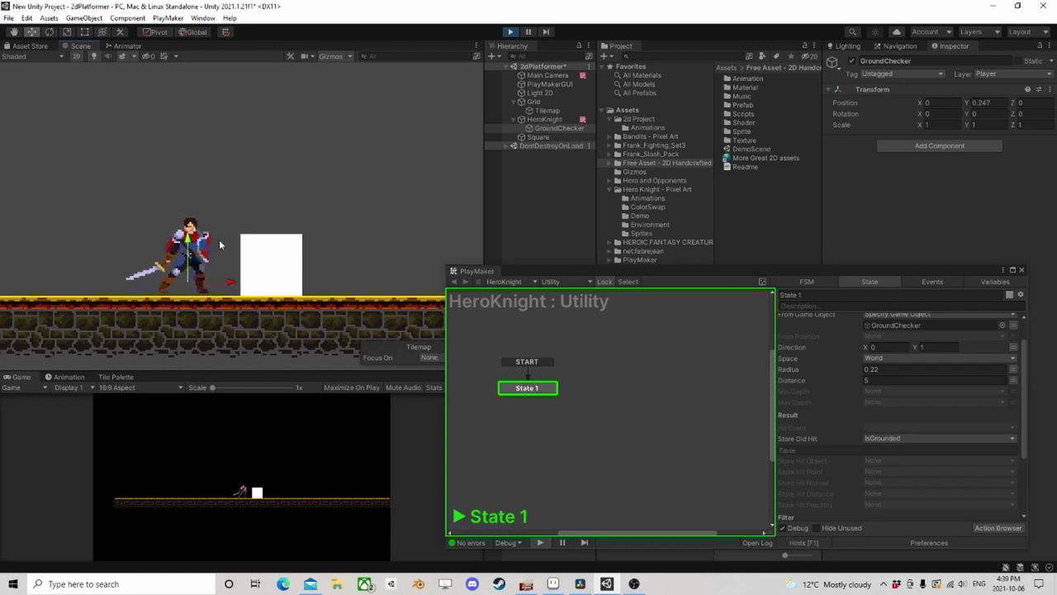
pyautogui.click(866, 380)
pyautogui.write('10')
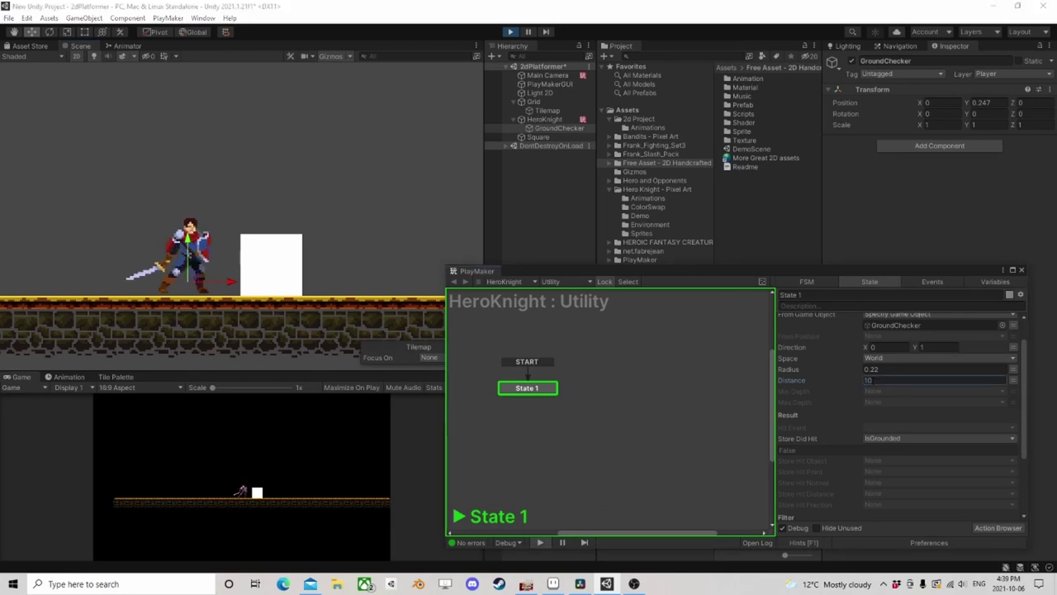
pyautogui.press('Return')
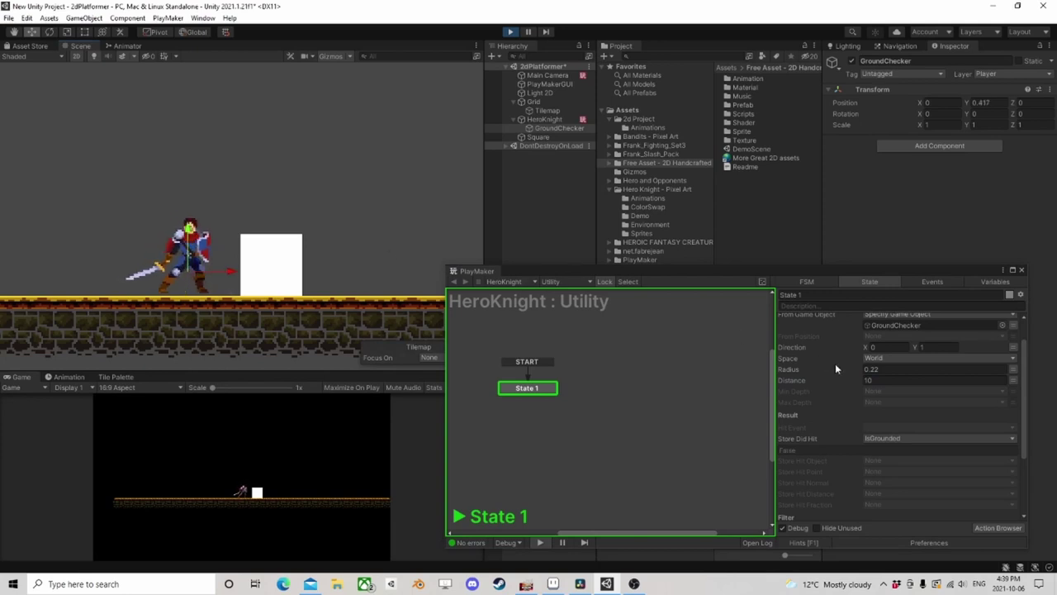
# Set the circle cast's distance to 1 and radius to 0.5, and GroundChecker's Y position to 0.5
pyautogui.click(903, 384)
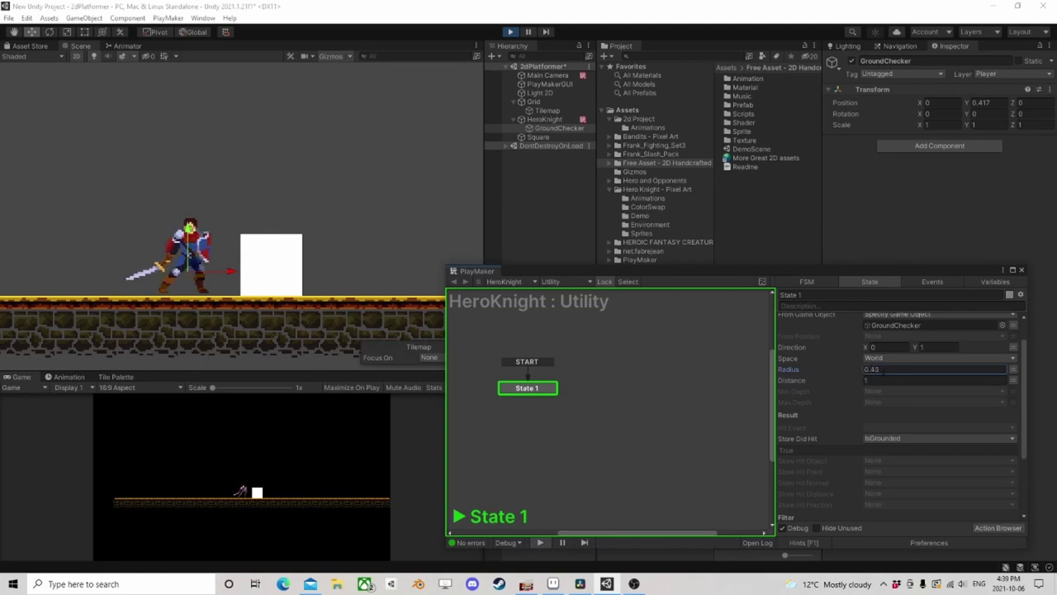
pyautogui.hotkey('ctrl', 'a')
pyautogui.write('0.5')
pyautogui.click(196, 271)
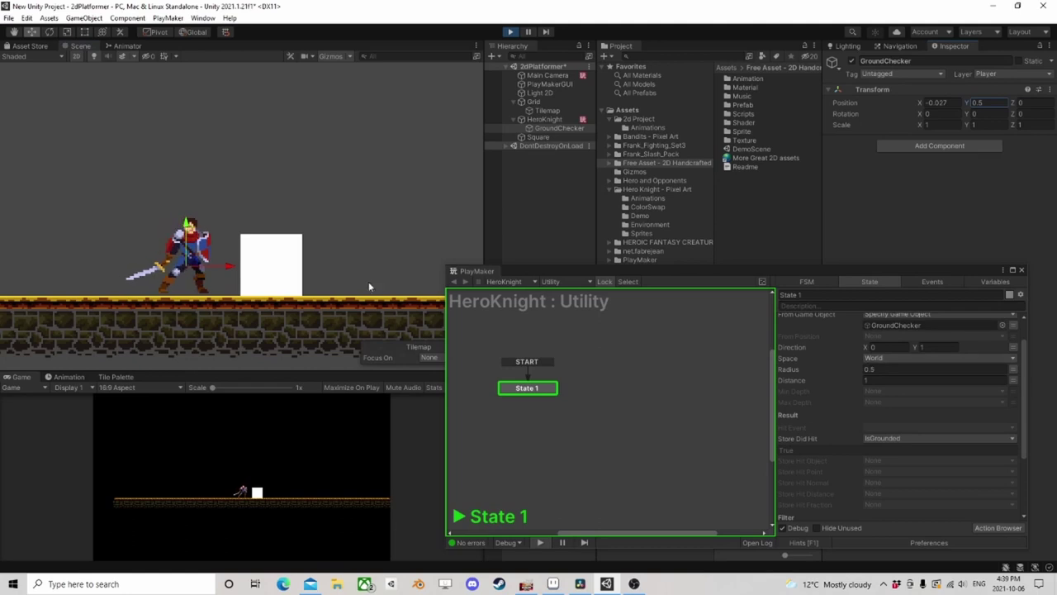
# Set the circle cast's distance to 0.46 and lift HeroKnight beside the Square to test the ground check
pyautogui.click(547, 119)
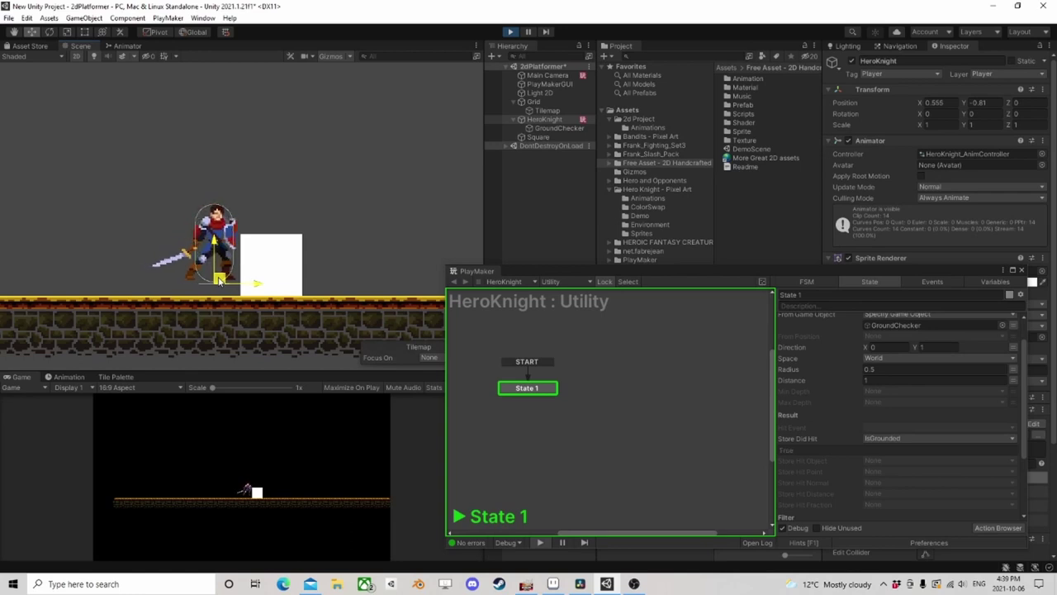
pyautogui.click(852, 380)
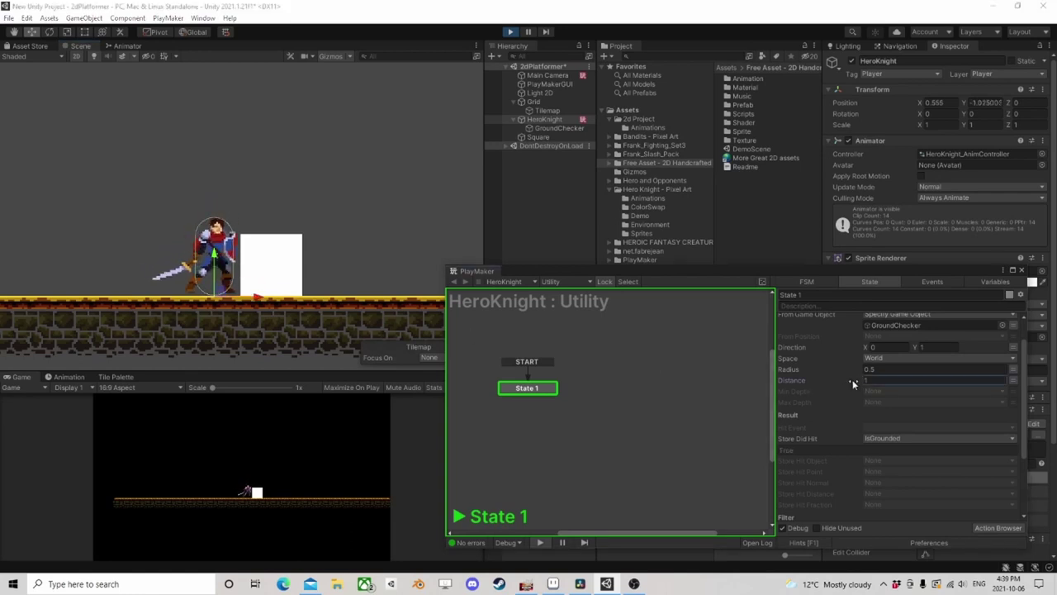
pyautogui.write('0.46')
pyautogui.moveTo(226, 291); pyautogui.dragTo(224, 280)
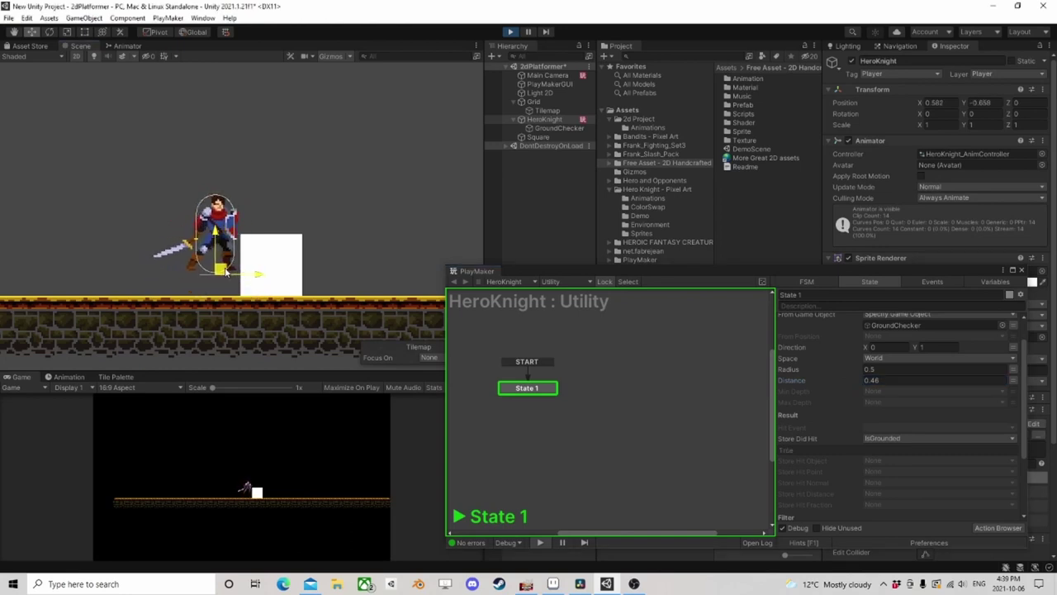
# Try a circle cast radius of 0.32, and 0.25 for both radius and distance, testing with HeroKnight moved and lifted beside the Square
pyautogui.moveTo(862, 373); pyautogui.dragTo(856, 372)
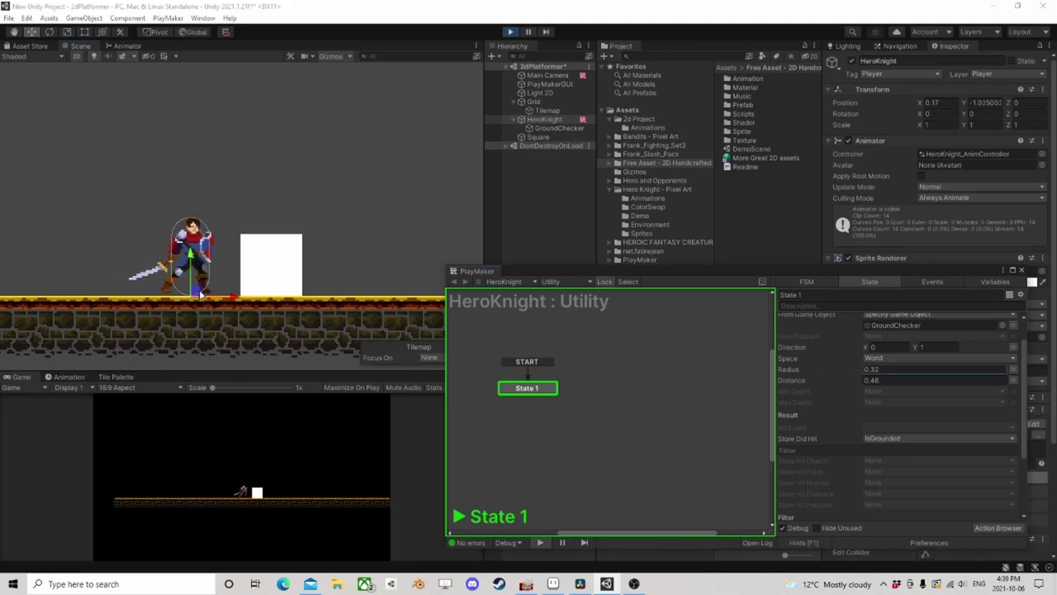
pyautogui.moveTo(199, 294); pyautogui.dragTo(200, 287)
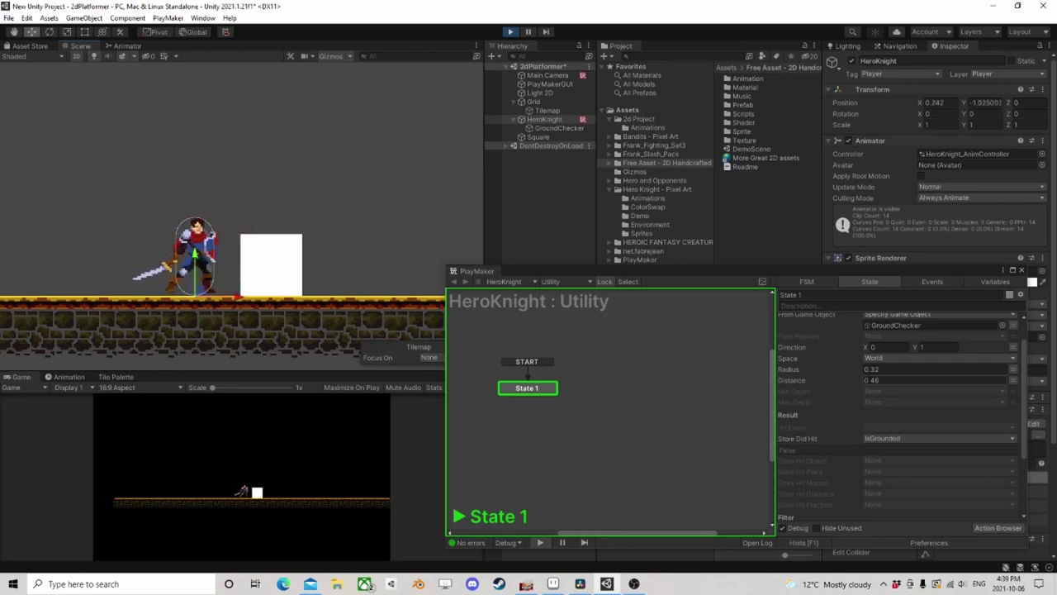
pyautogui.click(891, 381)
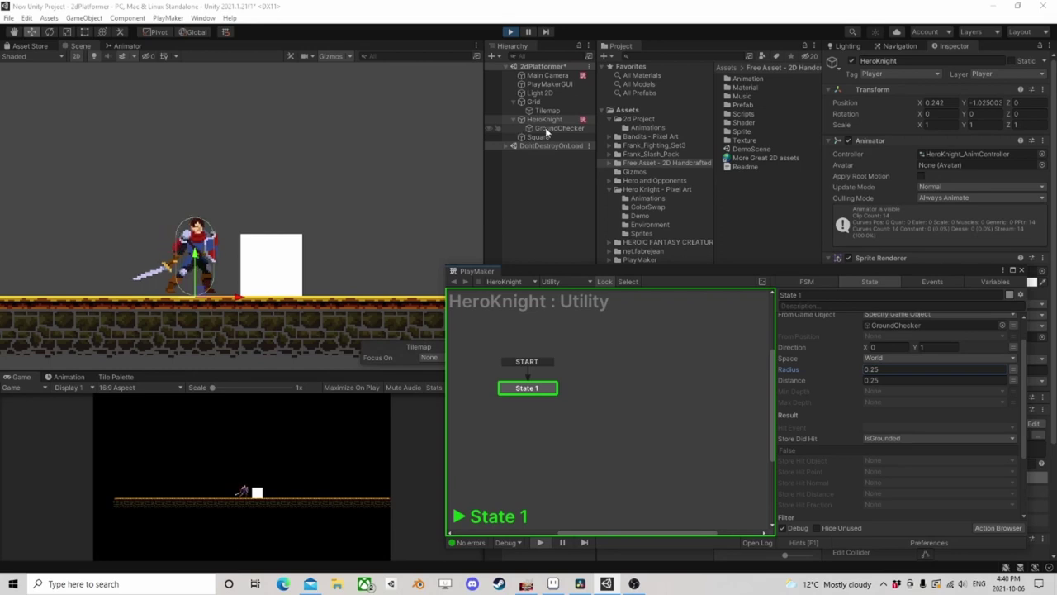
pyautogui.moveTo(200, 294); pyautogui.dragTo(203, 274)
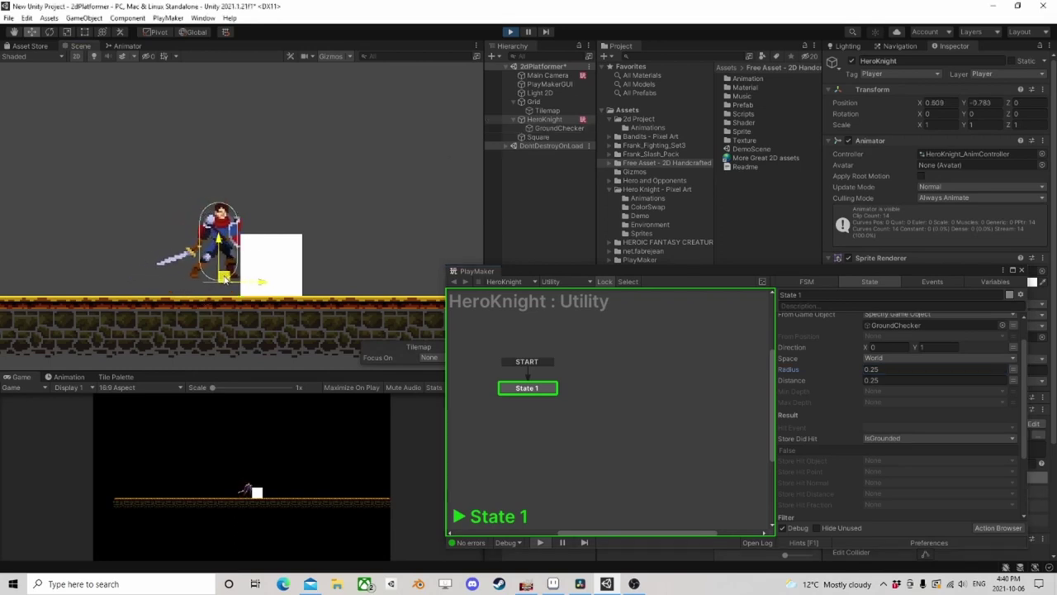
pyautogui.moveTo(233, 279); pyautogui.dragTo(240, 279)
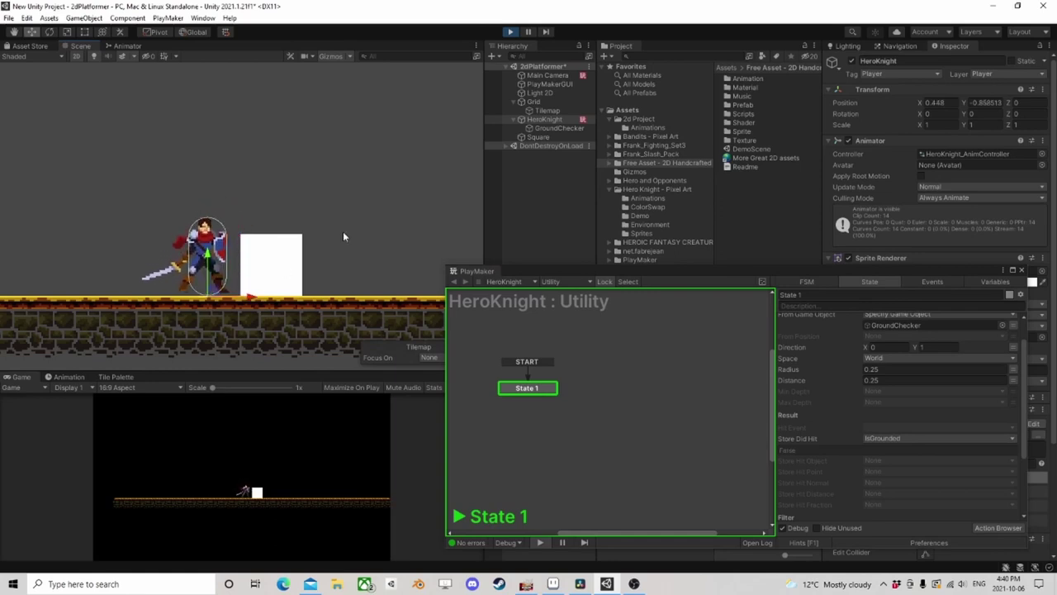
# Try GroundChecker at Y 0.24 and about 0.222, lifting HeroKnight slightly off the ground to test the ground check
pyautogui.click(552, 128)
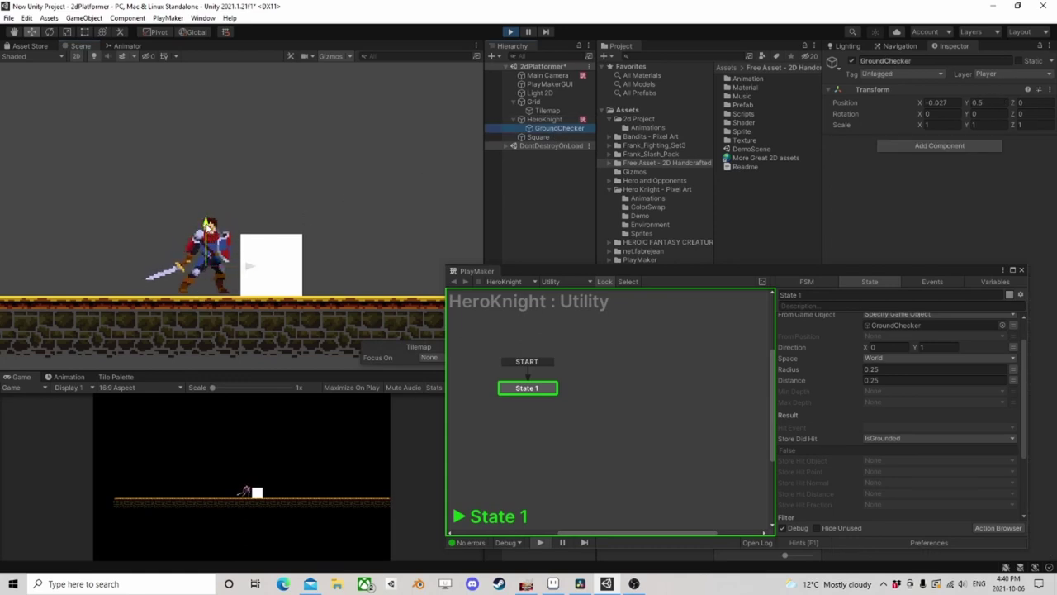
pyautogui.moveTo(205, 223); pyautogui.dragTo(214, 244)
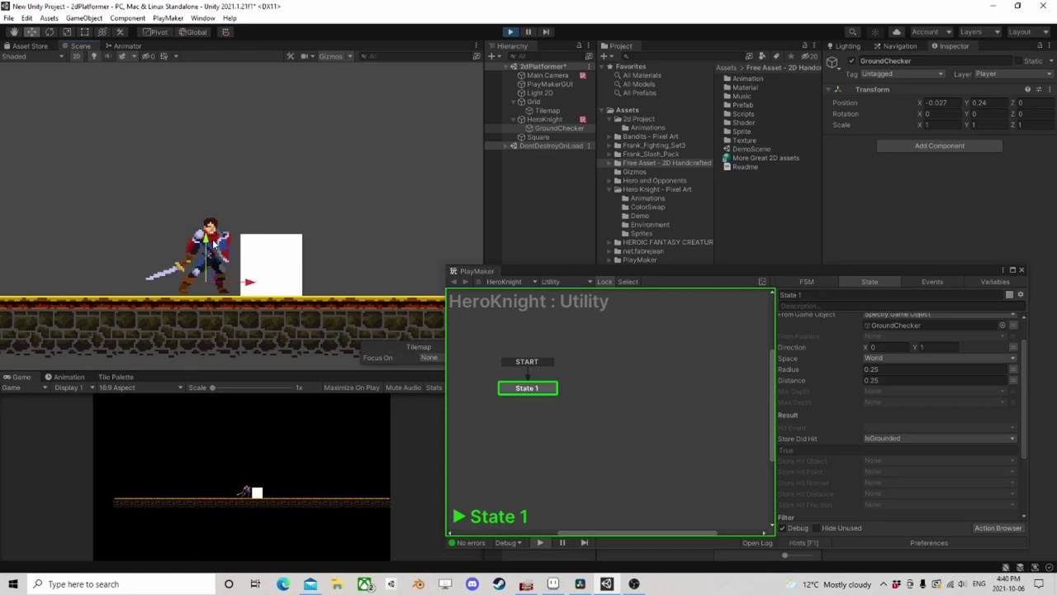
pyautogui.click(546, 120)
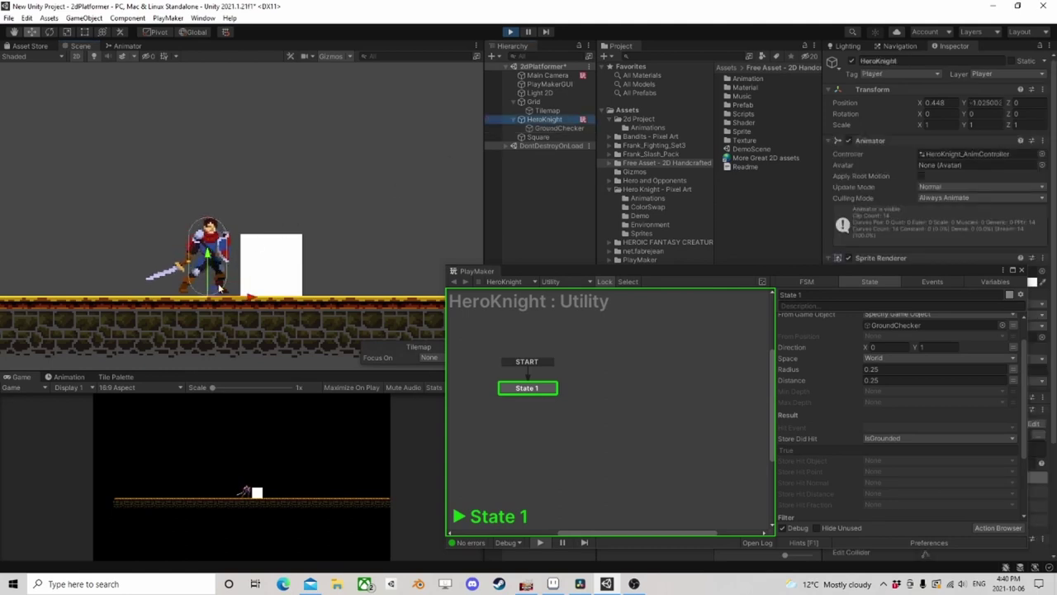
pyautogui.moveTo(213, 293); pyautogui.dragTo(213, 291)
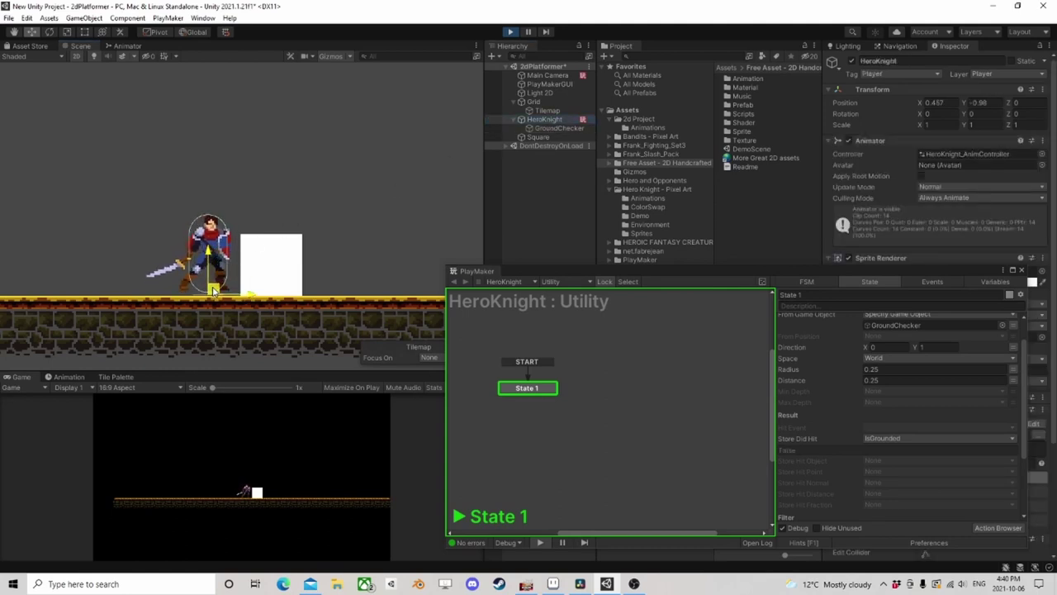
pyautogui.click(558, 129)
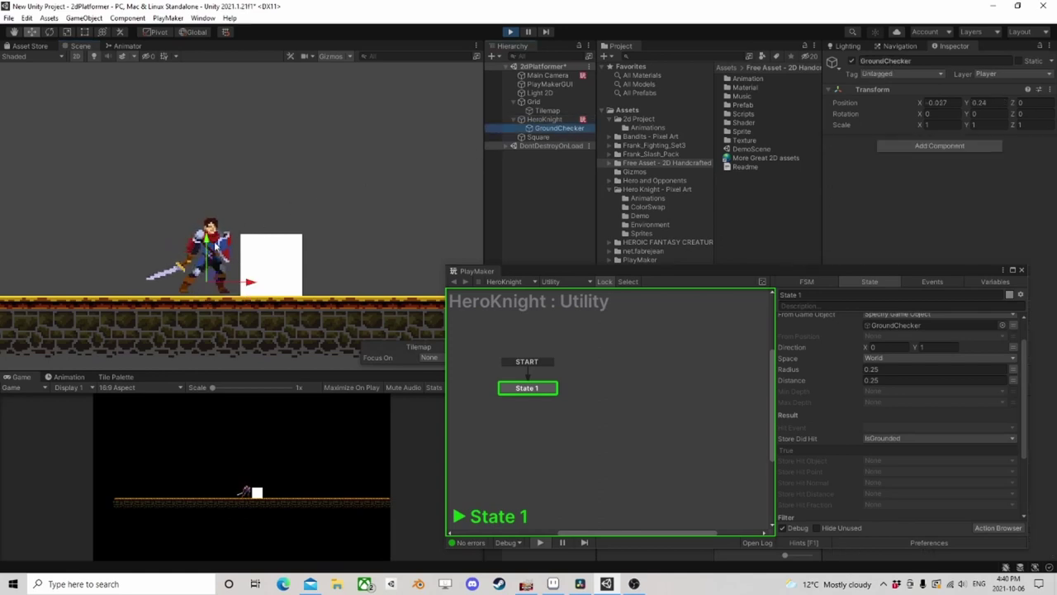
pyautogui.moveTo(212, 240); pyautogui.dragTo(213, 242)
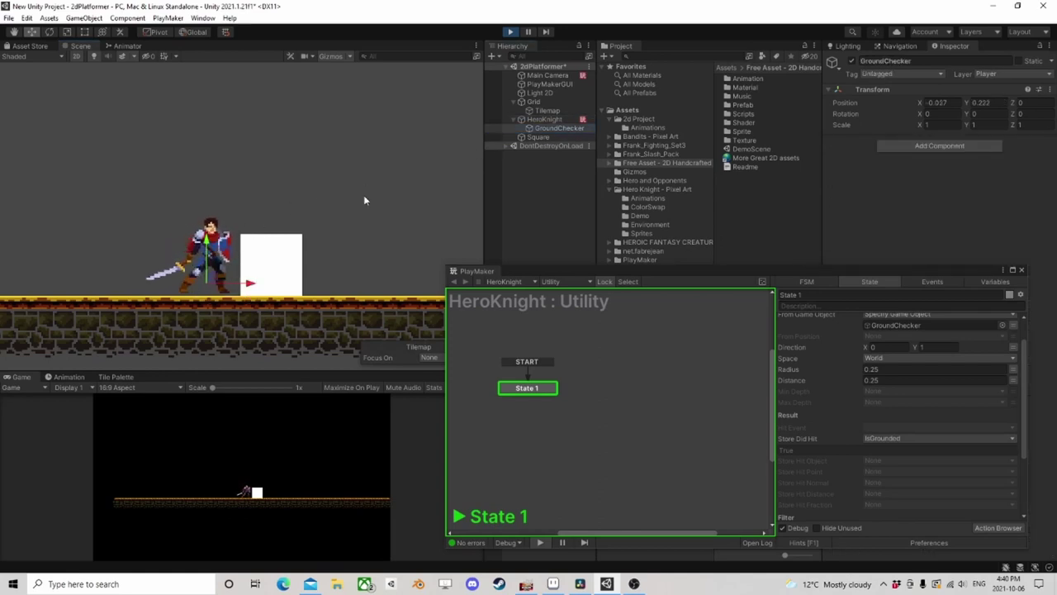
pyautogui.click(213, 283)
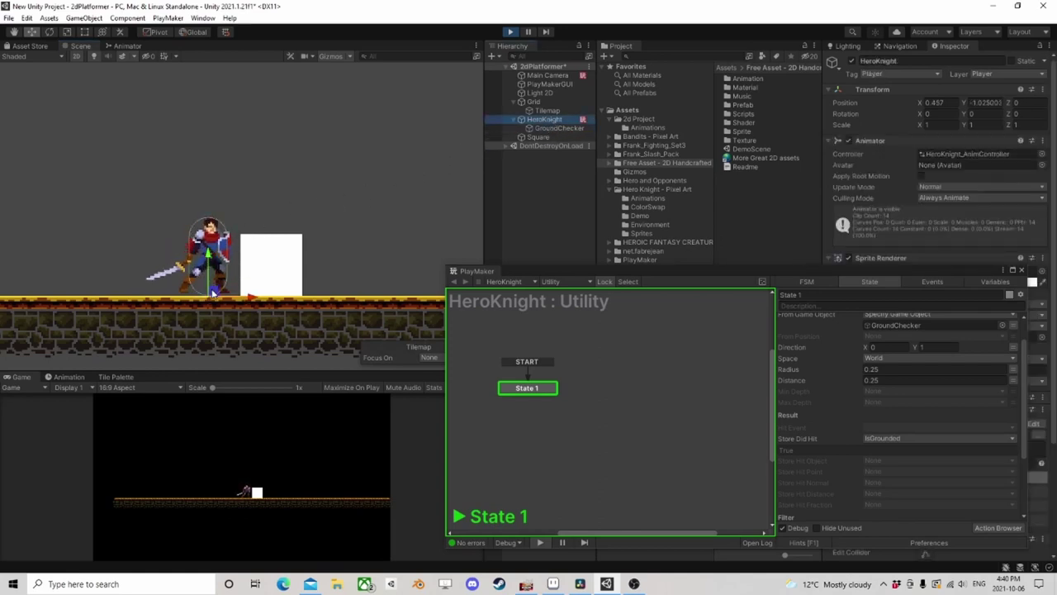
pyautogui.moveTo(213, 284); pyautogui.dragTo(213, 287)
# Set GroundChecker's X position to 0 while the game is running
pyautogui.click(546, 121)
pyautogui.click(553, 128)
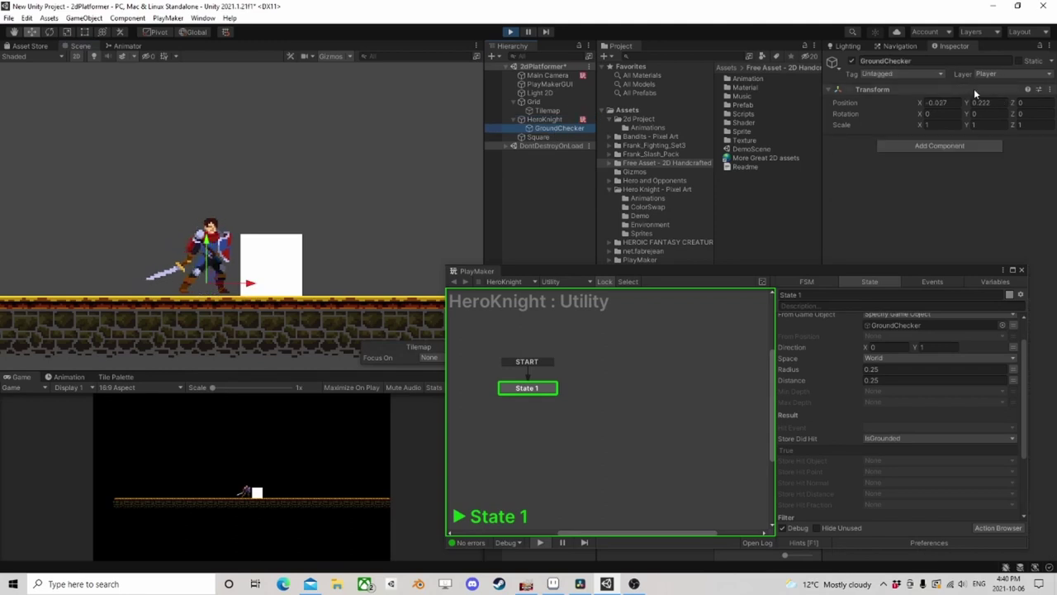
pyautogui.click(956, 103)
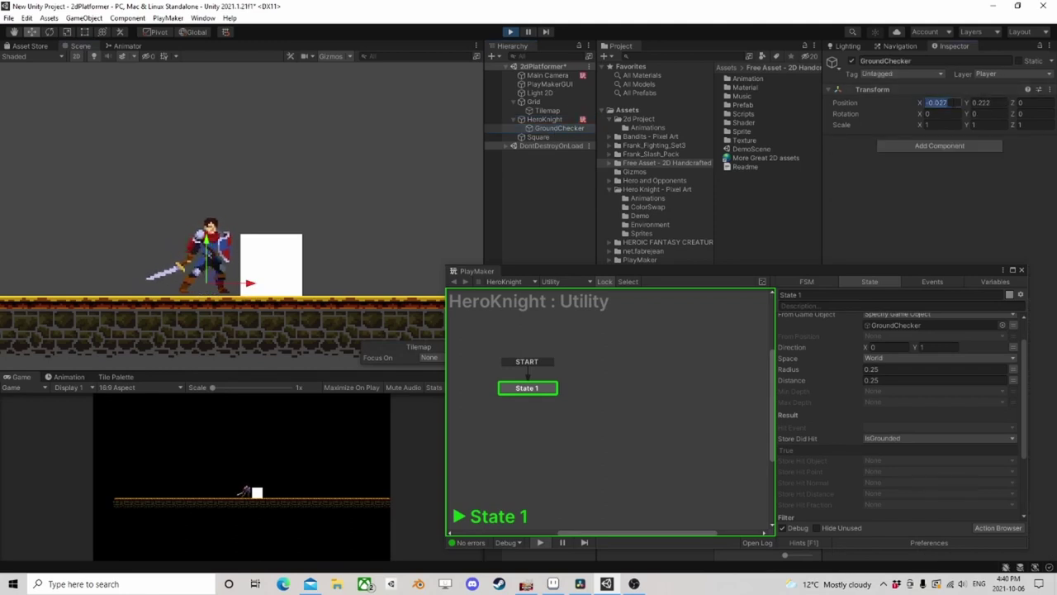
pyautogui.write('0')
# Exit Play mode and set GroundChecker's Y position to 0.22 and the circle cast's radius and distance to 0.25
pyautogui.click(509, 32)
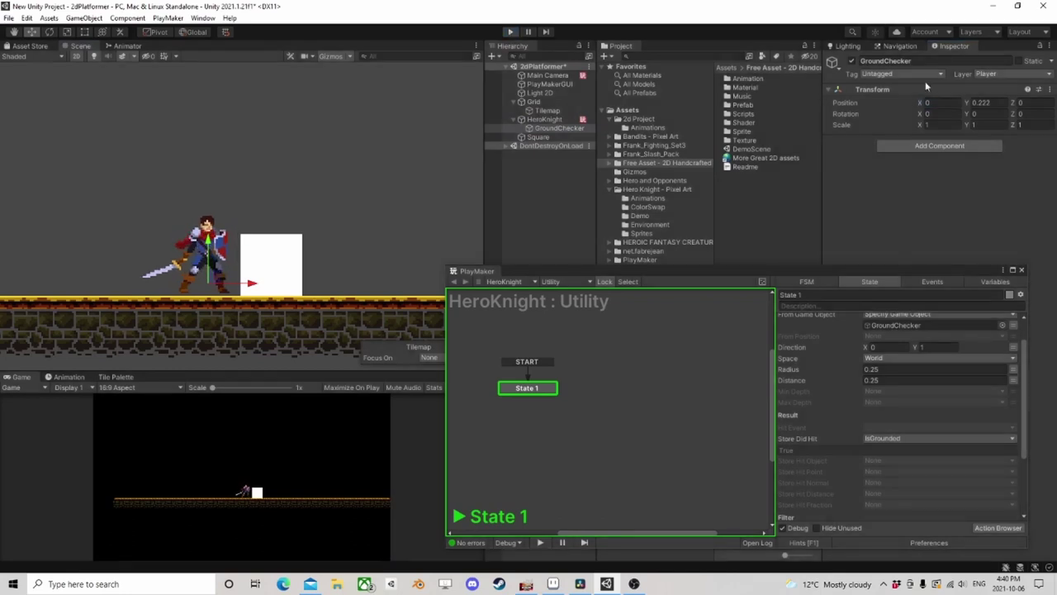
pyautogui.write('2')
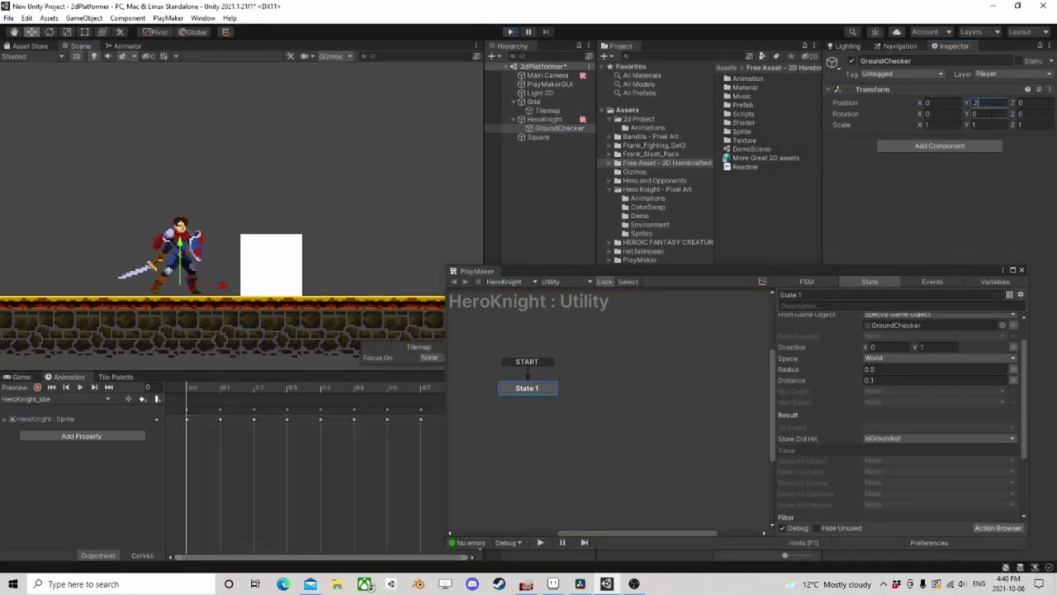
pyautogui.click(934, 368)
pyautogui.write('0.22')
pyautogui.press('Tab')
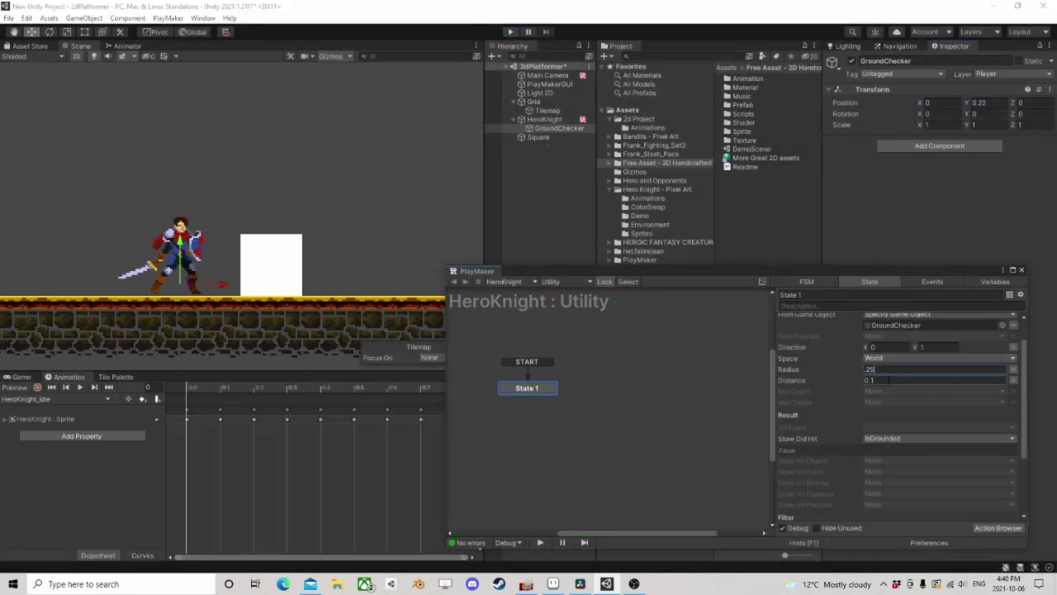
pyautogui.write('.25')
pyautogui.click(886, 371)
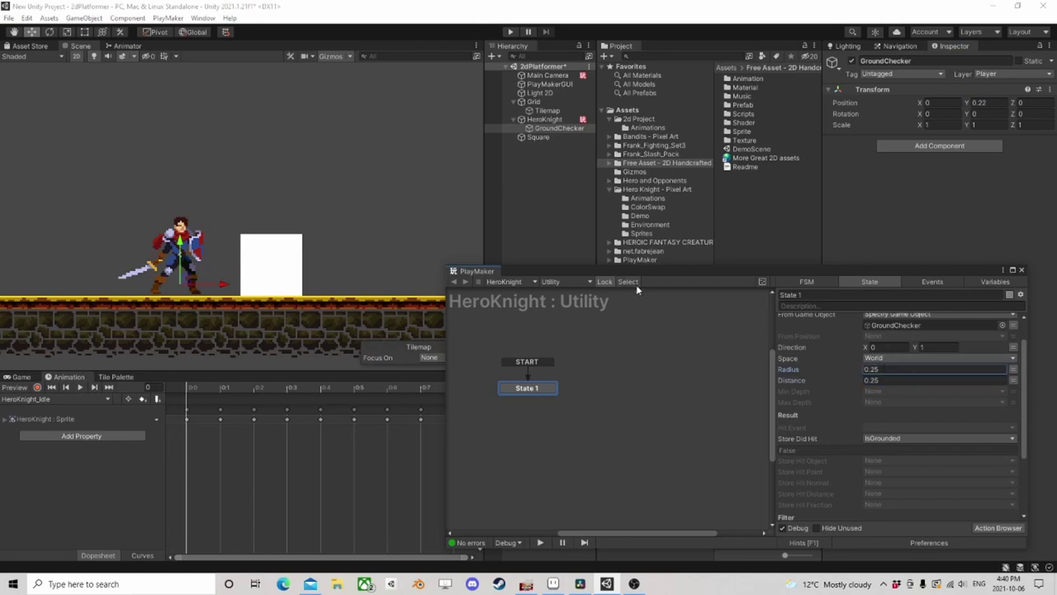
# Turn off the circle cast's Debug option and add a Set Animator Bool action to State 1
pyautogui.moveTo(651, 272); pyautogui.dragTo(472, 106)
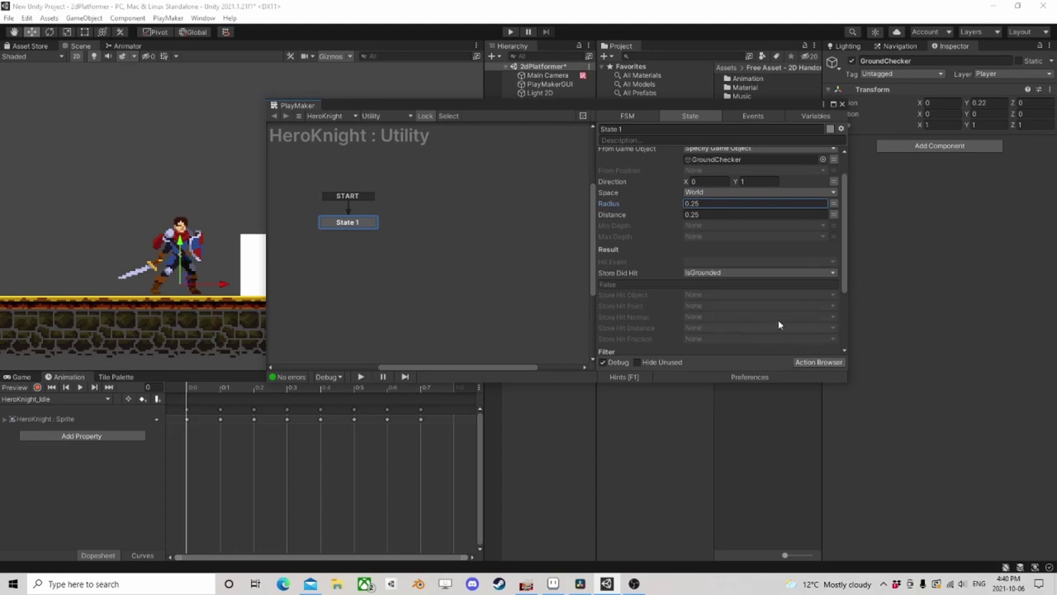
pyautogui.scroll(-3, 778, 325)
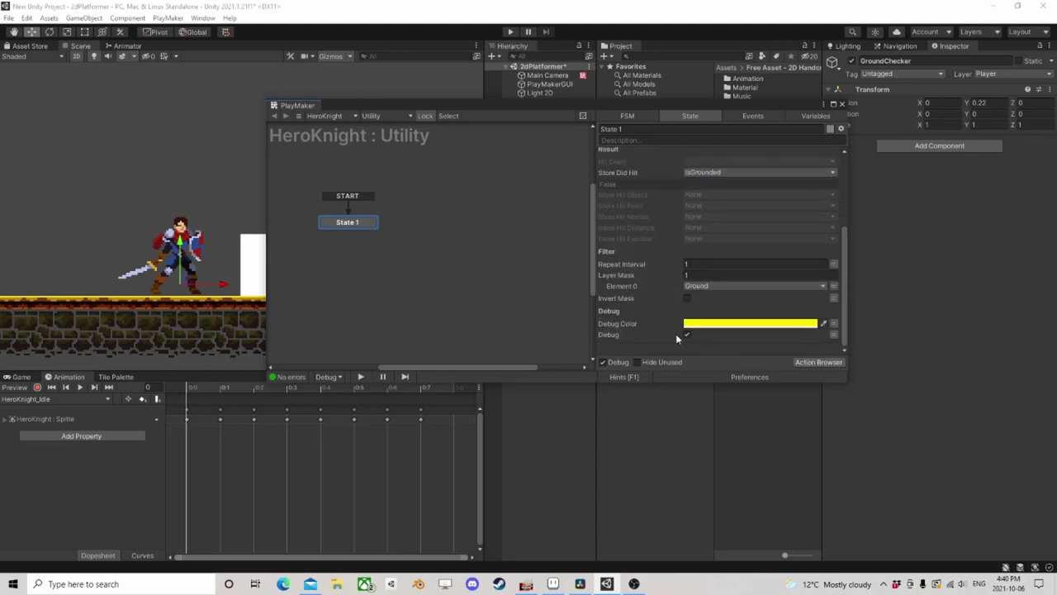
pyautogui.click(818, 362)
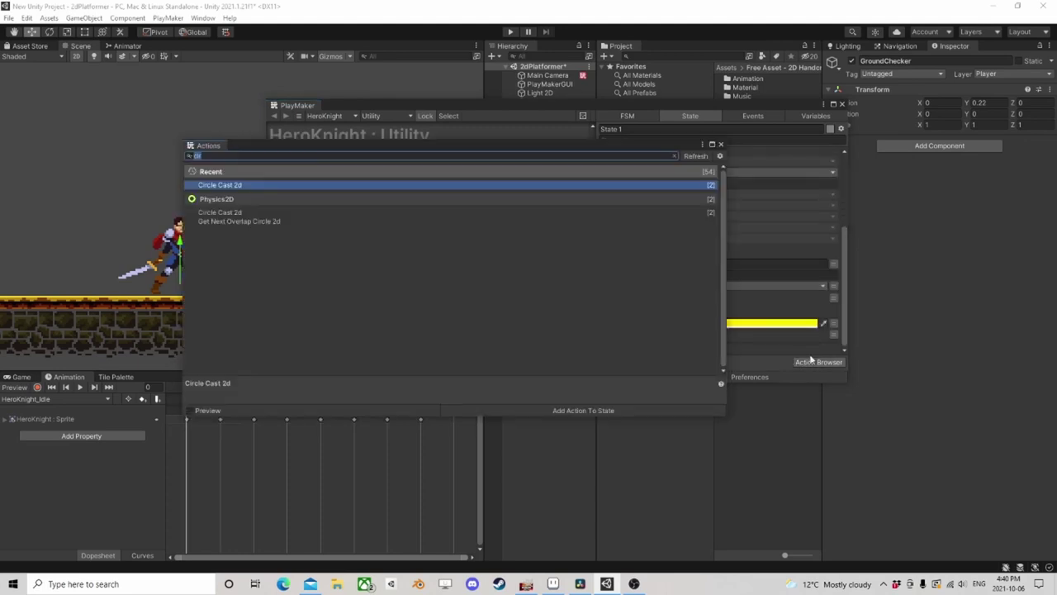
pyautogui.write('set animat')
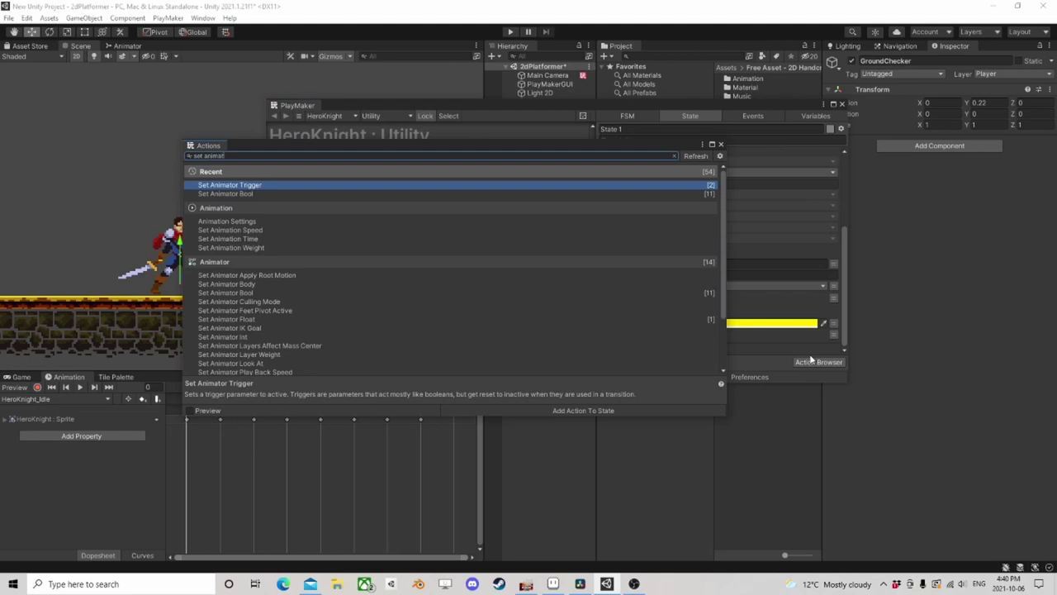
pyautogui.press('Down')
pyautogui.press('Return')
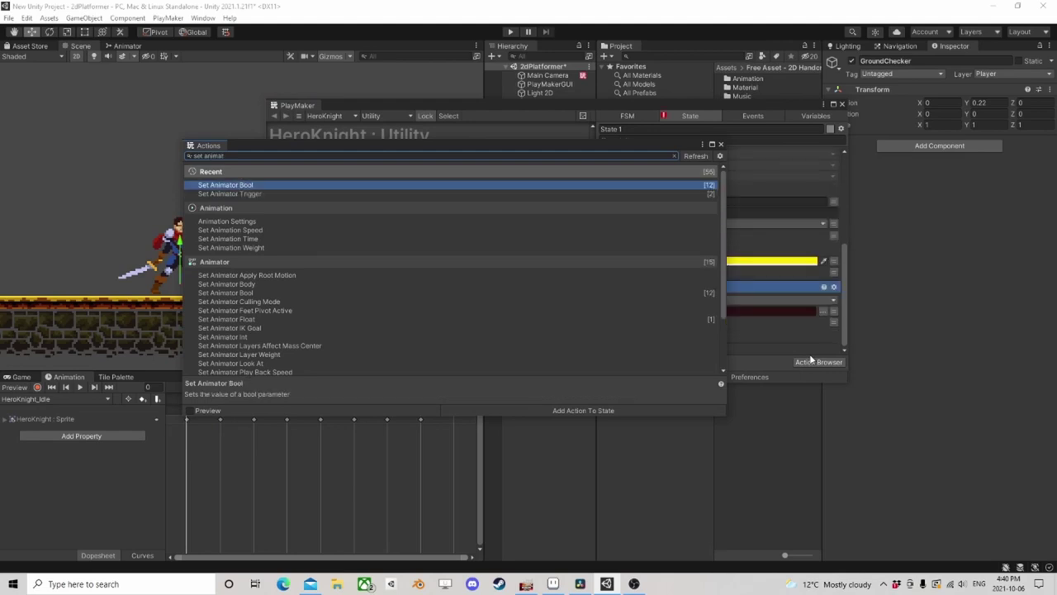
pyautogui.click(721, 145)
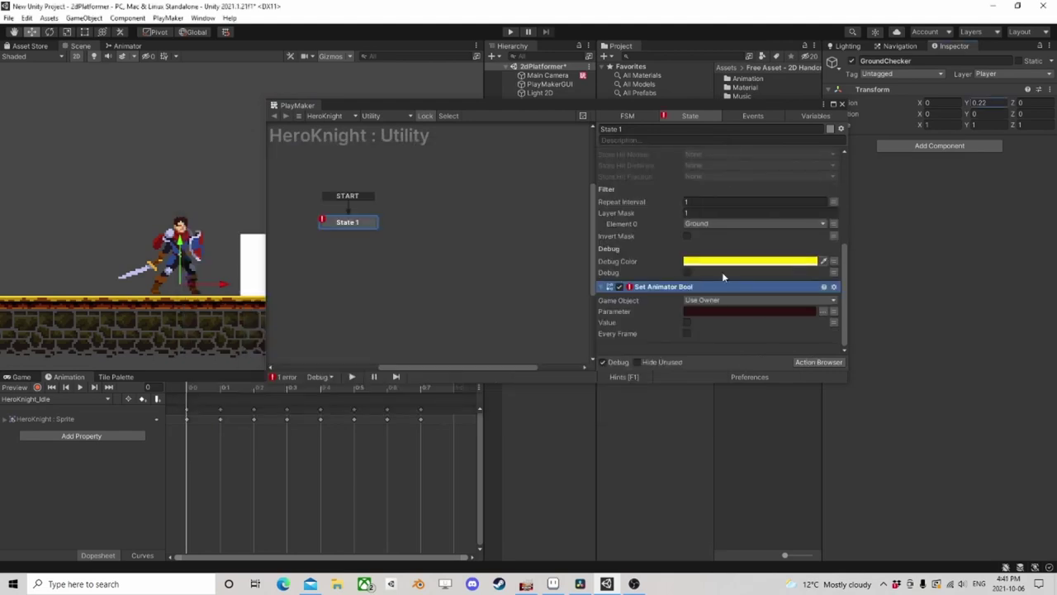
# Make Set Animator Bool write the IsGrounded variable to the Grounded parameter every frame
pyautogui.click(822, 312)
pyautogui.click(855, 332)
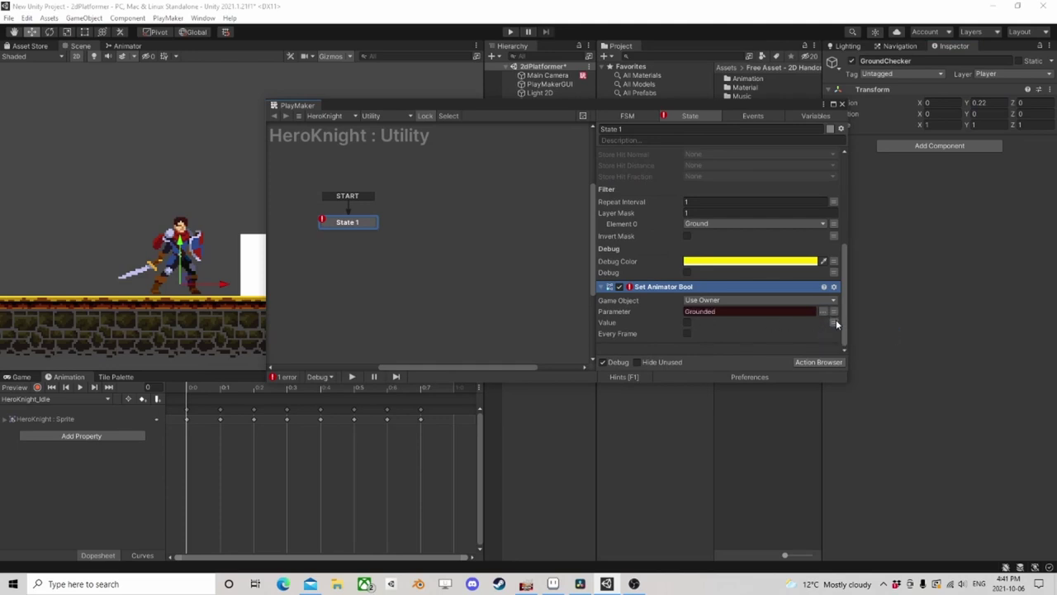
pyautogui.click(833, 322)
pyautogui.click(727, 322)
pyautogui.click(698, 348)
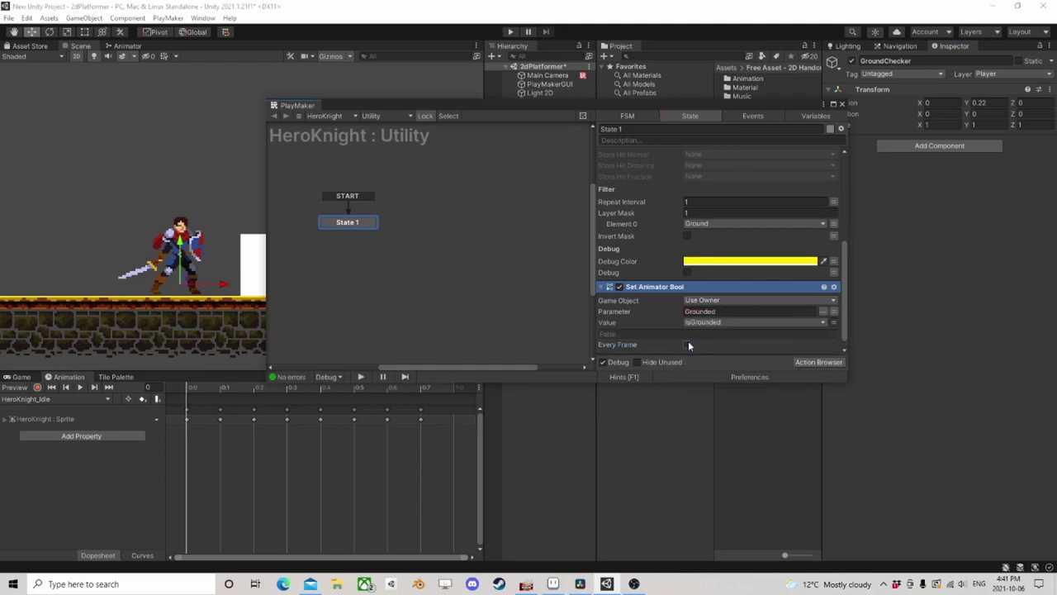
pyautogui.click(686, 344)
# Collapse the two existing actions and add a Get Velocity 2d action to State 1 above Set Animator Bool
pyautogui.scroll(5, 699, 256)
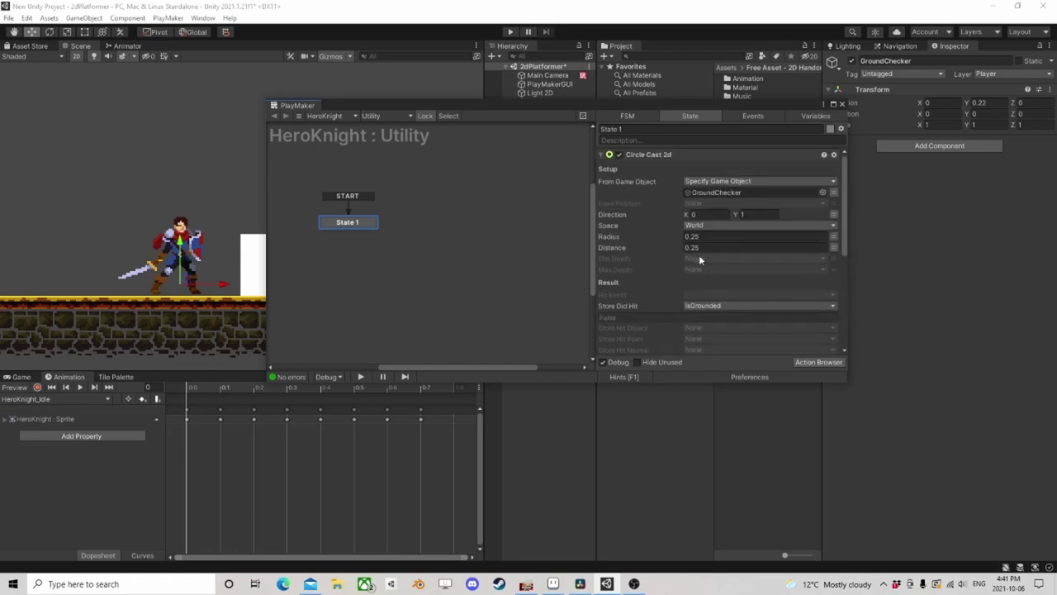
pyautogui.click(601, 155)
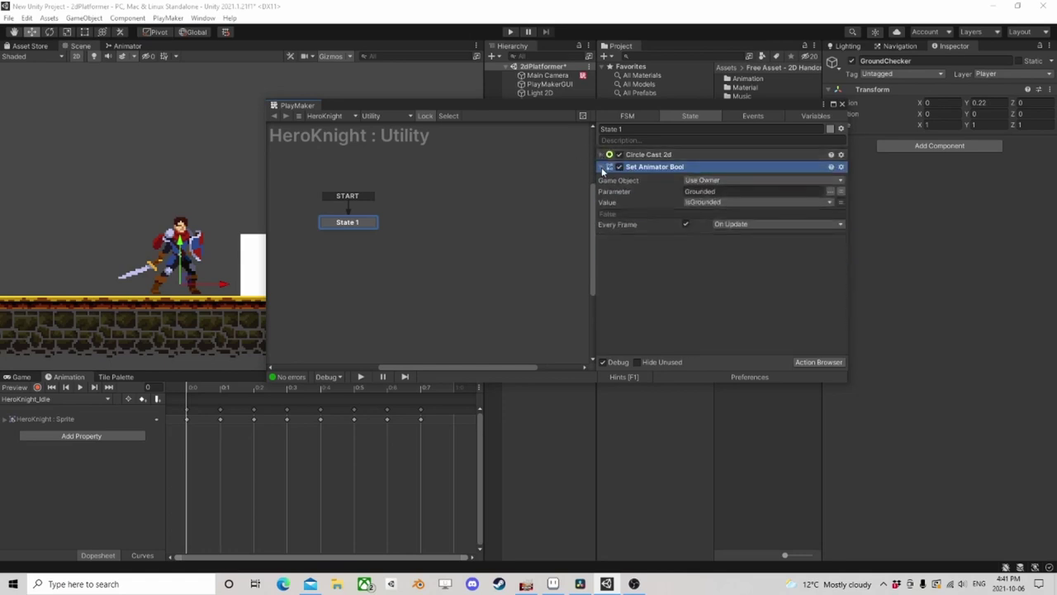
pyautogui.click(601, 167)
pyautogui.click(818, 362)
pyautogui.write('ge')
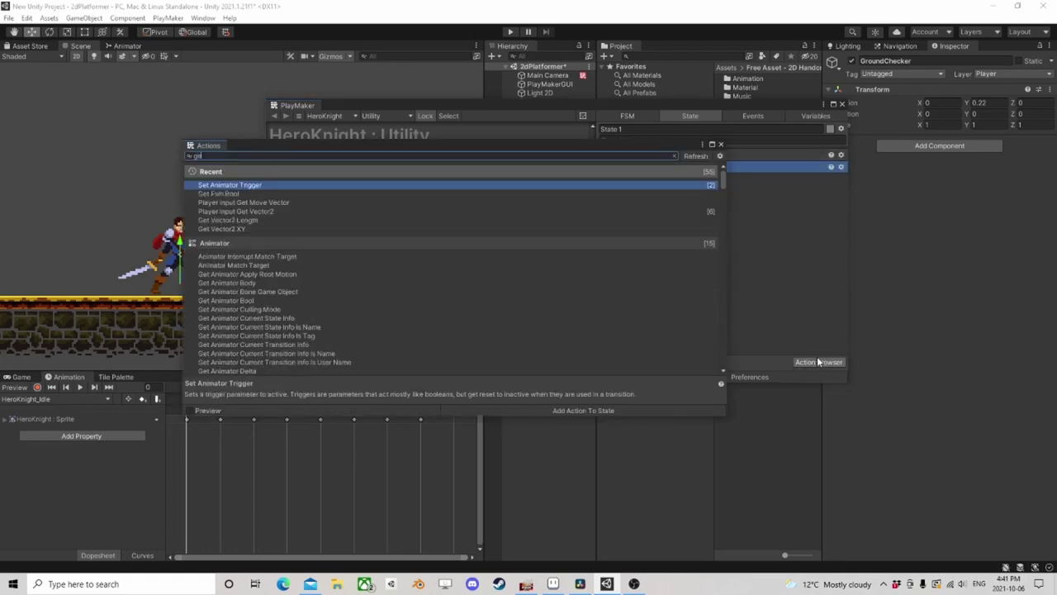
pyautogui.write('t vel')
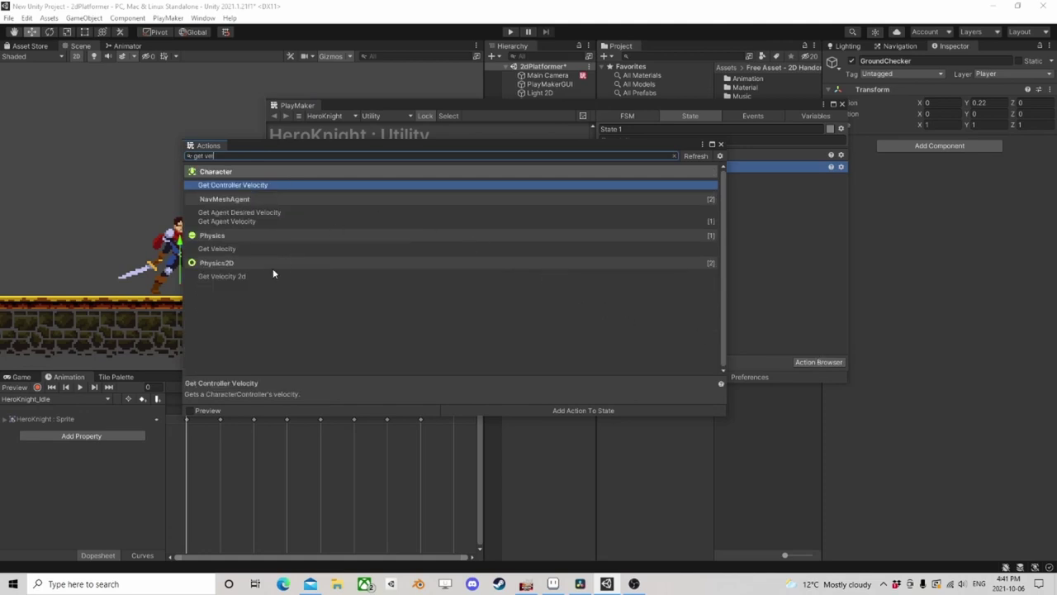
pyautogui.doubleClick(244, 277)
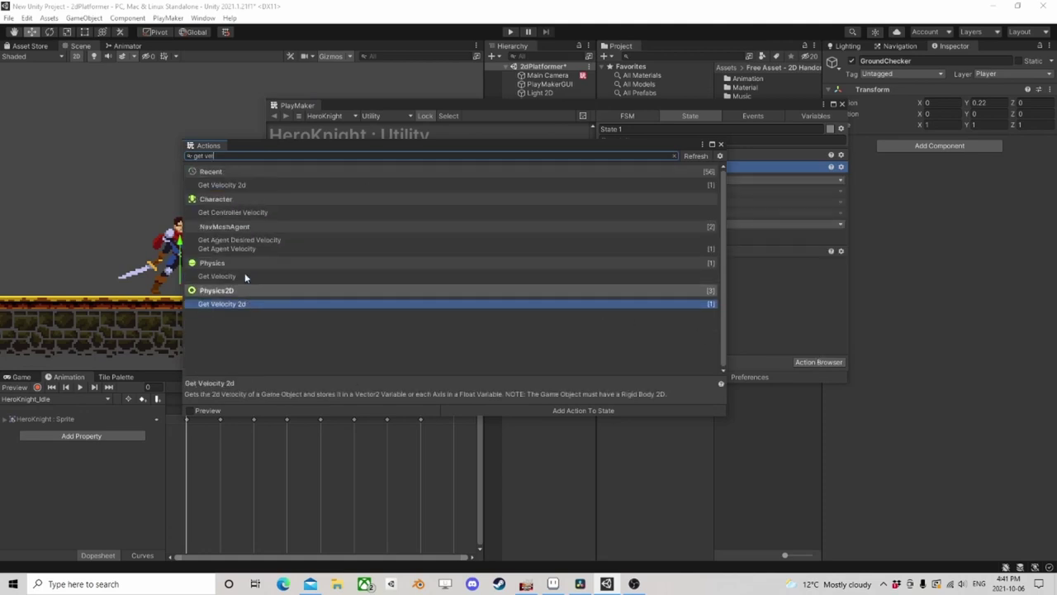
pyautogui.click(721, 144)
# Store the Y velocity from Get Velocity 2d in a new variable named YVel, updated every frame
pyautogui.click(704, 213)
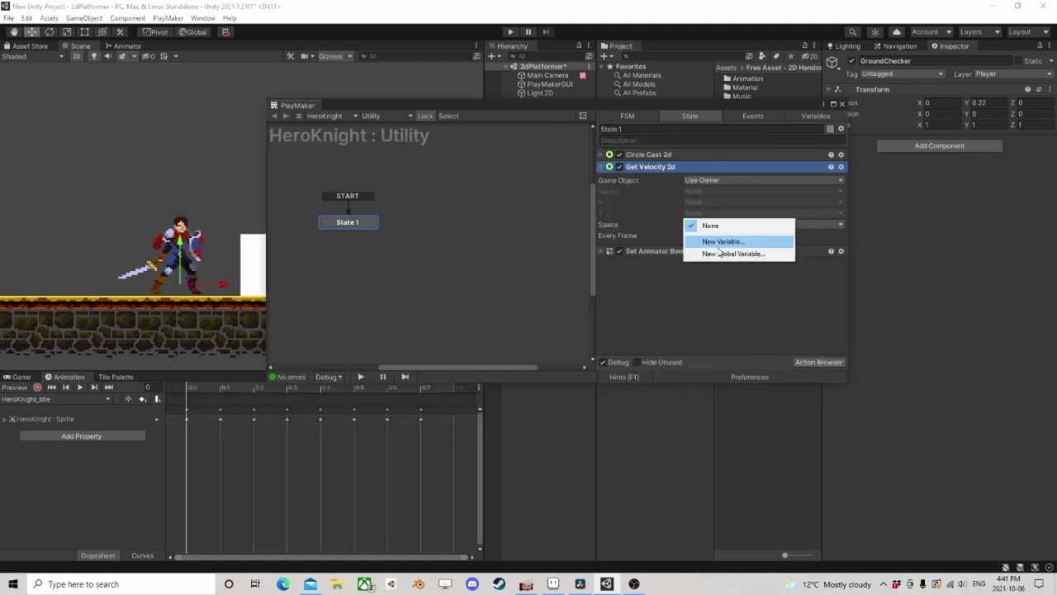
pyautogui.click(708, 240)
pyautogui.write('YVe')
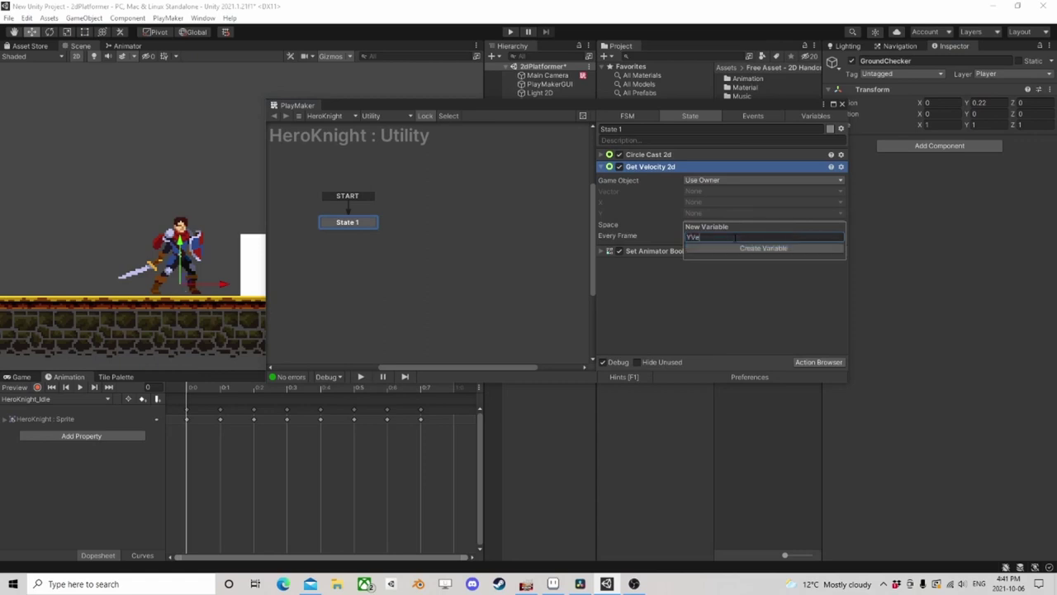
pyautogui.write('l')
pyautogui.press('Return')
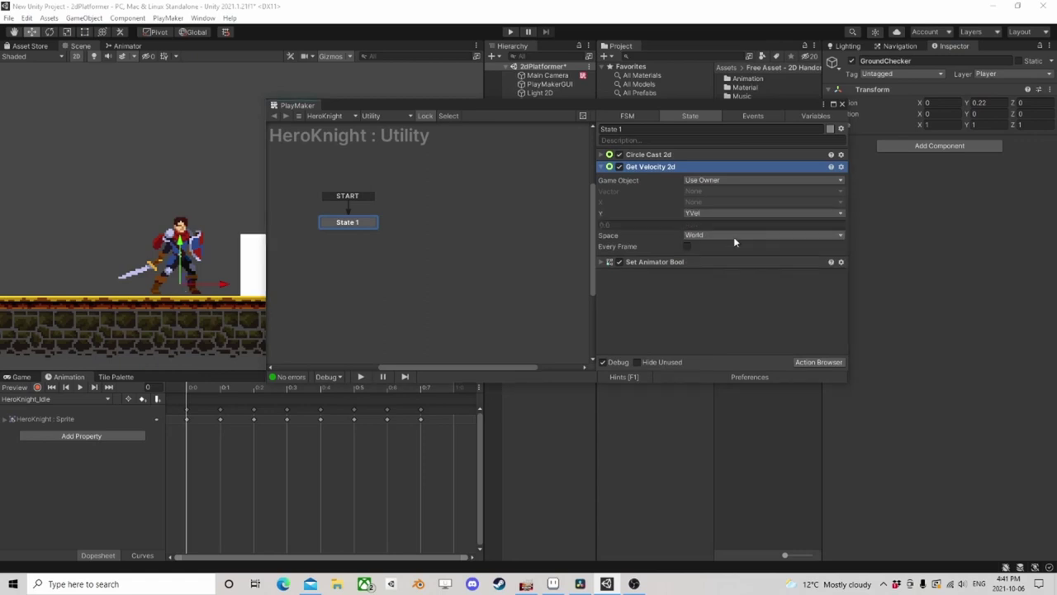
pyautogui.click(688, 247)
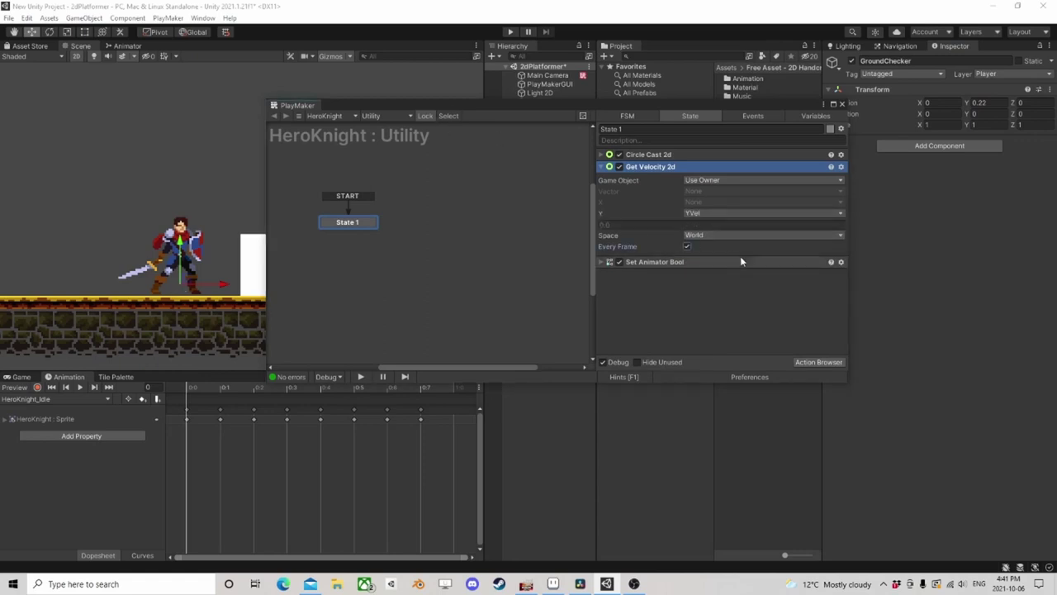
# Add a Set Animator Float action to State 1 and move it to the end of the action list
pyautogui.click(818, 362)
pyautogui.write('set')
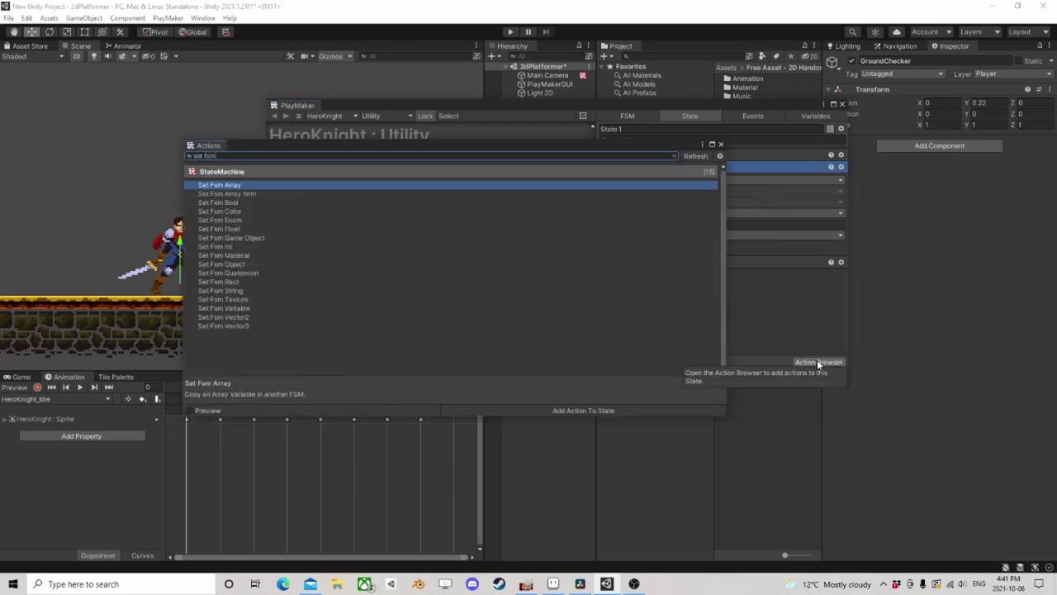
pyautogui.write(' anim')
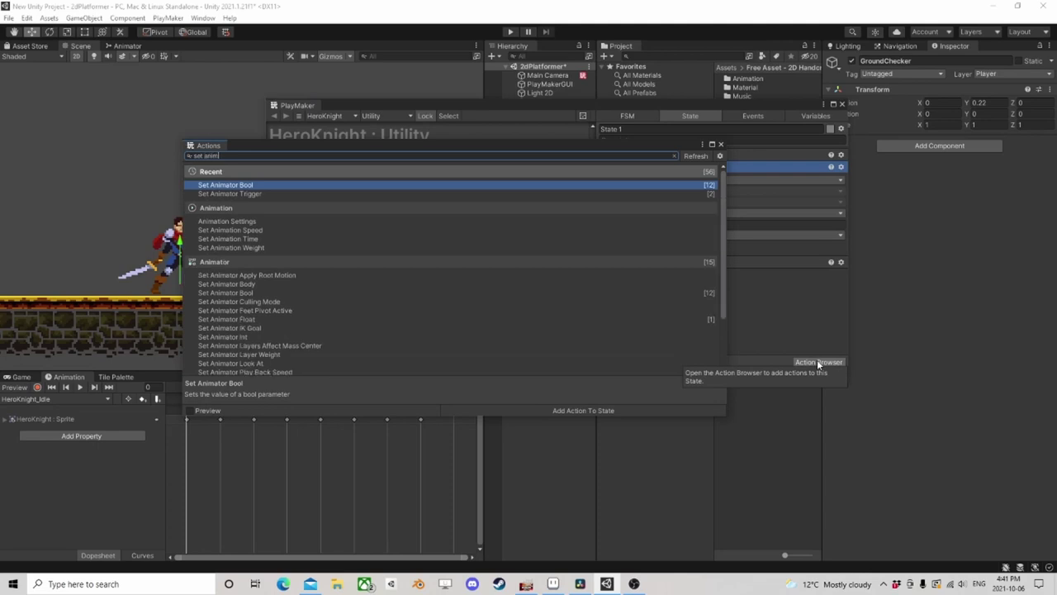
pyautogui.write('ator flo')
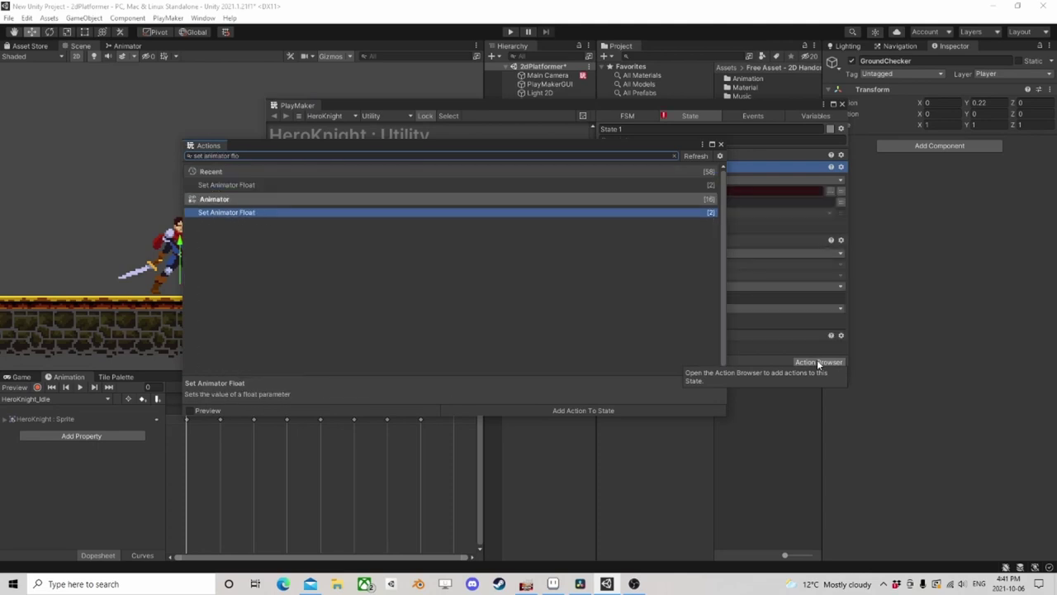
pyautogui.click(720, 144)
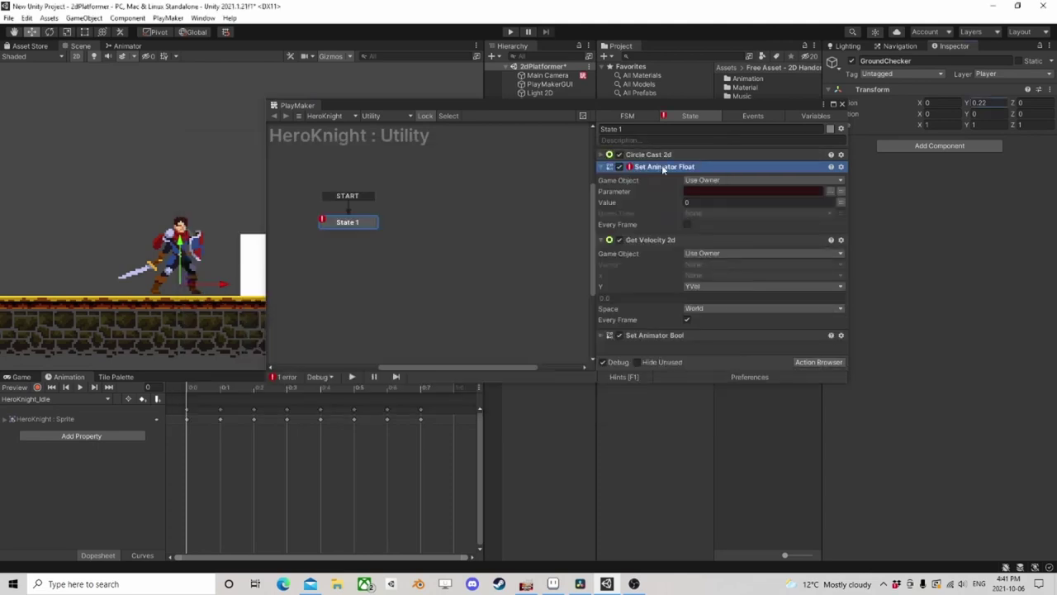
pyautogui.rightClick(654, 168)
pyautogui.click(697, 307)
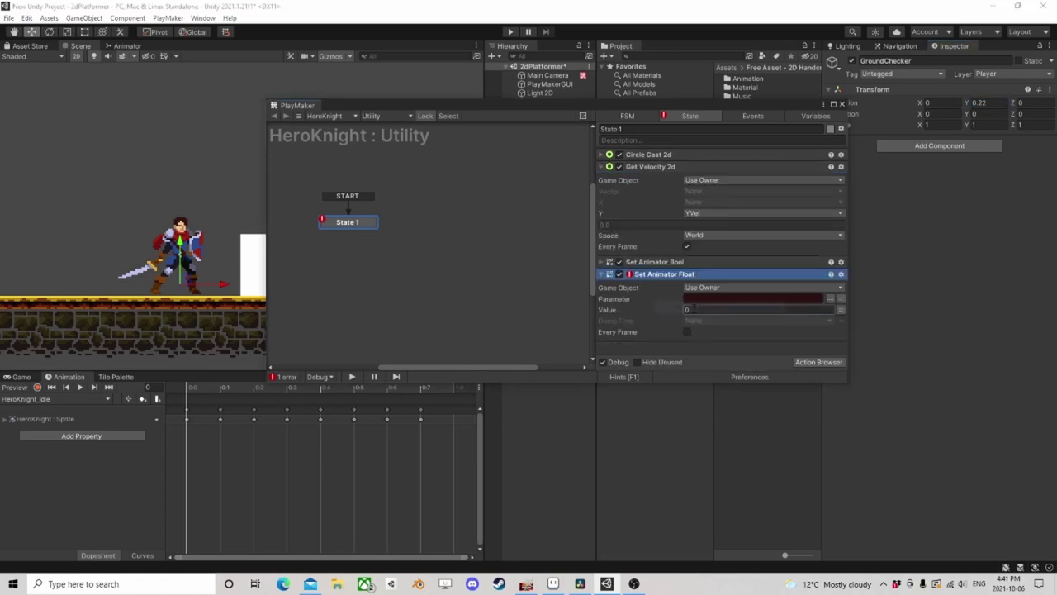
# Make Set Animator Float write the YVel variable to the AirSpeedY parameter every frame
pyautogui.click(831, 300)
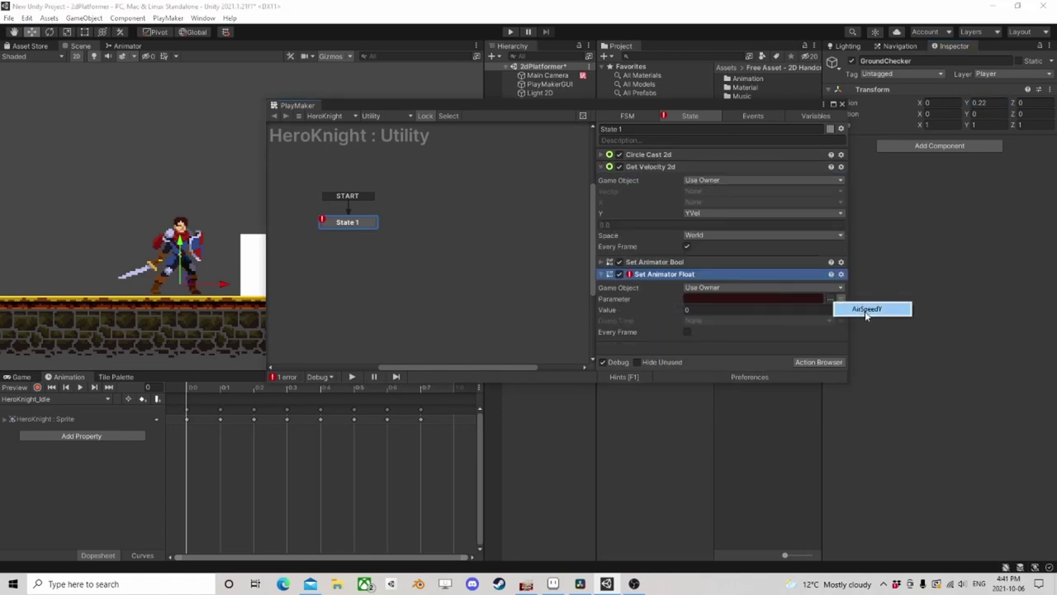
pyautogui.click(867, 308)
pyautogui.click(843, 309)
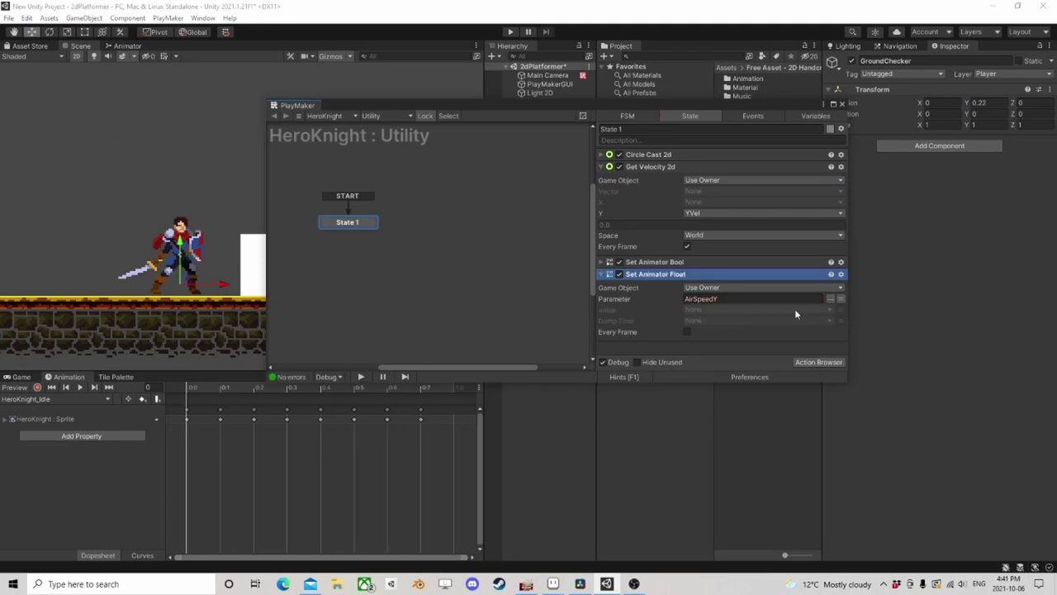
pyautogui.click(794, 309)
pyautogui.click(707, 331)
pyautogui.click(687, 342)
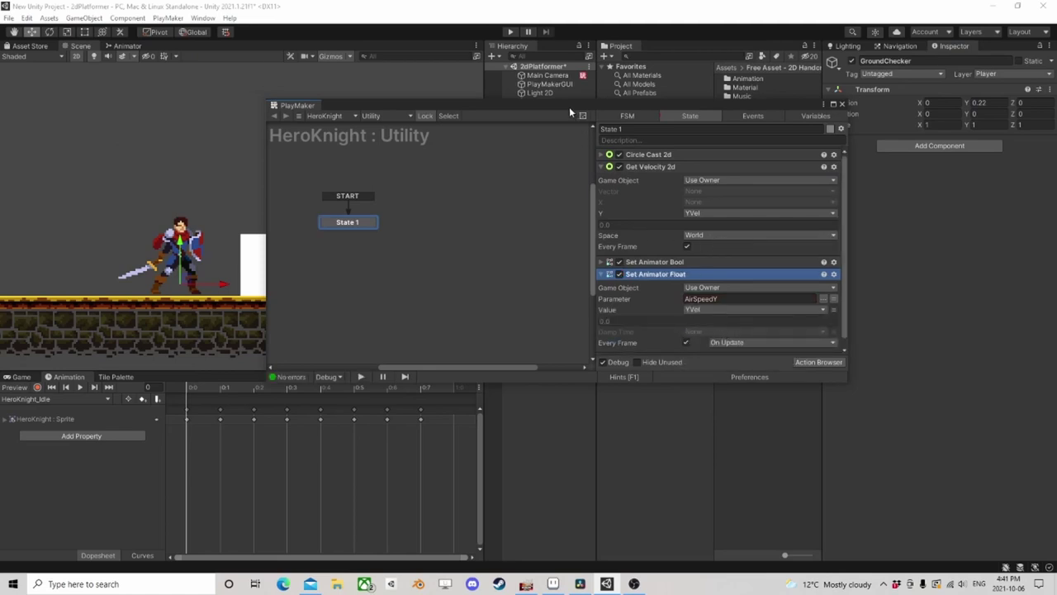
# Run the game, repeatedly lift HeroKnight off the ground to test its falling and landing animations, and stop play mode
pyautogui.moveTo(569, 107); pyautogui.dragTo(702, 169)
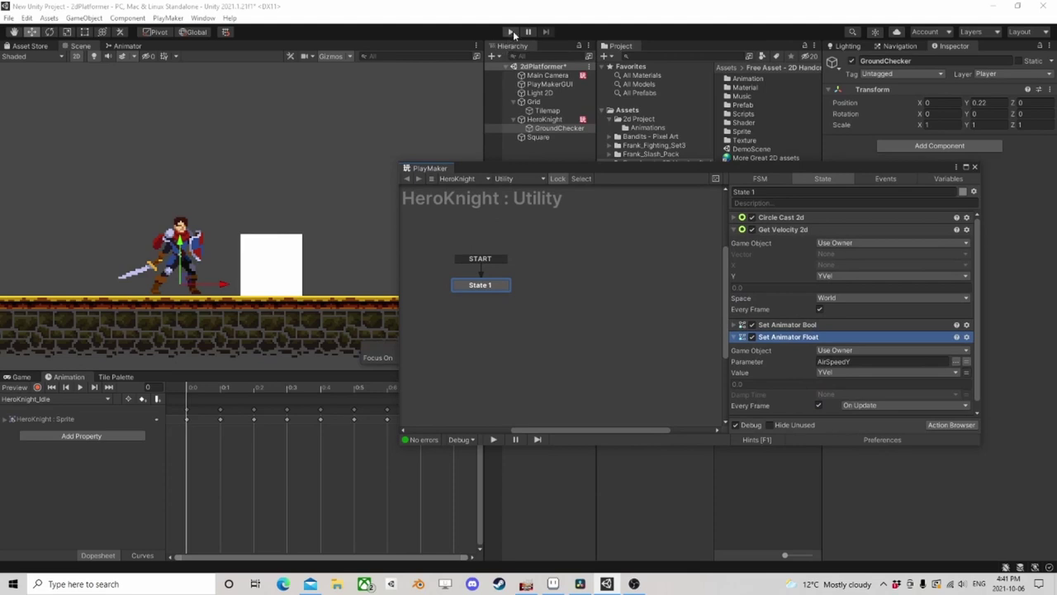
pyautogui.click(511, 33)
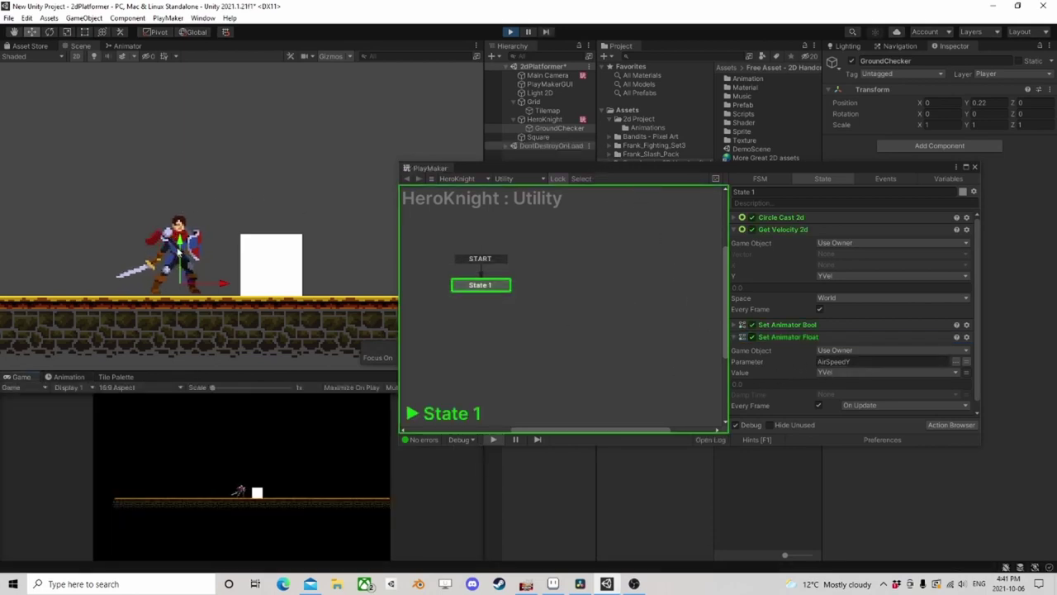
pyautogui.click(543, 119)
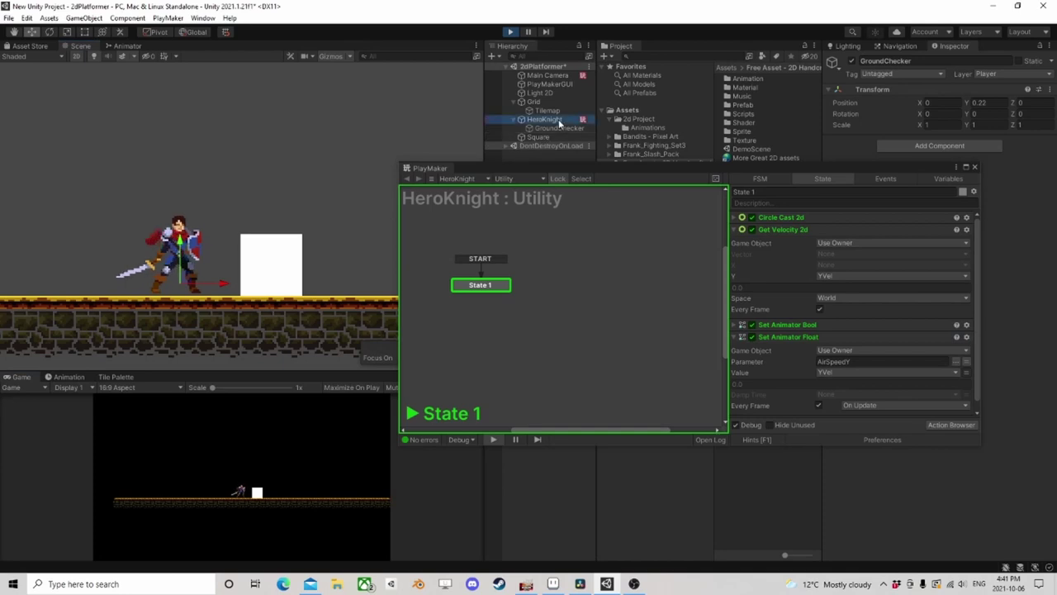
pyautogui.press('space')
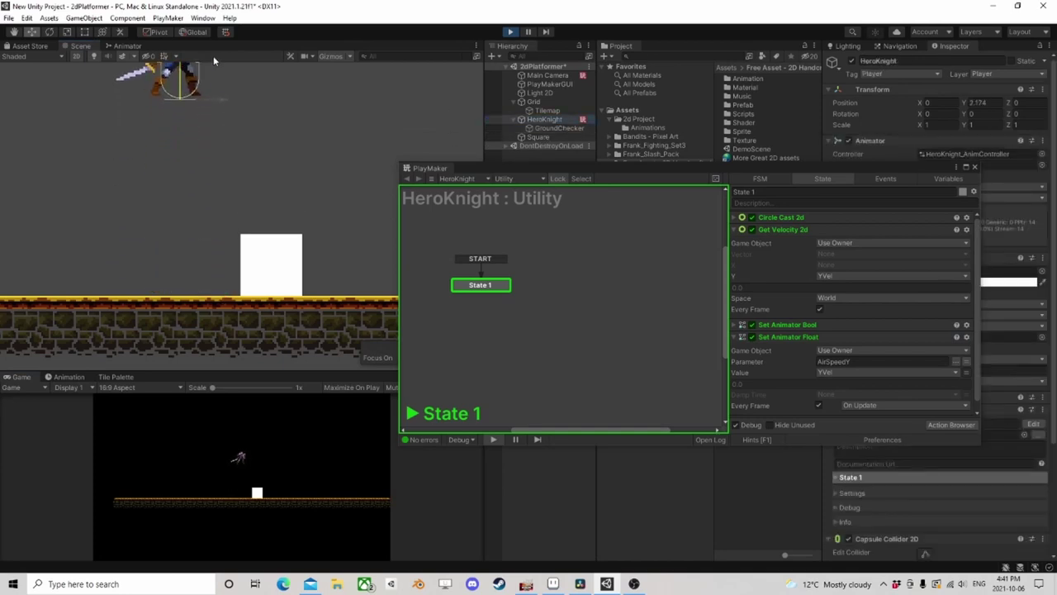
pyautogui.press('space')
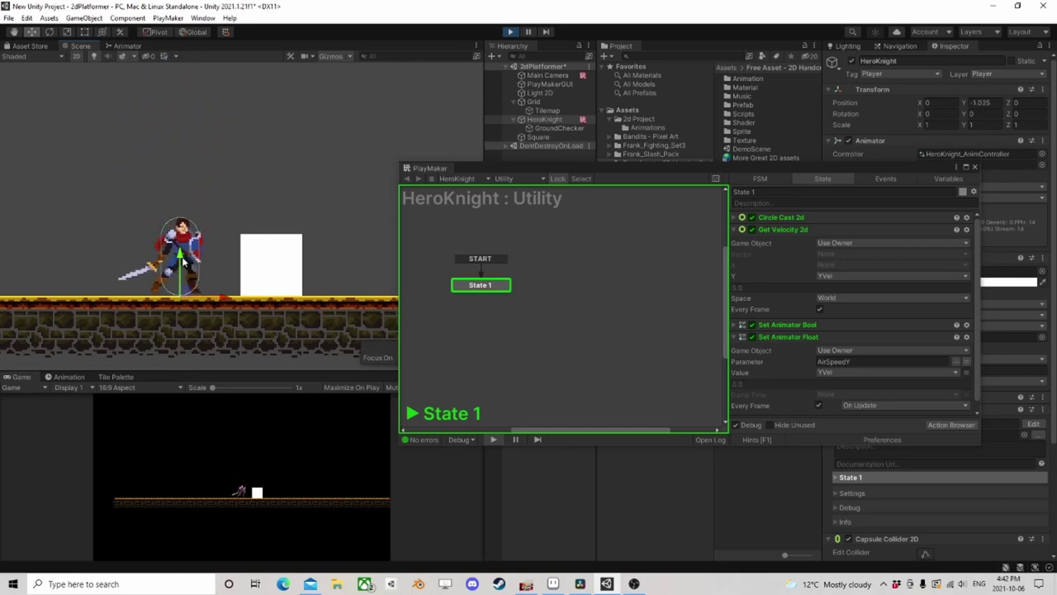
pyautogui.press('space')
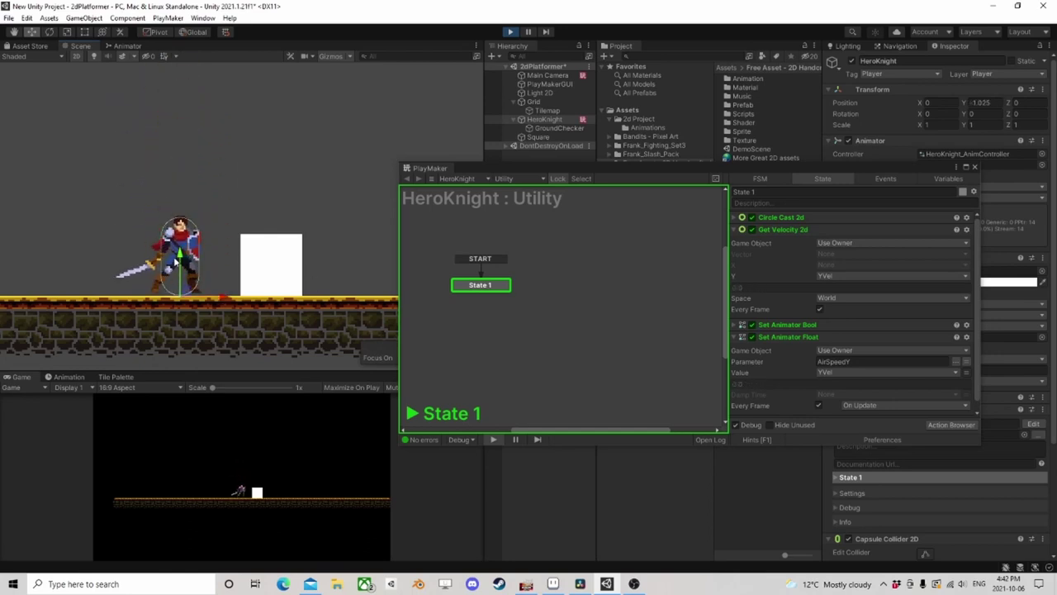
pyautogui.press('space')
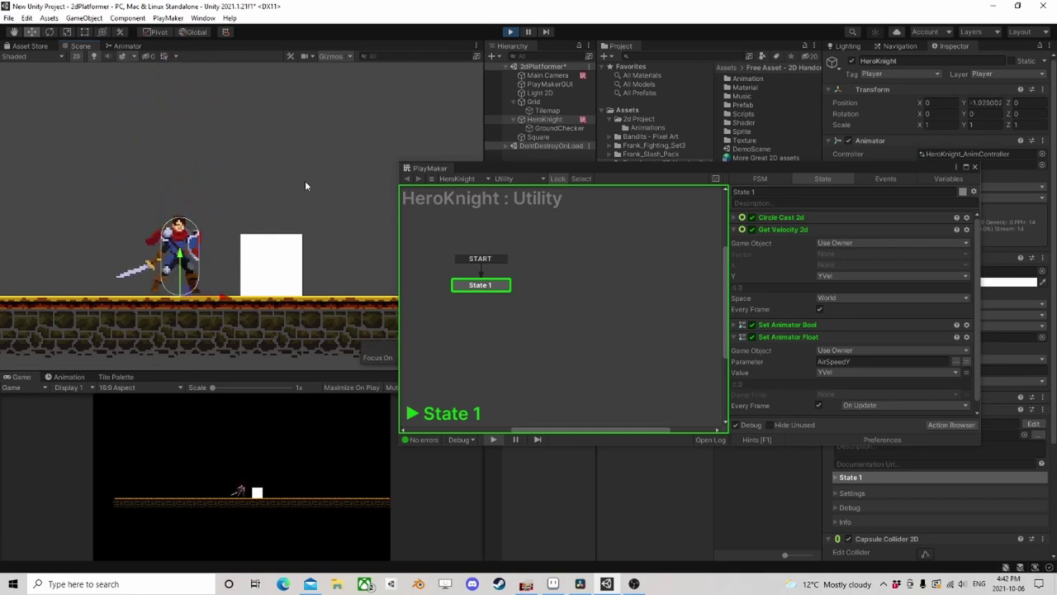
pyautogui.click(509, 32)
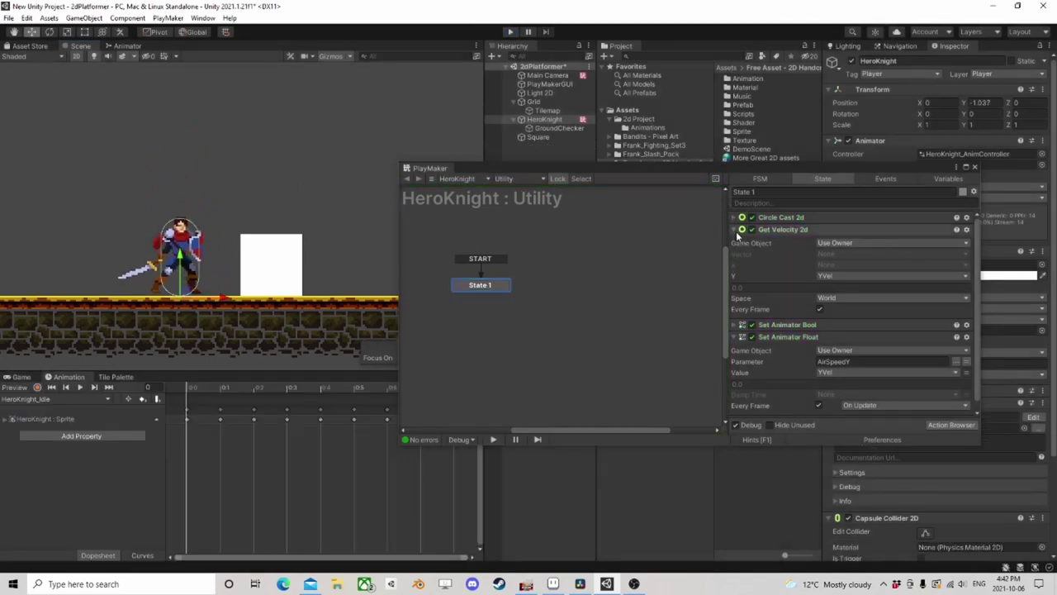
# Collapse all of State 1's actions, close the PlayMaker editor and collapse HeroKnight's PlayMakerFSM component
pyautogui.click(734, 255)
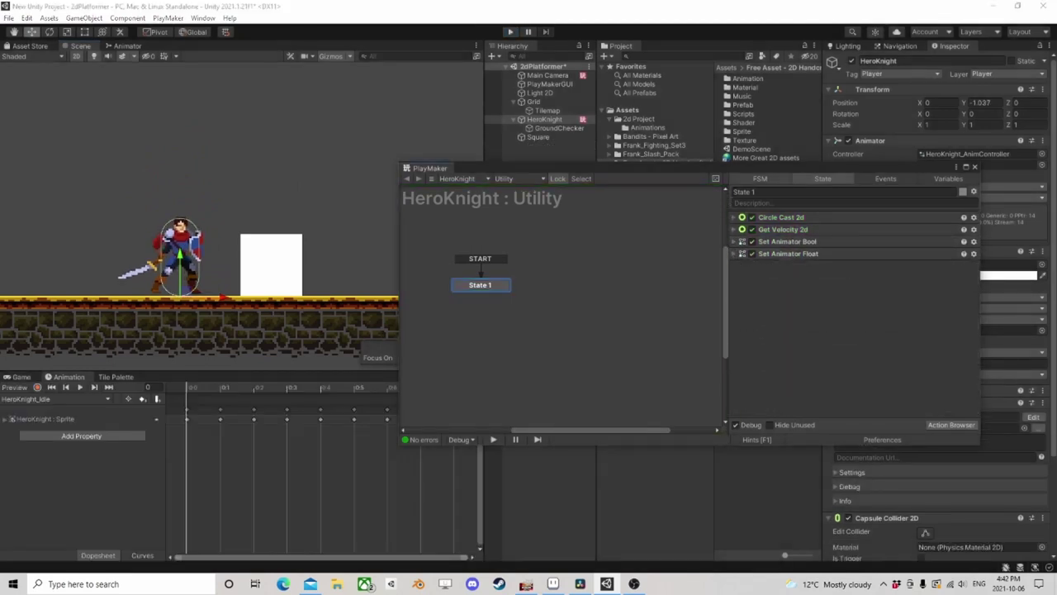
pyautogui.click(975, 167)
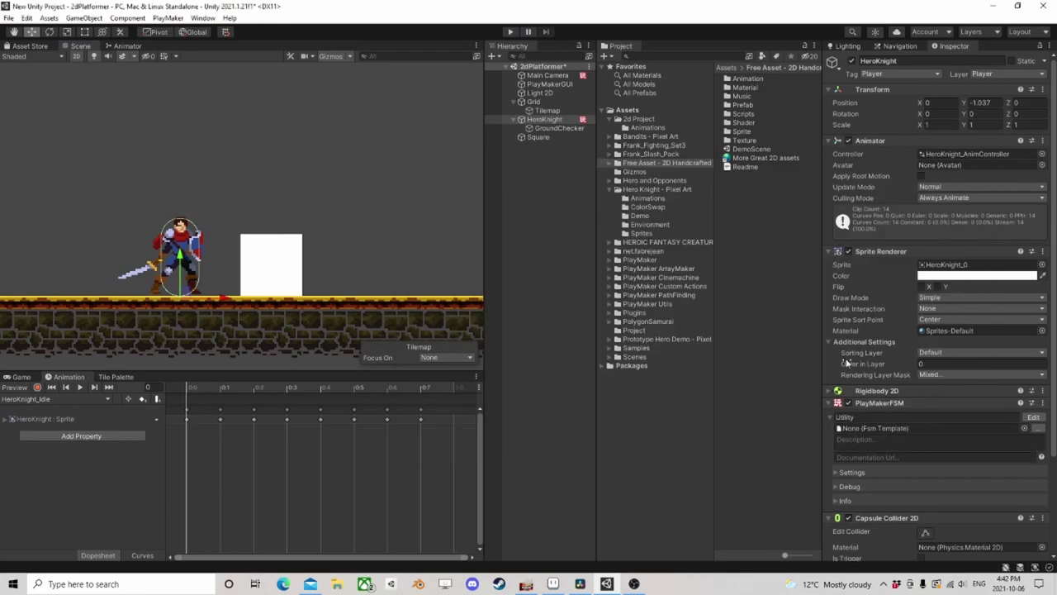
pyautogui.click(831, 402)
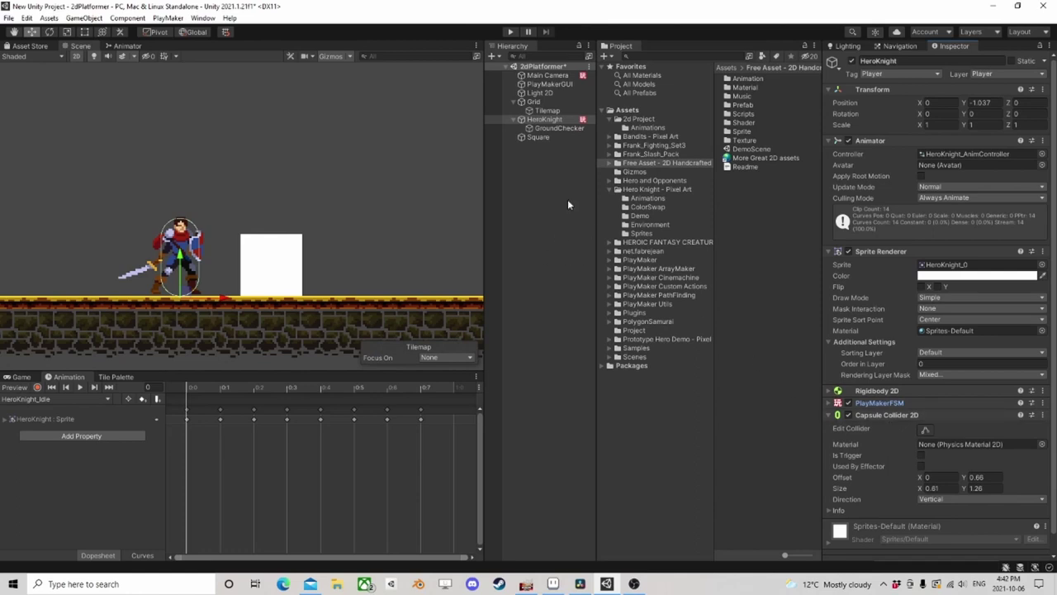
# Review HeroKnight's animator state graph and its parameters
pyautogui.click(124, 46)
pyautogui.scroll(-5, 245, 208)
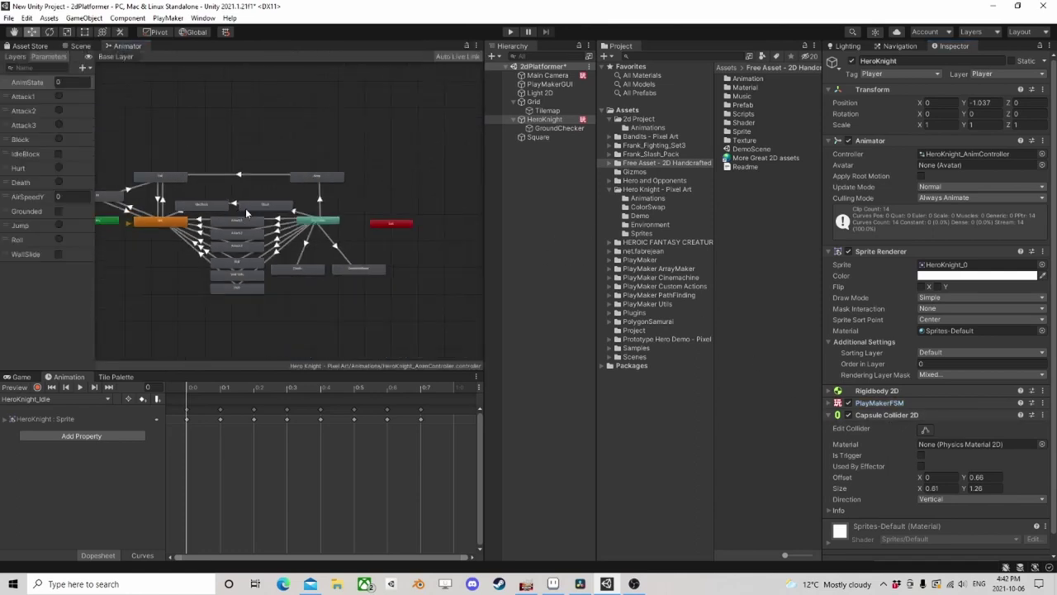
pyautogui.scroll(3, 246, 208)
pyautogui.scroll(-3, 245, 208)
pyautogui.scroll(1, 299, 211)
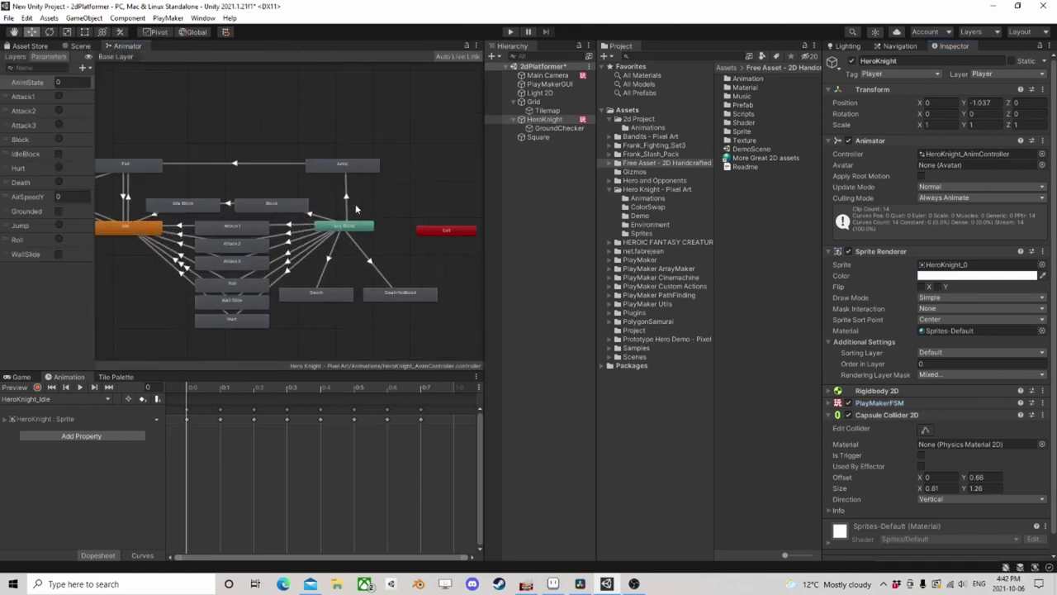
# Check the Input System and Universal RP packages among the project's installed packages, and close the Package Manager
pyautogui.click(197, 17)
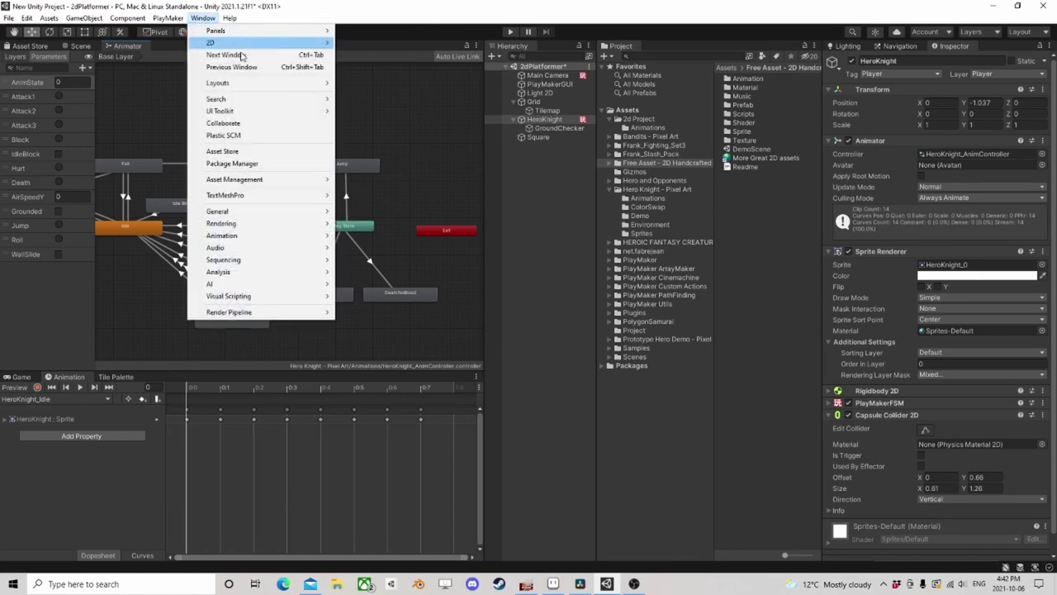
pyautogui.click(244, 163)
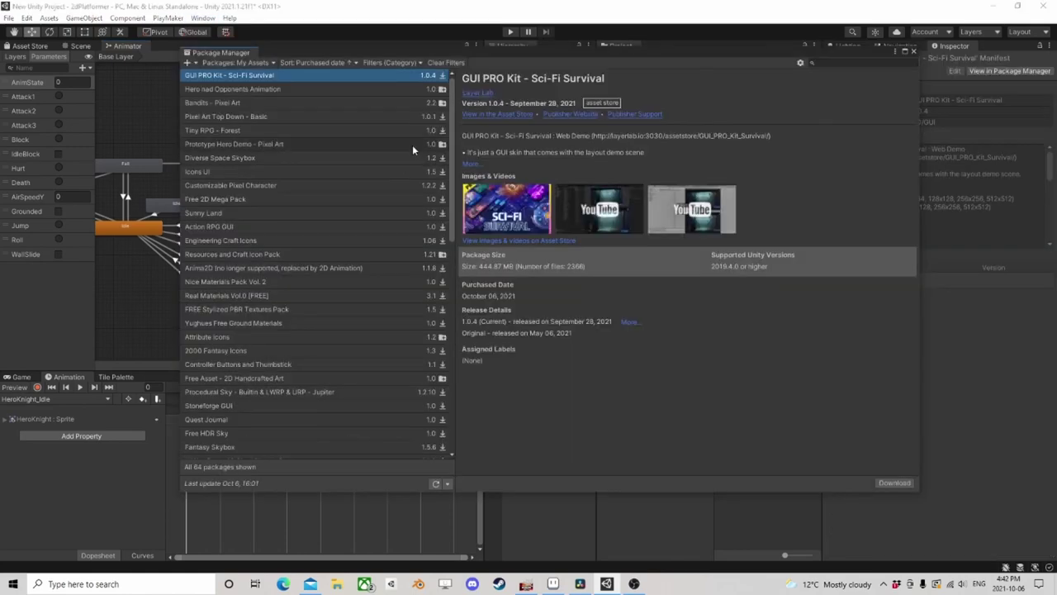
pyautogui.click(226, 64)
pyautogui.click(237, 76)
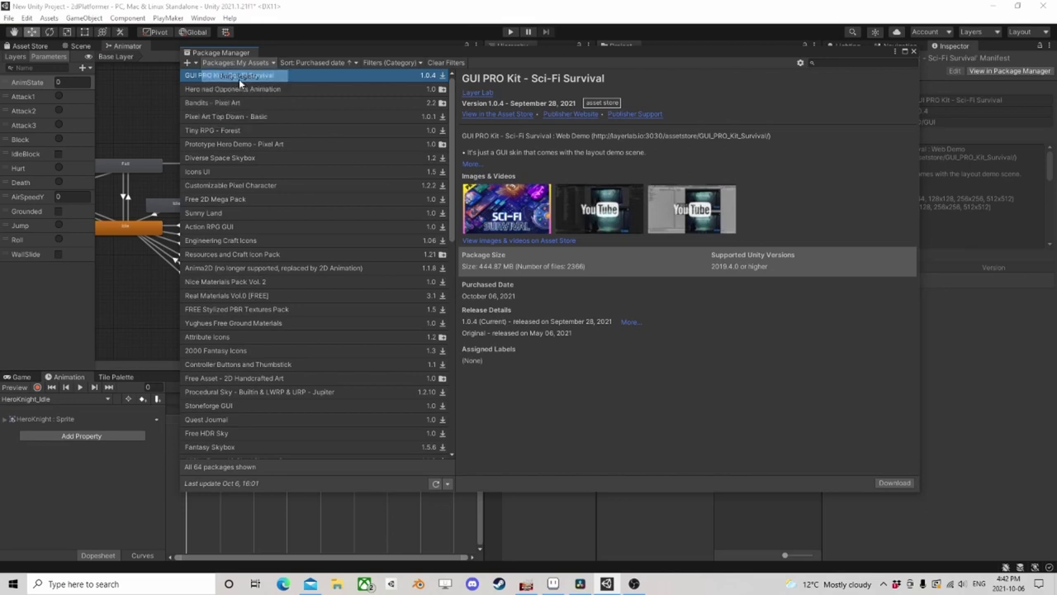
pyautogui.click(238, 64)
pyautogui.click(240, 87)
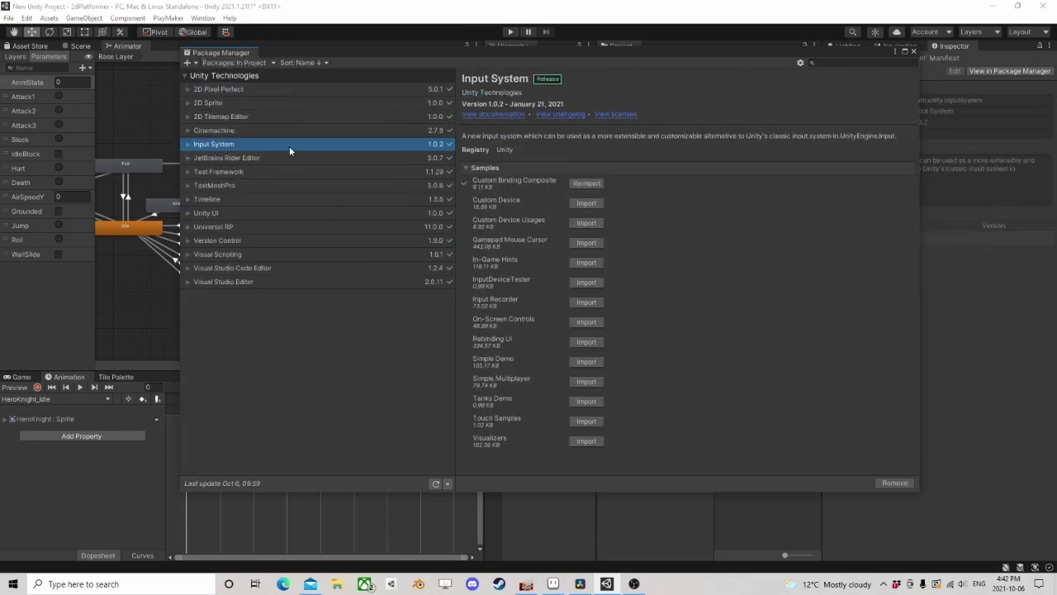
pyautogui.click(216, 232)
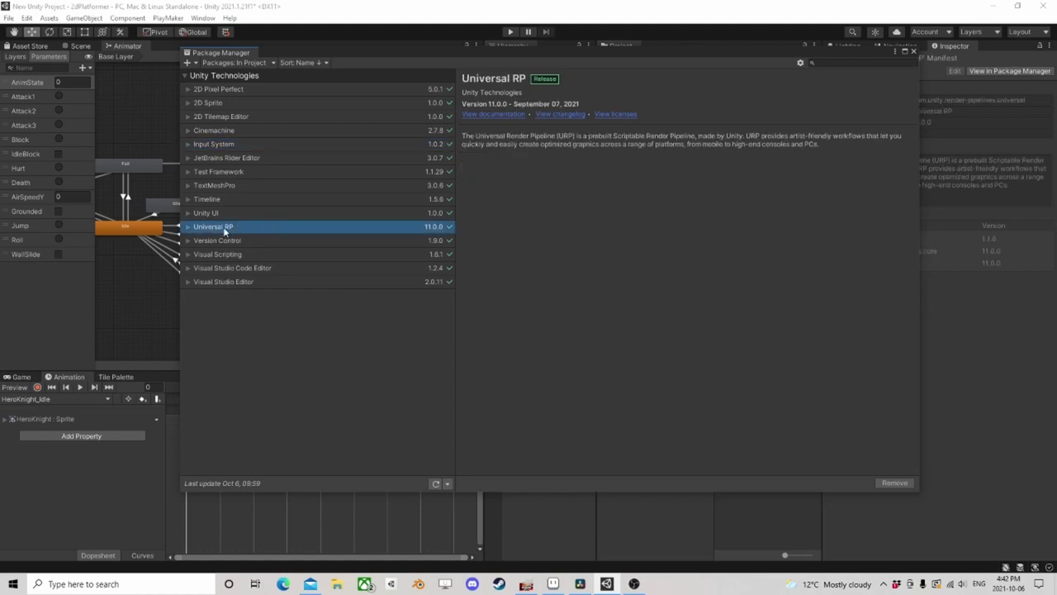
pyautogui.click(229, 142)
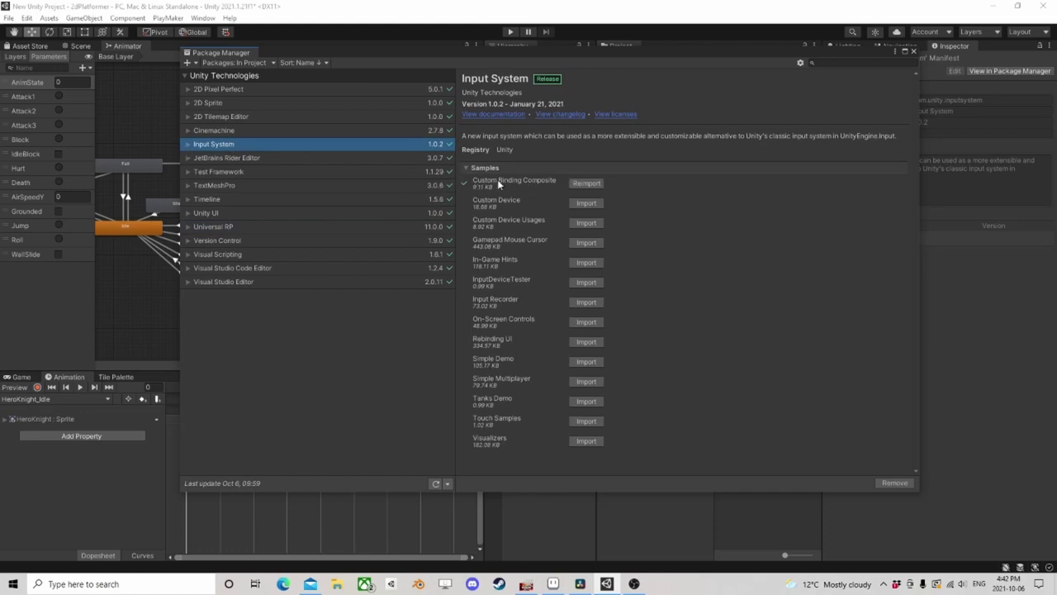
pyautogui.click(913, 52)
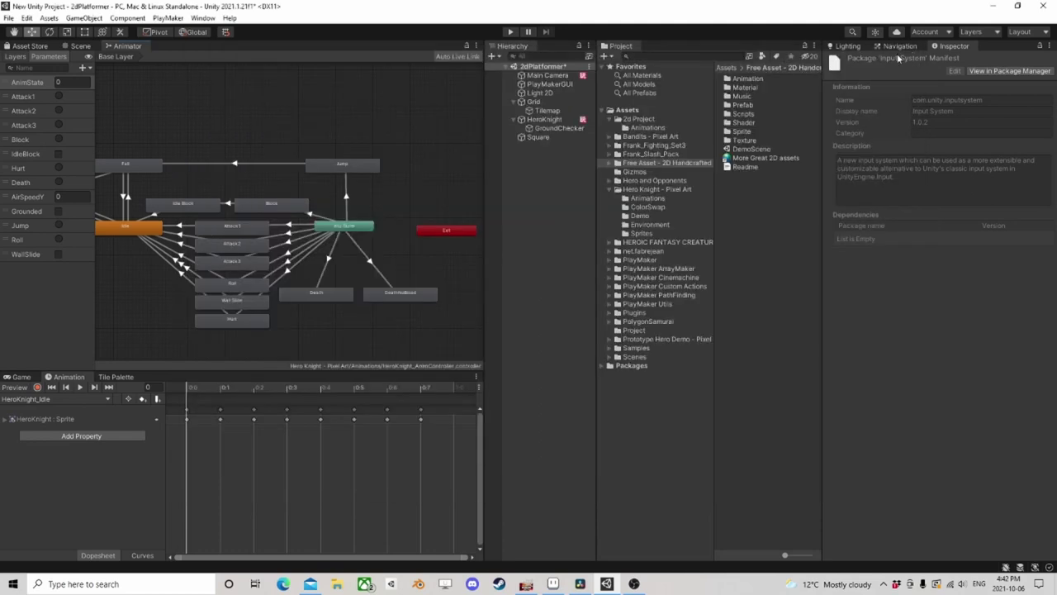
# Return to the Scene view and add a Player Input component to HeroKnight
pyautogui.click(80, 45)
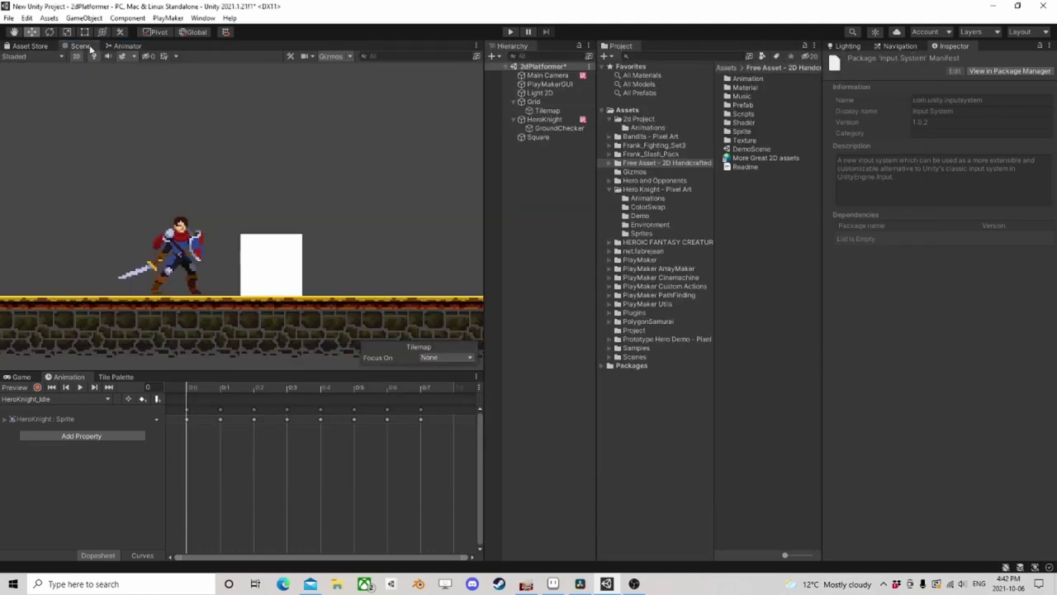
pyautogui.click(562, 128)
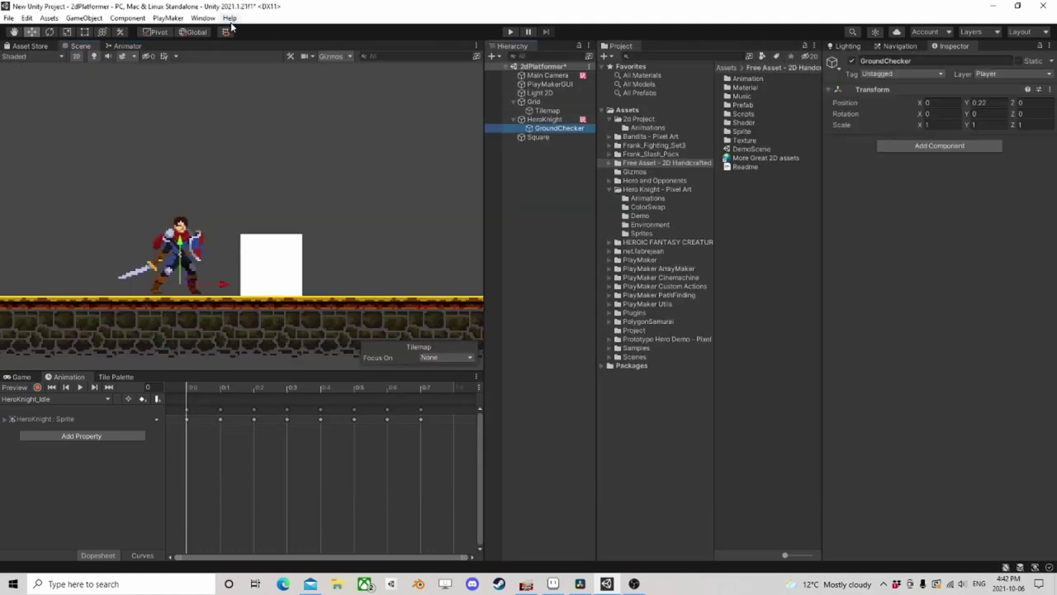
pyautogui.click(544, 119)
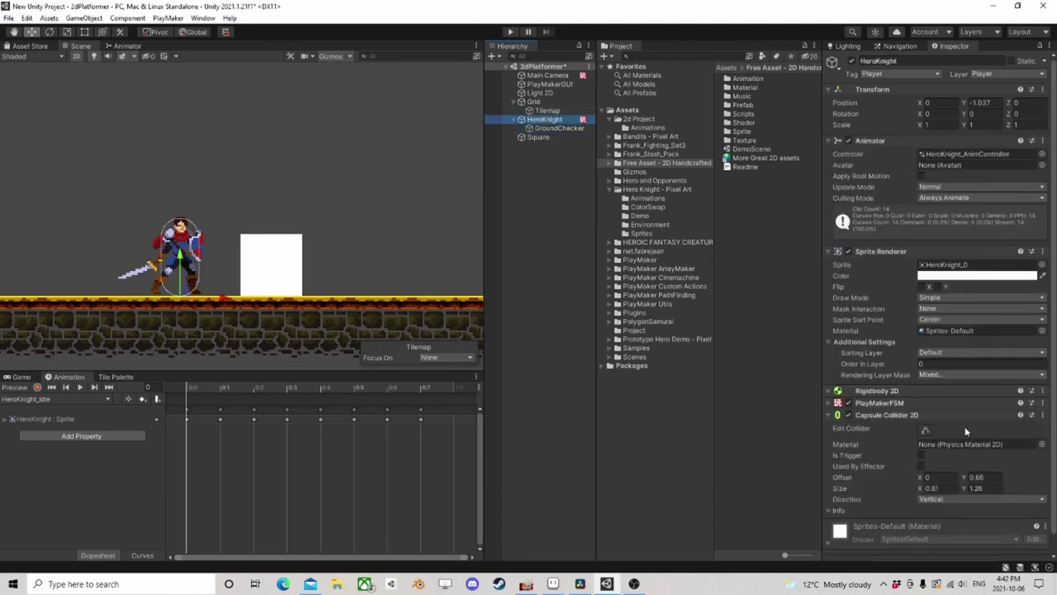
pyautogui.scroll(-1, 965, 427)
pyautogui.click(962, 547)
pyautogui.write('i')
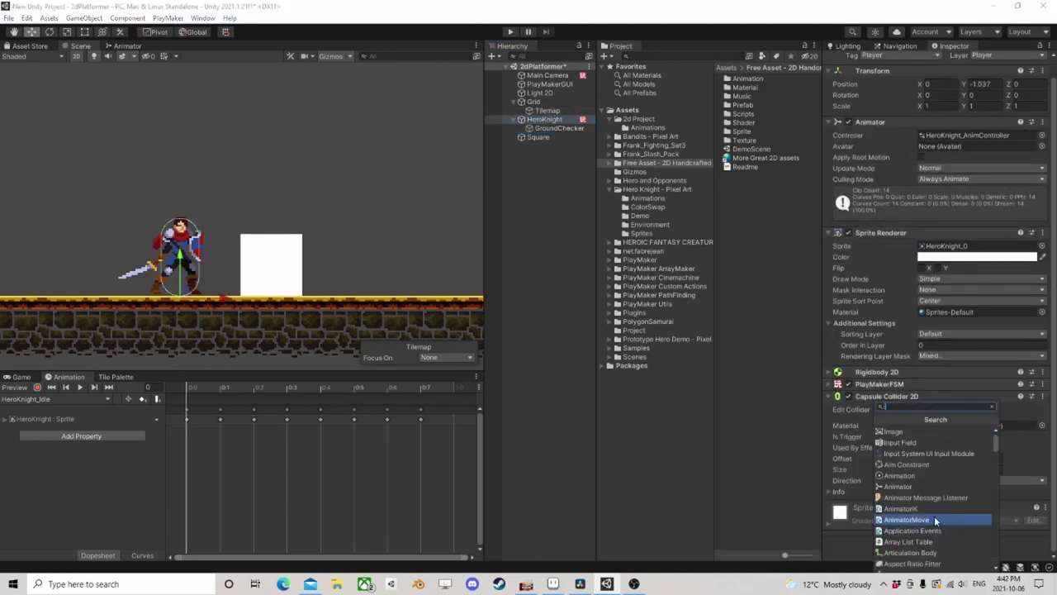
pyautogui.write('nput')
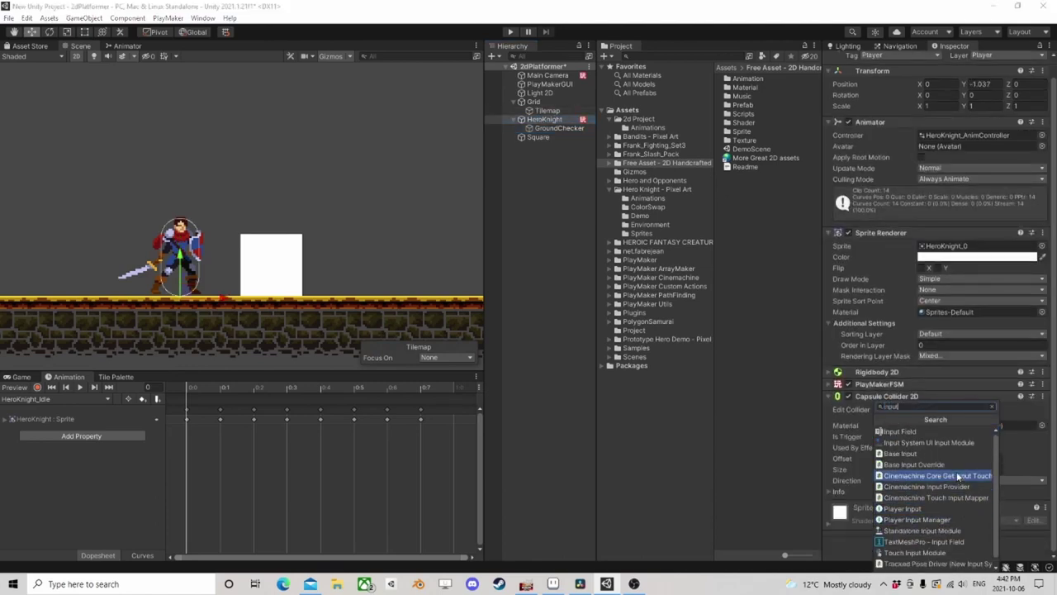
pyautogui.click(909, 508)
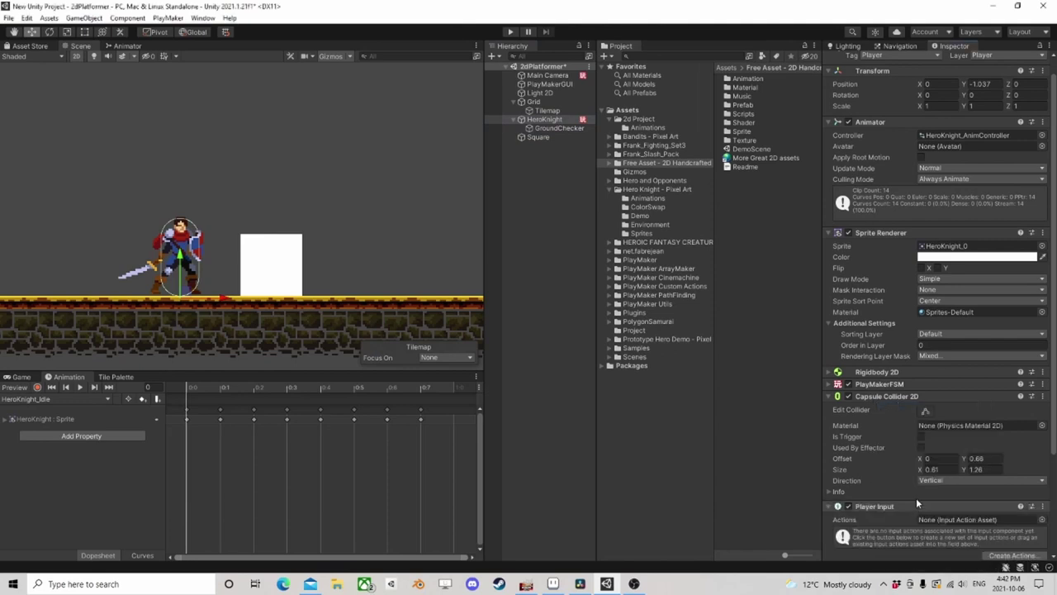
pyautogui.scroll(-3, 916, 498)
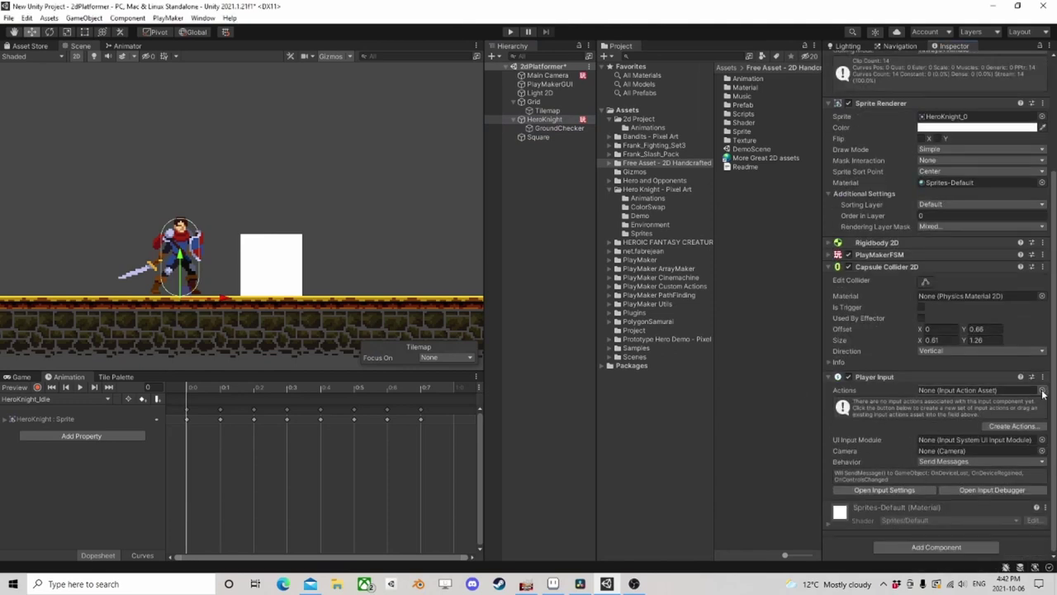
# Assign the InputActions asset as the Actions of HeroKnight's Player Input component
pyautogui.click(1041, 390)
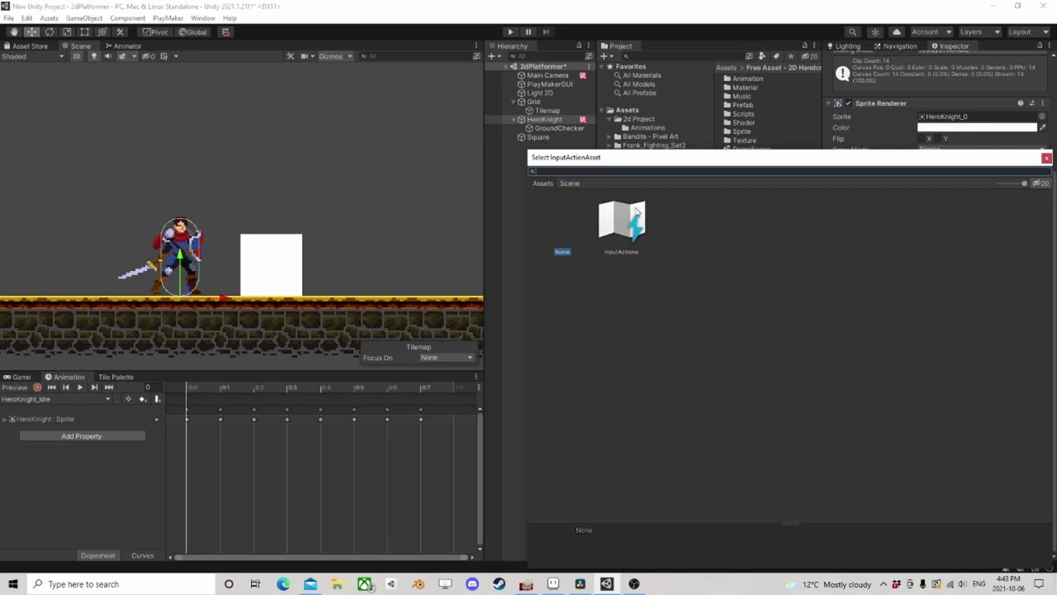
pyautogui.click(620, 219)
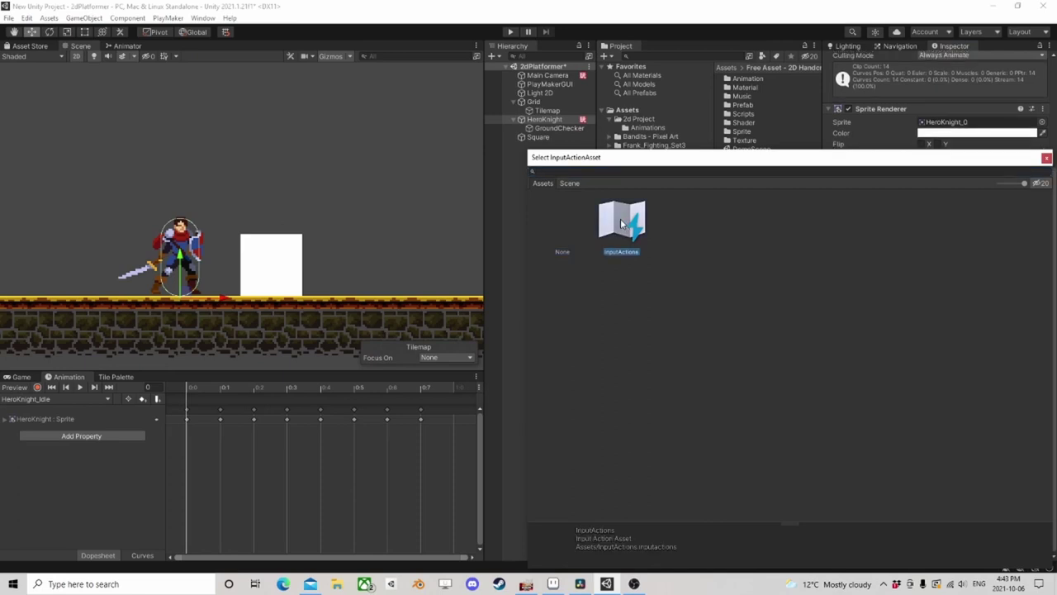
pyautogui.click(965, 394)
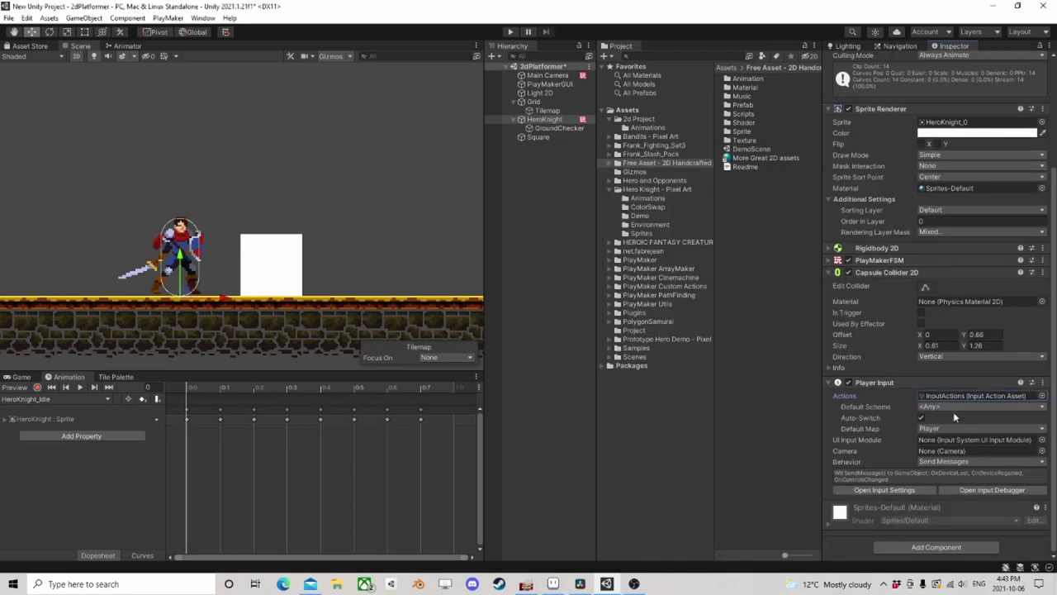
# Locate the assigned InputActions asset in the project and open it for editing
pyautogui.click(957, 396)
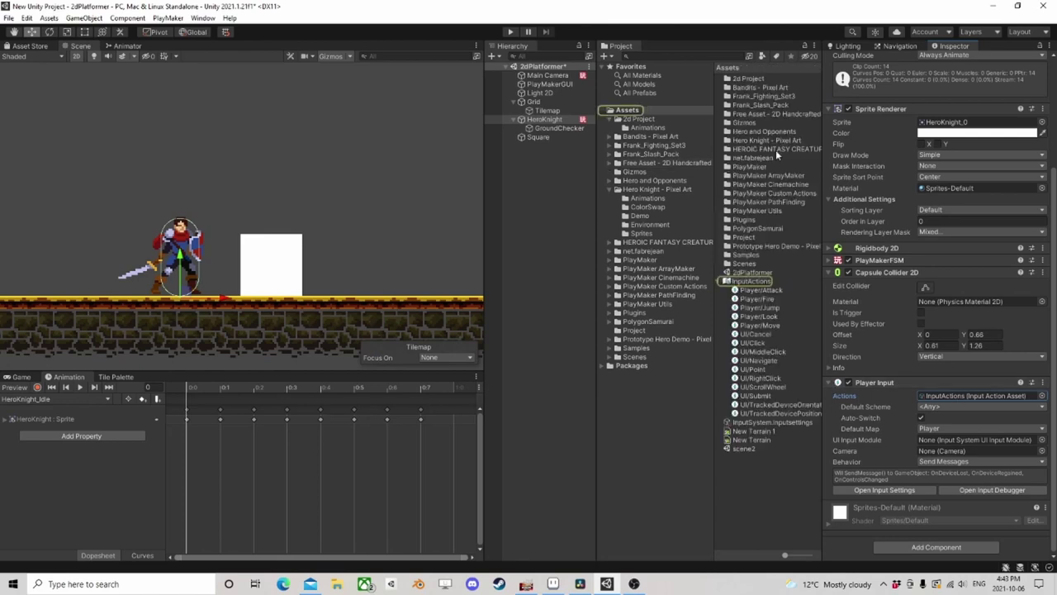
pyautogui.click(750, 283)
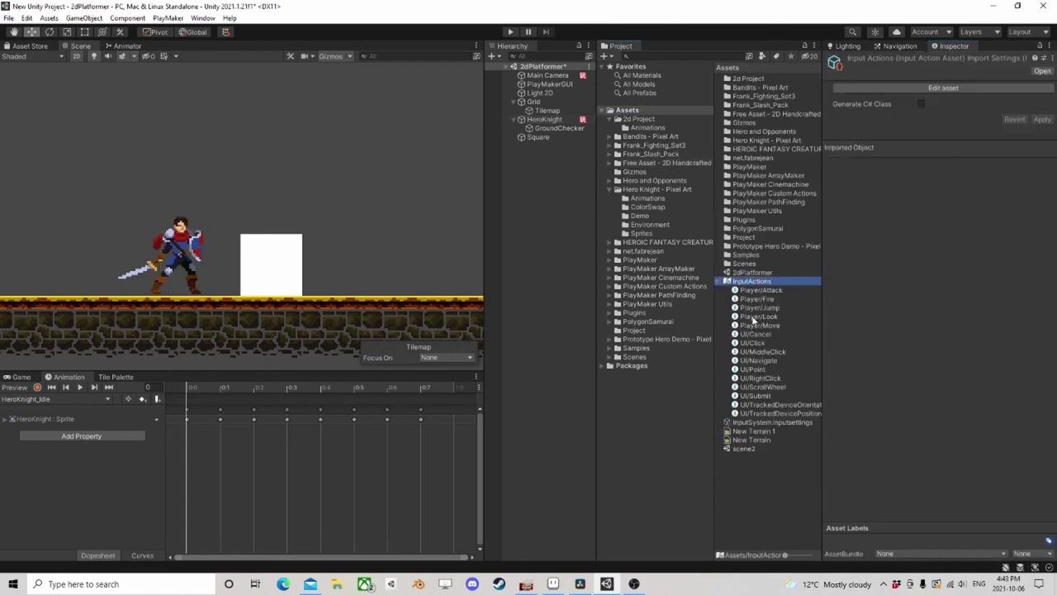
pyautogui.click(947, 89)
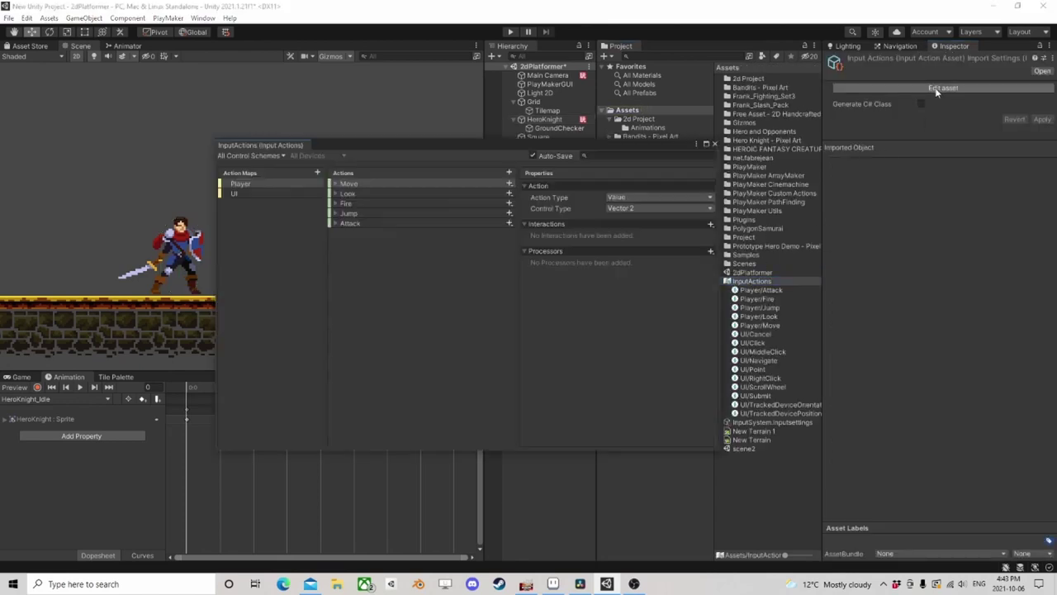
# Delete the Jump and Attack actions from the Player action map
pyautogui.click(361, 214)
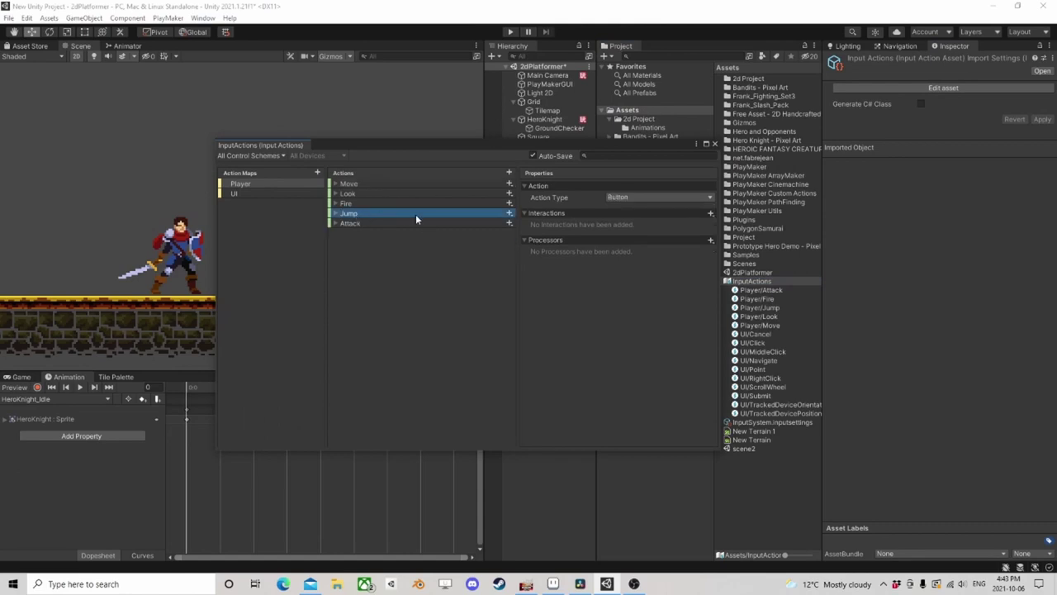
pyautogui.rightClick(419, 219)
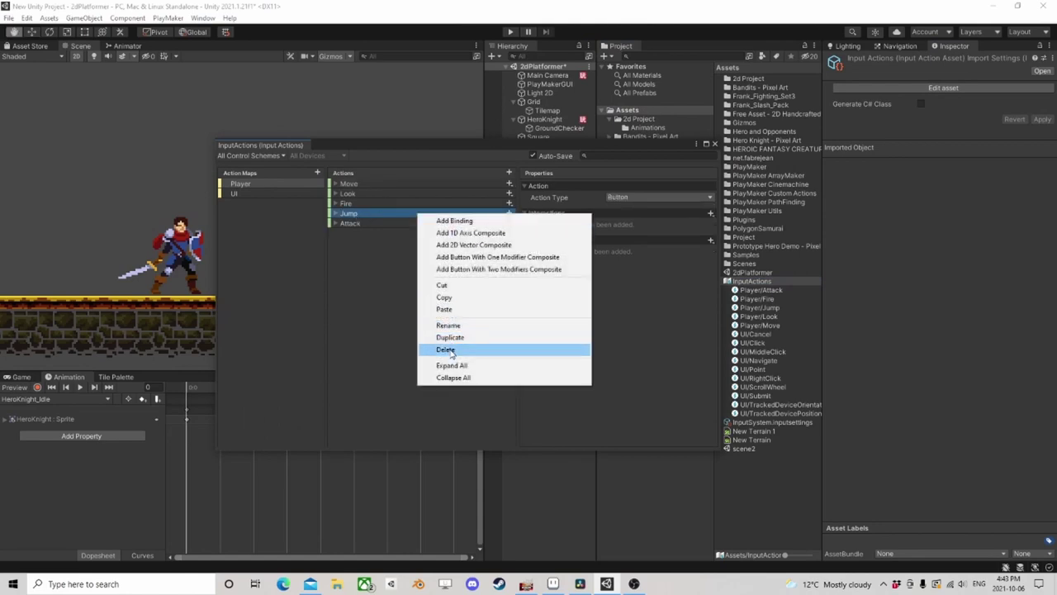
pyautogui.click(359, 214)
pyautogui.press('Delete')
pyautogui.rightClick(359, 214)
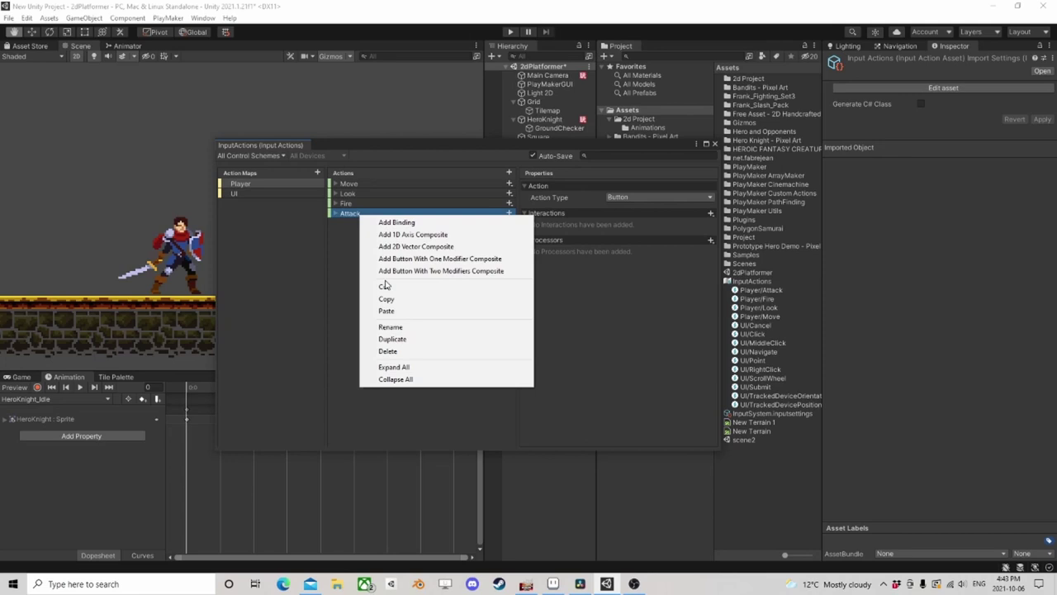
pyautogui.click(395, 352)
# Review the UI map's actions and the bindings of the Player map's Move, Look and Fire actions
pyautogui.click(243, 194)
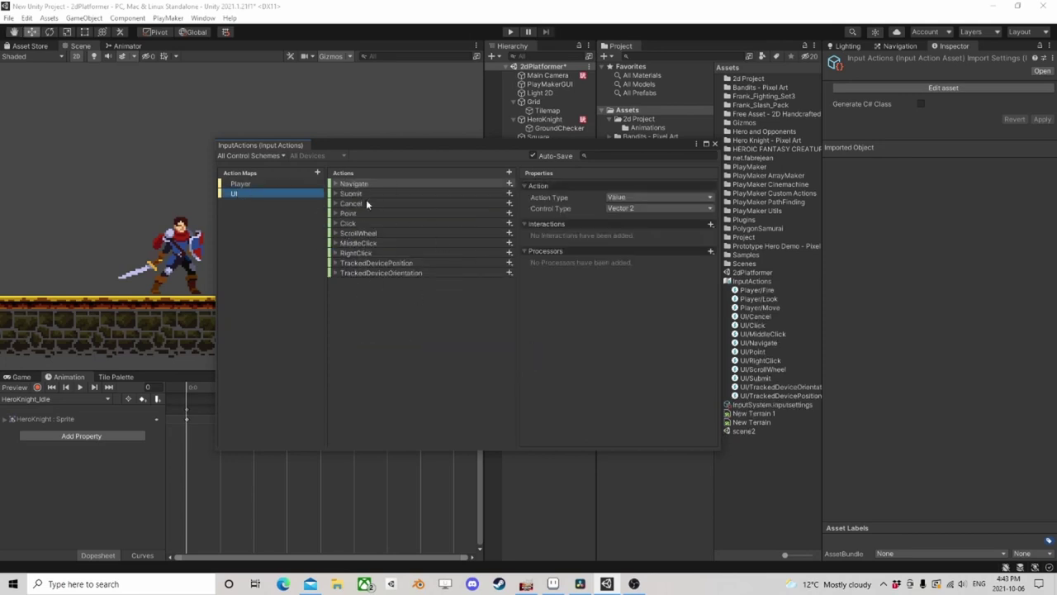
pyautogui.click(249, 184)
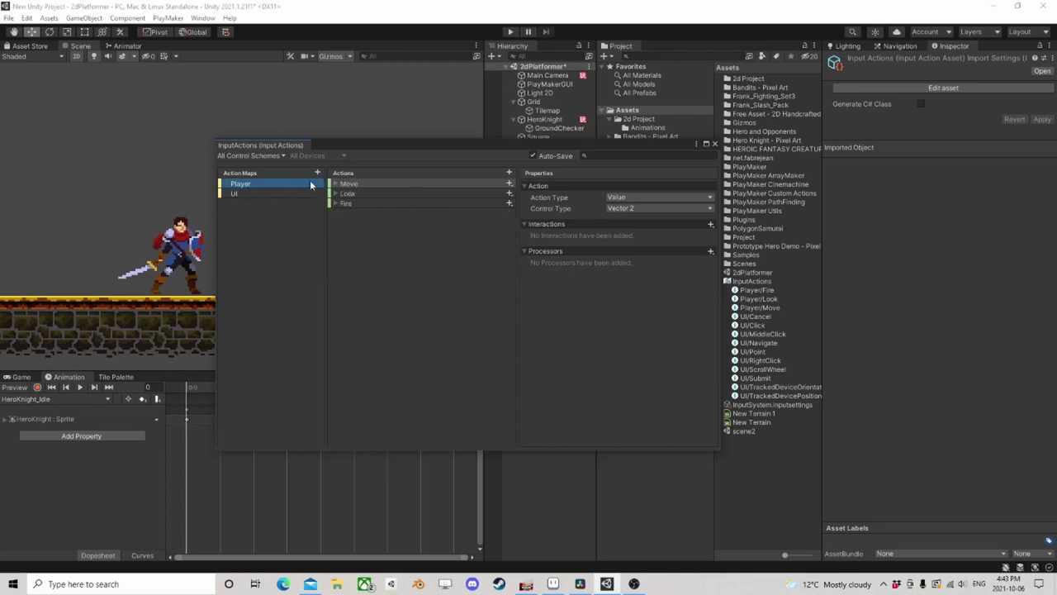
pyautogui.click(335, 184)
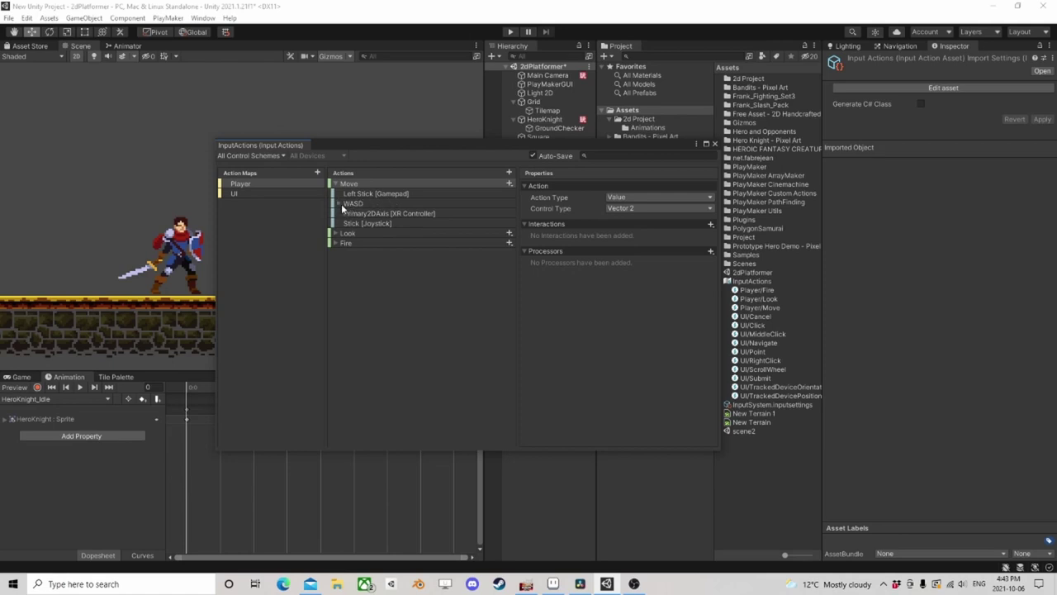
pyautogui.click(340, 203)
pyautogui.click(340, 204)
pyautogui.click(347, 234)
pyautogui.click(335, 233)
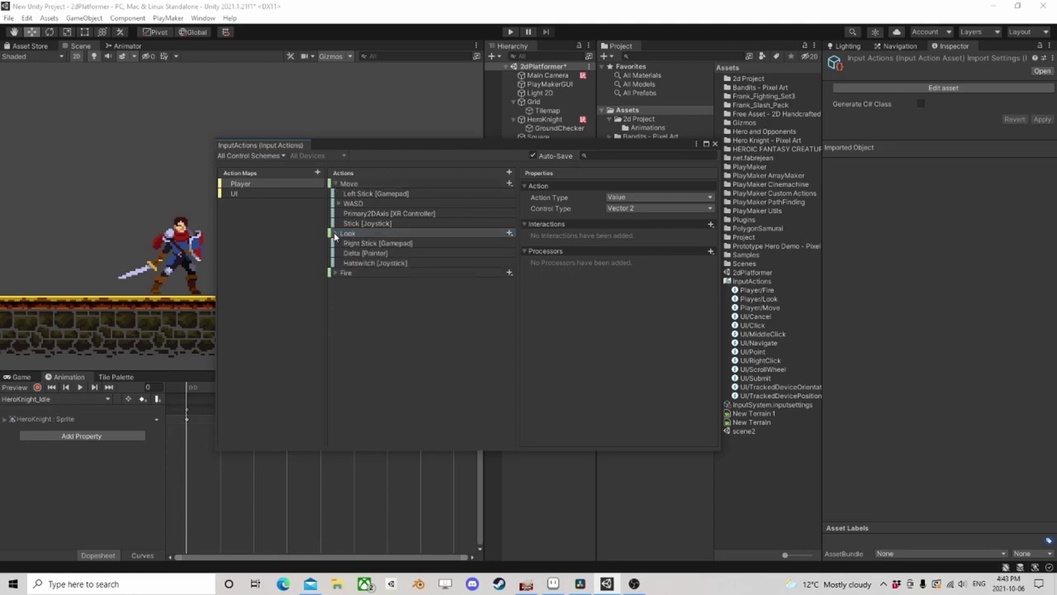
pyautogui.click(335, 234)
pyautogui.click(335, 243)
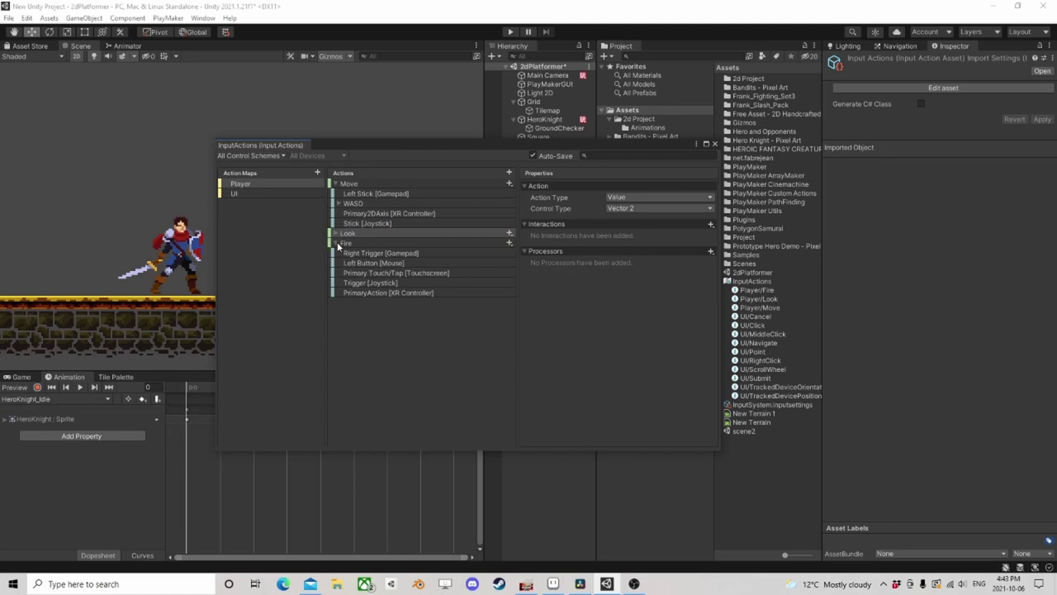
pyautogui.click(337, 244)
pyautogui.click(335, 183)
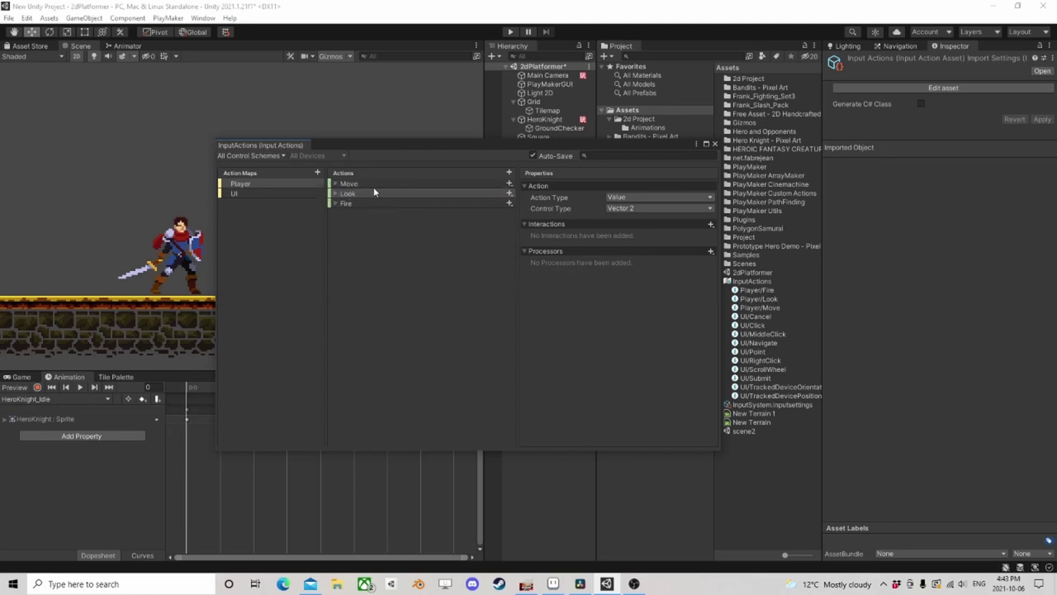
# Add a Jump action to the Player action map and bind it to Space [Keyboard]
pyautogui.click(509, 172)
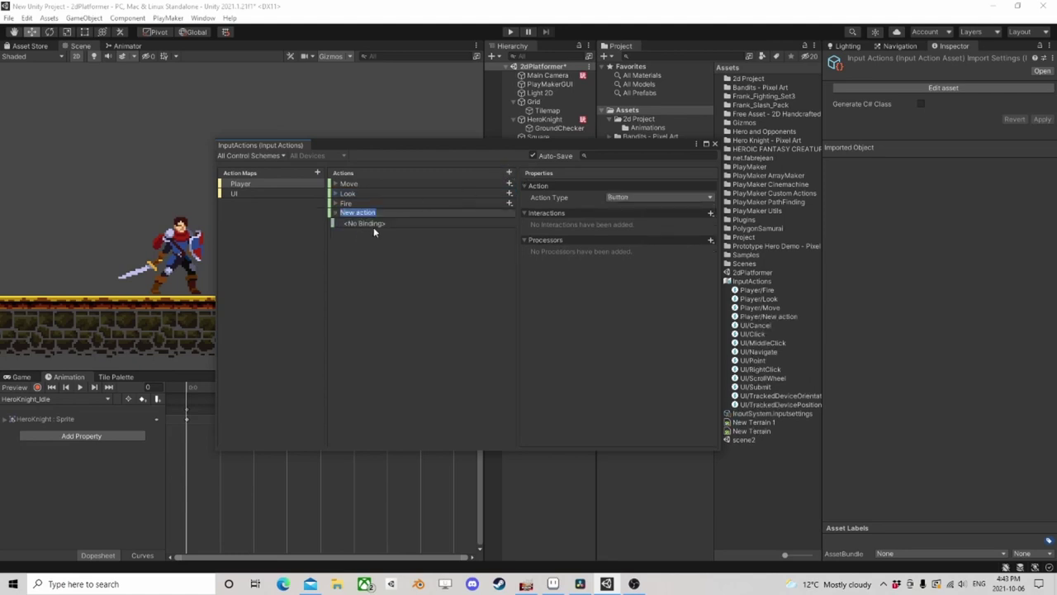
pyautogui.write('Jump')
pyautogui.press('Return')
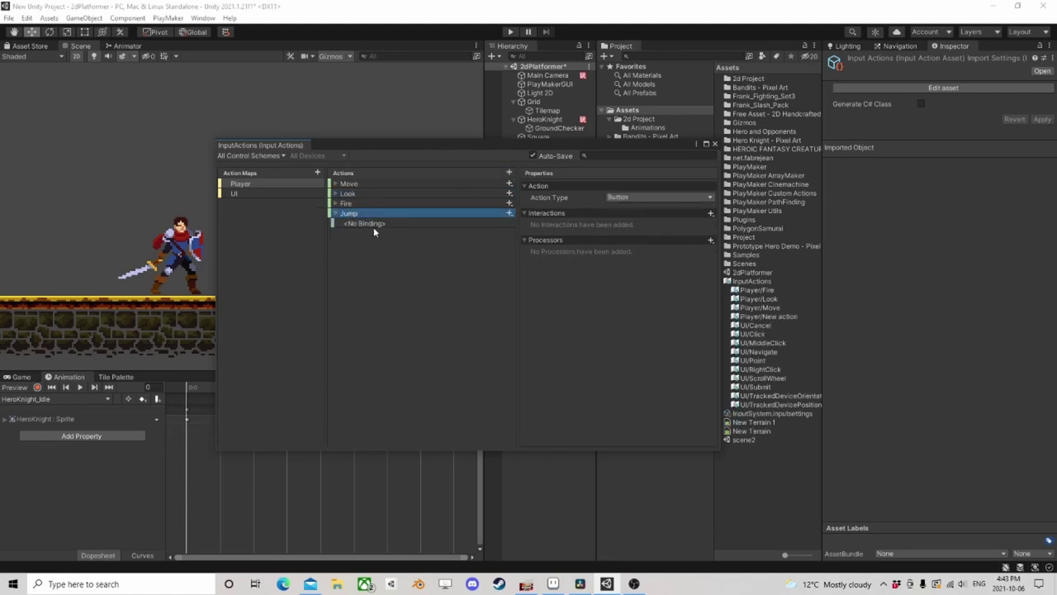
pyautogui.click(364, 224)
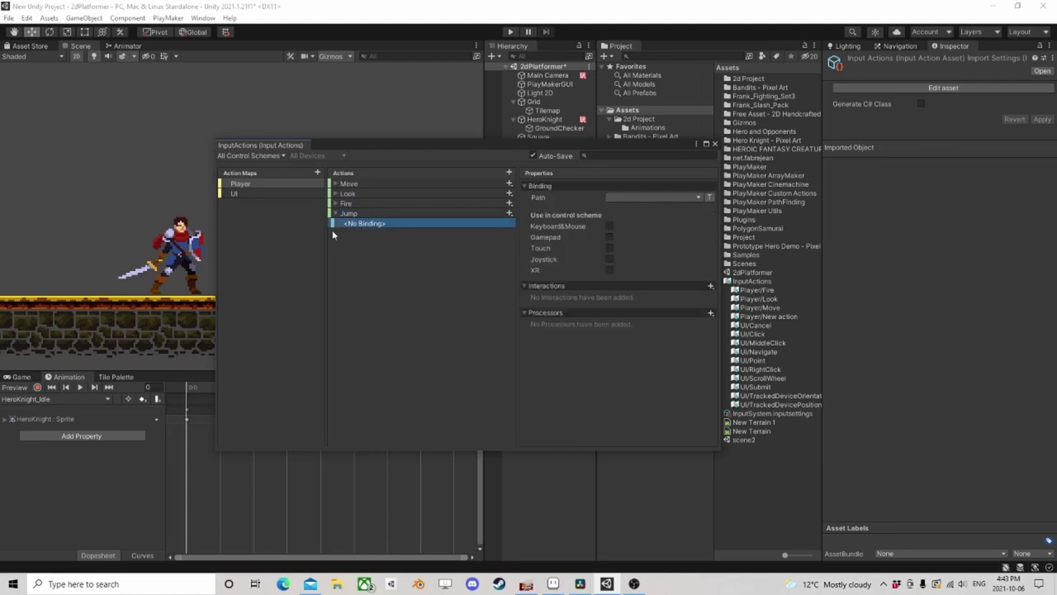
pyautogui.click(691, 196)
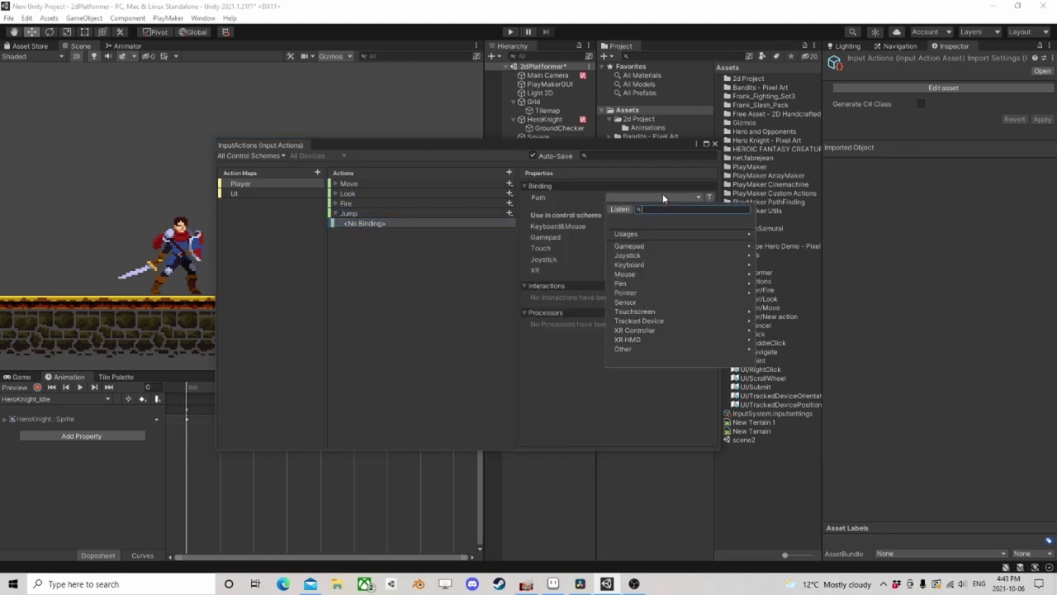
pyautogui.click(649, 265)
pyautogui.click(669, 244)
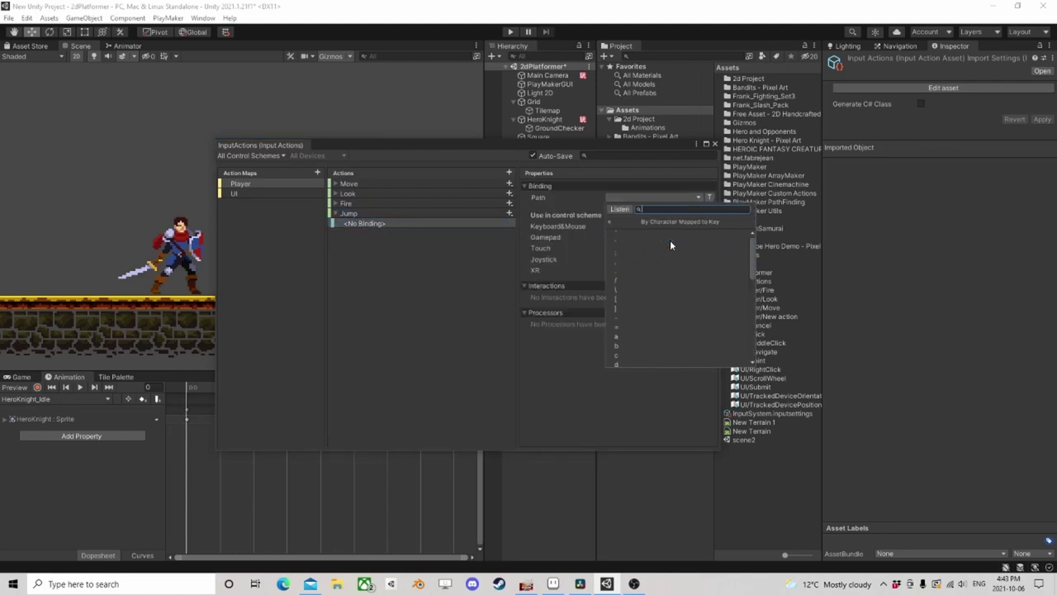
pyautogui.write('space')
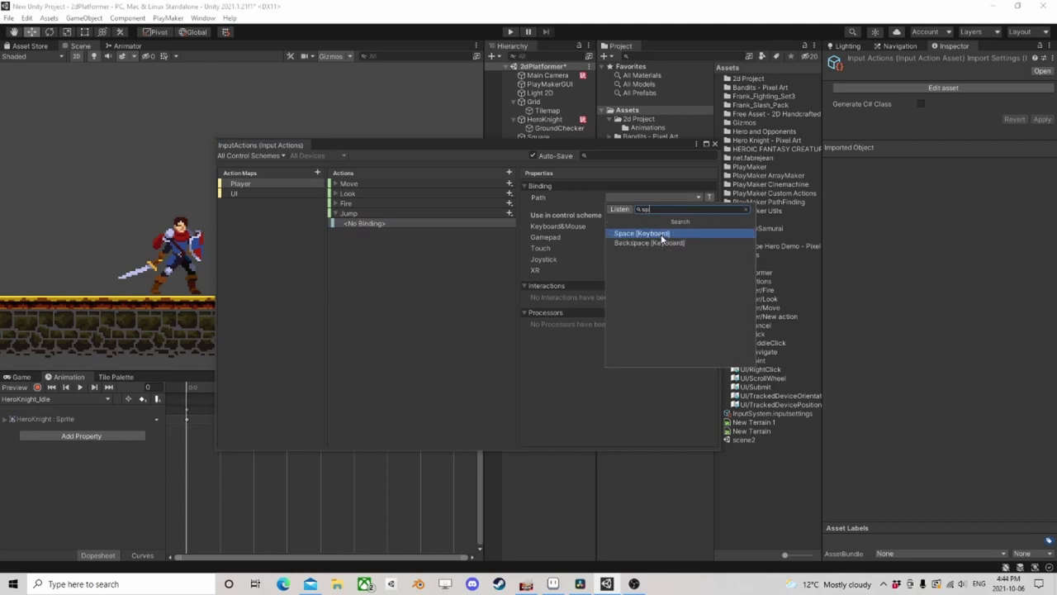
pyautogui.click(657, 235)
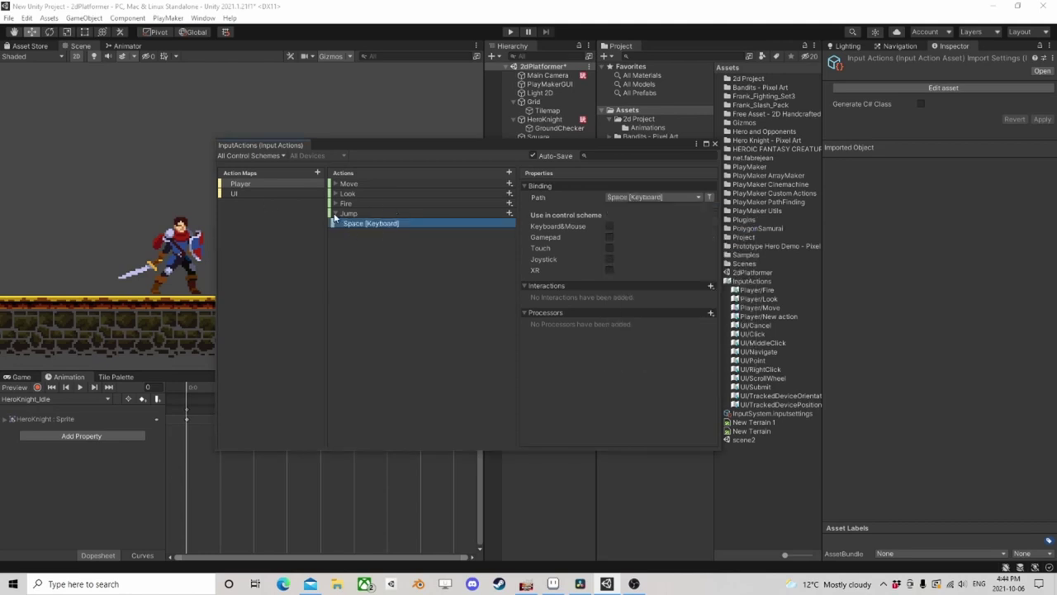
# Add a Guard action to the Player action map and bind it to Right Button [Mouse]
pyautogui.click(509, 172)
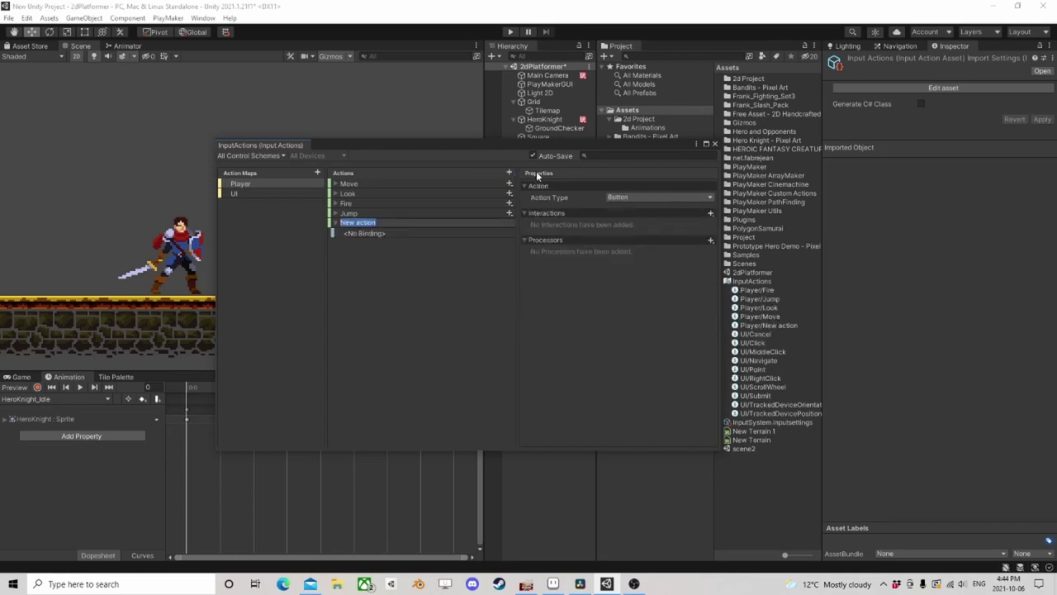
pyautogui.write('Guard')
pyautogui.press('Return')
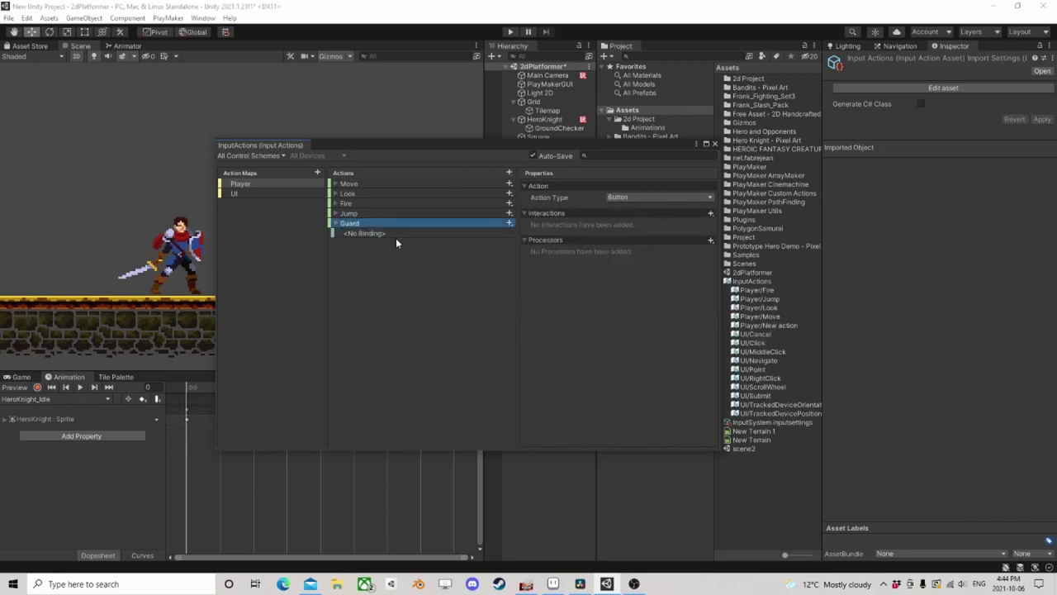
pyautogui.click(392, 233)
pyautogui.click(630, 196)
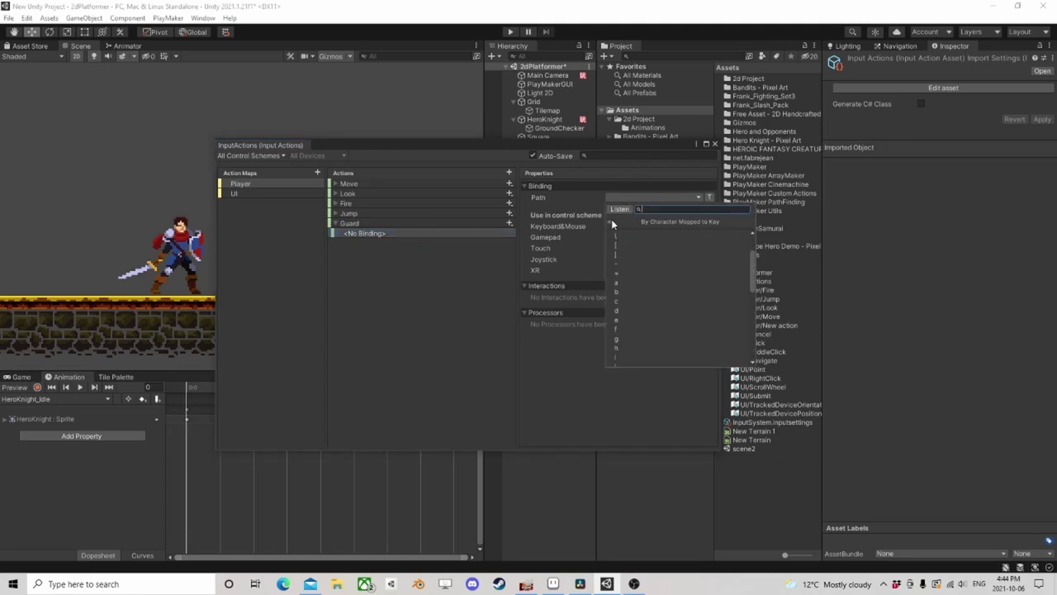
pyautogui.click(612, 223)
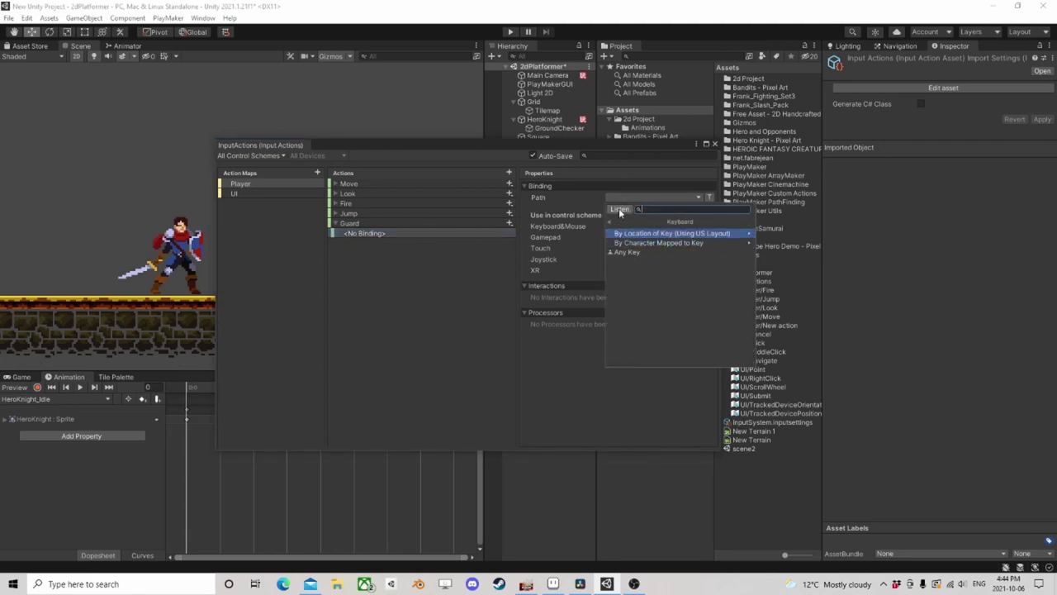
pyautogui.click(621, 210)
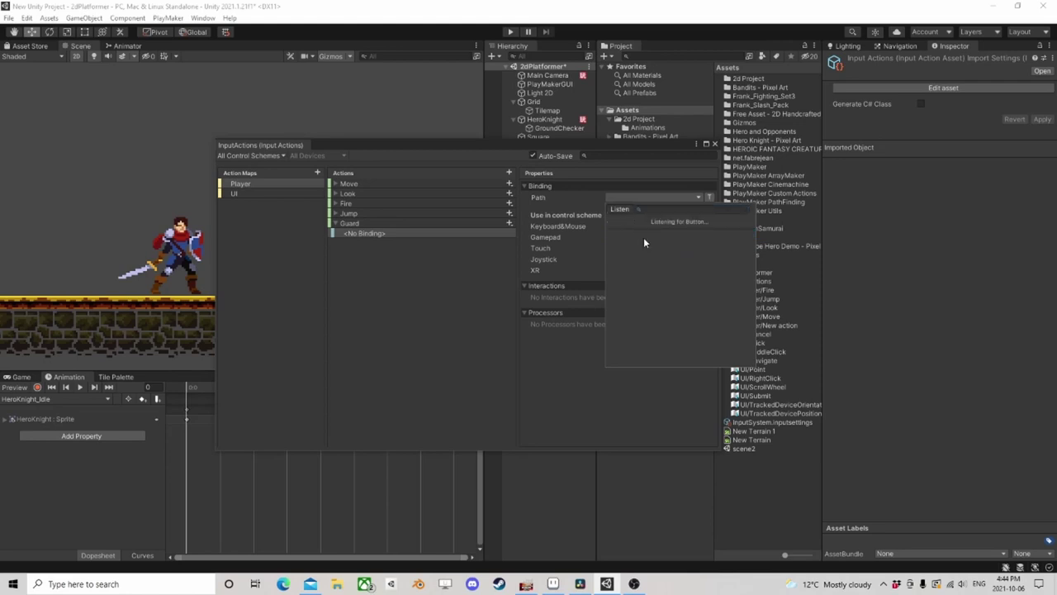
pyautogui.rightClick(644, 242)
pyautogui.click(643, 242)
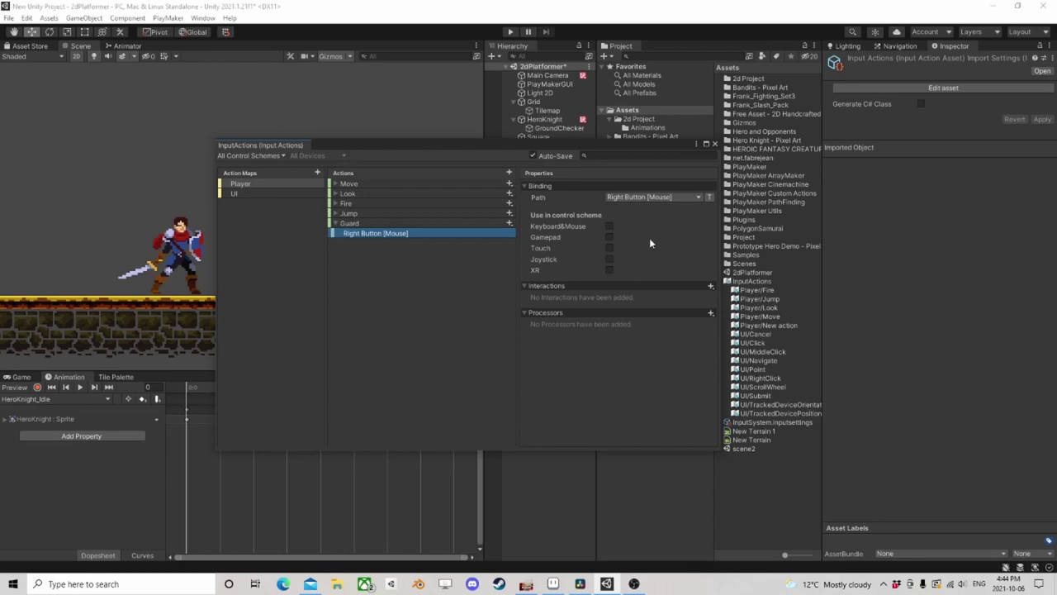
pyautogui.click(336, 223)
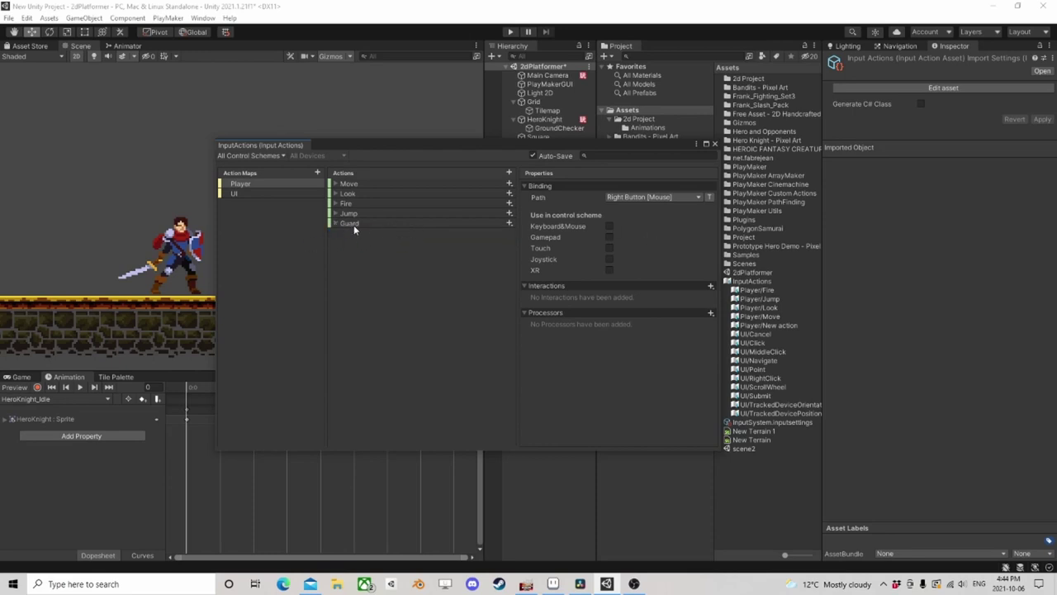
# Close the input actions editor with Auto-Save enabled and check the updated InputActions asset from HeroKnight's Player Input component
pyautogui.click(533, 156)
pyautogui.click(533, 156)
pyautogui.click(716, 143)
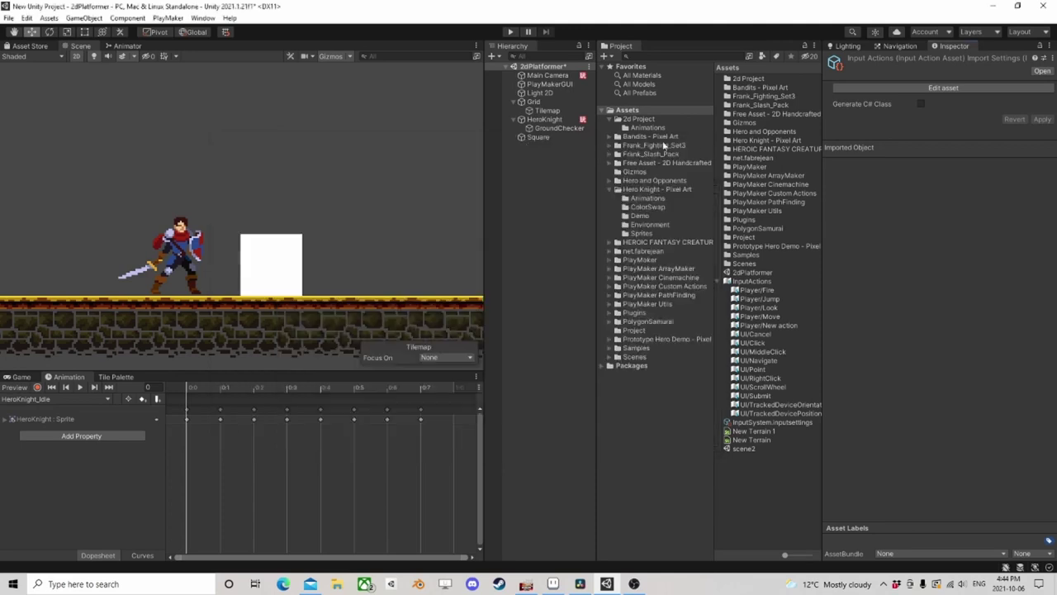
pyautogui.click(546, 120)
pyautogui.scroll(-5, 943, 373)
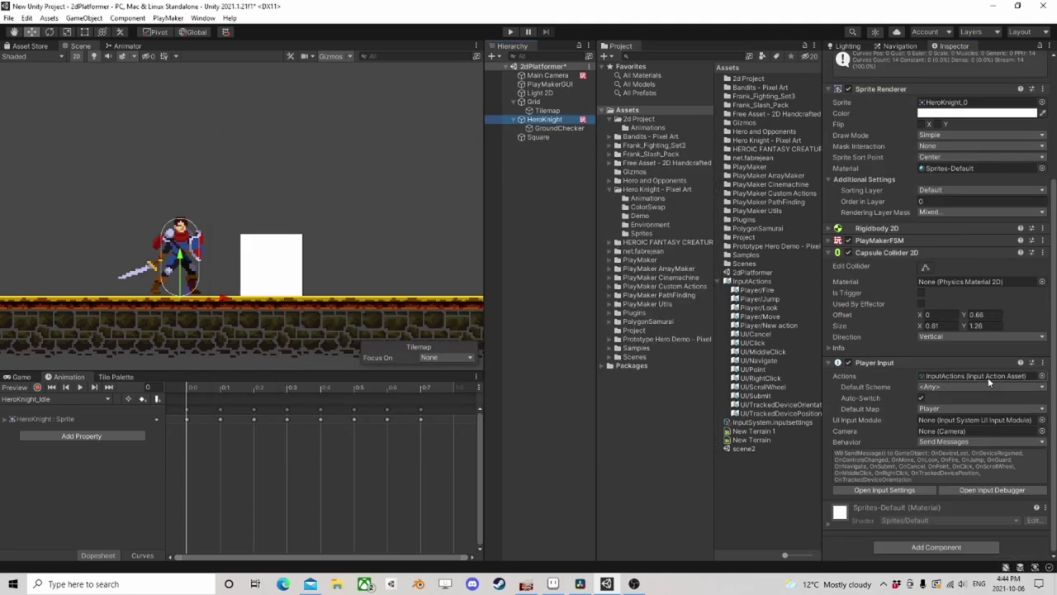
pyautogui.click(970, 376)
pyautogui.click(750, 282)
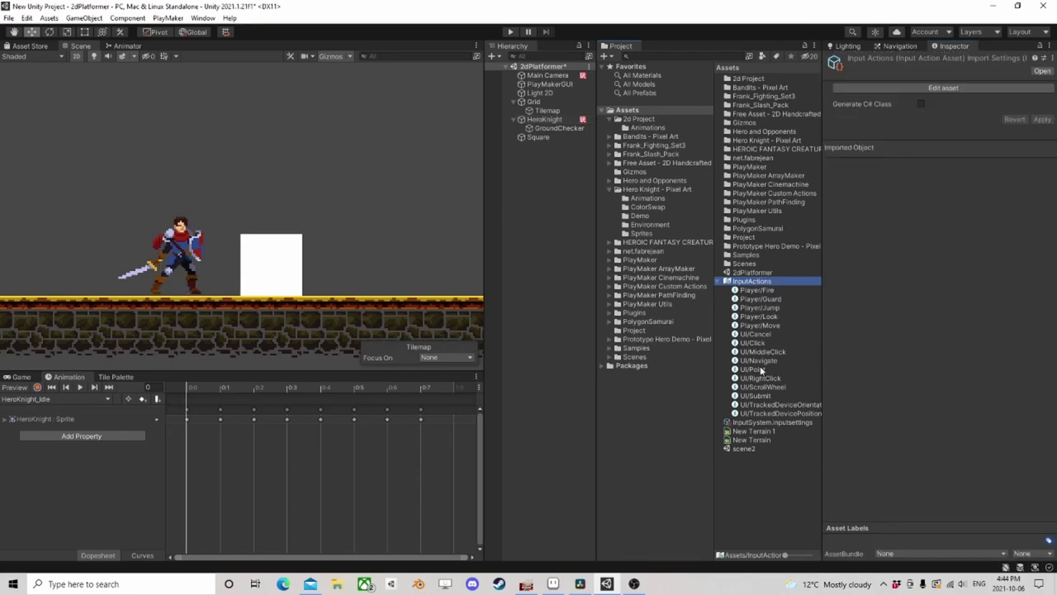
# Add another PlayMakerFSM component to HeroKnight and open its FSM for editing
pyautogui.click(543, 119)
pyautogui.scroll(-5, 948, 240)
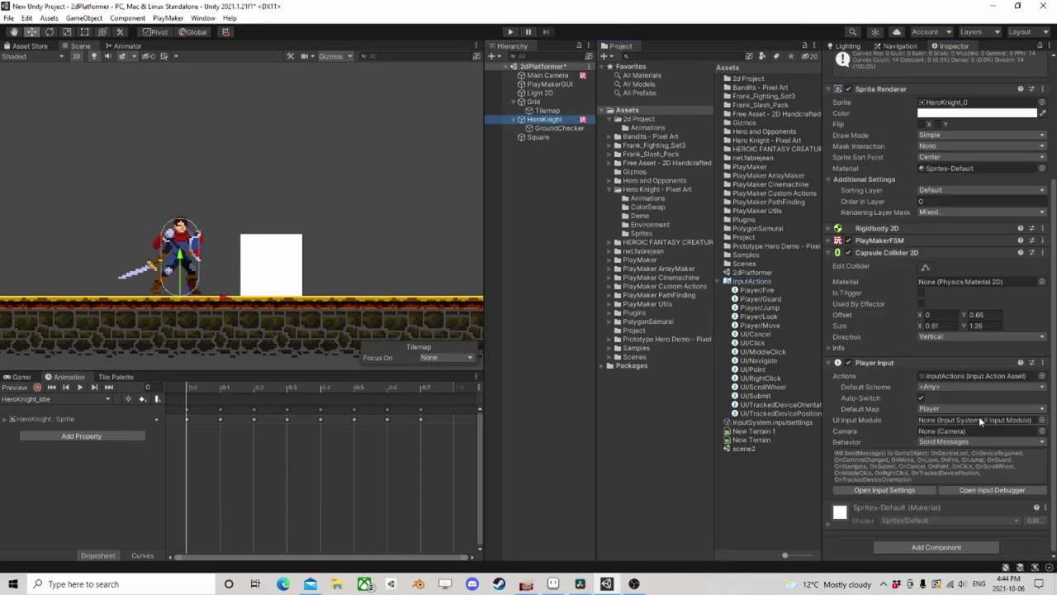
pyautogui.click(915, 547)
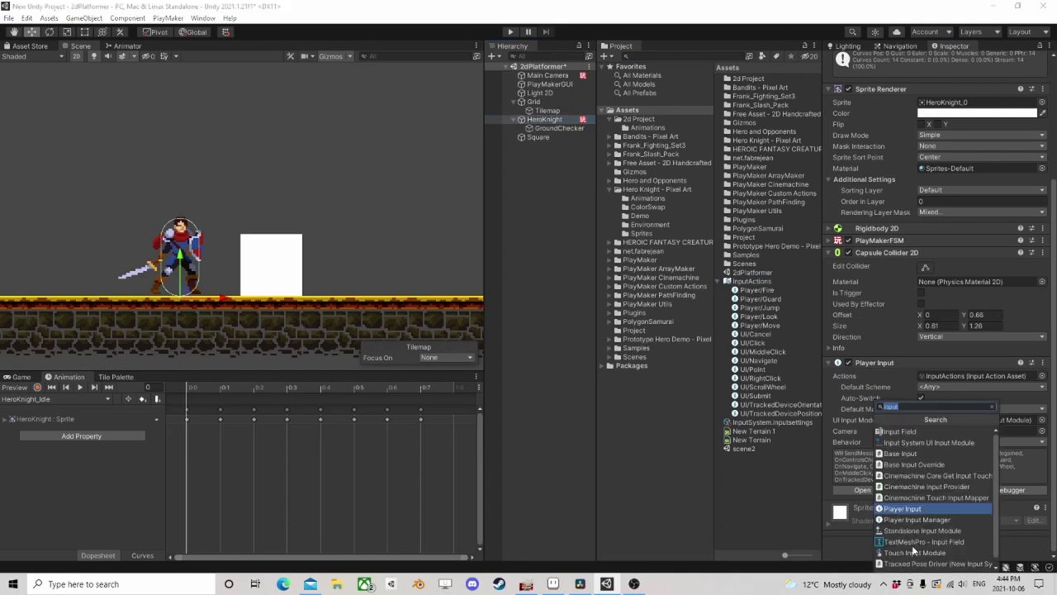
pyautogui.write('fsm')
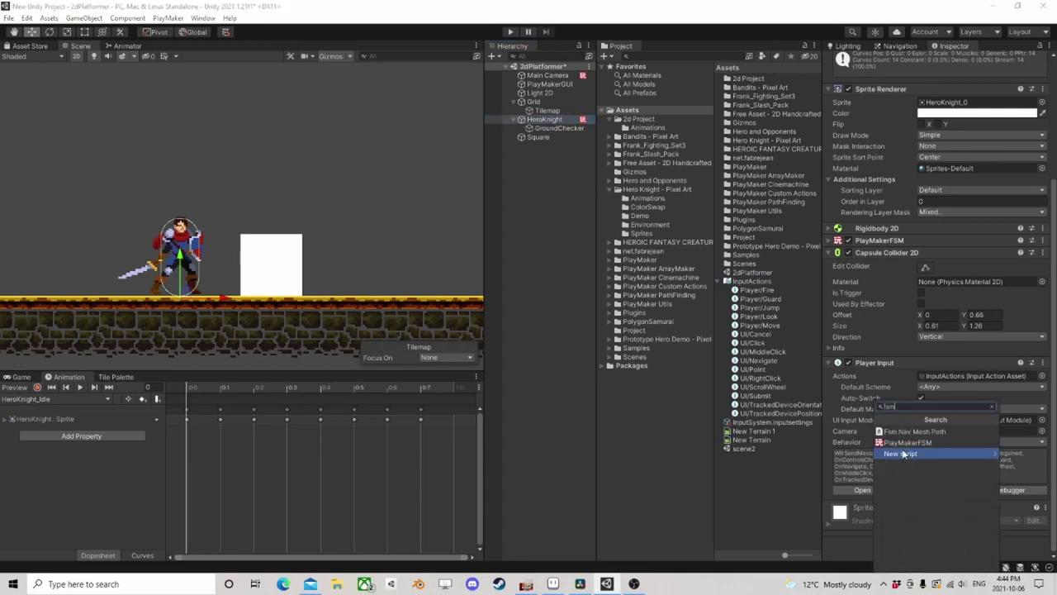
pyautogui.click(920, 449)
pyautogui.scroll(-1, 917, 462)
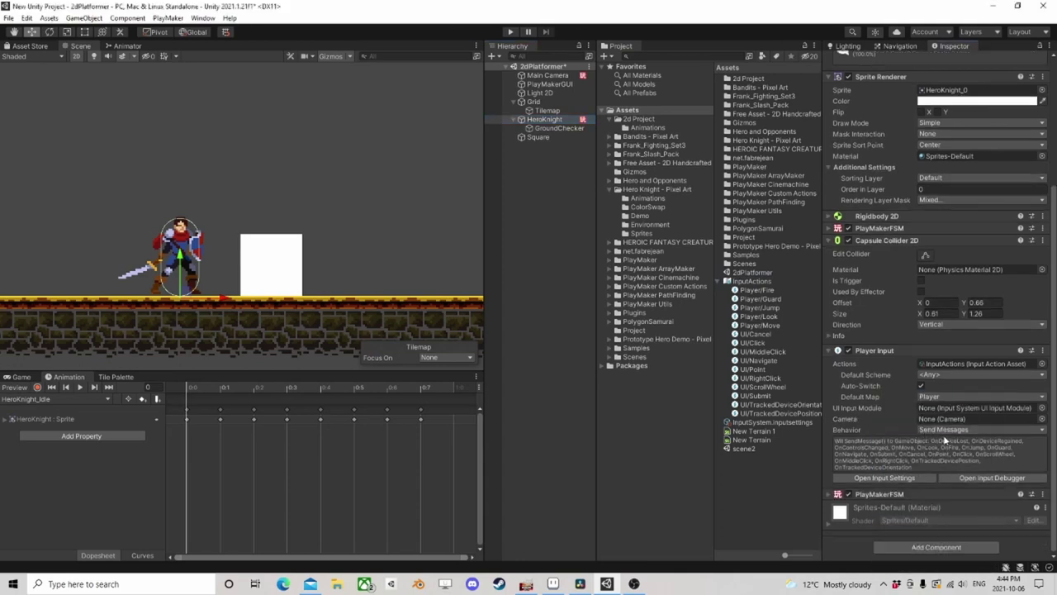
pyautogui.click(902, 496)
pyautogui.click(1032, 508)
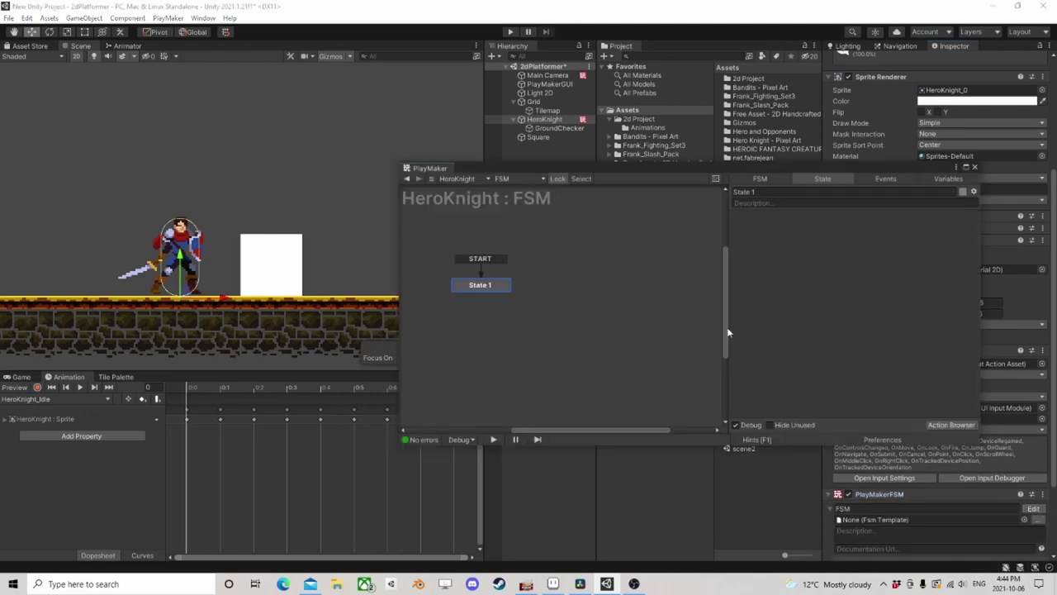
pyautogui.moveTo(550, 170); pyautogui.dragTo(438, 115)
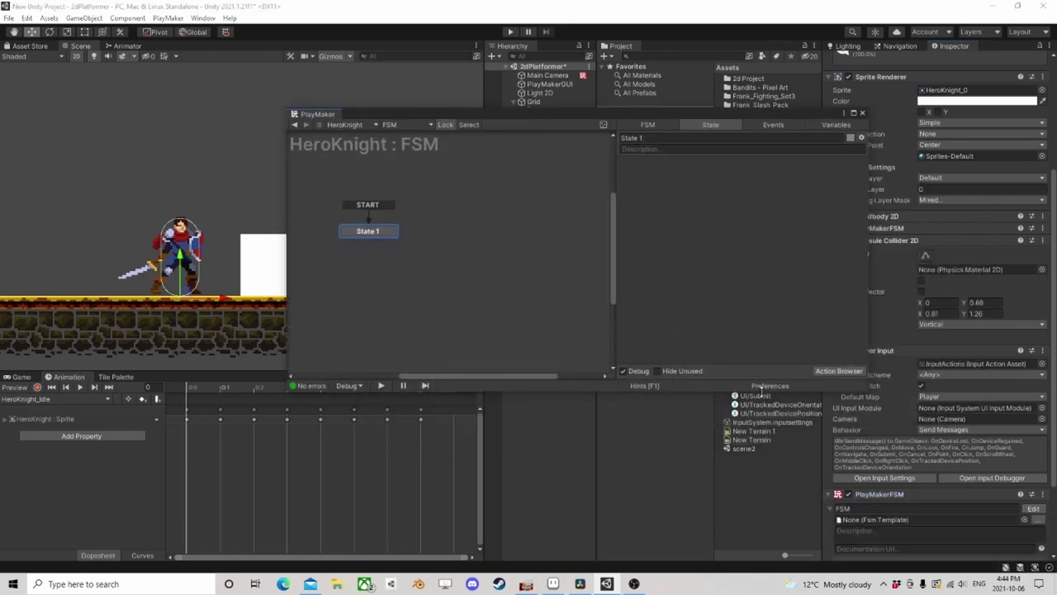
# Add a Player Input Get Vector2 action to State 1 and delete the extra Player Input Get Move Vector action
pyautogui.click(839, 371)
pyautogui.write('get')
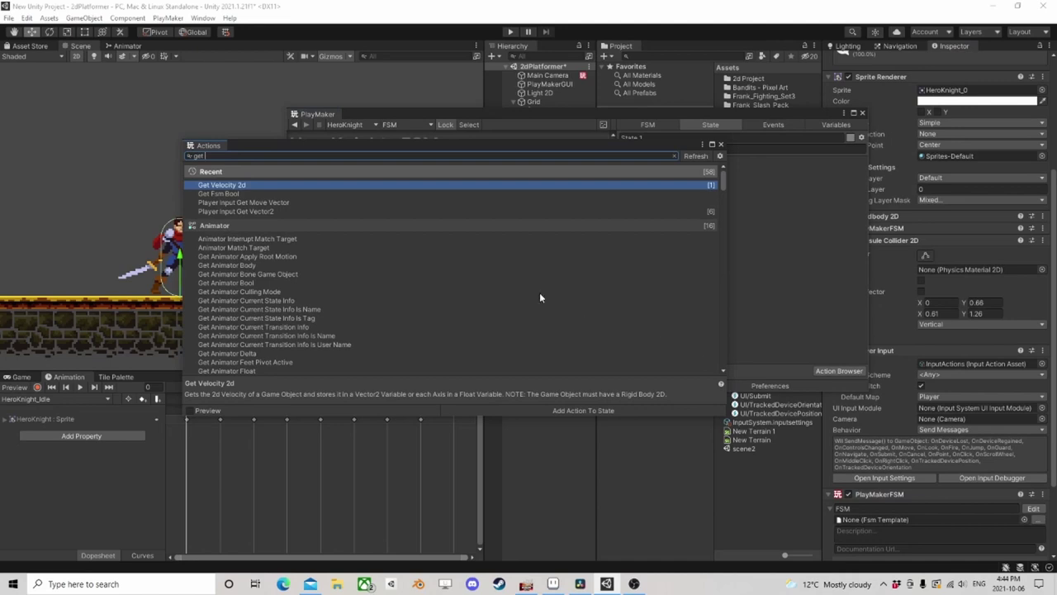
pyautogui.press('BackSpace')
pyautogui.press('BackSpace')
pyautogui.press('BackSpace')
pyautogui.write('inp')
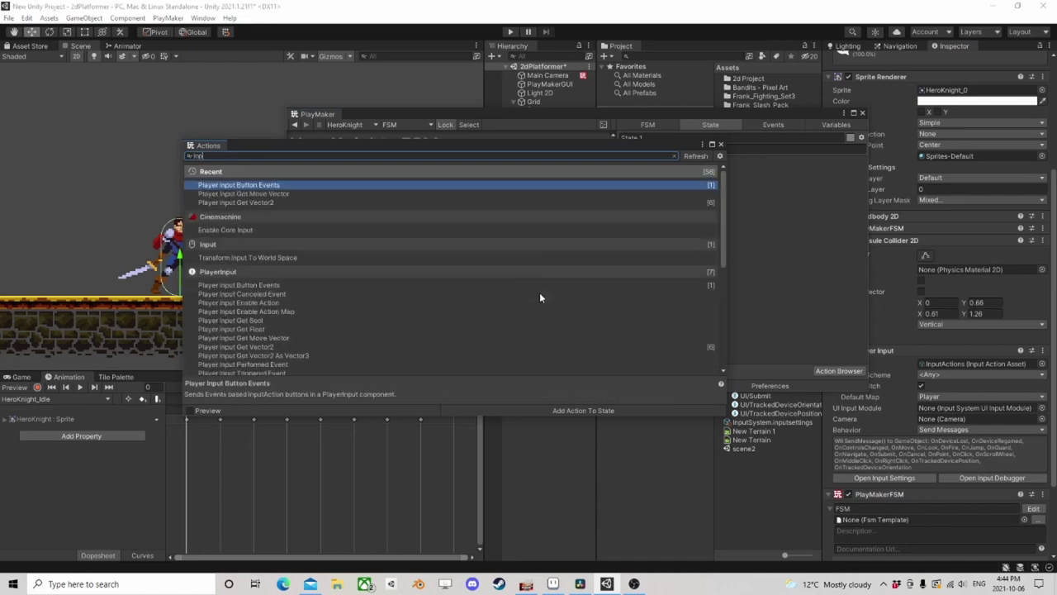
pyautogui.write('ut')
pyautogui.press('Down')
pyautogui.press('Return')
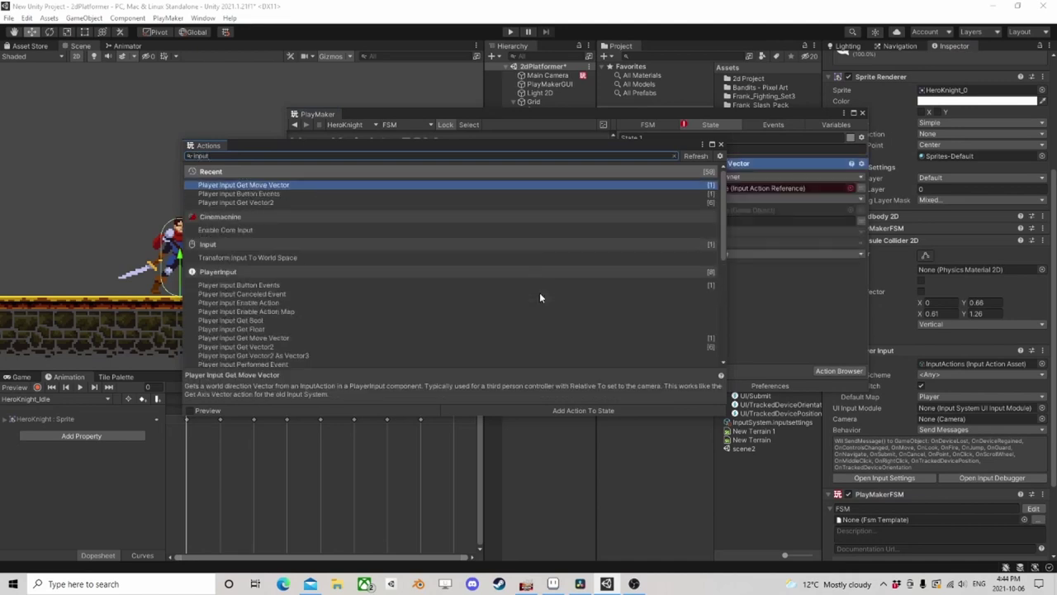
pyautogui.doubleClick(265, 202)
pyautogui.click(720, 145)
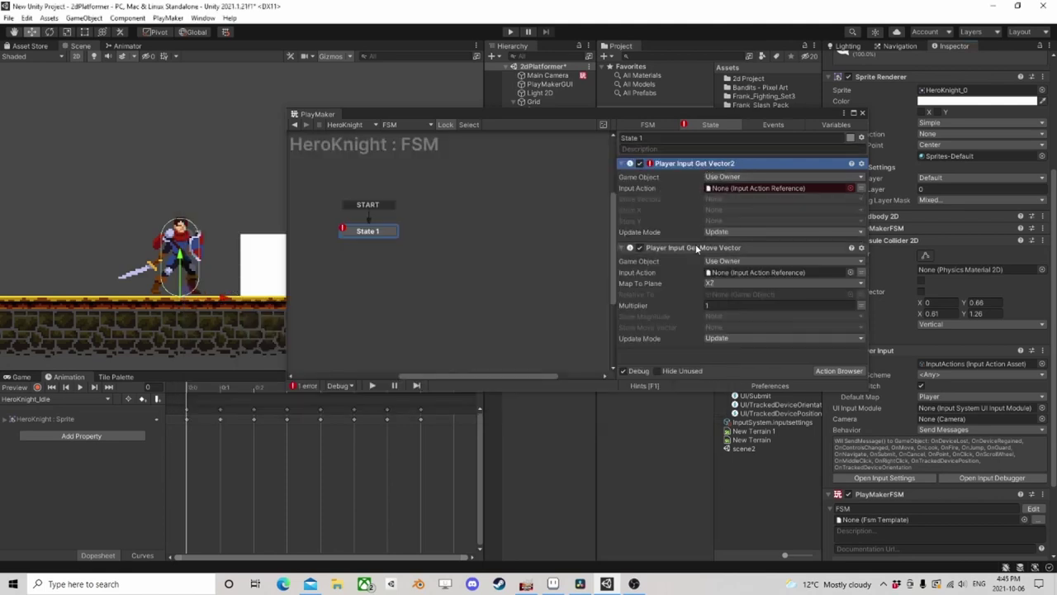
pyautogui.click(694, 249)
pyautogui.press('Delete')
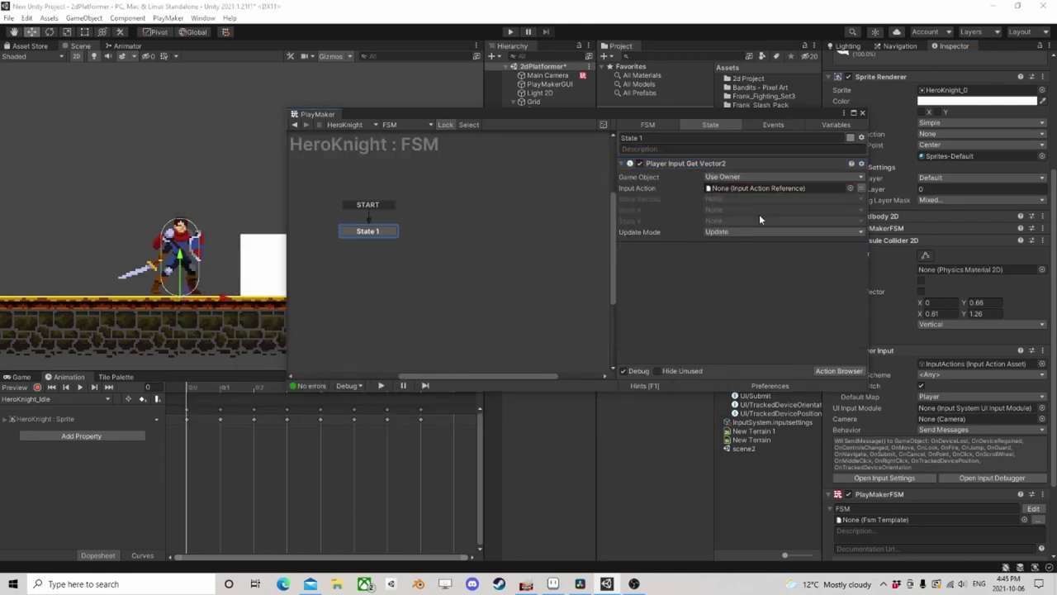
# Set the Get Vector2 action's input to Player/Move and store its X value in a new variable named X
pyautogui.click(852, 188)
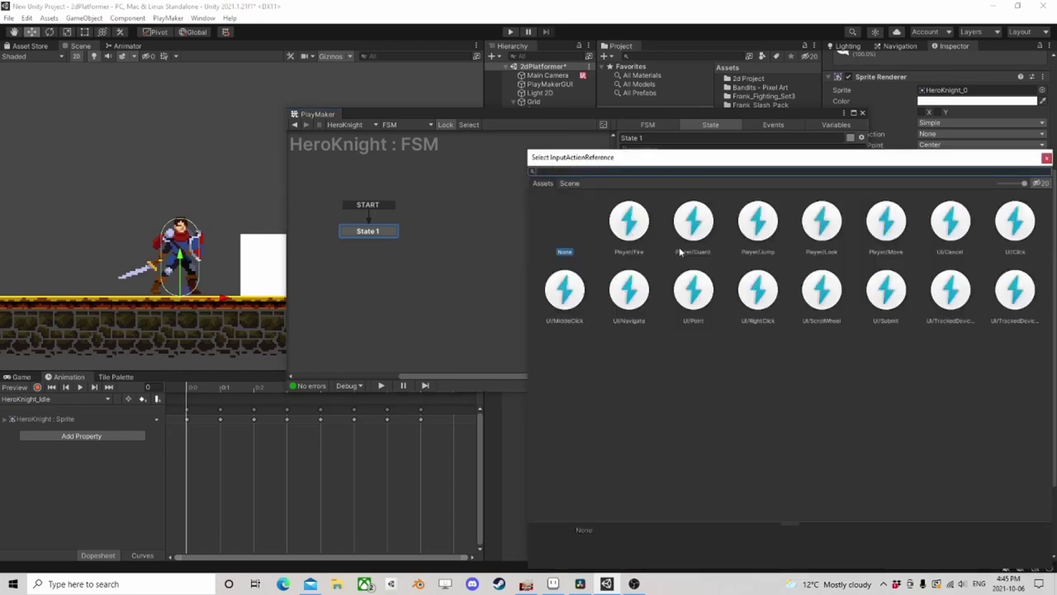
pyautogui.click(886, 221)
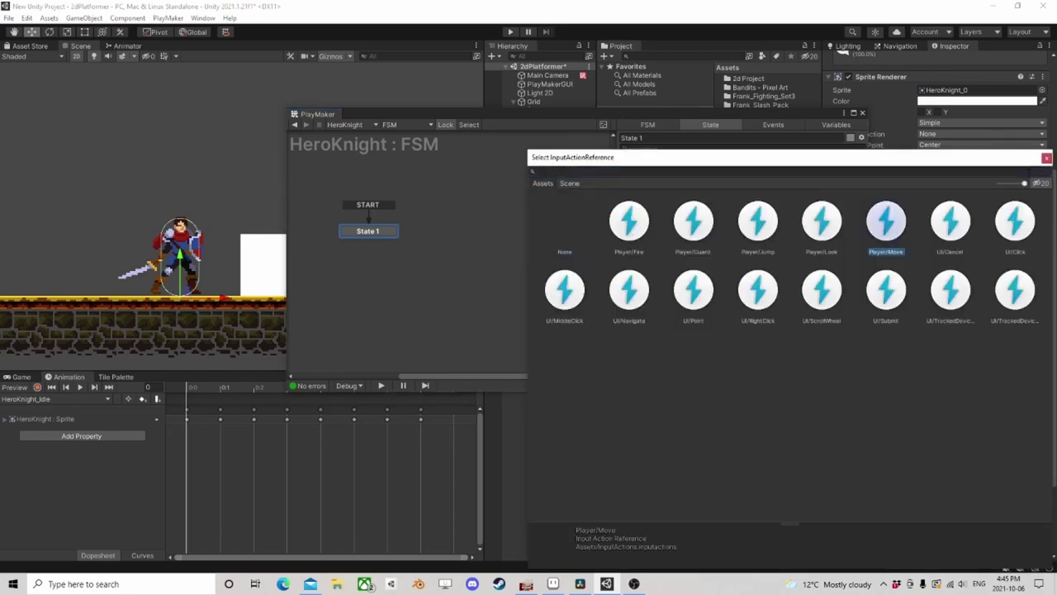
pyautogui.click(1047, 158)
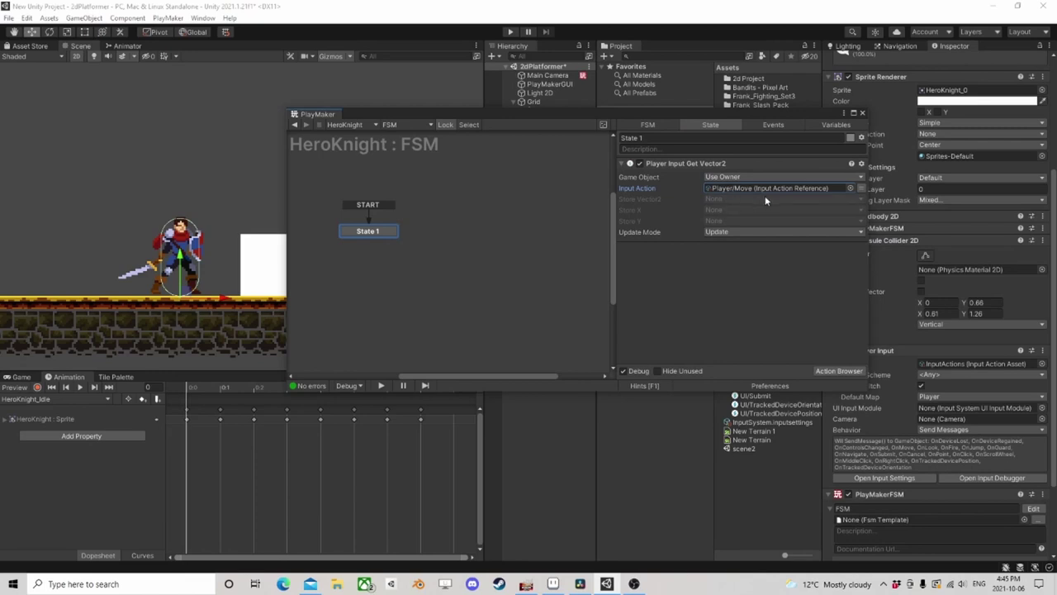
pyautogui.click(734, 207)
pyautogui.click(741, 238)
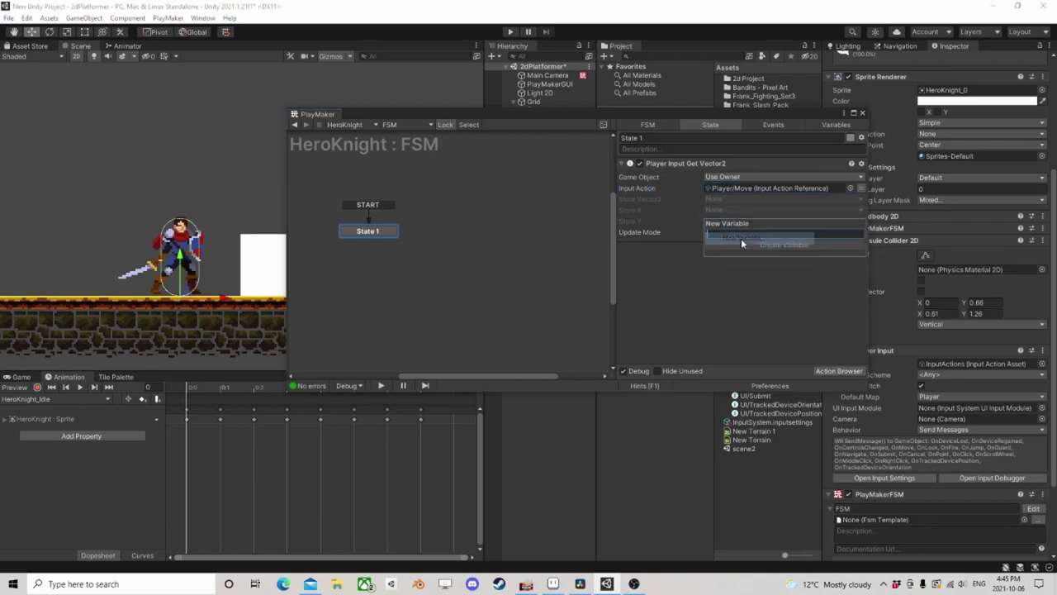
pyautogui.write('X')
pyautogui.press('Return')
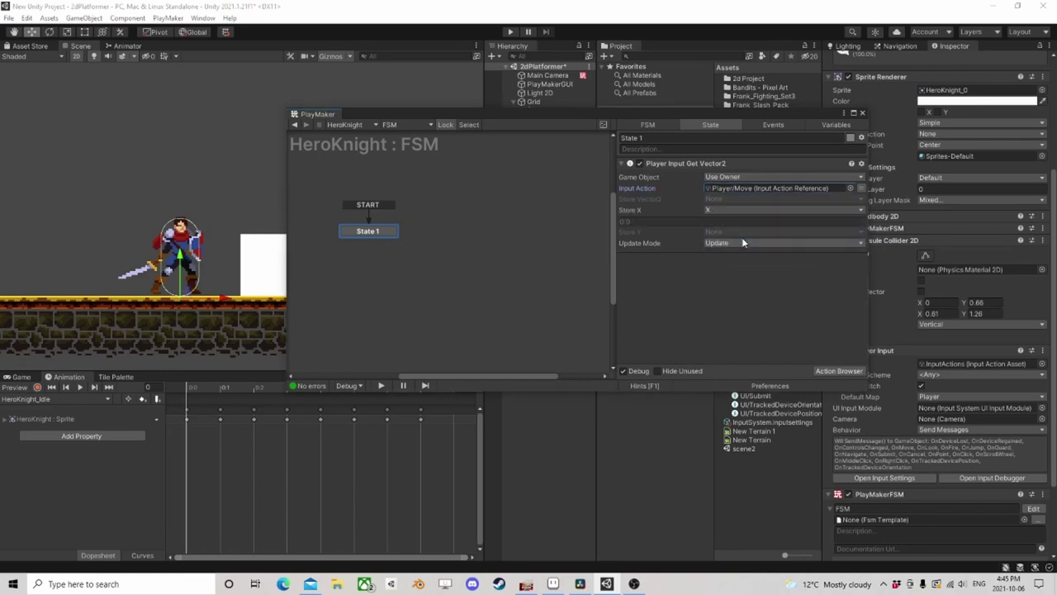
# Add a Float Multiply action to State 1 of HeroKnight's new FSM
pyautogui.click(862, 371)
pyautogui.write('float')
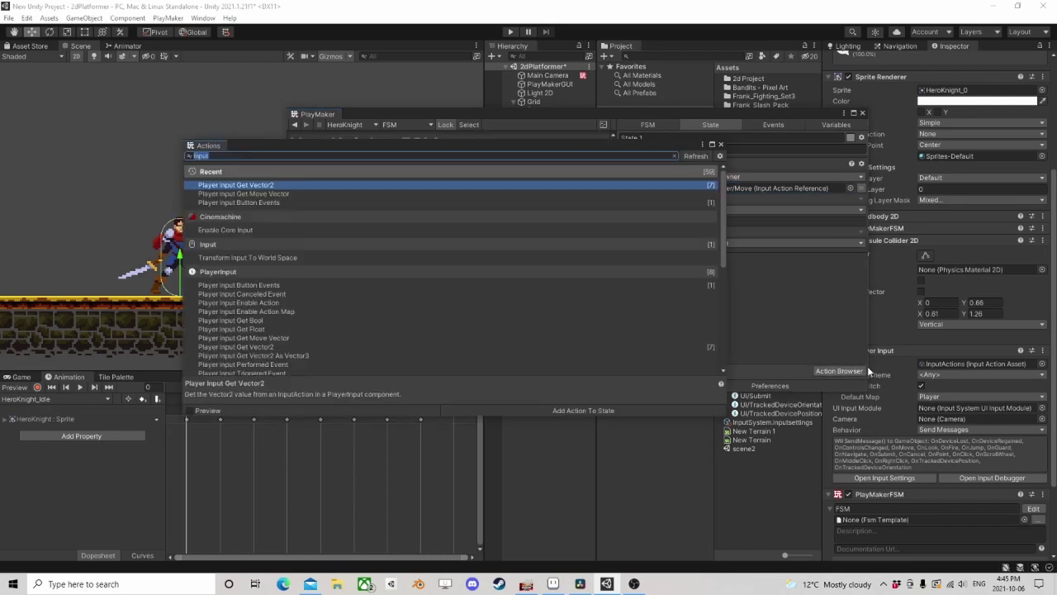
pyautogui.write(' mul')
pyautogui.press('Return')
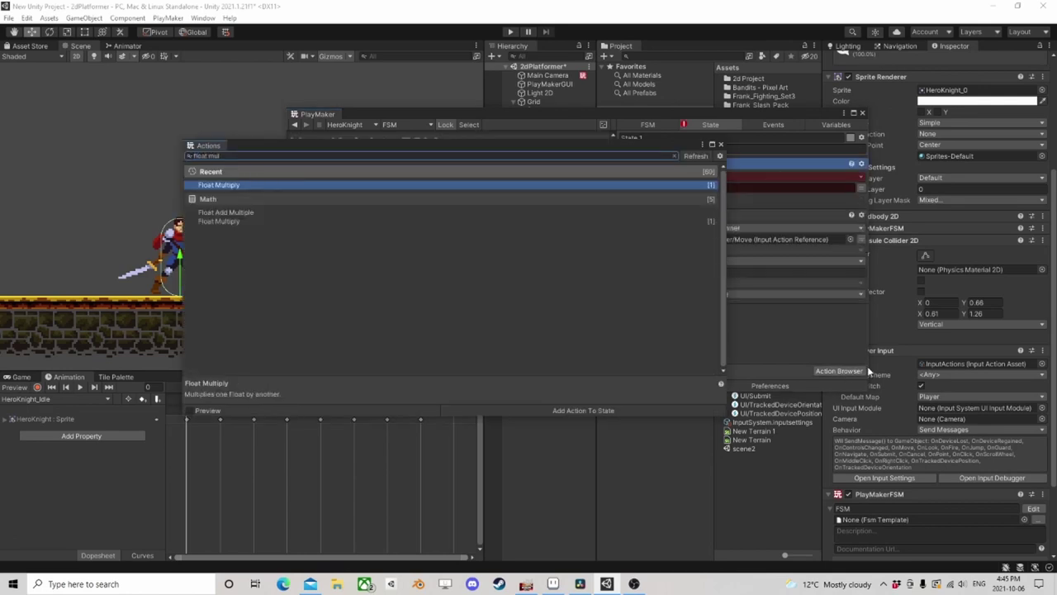
pyautogui.click(720, 145)
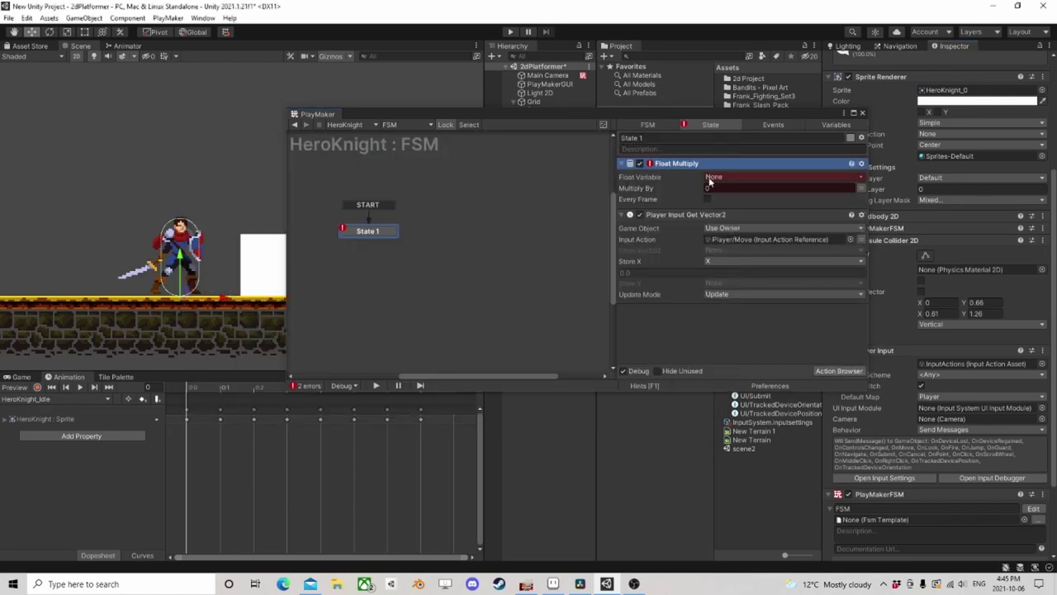
# Make Float Multiply multiply variable X by 6 every frame, and place it after the Get Vector2 action
pyautogui.click(743, 177)
pyautogui.click(727, 201)
pyautogui.click(722, 199)
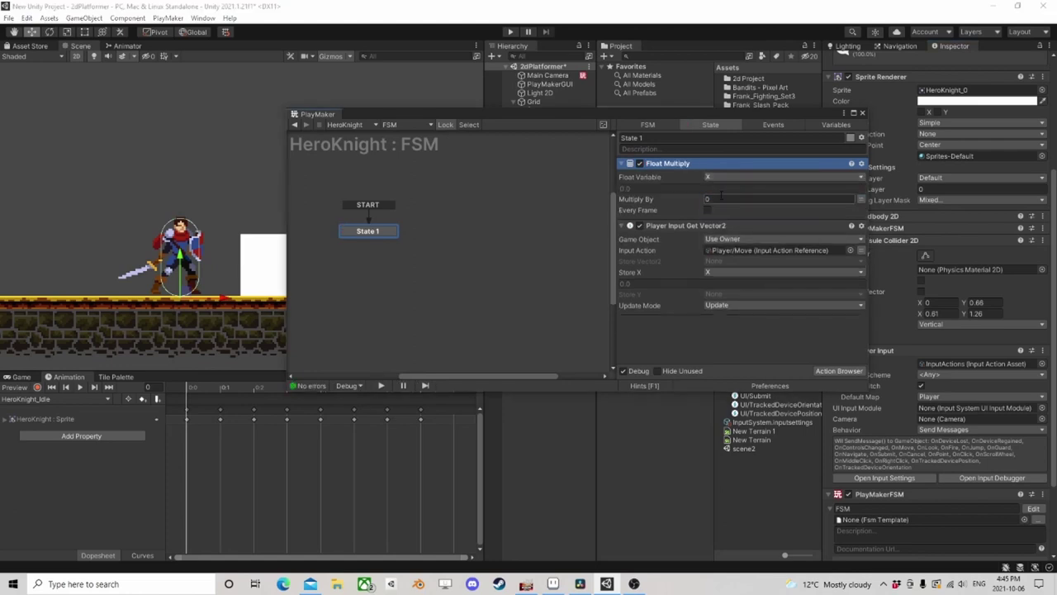
pyautogui.write('6')
pyautogui.click(707, 210)
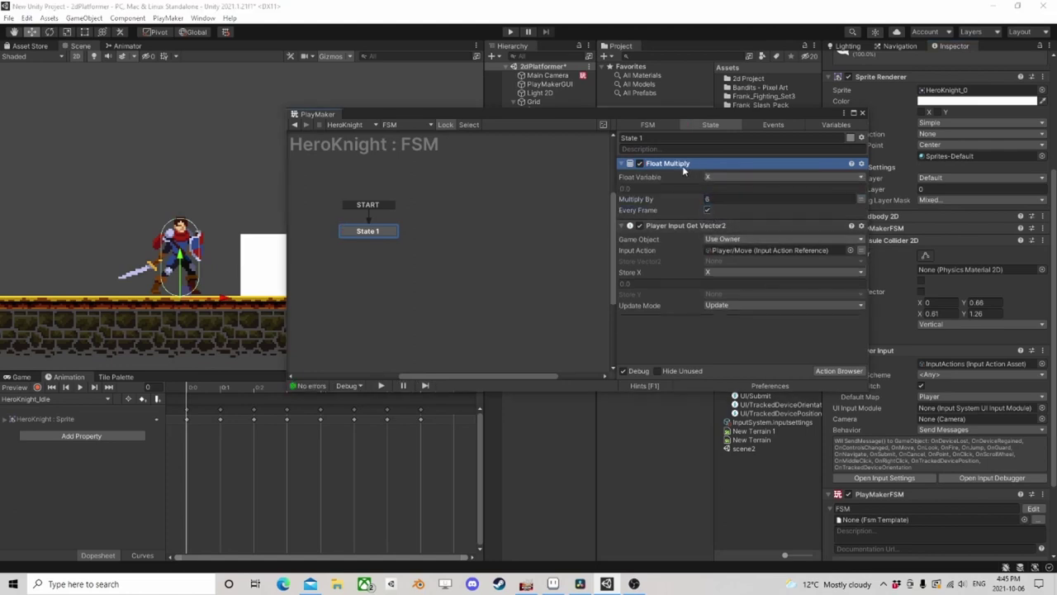
pyautogui.moveTo(685, 169); pyautogui.dragTo(710, 314)
# Add a Set Velocity 2d action to State 1 and place it after Float Multiply
pyautogui.click(829, 370)
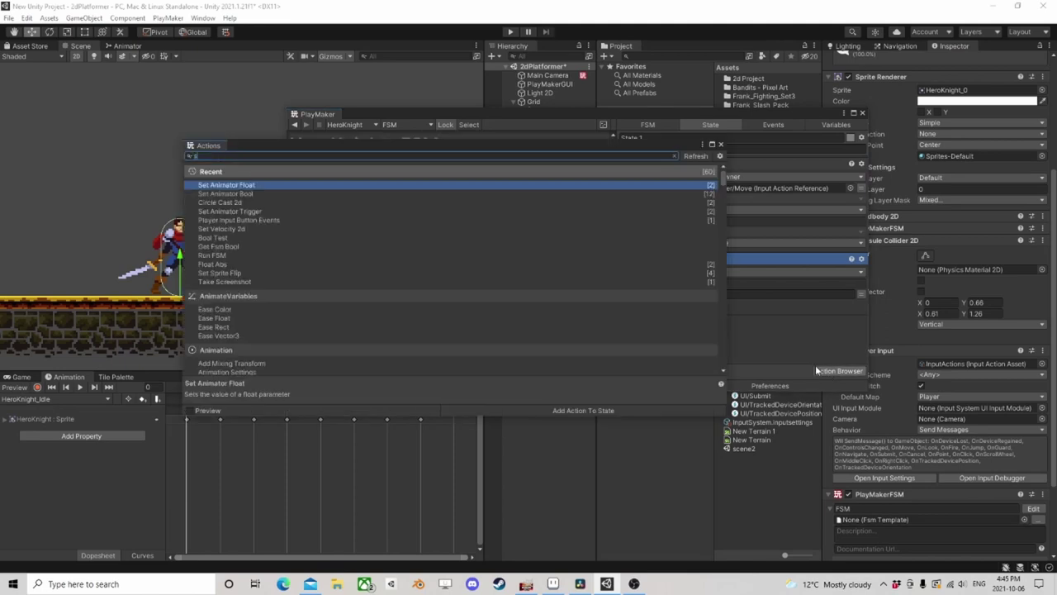
pyautogui.write('set vel')
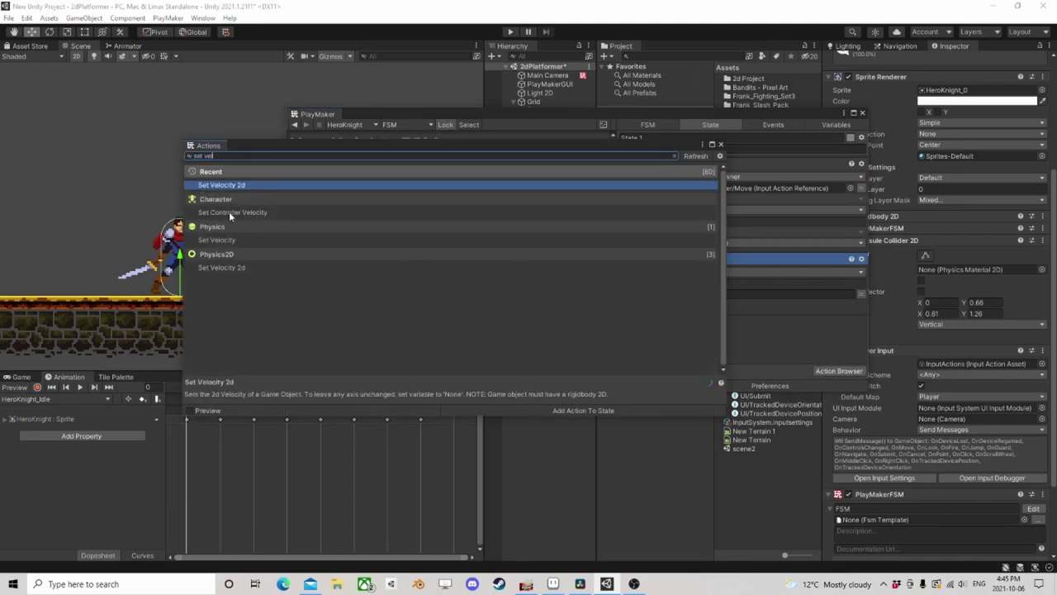
pyautogui.doubleClick(238, 185)
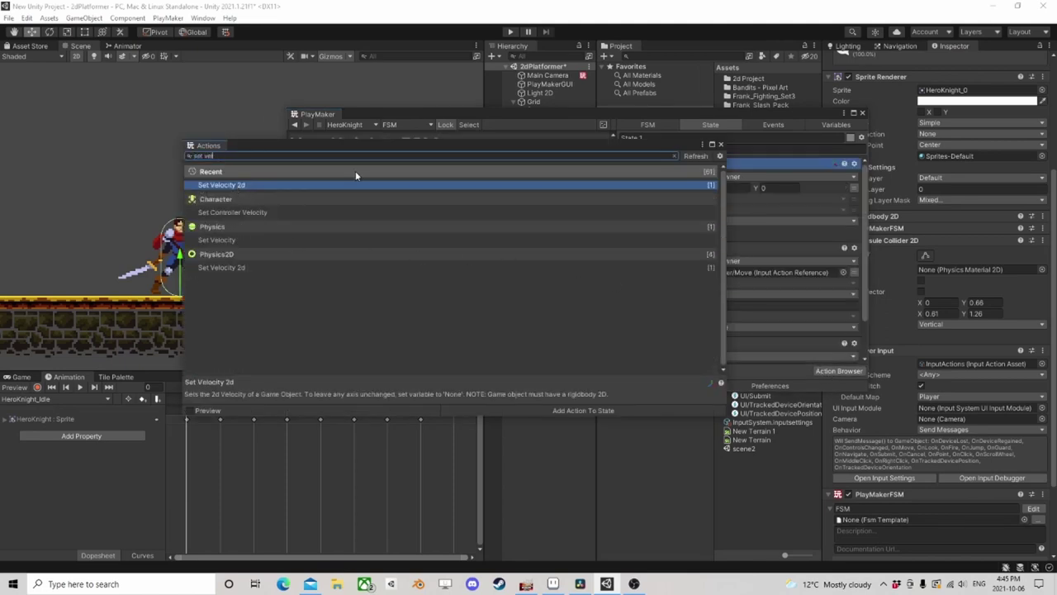
pyautogui.click(721, 145)
pyautogui.moveTo(672, 167); pyautogui.dragTo(702, 354)
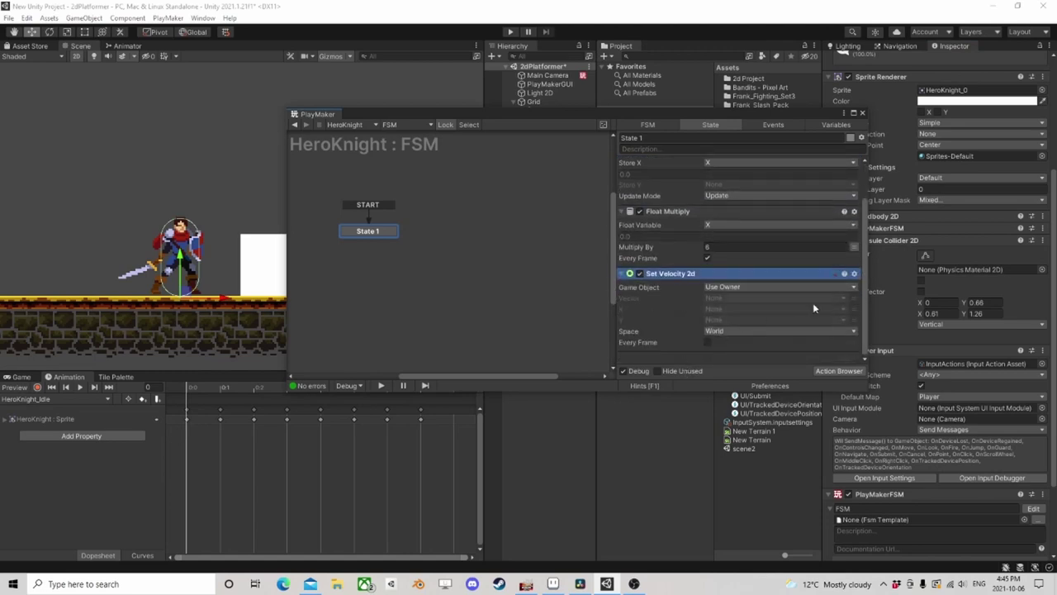
# Assign variable X to the Set Velocity 2d action's X and enable Every Frame
pyautogui.click(729, 308)
pyautogui.click(711, 328)
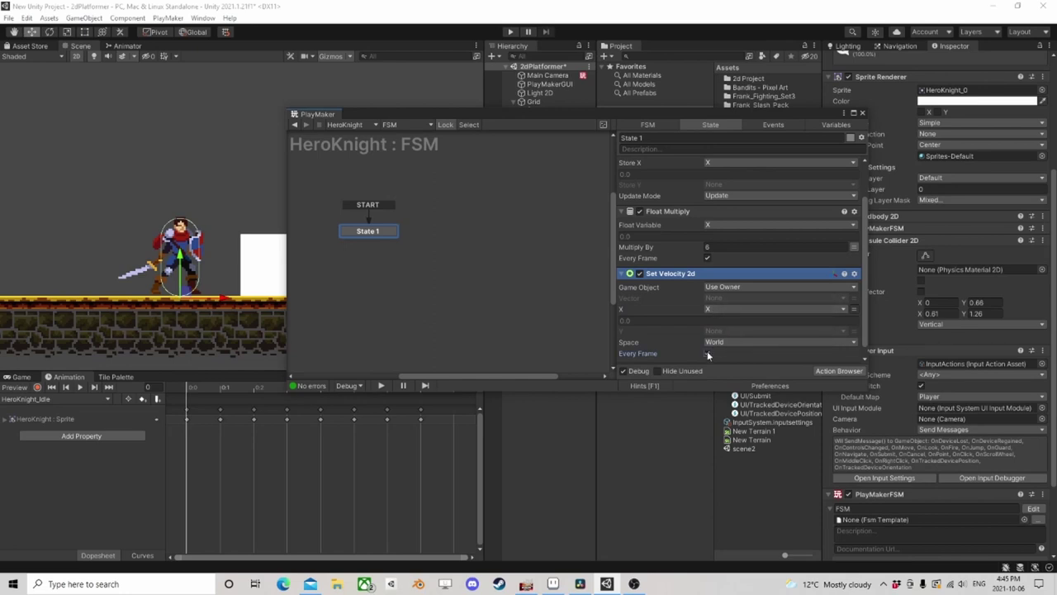
pyautogui.click(708, 353)
# Playtest the scene by moving HeroKnight back and forth horizontally, and end play mode
pyautogui.click(509, 33)
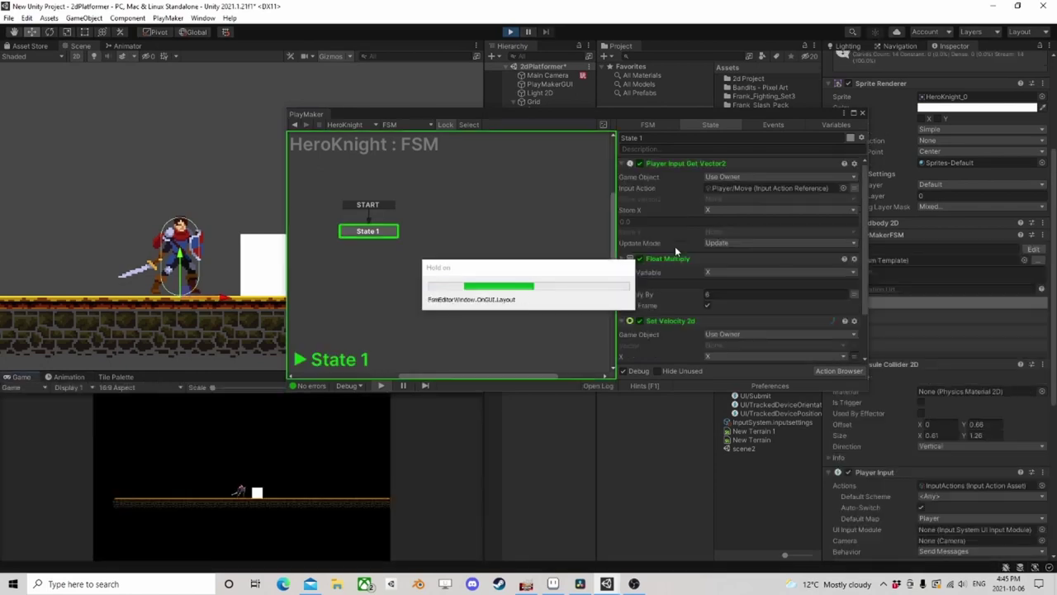
pyautogui.press('a')
pyautogui.press('d')
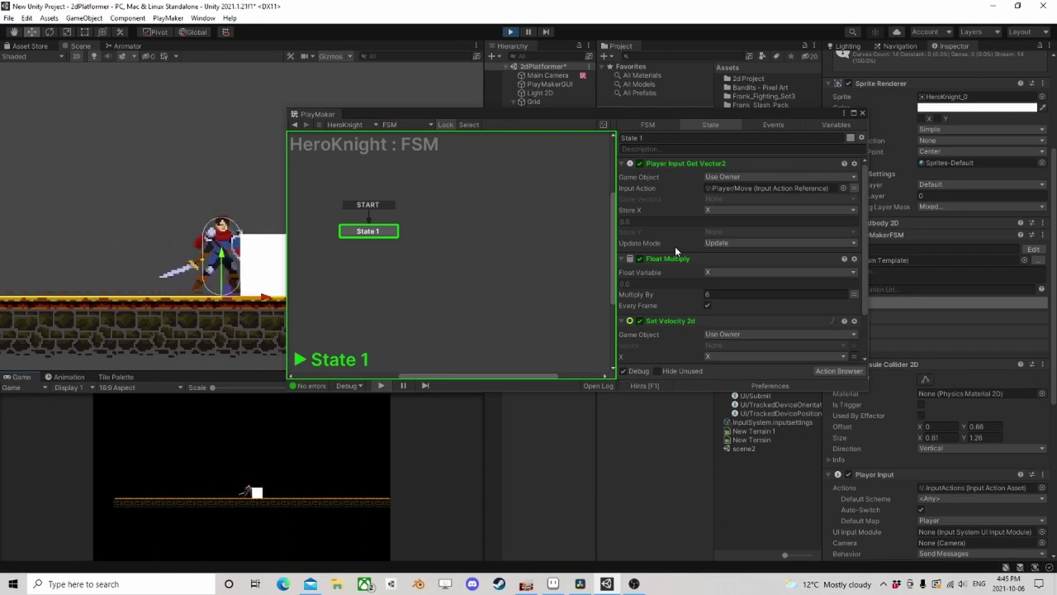
pyautogui.press('a')
pyautogui.press('d')
pyautogui.press('a')
pyautogui.press('d')
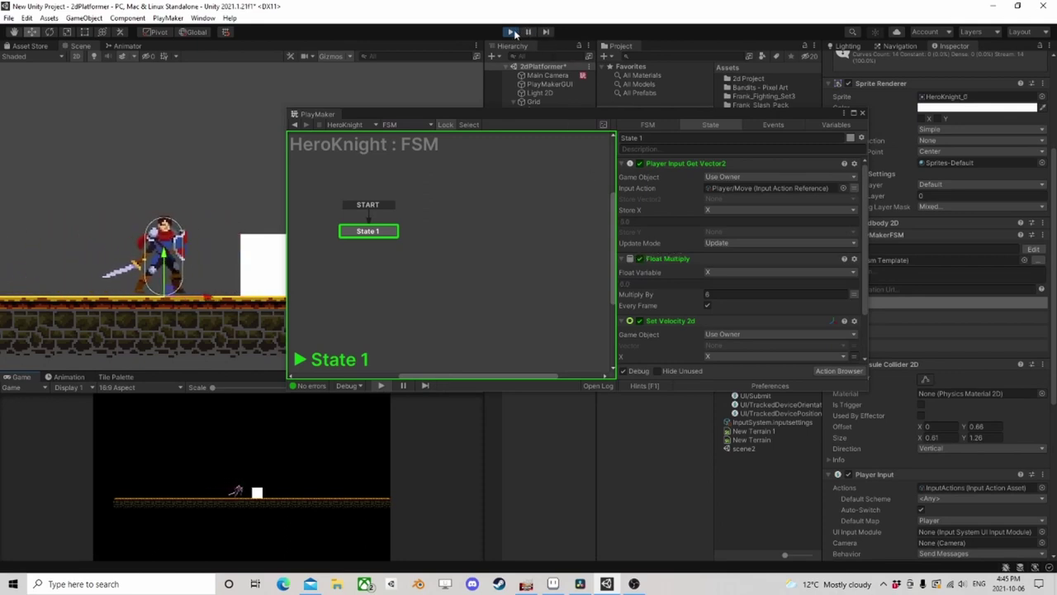
# Set Float Multiply's Multiply By value to 4 and review the state's action settings
pyautogui.click(714, 295)
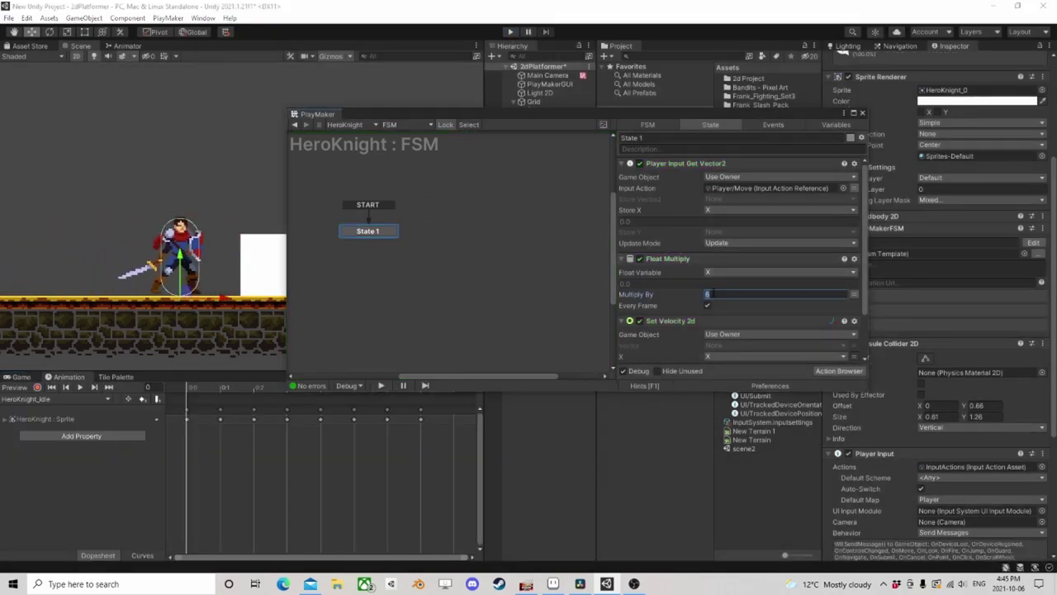
pyautogui.write('4')
pyautogui.scroll(-3, 724, 287)
pyautogui.scroll(3, 716, 284)
pyautogui.scroll(-3, 716, 284)
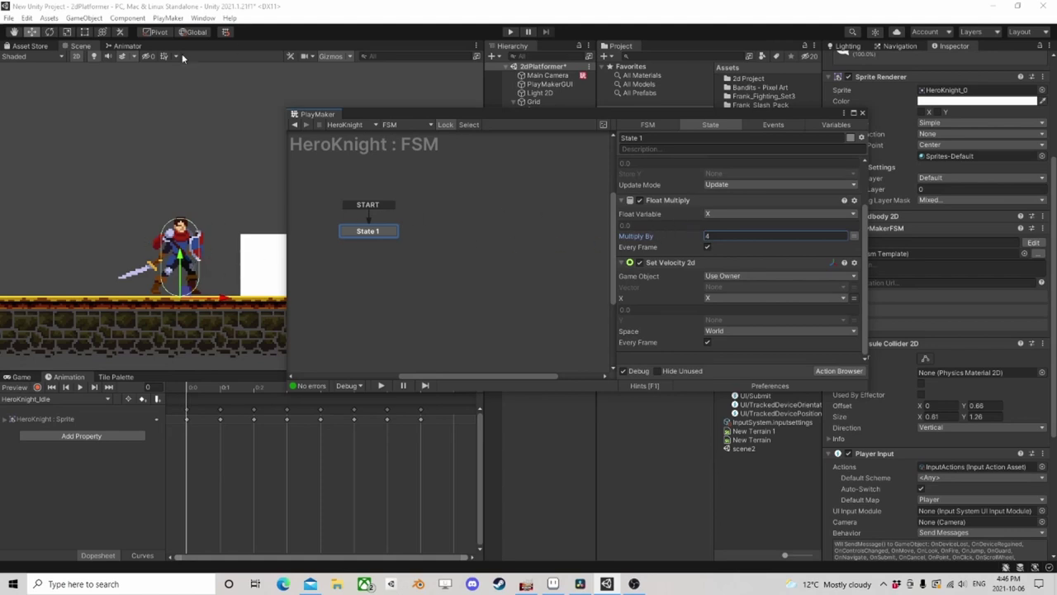
# Check the Animator's parameters, return to the scene view and add a Float Abs action to State 1
pyautogui.click(127, 47)
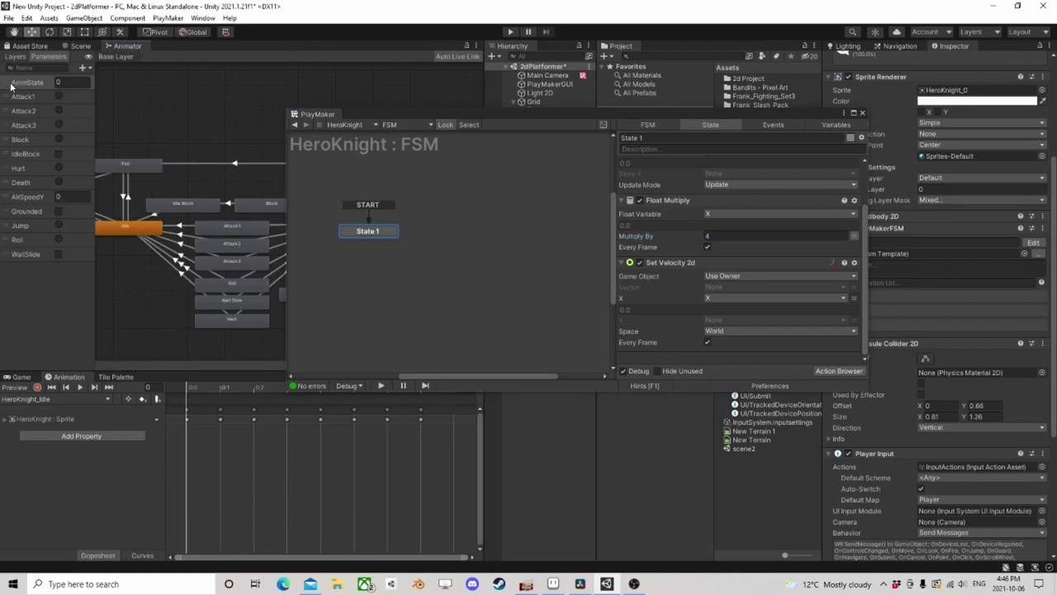
pyautogui.click(81, 46)
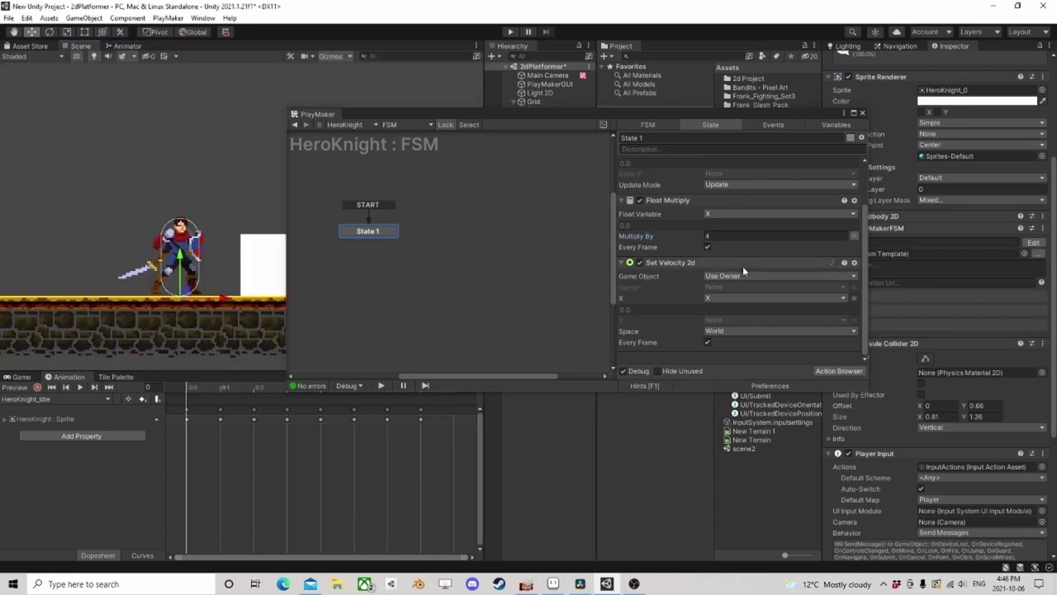
pyautogui.click(830, 371)
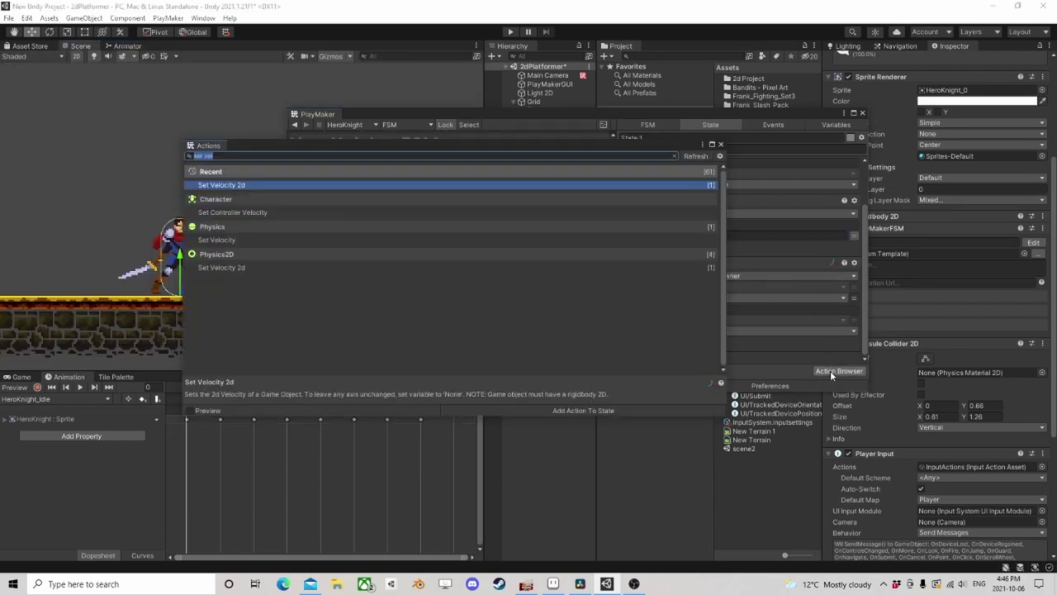
pyautogui.write('a')
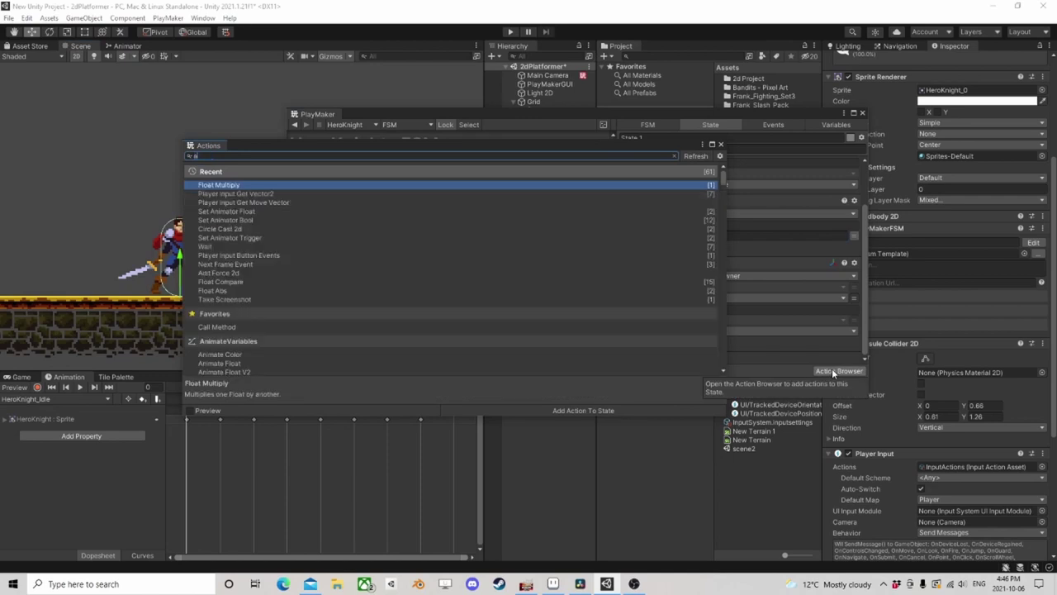
pyautogui.write('bs')
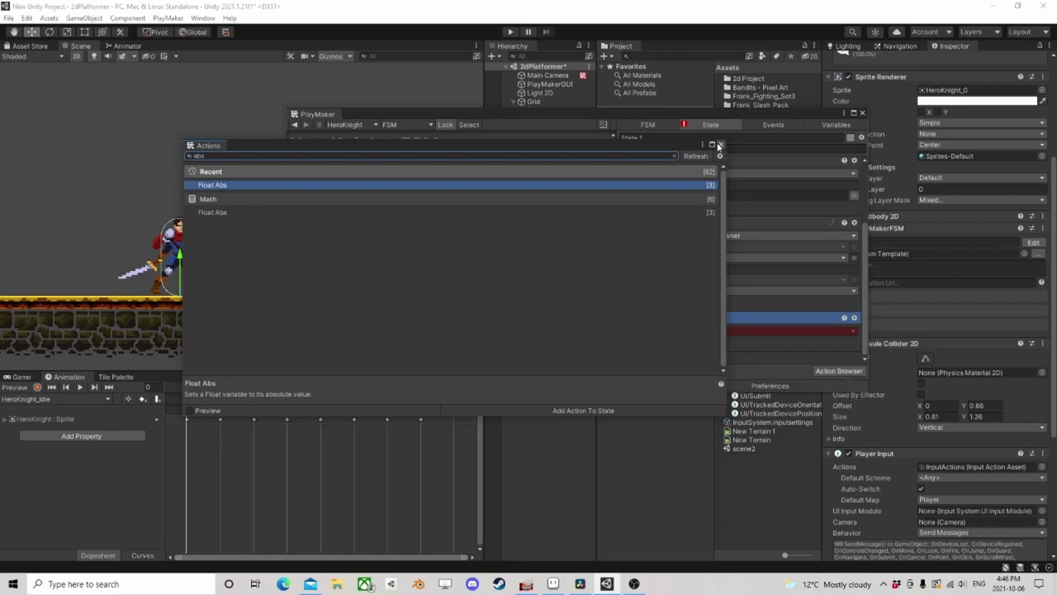
pyautogui.click(721, 144)
# Assign variable X to Float Abs, enable Every Frame and review the state's action order
pyautogui.click(729, 330)
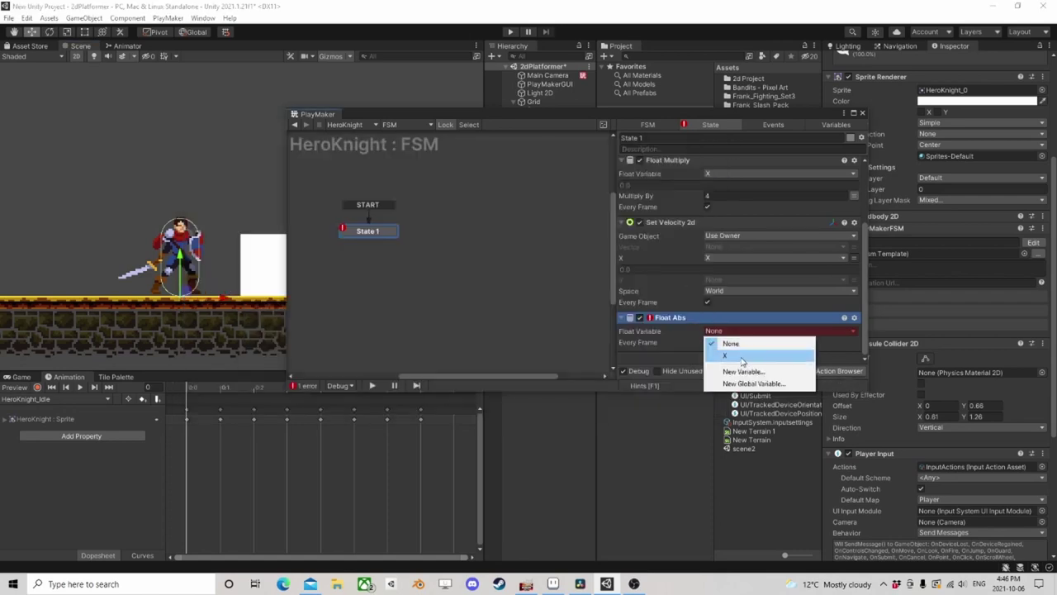
pyautogui.click(709, 347)
pyautogui.click(706, 353)
pyautogui.scroll(-1, 731, 343)
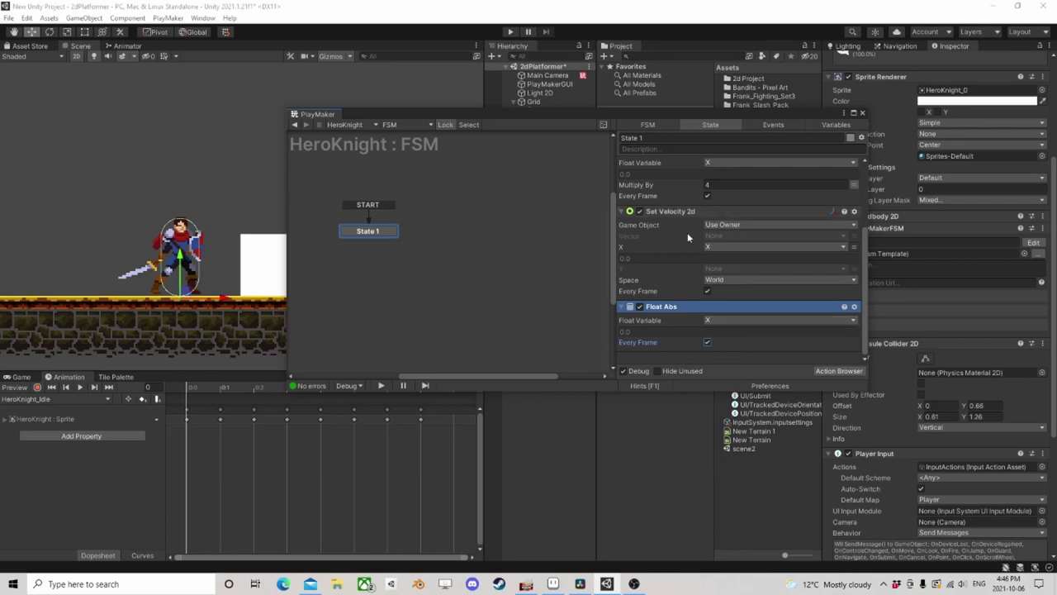
pyautogui.scroll(2, 687, 232)
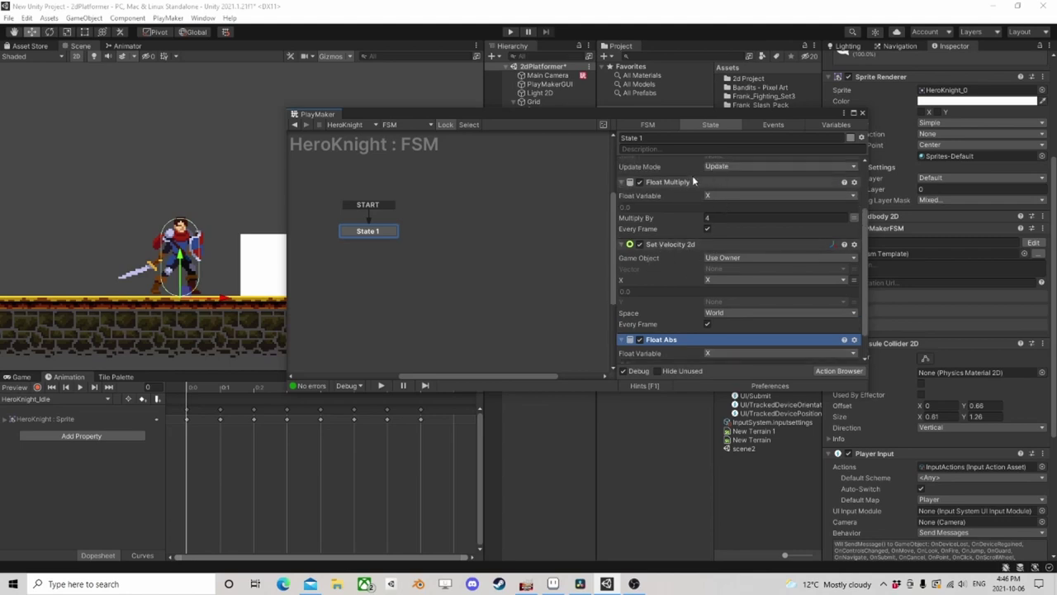
pyautogui.scroll(-2, 665, 247)
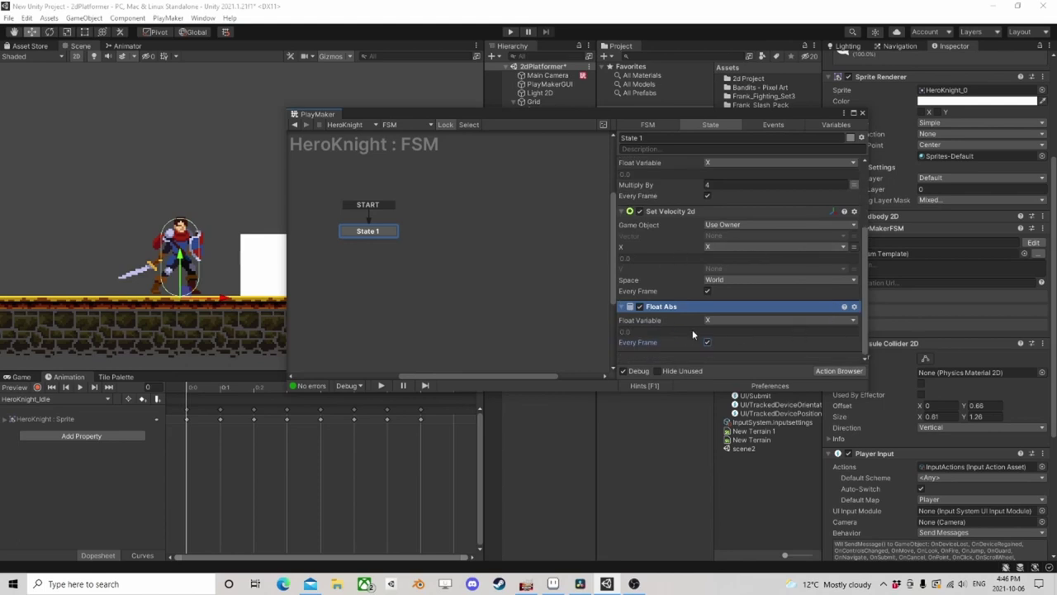
# Add a Set Animator Float action to State 1 and place it after Float Abs
pyautogui.click(829, 369)
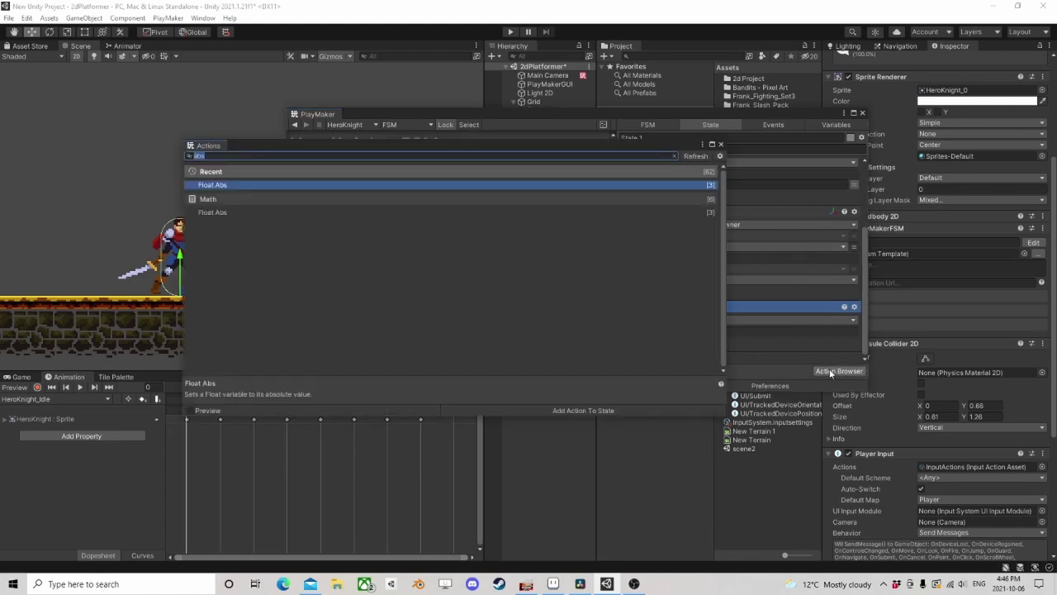
pyautogui.write('set')
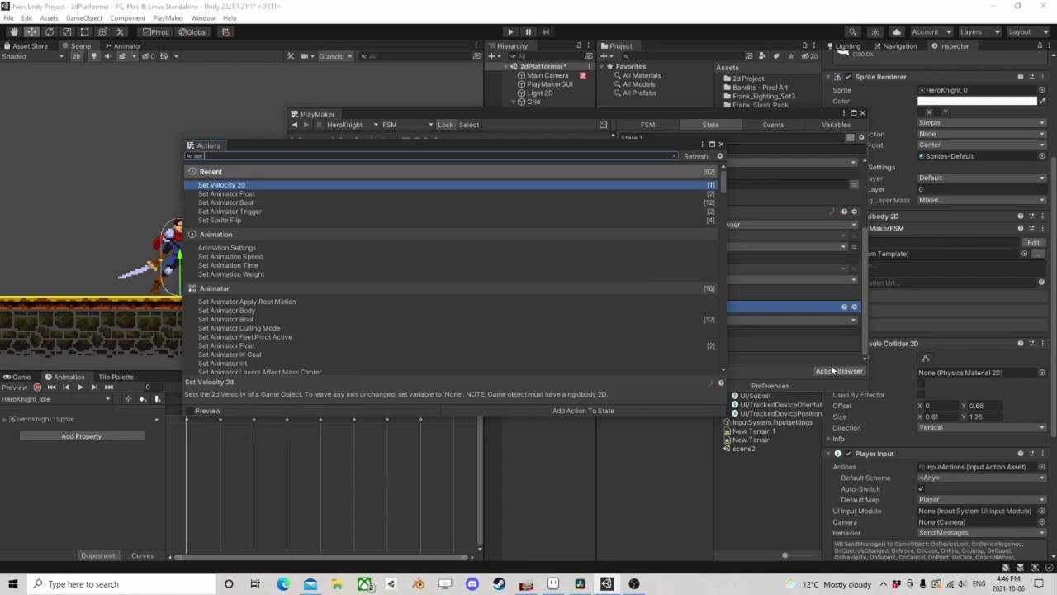
pyautogui.write(' animator')
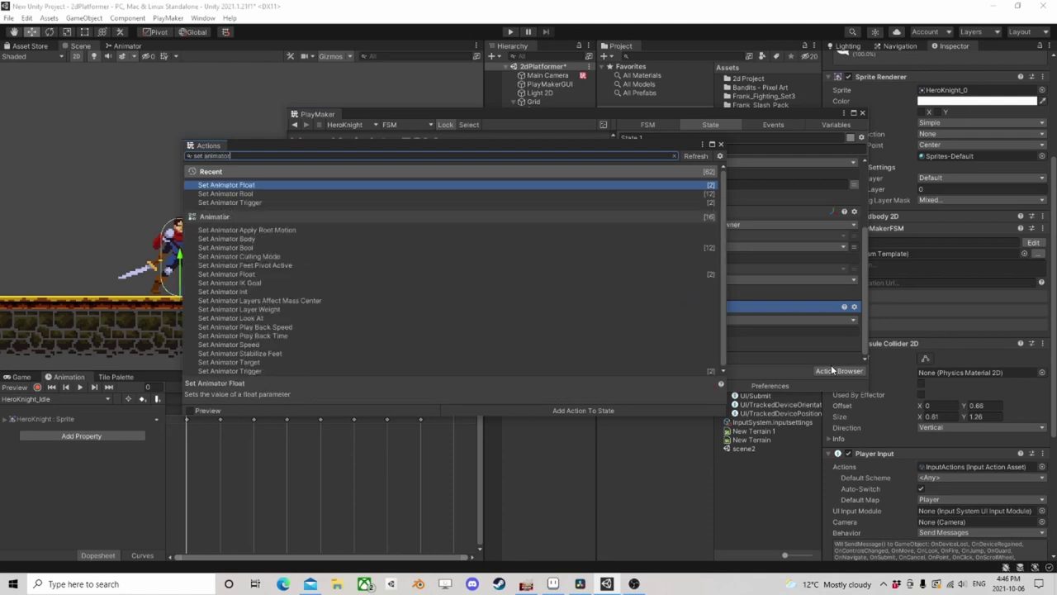
pyautogui.click(721, 144)
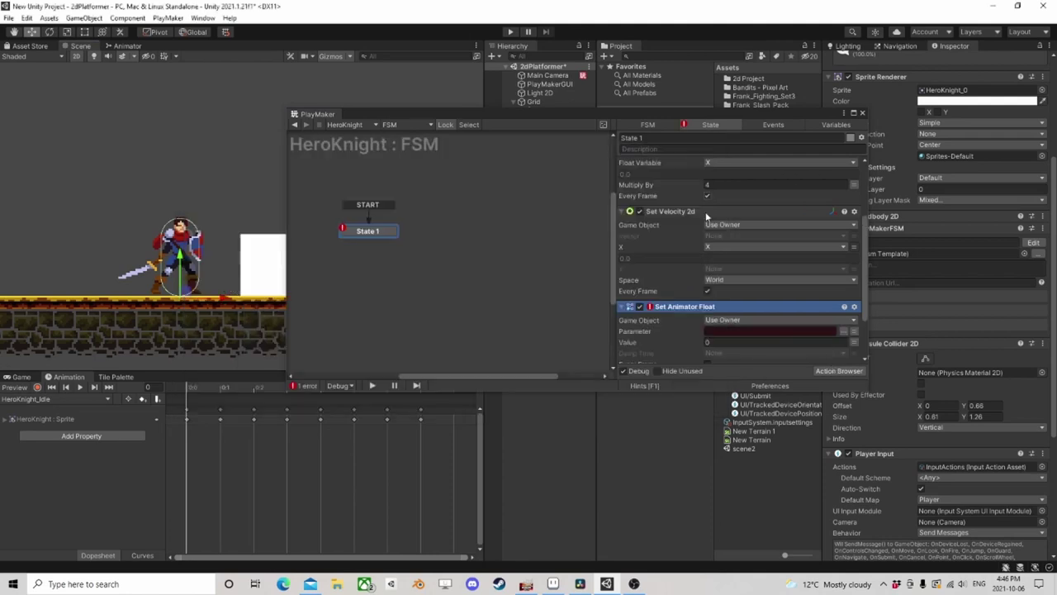
pyautogui.scroll(-2, 696, 300)
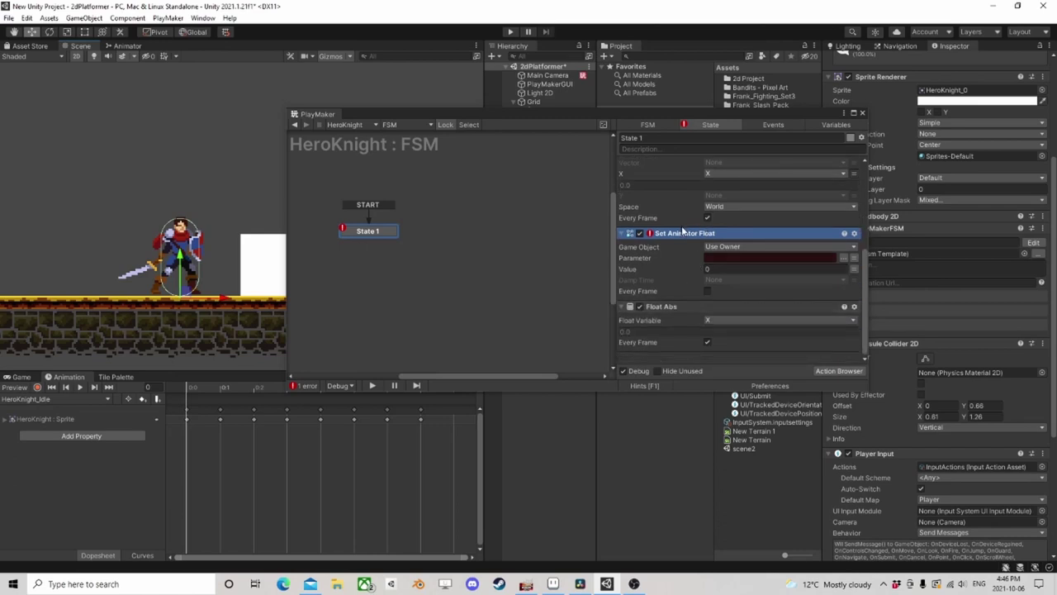
pyautogui.moveTo(682, 233); pyautogui.dragTo(697, 293)
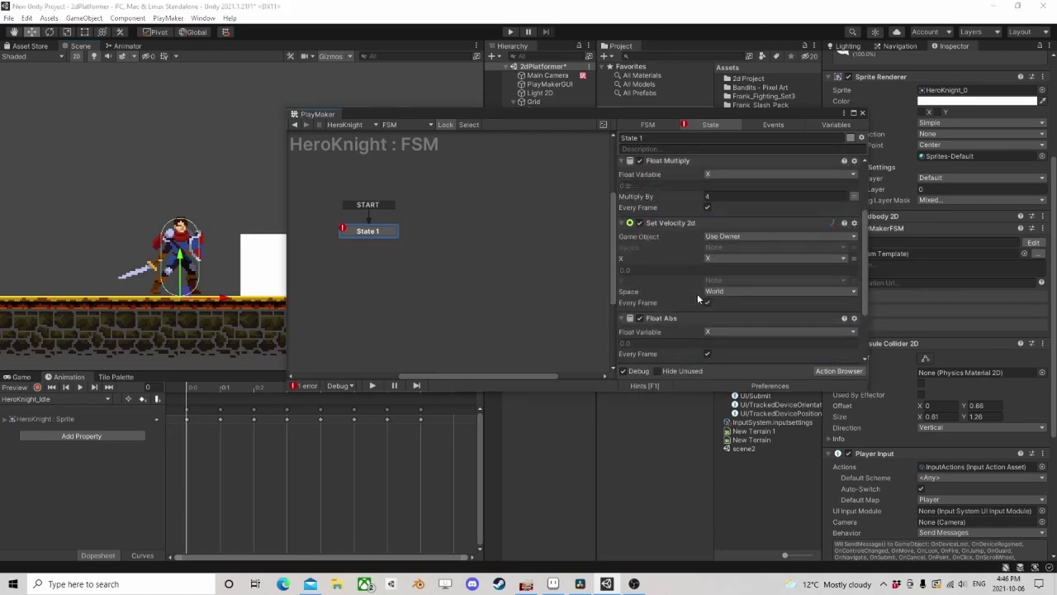
pyautogui.scroll(-2, 749, 237)
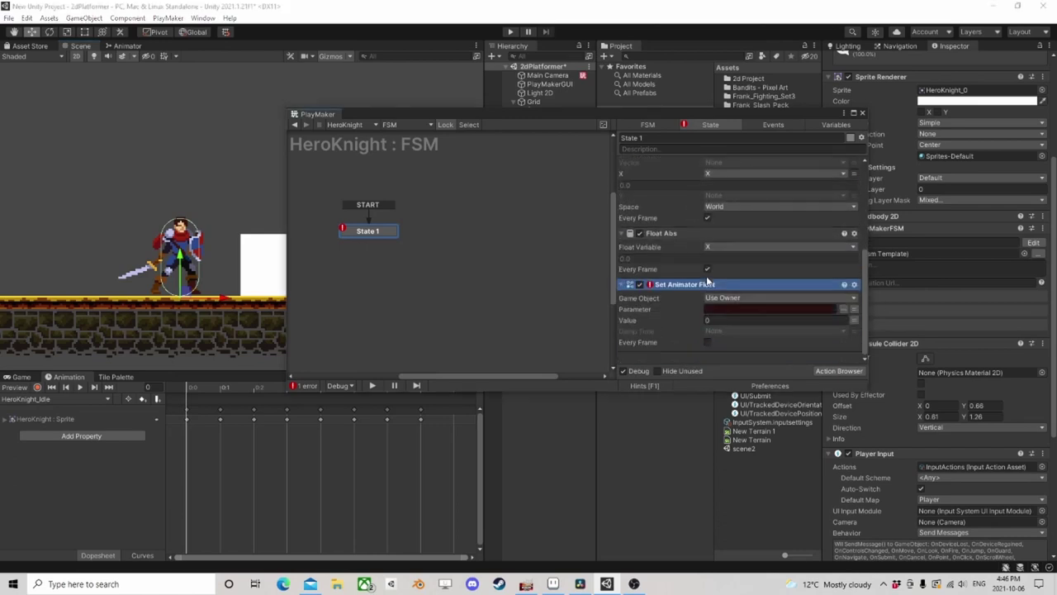
# Set Set Animator Float's Parameter to AirSpeedY and its Value to variable X, and enable Every Frame
pyautogui.click(849, 309)
pyautogui.click(865, 318)
pyautogui.click(818, 321)
pyautogui.click(743, 335)
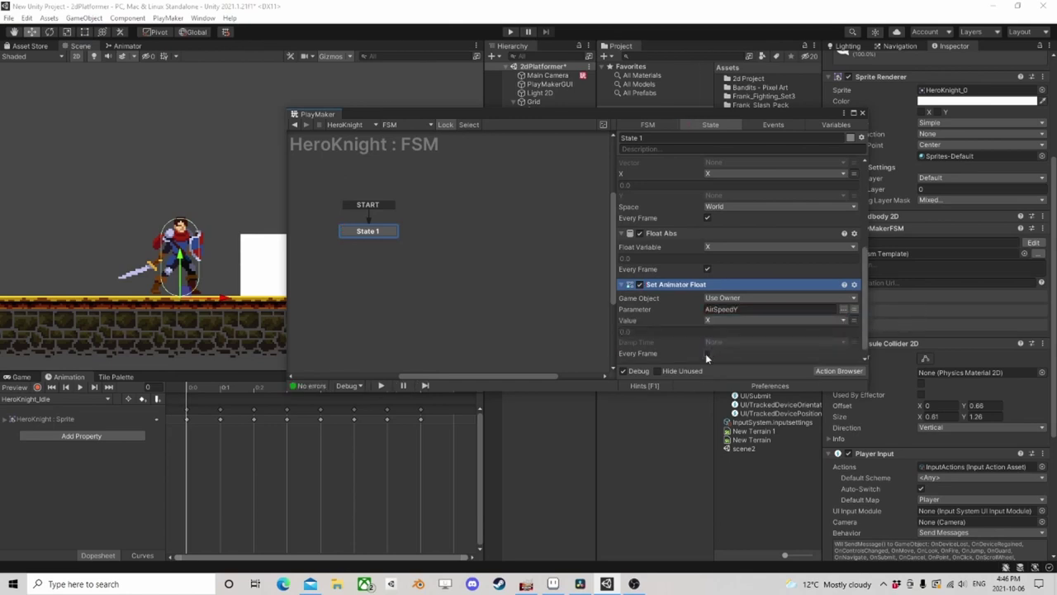
pyautogui.click(706, 352)
# Playtest HeroKnight's horizontal movement while watching the Float Abs and Set Animator Float values, and end play mode
pyautogui.click(509, 32)
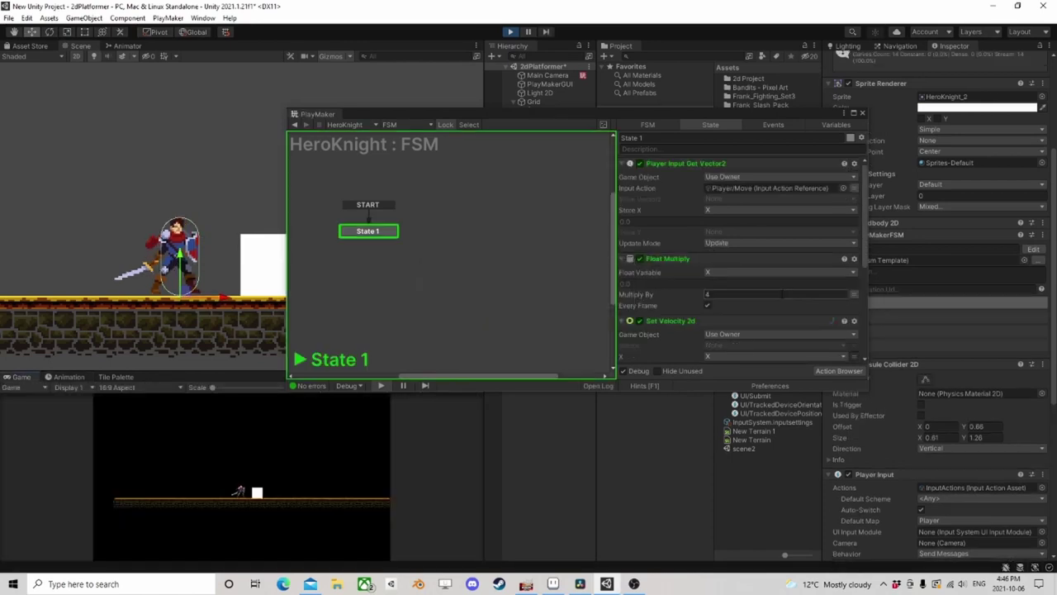
pyautogui.scroll(-5, 770, 325)
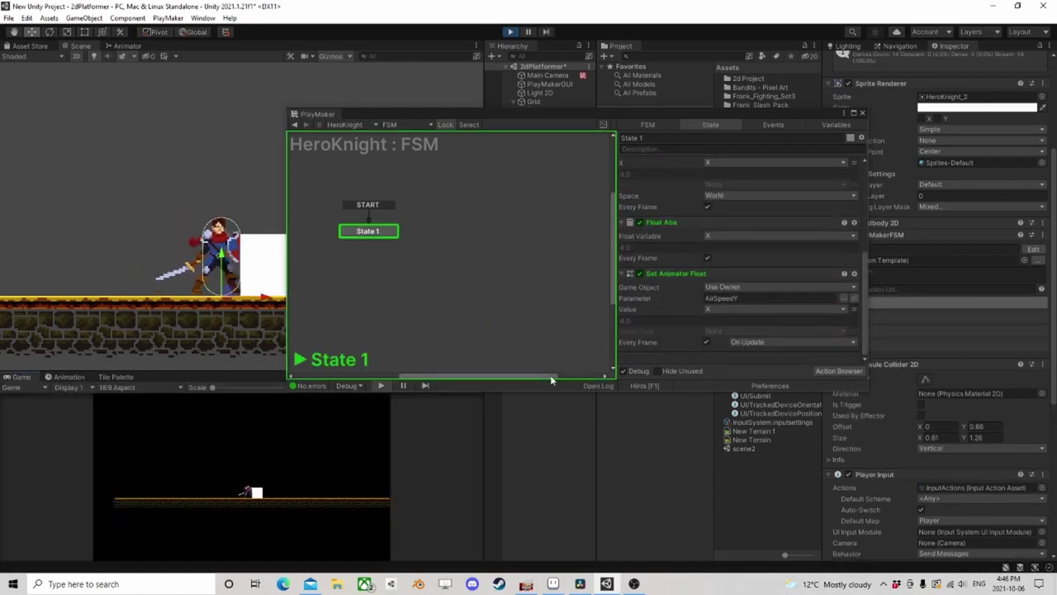
pyautogui.hotkey('ctrl', 'p')
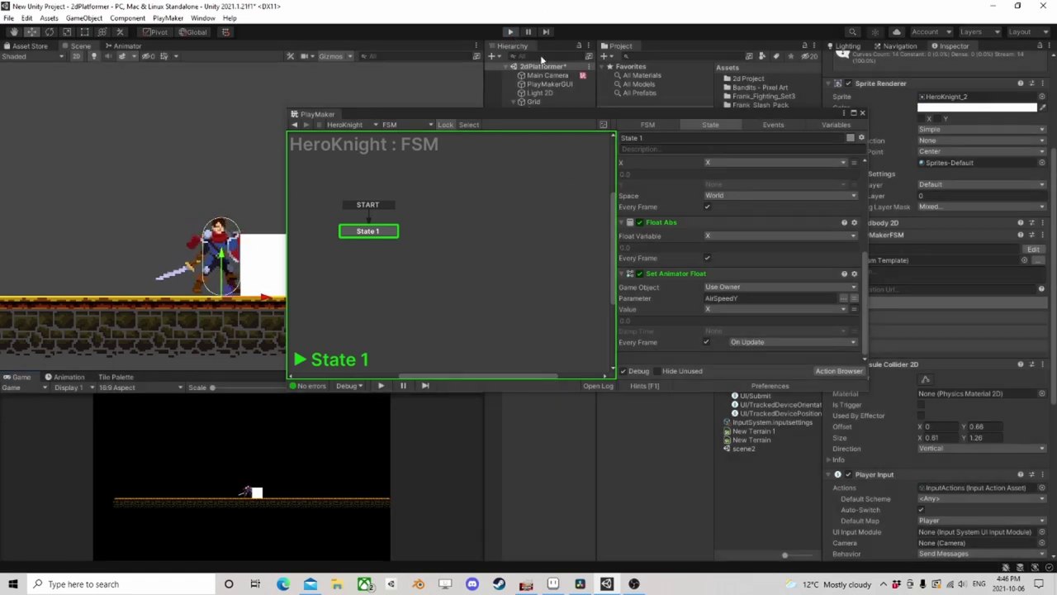
# Add a Set Float Value action to State 1 and place it directly before Float Multiply
pyautogui.click(661, 223)
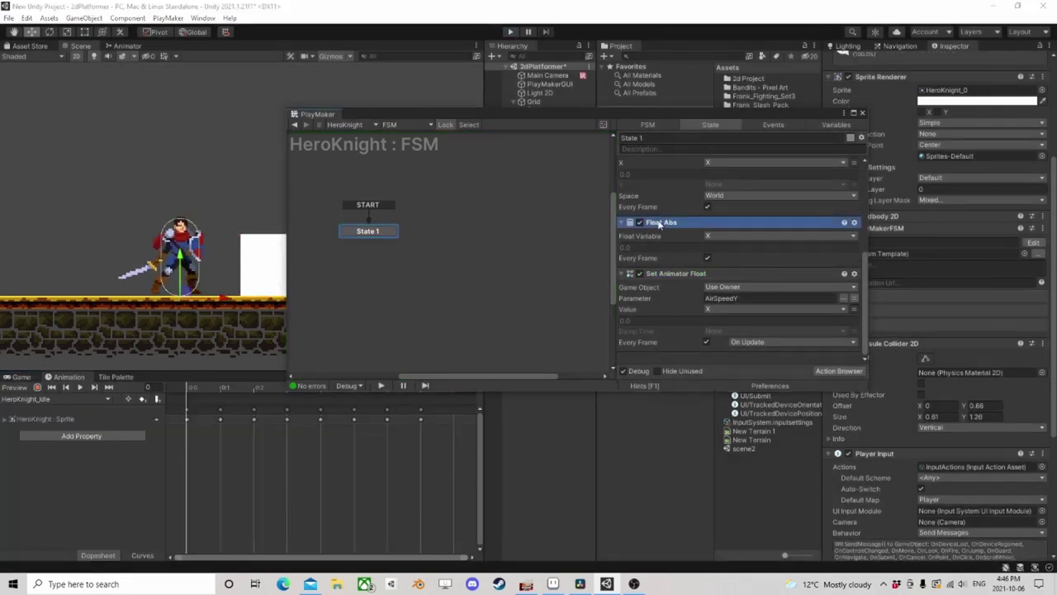
pyautogui.scroll(2, 662, 237)
pyautogui.scroll(1, 662, 231)
pyautogui.scroll(1, 670, 241)
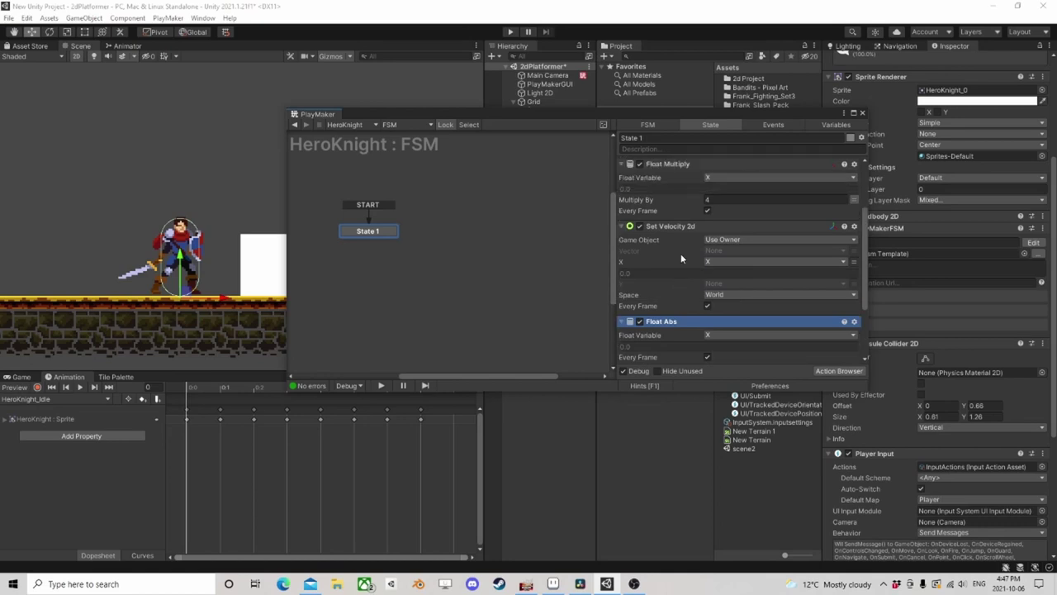
pyautogui.click(845, 371)
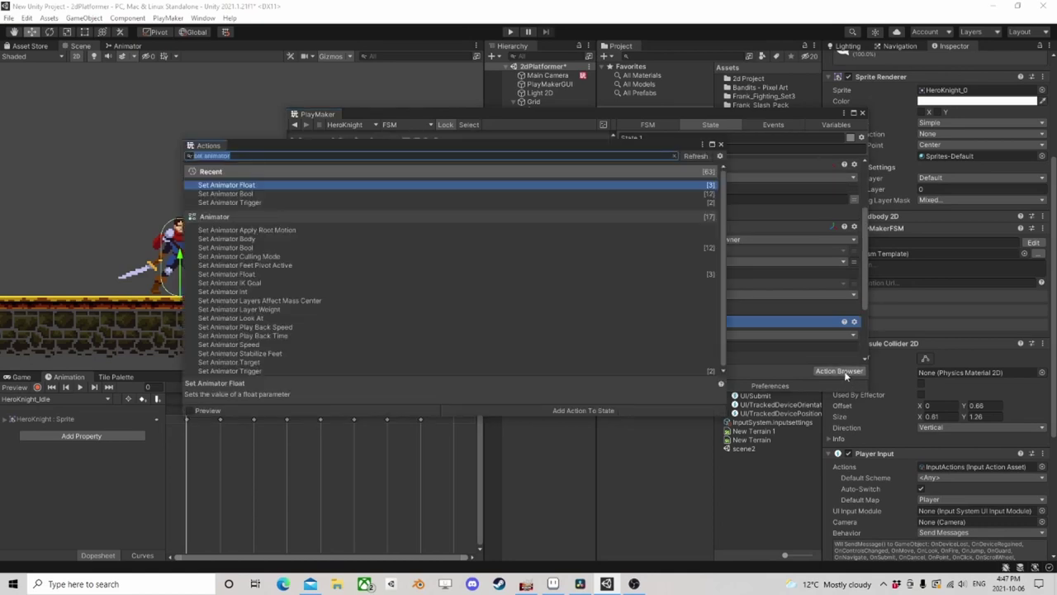
pyautogui.write('set floa')
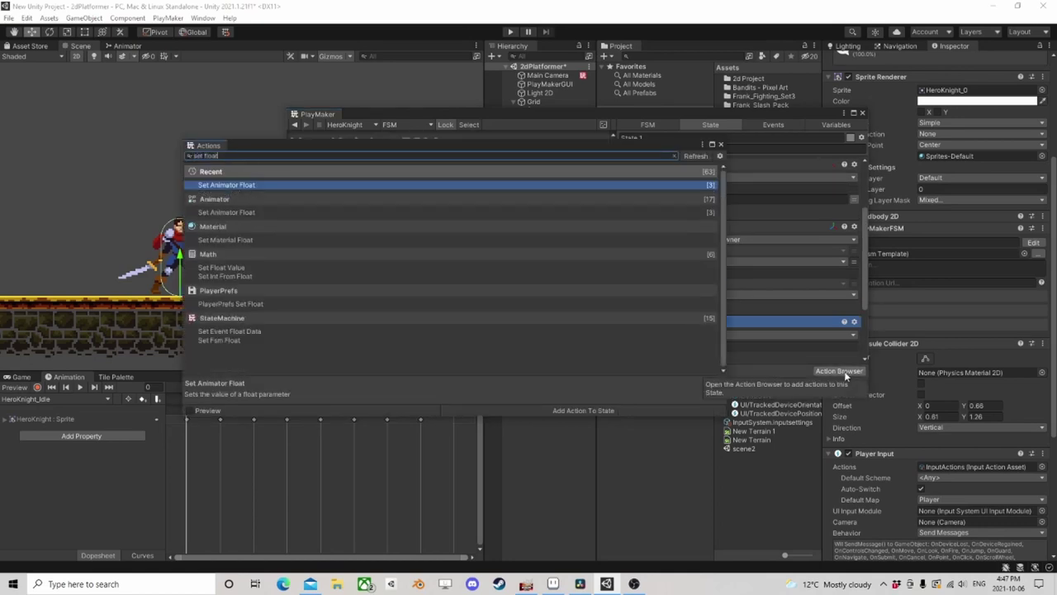
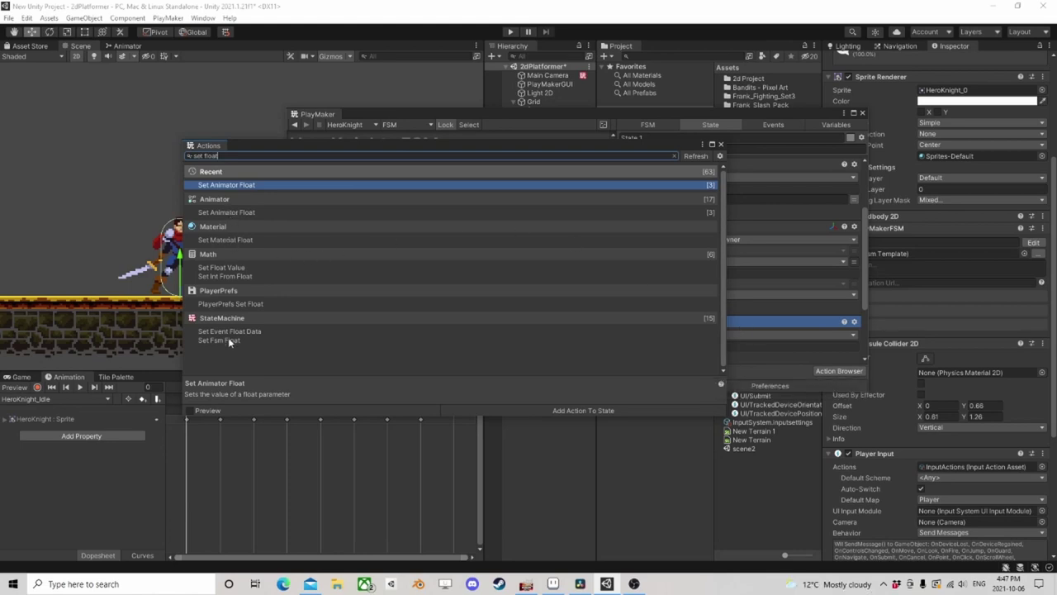
pyautogui.doubleClick(231, 267)
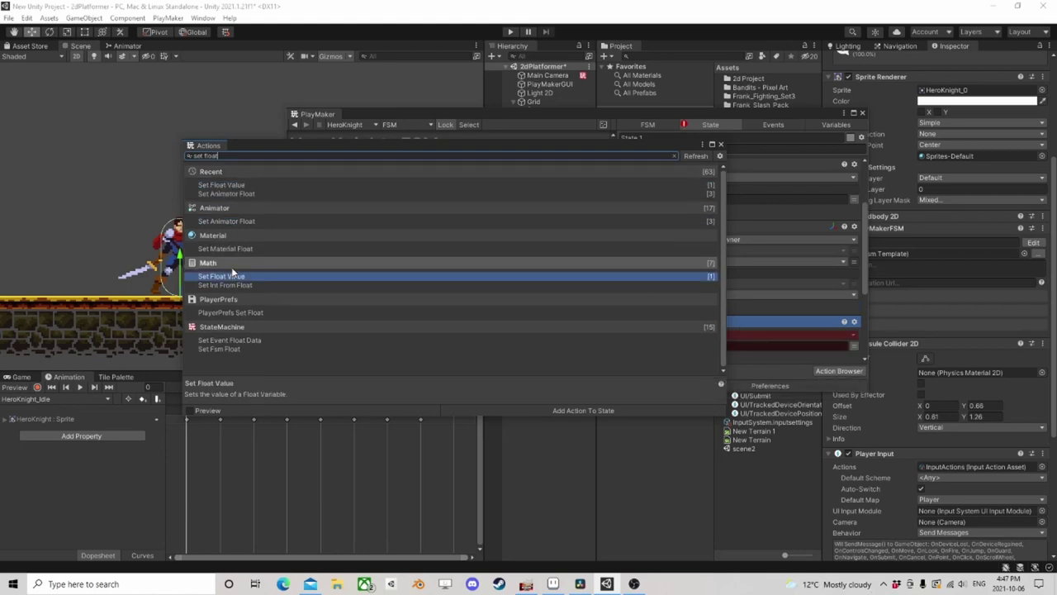
pyautogui.click(721, 145)
pyautogui.moveTo(673, 321); pyautogui.dragTo(665, 165)
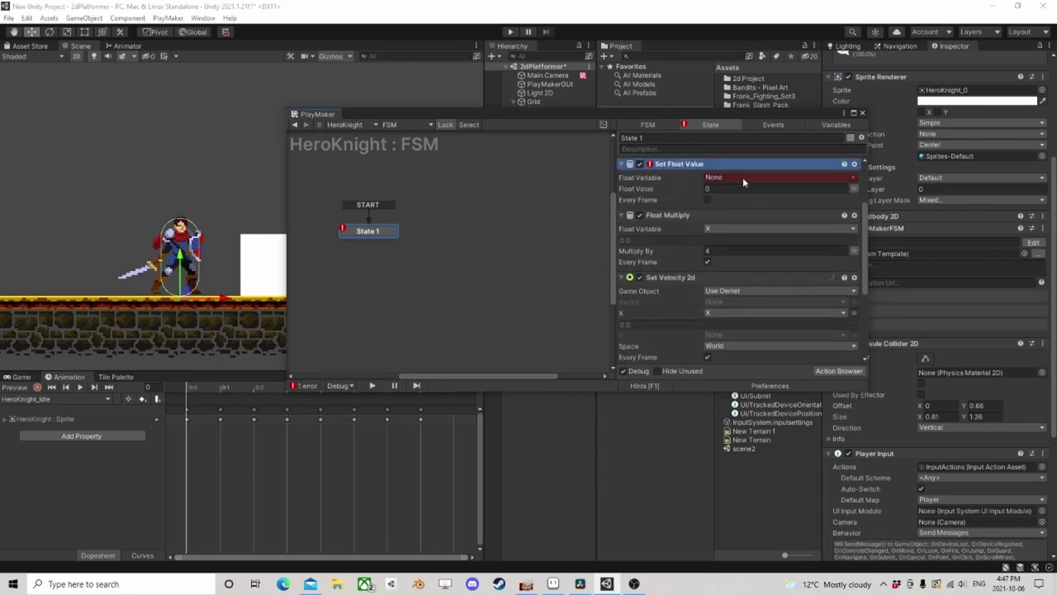
pyautogui.click(742, 177)
pyautogui.click(745, 218)
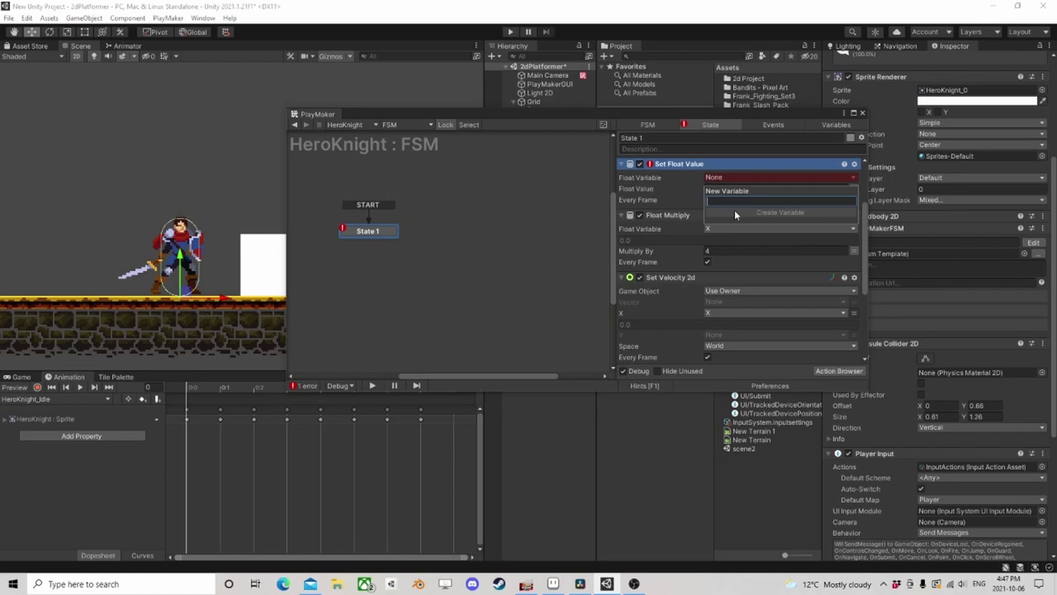
pyautogui.press('Escape')
# Create a new variable named Anim as the Float Variable of the Set Float Value action
pyautogui.scroll(-5, 693, 281)
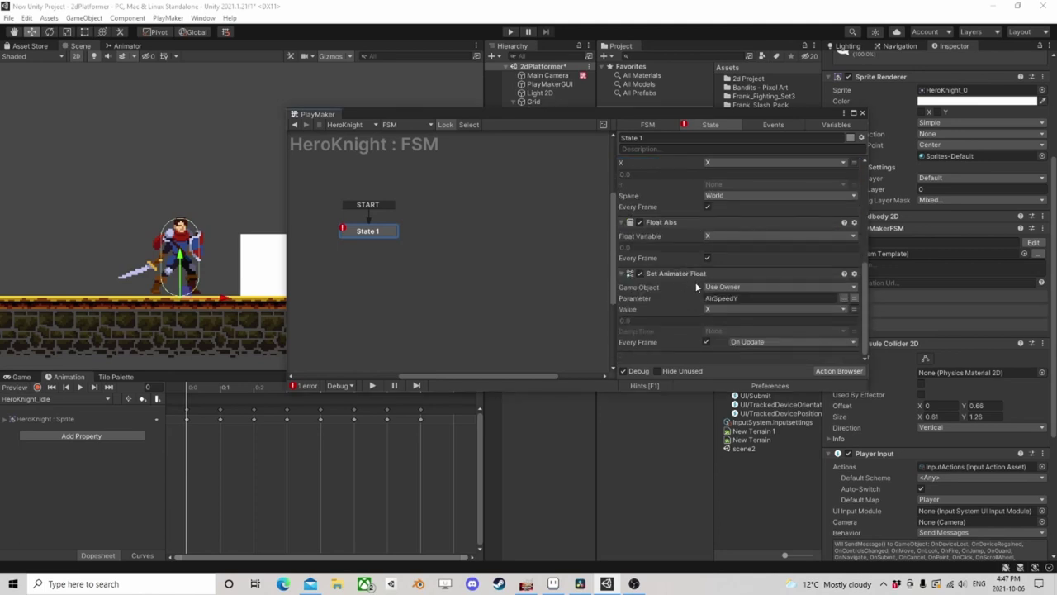
pyautogui.scroll(5, 686, 285)
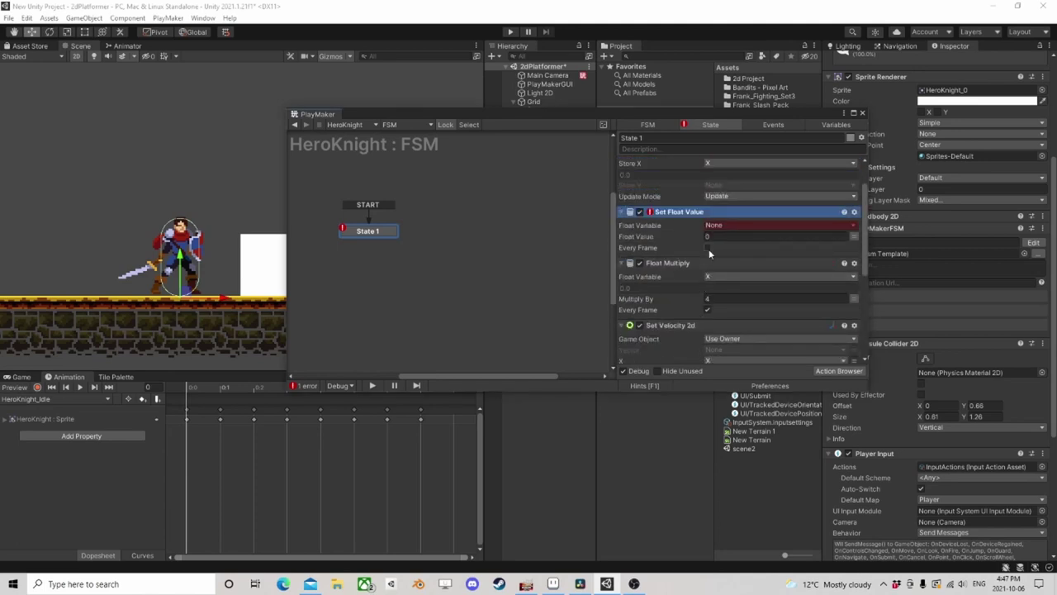
pyautogui.scroll(2, 709, 253)
pyautogui.click(716, 259)
pyautogui.click(733, 299)
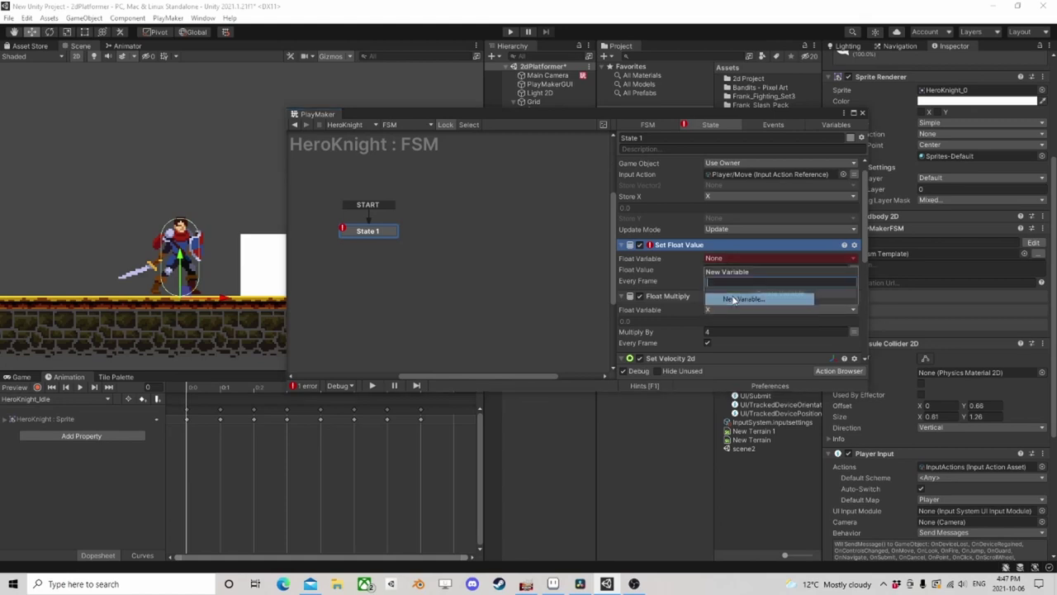
pyautogui.write('Anim')
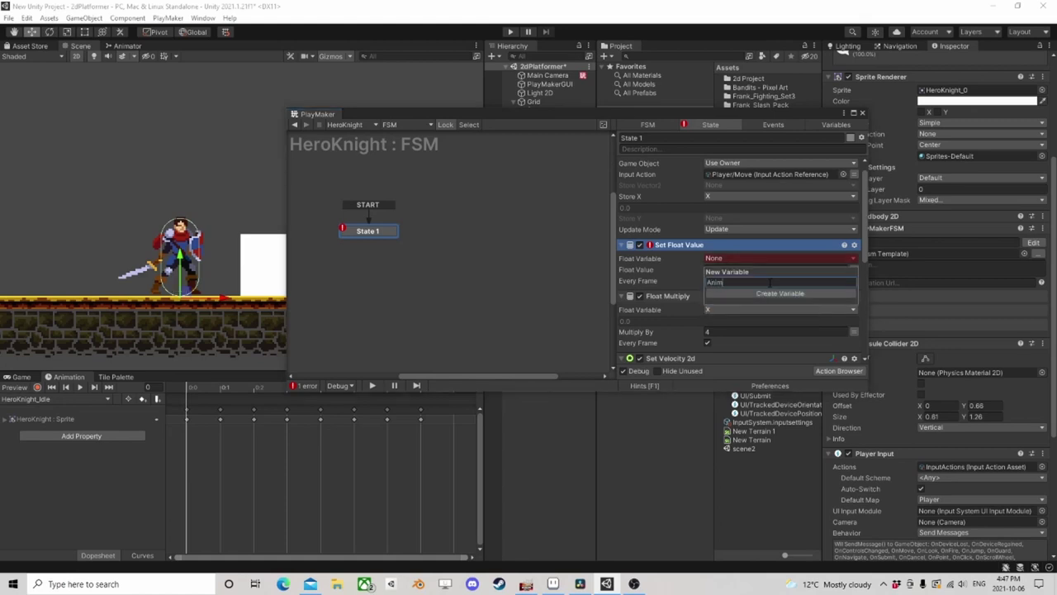
pyautogui.press('Return')
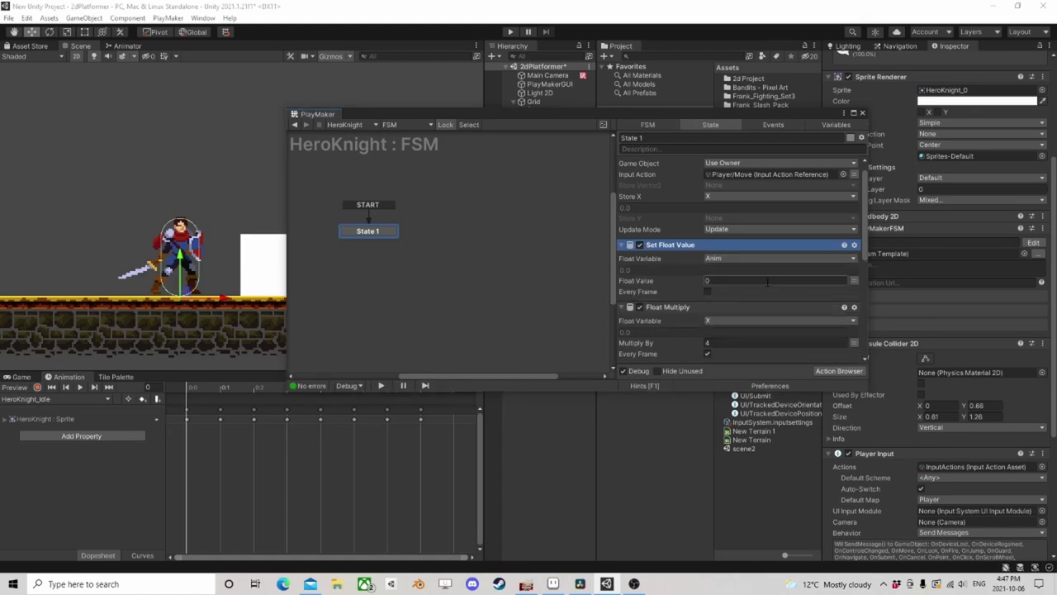
# Use variable X as Set Float Value's Float Value and enable Every Frame
pyautogui.click(853, 280)
pyautogui.click(731, 280)
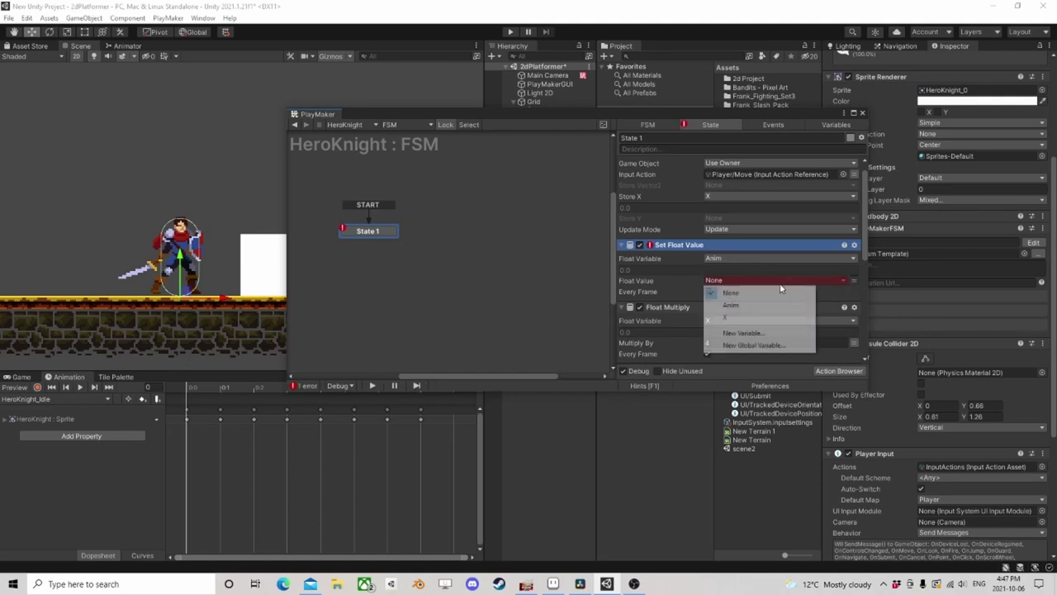
pyautogui.click(728, 319)
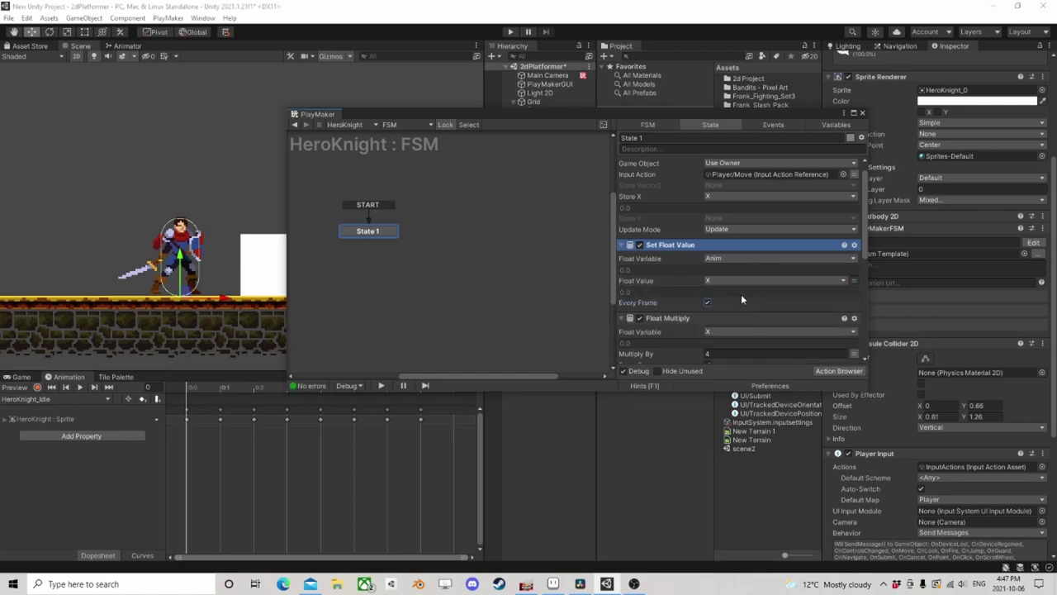
# Copy the Set Float Value action in State 1 and paste the duplicate directly before Float Multiply
pyautogui.scroll(-1, 709, 295)
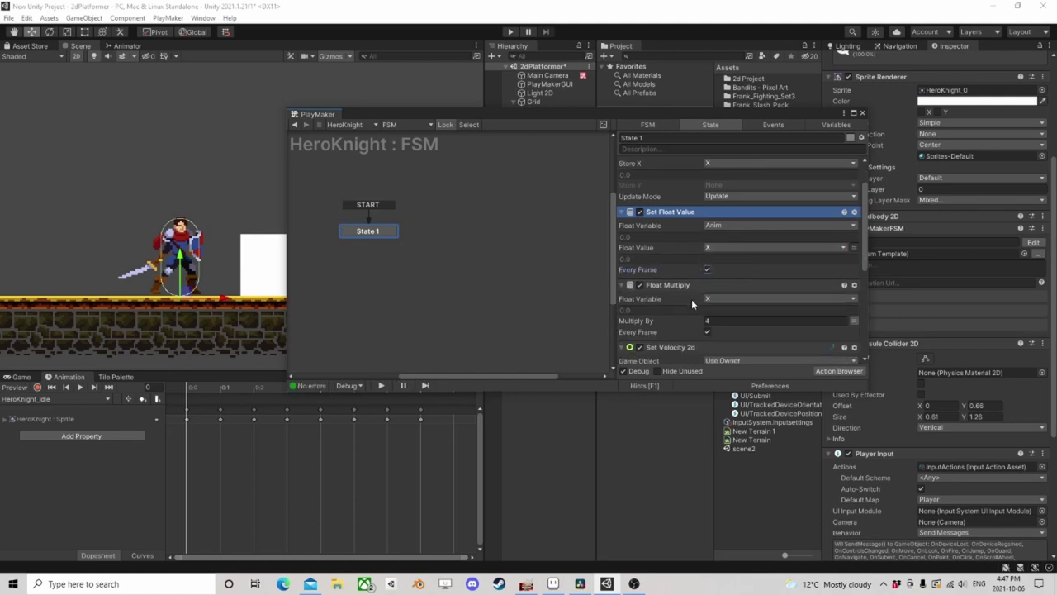
pyautogui.scroll(-1, 690, 298)
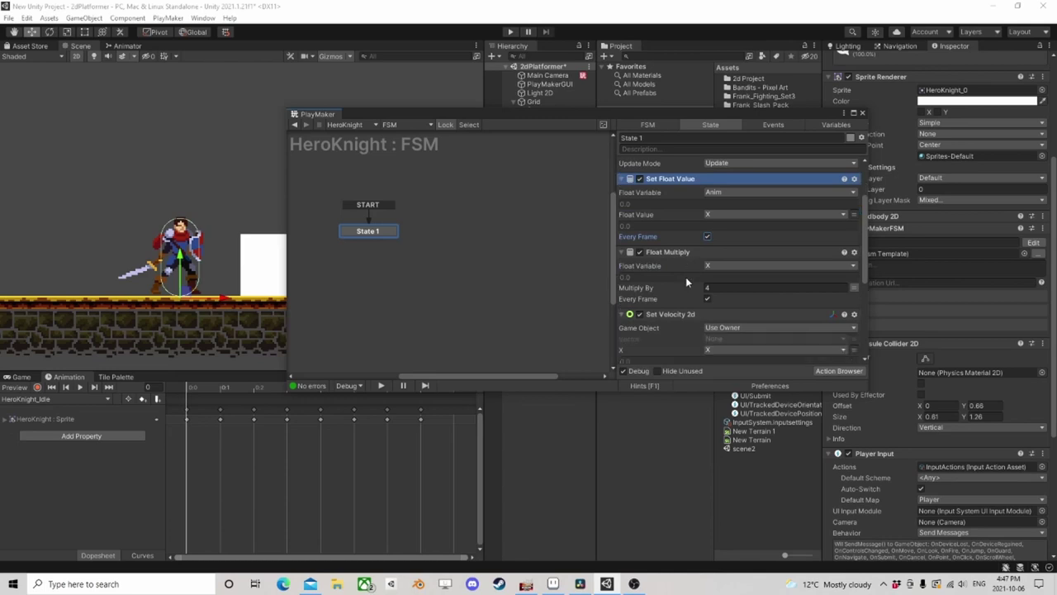
pyautogui.scroll(1, 685, 276)
pyautogui.rightClick(673, 215)
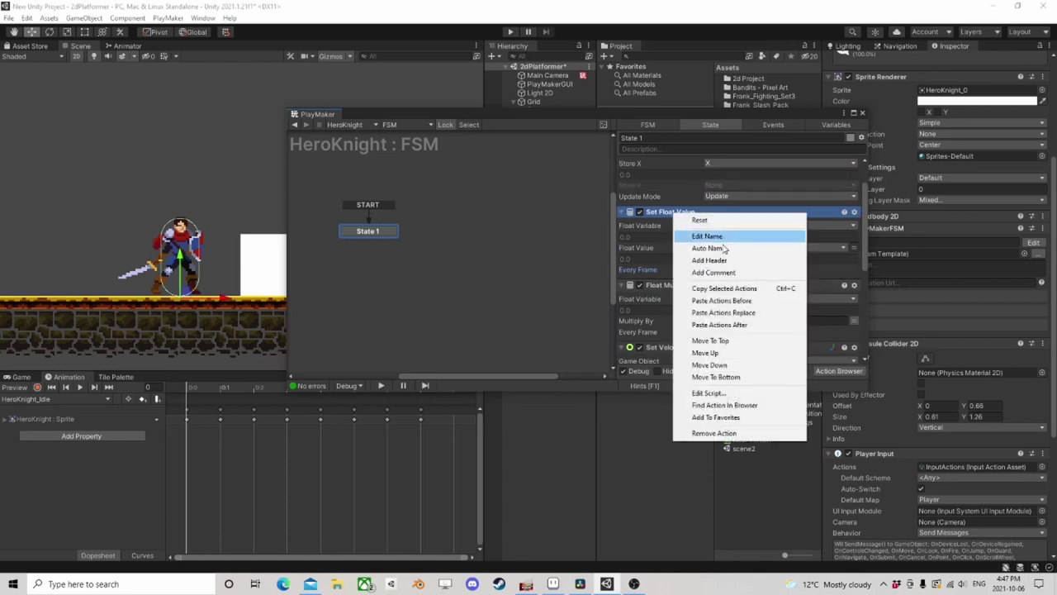
pyautogui.click(702, 284)
pyautogui.rightClick(674, 286)
pyautogui.click(722, 373)
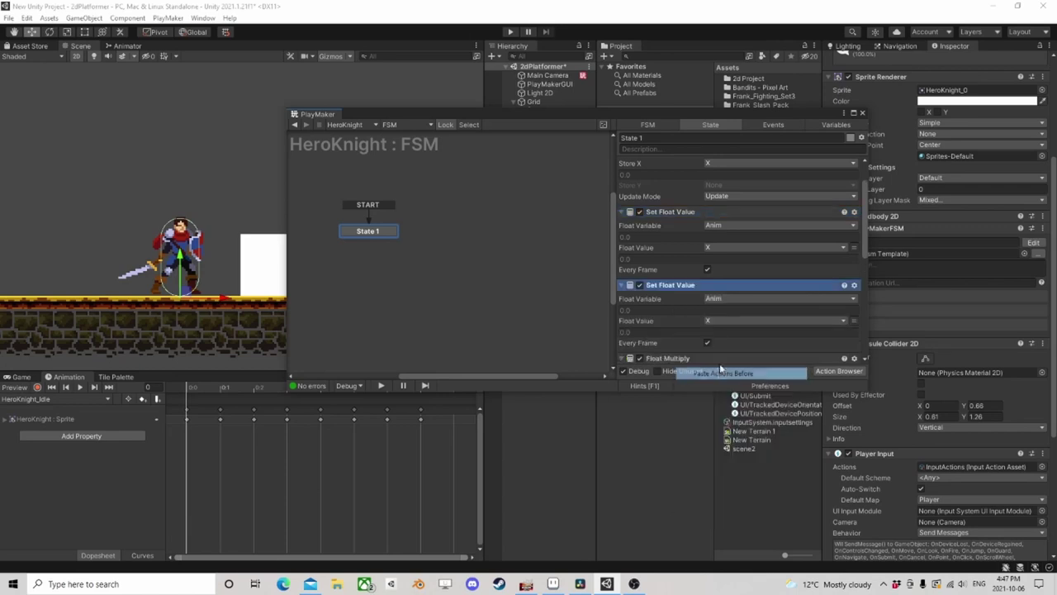
# Create a new variable named Velocity as the Float Variable of the duplicated Set Float Value action
pyautogui.click(718, 298)
pyautogui.click(748, 351)
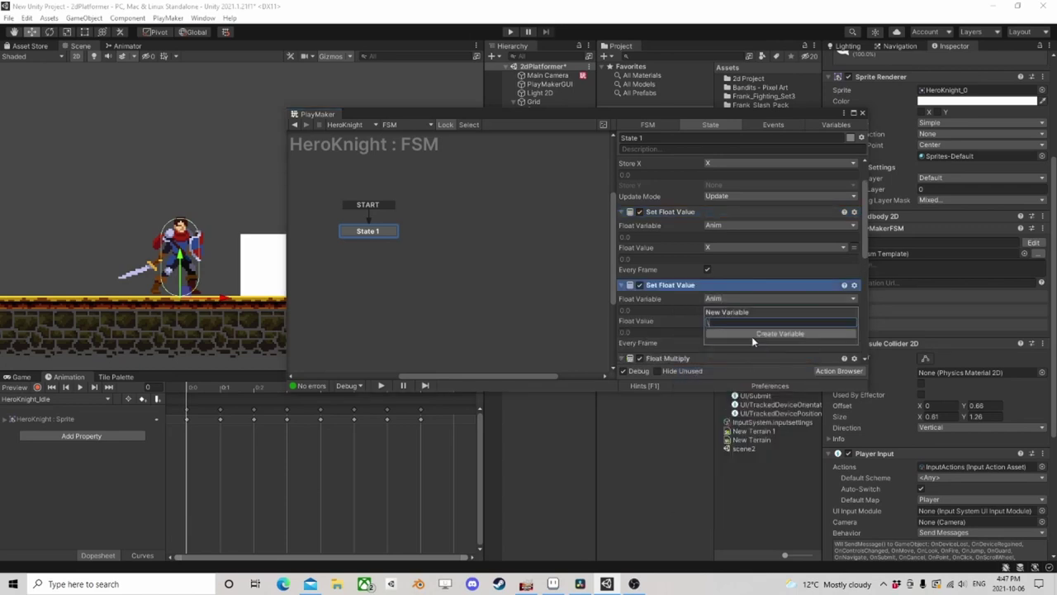
pyautogui.write('Velocity')
pyautogui.click(752, 334)
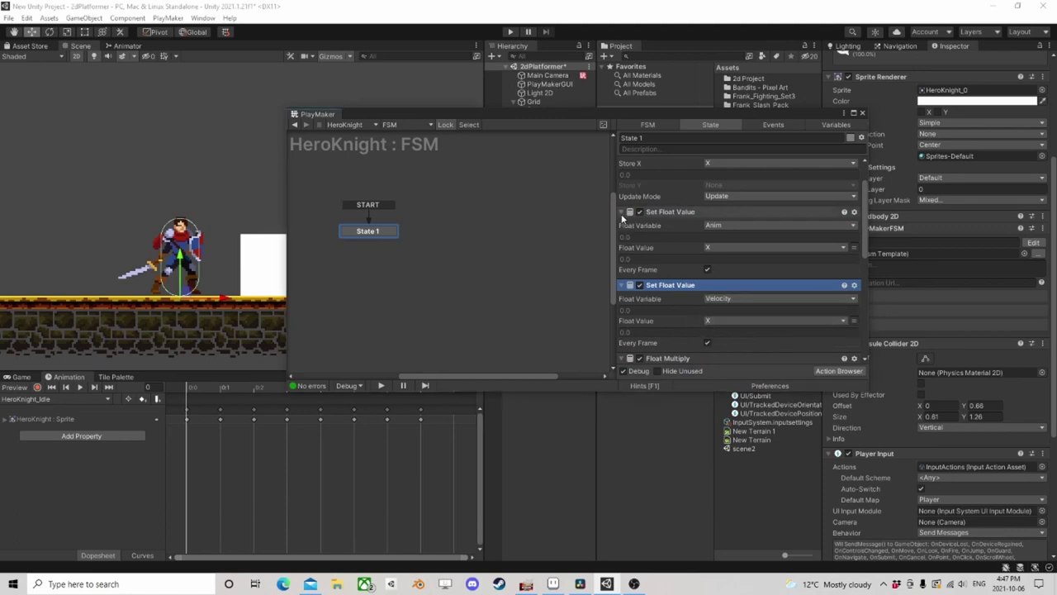
# Collapse the Player Input Get Vector2 action and both Set Float Value actions in State 1
pyautogui.scroll(3, 697, 257)
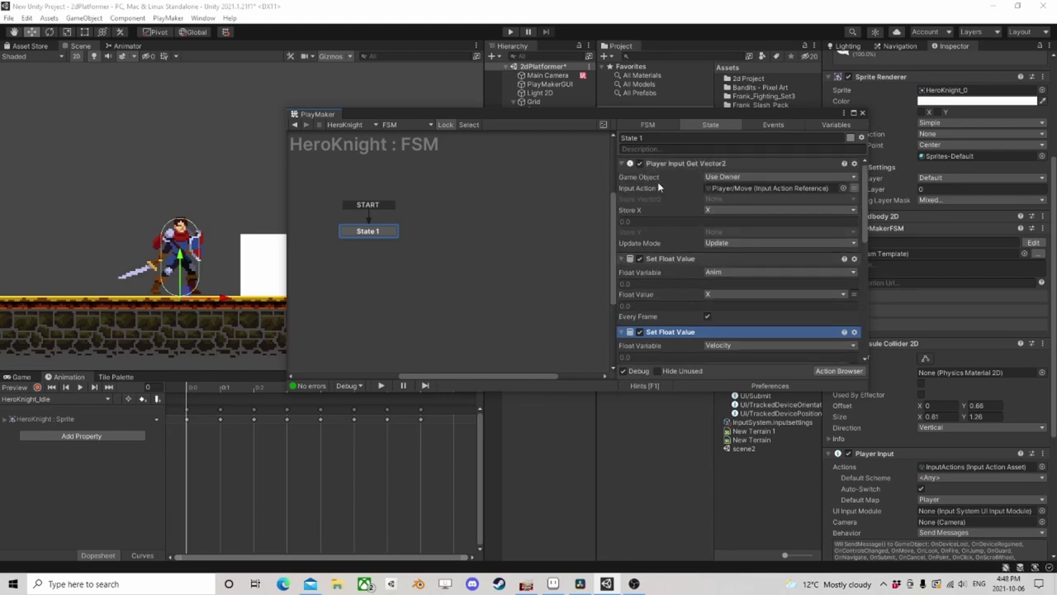
pyautogui.click(623, 163)
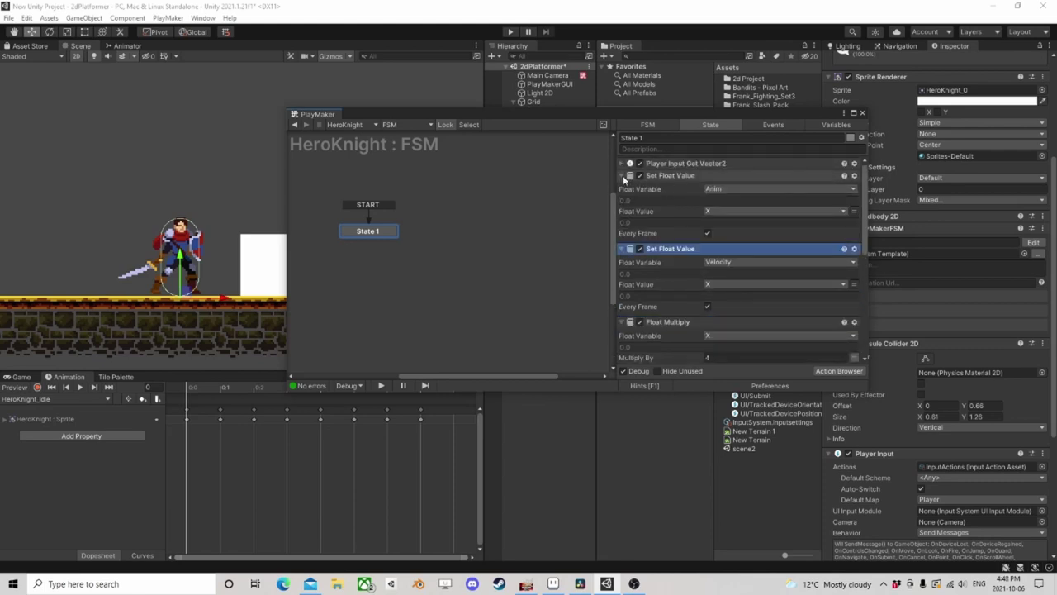
pyautogui.click(623, 176)
pyautogui.click(623, 188)
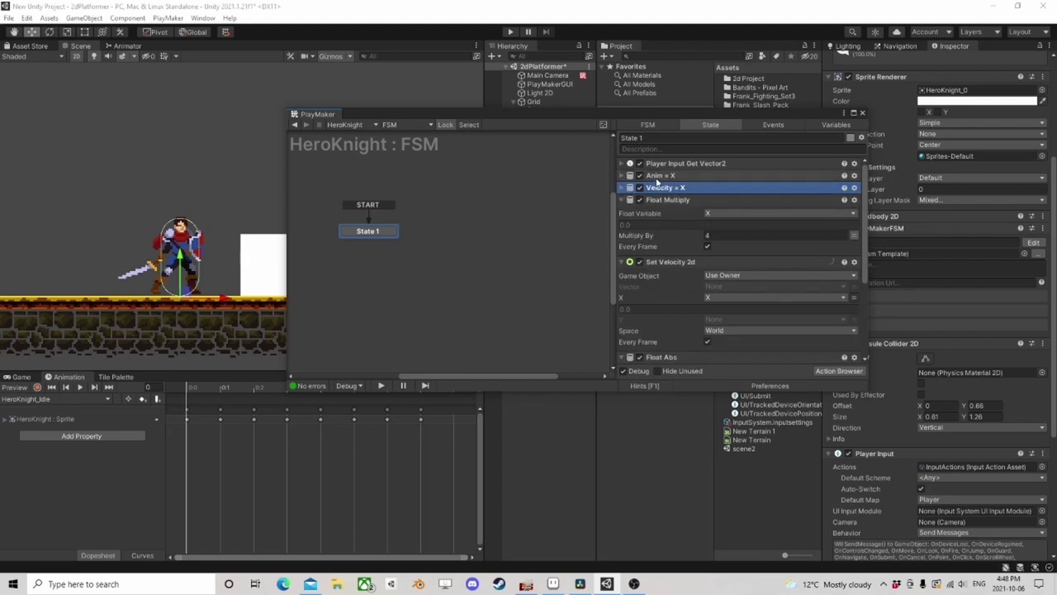
pyautogui.click(667, 189)
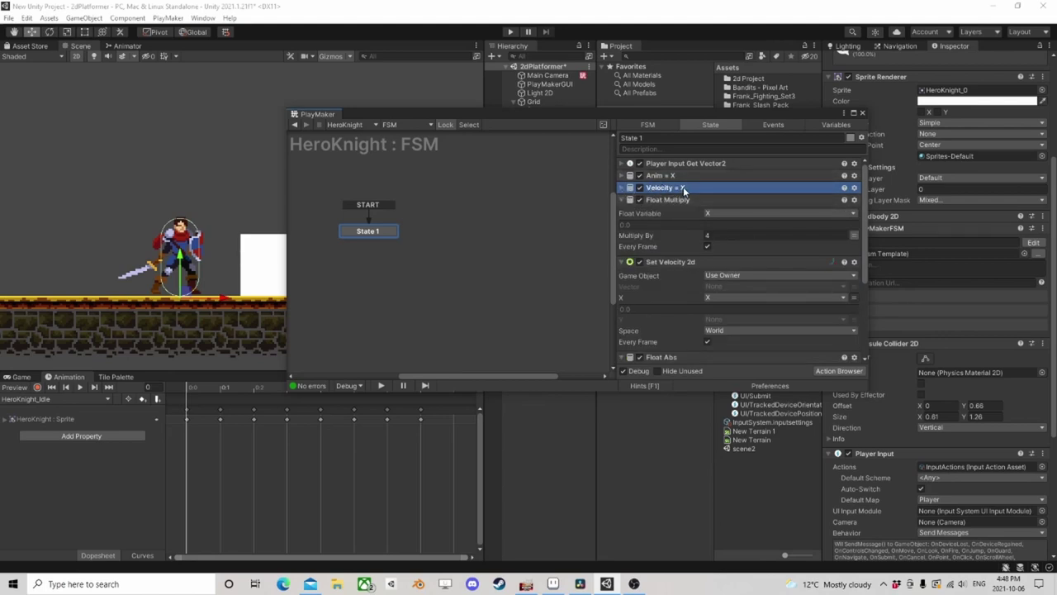
# Use Velocity as Float Multiply's Float Variable, and collapse the Float Multiply and Set Velocity 2d actions
pyautogui.click(715, 214)
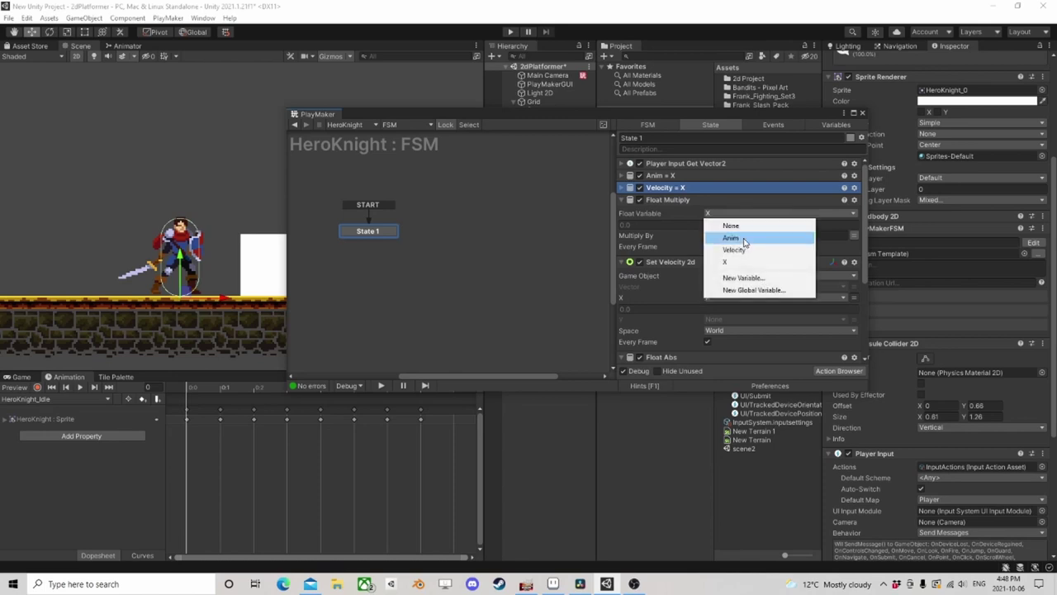
pyautogui.click(727, 249)
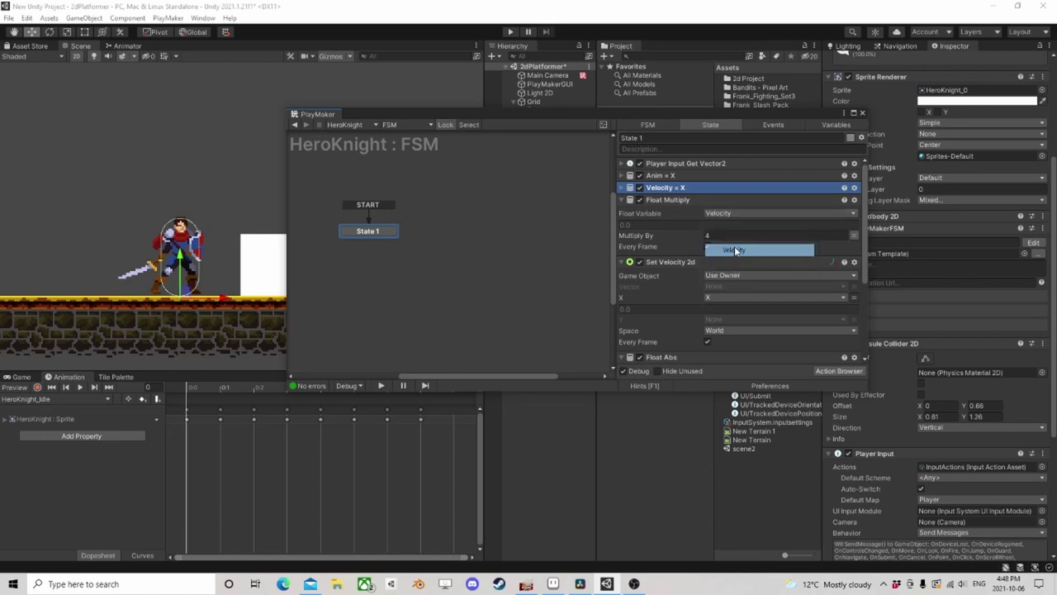
pyautogui.click(624, 201)
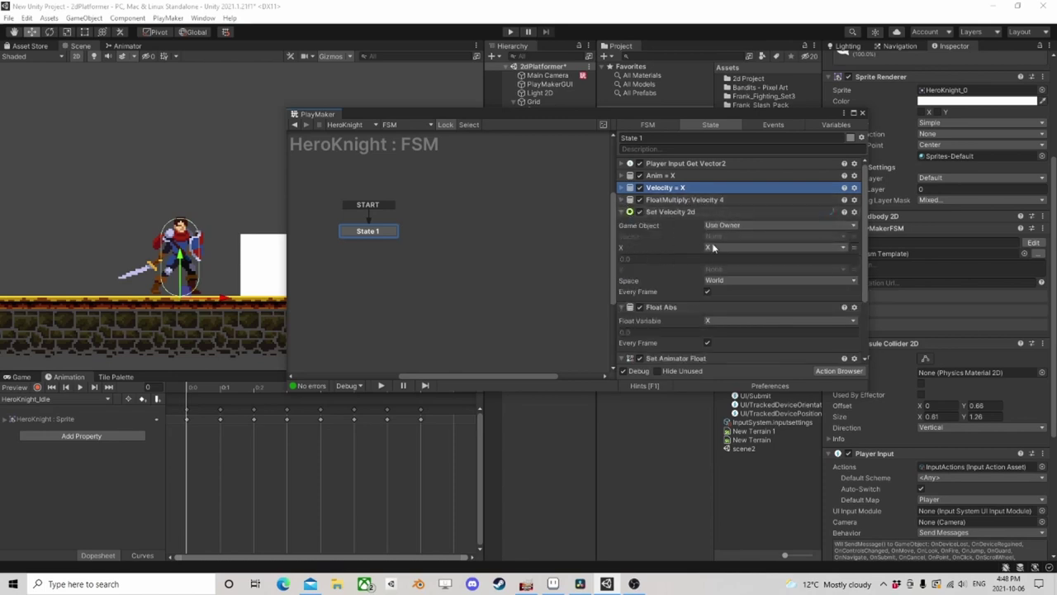
pyautogui.click(624, 212)
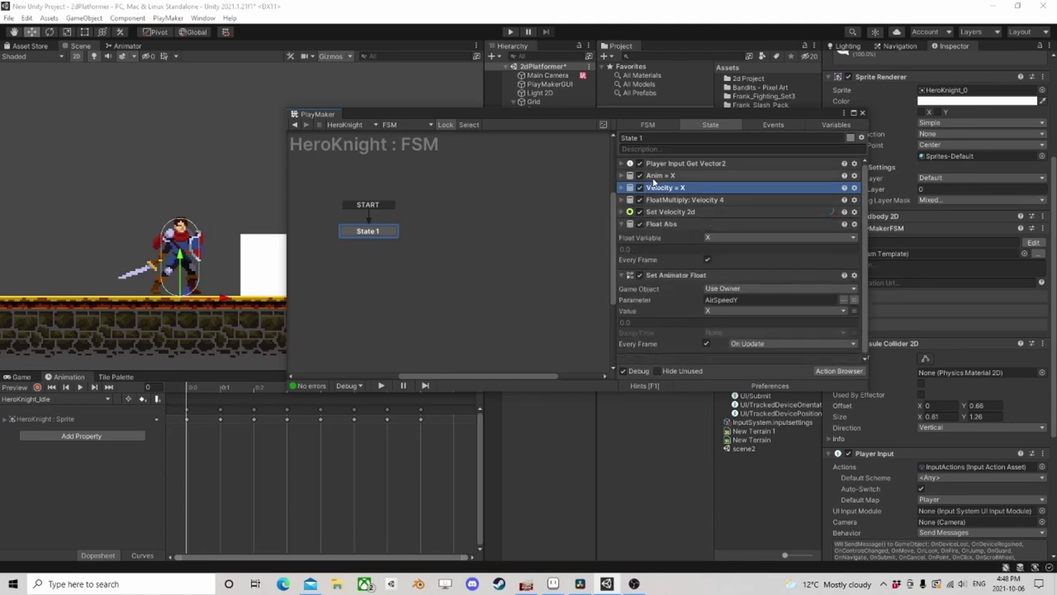
# Use the Anim variable as Float Abs's Float Variable and as the Value of Set Animator Float
pyautogui.click(729, 235)
pyautogui.click(742, 261)
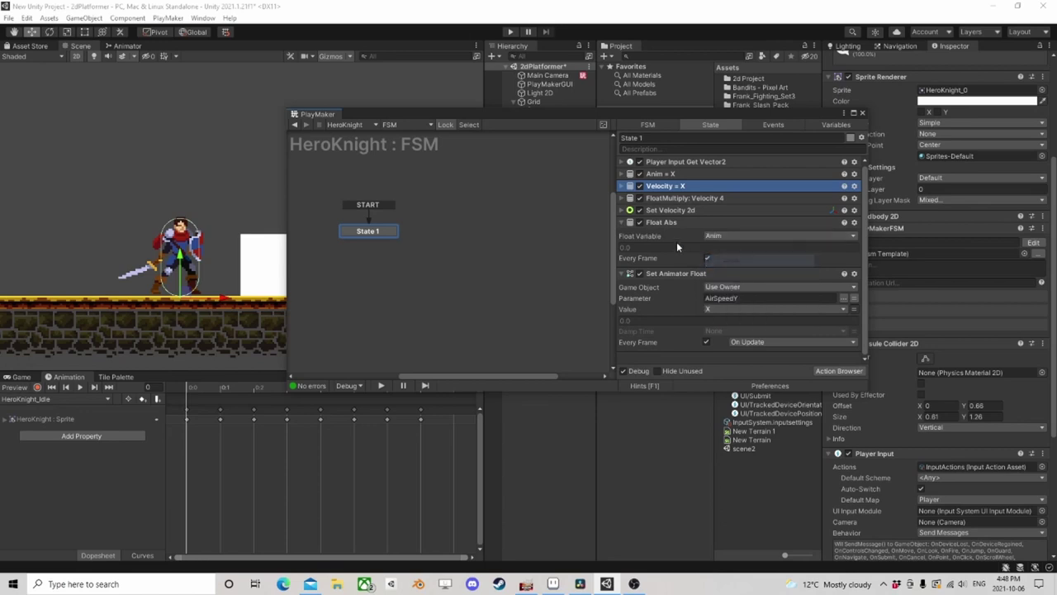
pyautogui.click(724, 310)
pyautogui.click(731, 333)
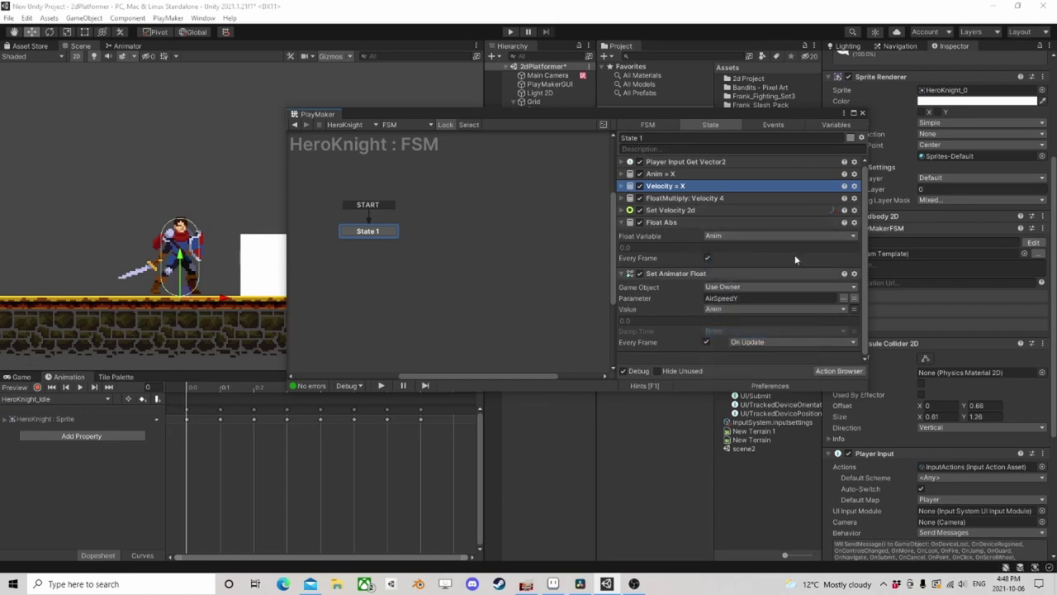
# Playtest HeroKnight's horizontal movement while checking the Anim value and the Animator parameters, and end play mode
pyautogui.click(510, 32)
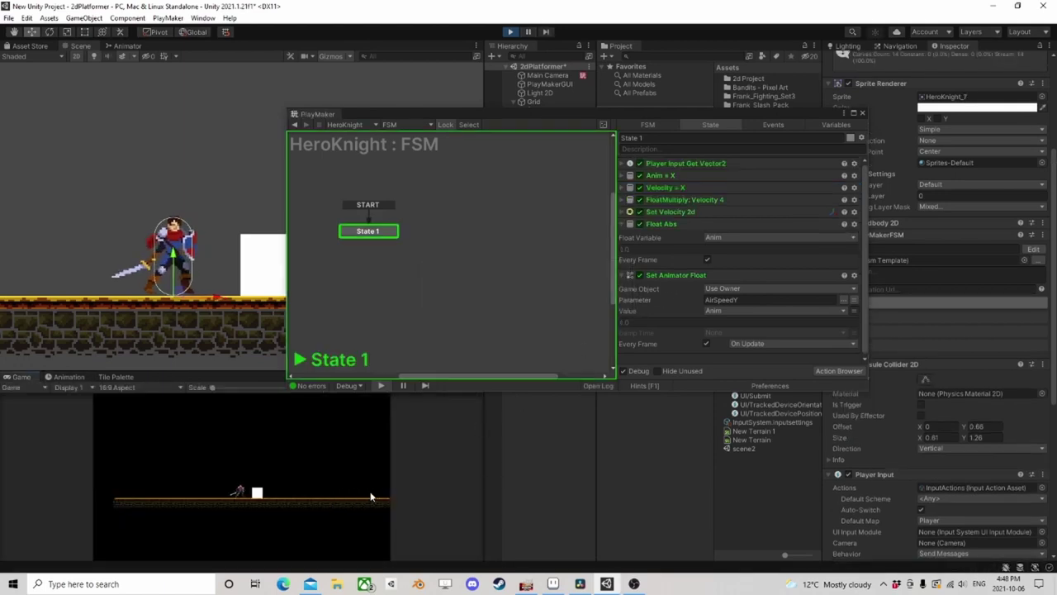
pyautogui.press('d')
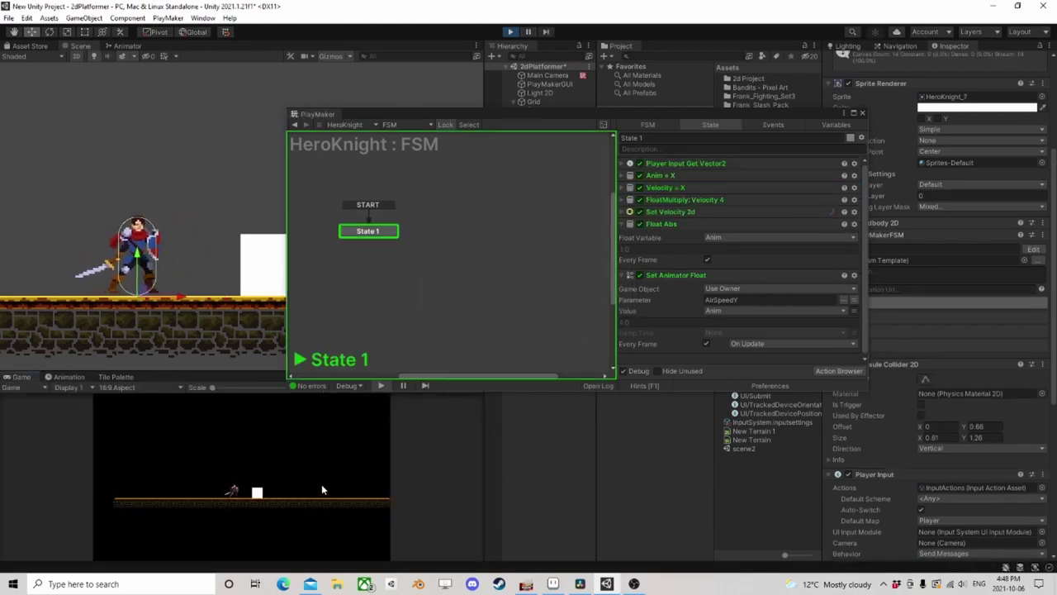
pyautogui.press('a')
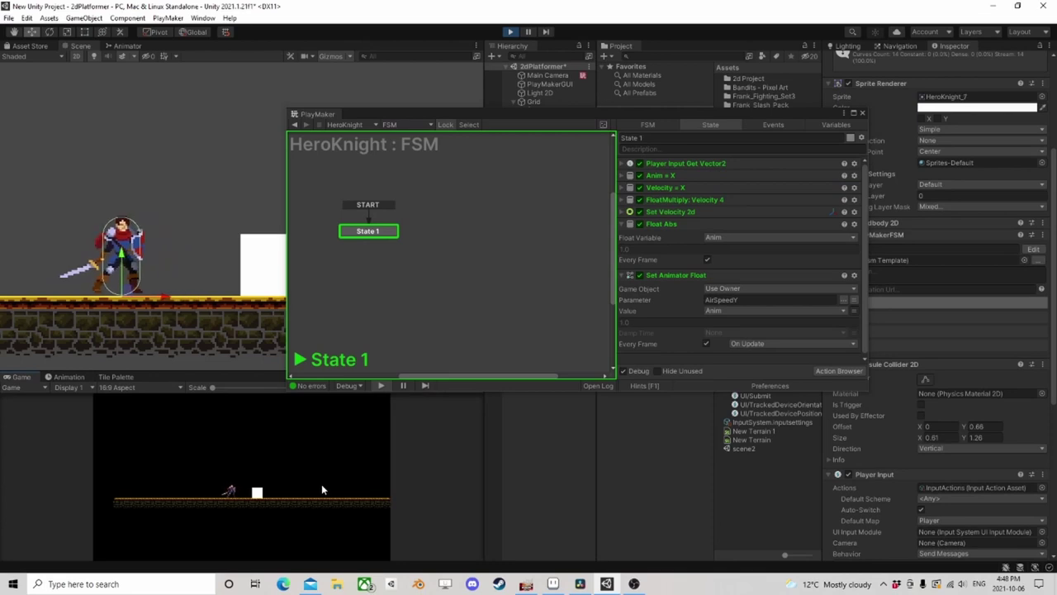
pyautogui.press('d')
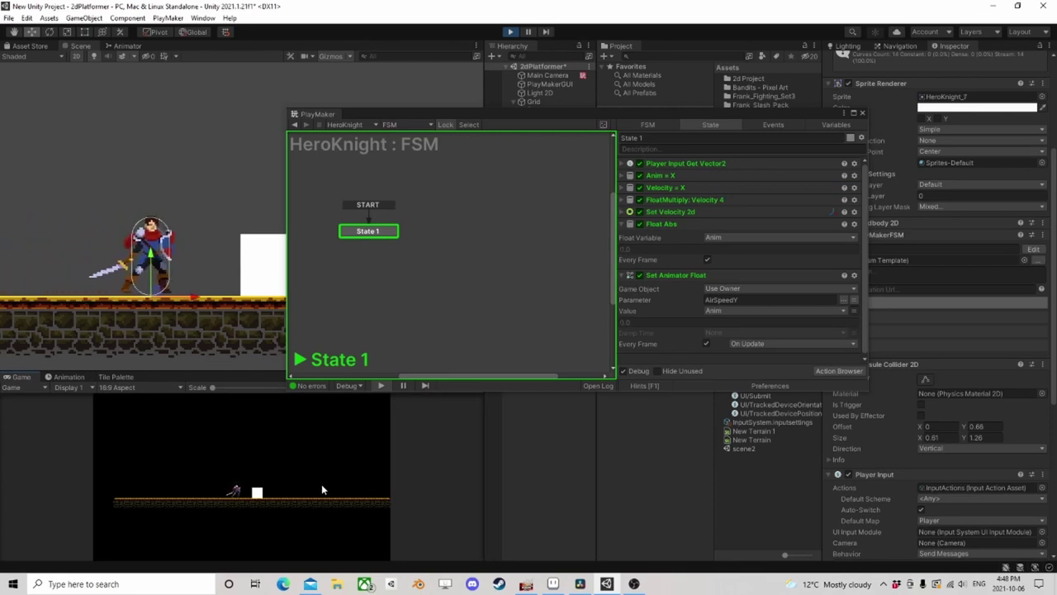
pyautogui.press('a')
pyautogui.press('d')
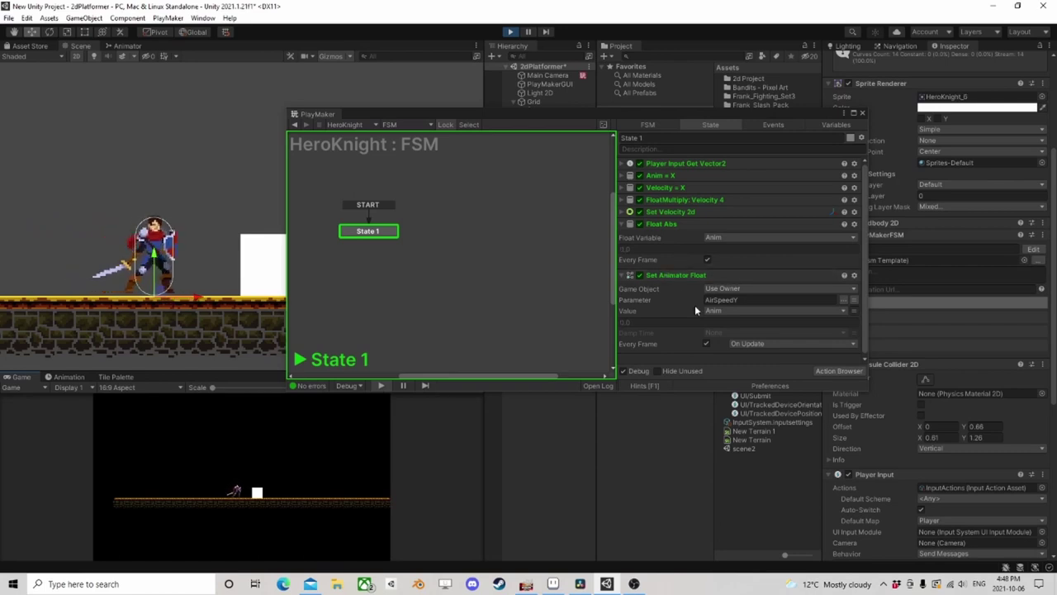
pyautogui.press('a')
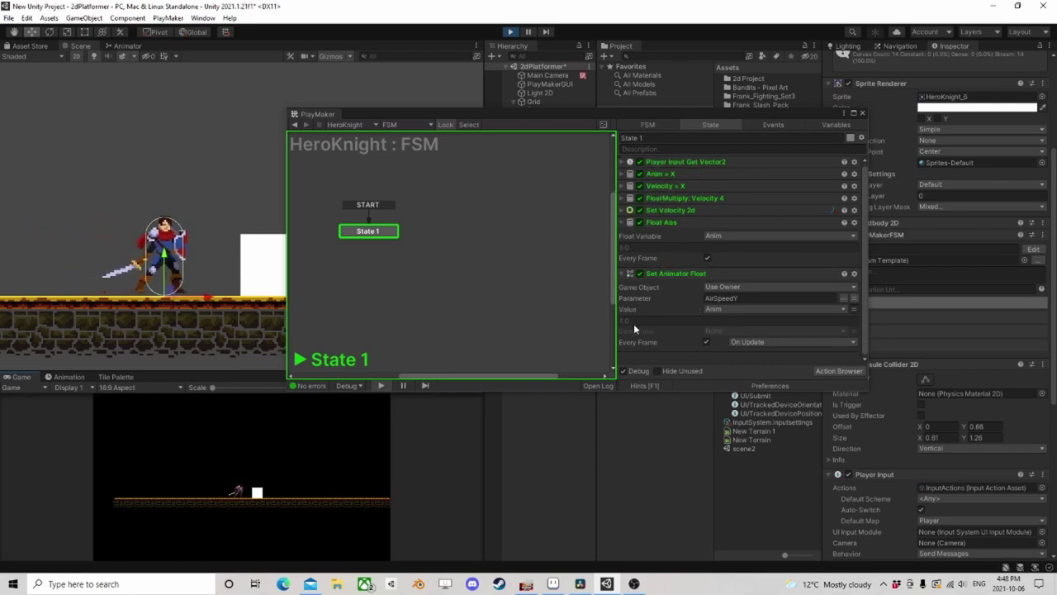
pyautogui.press('d')
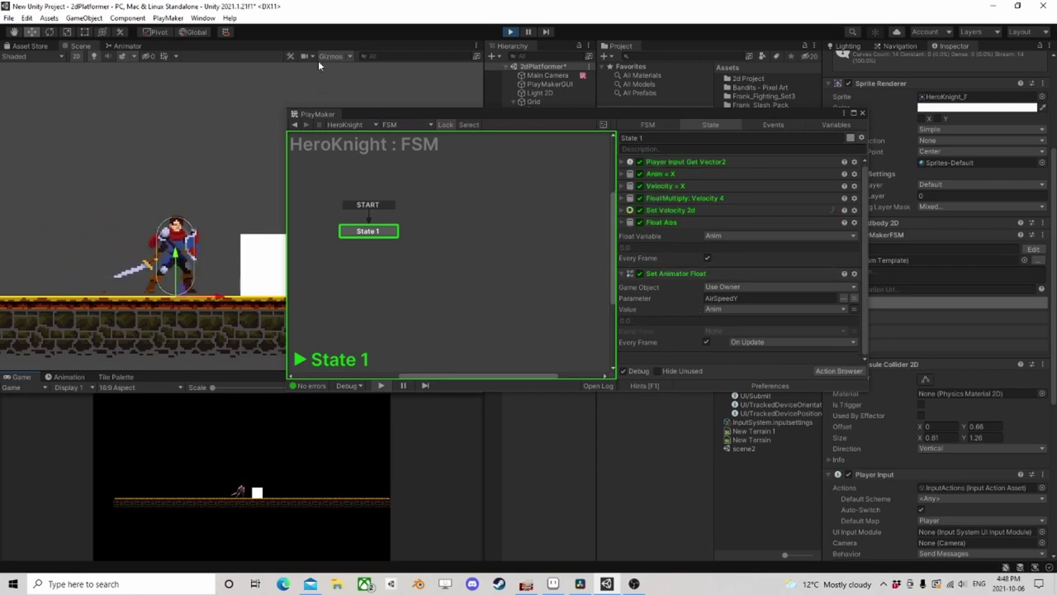
pyautogui.press('a')
pyautogui.click(125, 46)
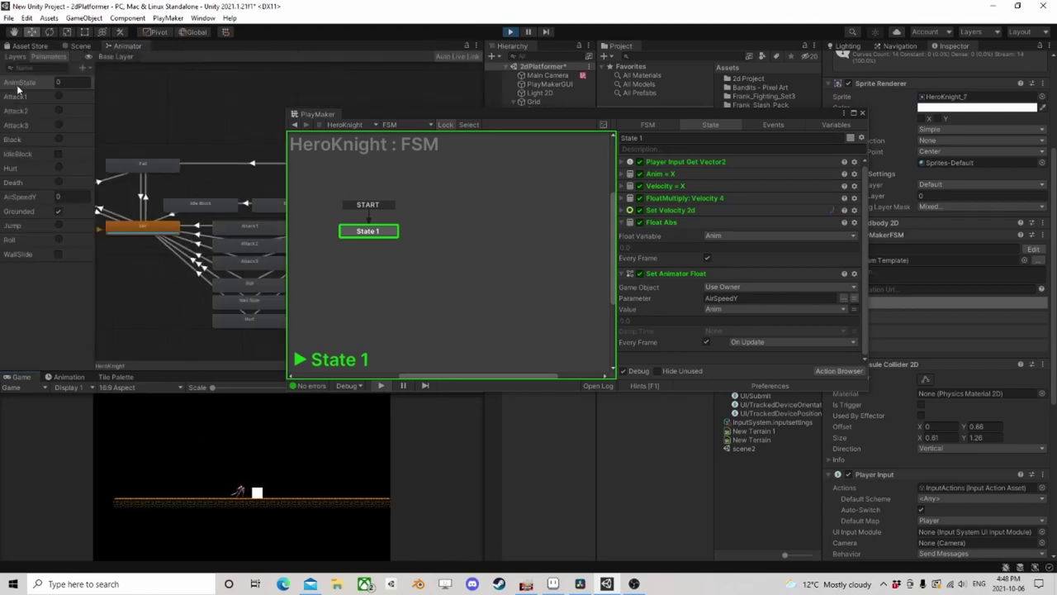
pyautogui.click(510, 32)
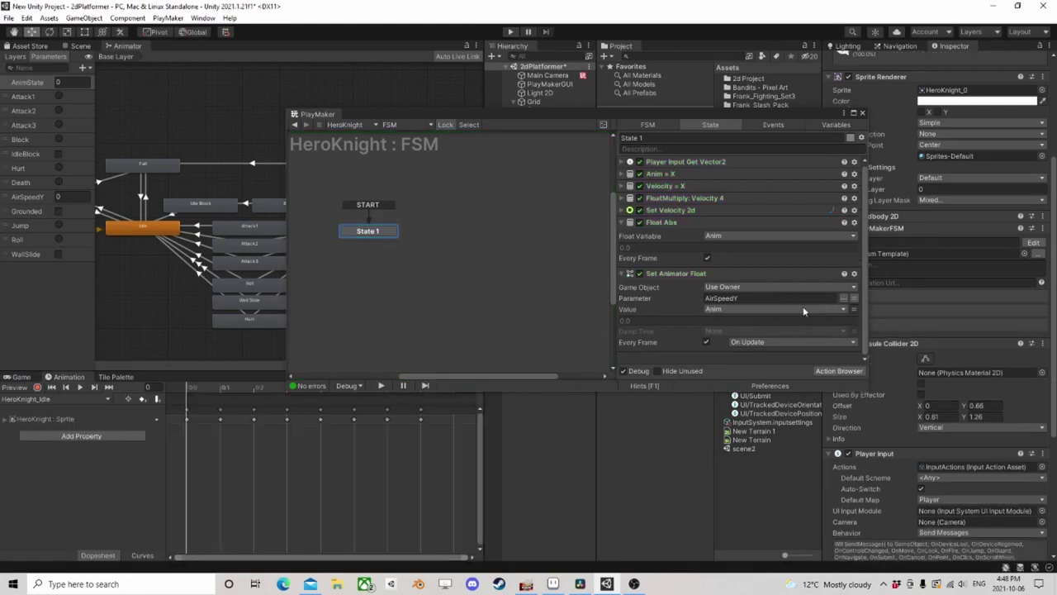
# Review the Parameter choice of Set Animator Float, keeping AirSpeedY, and return to the Scene view
pyautogui.click(843, 299)
pyautogui.click(869, 306)
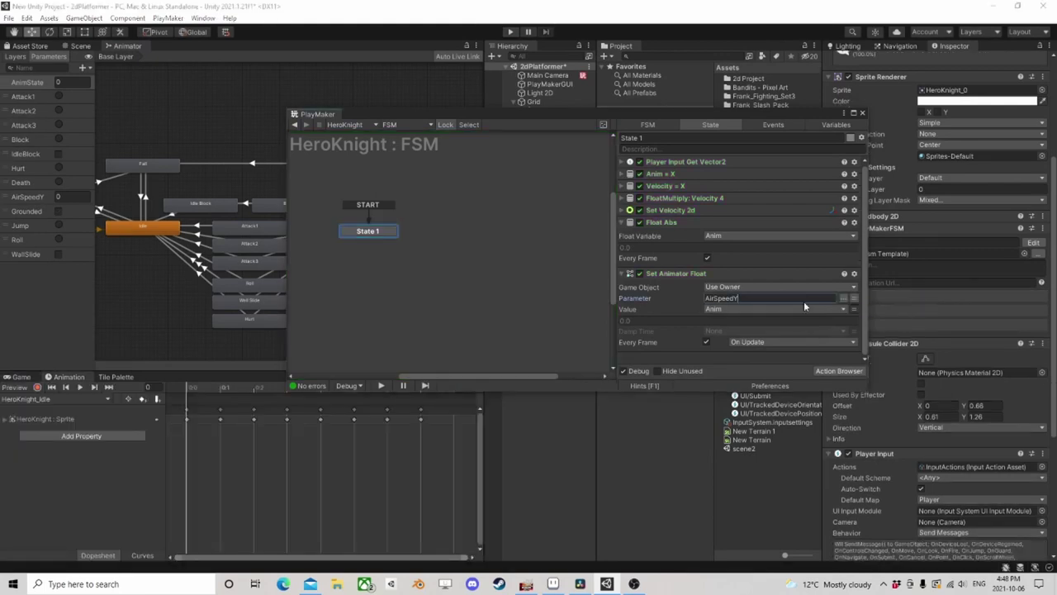
pyautogui.click(80, 47)
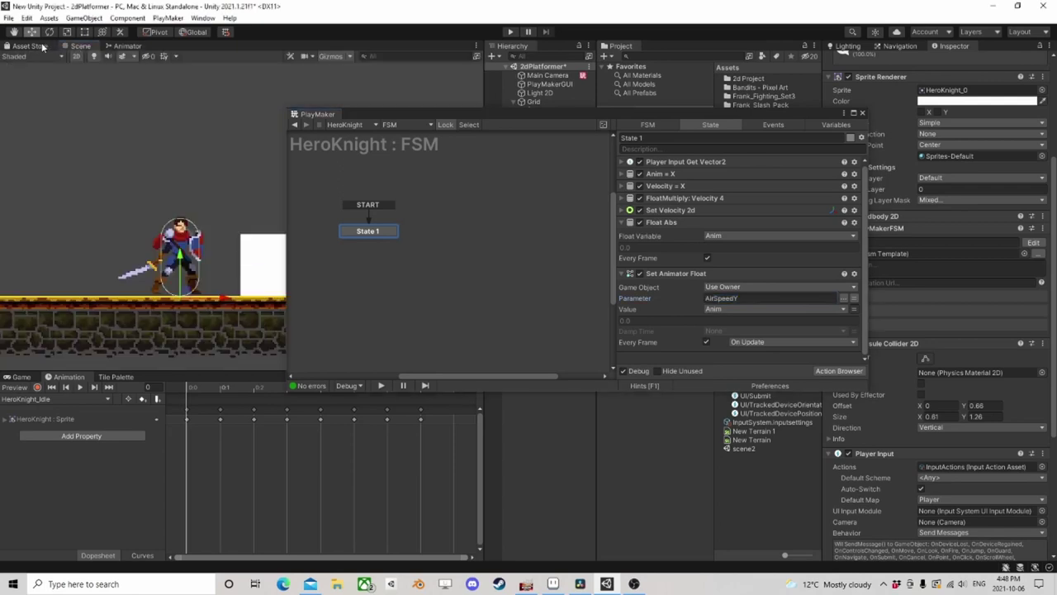
# Check the AnimState parameter among the Animator parameters and add a Set Animator Int action to State 1
pyautogui.click(126, 47)
pyautogui.click(31, 82)
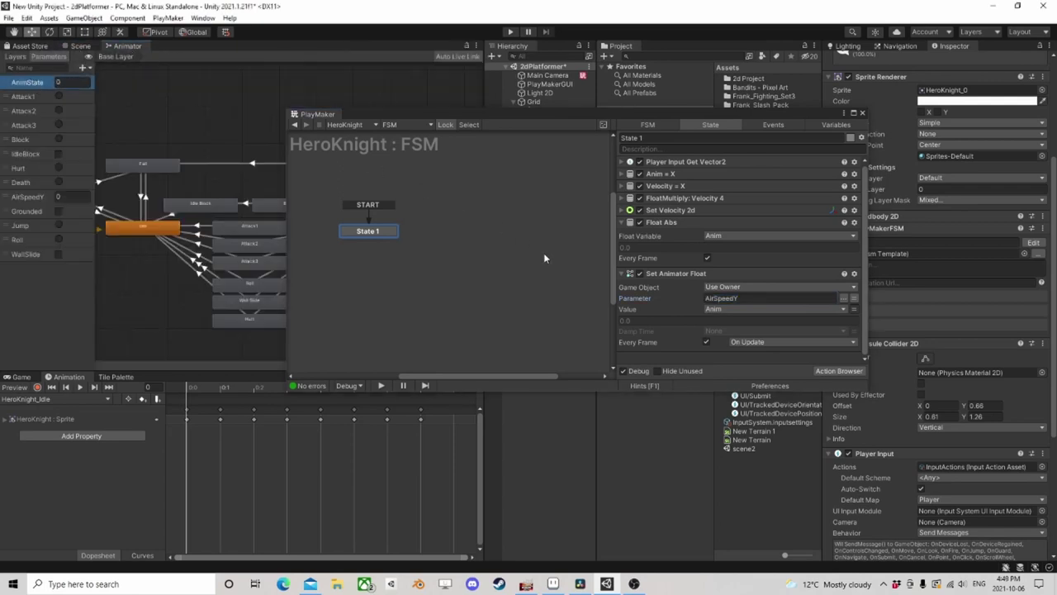
pyautogui.click(839, 371)
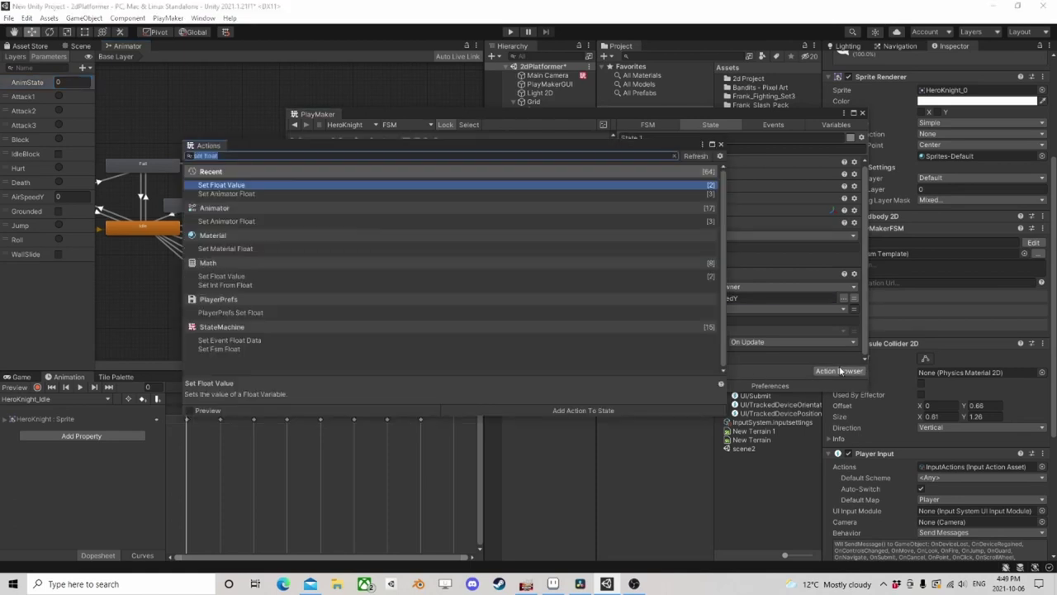
pyautogui.write('set animator int')
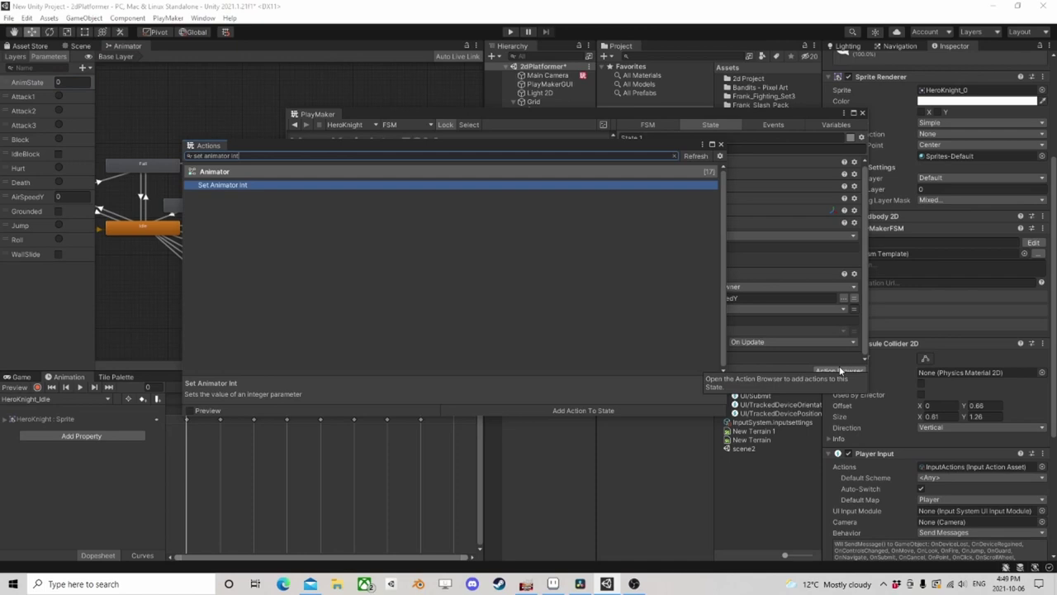
pyautogui.press('Return')
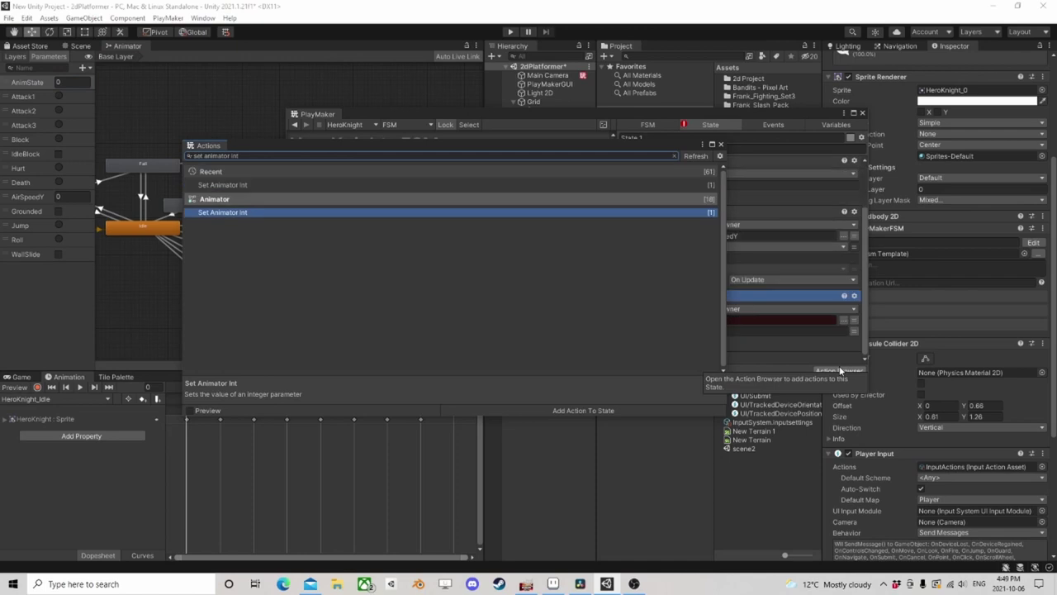
pyautogui.click(720, 145)
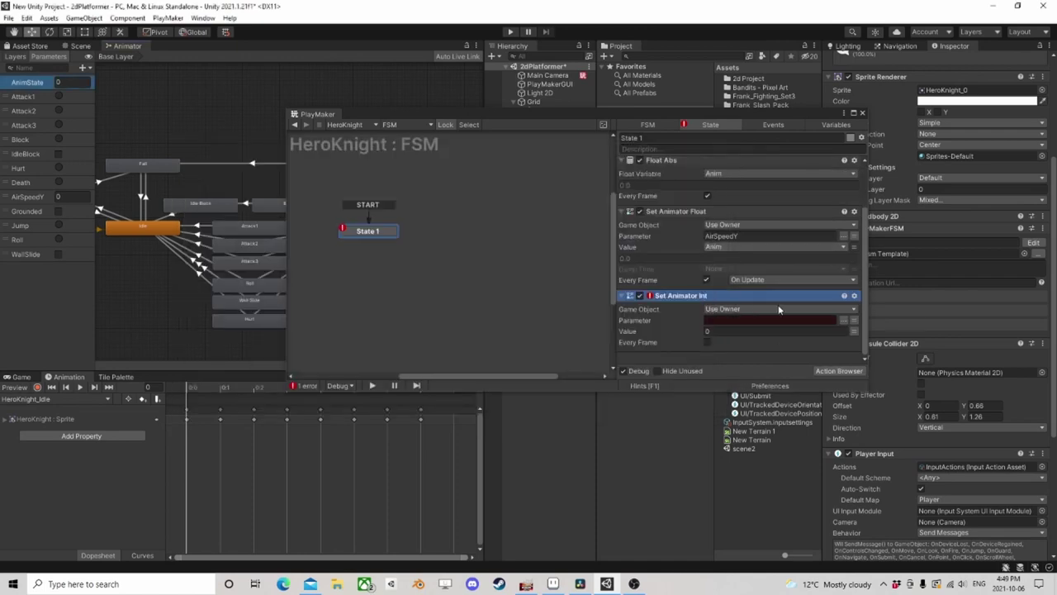
# Configure Set Animator Int to drive AnimState from the converted Anim variable every frame, and remove the Set Animator Float action
pyautogui.click(844, 320)
pyautogui.click(853, 328)
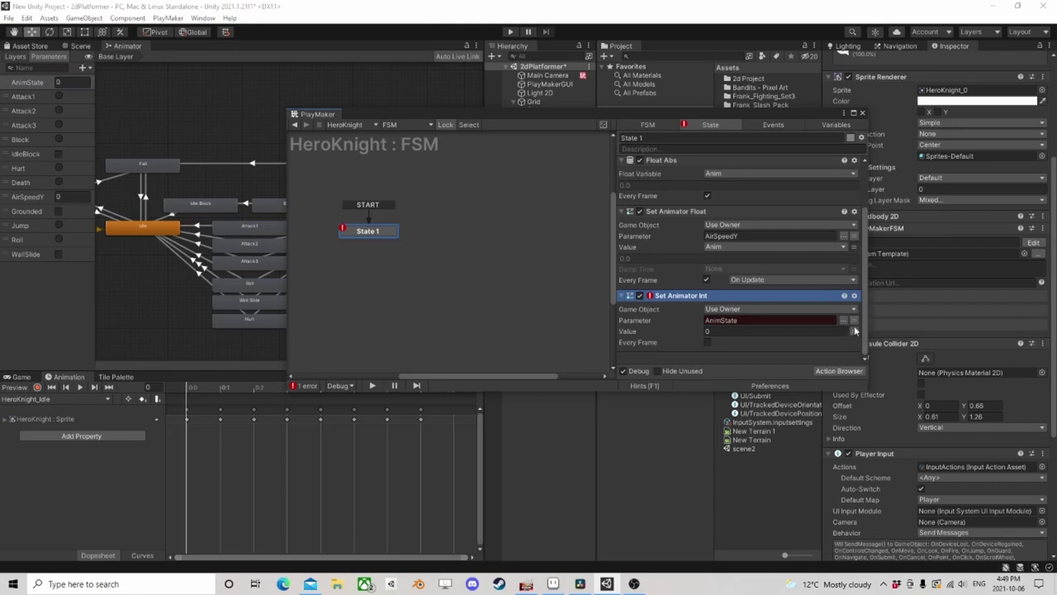
pyautogui.click(855, 331)
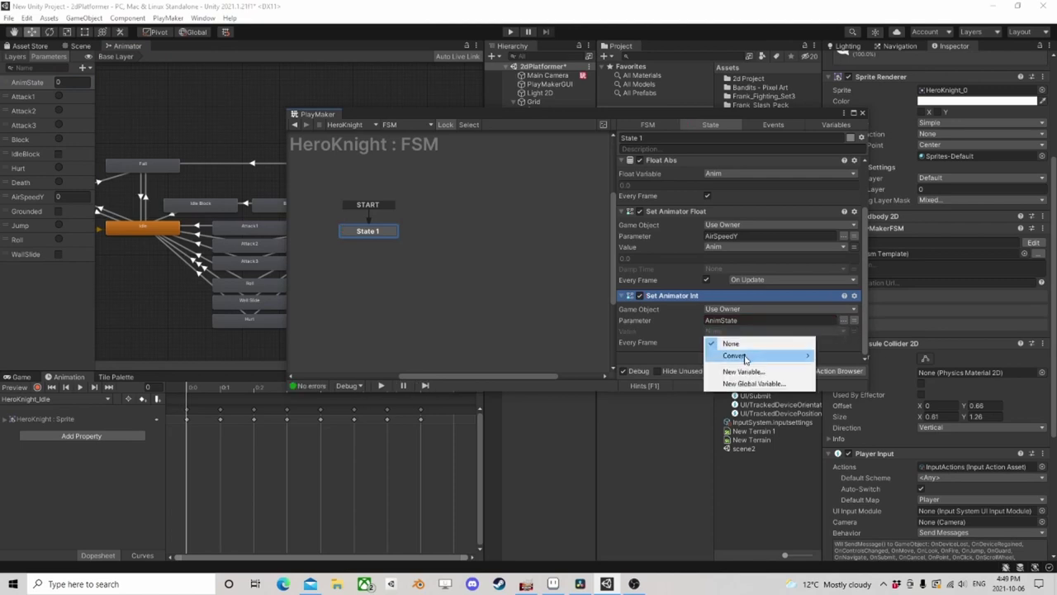
pyautogui.moveTo(748, 355)
pyautogui.click(841, 355)
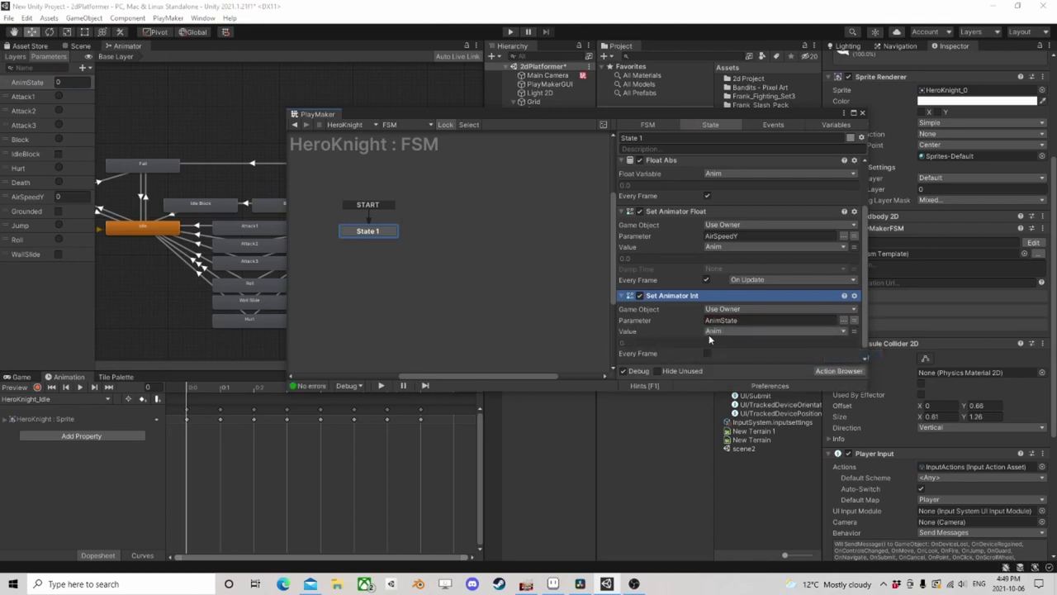
pyautogui.rightClick(688, 213)
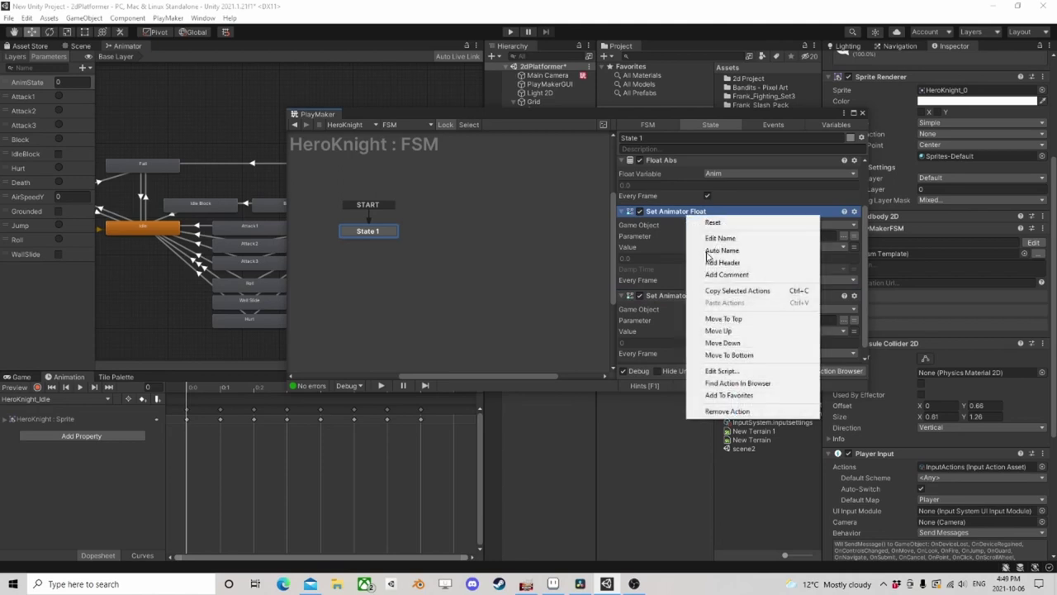
pyautogui.click(723, 411)
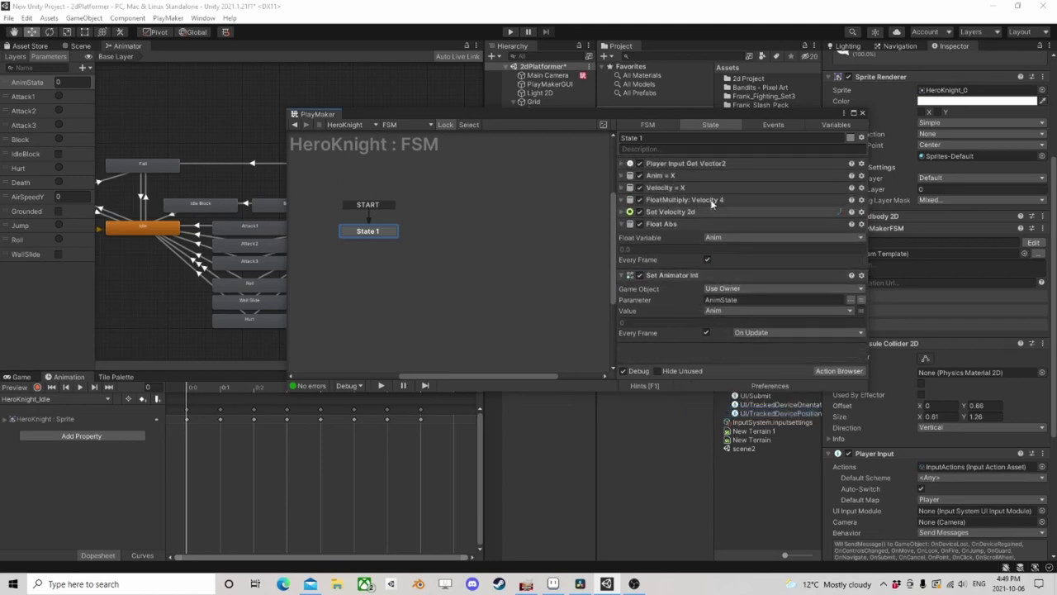
# Run the game and watch the knight in the Scene view
pyautogui.click(506, 32)
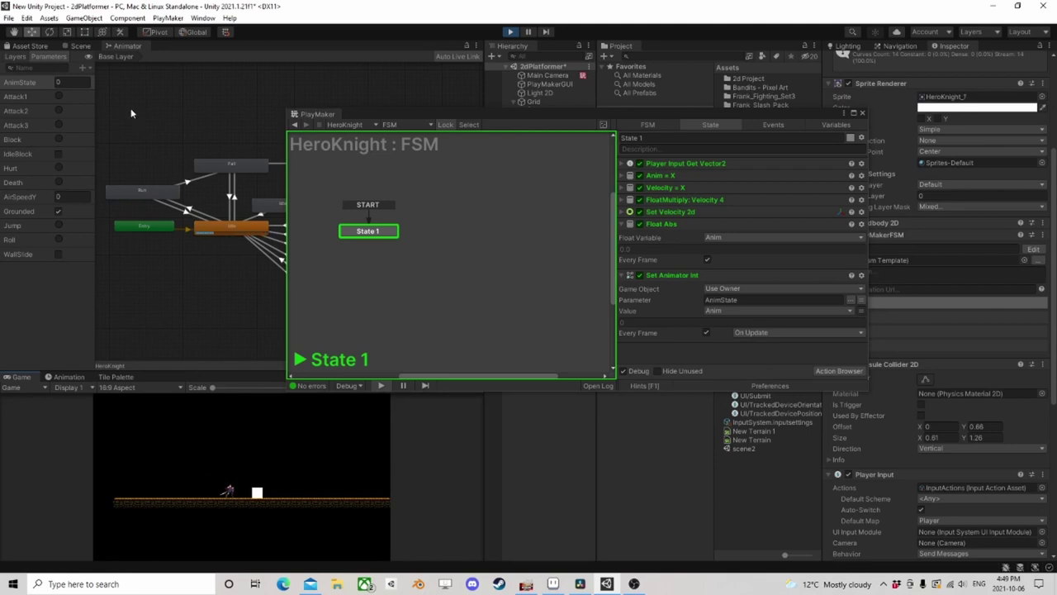
pyautogui.click(79, 46)
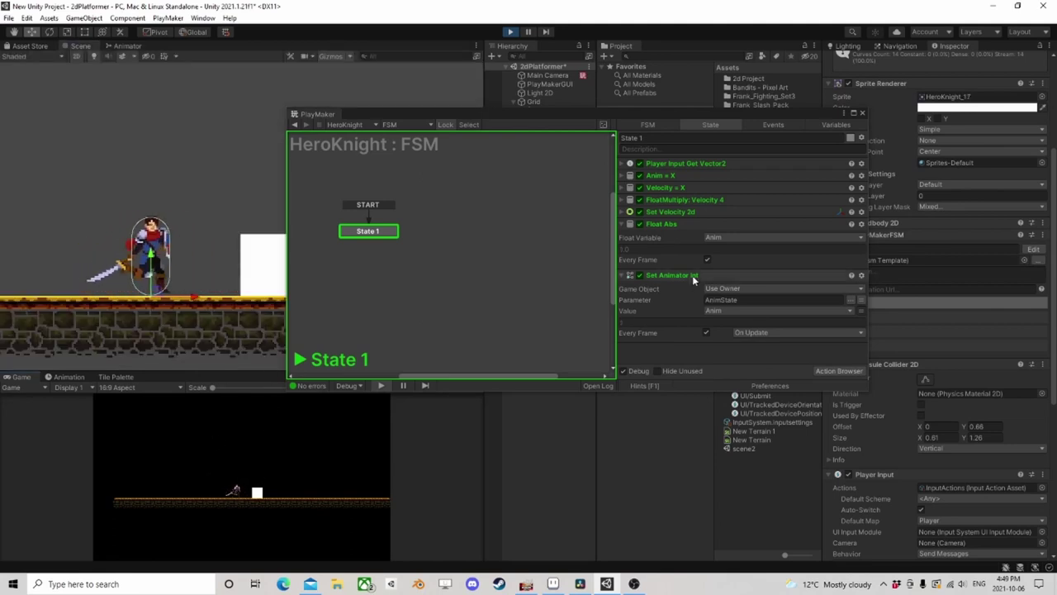
# Set the Float Multiply action's Multiply By to 5 during play and test moving the knight right and left
pyautogui.click(624, 200)
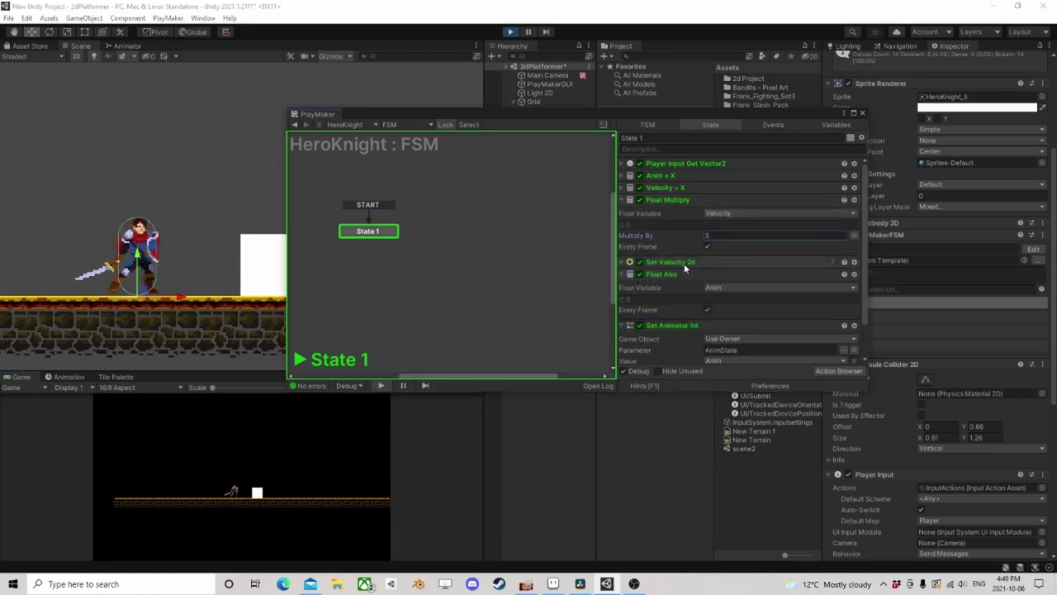
pyautogui.click(347, 478)
pyautogui.press('d')
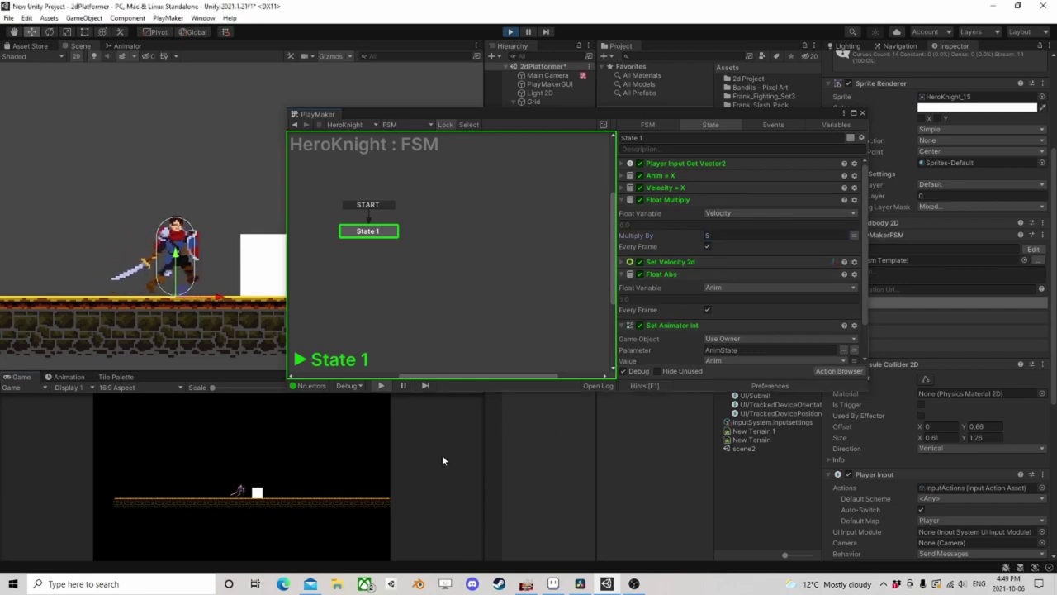
pyautogui.press('a')
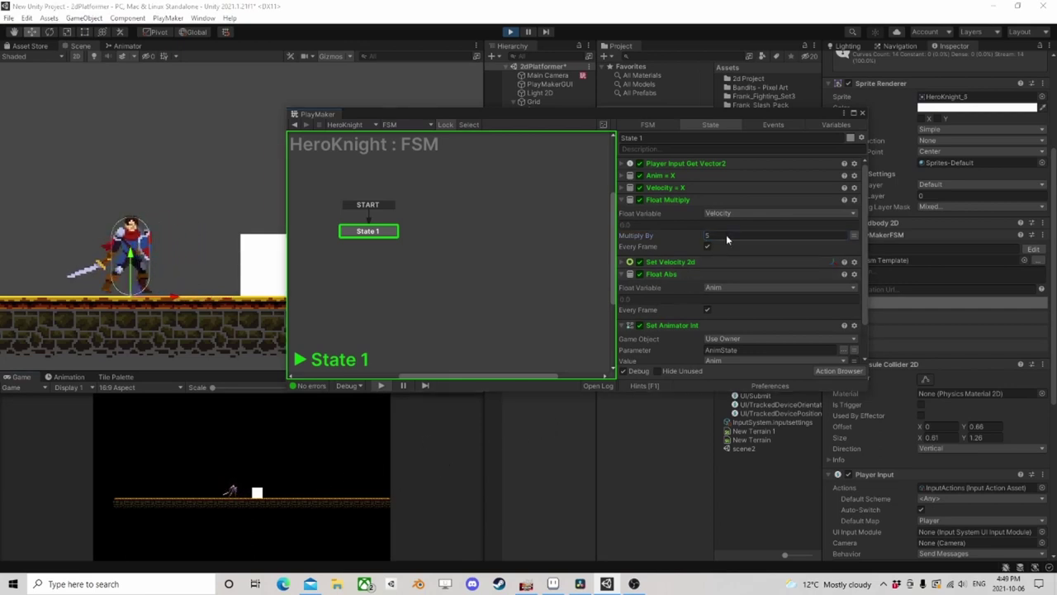
# Set Float Multiply's Multiply By to 6 during play and test the knight's movement in both directions again
pyautogui.write('6')
pyautogui.click(272, 513)
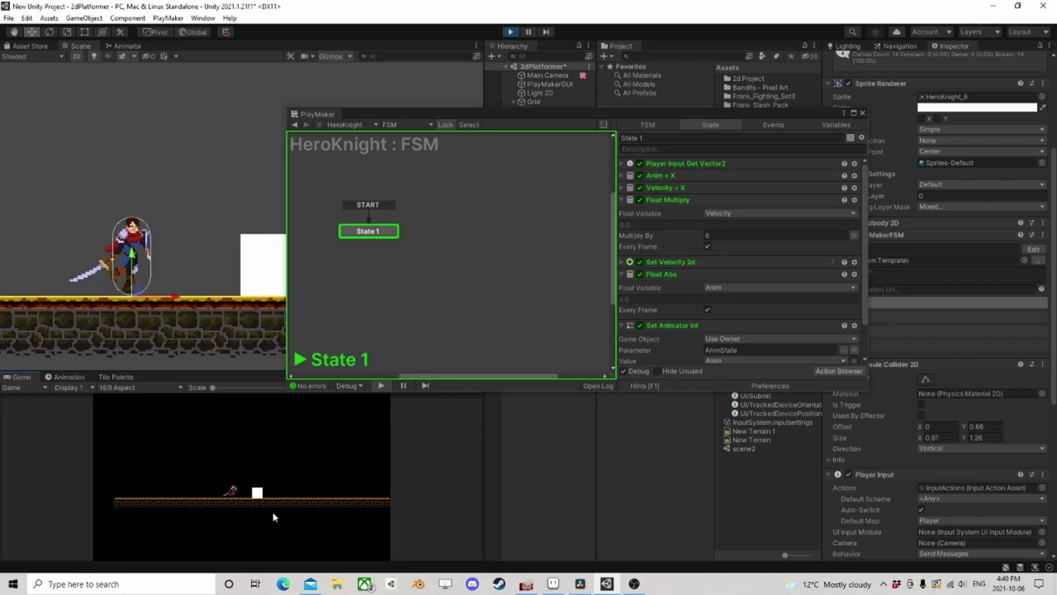
pyautogui.press('d')
pyautogui.press('a')
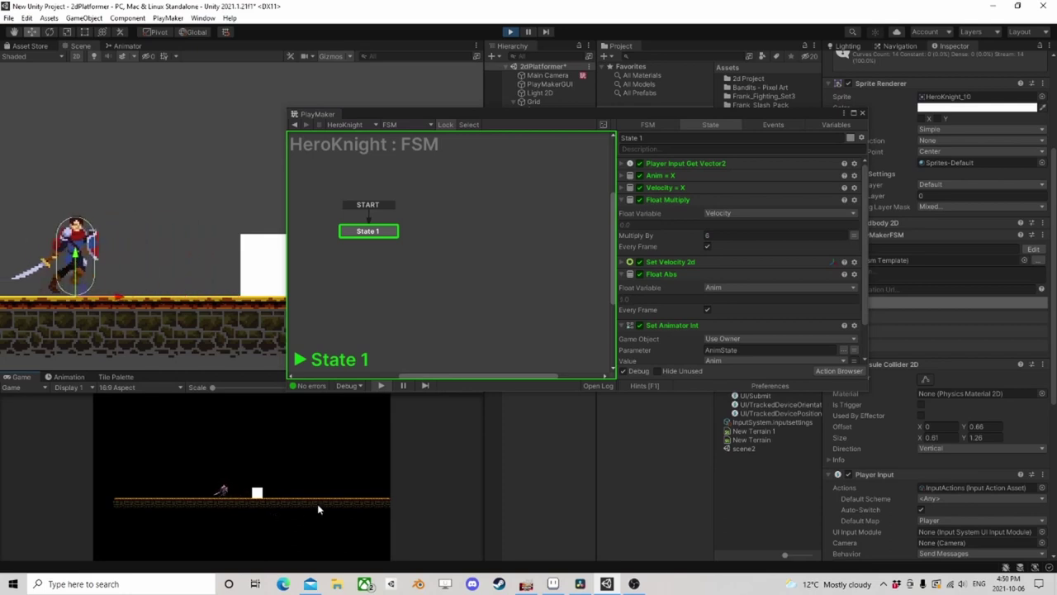
pyautogui.press('d')
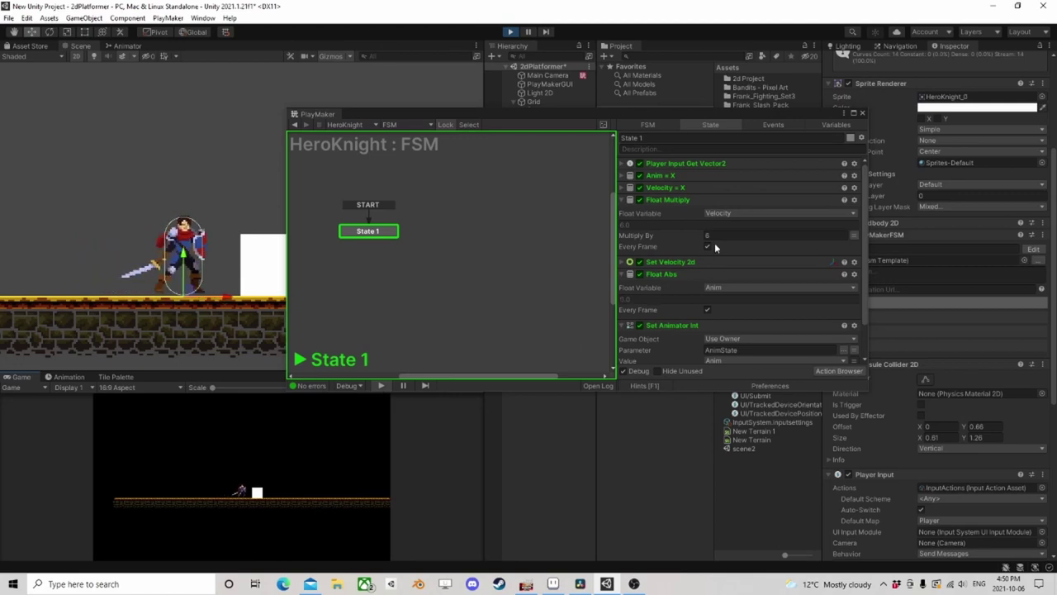
pyautogui.press('a')
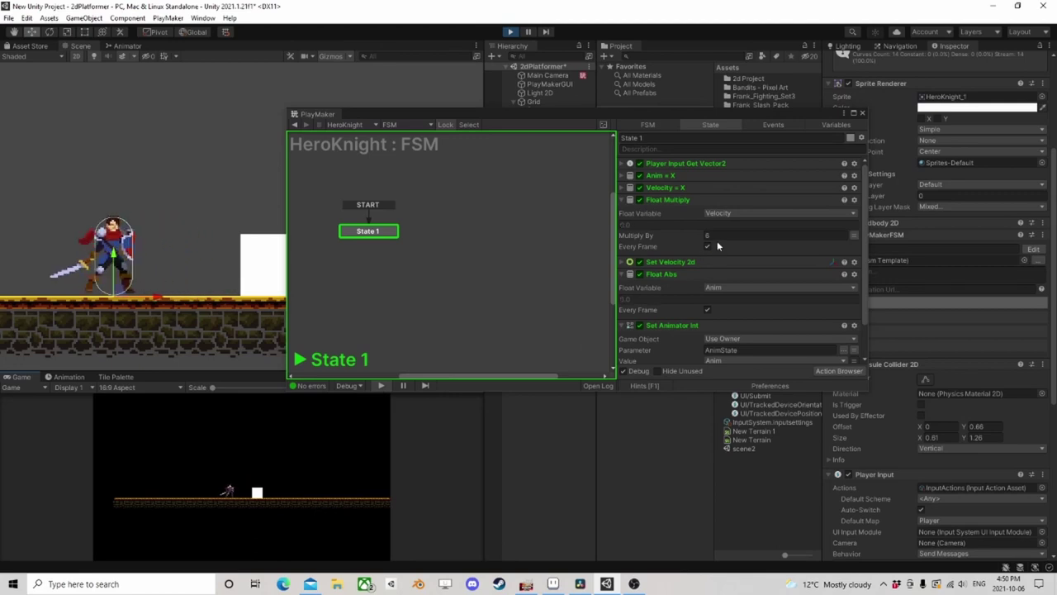
# Inspect the Set Velocity 2d action, stop the game, and set the action's X value to the Velocity variable
pyautogui.scroll(-3, 717, 240)
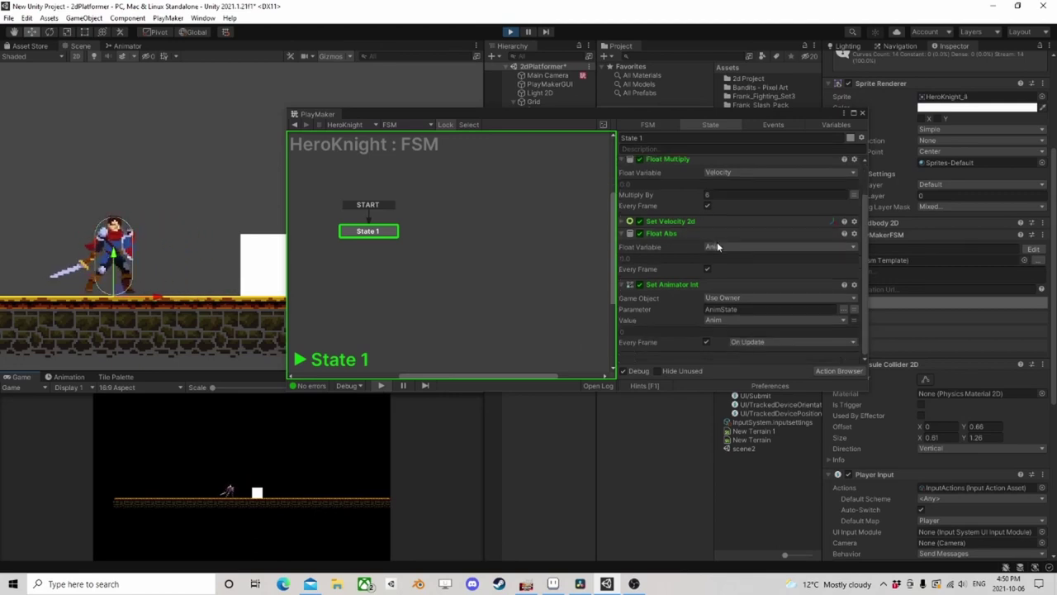
pyautogui.click(628, 221)
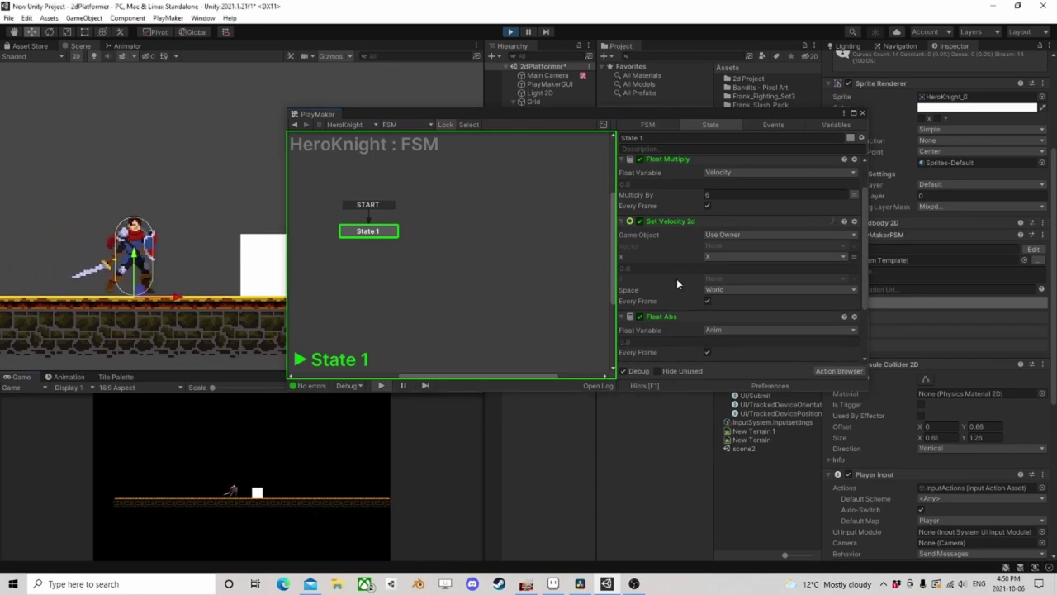
pyautogui.hotkey('ctrl', 'p')
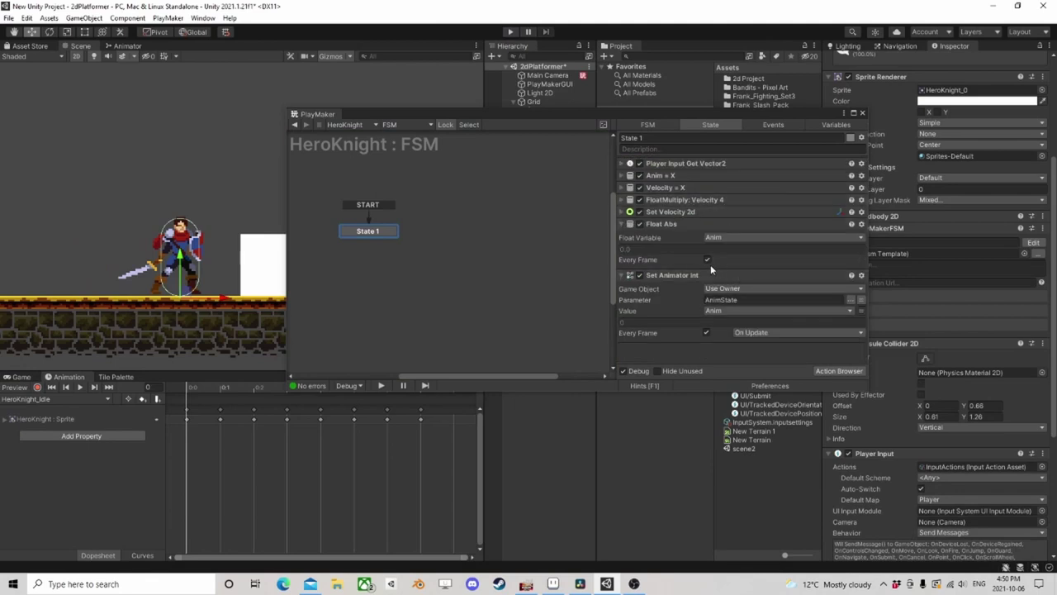
pyautogui.click(622, 211)
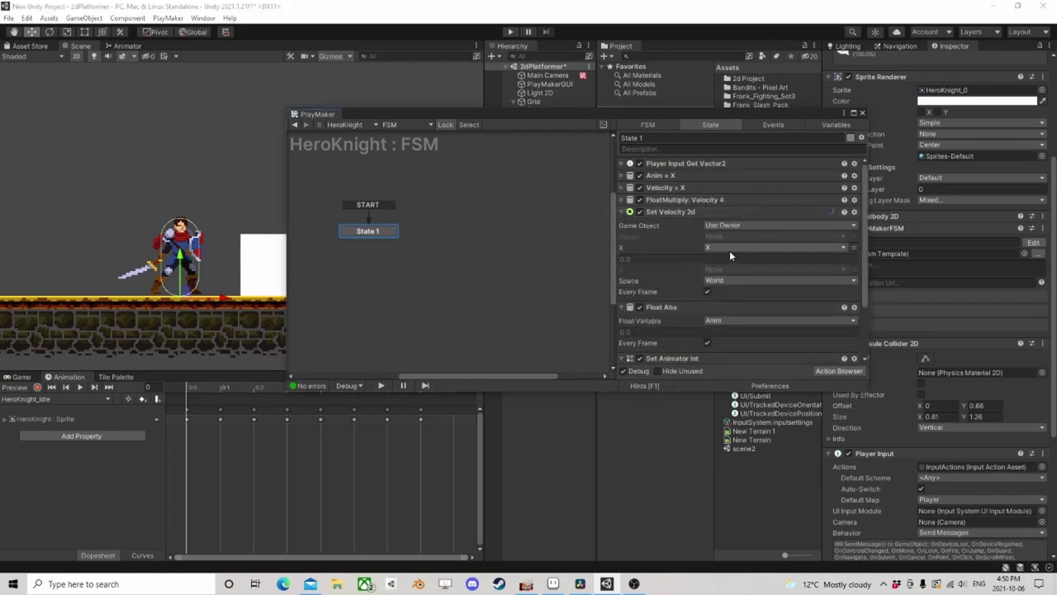
pyautogui.click(729, 247)
pyautogui.click(760, 276)
# Run the game and test the knight's speed by moving him left and right repeatedly
pyautogui.click(511, 33)
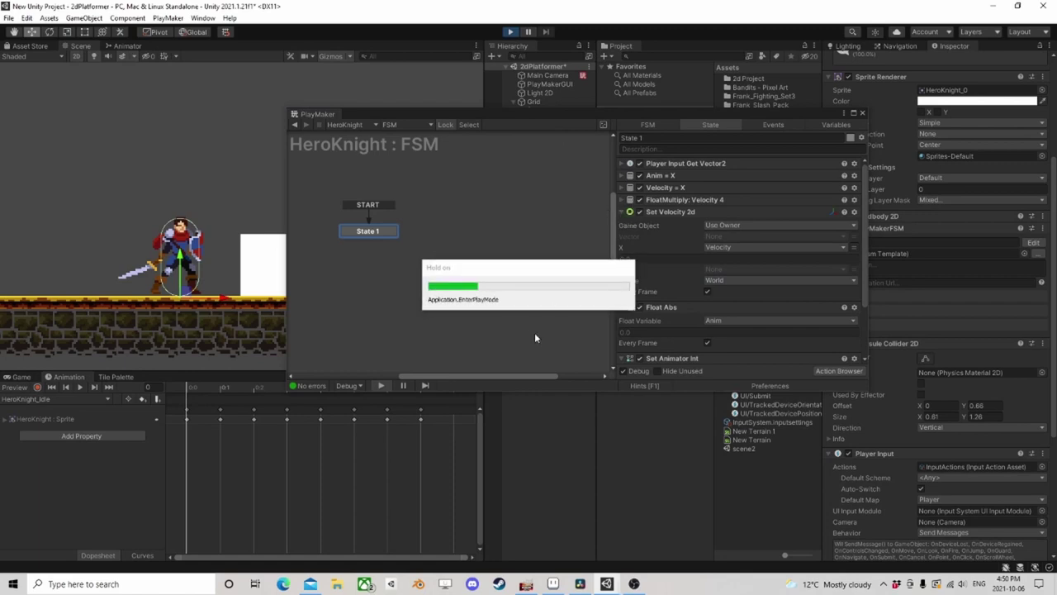
pyautogui.press('a')
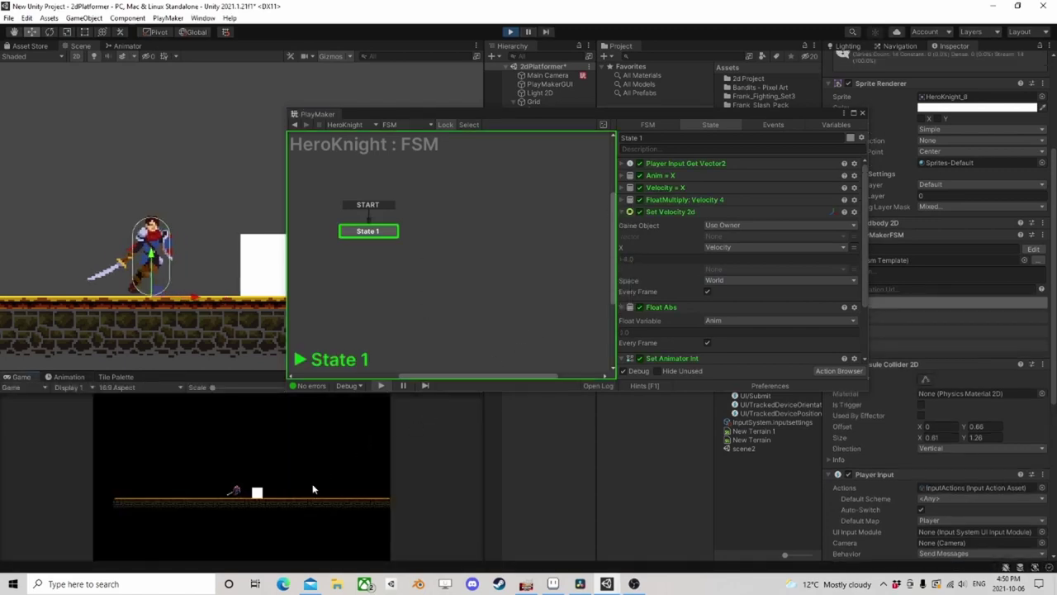
pyautogui.press('d')
pyautogui.press('d')
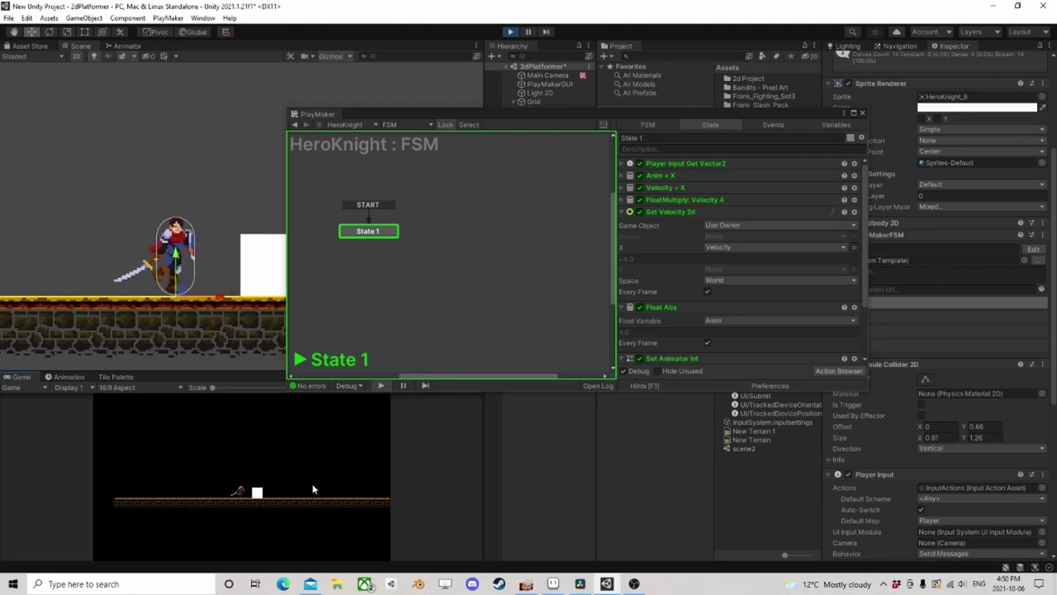
pyautogui.press('a')
pyautogui.press('d')
pyautogui.press('a')
pyautogui.press('d')
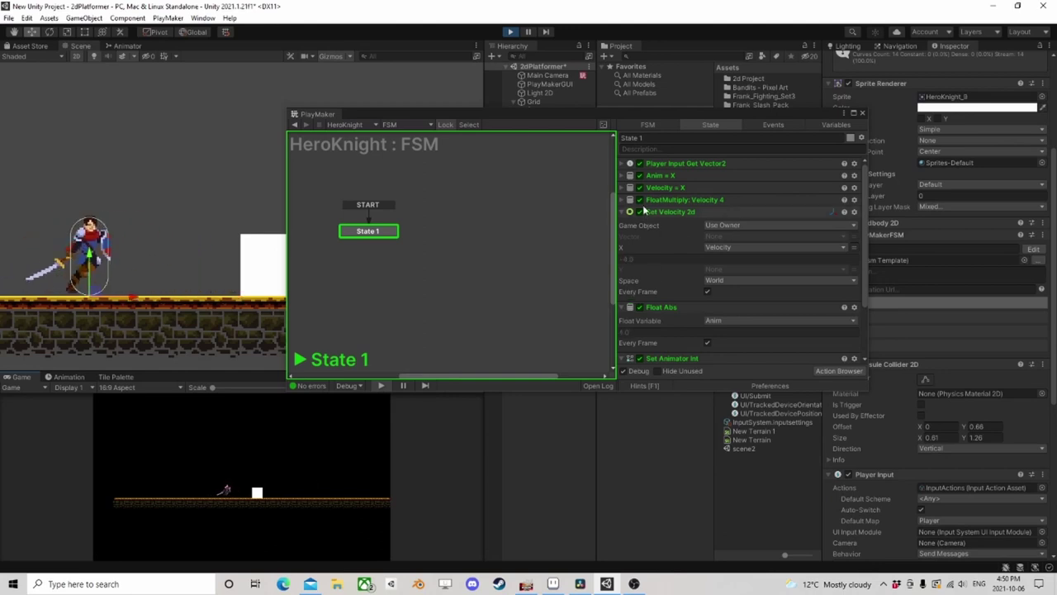
# Set Float Multiply's Multiply By to 3 during play, test moving the knight back and forth, and stop the game
pyautogui.click(624, 200)
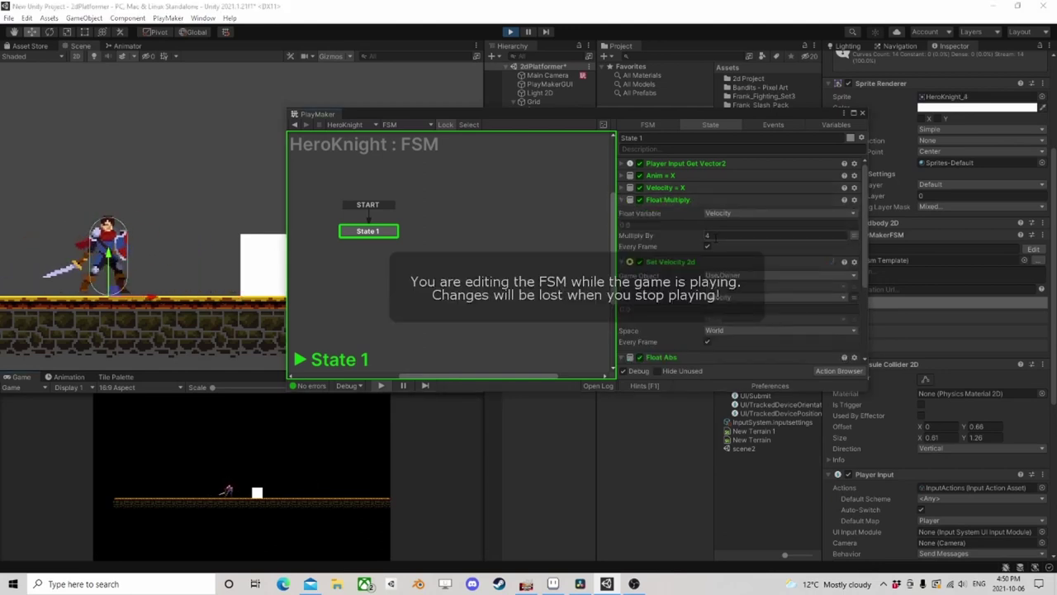
pyautogui.click(239, 485)
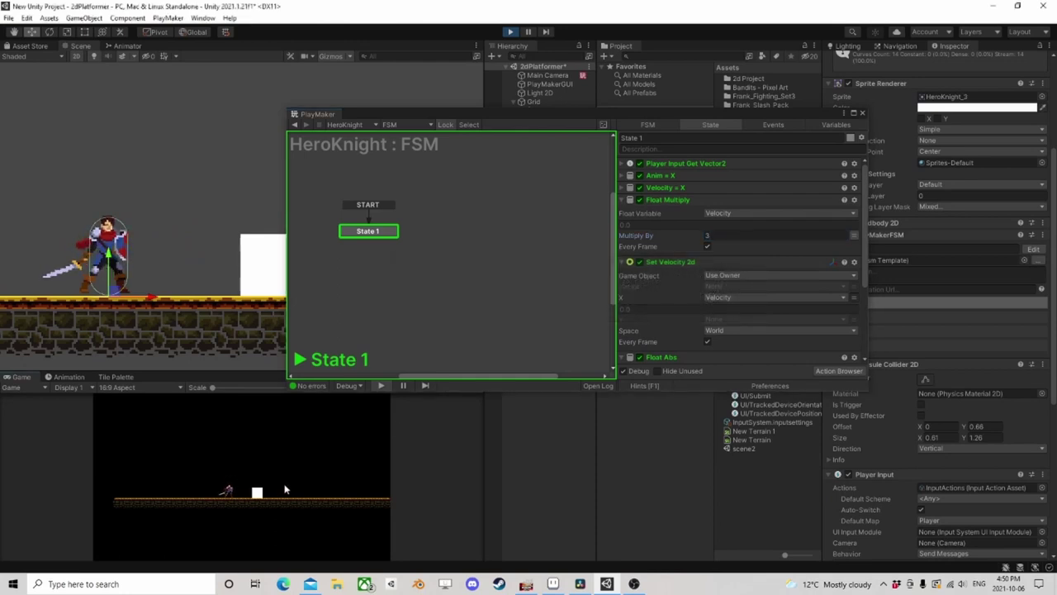
pyautogui.press('a')
pyautogui.press('d')
pyautogui.press('a')
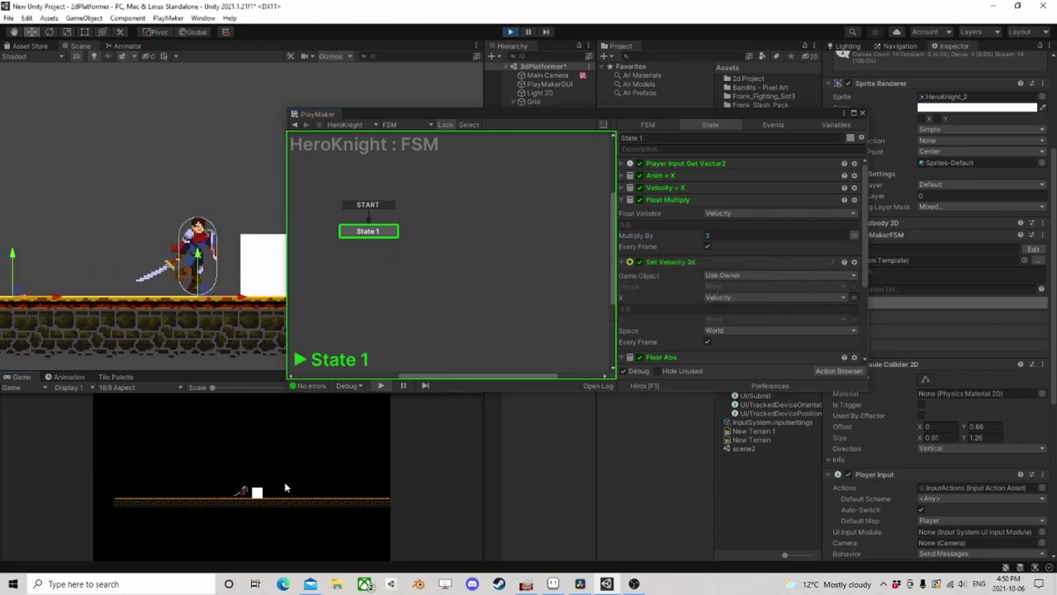
pyautogui.press('d')
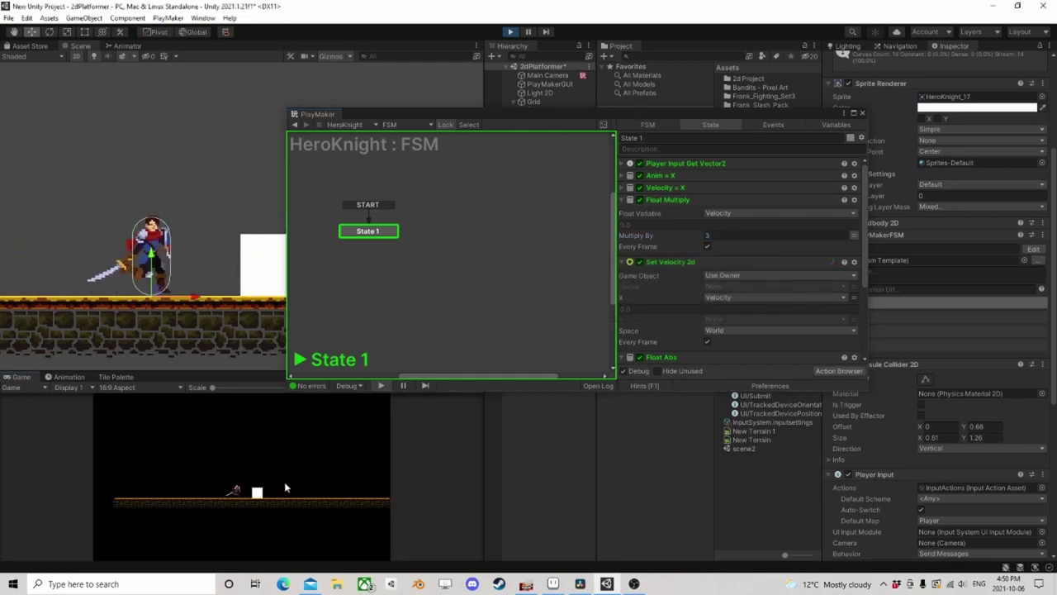
pyautogui.press('a')
pyautogui.click(512, 33)
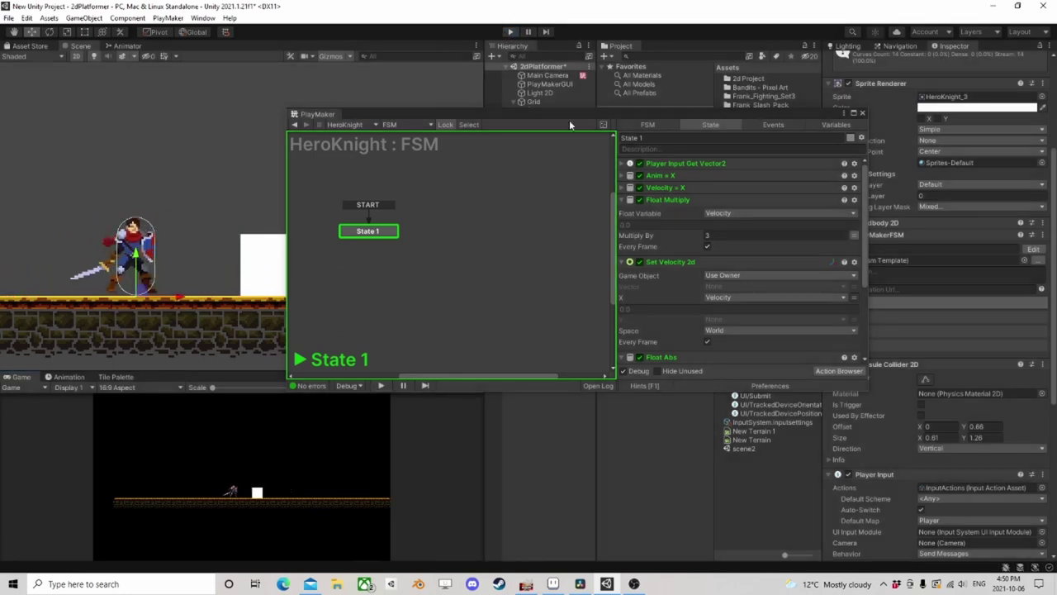
# Collapse the Set Velocity 2d, Float Abs and Set Animator Int actions in State 1
pyautogui.click(623, 211)
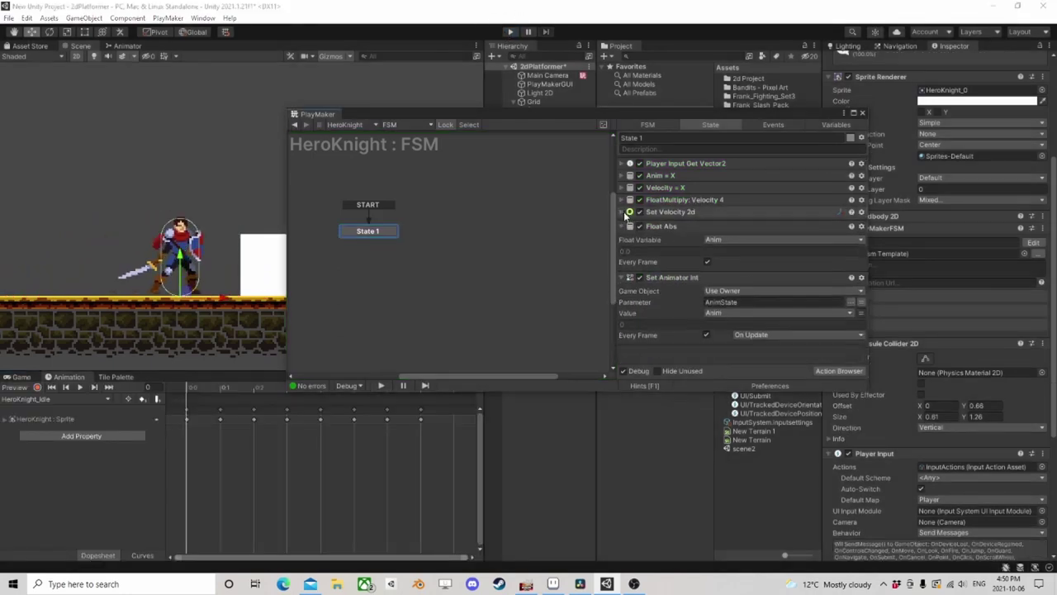
pyautogui.click(623, 224)
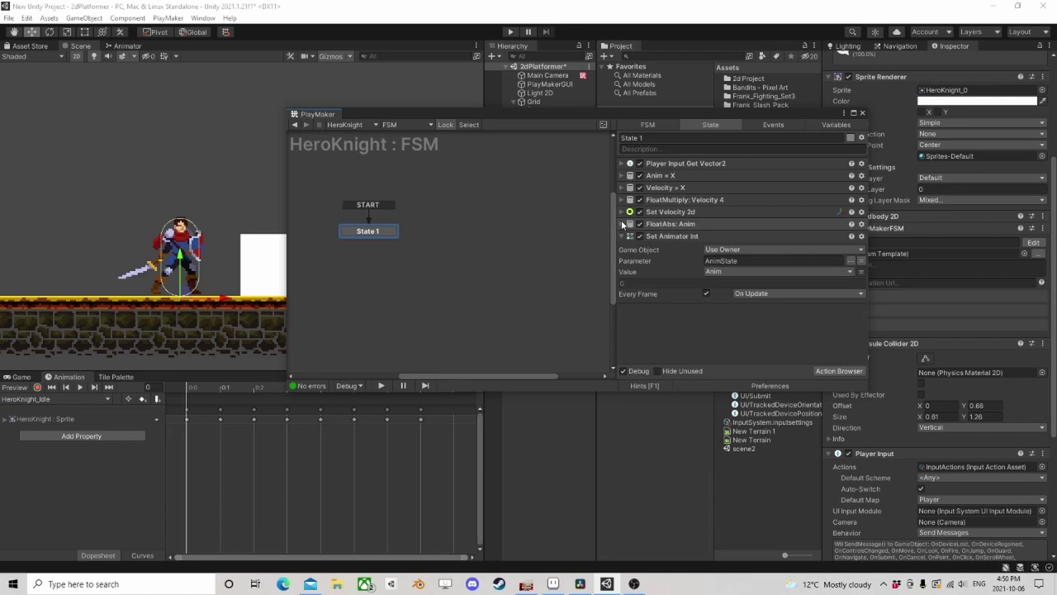
pyautogui.click(623, 236)
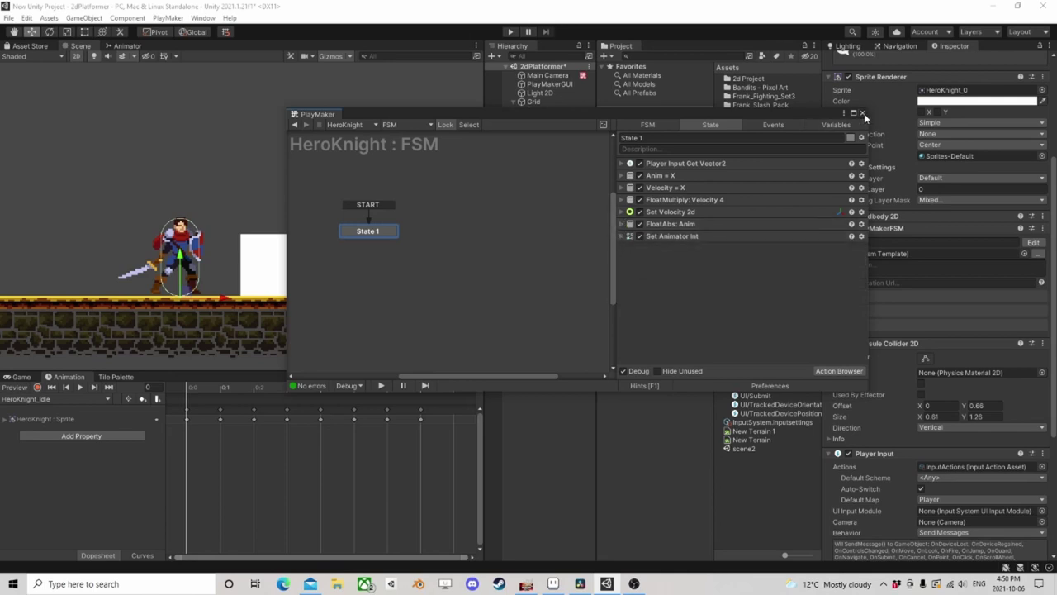
# Look over the actions in HeroKnight's Utility FSM and close the FSM editor
pyautogui.click(864, 113)
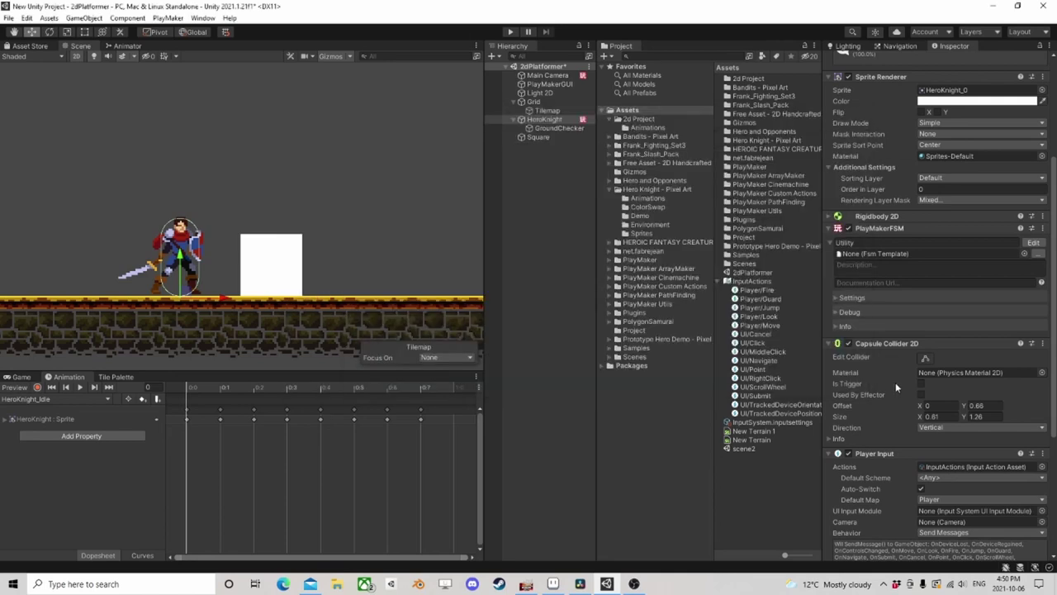
pyautogui.click(1033, 242)
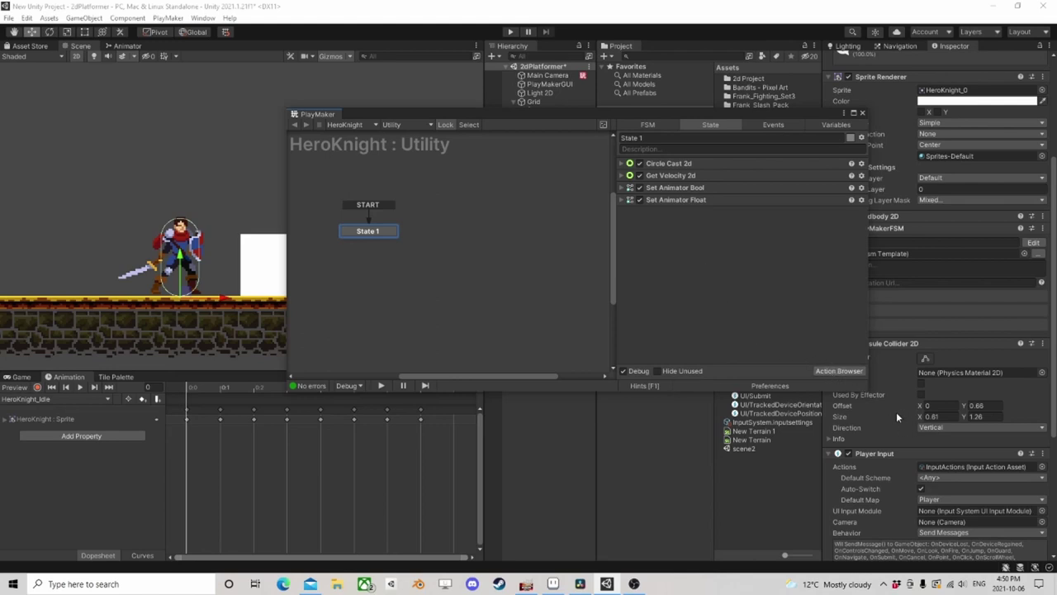
pyautogui.click(863, 112)
# Add another PlayMakerFSM component to HeroKnight and open the new FSM for editing
pyautogui.scroll(-5, 933, 330)
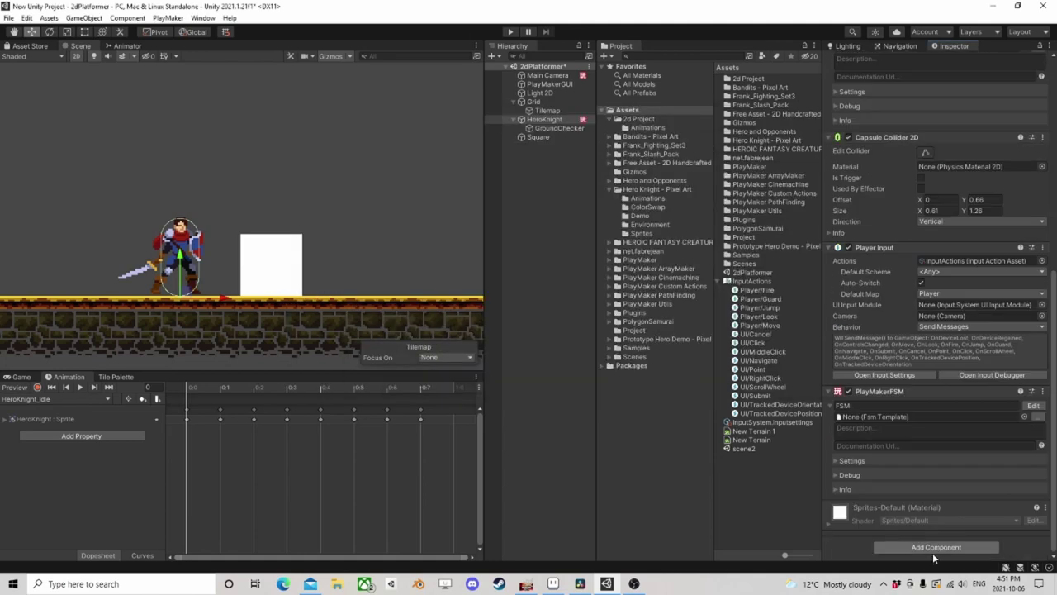
pyautogui.click(937, 548)
pyautogui.click(909, 443)
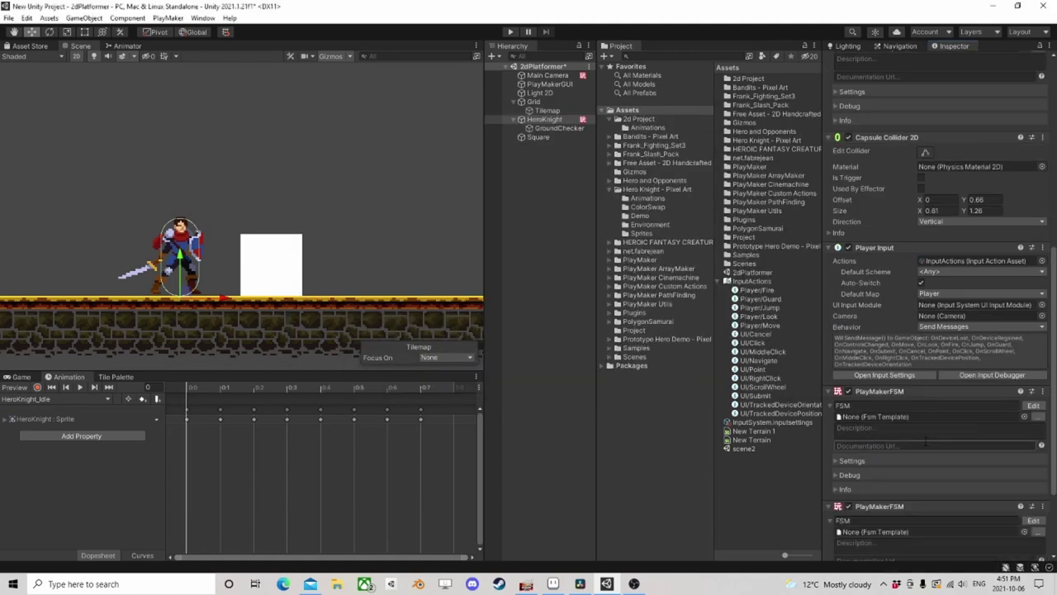
pyautogui.click(1033, 522)
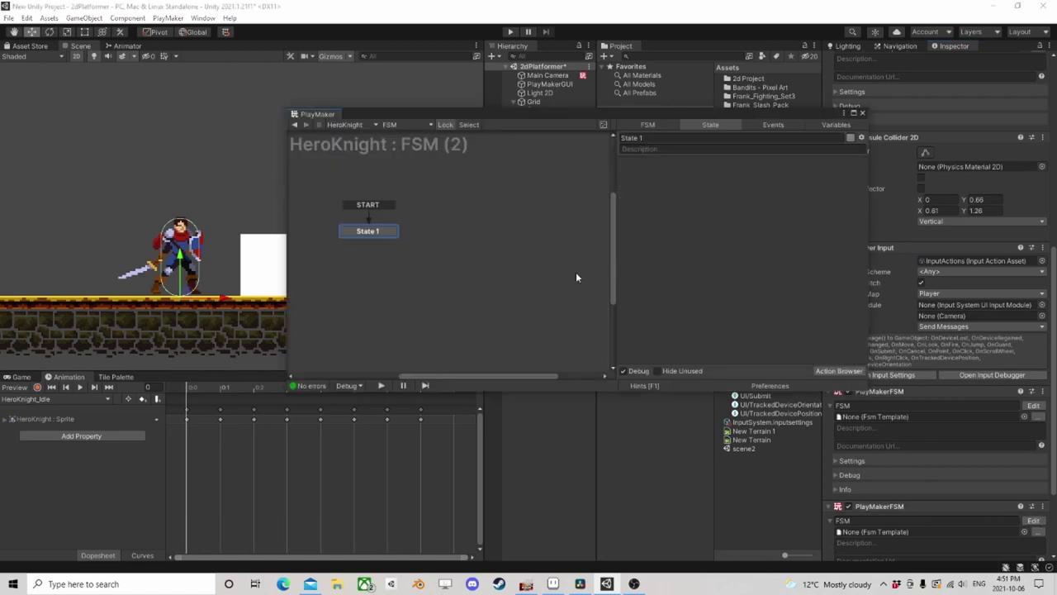
# Add a Player Input Get Vector2 action to State 1 and set its Input Action to Player/Move
pyautogui.click(838, 371)
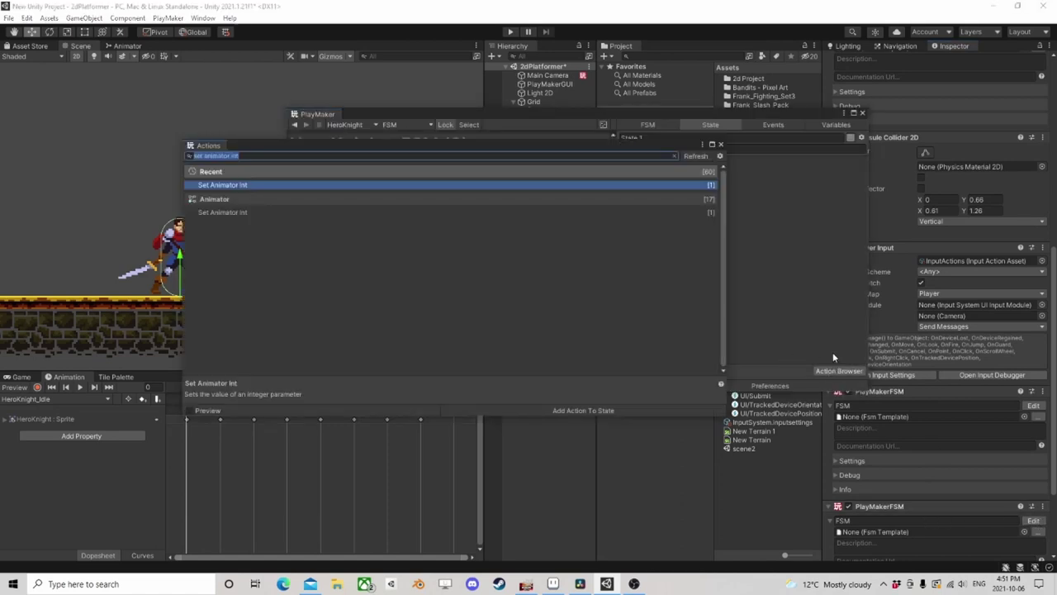
pyautogui.write('input')
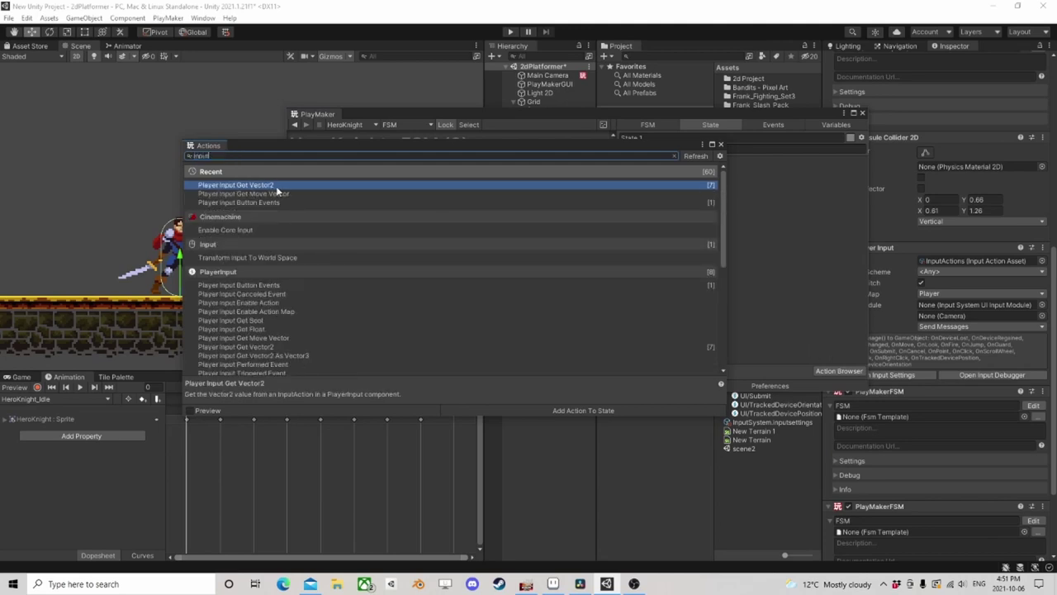
pyautogui.doubleClick(277, 187)
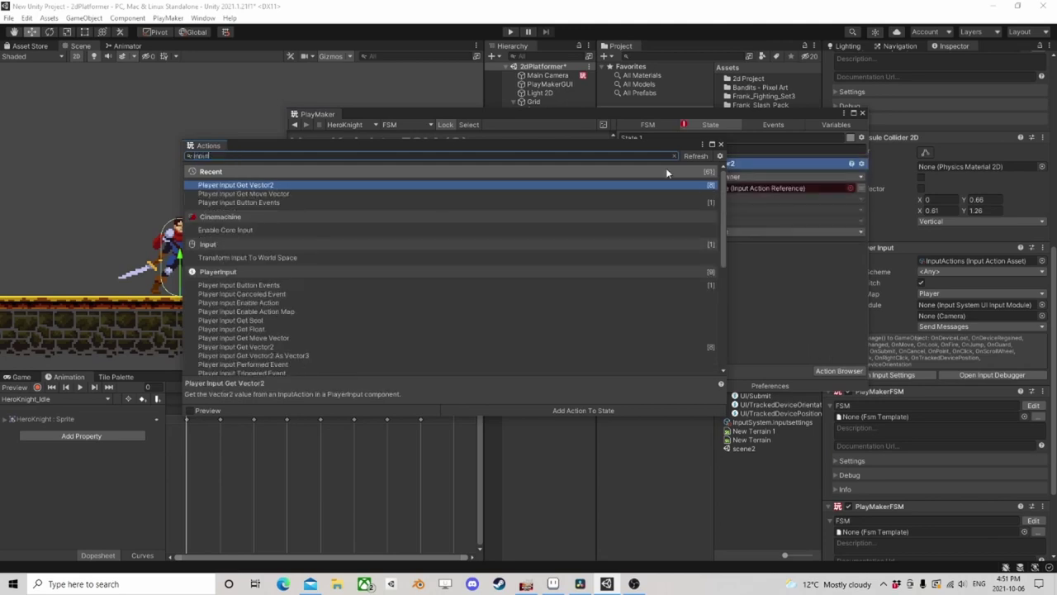
pyautogui.click(720, 146)
pyautogui.click(851, 189)
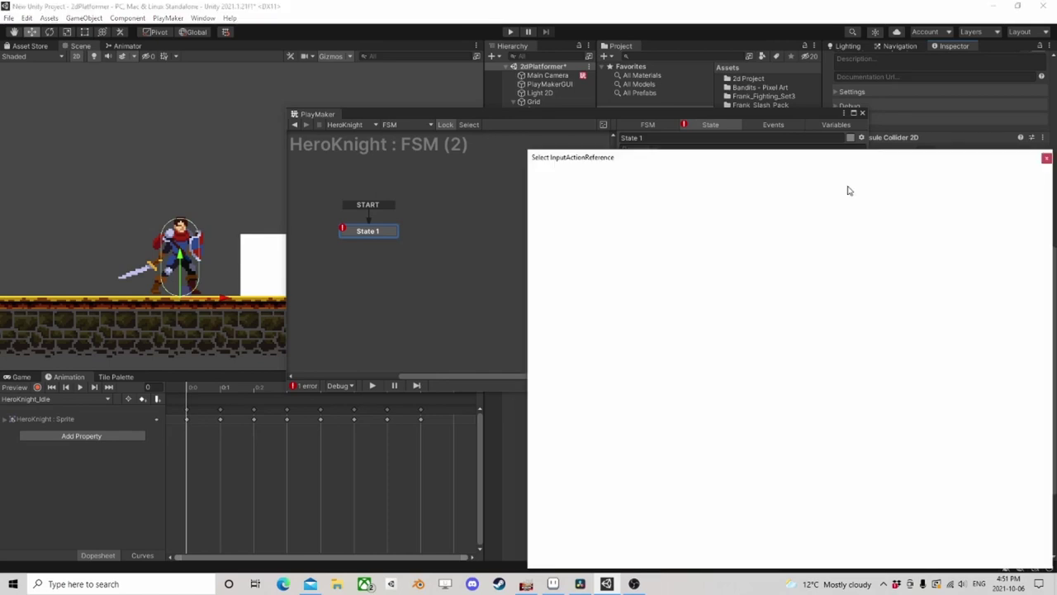
pyautogui.click(881, 231)
pyautogui.click(1046, 158)
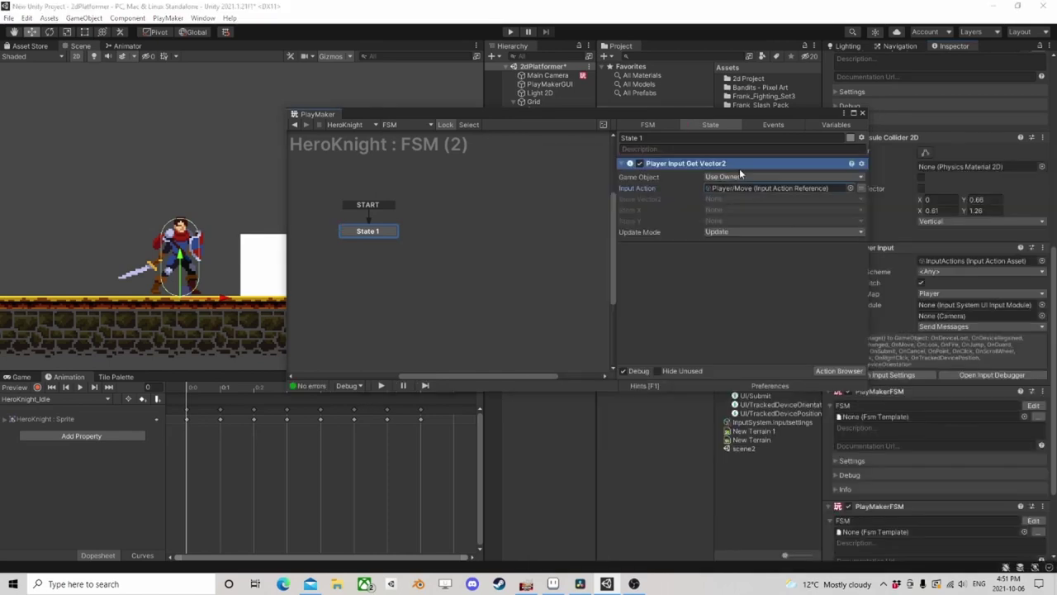
# Store the input's X value in a new variable named X
pyautogui.click(715, 210)
pyautogui.click(737, 242)
pyautogui.write('X')
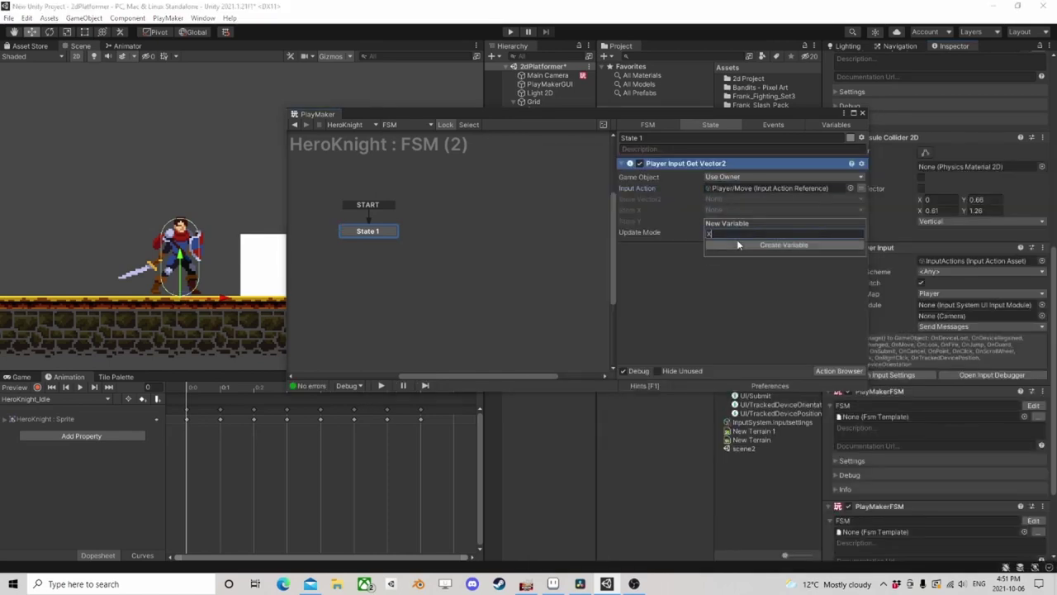
pyautogui.press('Return')
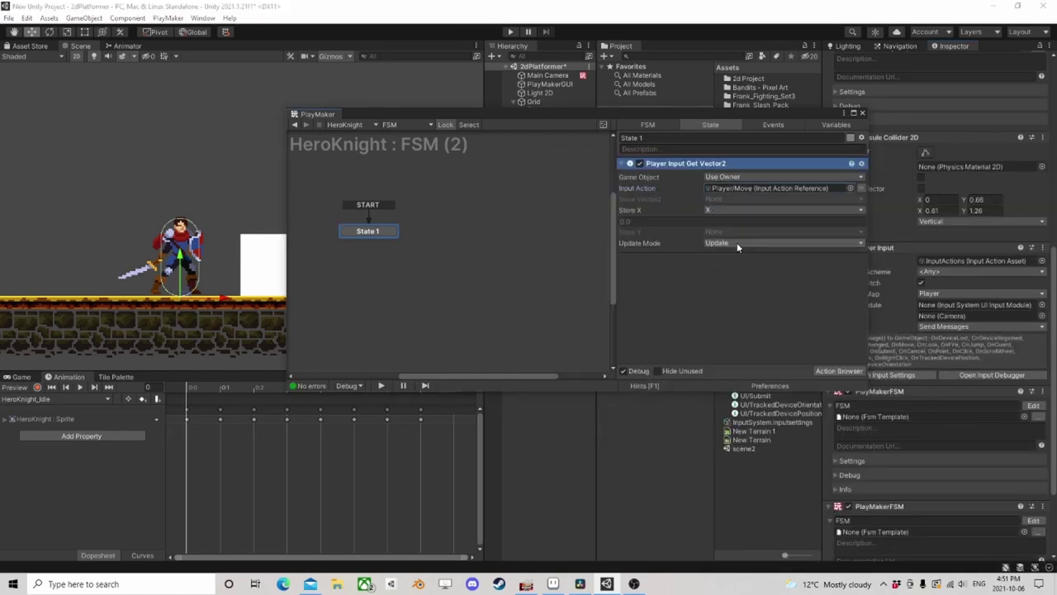
# Add a Float Compare action to State 1 that runs every frame with the variable X as Float 1
pyautogui.click(839, 371)
pyautogui.write('float com')
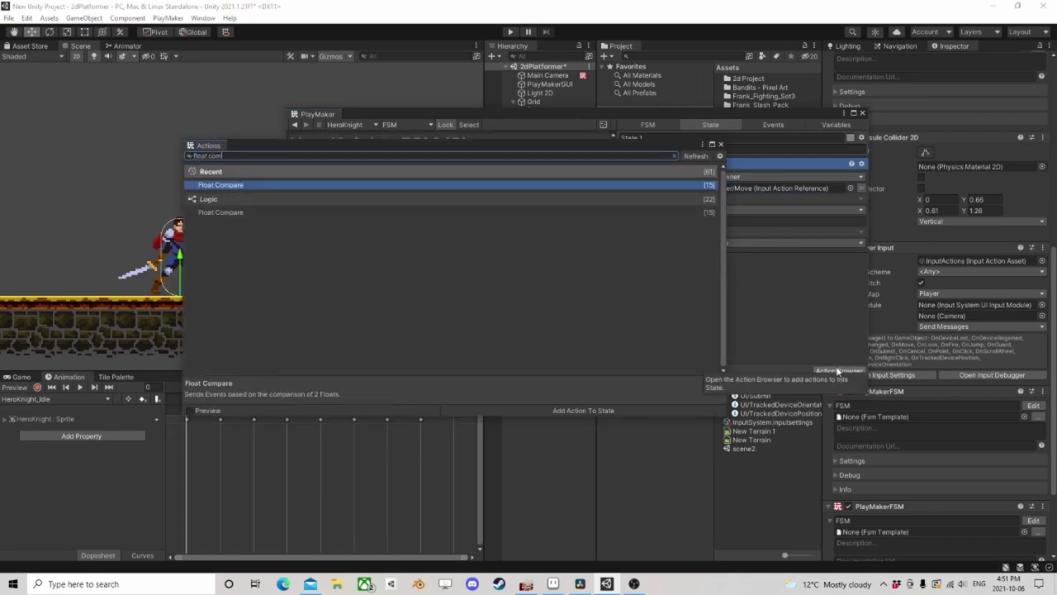
pyautogui.press('Return')
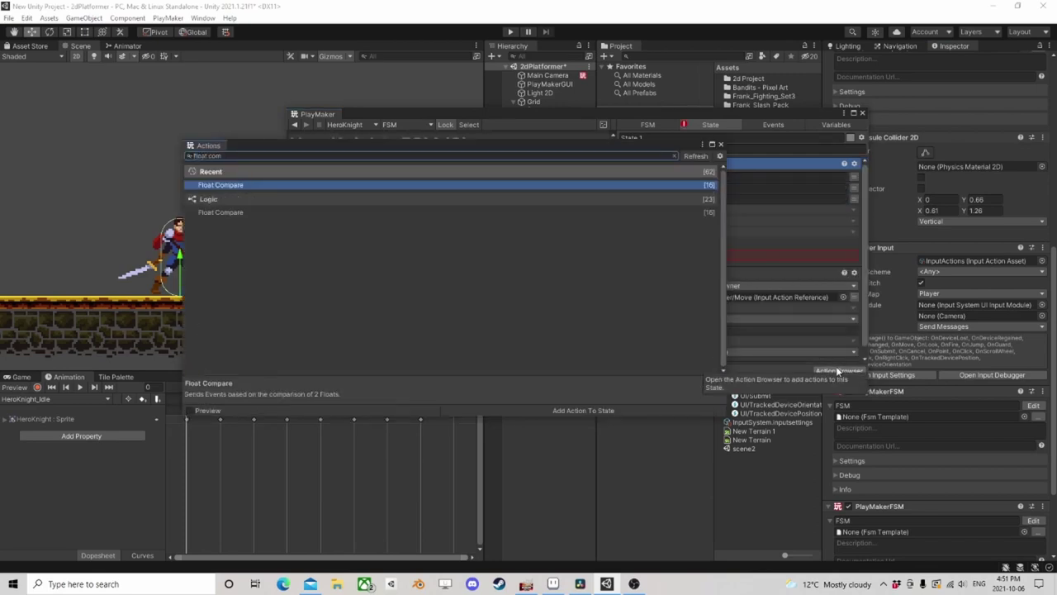
pyautogui.click(720, 144)
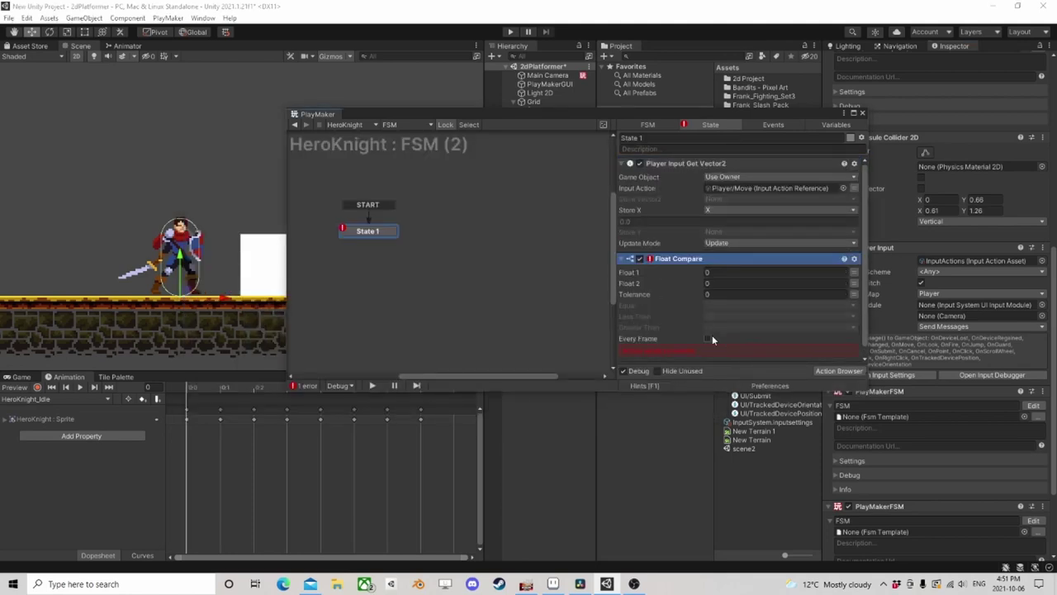
pyautogui.click(853, 272)
pyautogui.click(817, 274)
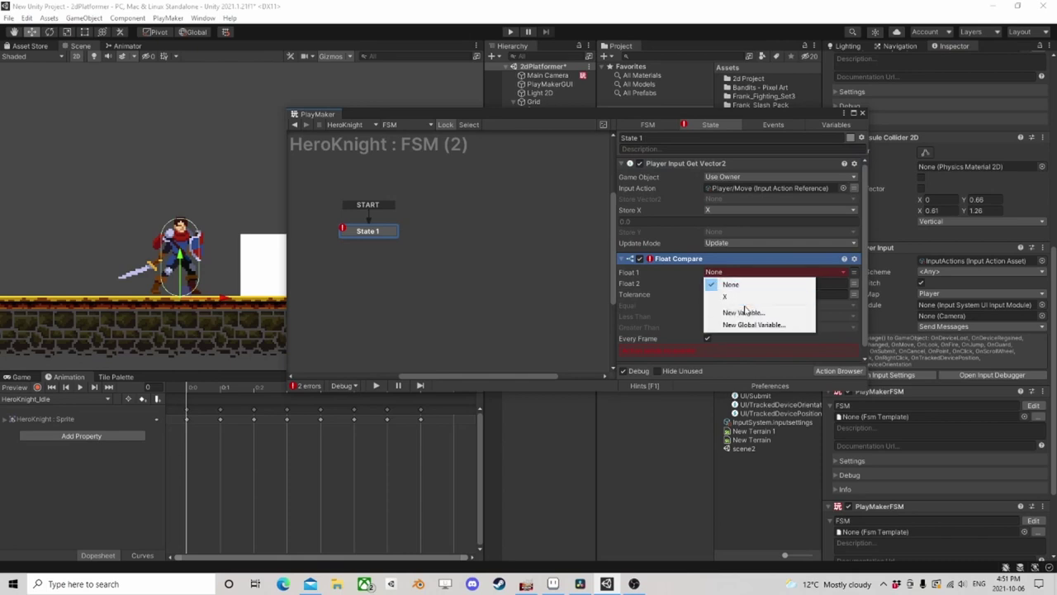
pyautogui.click(744, 298)
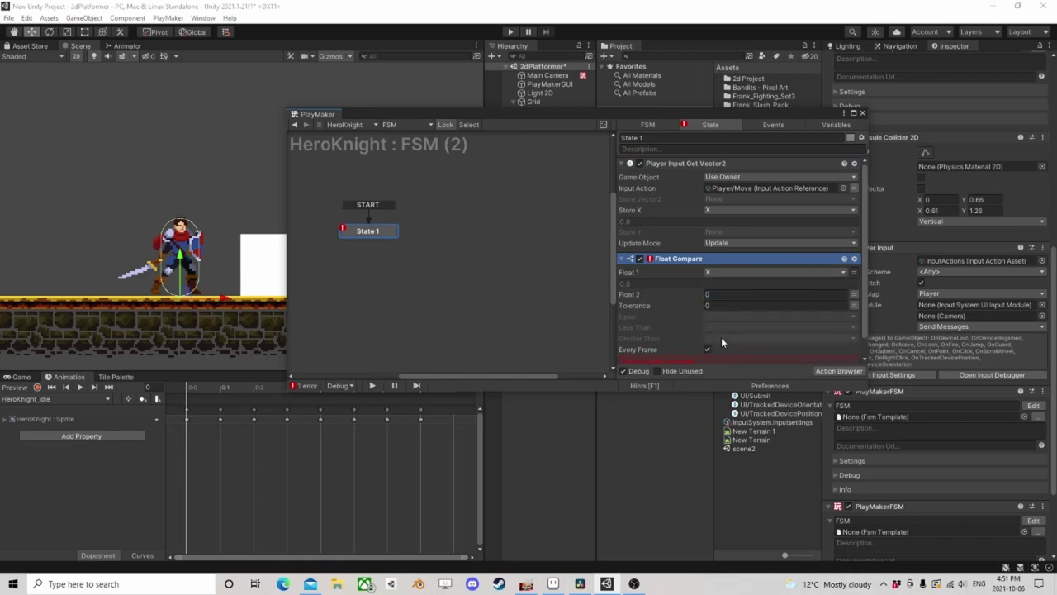
# Set Float Compare's Float 2 to 0.1 and create a new event named flip for Greater Than
pyautogui.click(722, 337)
pyautogui.click(727, 407)
pyautogui.click(744, 294)
pyautogui.write('0.1')
pyautogui.click(715, 337)
pyautogui.click(736, 407)
pyautogui.write('f')
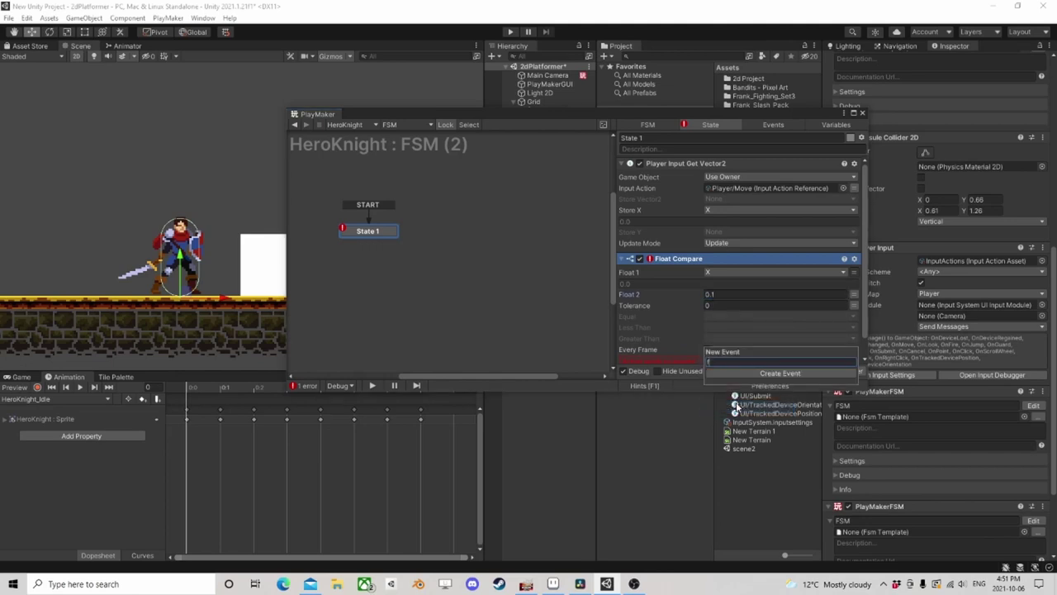
pyautogui.write('lip')
pyautogui.press('Return')
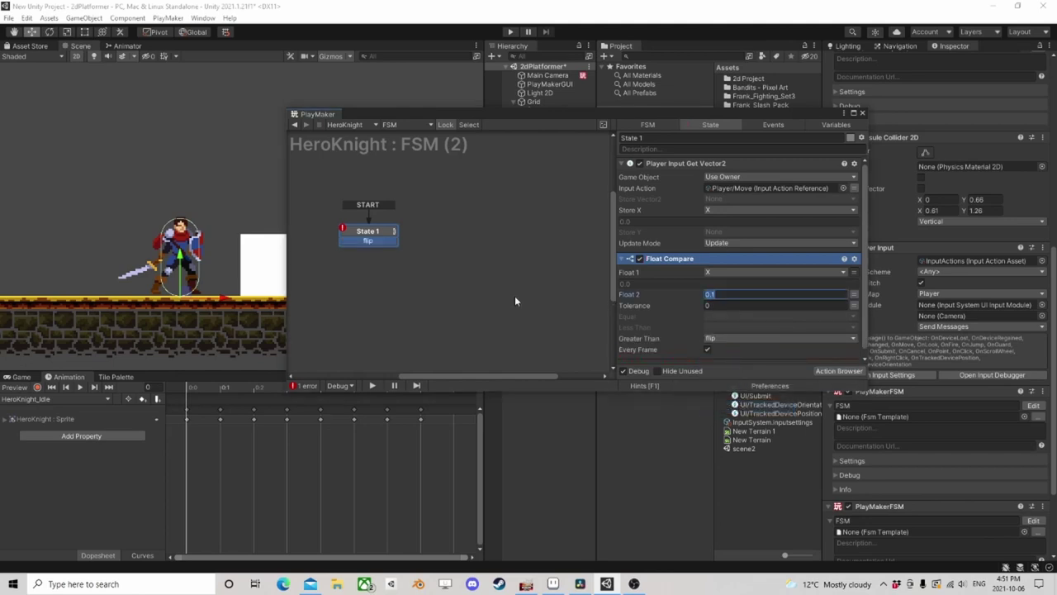
# Add a Set Sprite Flip action above the other actions in State 1
pyautogui.click(822, 371)
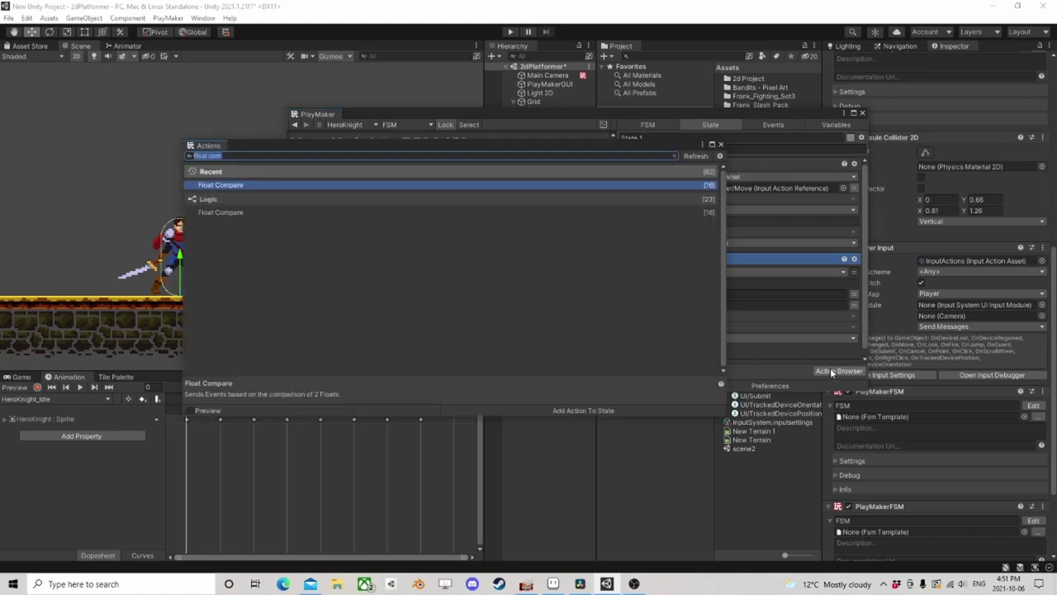
pyautogui.write('set sp')
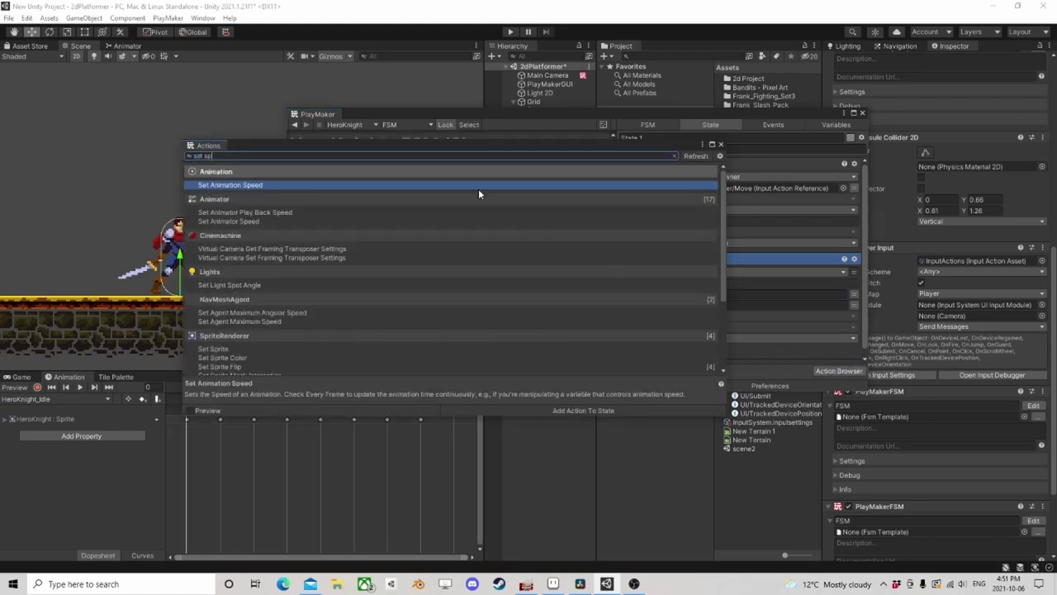
pyautogui.write('ri')
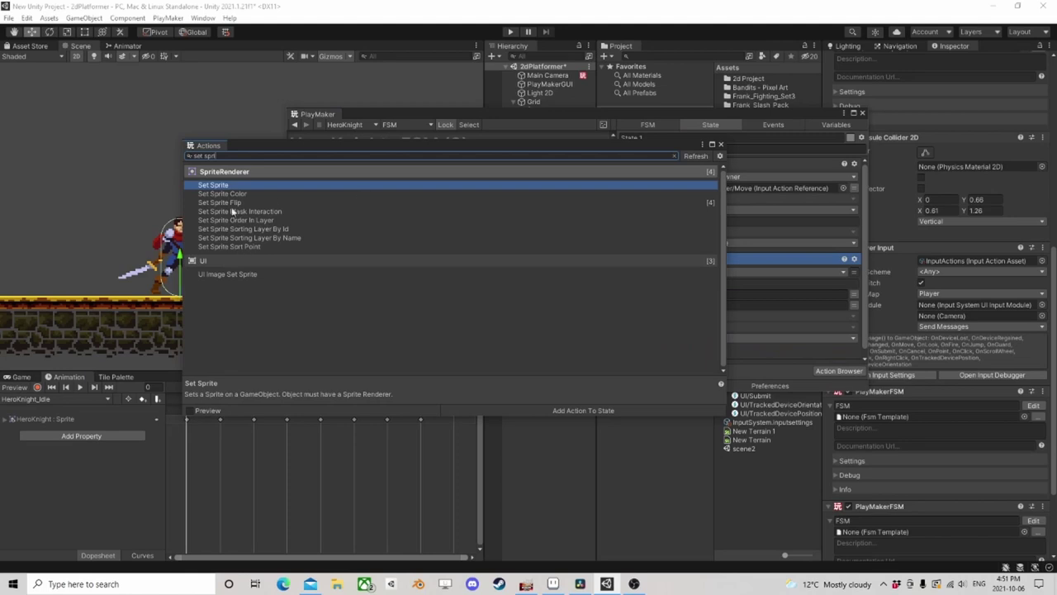
pyautogui.click(721, 145)
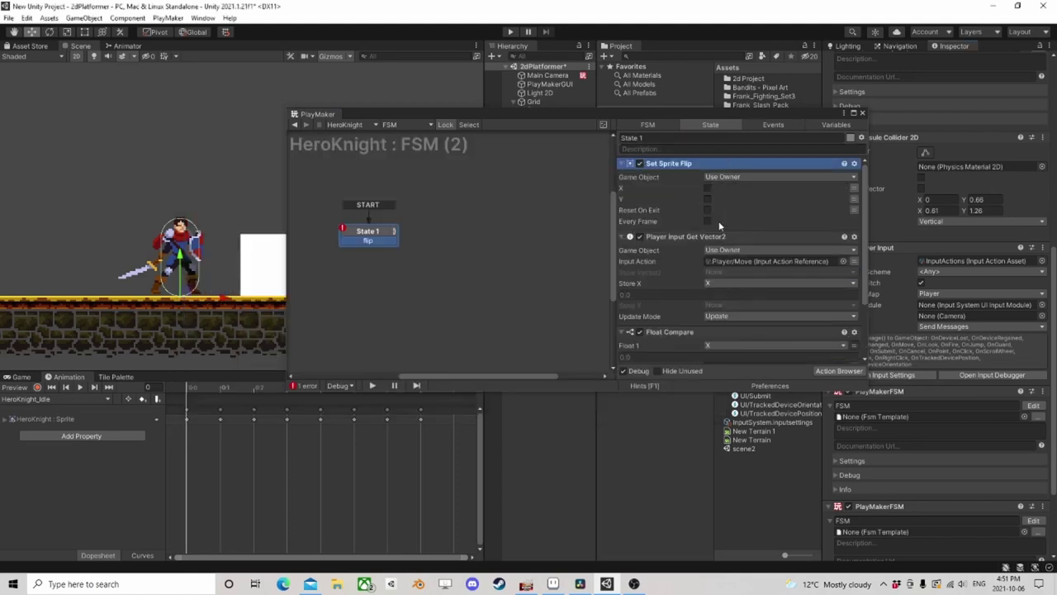
# Duplicate State 1 as State 2 with X enabled in its Set Sprite Flip, and link the two states' flip events to each other
pyautogui.rightClick(382, 239)
pyautogui.click(423, 295)
pyautogui.rightClick(440, 228)
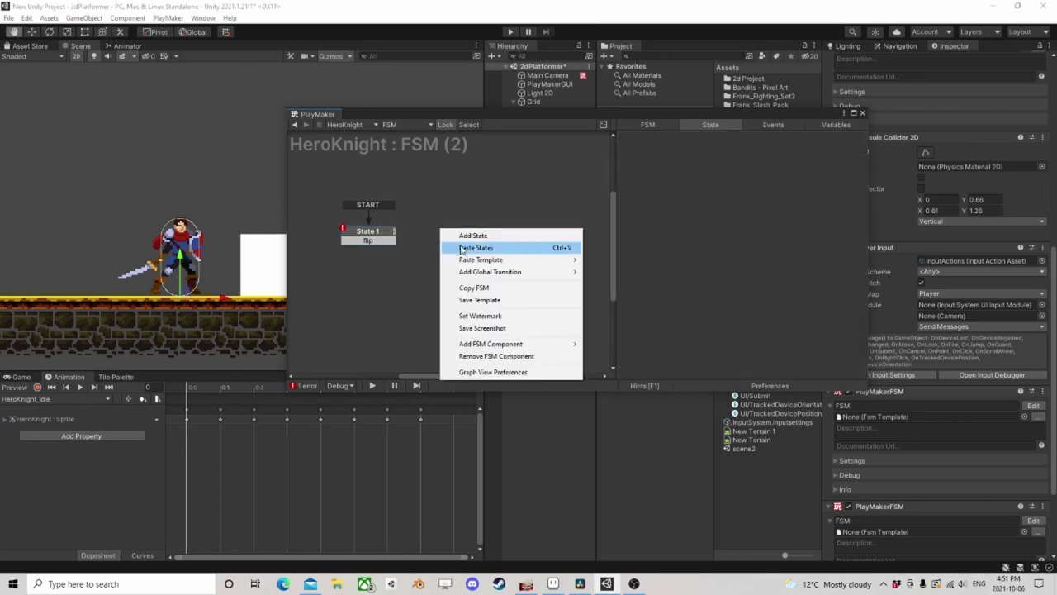
pyautogui.click(463, 247)
pyautogui.moveTo(390, 240); pyautogui.dragTo(369, 234)
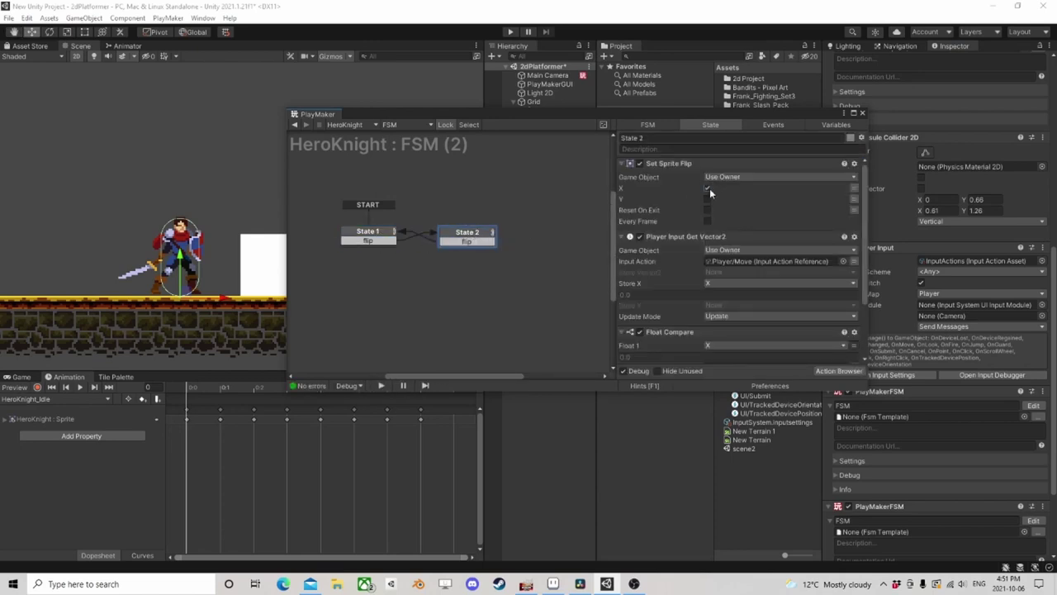
# In State 2's Float Compare, set Float 2 to -0.1 and send flip on Less Than instead of Greater Than
pyautogui.click(372, 236)
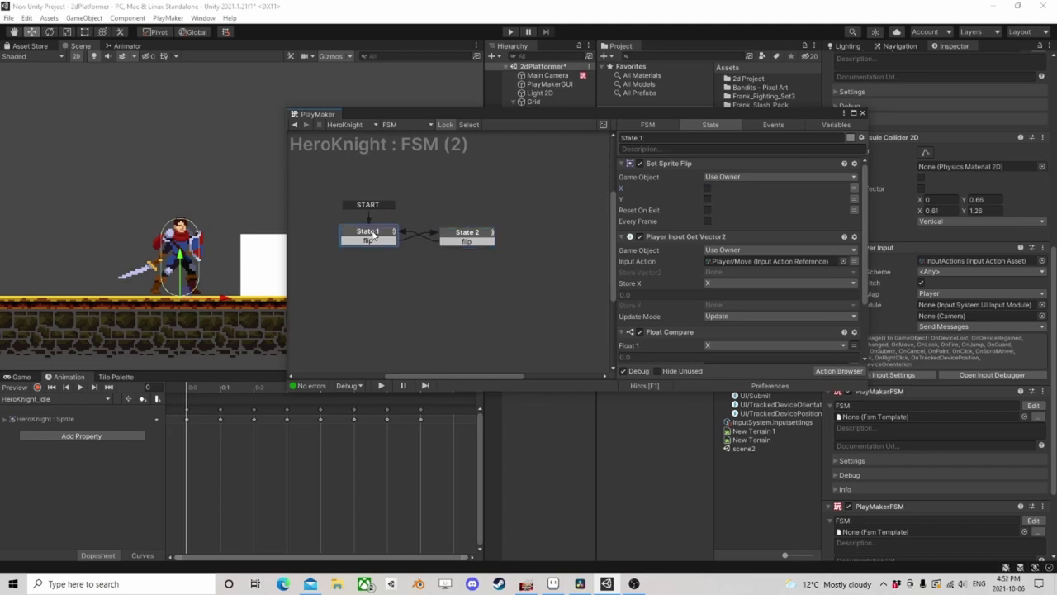
pyautogui.click(459, 236)
pyautogui.scroll(-3, 697, 251)
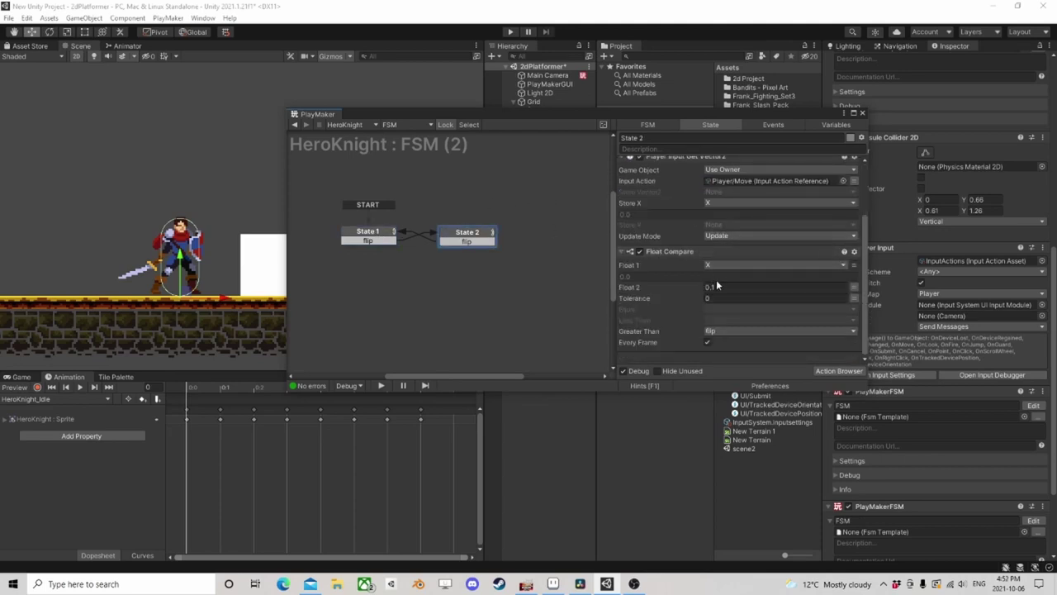
pyautogui.click(719, 286)
pyautogui.click(712, 331)
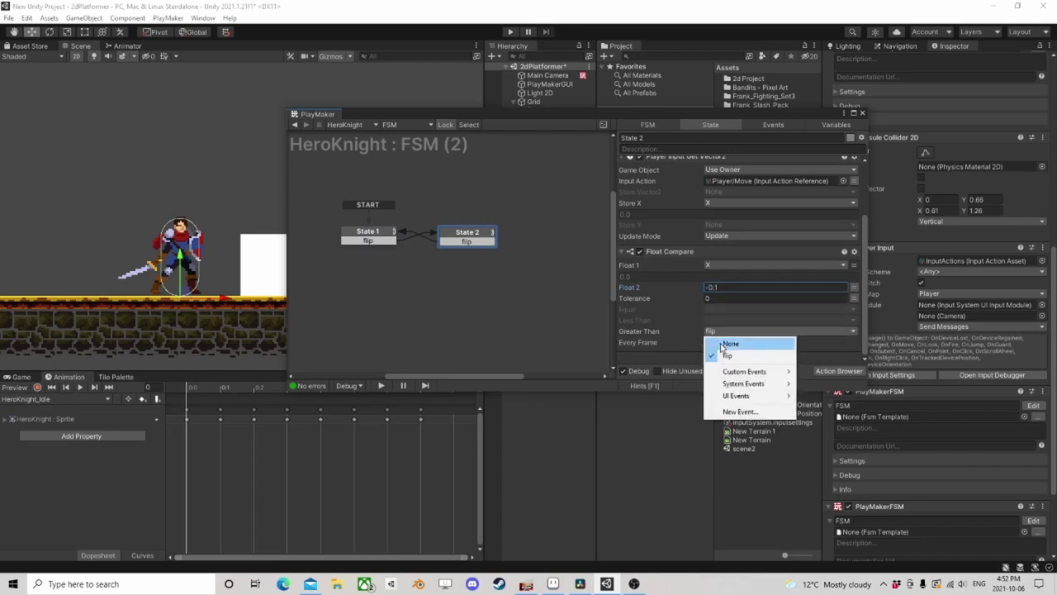
pyautogui.click(720, 340)
pyautogui.click(714, 321)
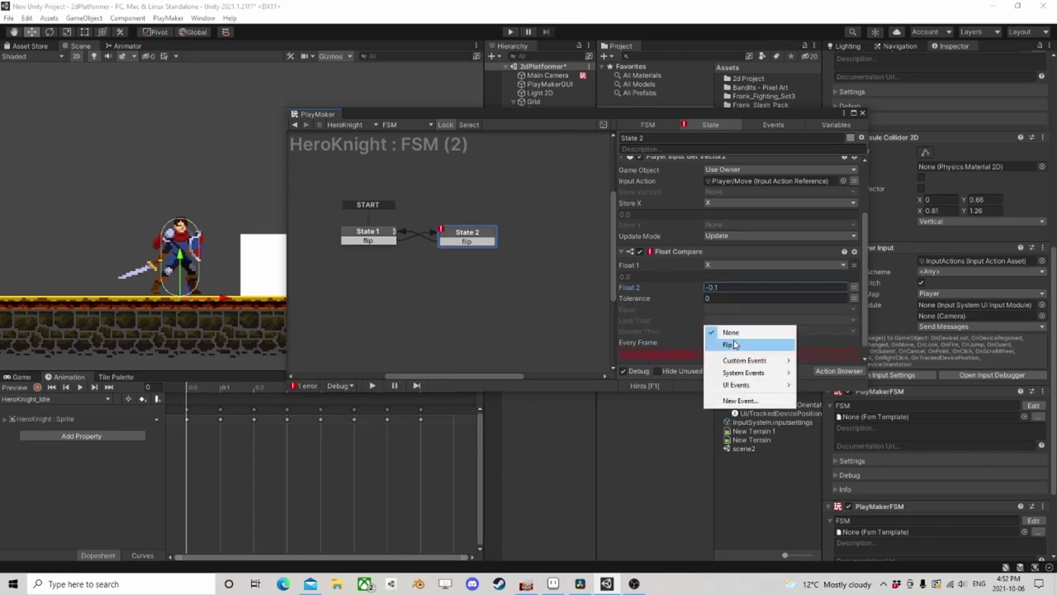
pyautogui.click(731, 344)
# Review the sprite flip settings of both states, run the game to test the knight's facing in both directions, and stop it
pyautogui.click(384, 235)
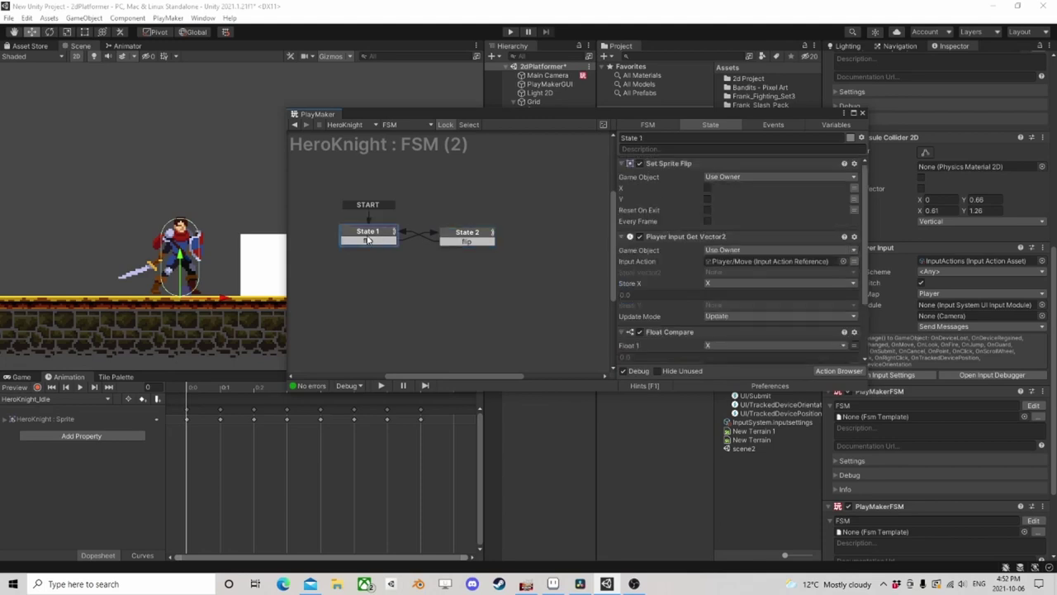
pyautogui.click(454, 240)
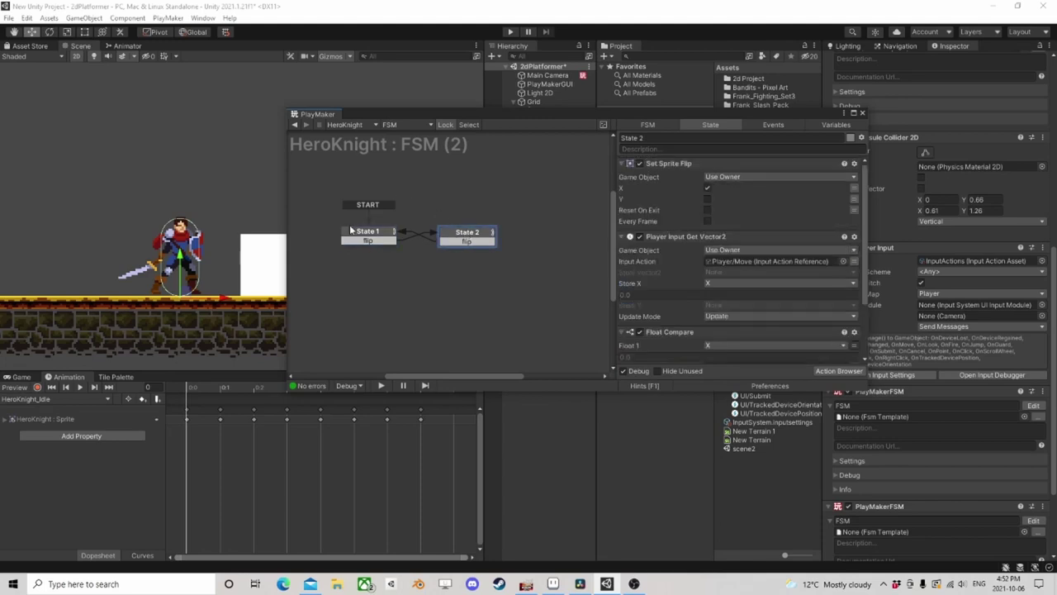
pyautogui.click(351, 231)
pyautogui.click(510, 32)
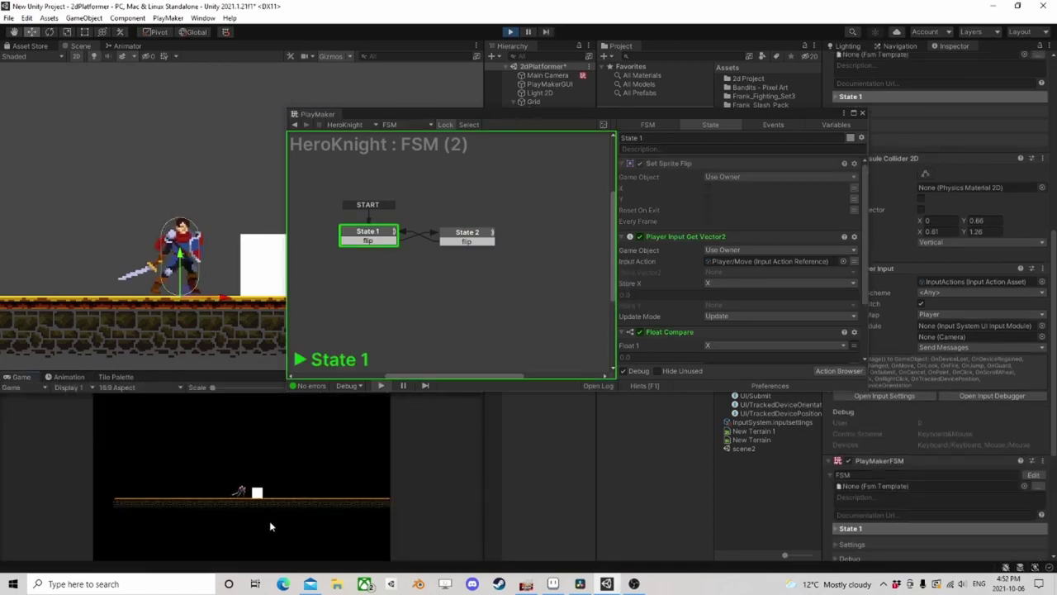
pyautogui.press('a')
pyautogui.press('d')
pyautogui.press('a')
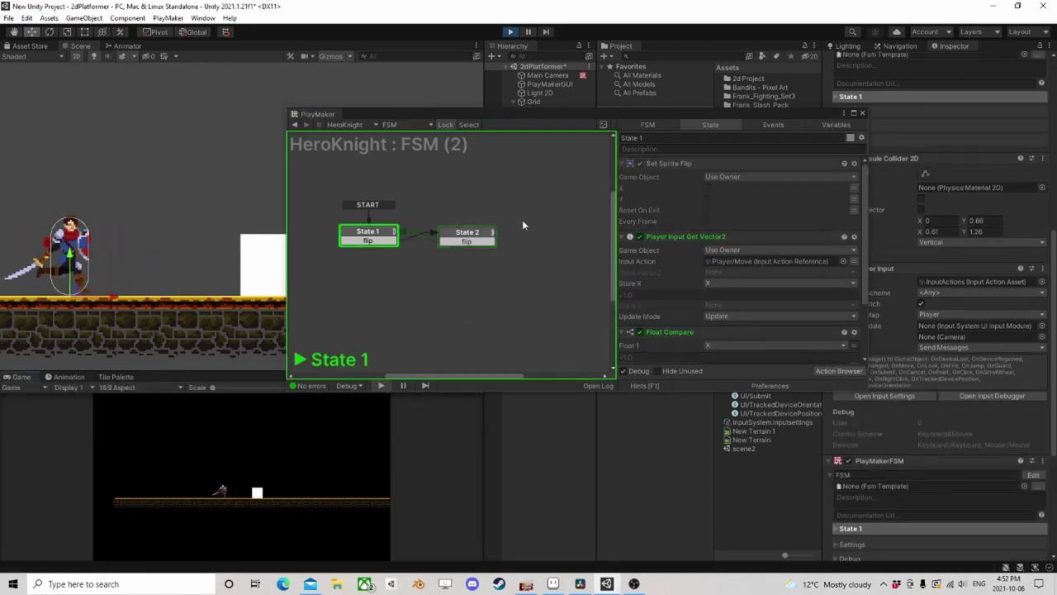
pyautogui.press('d')
pyautogui.press('a')
pyautogui.click(510, 31)
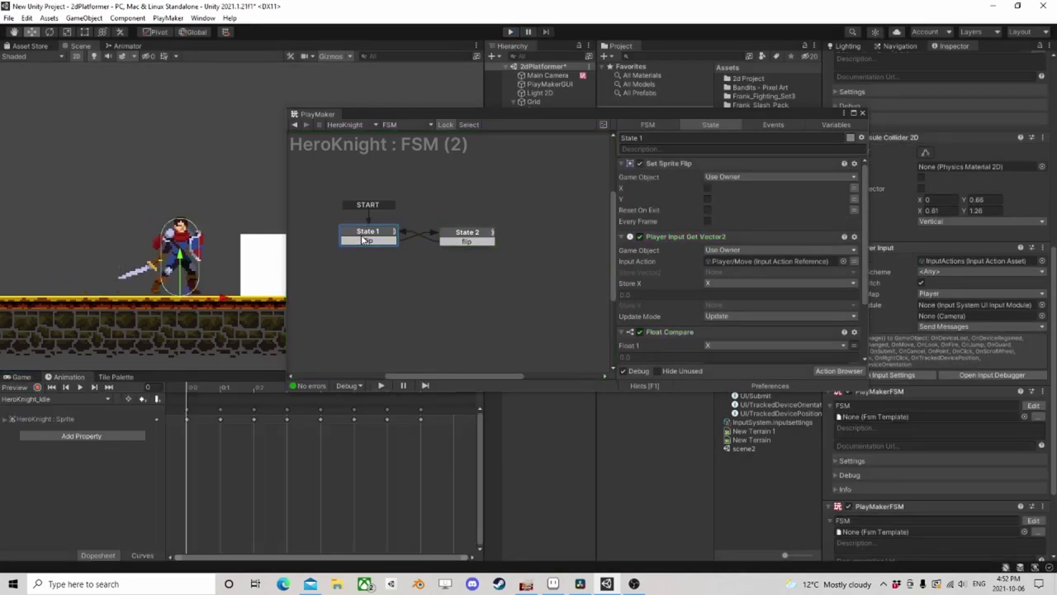
# Run the game, move the knight in both directions to test how State 1 and State 2 flip the sprite, and stop it
pyautogui.click(467, 237)
pyautogui.click(510, 32)
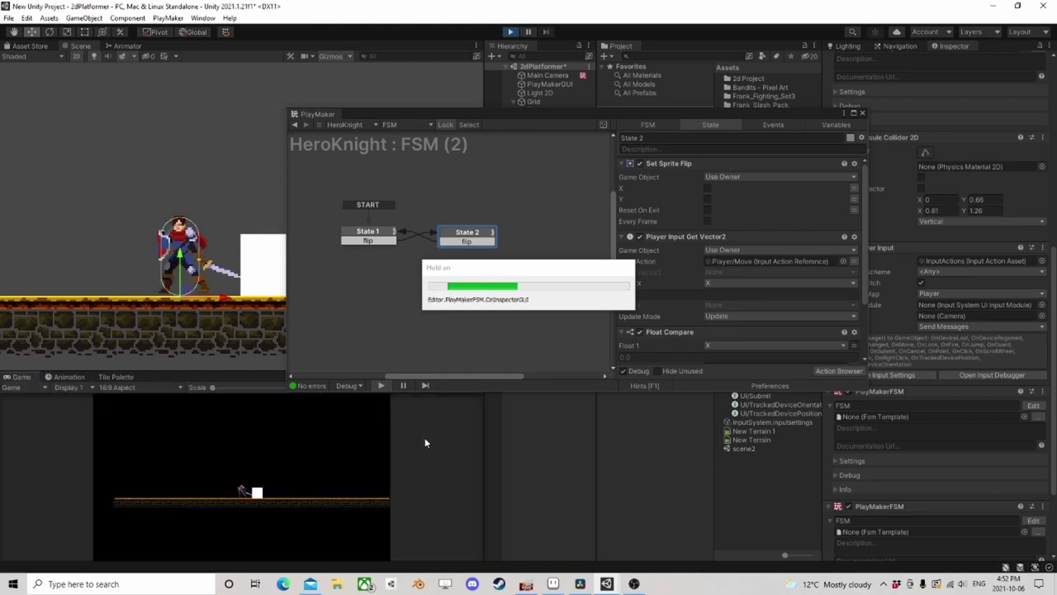
pyautogui.press('a')
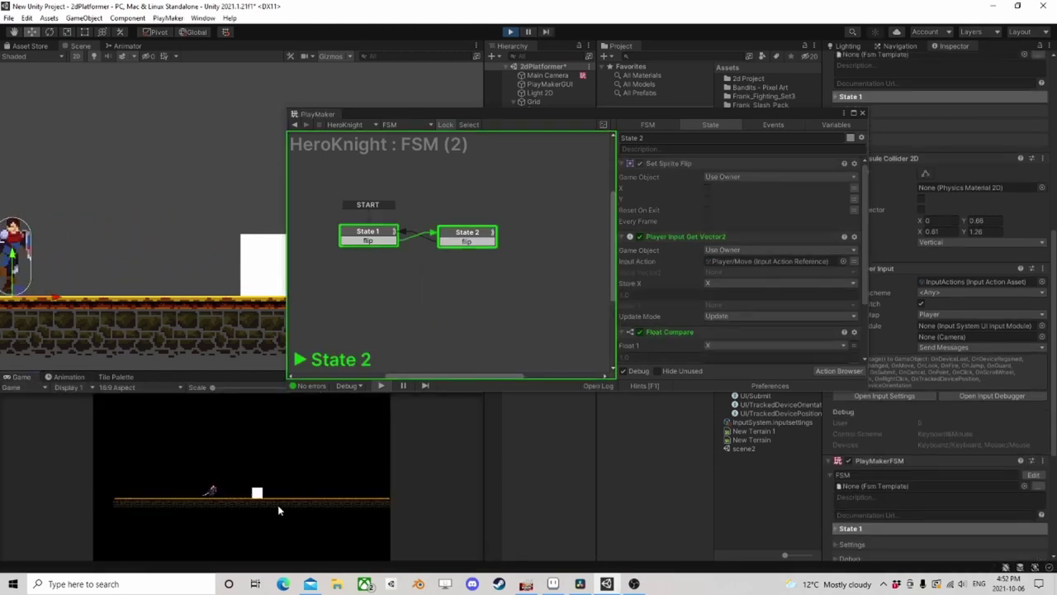
pyautogui.press('d')
pyautogui.press('a')
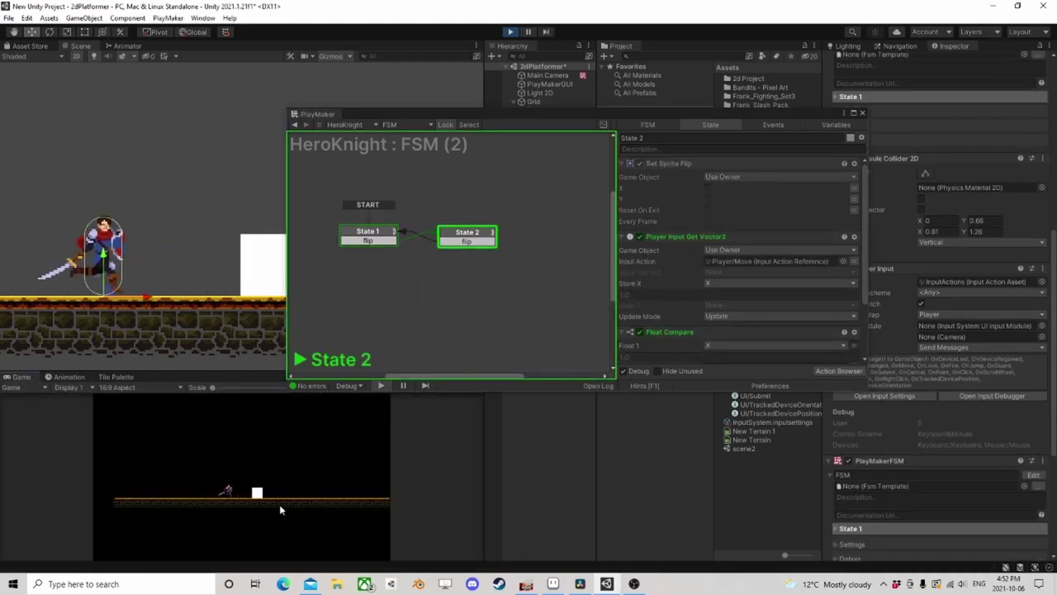
pyautogui.press('d')
pyautogui.press('a')
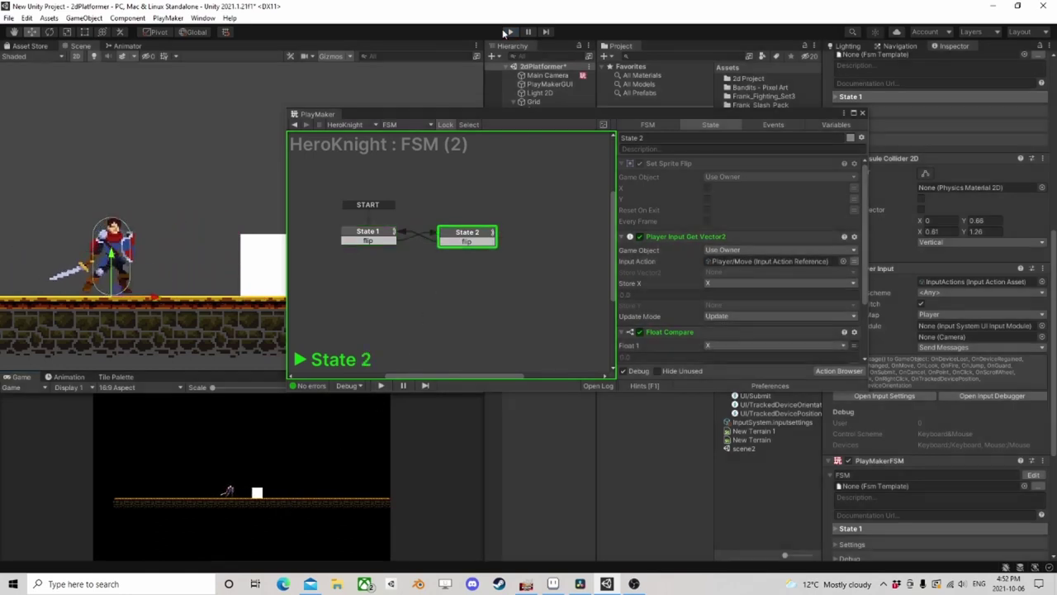
pyautogui.click(510, 31)
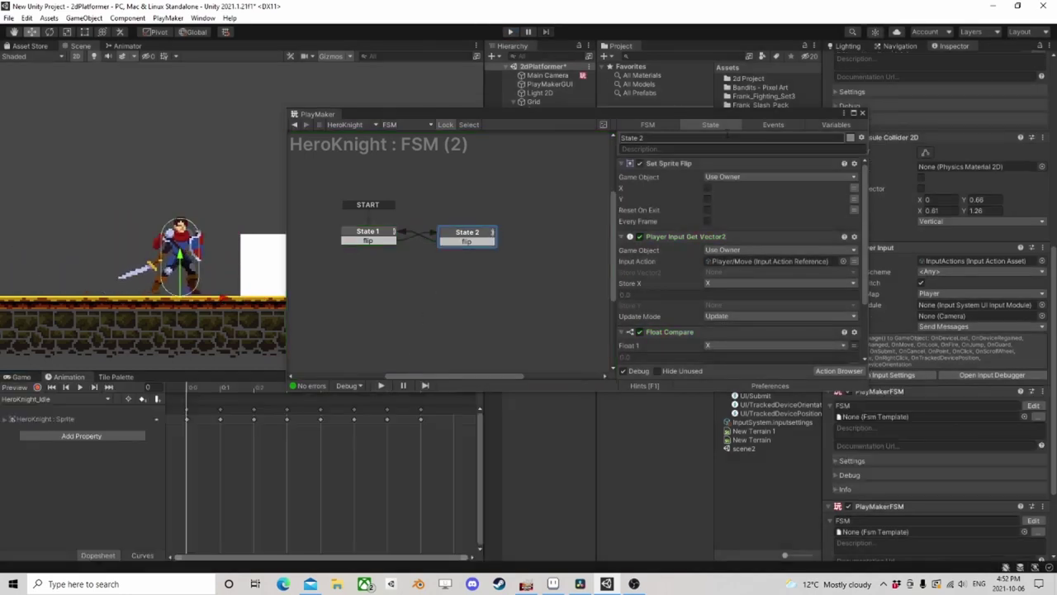
# Save the sprite-flip FSM as a template named HeroFlip and decline using the saved template in this FSM
pyautogui.rightClick(492, 289)
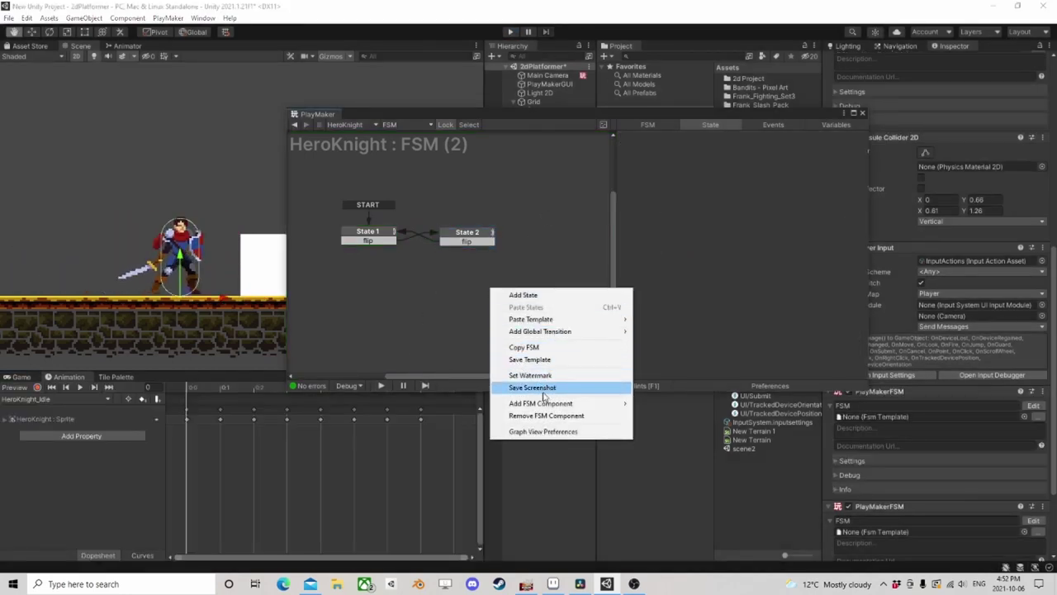
pyautogui.click(545, 359)
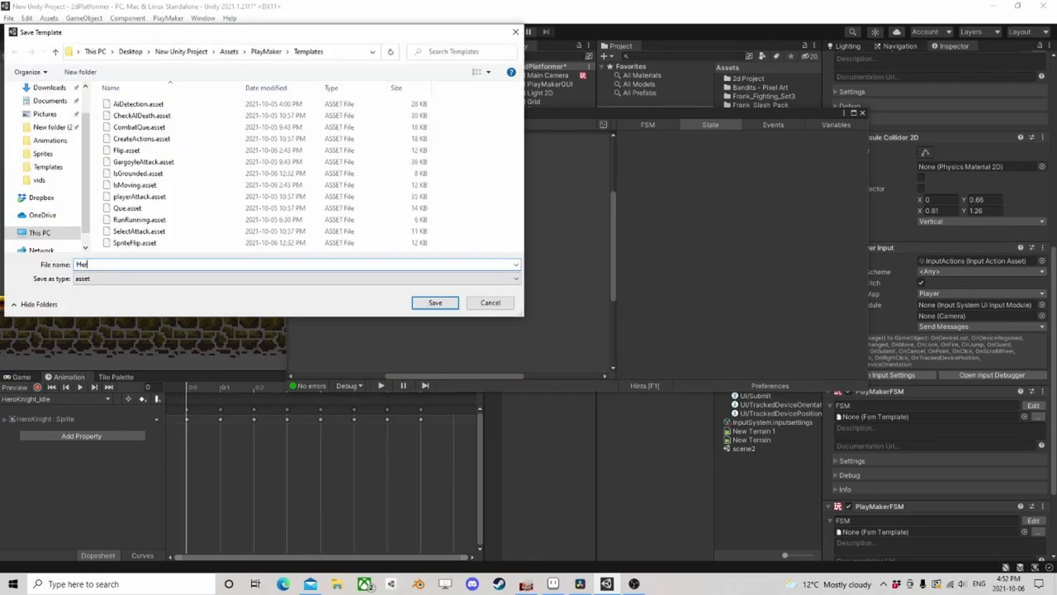
pyautogui.write('HeroFlip')
pyautogui.press('Return')
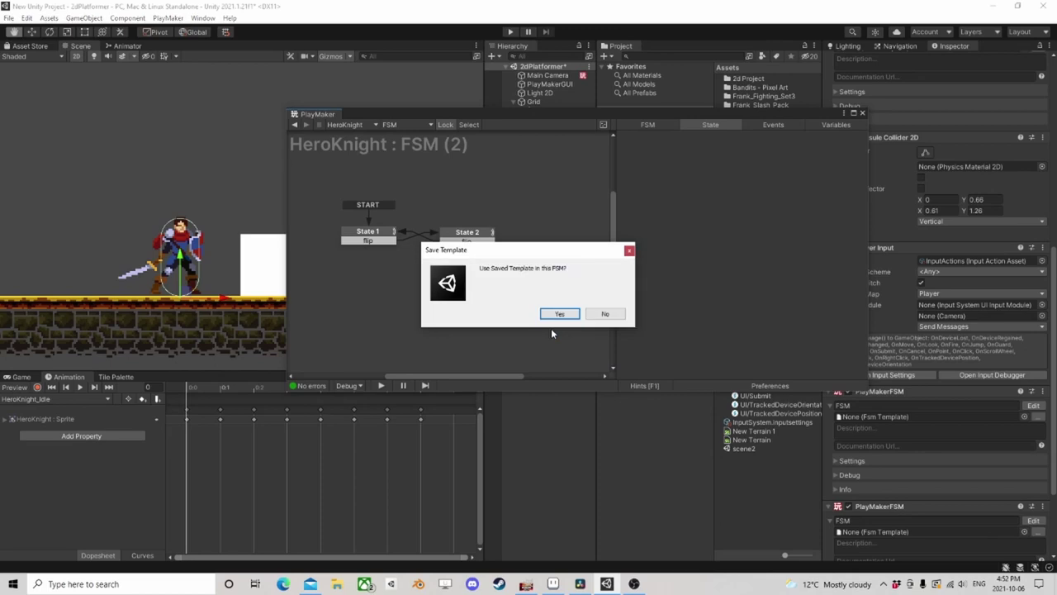
pyautogui.click(605, 315)
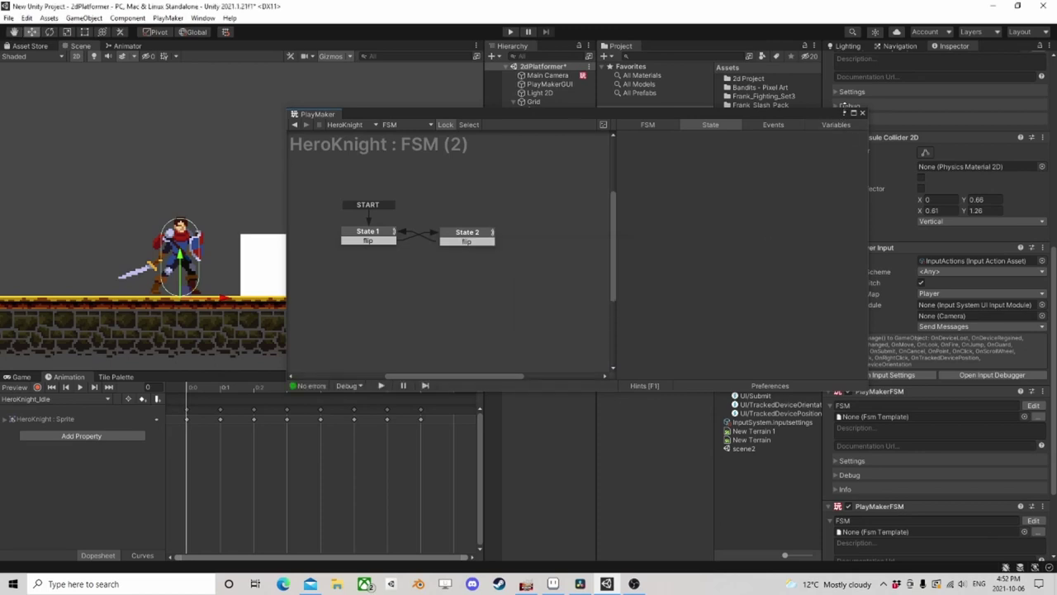
# Close the FSM editor and remove the sprite-flip PlayMakerFSM component from HeroKnight
pyautogui.click(862, 112)
pyautogui.rightClick(892, 395)
pyautogui.click(917, 415)
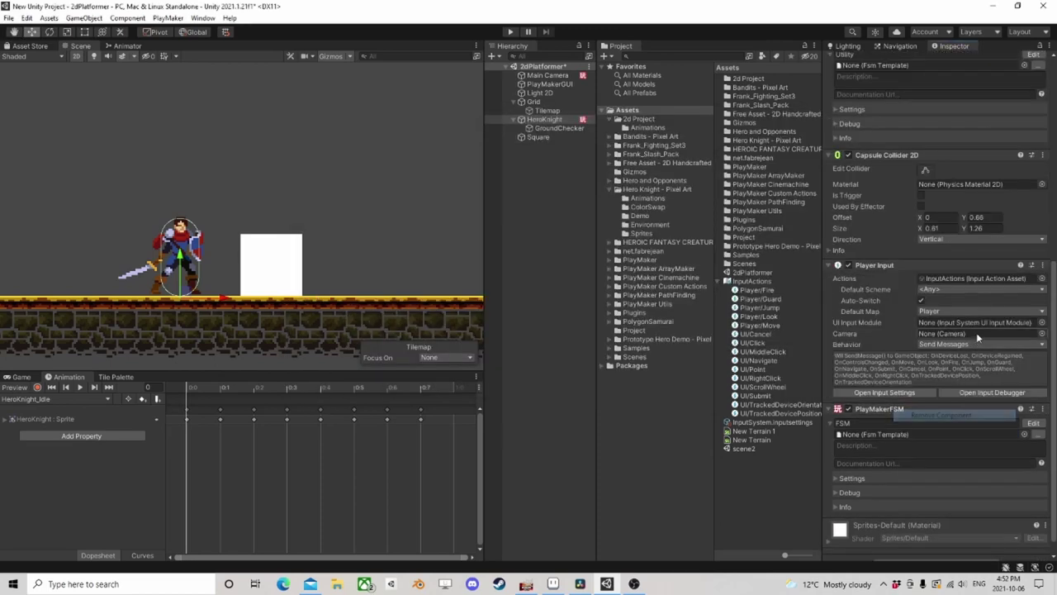
# Open HeroKnight's Utility FSM for editing and add a Run FSM action to its State 1
pyautogui.scroll(3, 980, 394)
pyautogui.scroll(3, 981, 394)
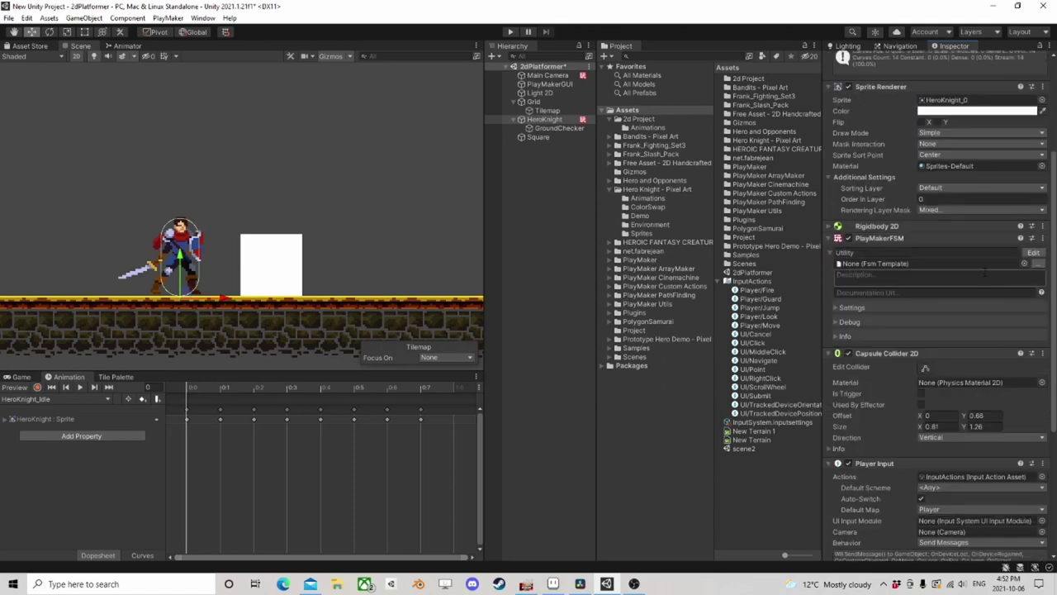
pyautogui.click(1033, 252)
pyautogui.click(831, 372)
pyautogui.write('run')
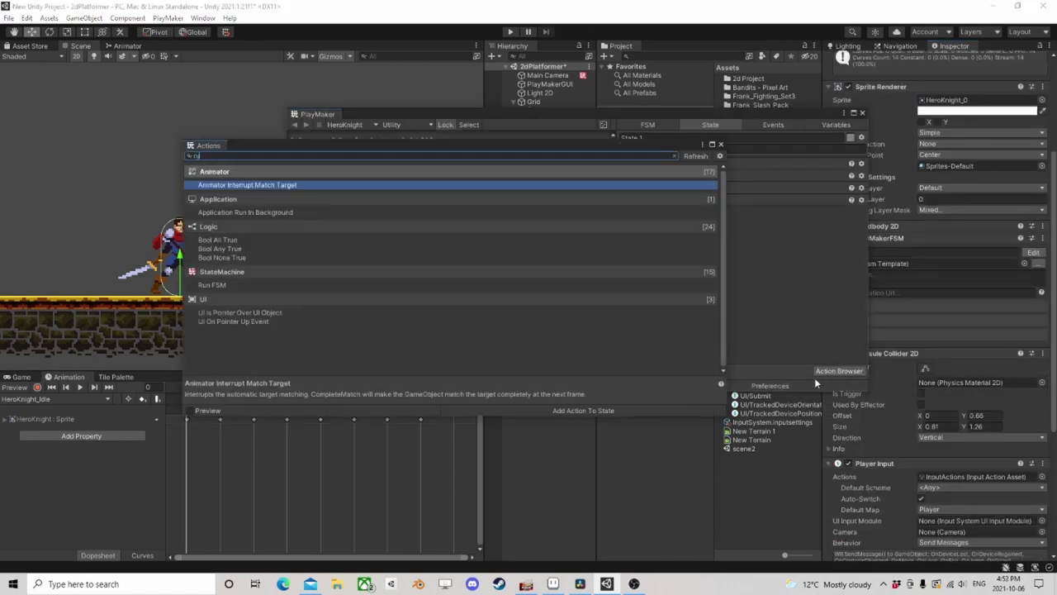
pyautogui.doubleClick(213, 212)
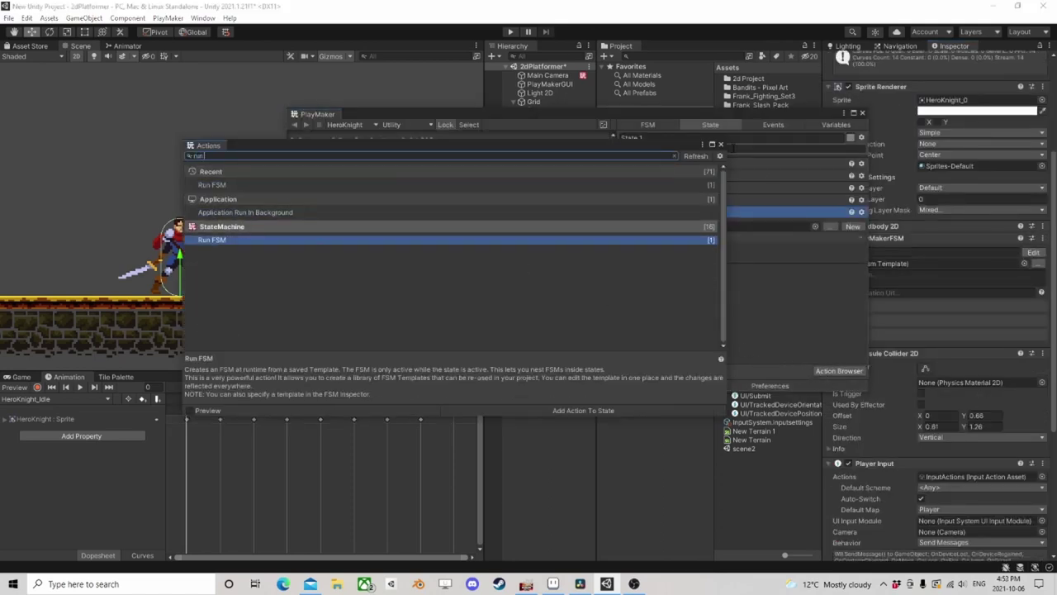
pyautogui.click(720, 144)
# Assign the HeroFlip template to the new Run FSM action and close the FSM editor
pyautogui.click(815, 226)
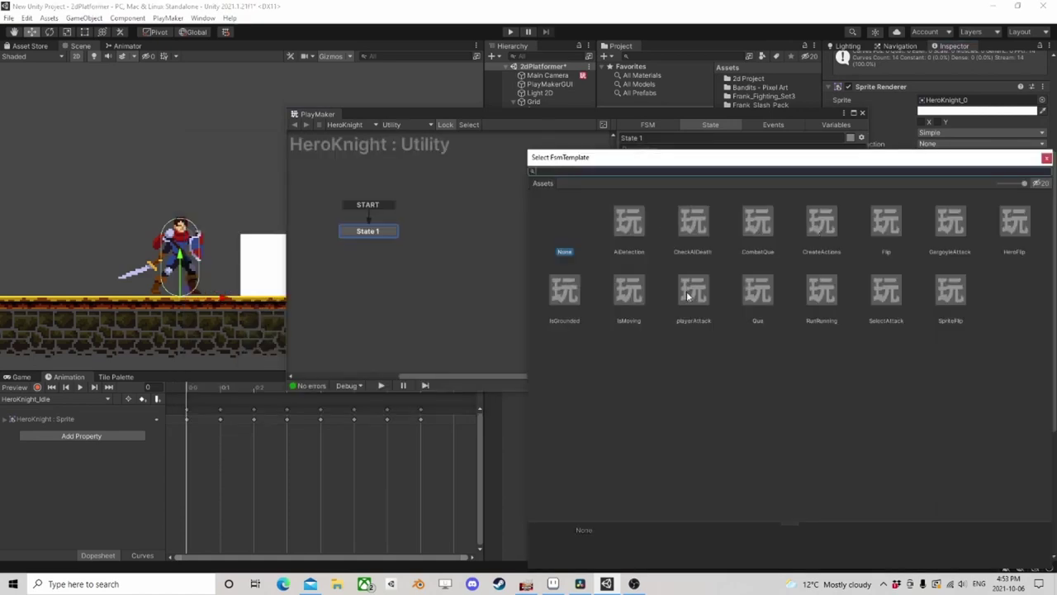
pyautogui.click(1014, 244)
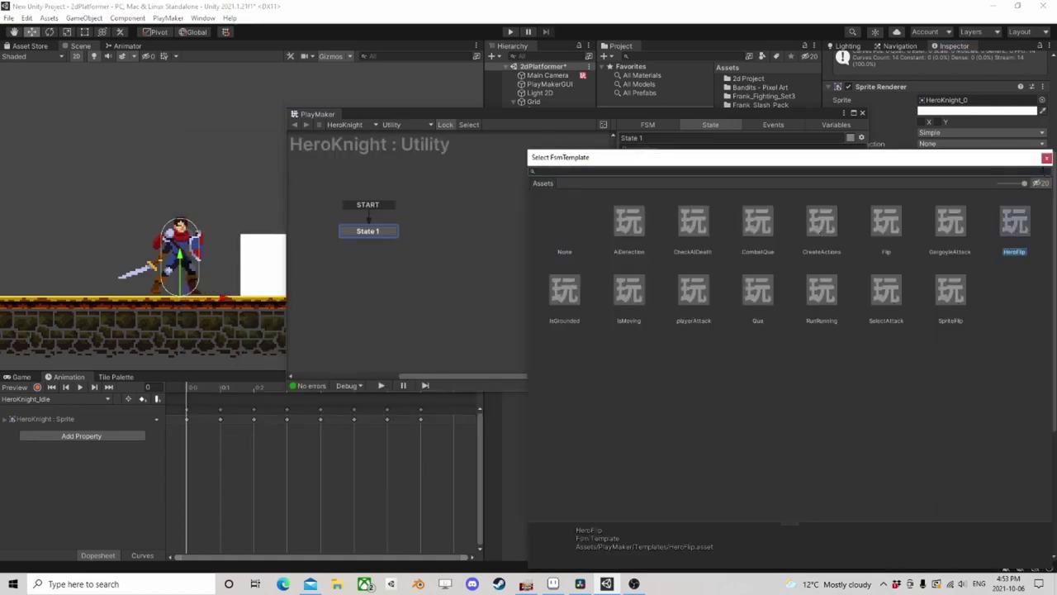
pyautogui.click(1046, 157)
pyautogui.click(862, 113)
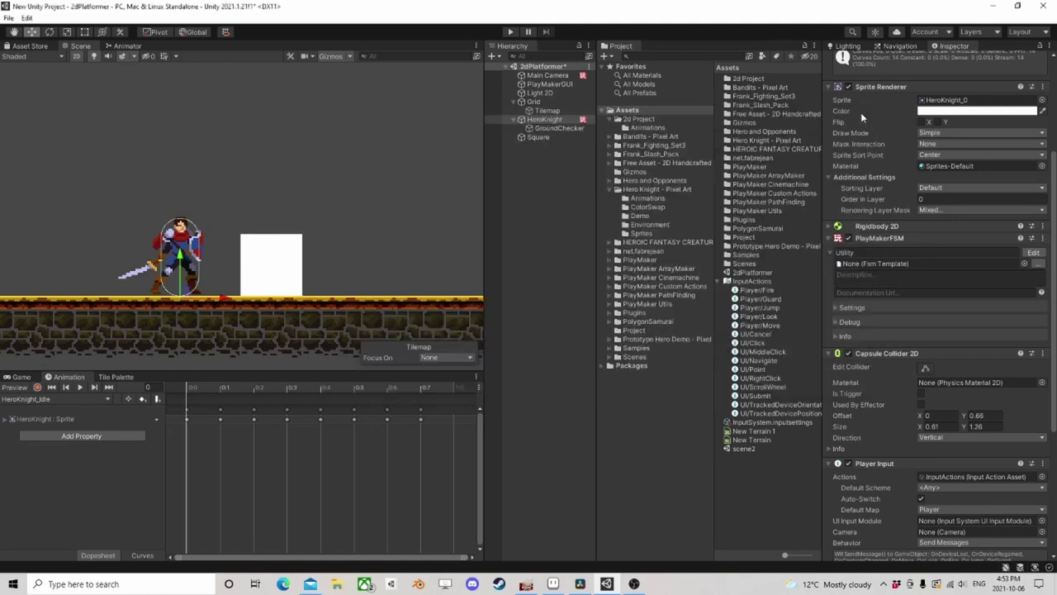
# Examine the condition on the Any State to Jump transition in the knight's animator, and return to the scene view
pyautogui.click(126, 45)
pyautogui.scroll(3, 389, 185)
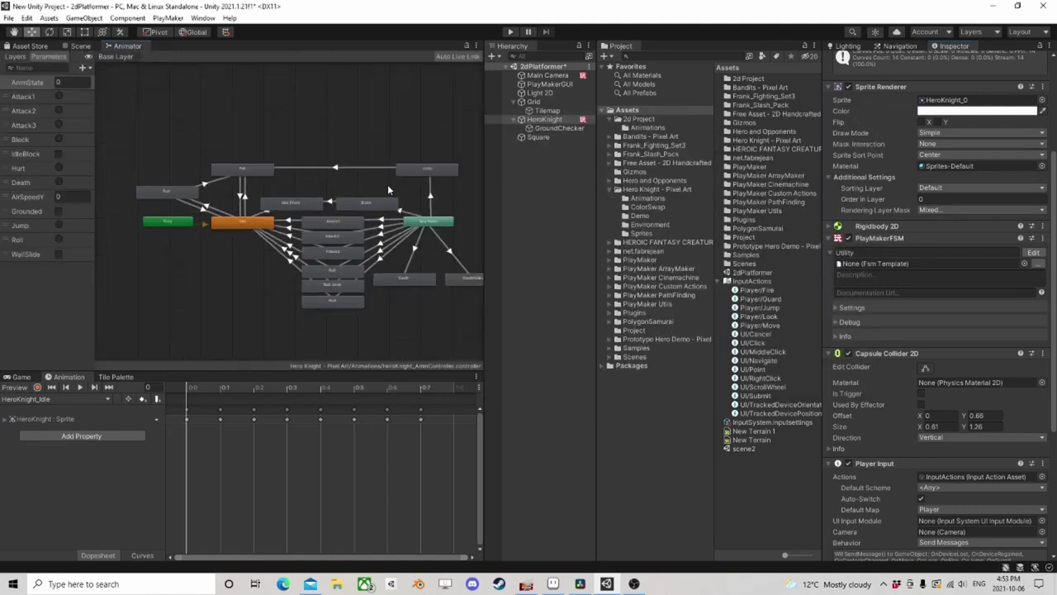
pyautogui.click(444, 197)
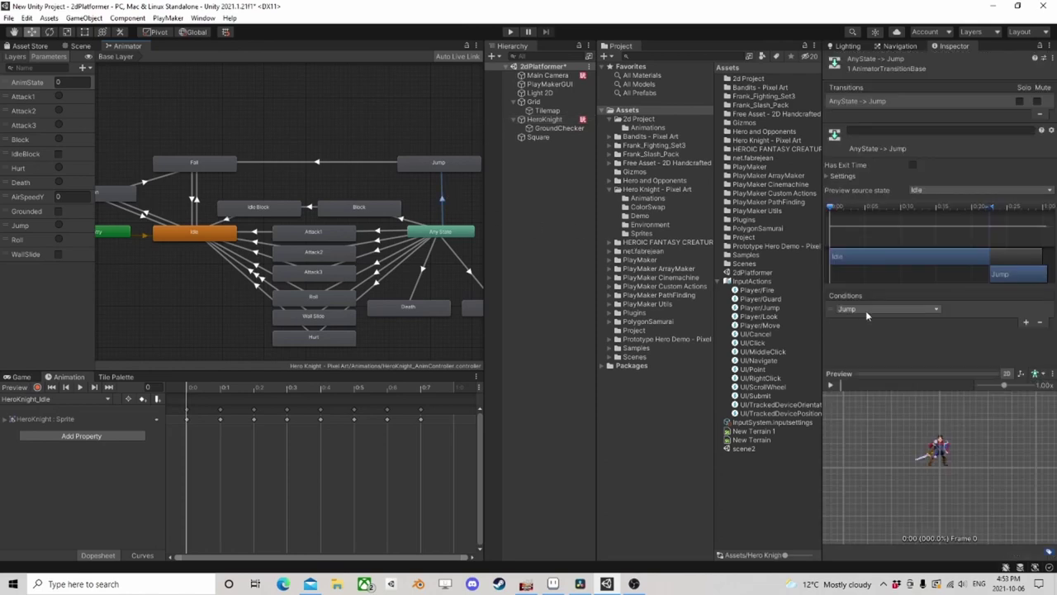
pyautogui.click(79, 46)
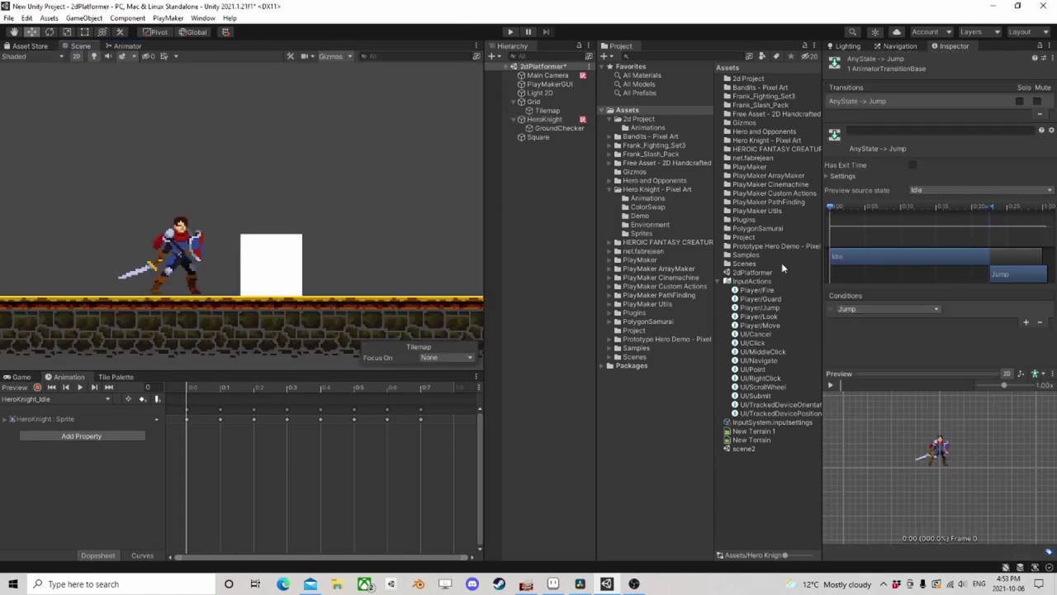
# Open HeroKnight's movement FSM for editing and rename it Move
pyautogui.click(544, 119)
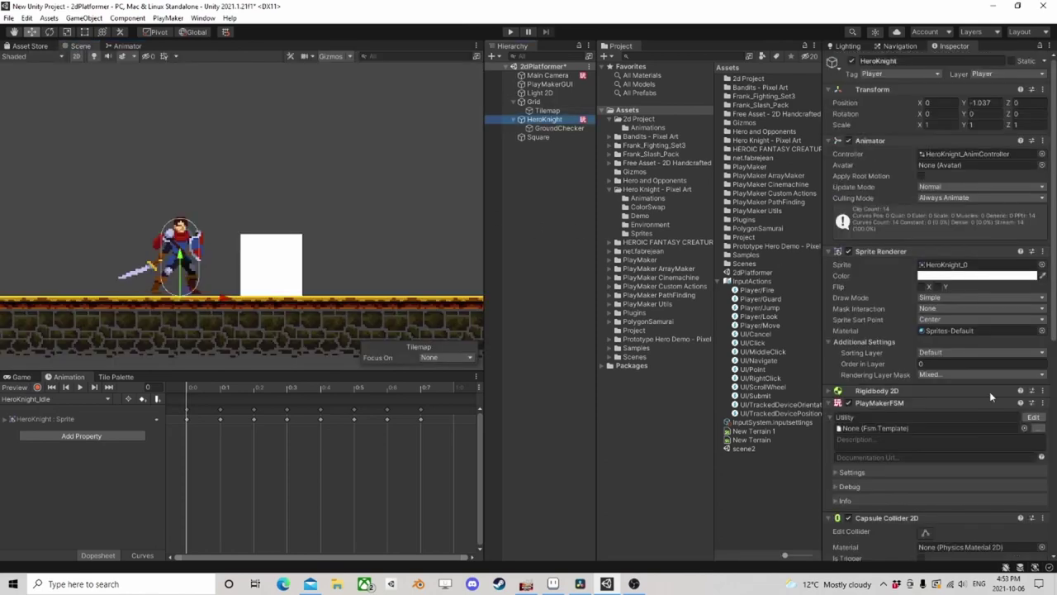
pyautogui.scroll(-5, 989, 391)
pyautogui.click(1033, 406)
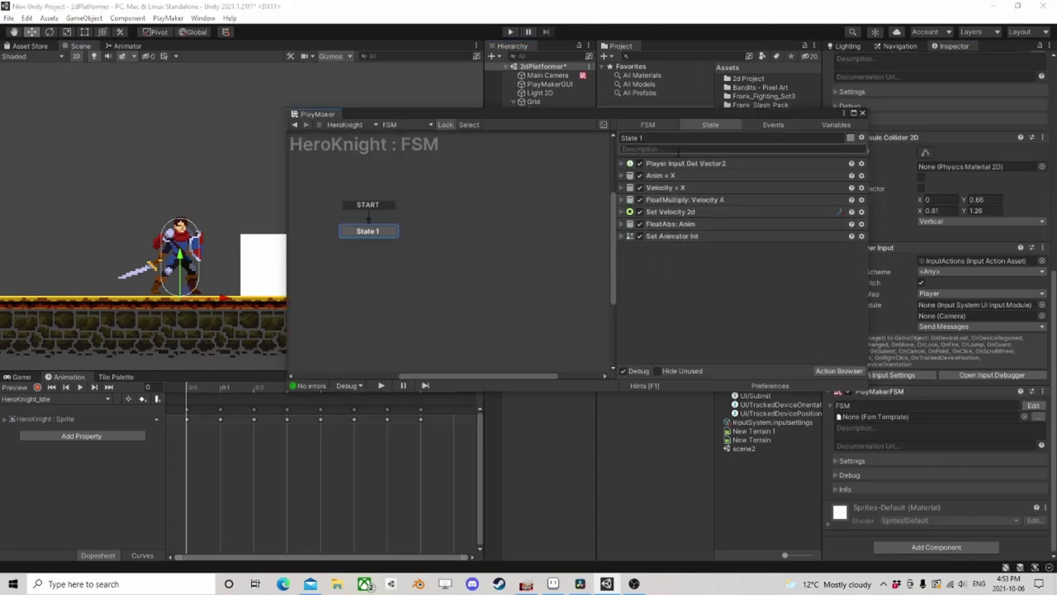
pyautogui.click(900, 406)
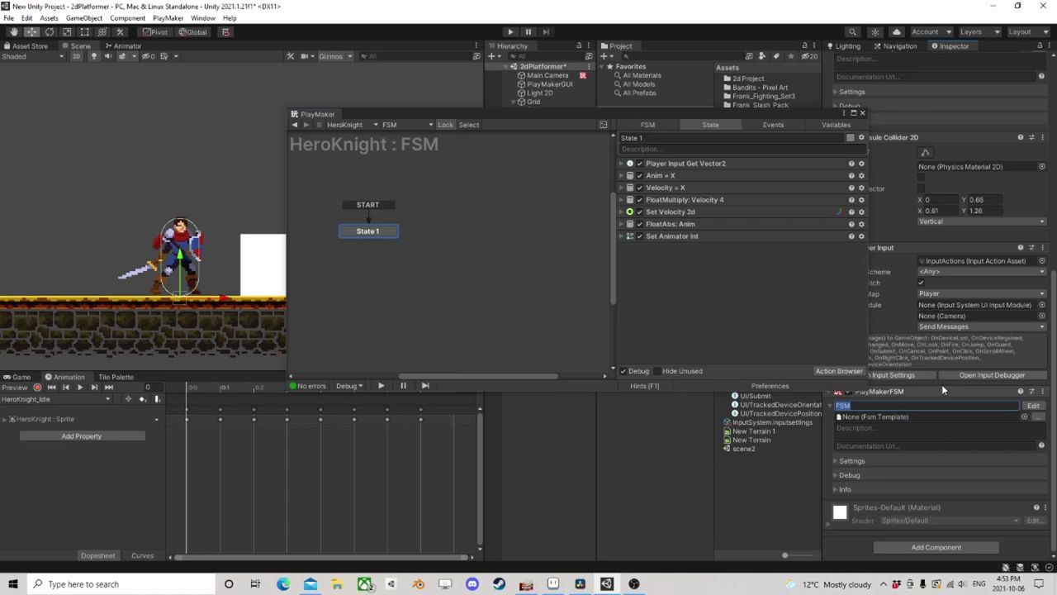
pyautogui.write('Move')
pyautogui.press('Return')
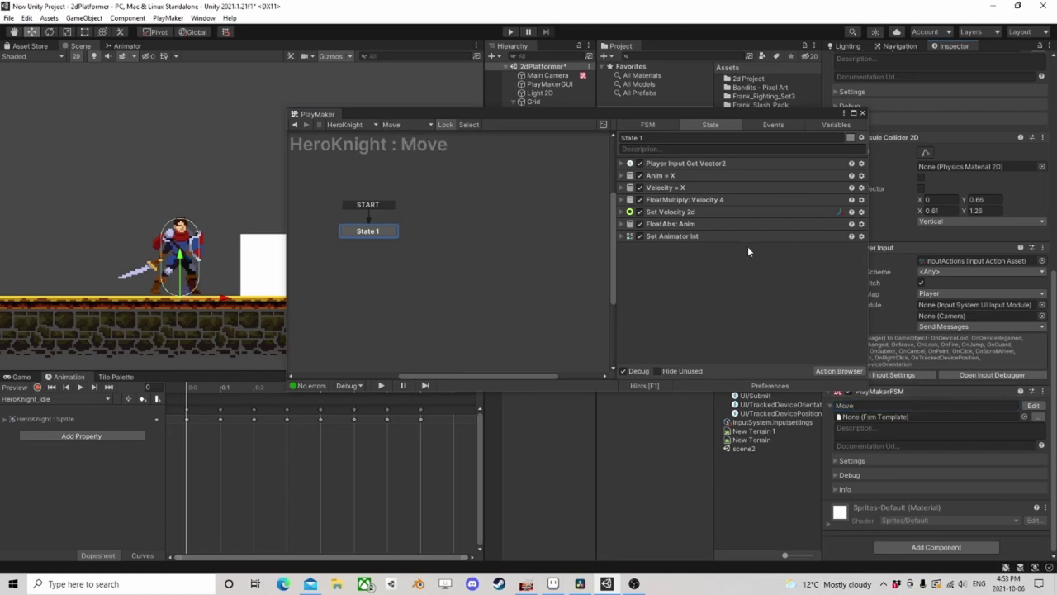
# Add a Player Input Button Events action to State 1 of the Move FSM with Player/Jump as its input action
pyautogui.click(826, 371)
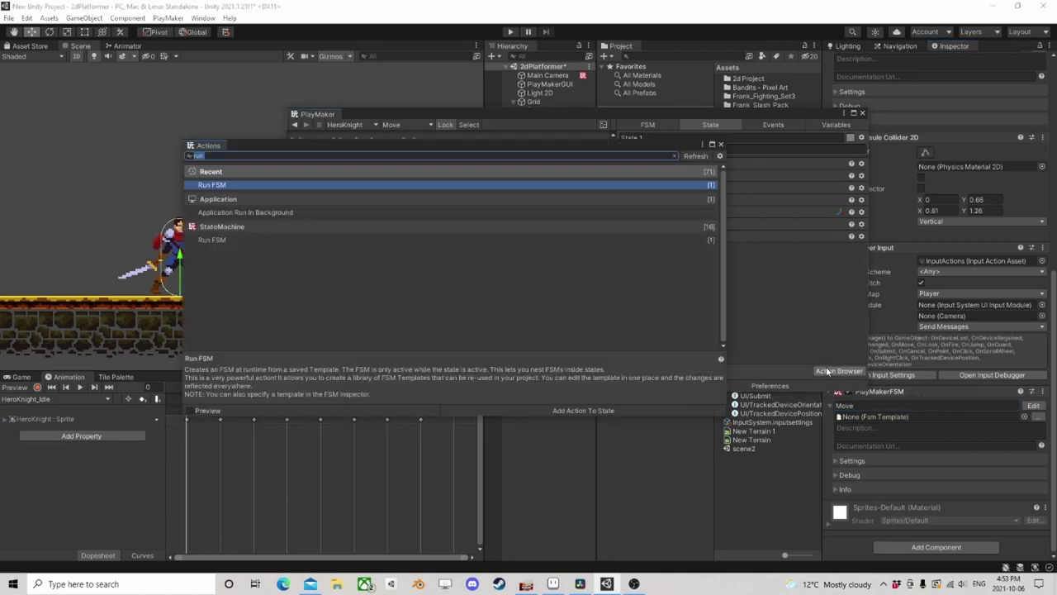
pyautogui.write('input')
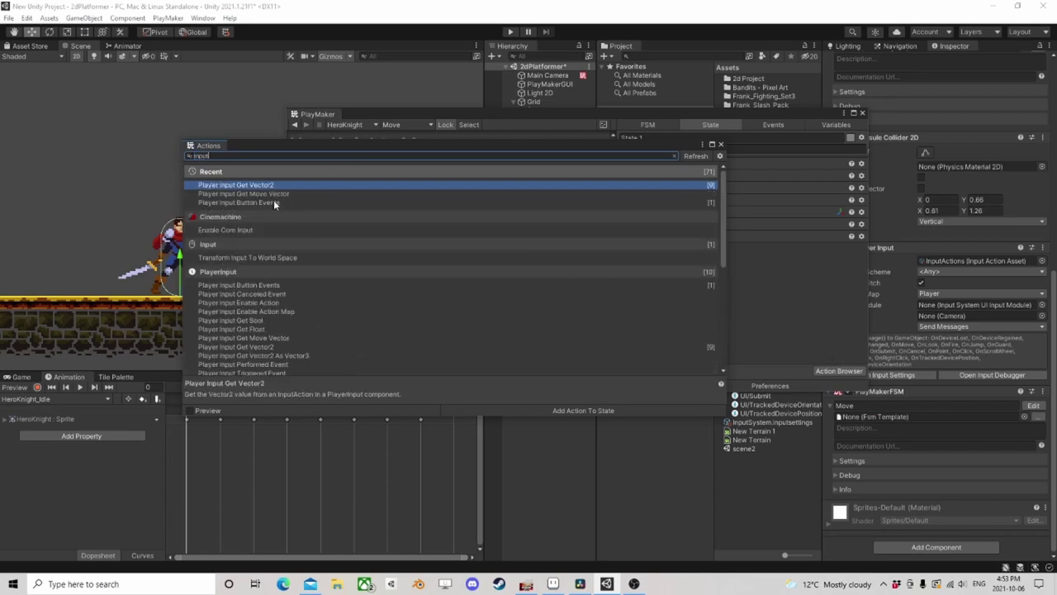
pyautogui.doubleClick(275, 203)
pyautogui.click(721, 144)
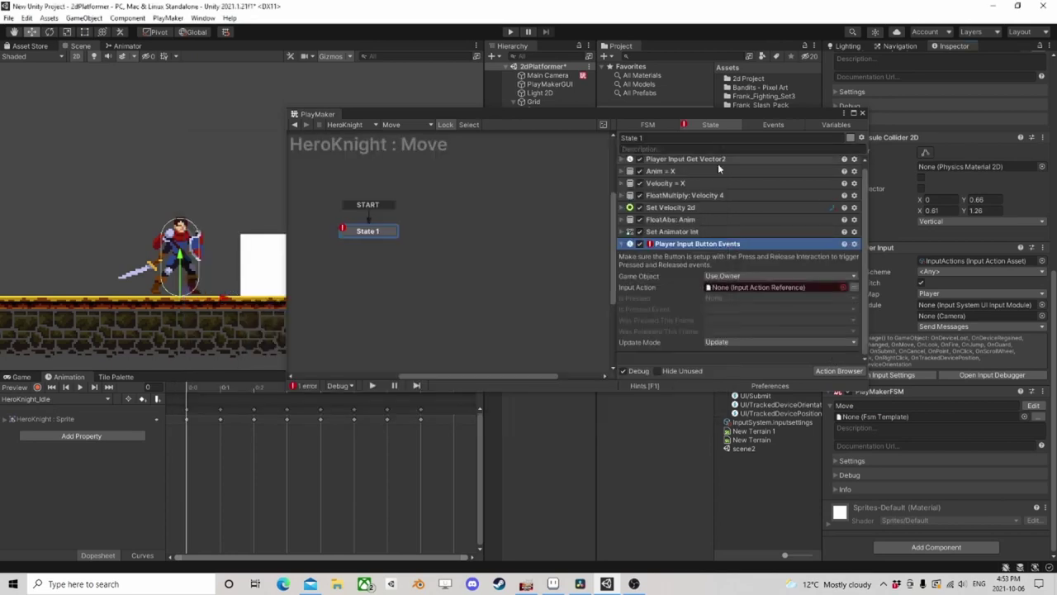
pyautogui.click(844, 287)
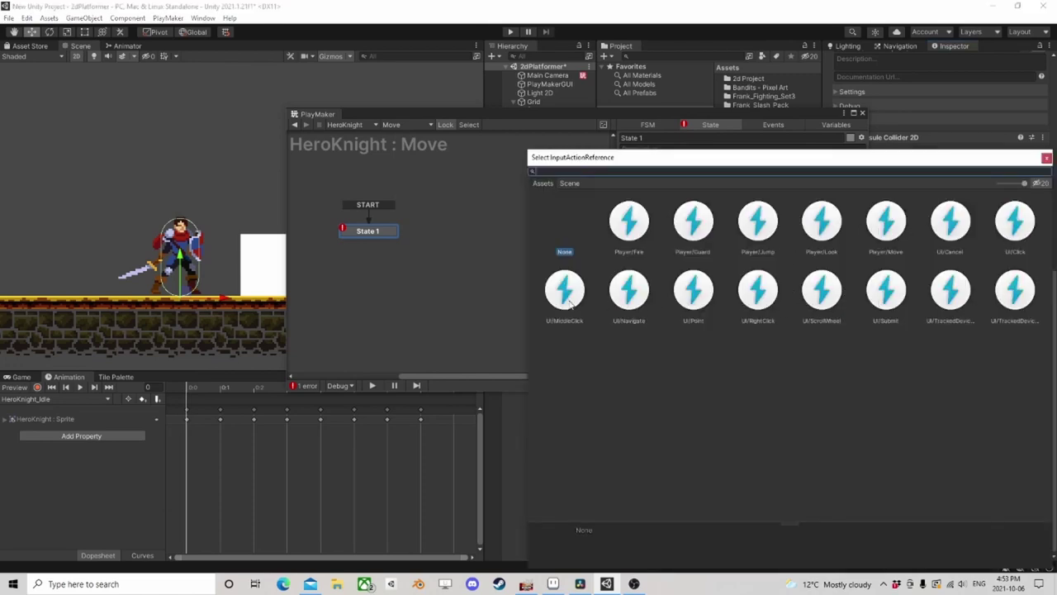
pyautogui.click(757, 222)
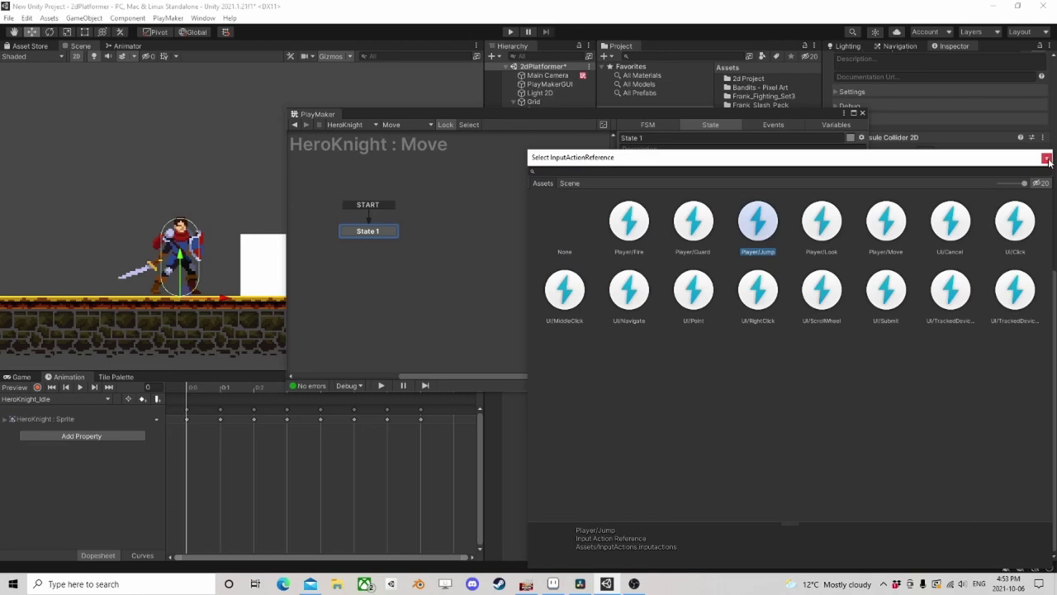
pyautogui.doubleClick(756, 222)
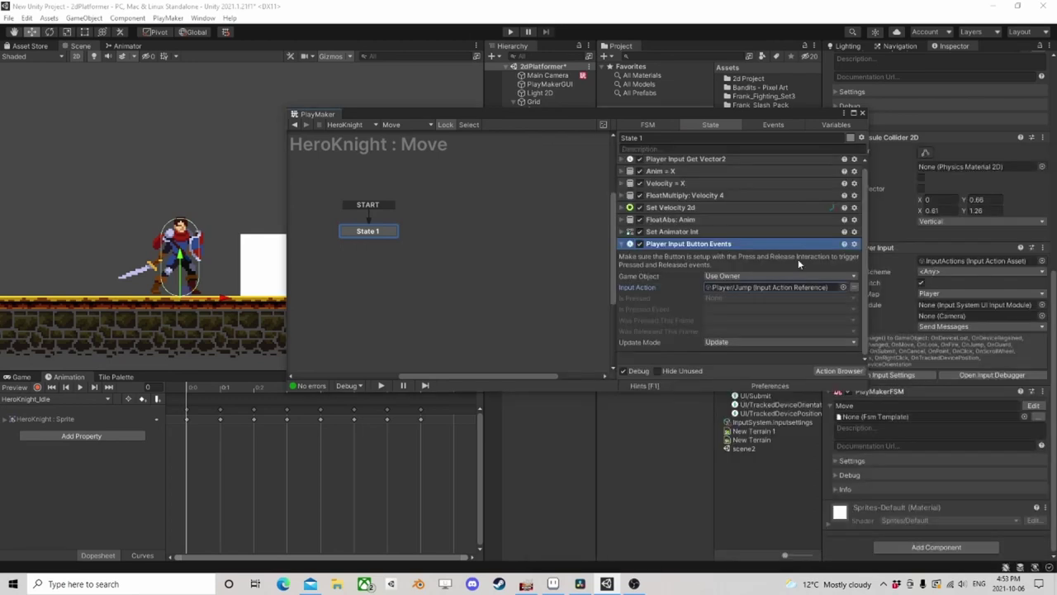
# Create a jump event for Is Pressed Event and link State 1's jump transition to a new State 2
pyautogui.click(711, 310)
pyautogui.click(729, 378)
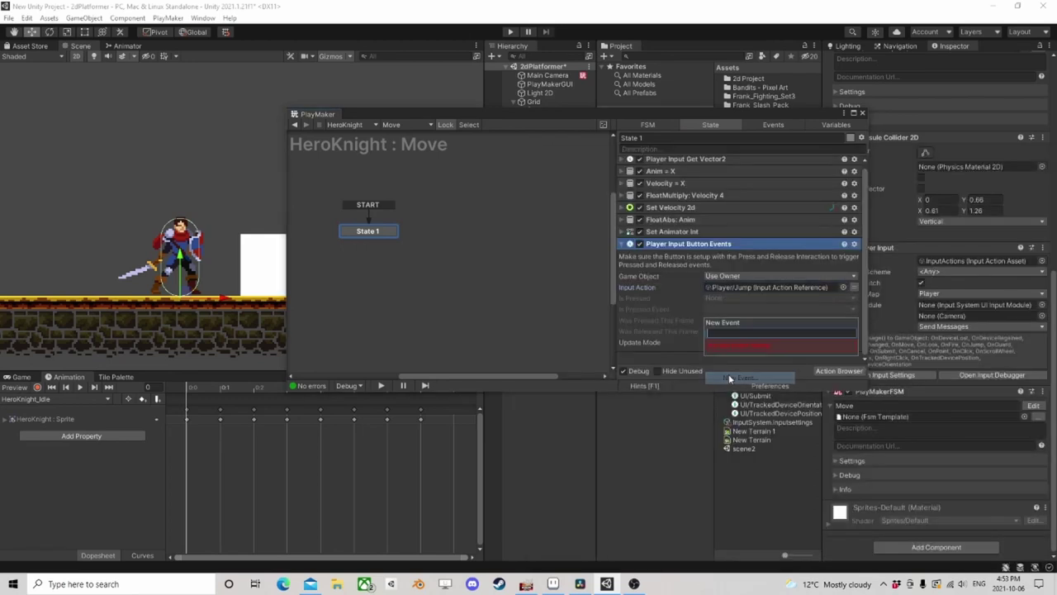
pyautogui.write('ump')
pyautogui.press('Return')
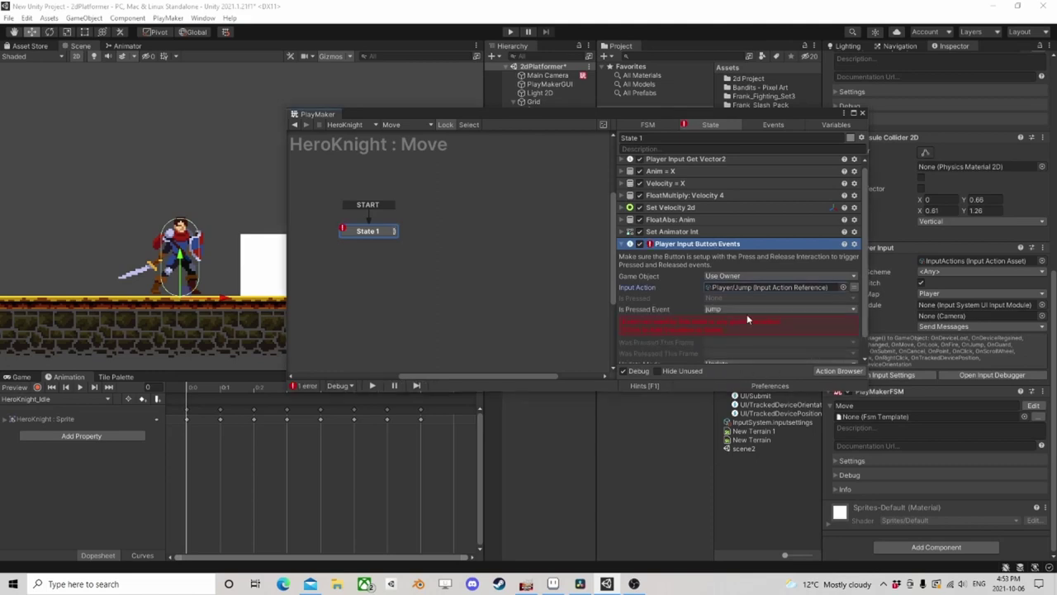
pyautogui.moveTo(377, 242); pyautogui.dragTo(442, 235)
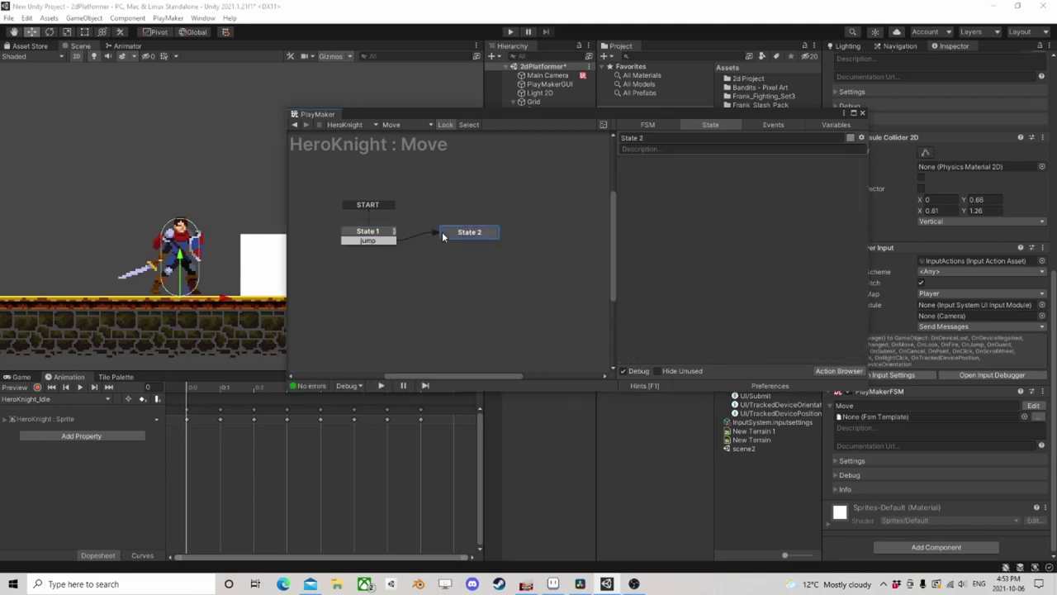
# Add a Set Animator Trigger action to State 2 of the Move FSM
pyautogui.click(839, 371)
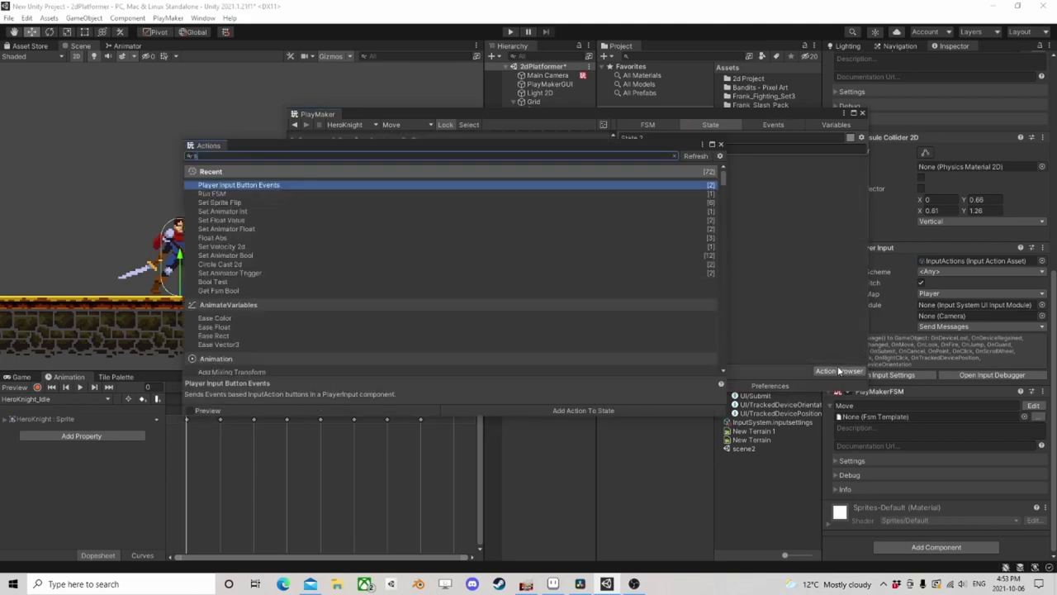
pyautogui.write('set anim')
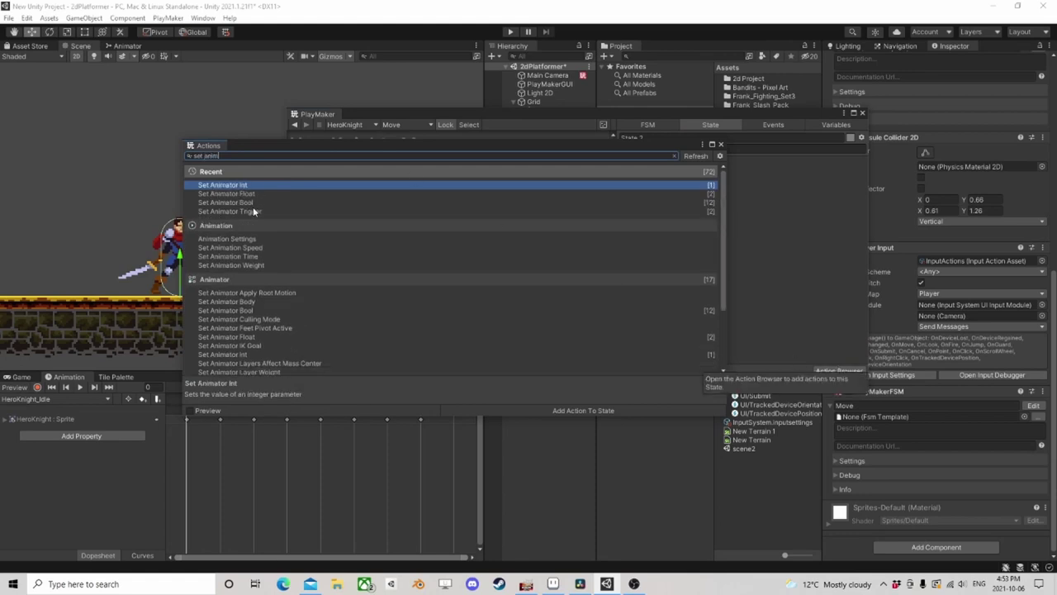
pyautogui.doubleClick(252, 212)
pyautogui.click(721, 145)
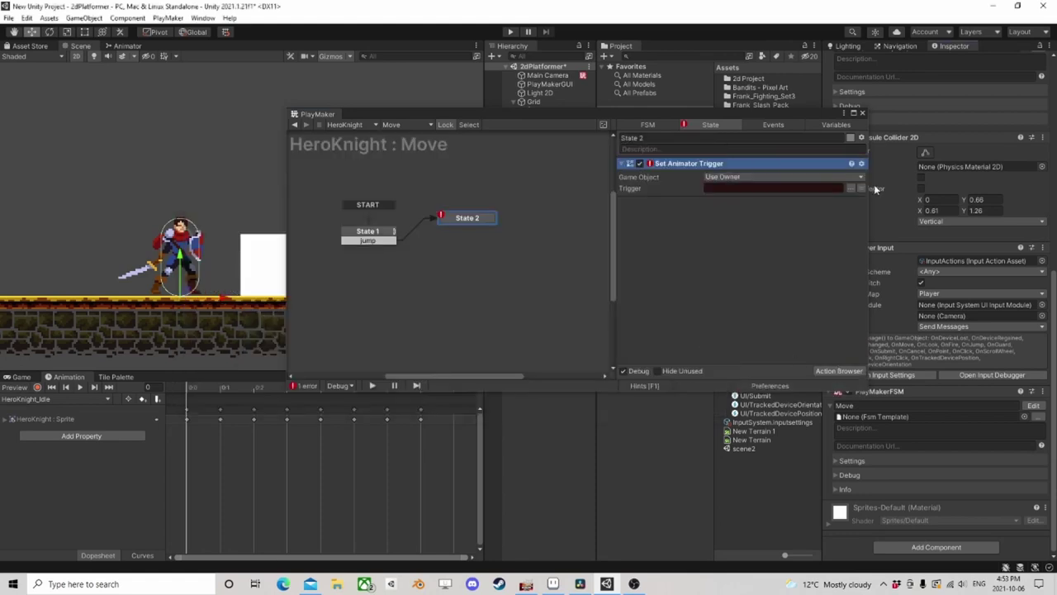
# Set the Set Animator Trigger action's trigger to Jump and add a Set Velocity 2d action to State 2
pyautogui.click(851, 187)
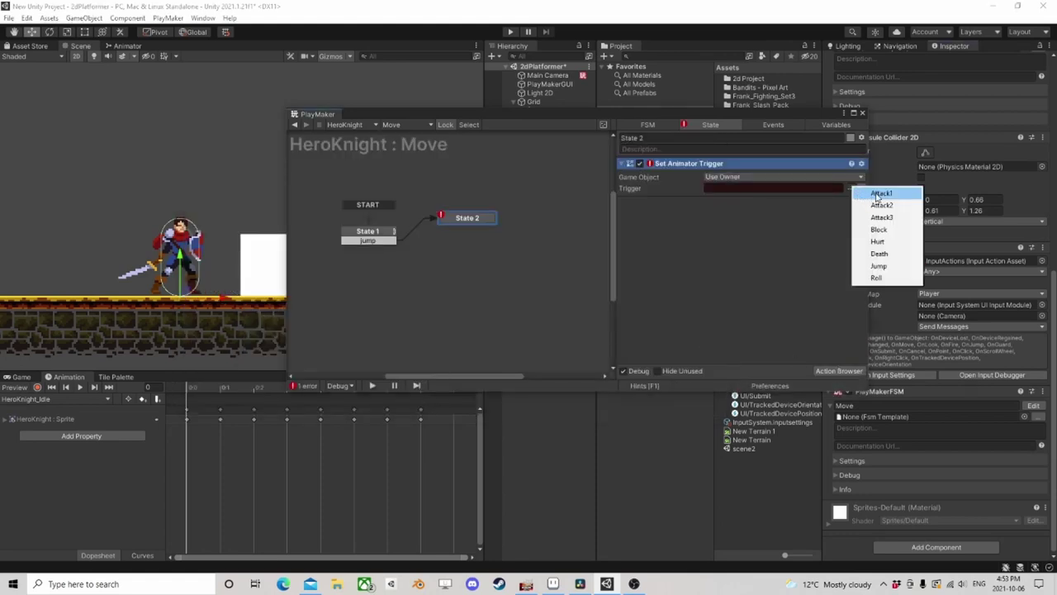
pyautogui.click(878, 266)
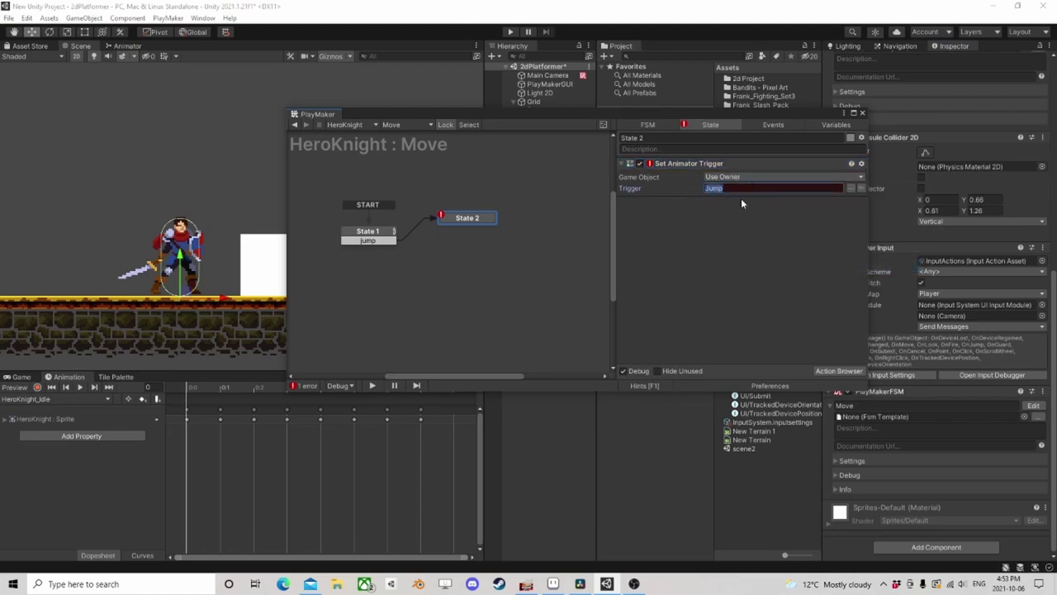
pyautogui.click(840, 370)
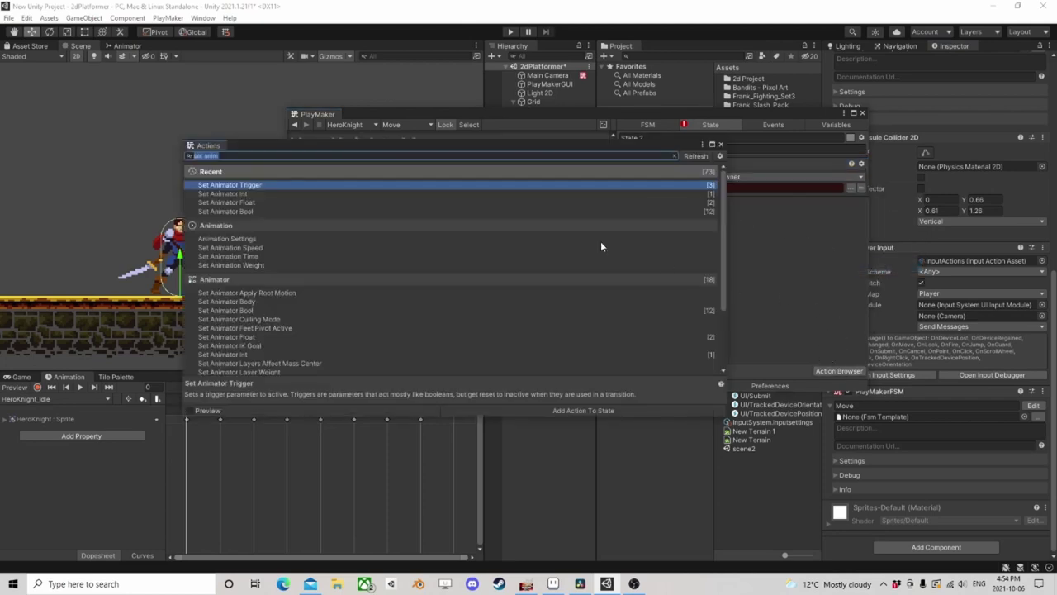
pyautogui.write('add')
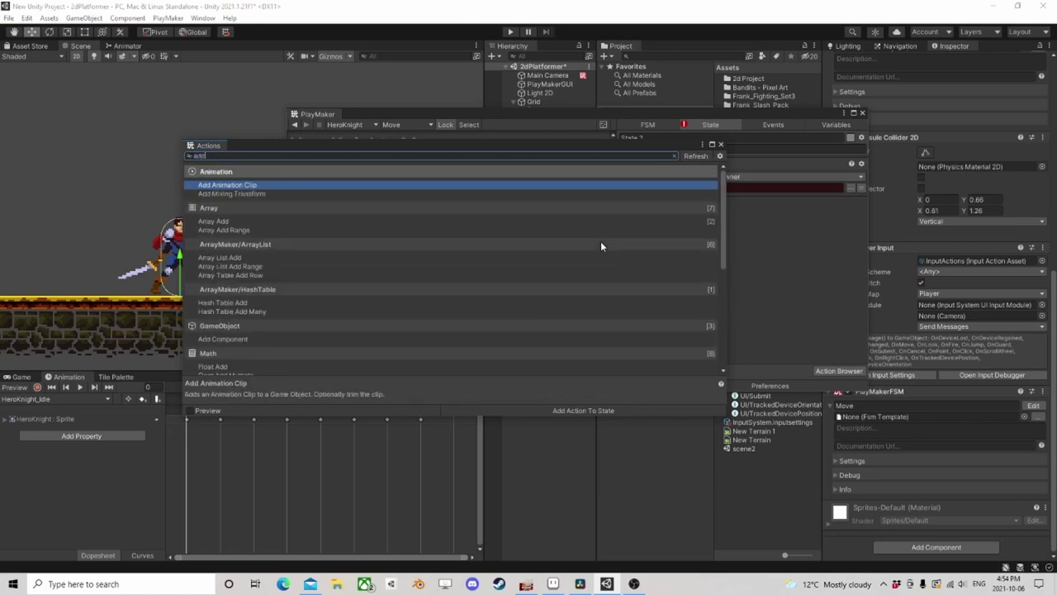
pyautogui.write(' for')
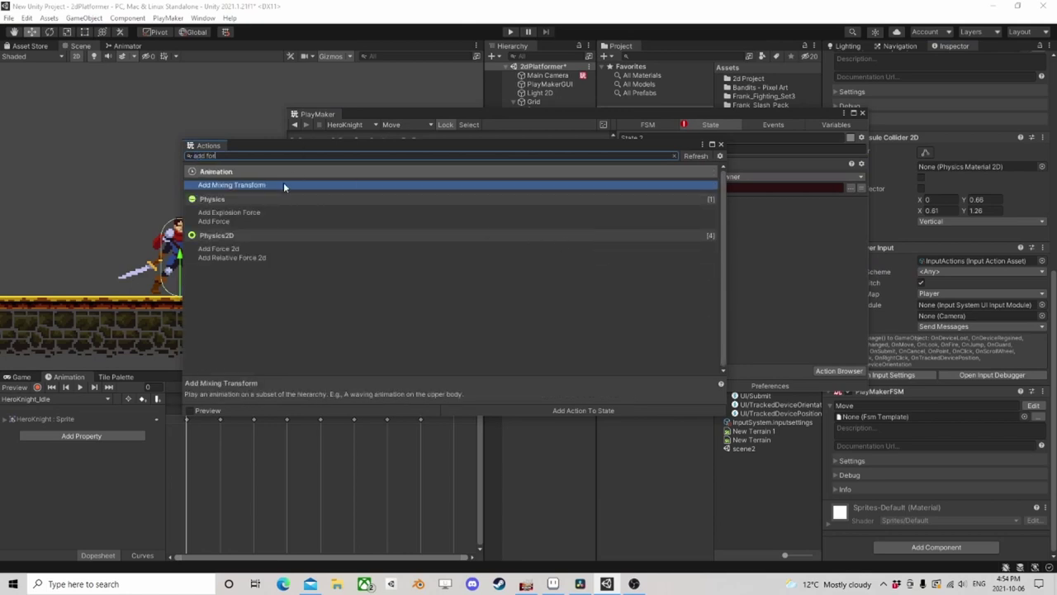
pyautogui.hotkey('ctrl', 'a')
pyautogui.write('set vel')
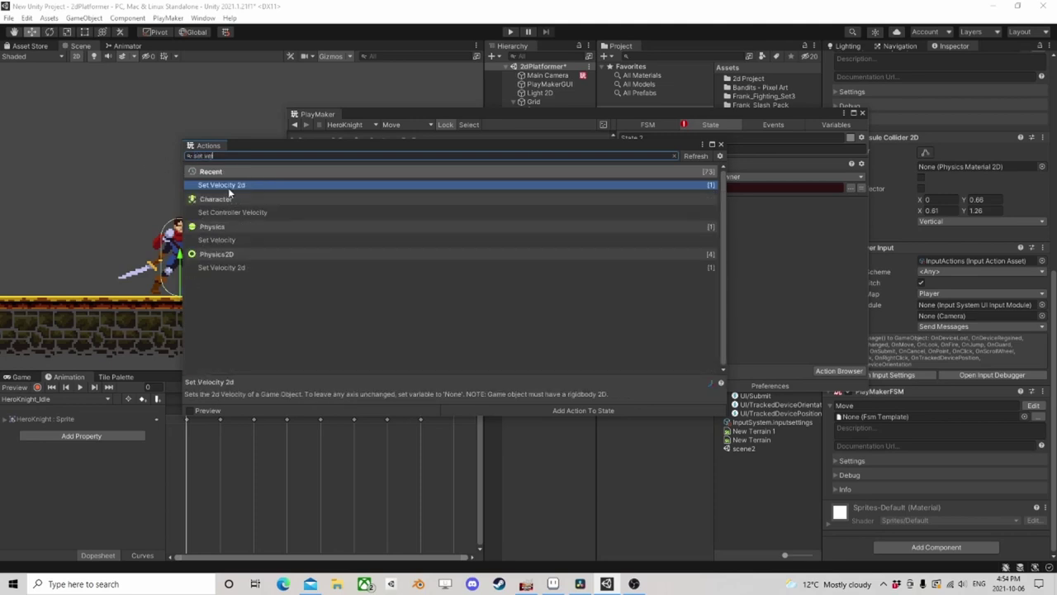
pyautogui.doubleClick(254, 185)
pyautogui.click(721, 143)
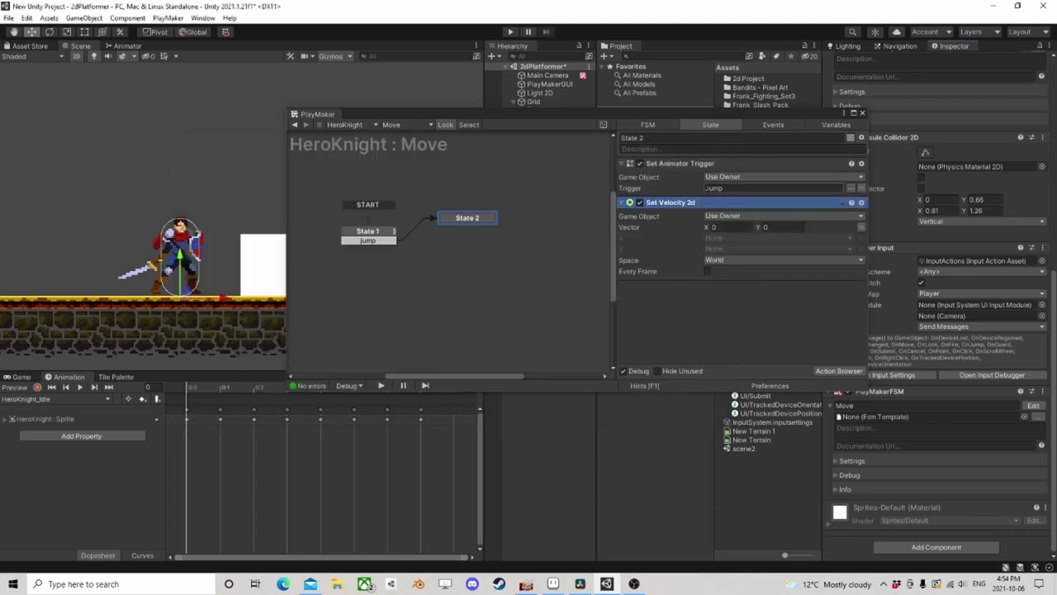
# Configure Set Velocity 2d with the vector as None, the X variable for X and a Y value of 8
pyautogui.click(861, 227)
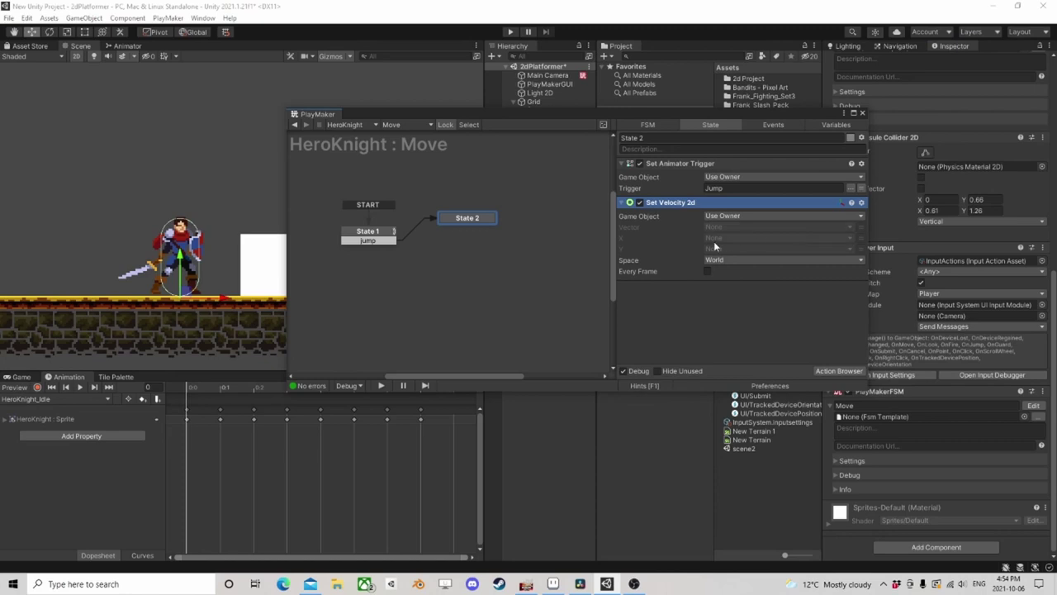
pyautogui.click(860, 249)
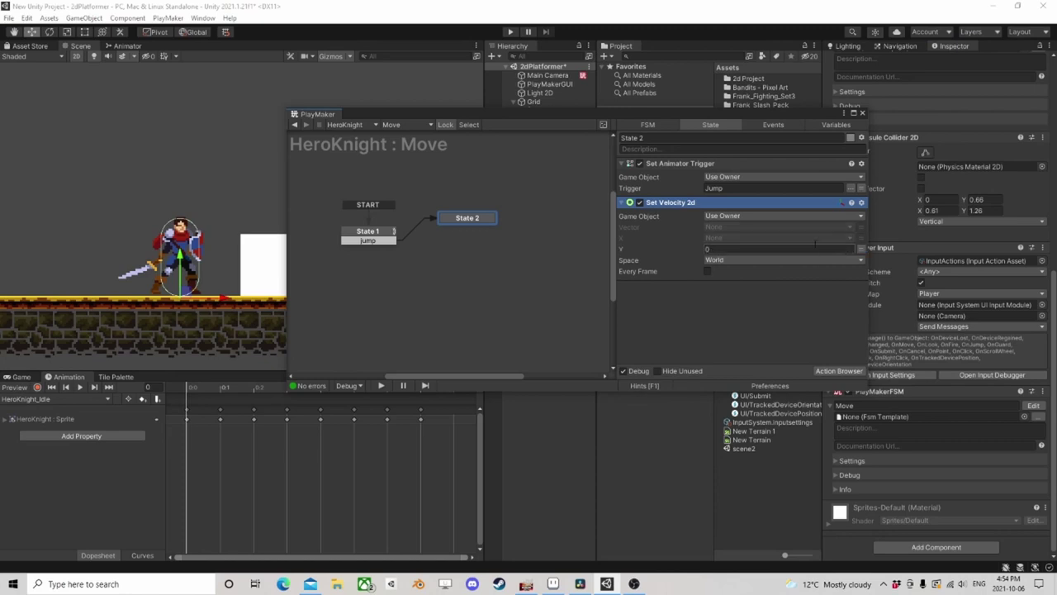
pyautogui.click(768, 249)
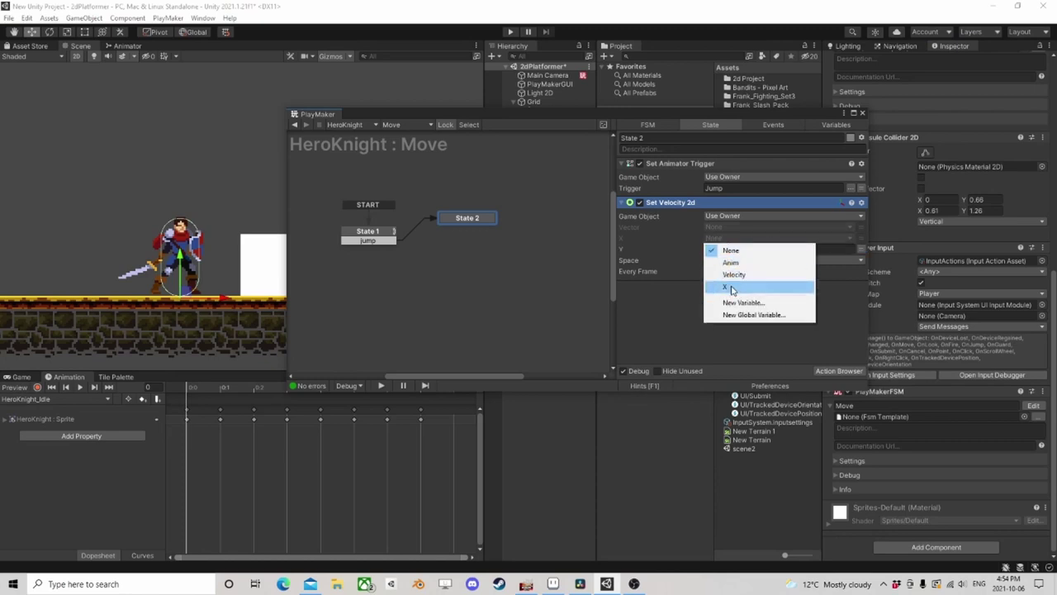
pyautogui.click(731, 287)
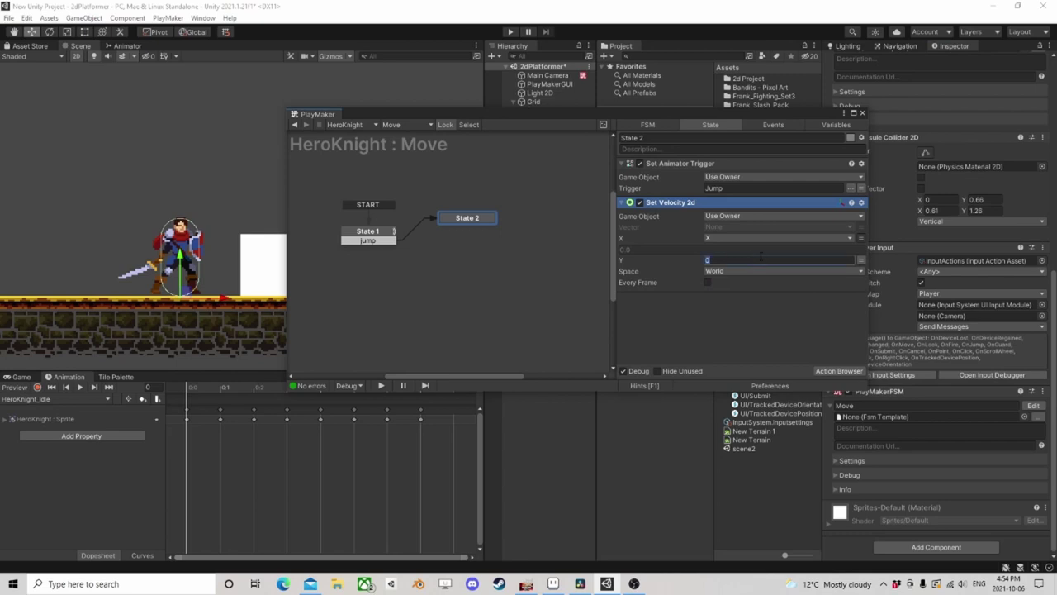
pyautogui.write('8')
pyautogui.scroll(-2, 164, 172)
pyautogui.scroll(-1, 164, 178)
pyautogui.scroll(3, 165, 179)
pyautogui.scroll(-4, 167, 181)
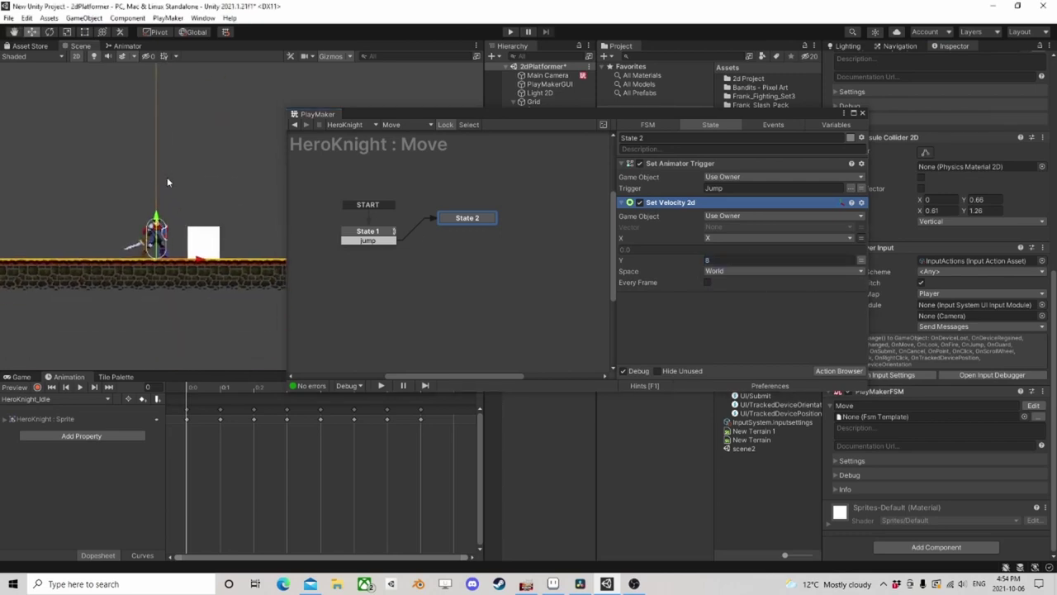
# Add a Wait action to State 2 and place it last in the state's action order
pyautogui.click(838, 370)
pyautogui.write('wa')
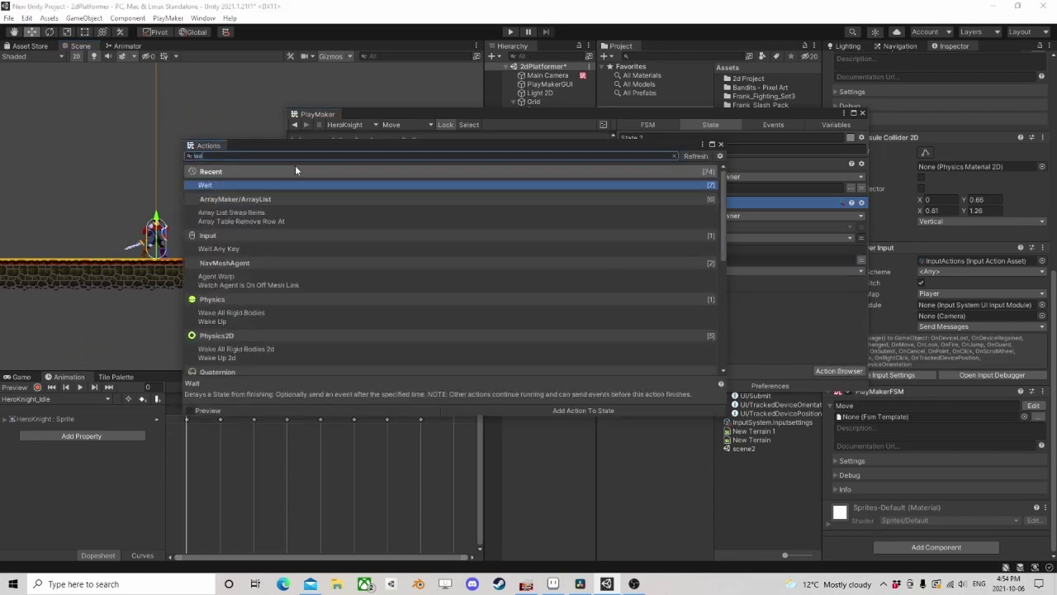
pyautogui.doubleClick(240, 185)
pyautogui.click(721, 146)
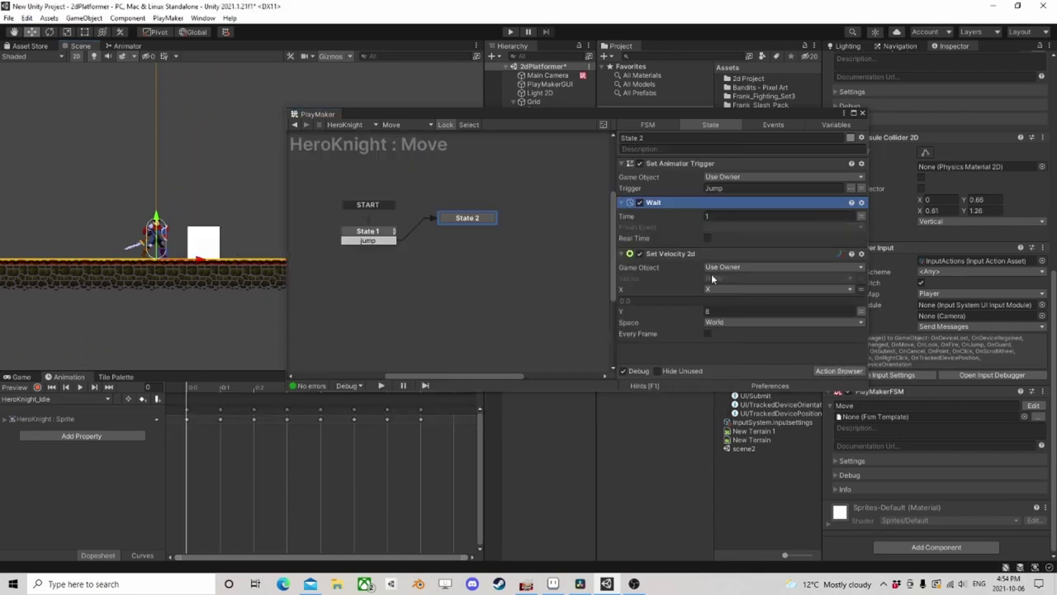
pyautogui.rightClick(668, 205)
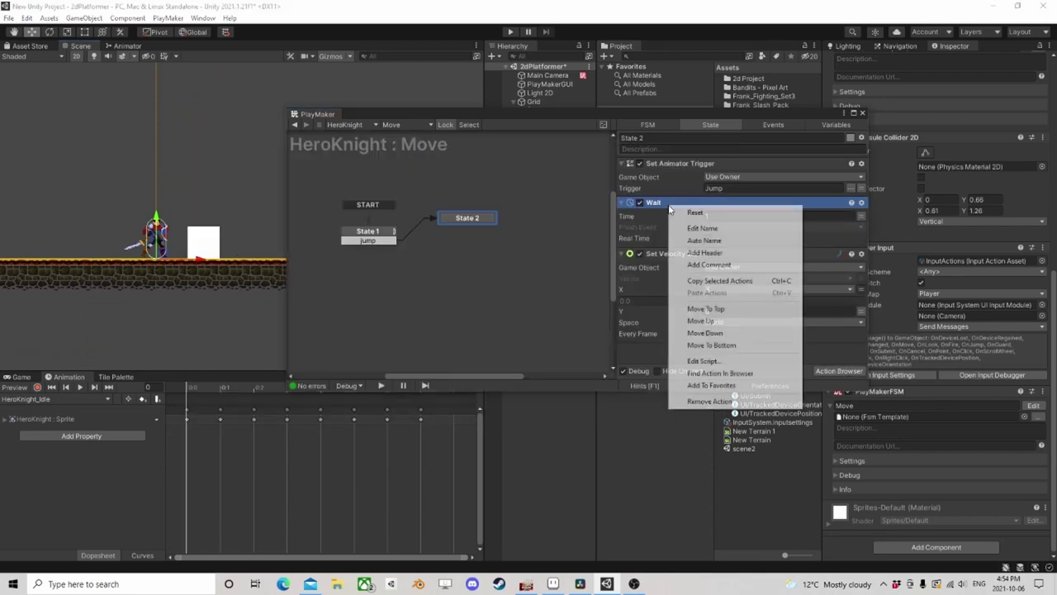
pyautogui.click(726, 345)
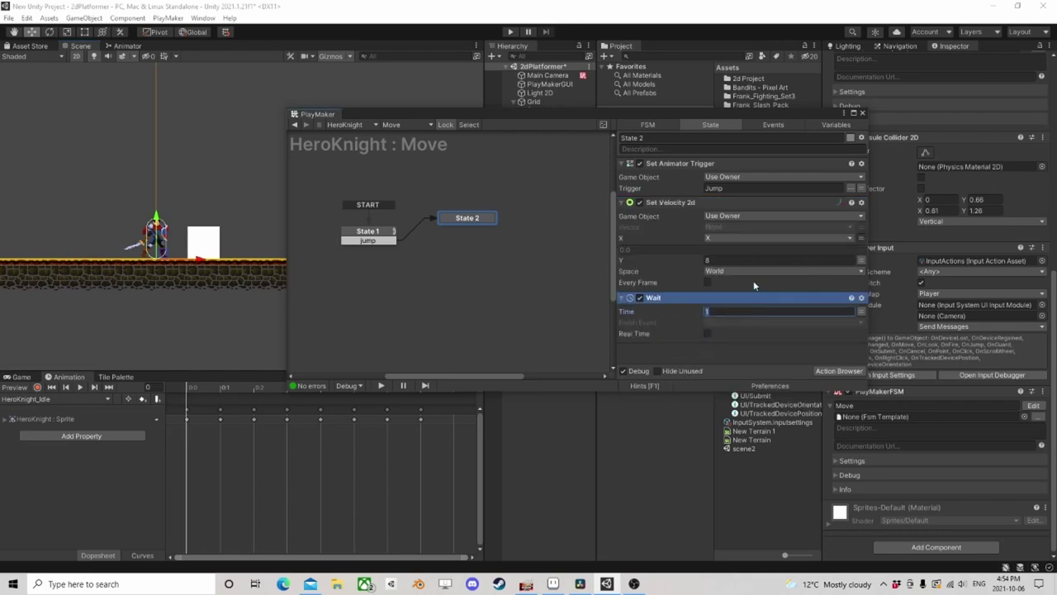
# Set the Wait action's time to 0.3 with FINISHED as its finish event, and link State 2's FINISHED transition to a new State 3
pyautogui.click(717, 320)
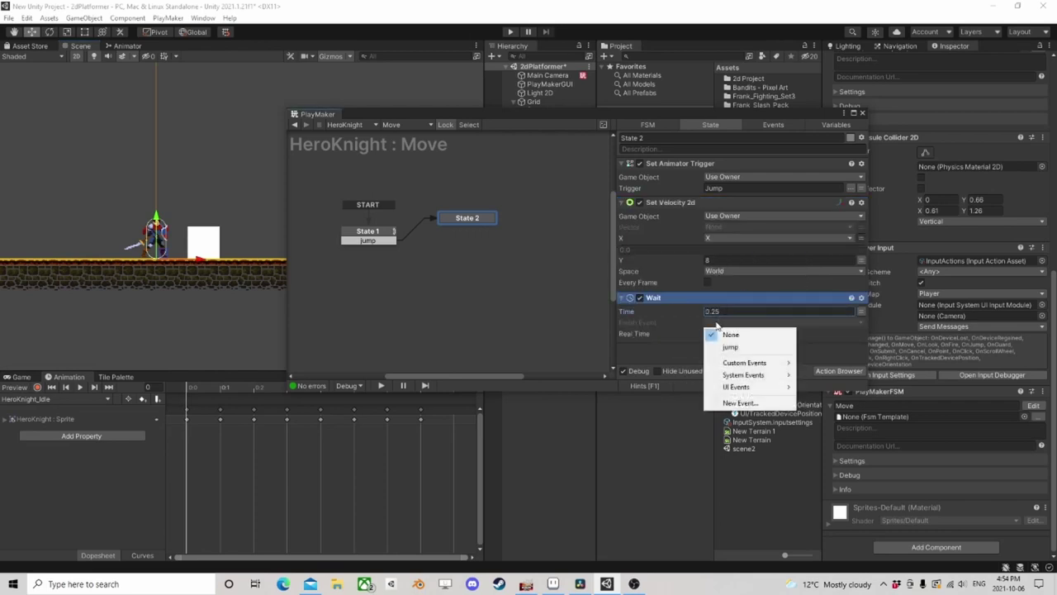
pyautogui.click(676, 338)
pyautogui.click(752, 322)
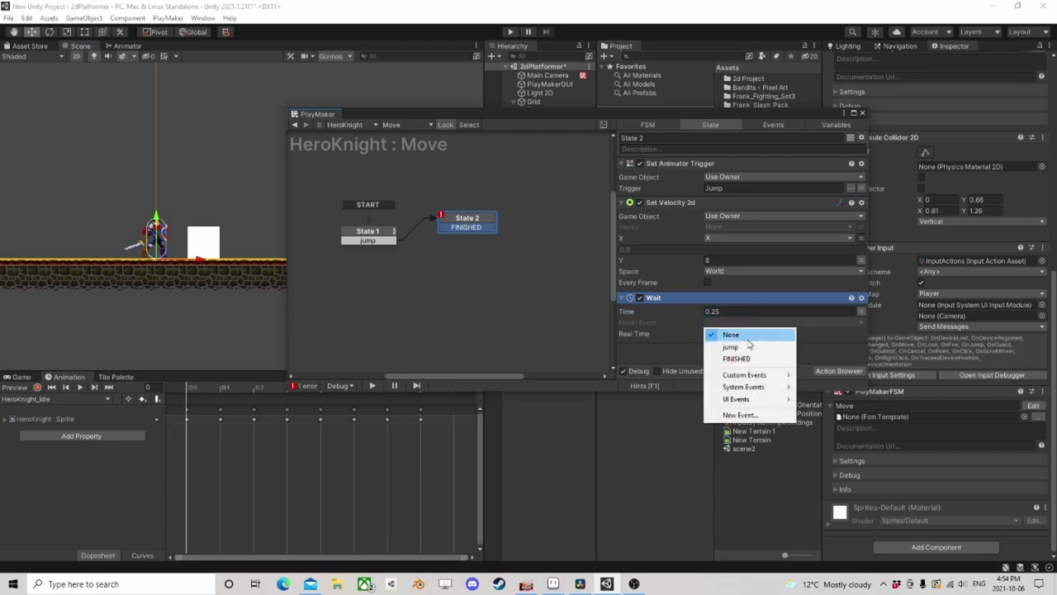
pyautogui.click(736, 357)
pyautogui.moveTo(473, 230); pyautogui.dragTo(455, 248)
pyautogui.click(491, 221)
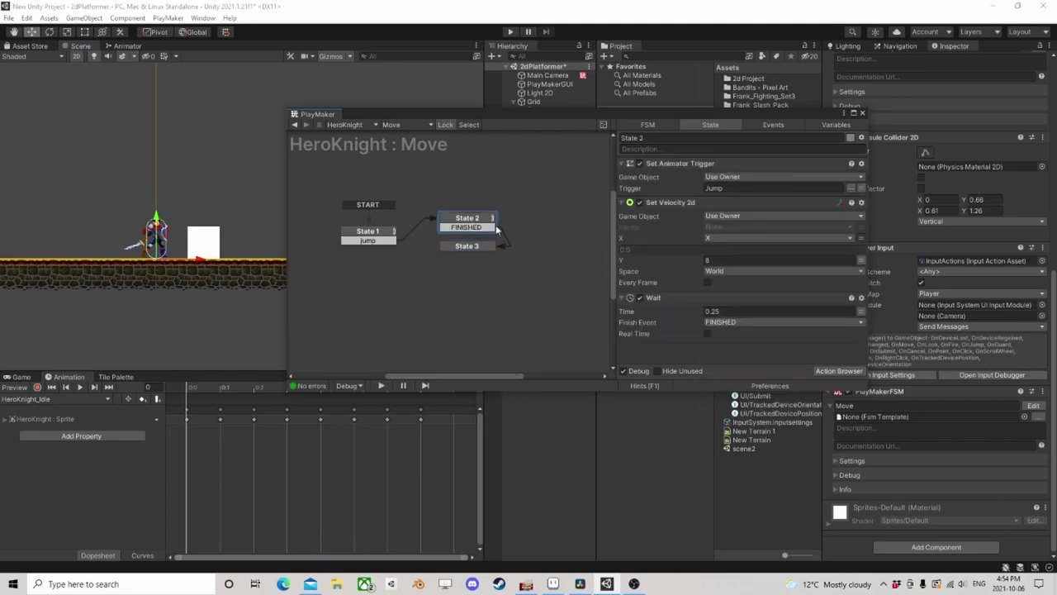
pyautogui.click(743, 312)
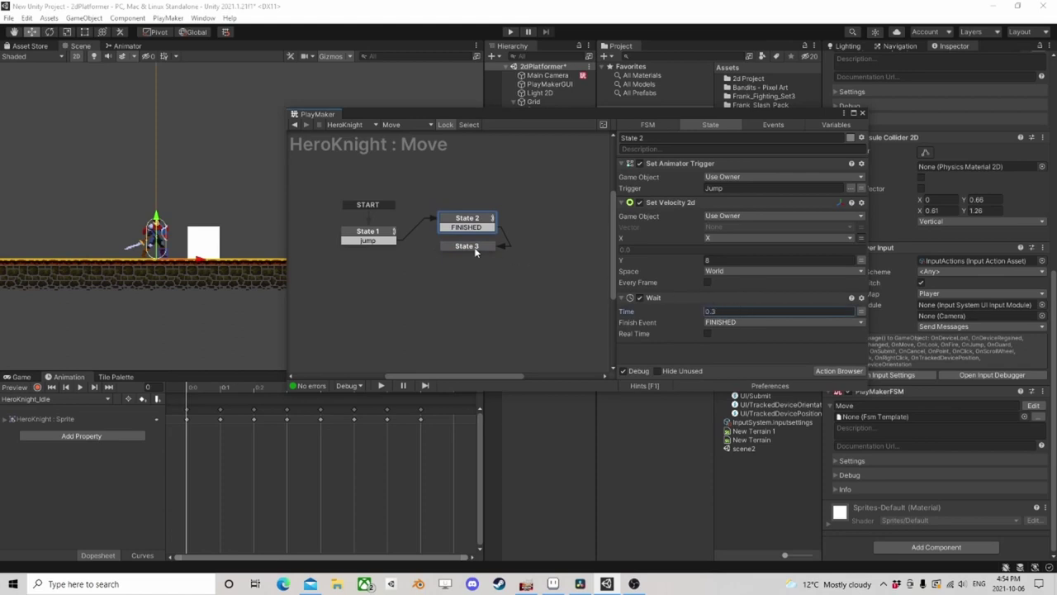
# Add Get Fsm Bool and Bool Test actions to State 3 of the Move FSM
pyautogui.click(475, 251)
pyautogui.click(841, 369)
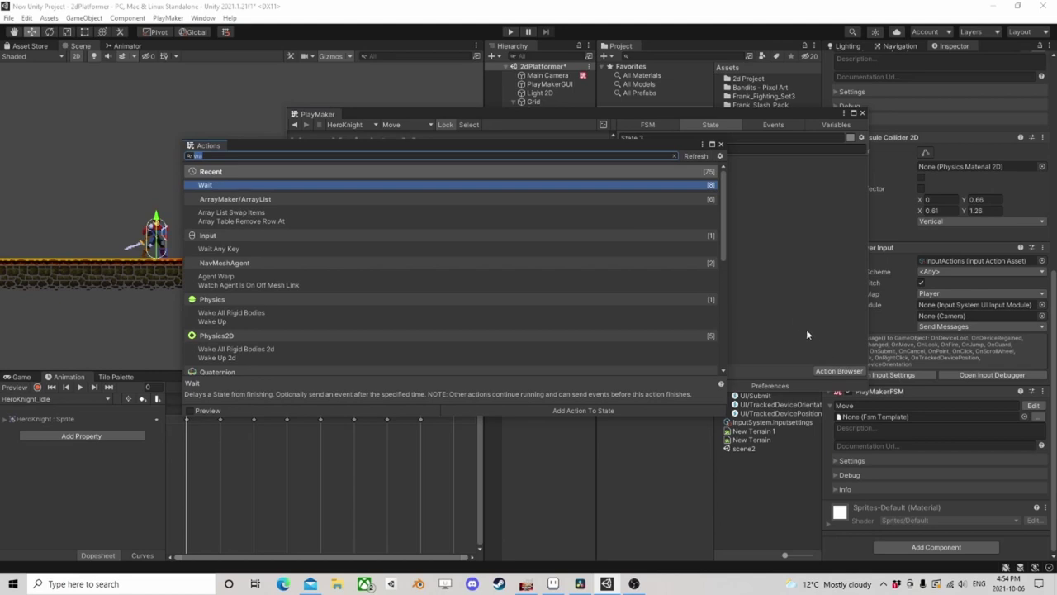
pyautogui.write('get fsm n')
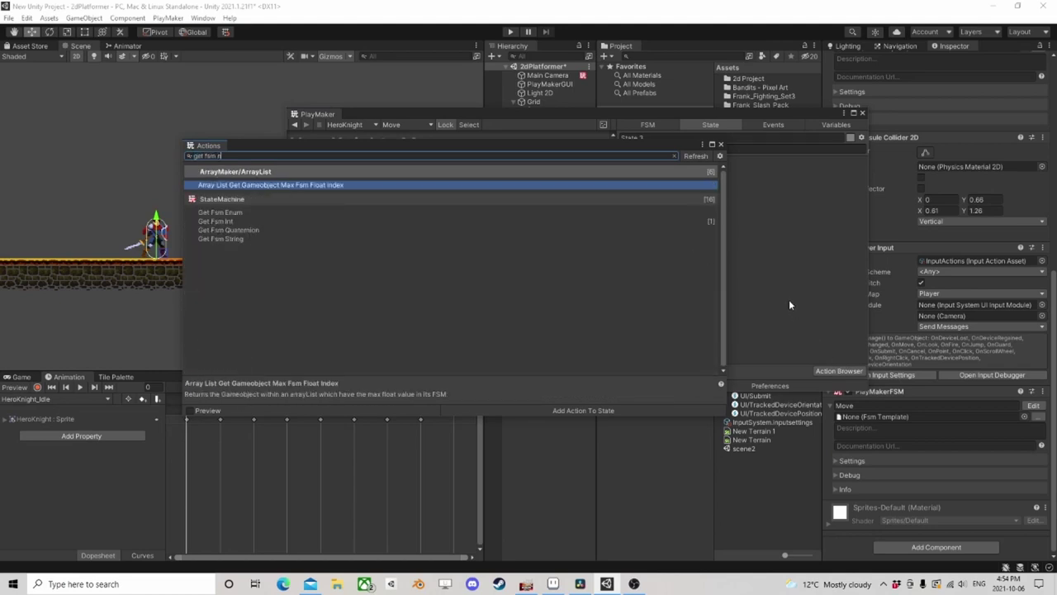
pyautogui.press('BackSpace')
pyautogui.write('boo')
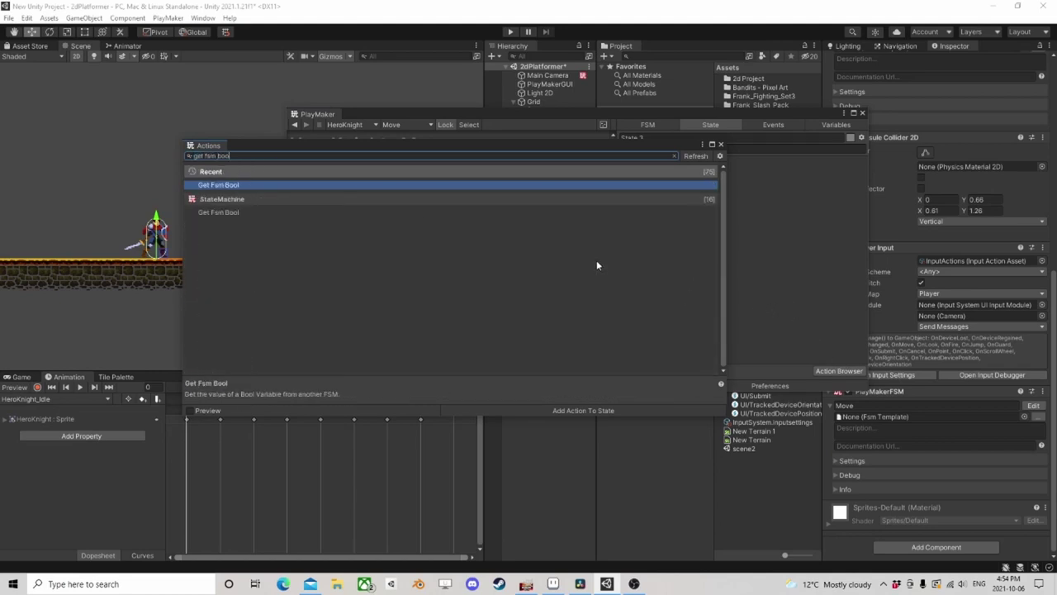
pyautogui.write('l')
pyautogui.press('Home')
pyautogui.press('Delete')
pyautogui.press('Delete')
pyautogui.press('Delete')
pyautogui.press('Delete')
pyautogui.press('Delete')
pyautogui.press('Delete')
pyautogui.press('Delete')
pyautogui.press('Delete')
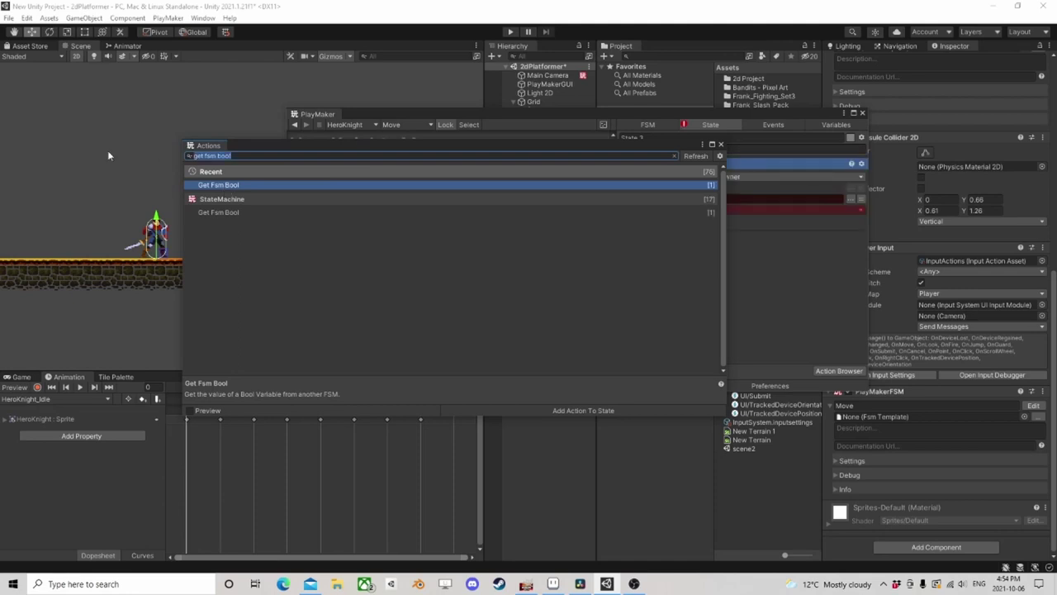
pyautogui.doubleClick(224, 201)
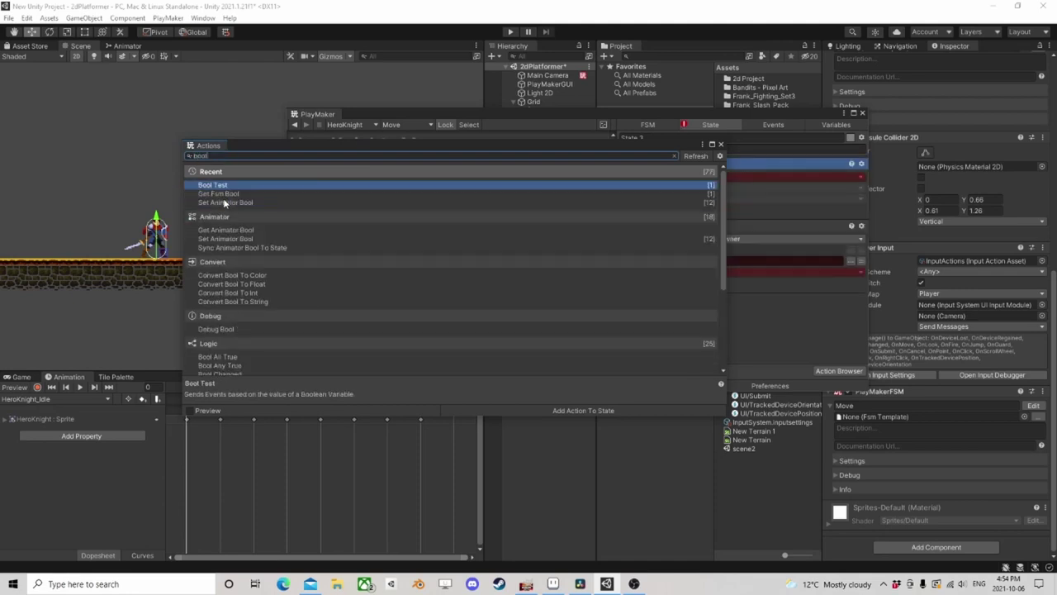
pyautogui.click(720, 145)
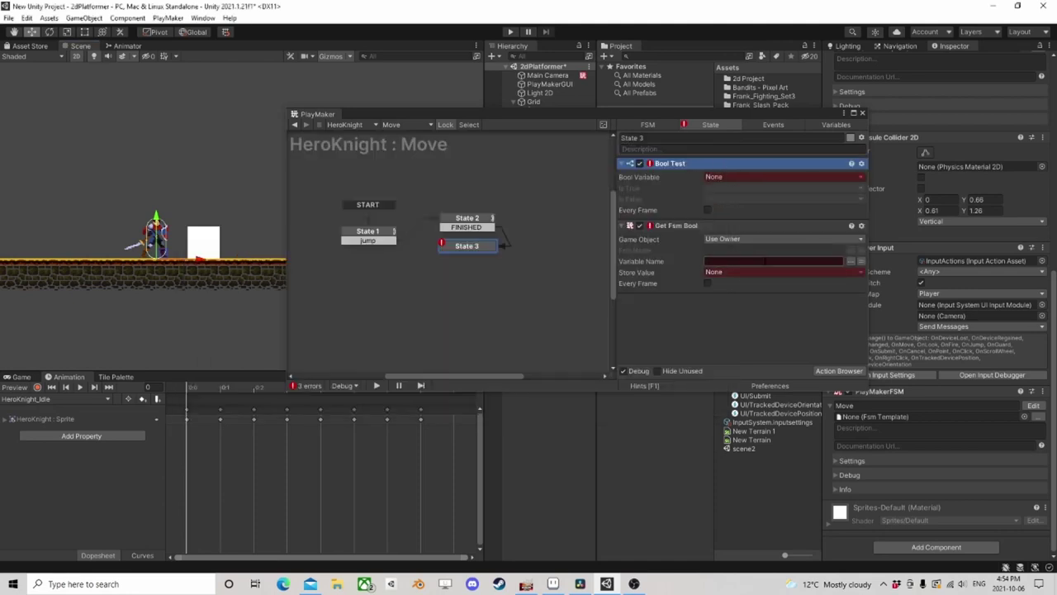
# Make Get Fsm Bool store the Utility FSM's IsGrounded in a new Ground variable every frame, and move the action above Bool Test
pyautogui.click(852, 258)
pyautogui.click(880, 276)
pyautogui.click(861, 259)
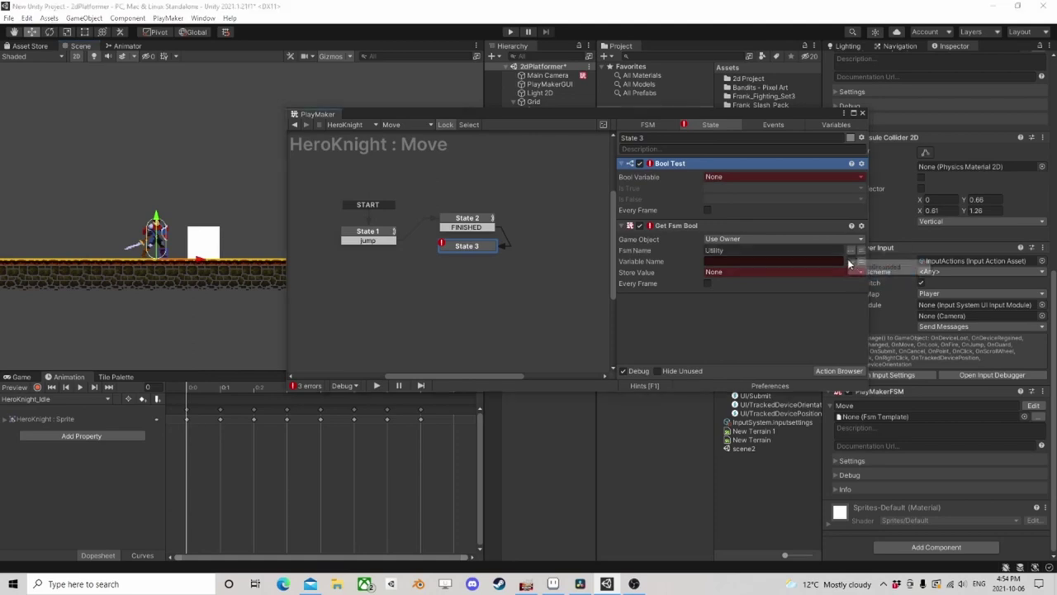
pyautogui.click(890, 268)
pyautogui.click(861, 272)
pyautogui.click(723, 298)
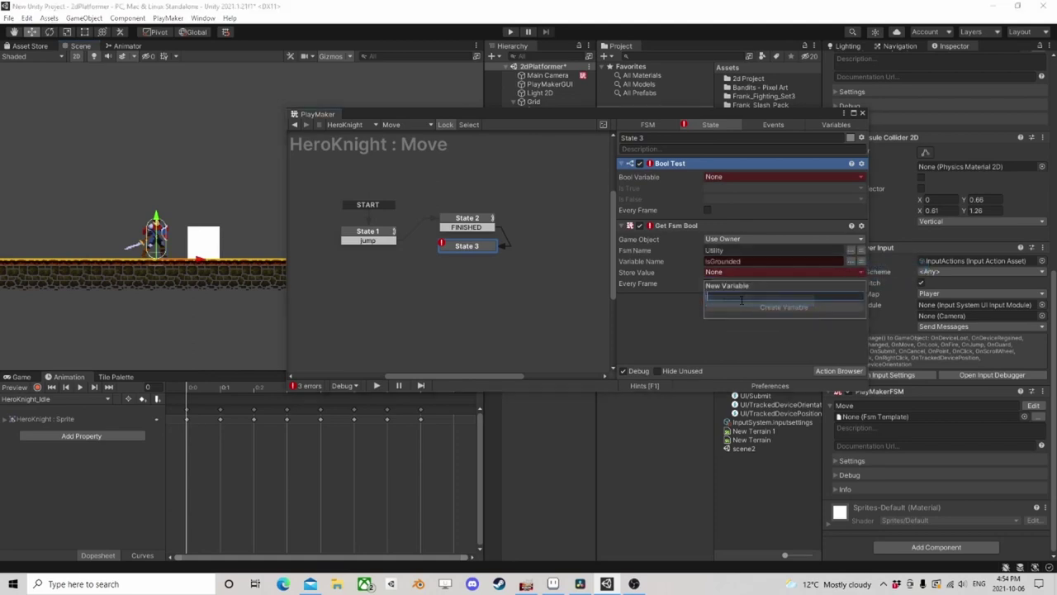
pyautogui.write('Ground')
pyautogui.press('Return')
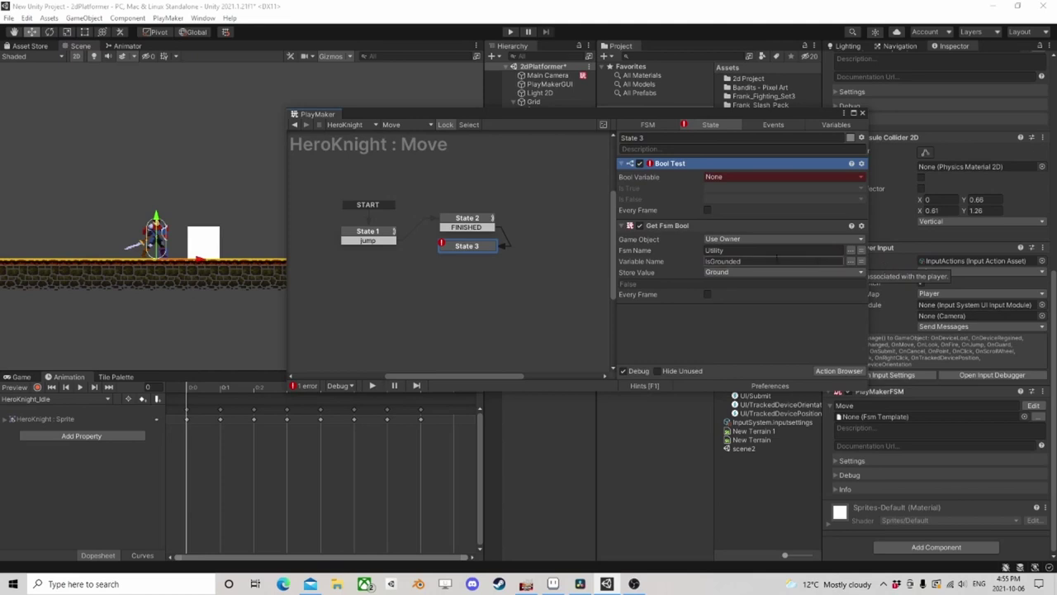
pyautogui.click(708, 293)
pyautogui.moveTo(665, 224); pyautogui.dragTo(665, 163)
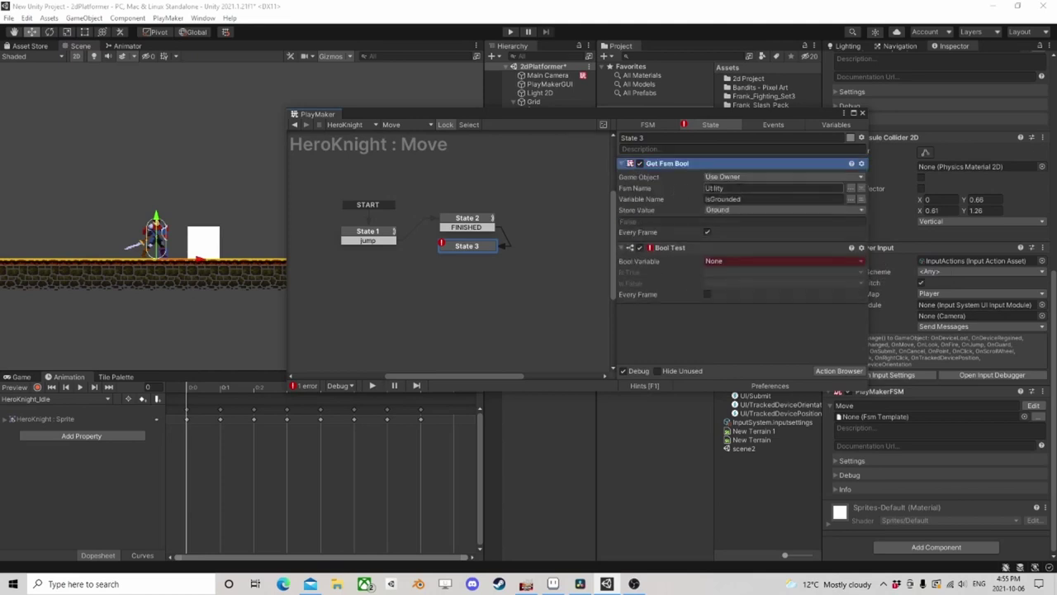
# Make Bool Test check Ground every frame and send a new Landed event when true, and link State 3's Landed transition to State 1
pyautogui.click(733, 262)
pyautogui.click(731, 285)
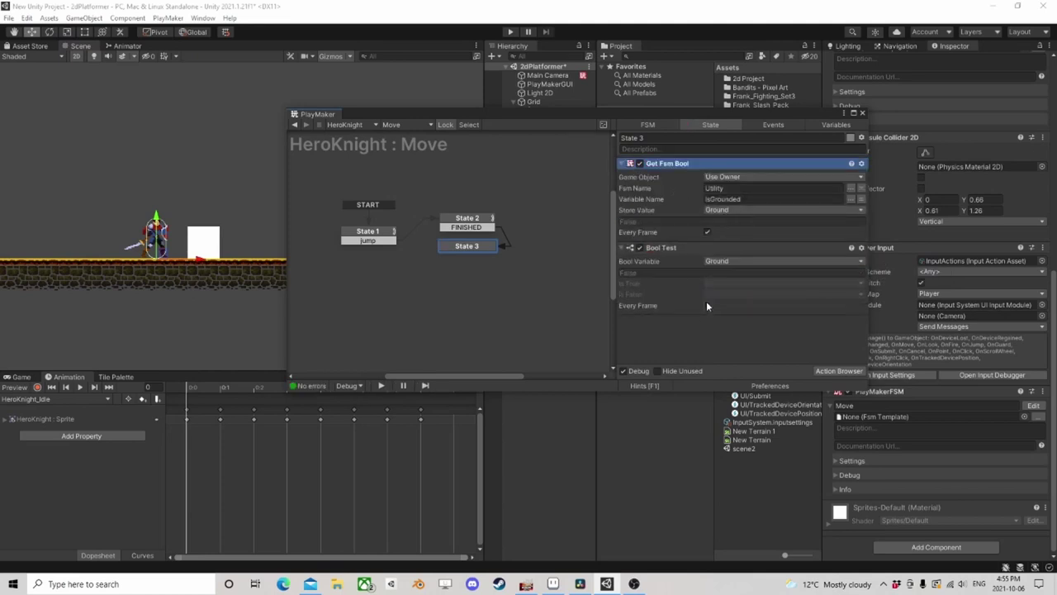
pyautogui.click(721, 283)
pyautogui.click(727, 378)
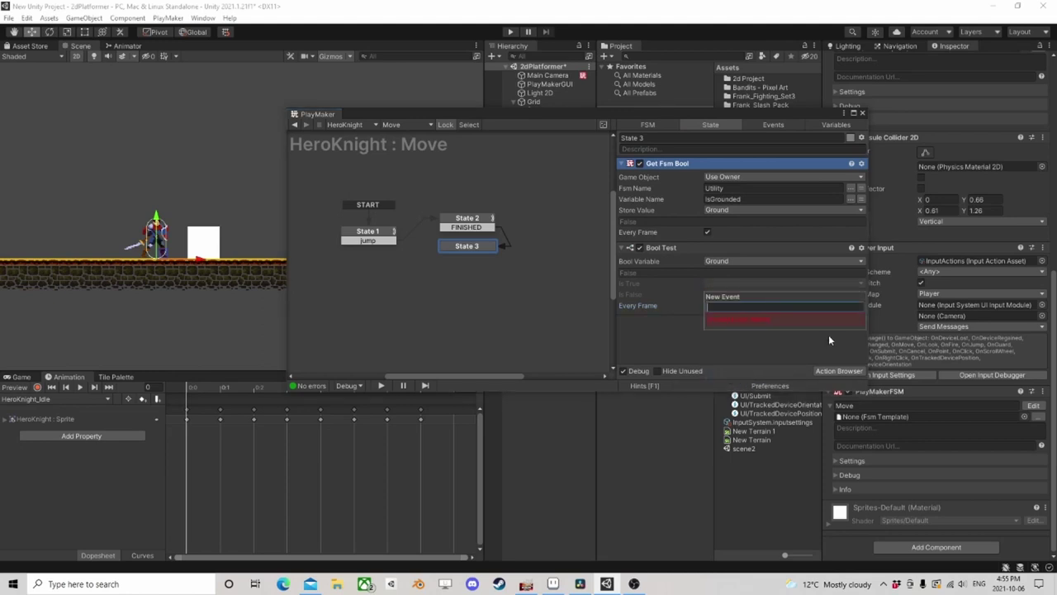
pyautogui.write('Landed')
pyautogui.press('Return')
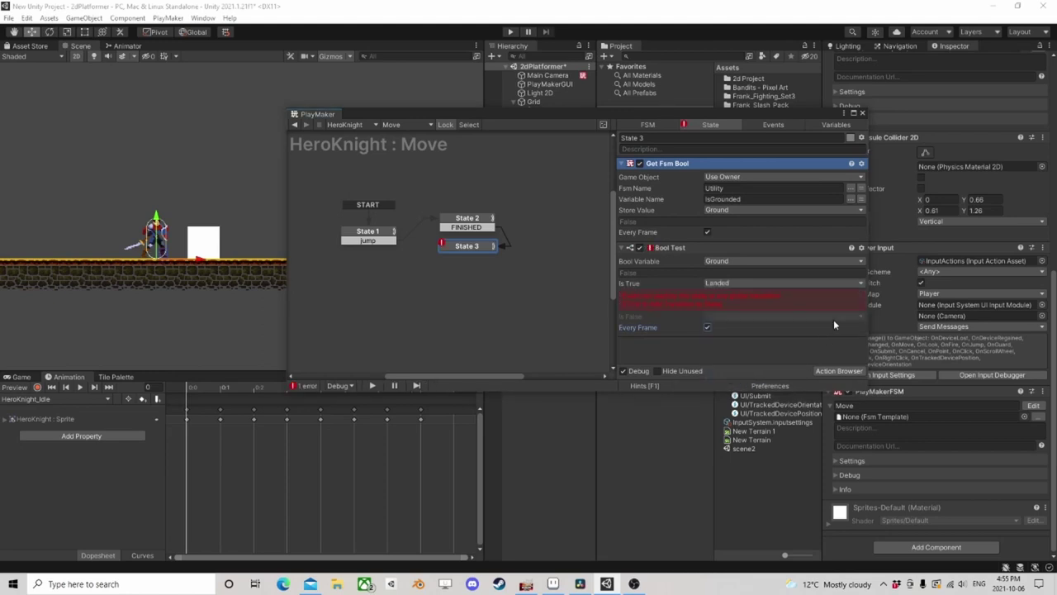
pyautogui.click(683, 302)
pyautogui.moveTo(468, 255); pyautogui.dragTo(368, 234)
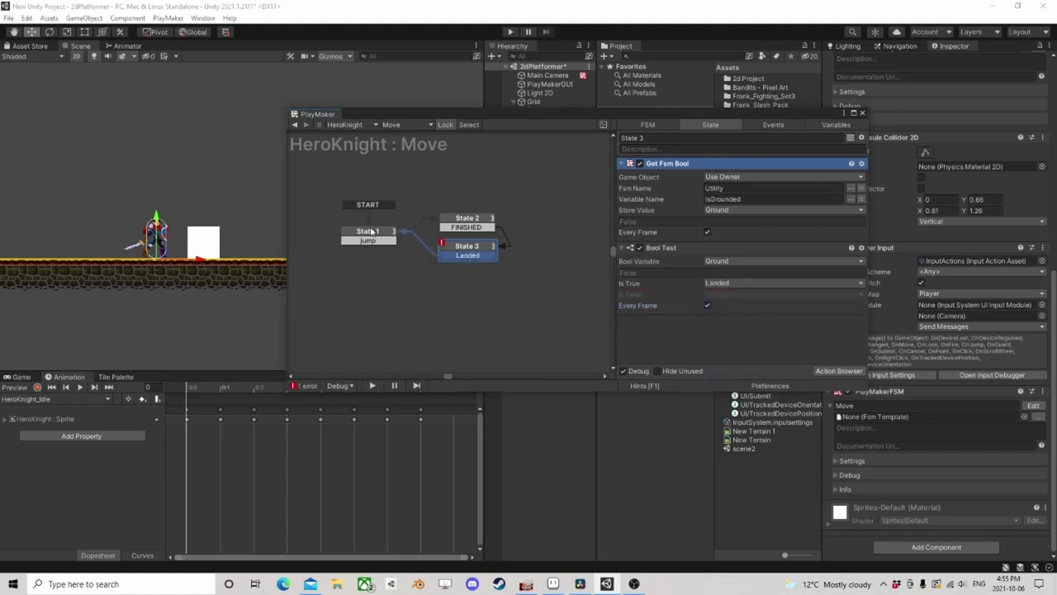
# Copy the Get Fsm Bool and Bool Test actions from State 3 and paste them at the end of State 1
pyautogui.keyDown('shift'); pyautogui.click(661, 247); pyautogui.keyUp('shift')
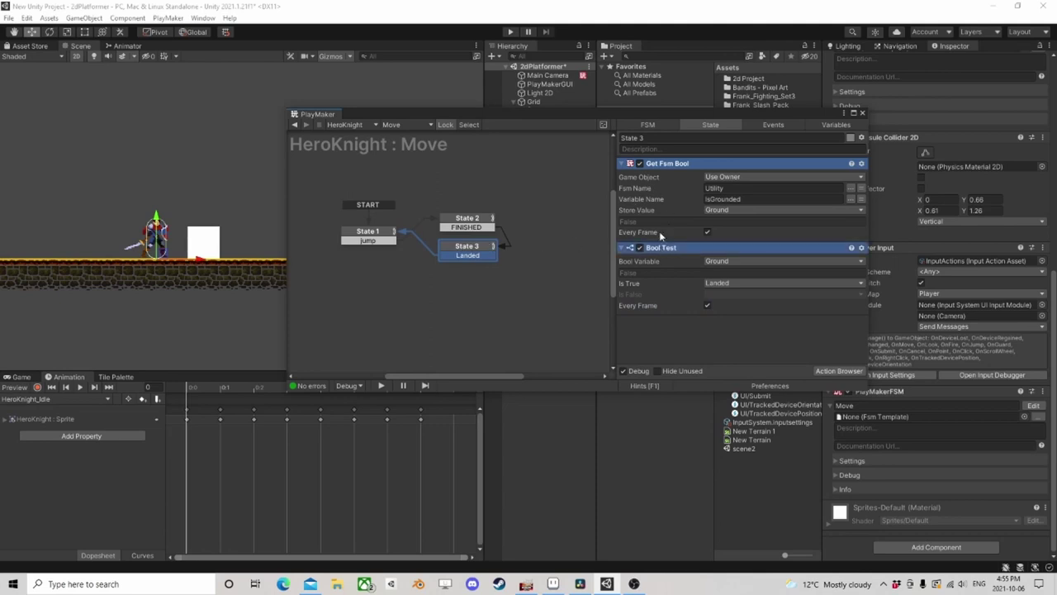
pyautogui.rightClick(657, 165)
pyautogui.click(708, 240)
pyautogui.click(368, 234)
pyautogui.rightClick(648, 360)
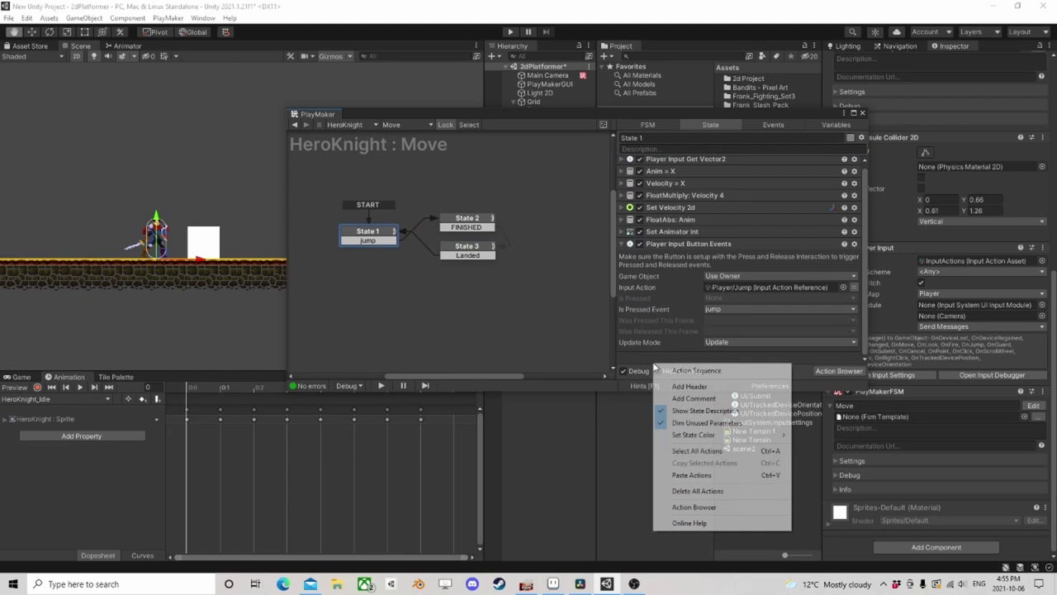
pyautogui.click(703, 469)
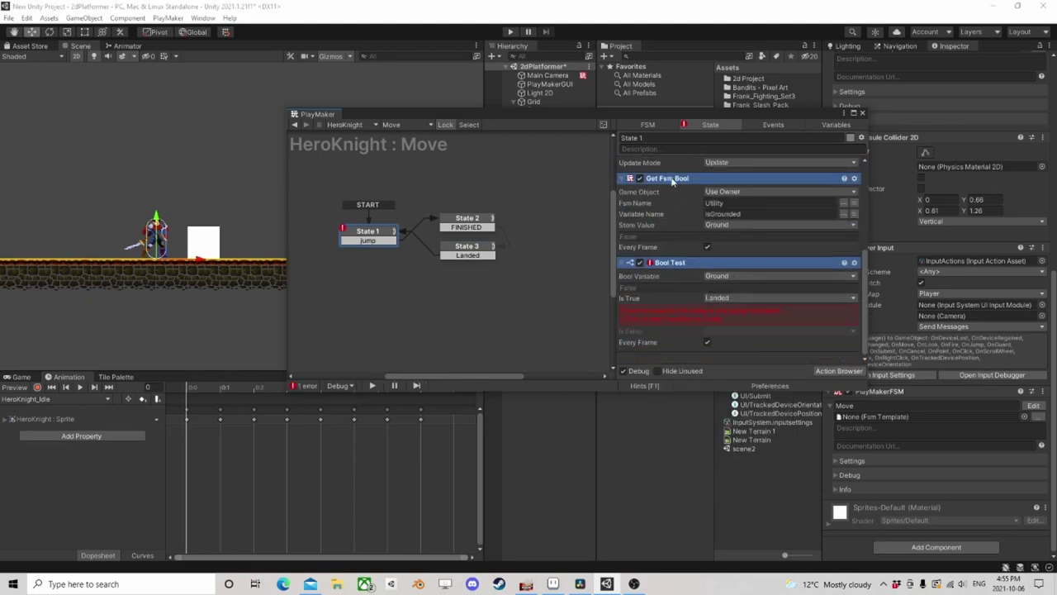
# In State 1's Bool Test, set Is True to None and Is False to a new fall event, and link the fall transition to State 3
pyautogui.click(672, 180)
pyautogui.click(671, 263)
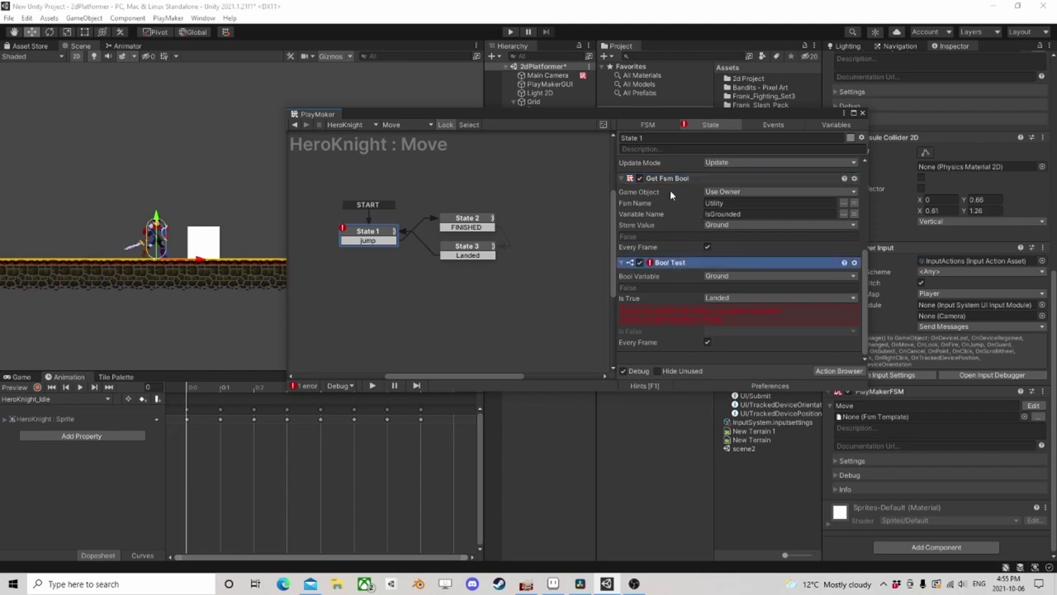
pyautogui.click(671, 179)
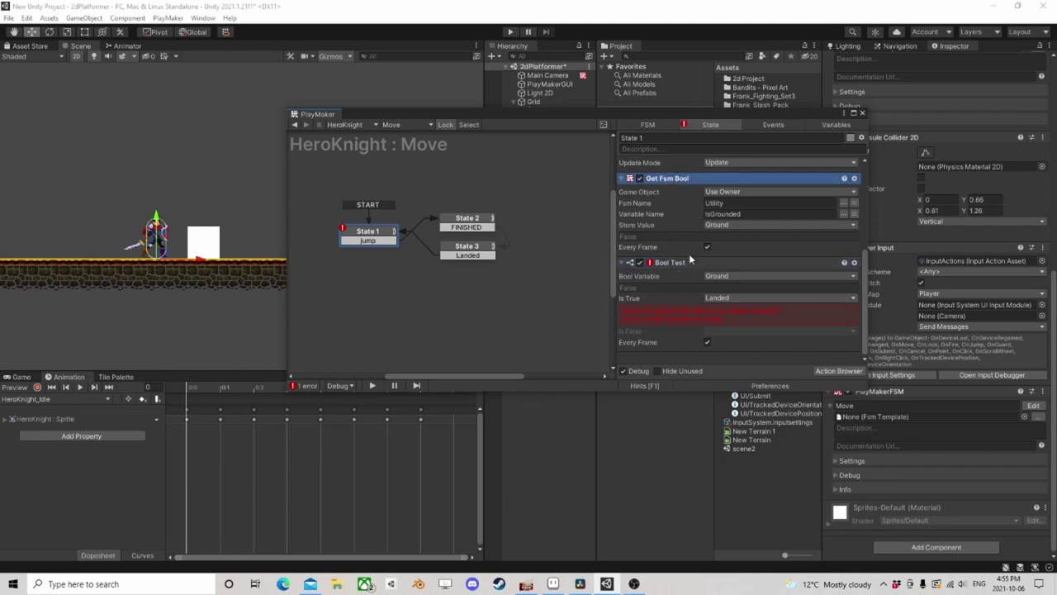
pyautogui.click(715, 298)
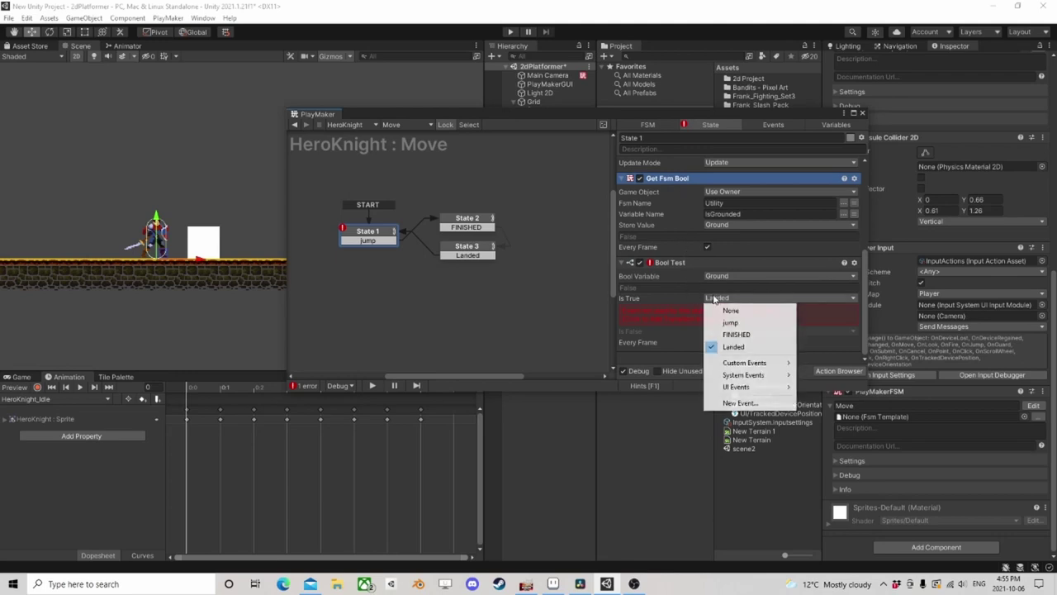
pyautogui.click(731, 309)
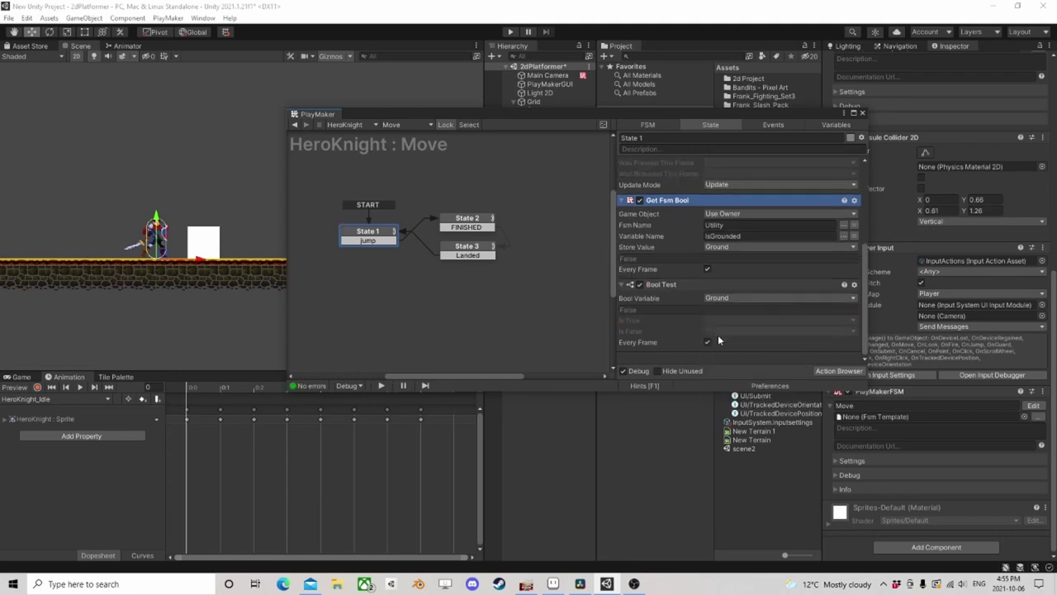
pyautogui.click(718, 333)
pyautogui.click(738, 436)
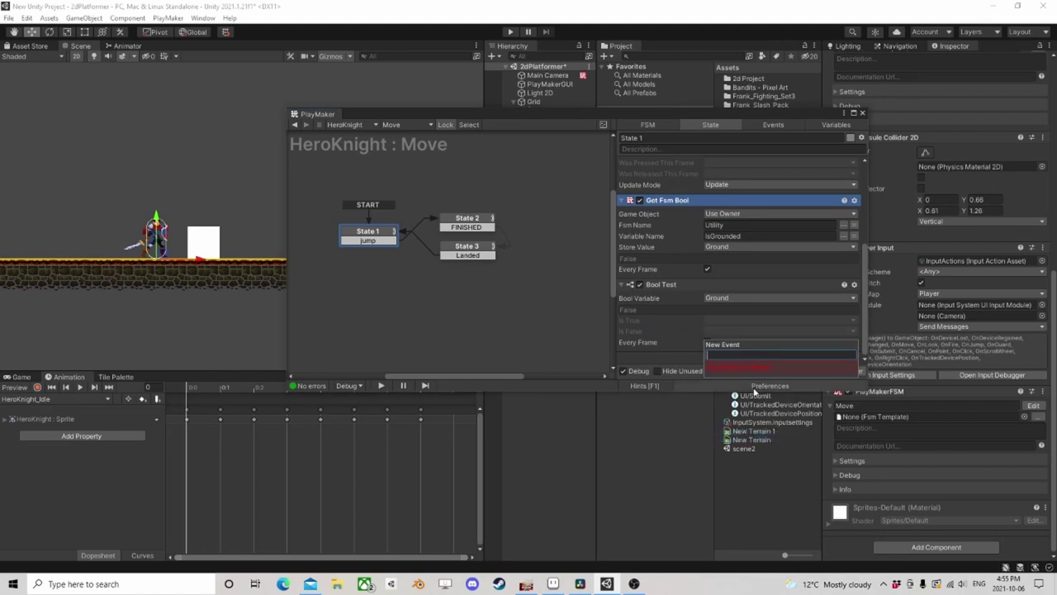
pyautogui.write('fall')
pyautogui.press('Return')
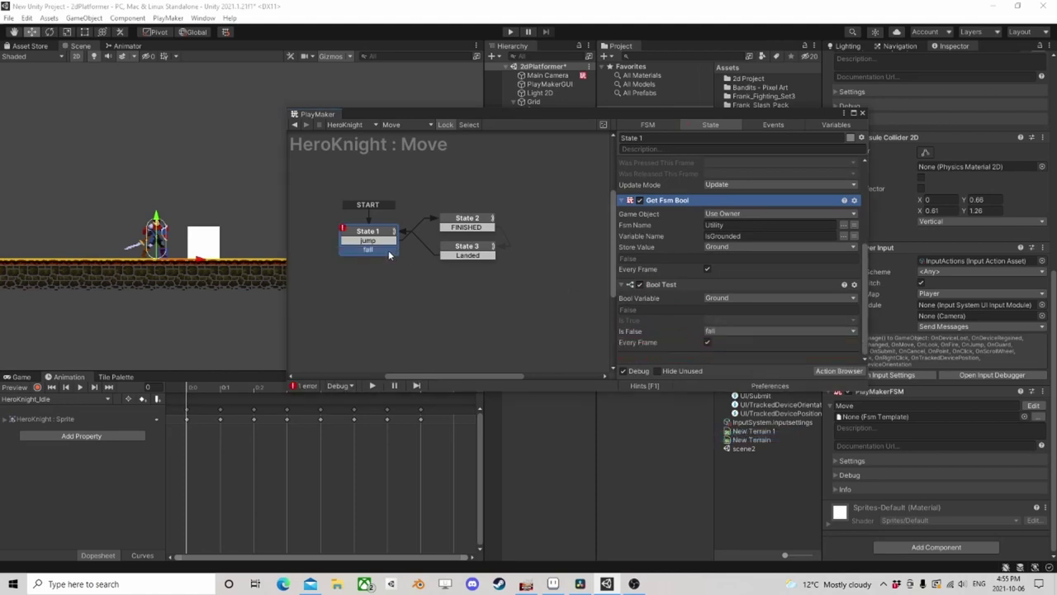
pyautogui.moveTo(388, 249); pyautogui.dragTo(465, 255)
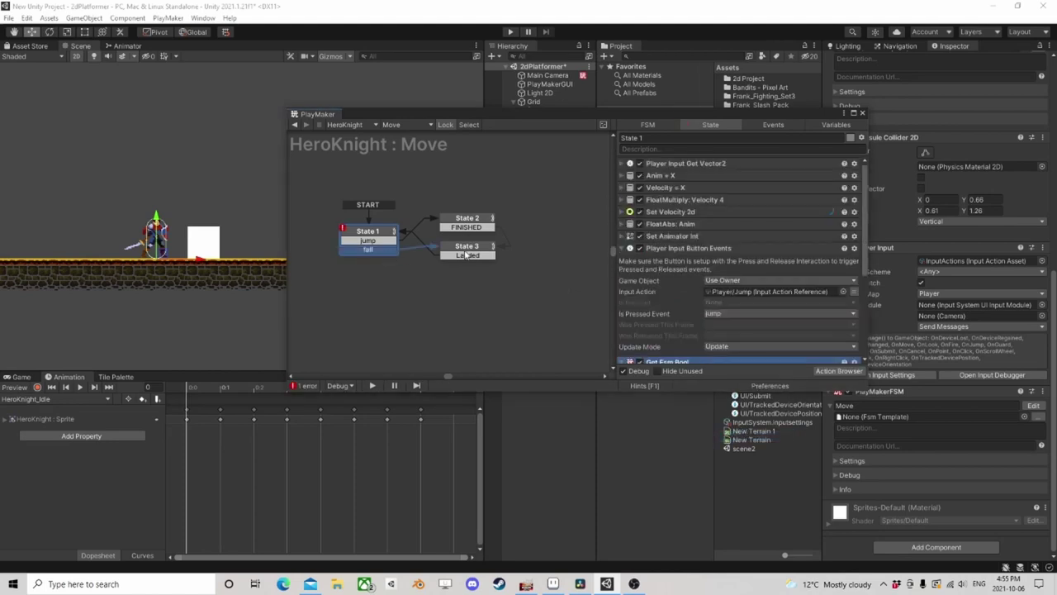
# Play the scene and test the hero's running and jumping in both directions while watching the Move FSM's state changes
pyautogui.click(510, 31)
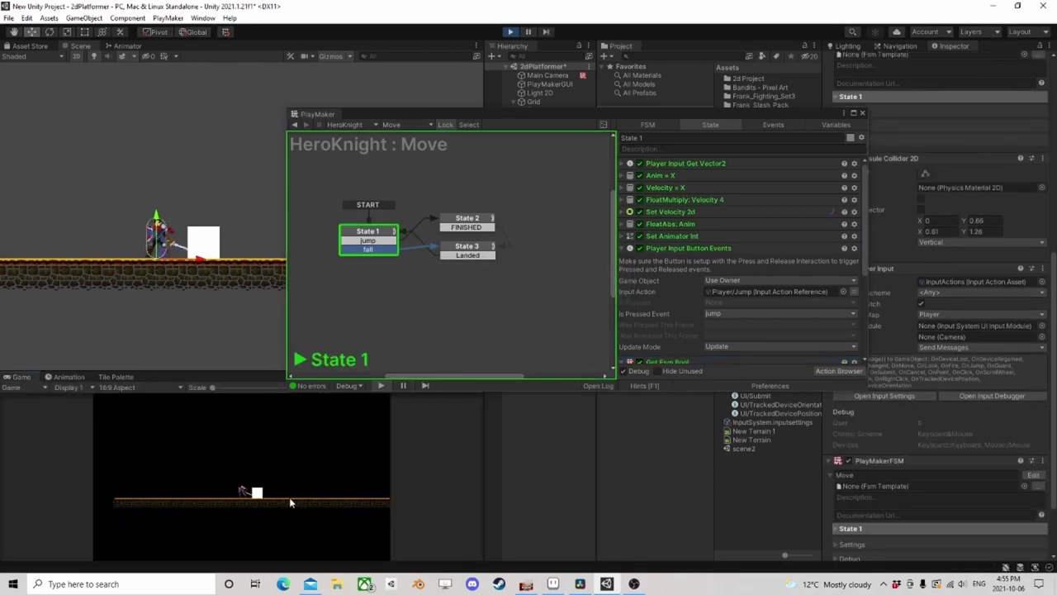
pyautogui.press('a')
pyautogui.press('space')
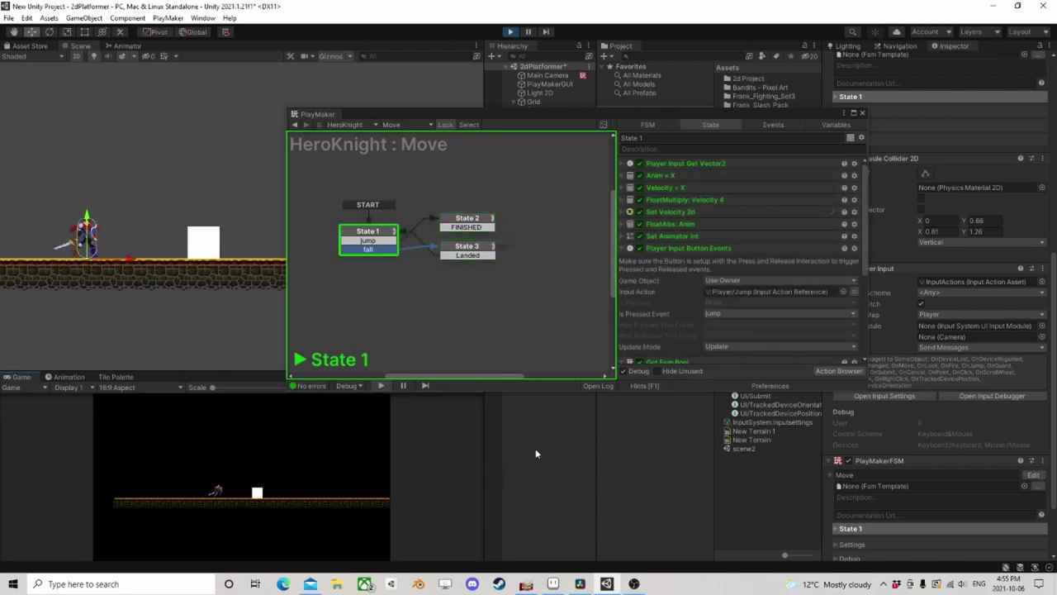
pyautogui.click(535, 449)
pyautogui.click(311, 506)
pyautogui.press('space')
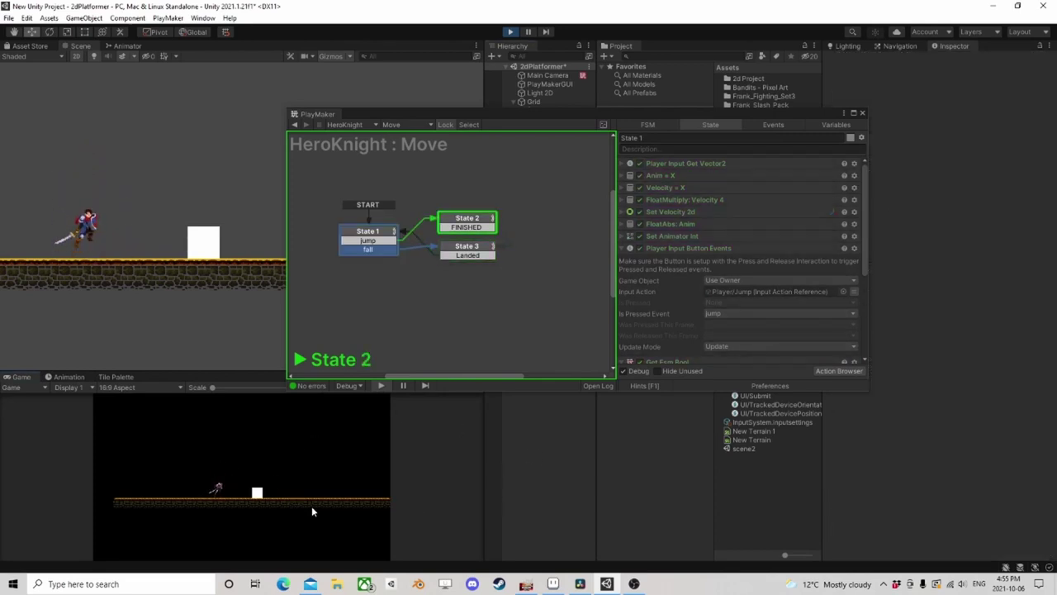
pyautogui.press('space')
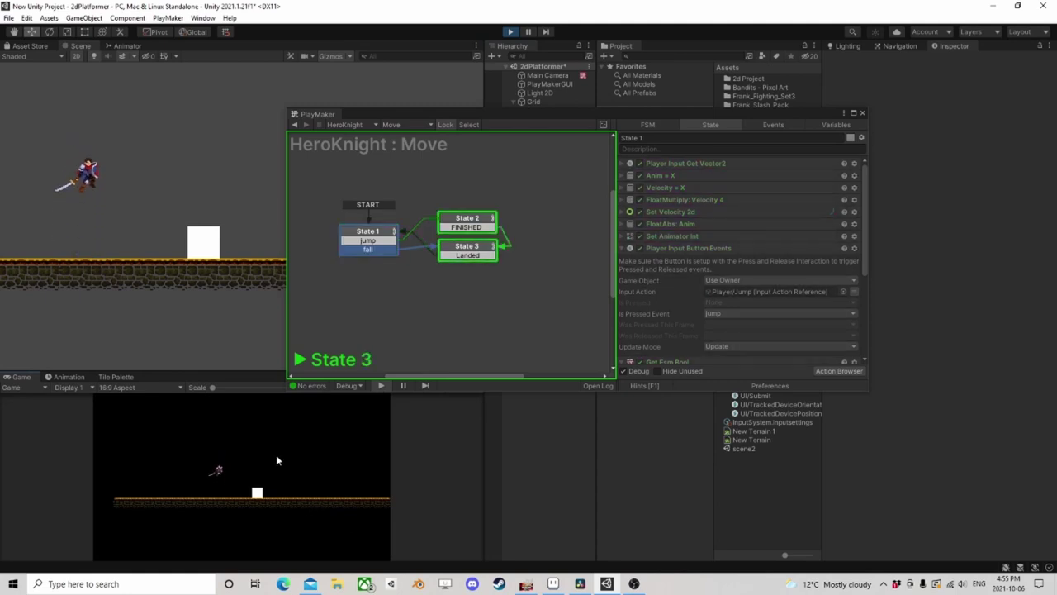
pyautogui.press('space')
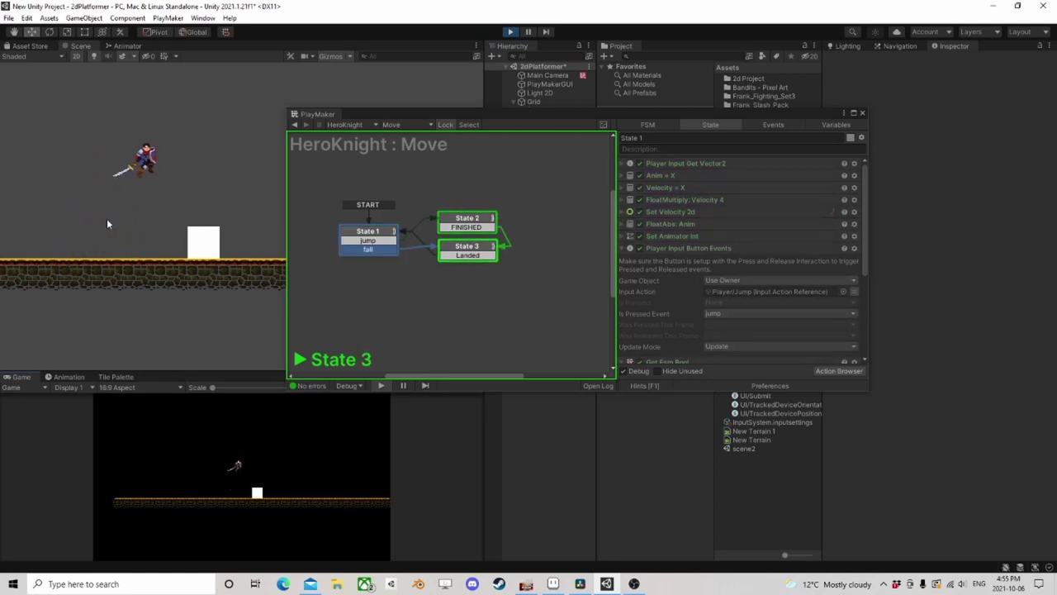
pyautogui.press('space')
pyautogui.press('Left')
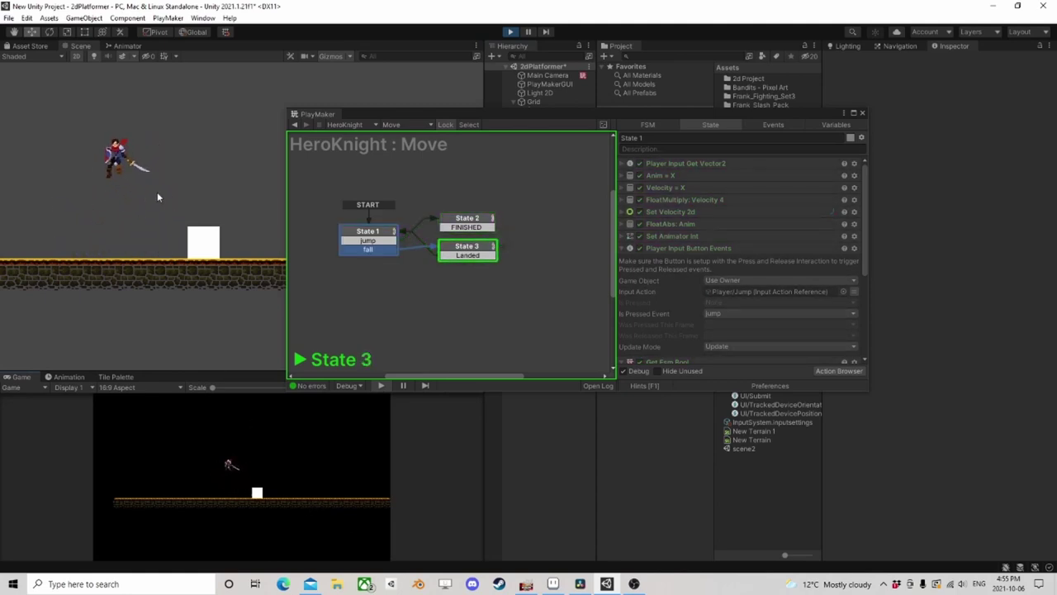
pyautogui.press('space')
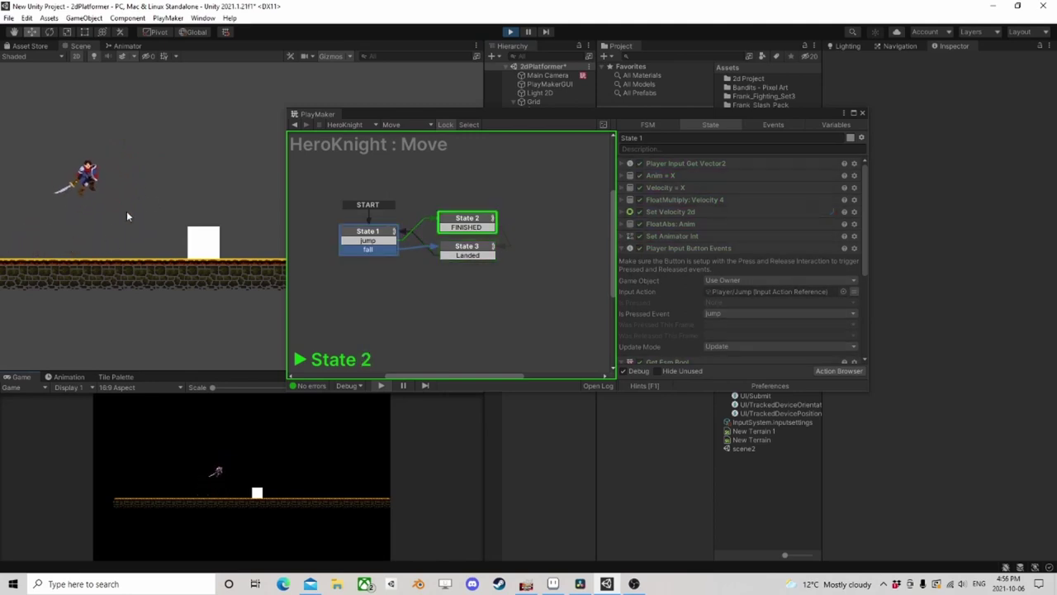
pyautogui.press('Right')
pyautogui.press('space')
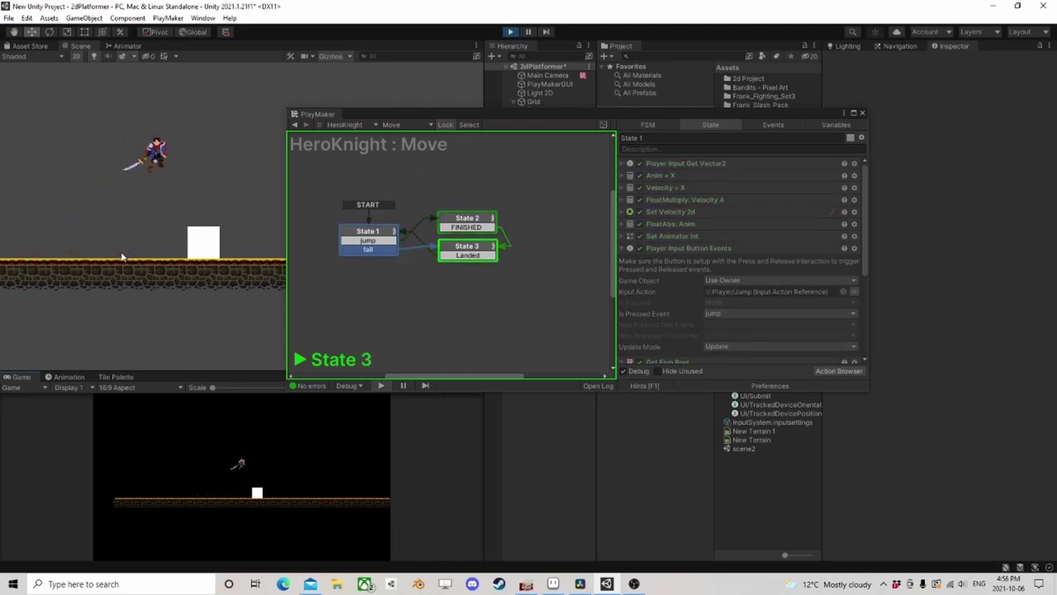
pyautogui.press('Left')
pyautogui.press('space')
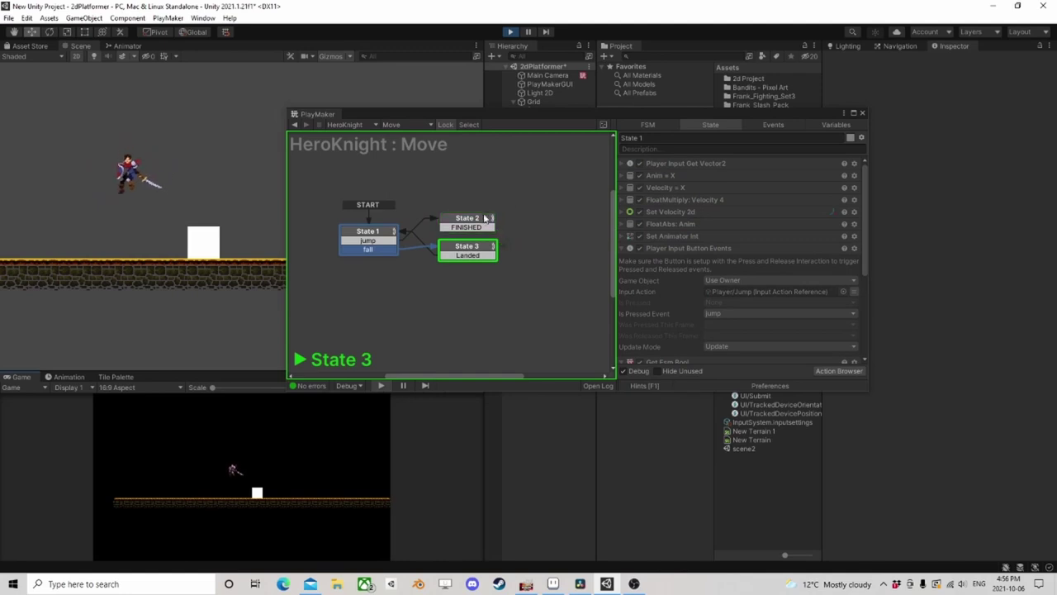
# Set the X value of State 2's Set Velocity 2d action to the Velocity variable
pyautogui.click(485, 217)
pyautogui.click(710, 238)
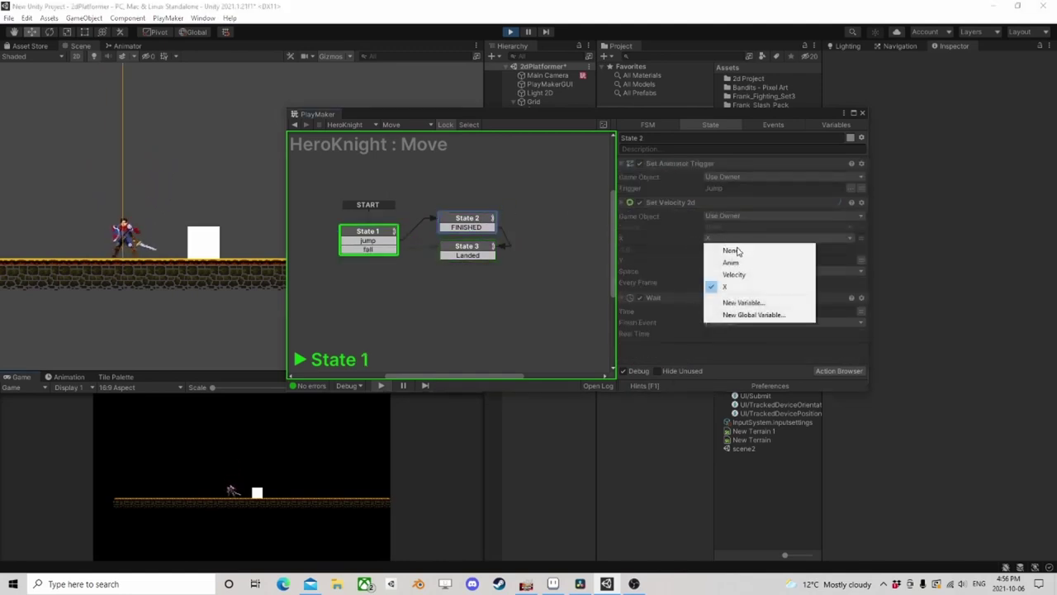
pyautogui.click(733, 274)
# Test the hero's jump in the running game and land on the white square
pyautogui.click(285, 491)
pyautogui.press('space')
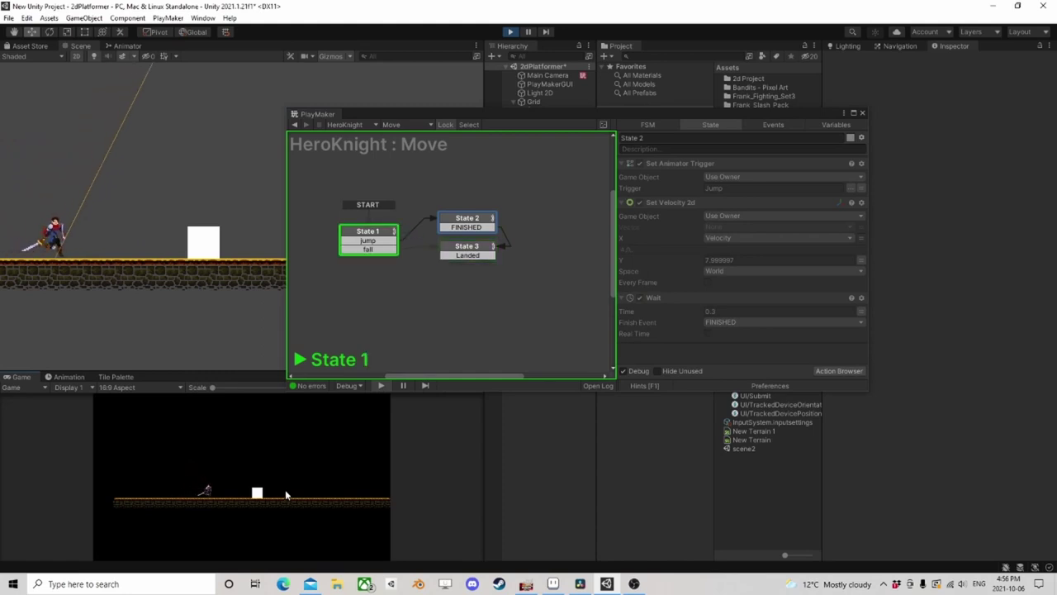
pyautogui.press('space')
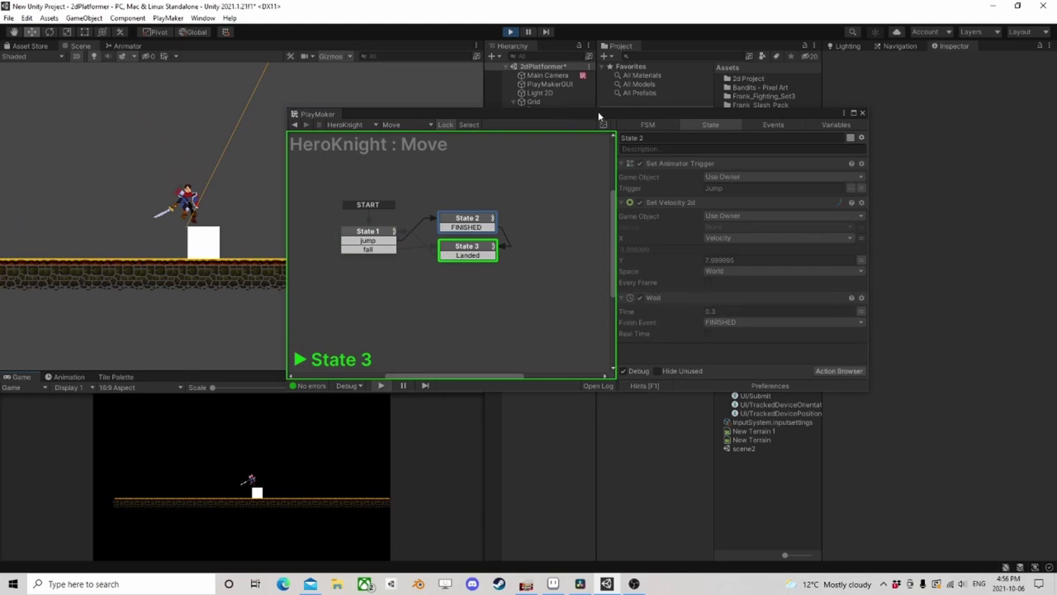
# Close the Move FSM editor, open HeroKnight's Utility FSM and expand its Circle Cast 2d action to examine the ground check settings
pyautogui.moveTo(596, 111); pyautogui.dragTo(587, 172)
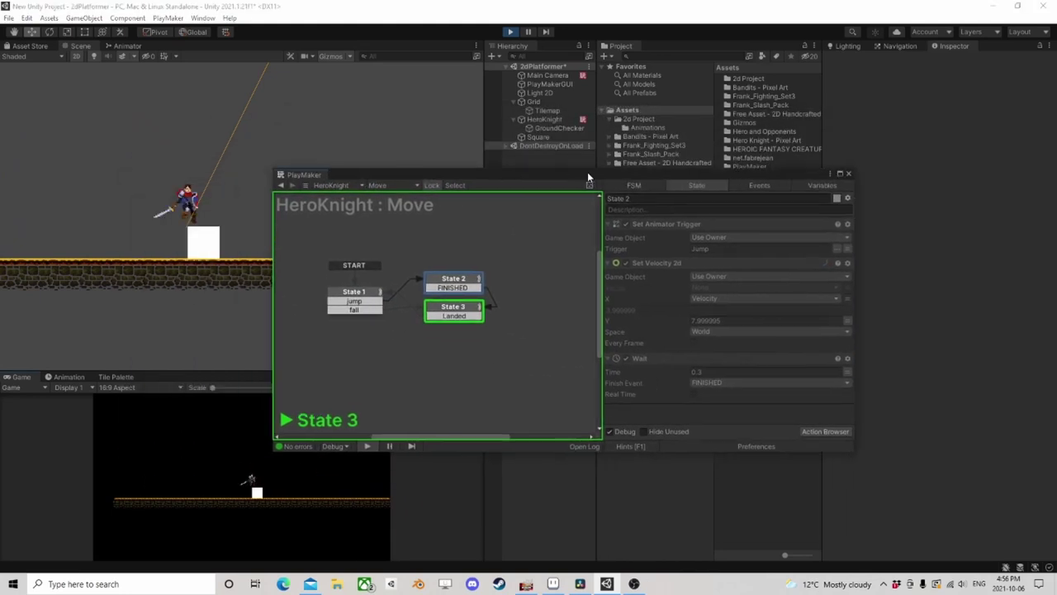
pyautogui.click(849, 174)
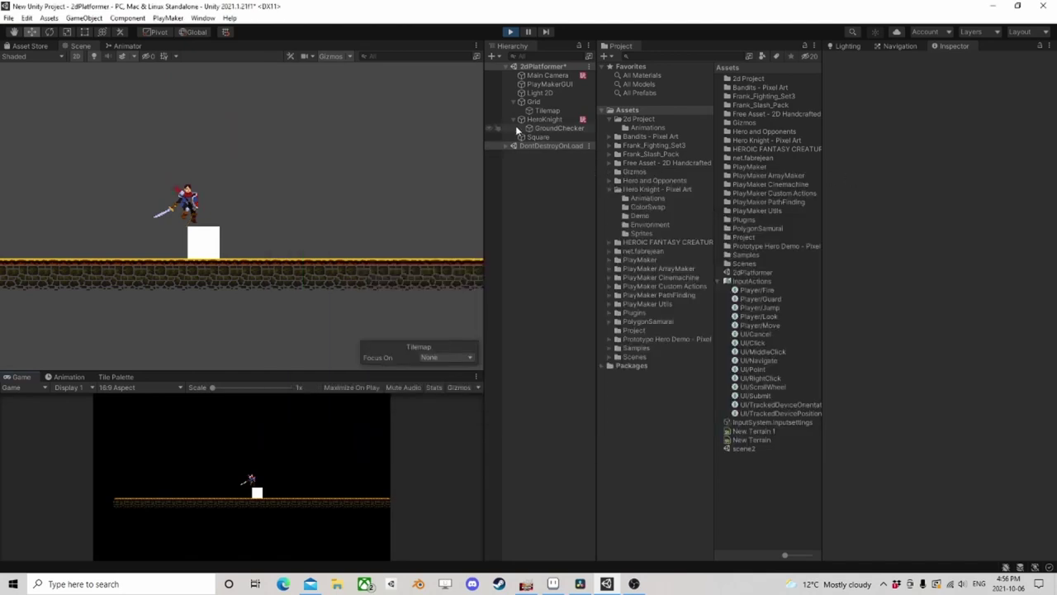
pyautogui.scroll(4, 211, 214)
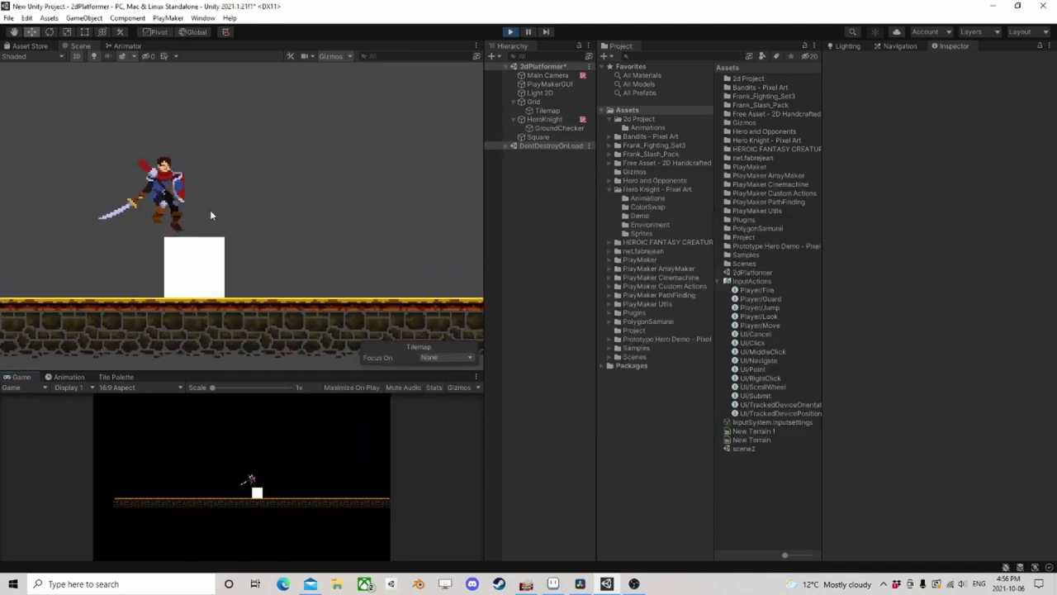
pyautogui.scroll(1, 210, 215)
pyautogui.click(546, 119)
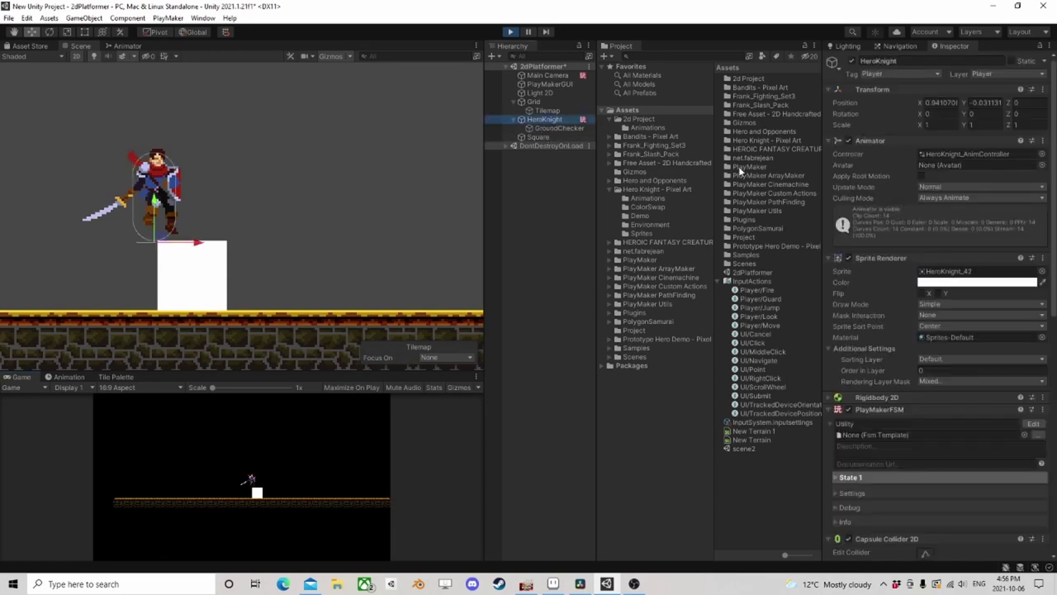
pyautogui.scroll(-8, 964, 371)
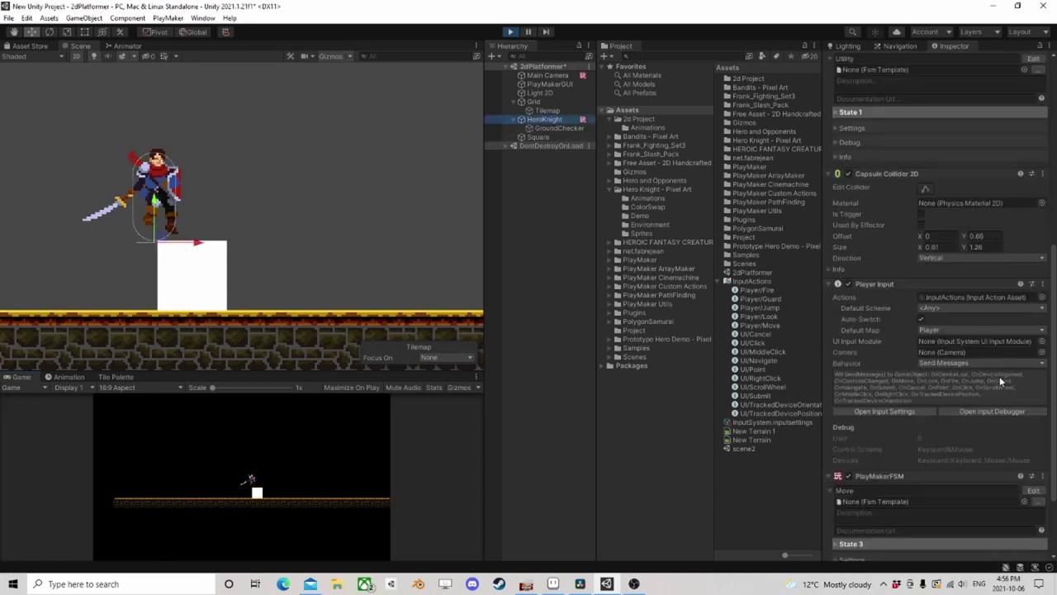
pyautogui.scroll(3, 999, 376)
pyautogui.scroll(3, 999, 375)
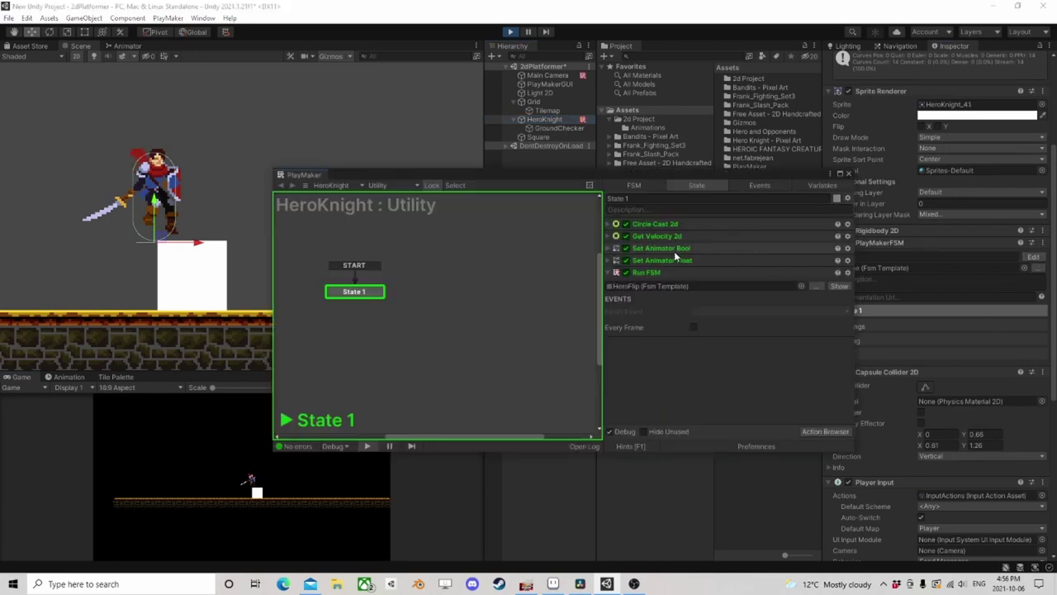
pyautogui.click(611, 226)
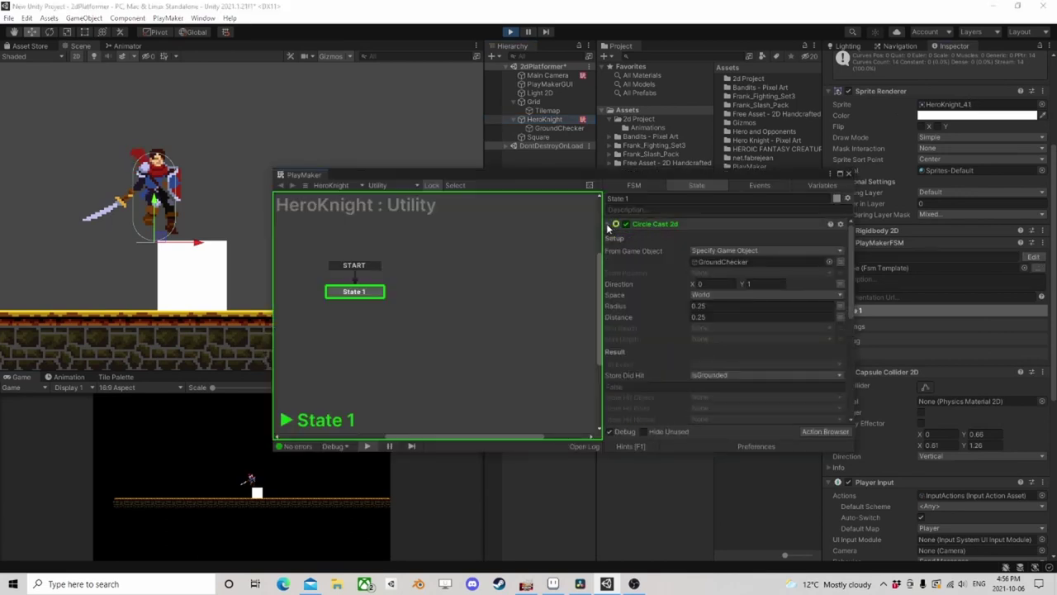
# Set the Circle Cast 2d radius to 0.26 and its distance to 0.27 in the Utility FSM
pyautogui.moveTo(671, 174); pyautogui.dragTo(730, 243)
pyautogui.click(555, 128)
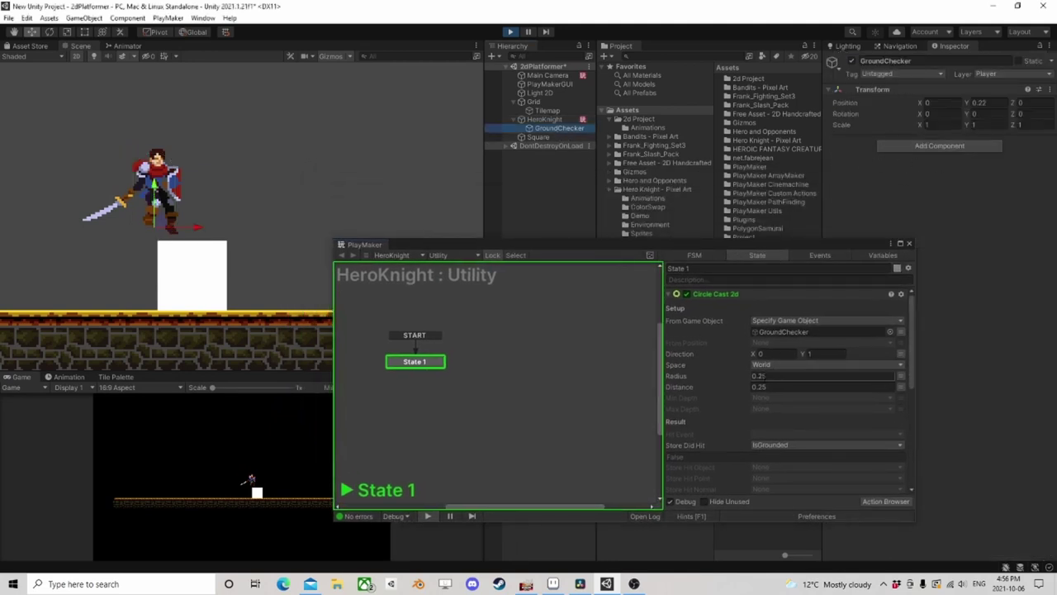
pyautogui.click(764, 375)
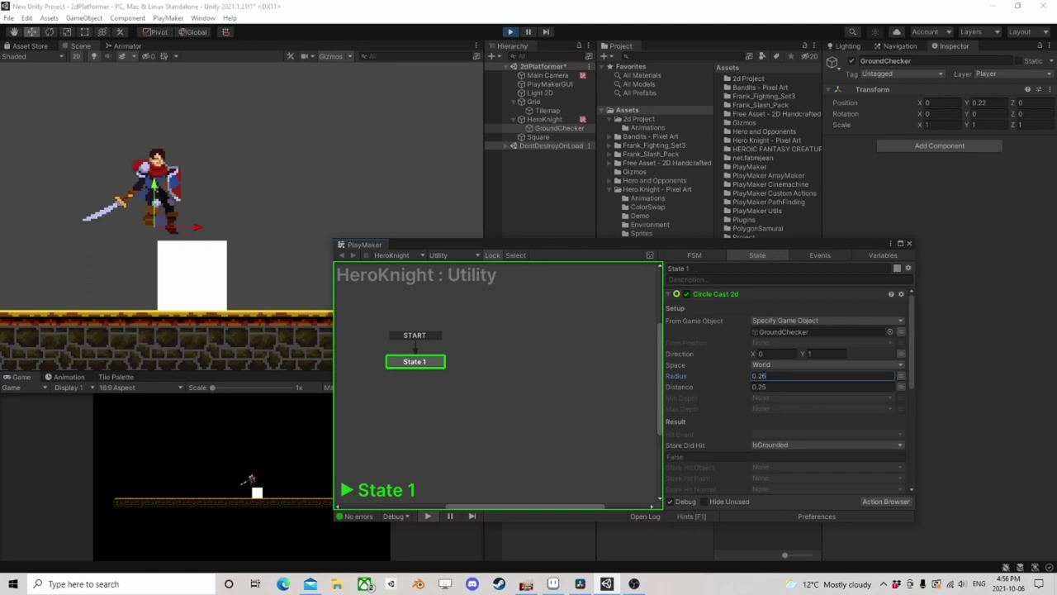
pyautogui.press('Tab')
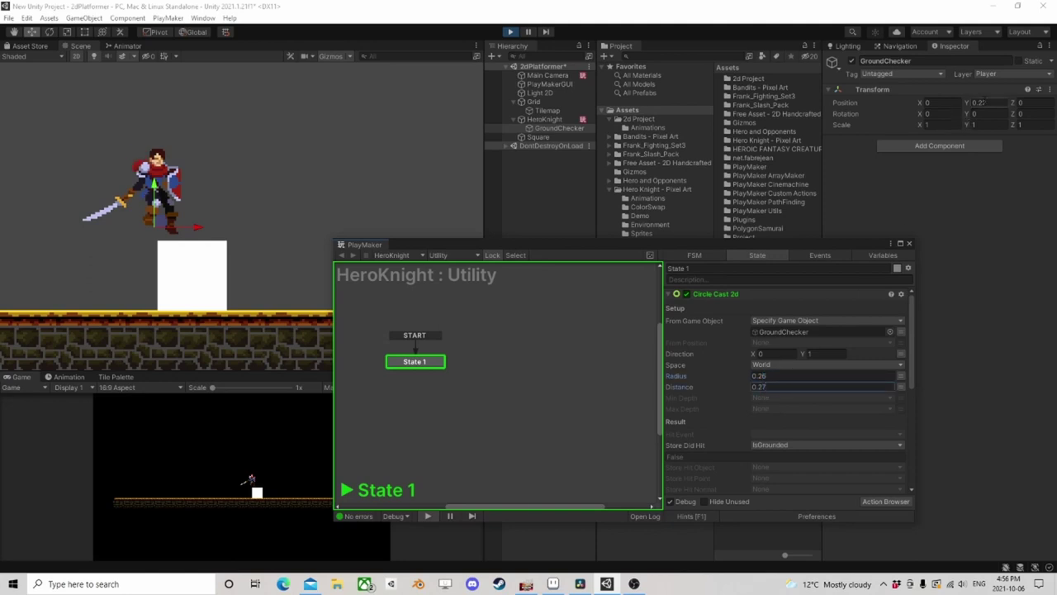
# Set the GroundChecker object's Y position to 0.2
pyautogui.click(985, 103)
pyautogui.write('0.20')
pyautogui.press('Return')
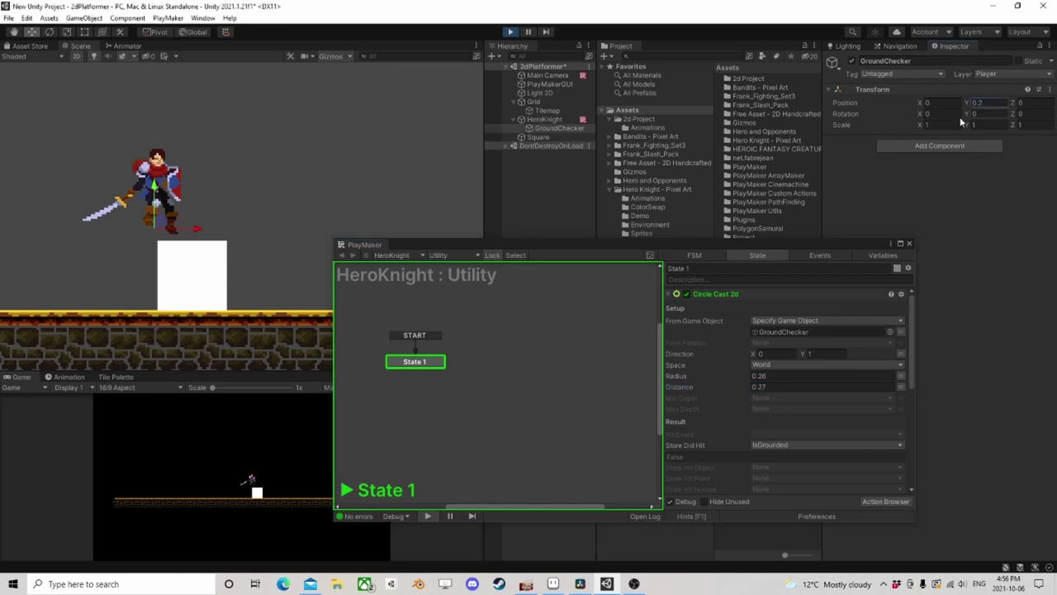
# Assign the Square object to the Ground layer while the game is running
pyautogui.click(562, 136)
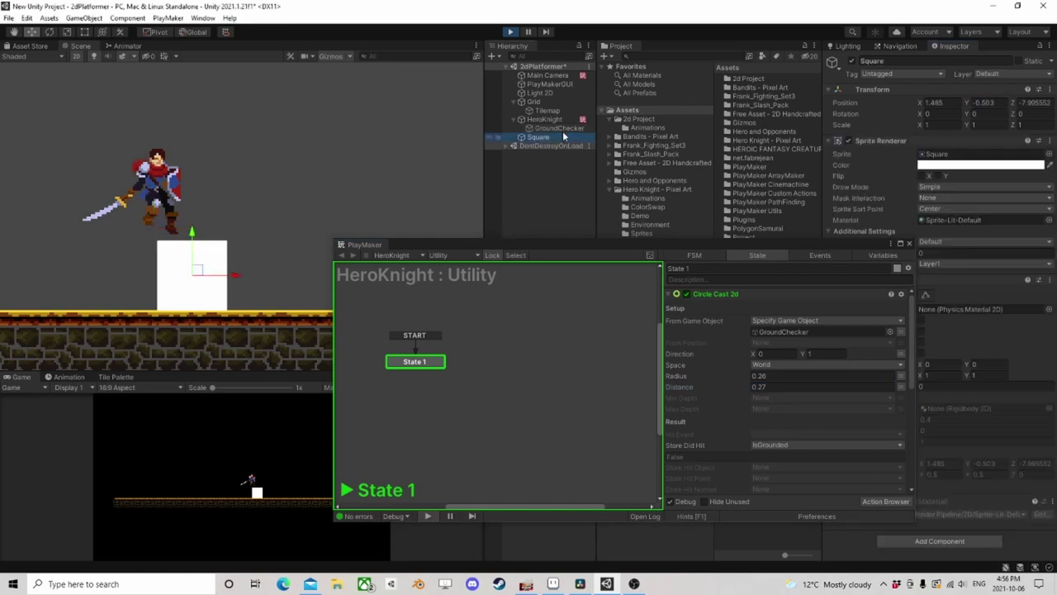
pyautogui.click(994, 75)
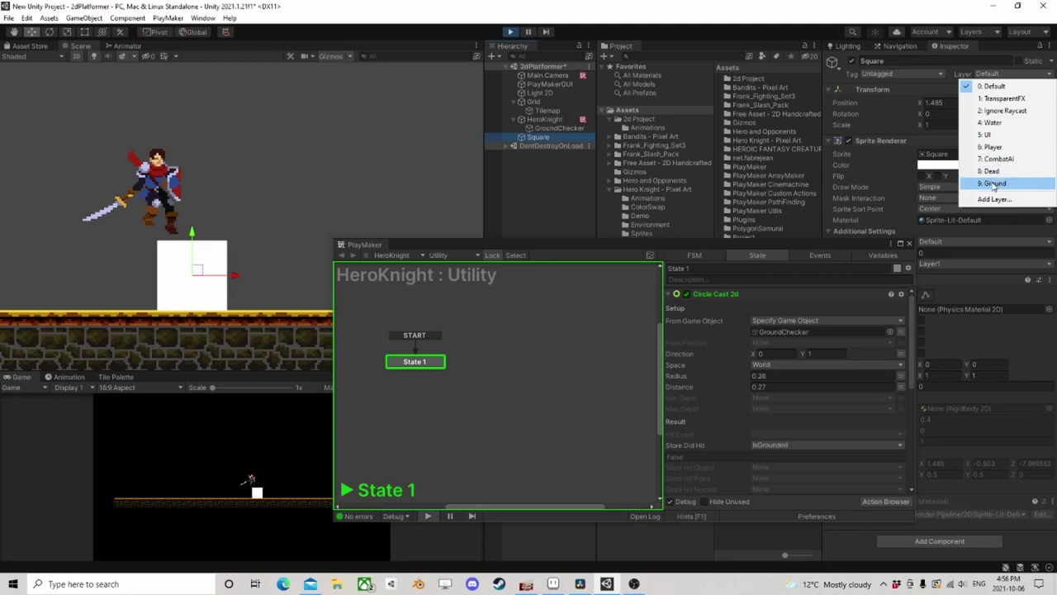
pyautogui.click(991, 181)
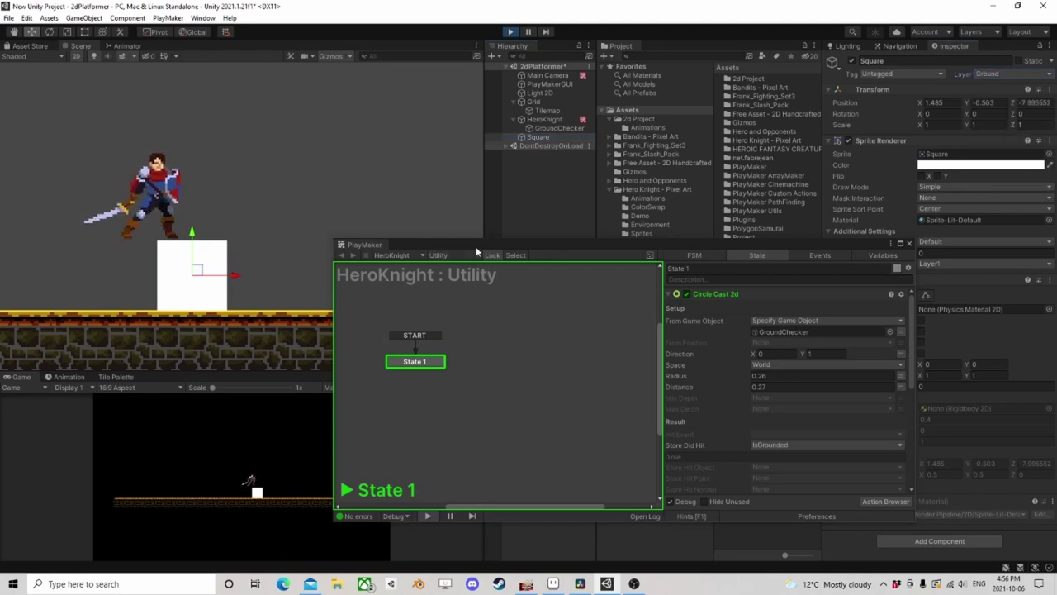
# Test running and jumping with the hero on and around the white square in the running game
pyautogui.moveTo(476, 246); pyautogui.dragTo(573, 214)
pyautogui.press('Right')
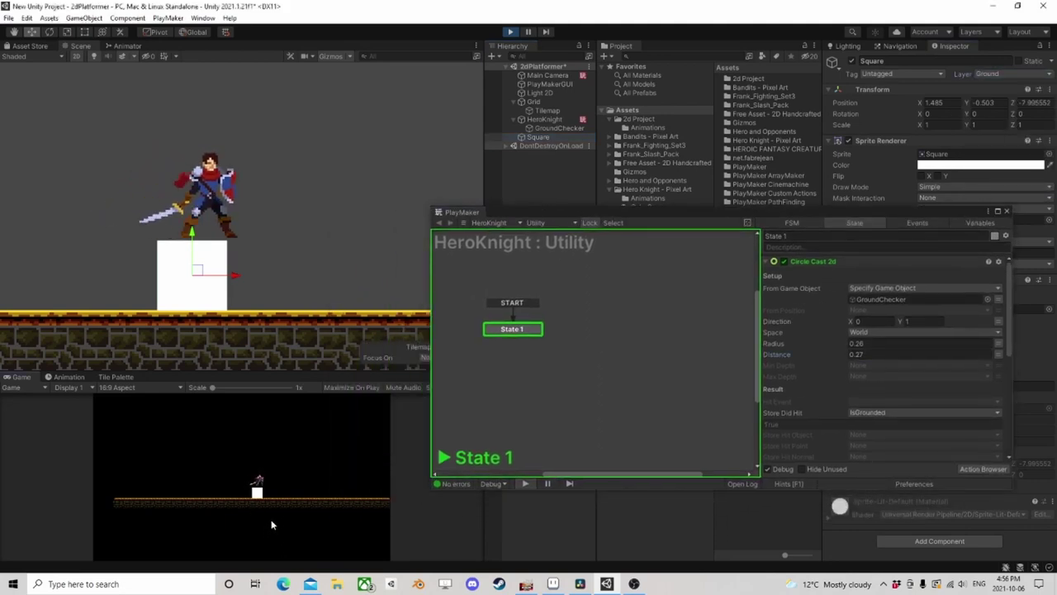
pyautogui.press('space')
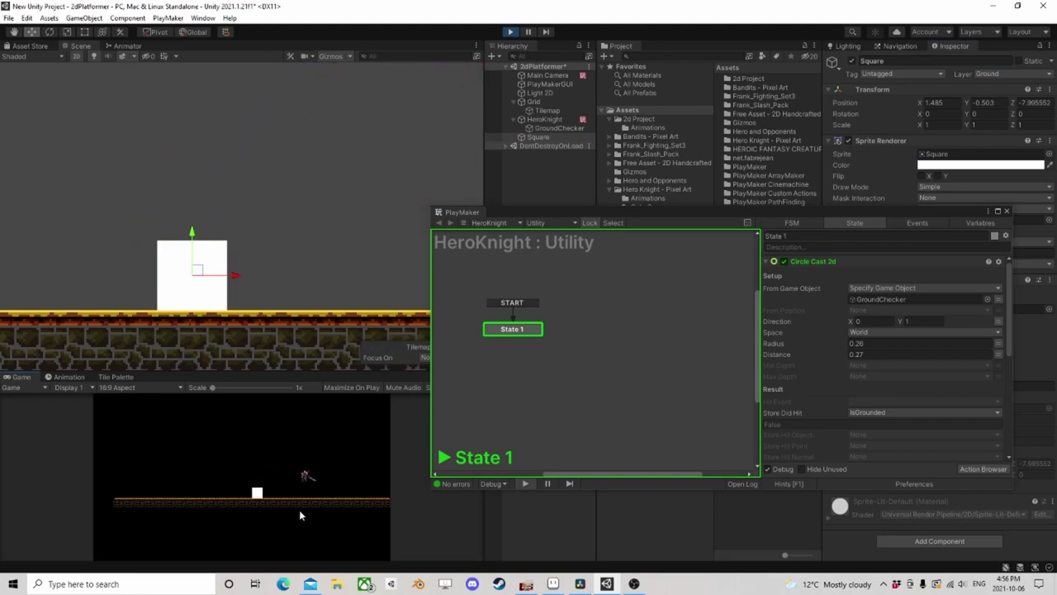
pyautogui.press('Left')
pyautogui.press('space')
pyautogui.press('Right')
pyautogui.press('space')
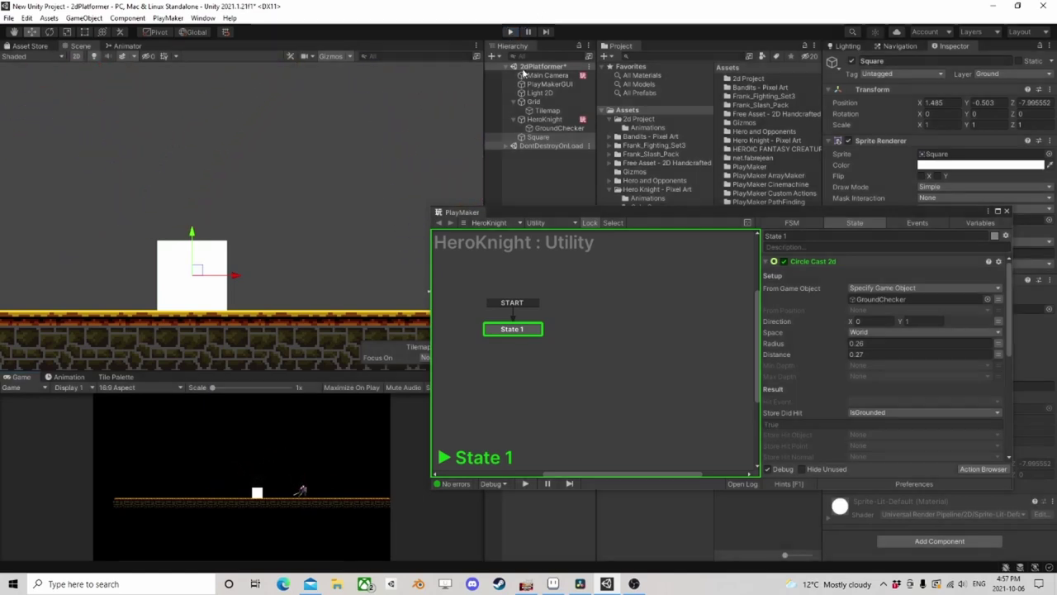
# Stop the game, close the FSM editor and set the Square object's layer to Ground
pyautogui.click(510, 32)
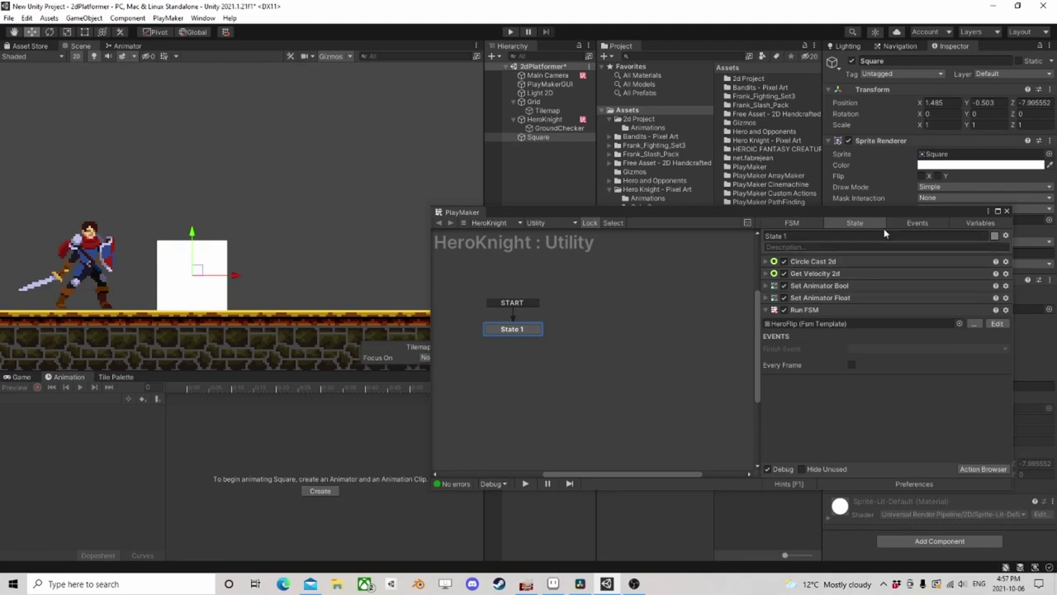
pyautogui.click(1007, 210)
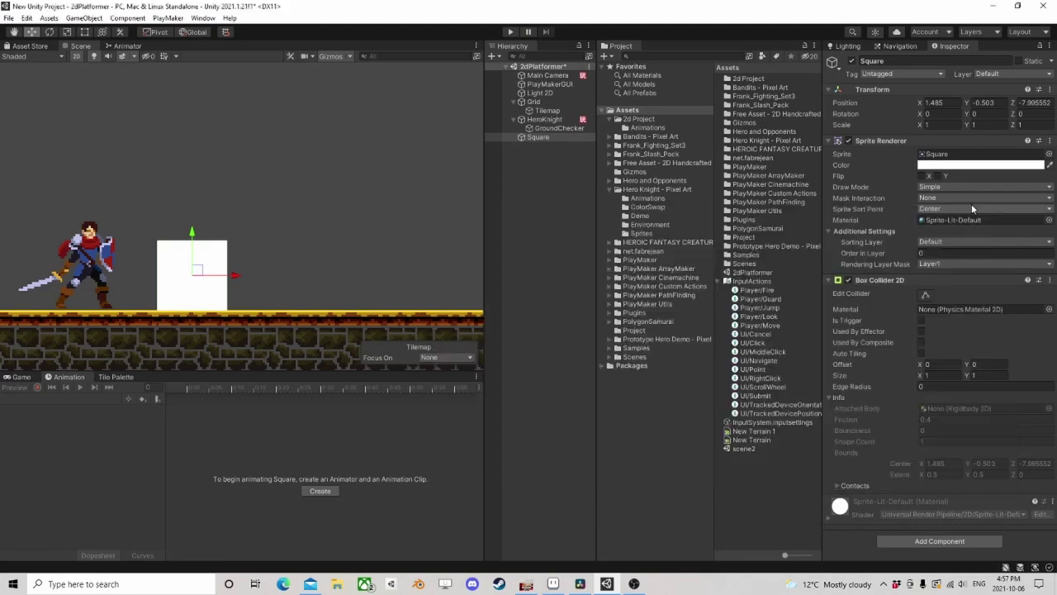
pyautogui.click(538, 137)
pyautogui.click(991, 74)
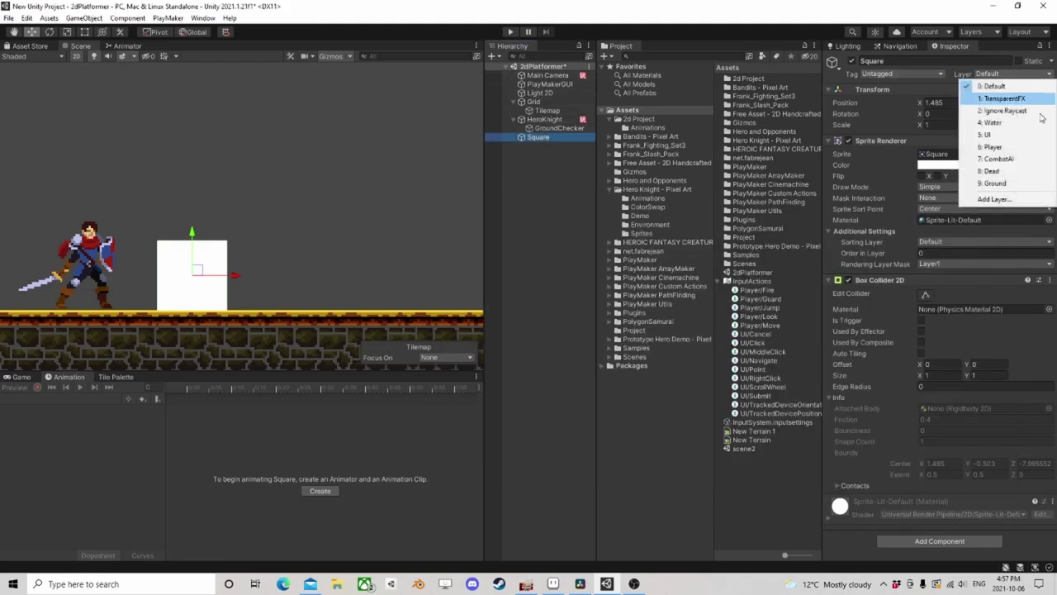
pyautogui.click(996, 182)
# Open HeroKnight's Move FSM and add a second Player Input Button Events action to State 1
pyautogui.scroll(-1, 246, 247)
pyautogui.moveTo(218, 247); pyautogui.dragTo(327, 239, button='middle')
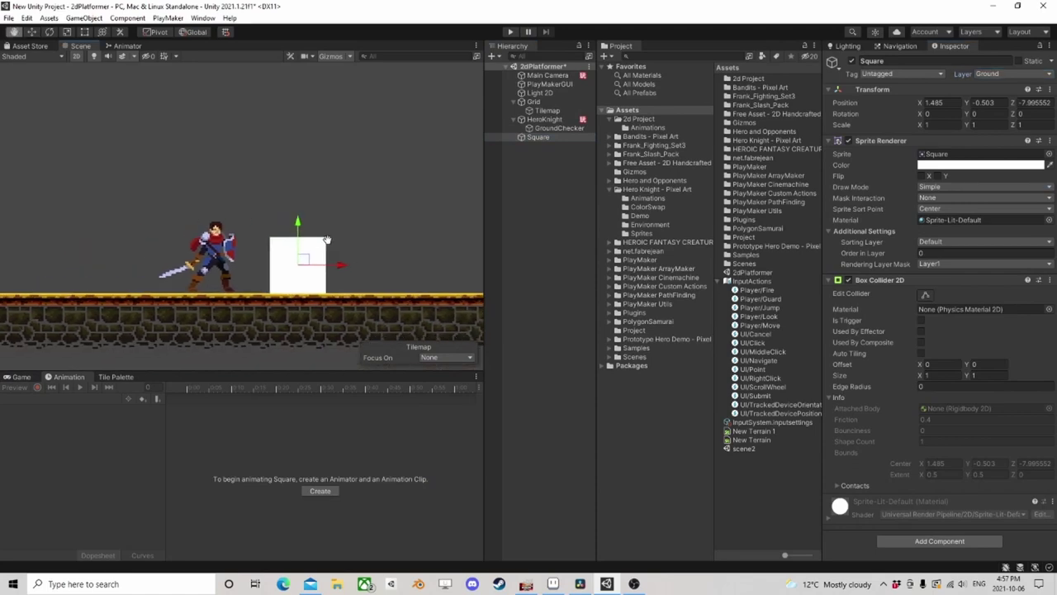
pyautogui.scroll(1, 327, 240)
pyautogui.click(545, 119)
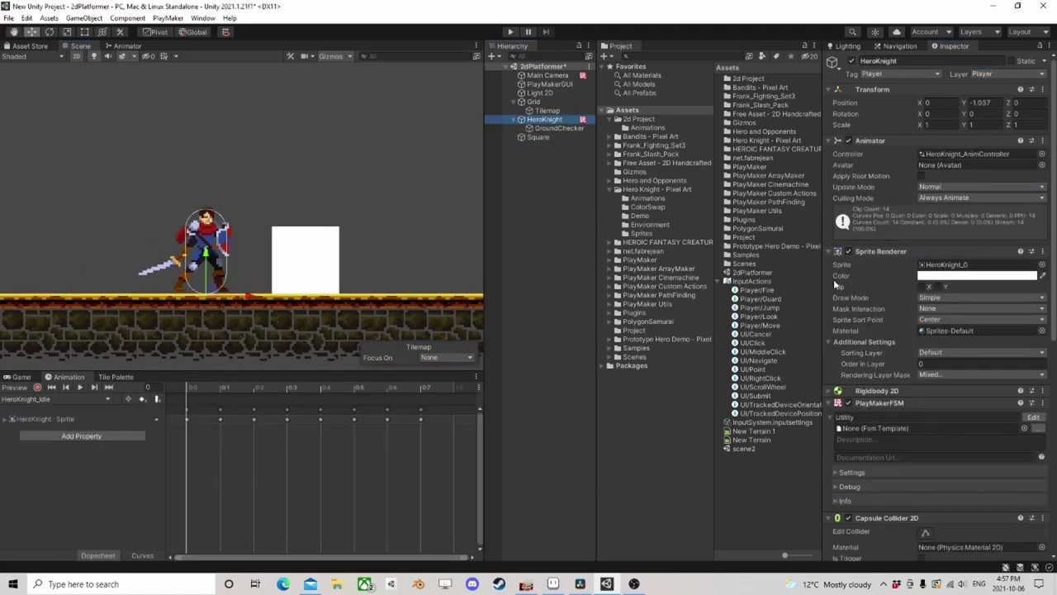
pyautogui.scroll(-5, 924, 364)
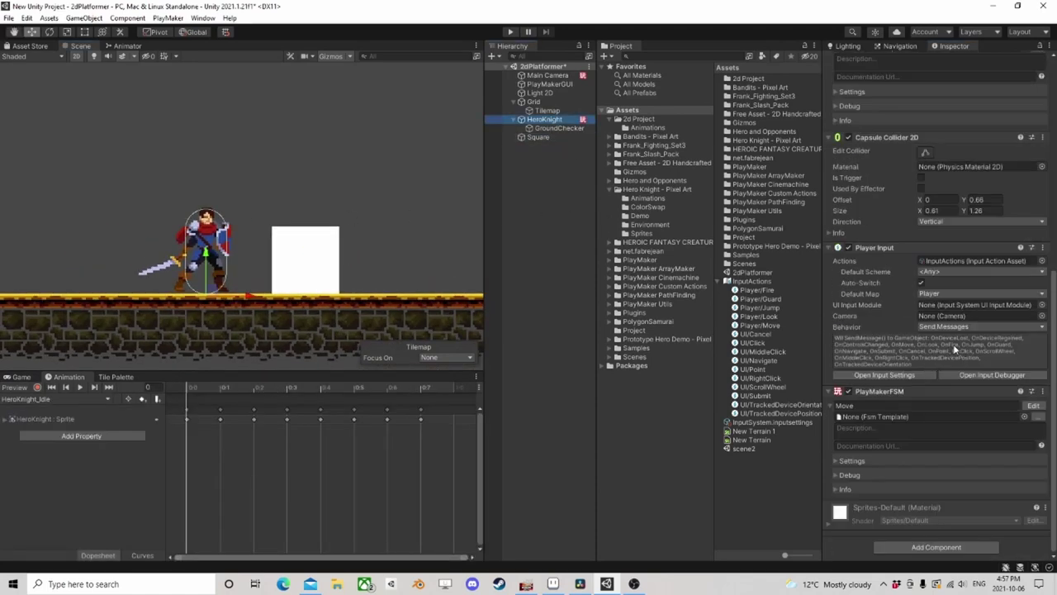
pyautogui.click(1034, 406)
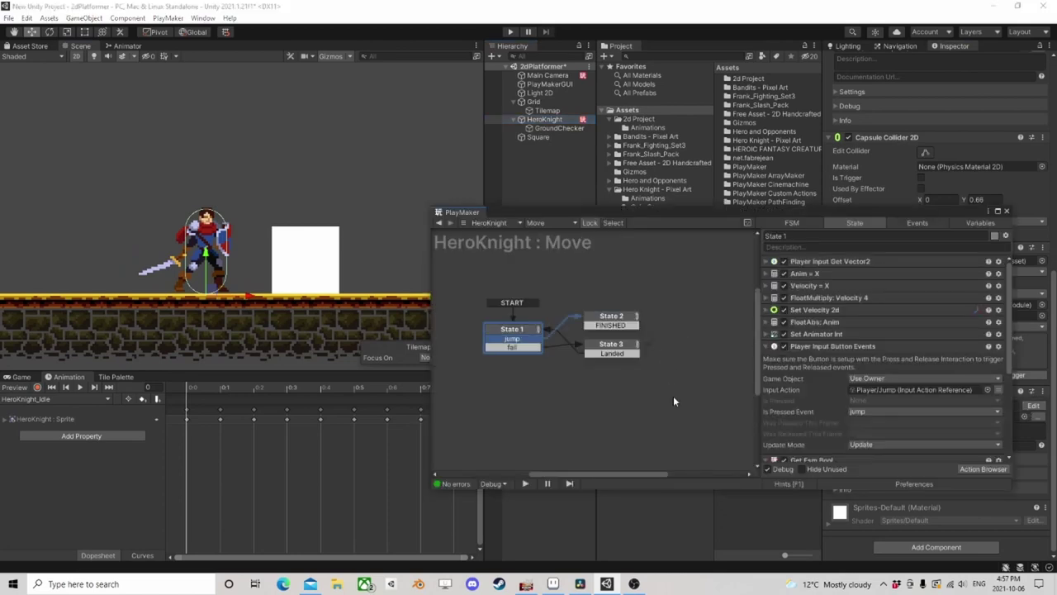
pyautogui.scroll(-4, 860, 406)
pyautogui.click(983, 469)
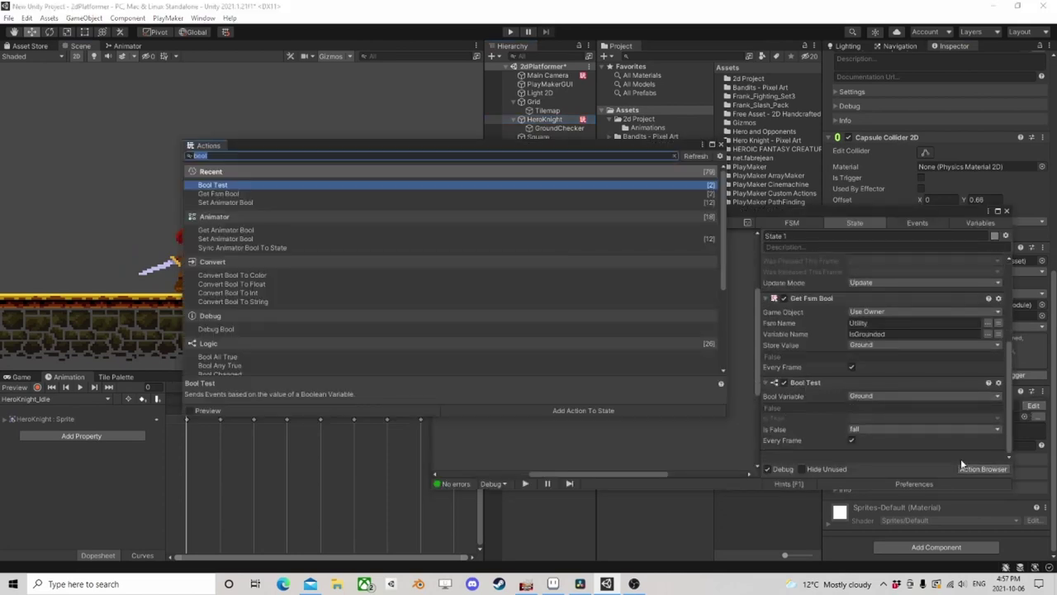
pyautogui.write('Input')
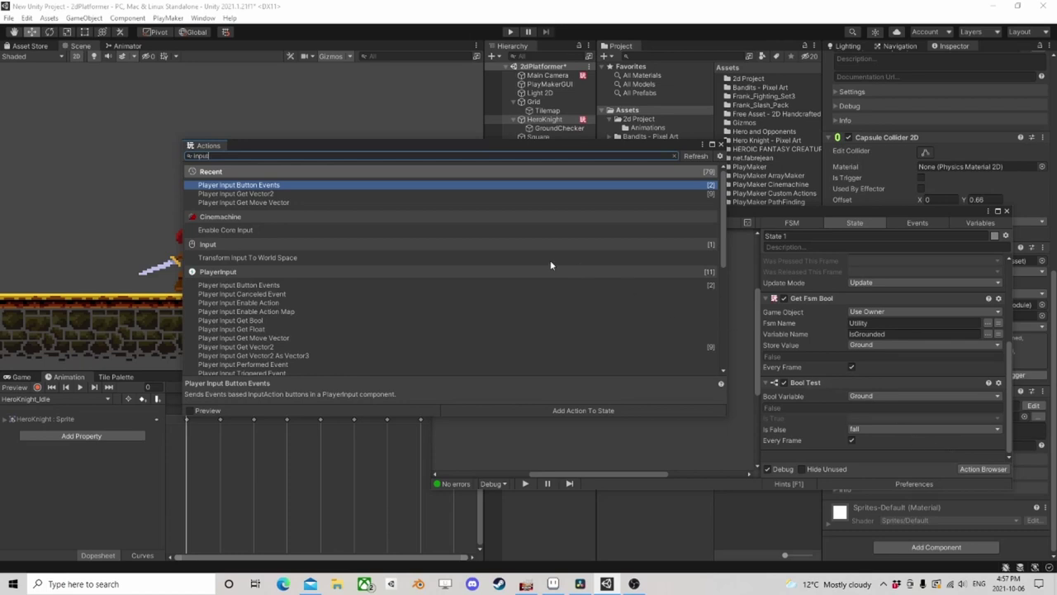
pyautogui.doubleClick(309, 185)
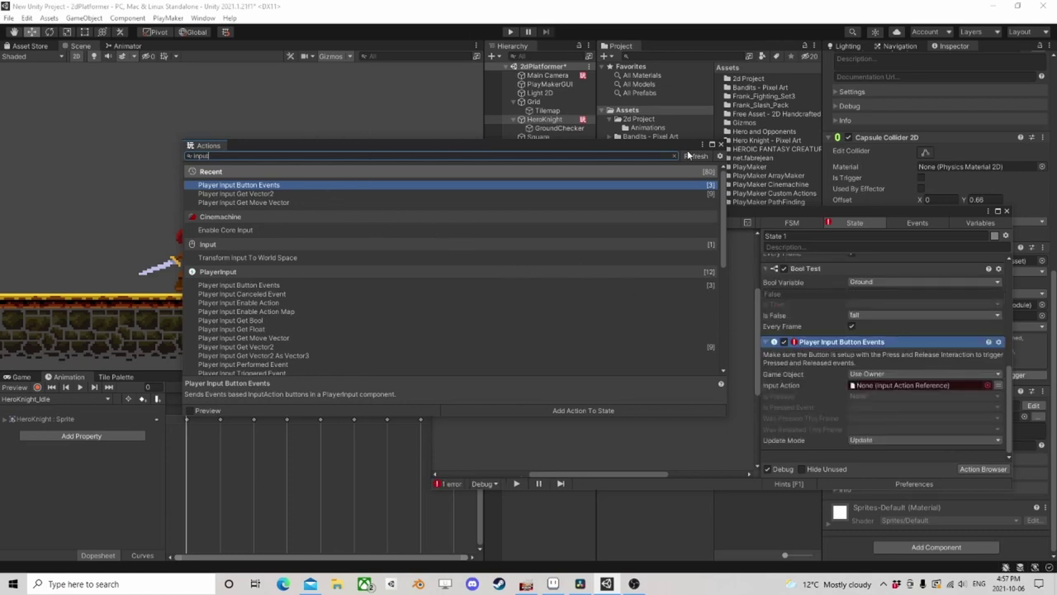
pyautogui.click(720, 148)
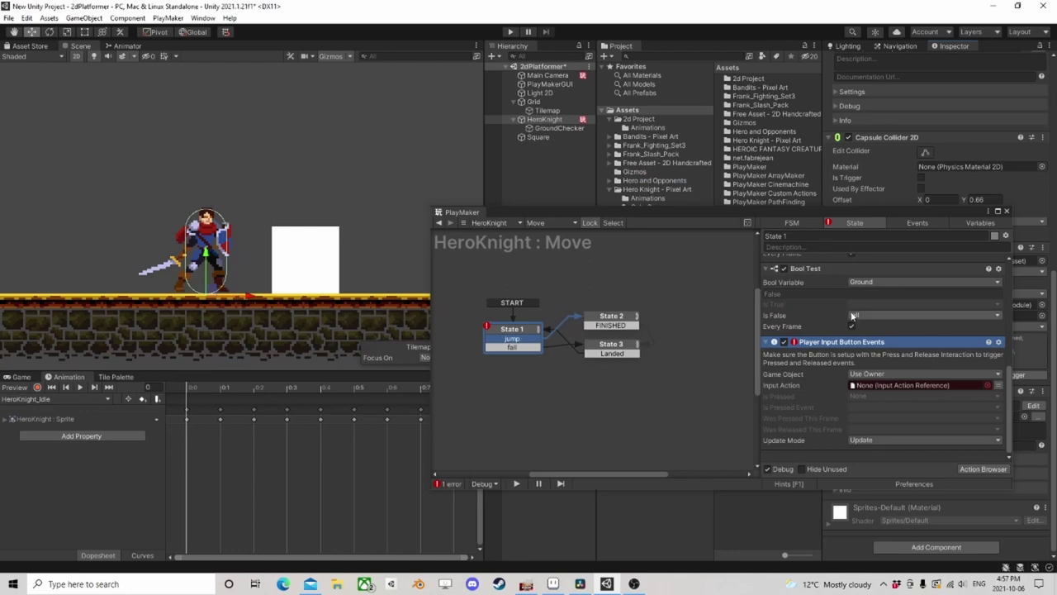
# Set the new Player Input Button Events action's input action to Player/Fire
pyautogui.click(987, 385)
pyautogui.click(630, 222)
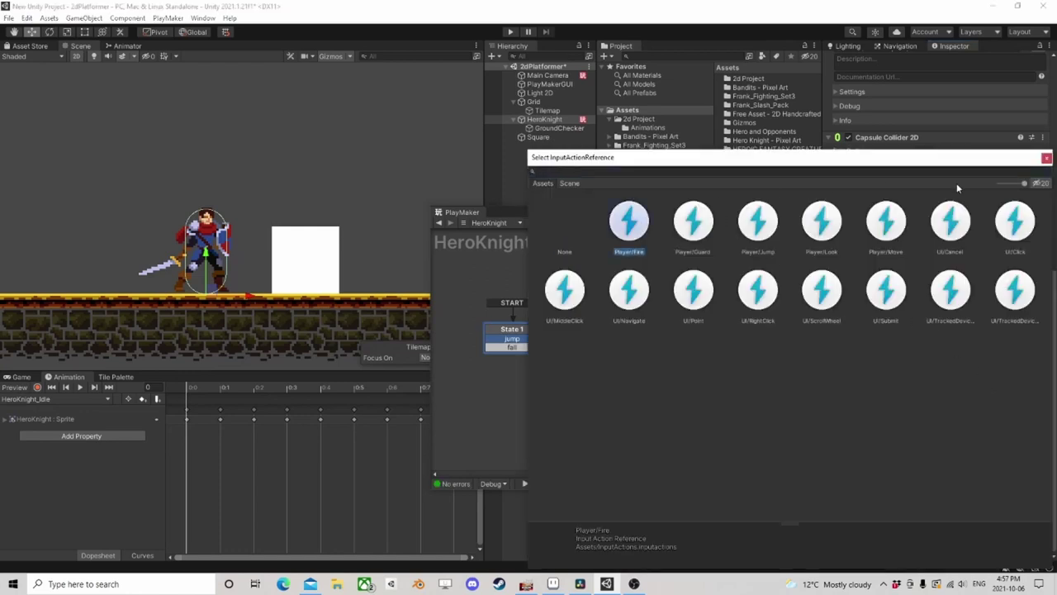
pyautogui.click(1046, 157)
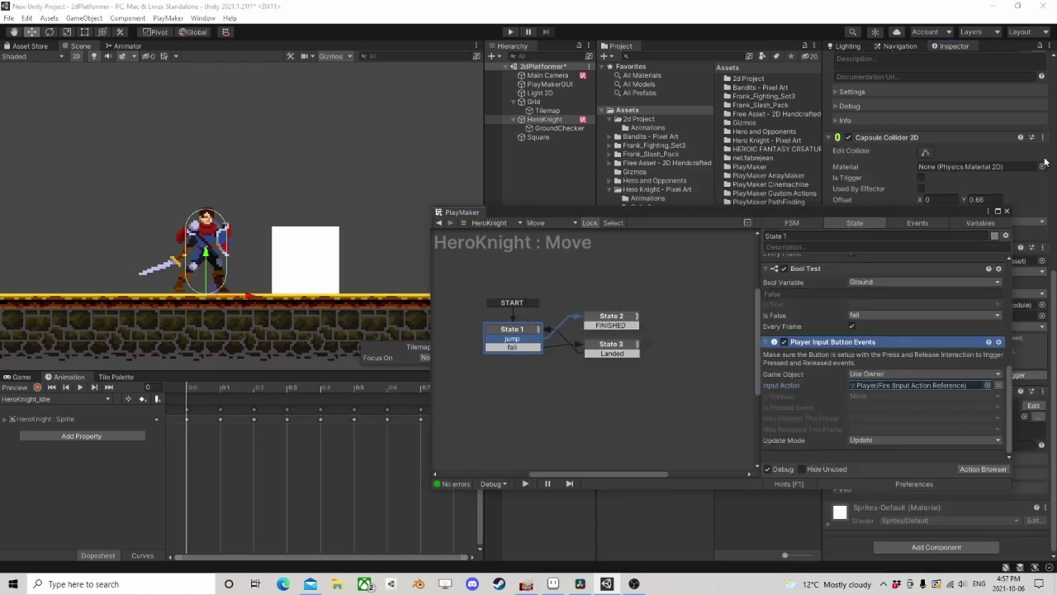
# Create an Attack event as the new action's Is Pressed Event and add the Attack transition to State 1
pyautogui.click(861, 407)
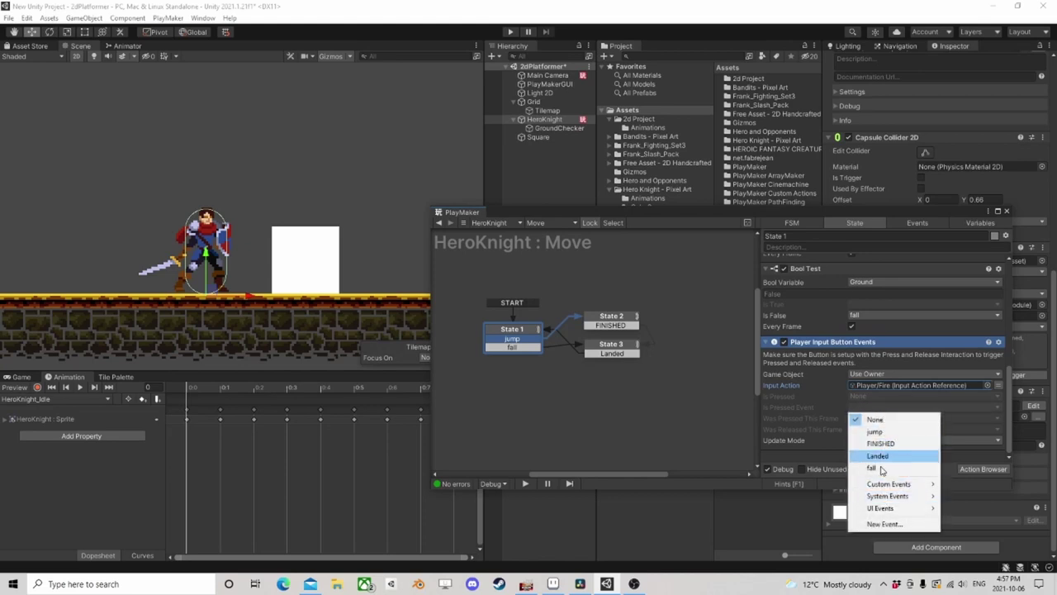
pyautogui.click(880, 525)
pyautogui.write('Att')
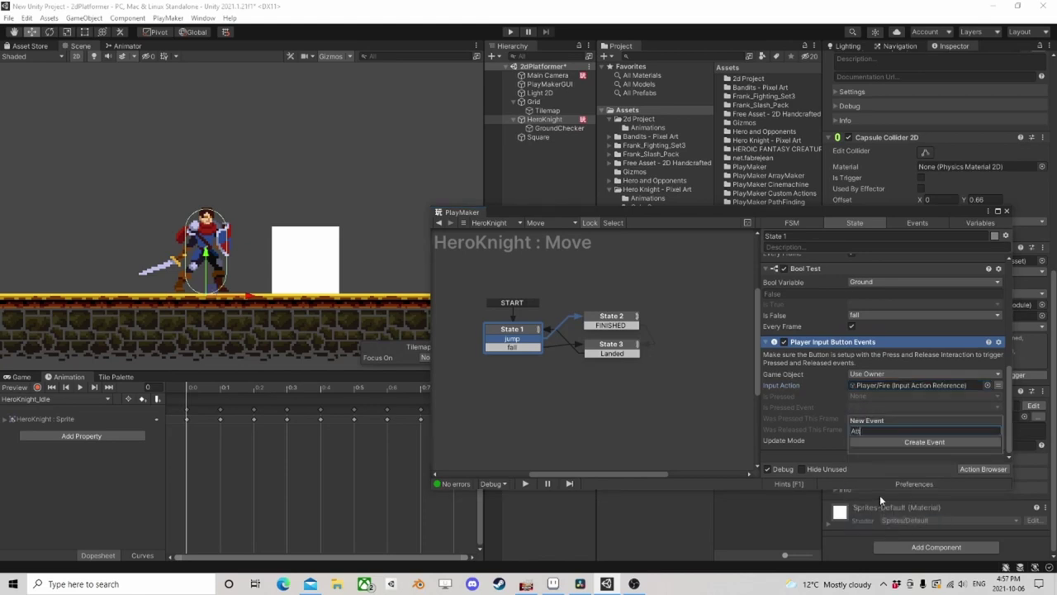
pyautogui.write('ack')
pyautogui.press('Return')
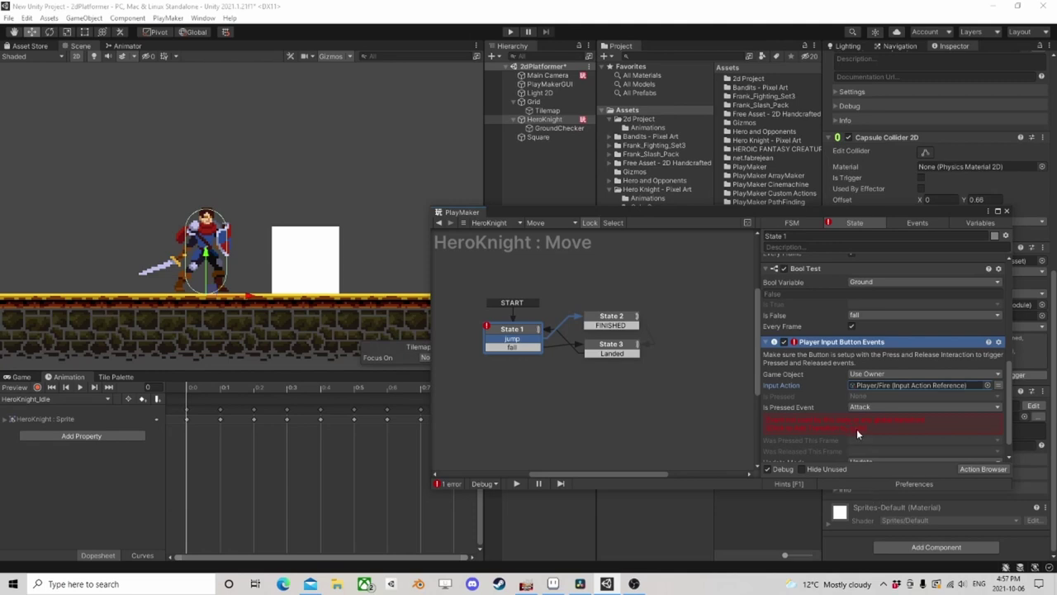
pyautogui.moveTo(217, 273); pyautogui.dragTo(329, 190, button='middle')
# Open HeroKnight's Animator graph, close the FSM editor and preview the Any State to Attack1 transition
pyautogui.click(124, 46)
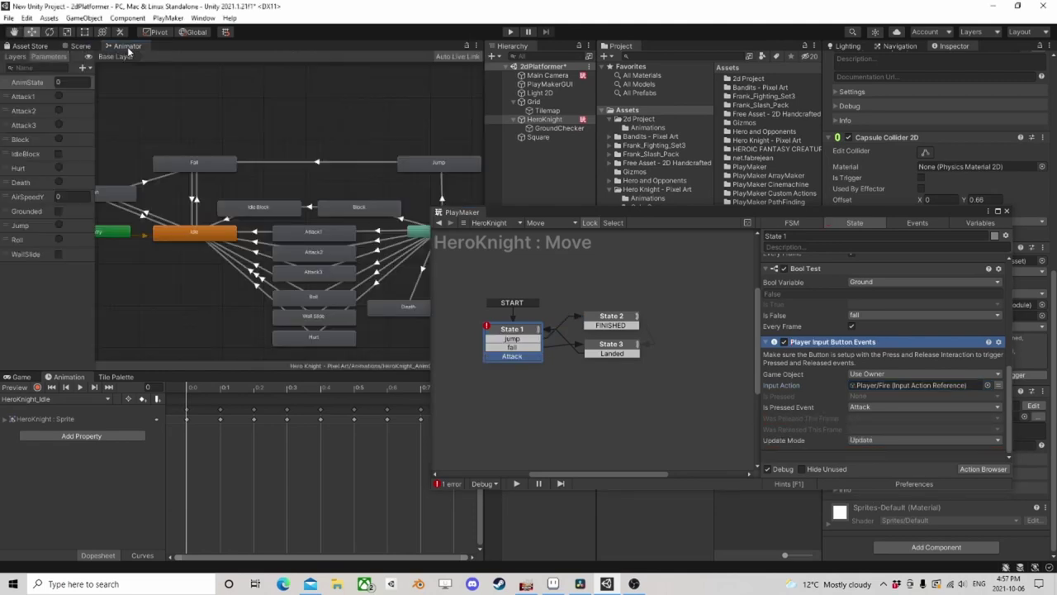
pyautogui.scroll(5, 322, 252)
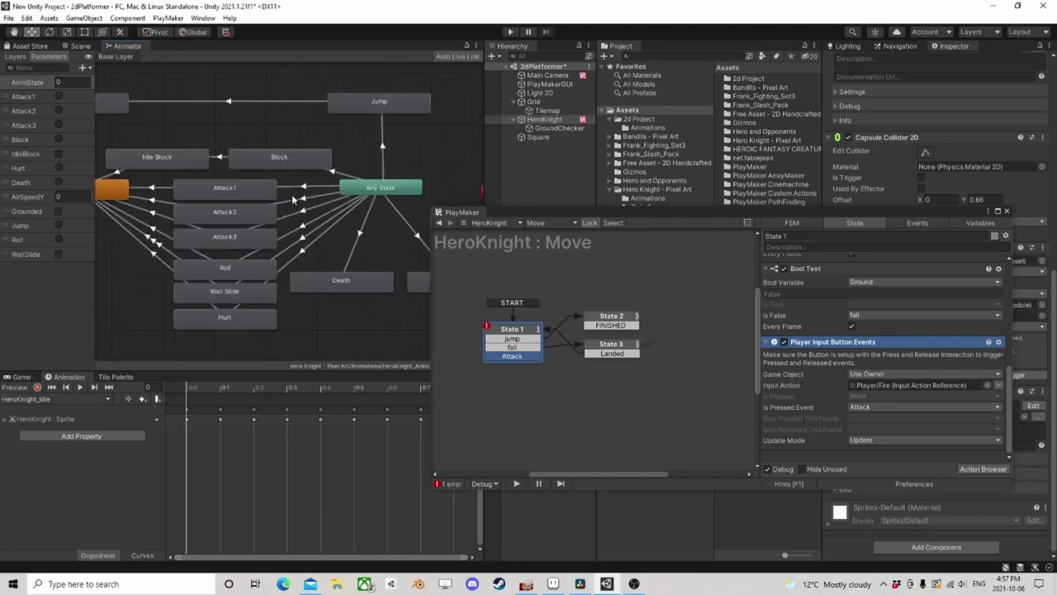
pyautogui.scroll(2, 305, 188)
pyautogui.click(297, 191)
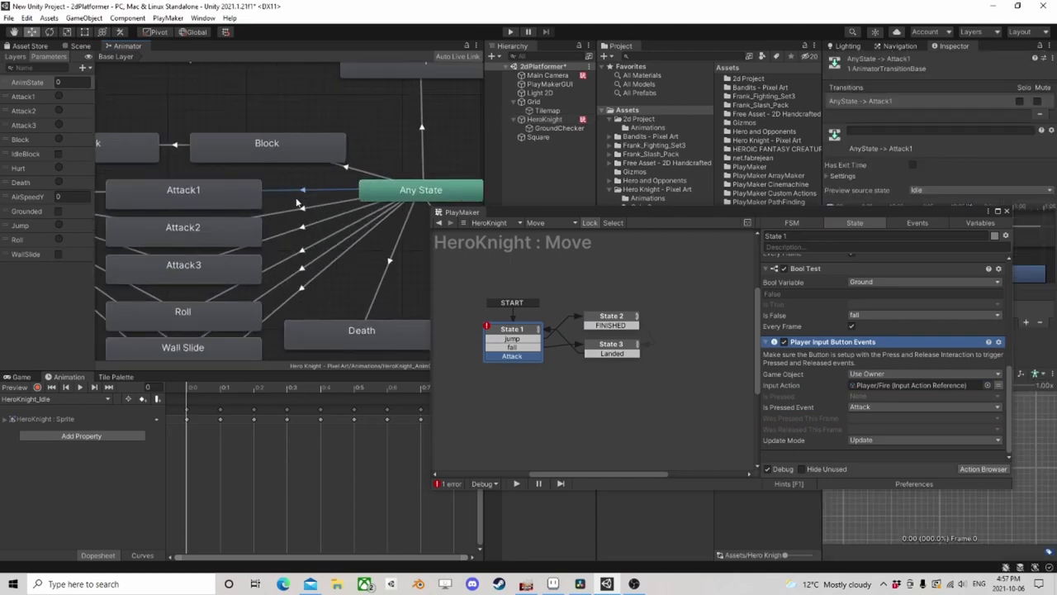
pyautogui.moveTo(804, 210); pyautogui.dragTo(624, 160)
pyautogui.click(826, 162)
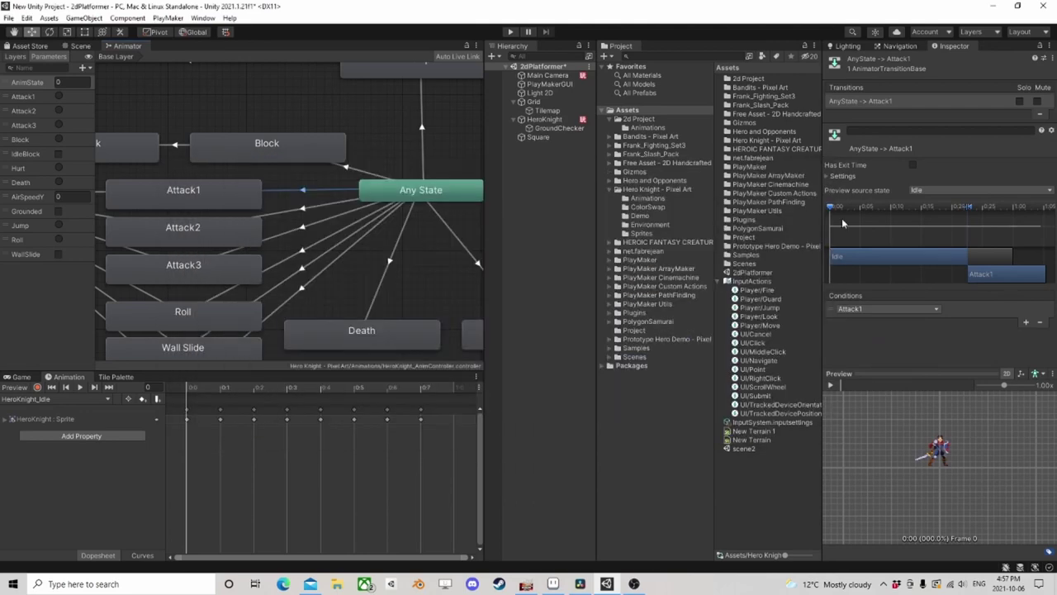
pyautogui.click(830, 384)
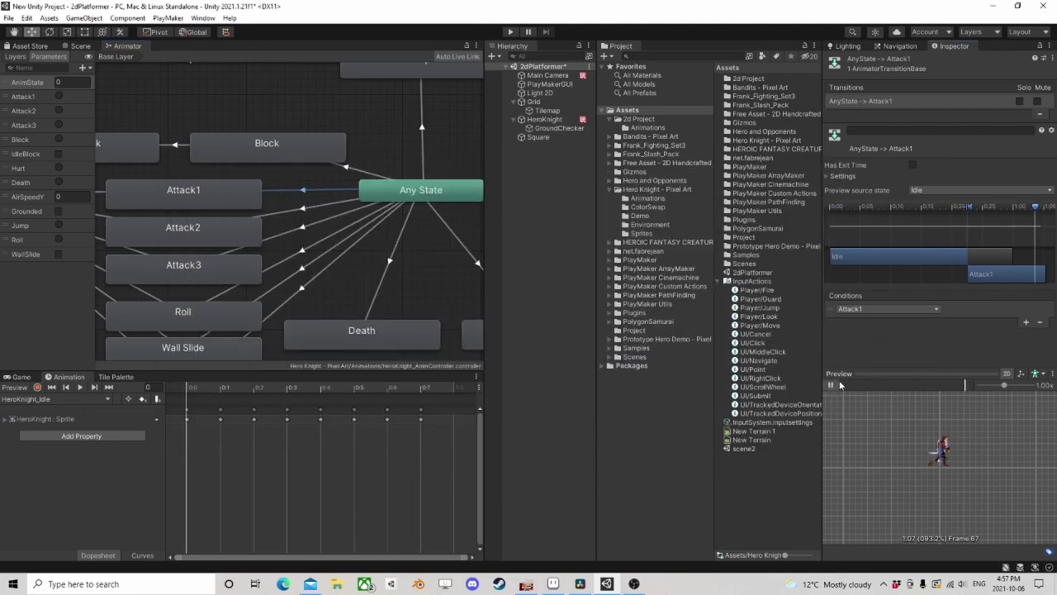
# Preview the Any State transitions to Attack2 and Attack3
pyautogui.click(341, 205)
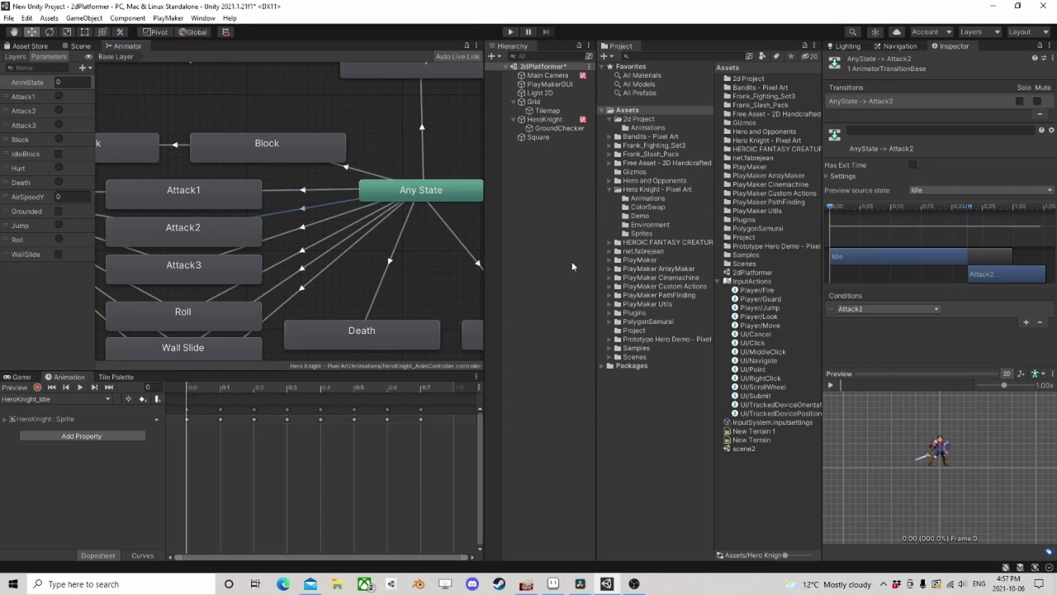
pyautogui.click(831, 384)
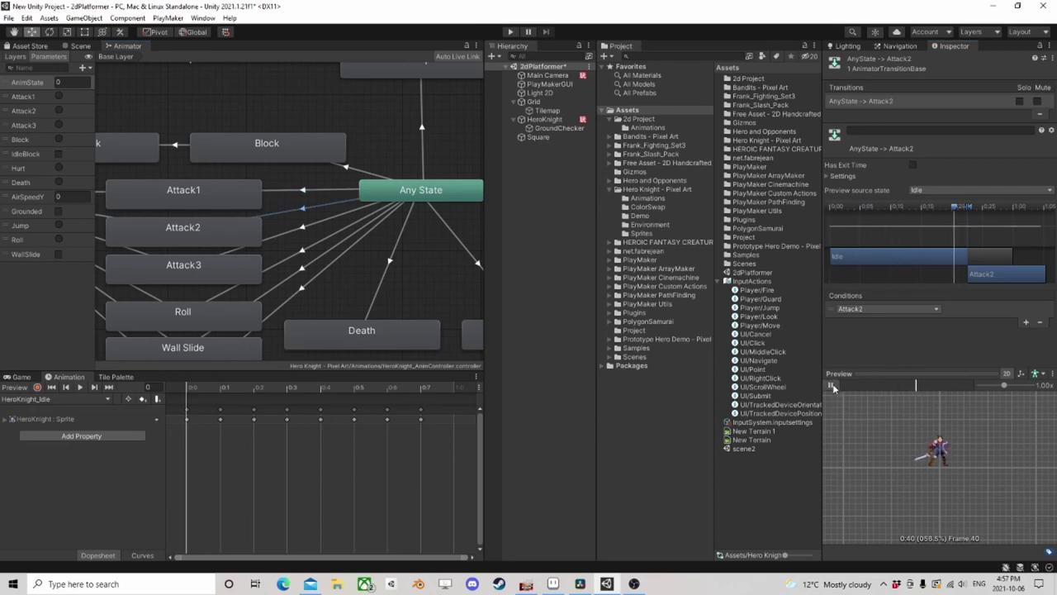
pyautogui.click(330, 240)
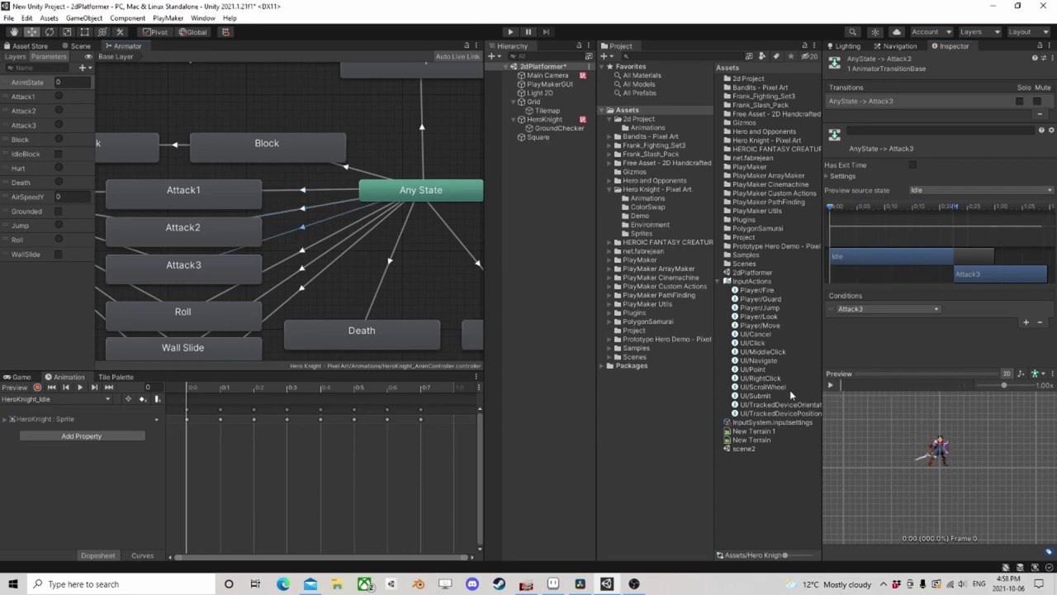
pyautogui.click(830, 385)
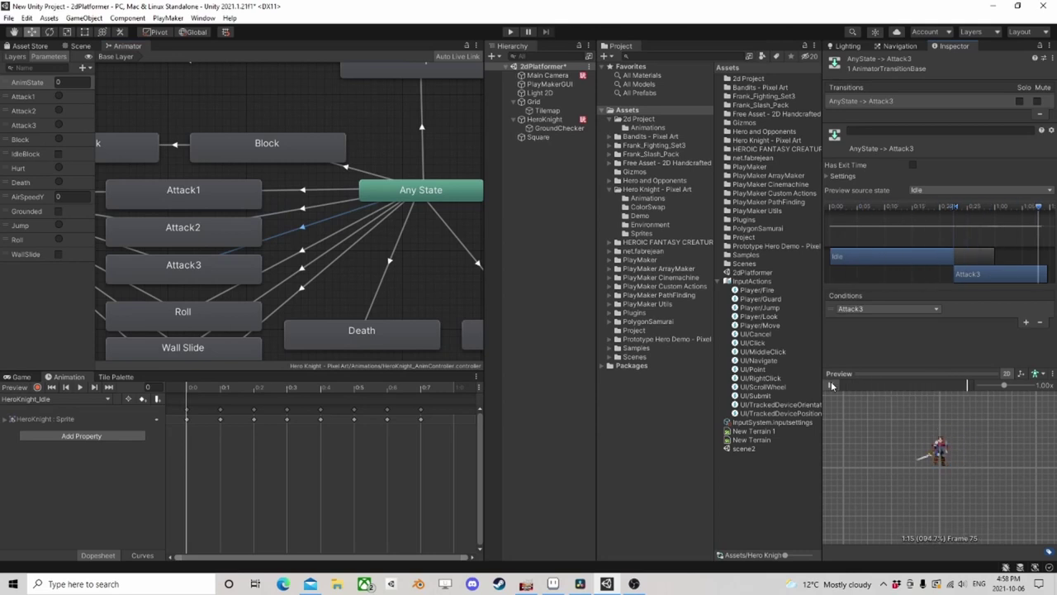
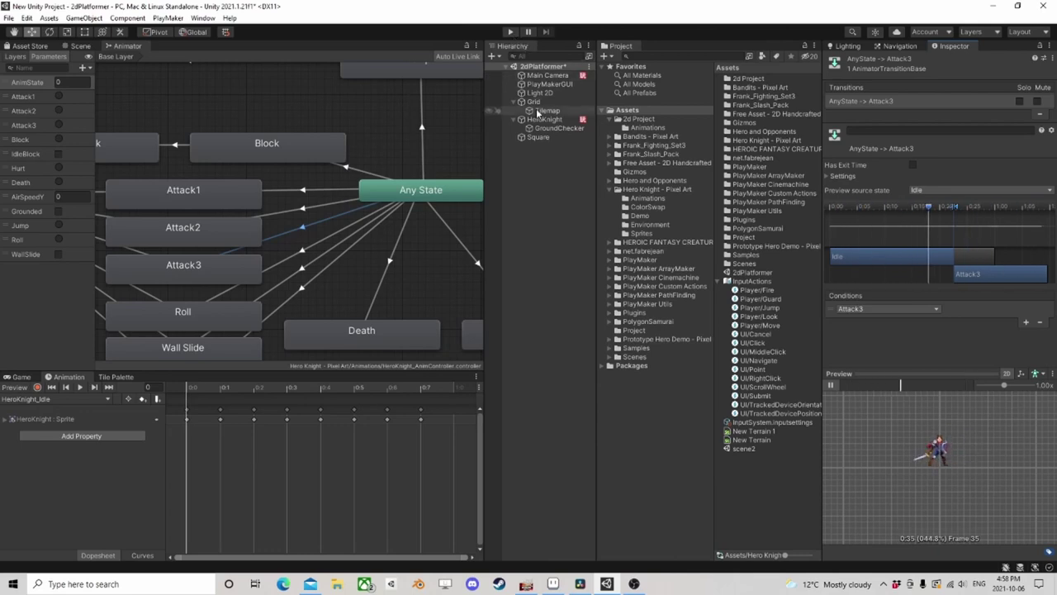
# Compare the conditions that trigger the Any State transitions to Attack1, Attack2 and Attack3
pyautogui.click(304, 208)
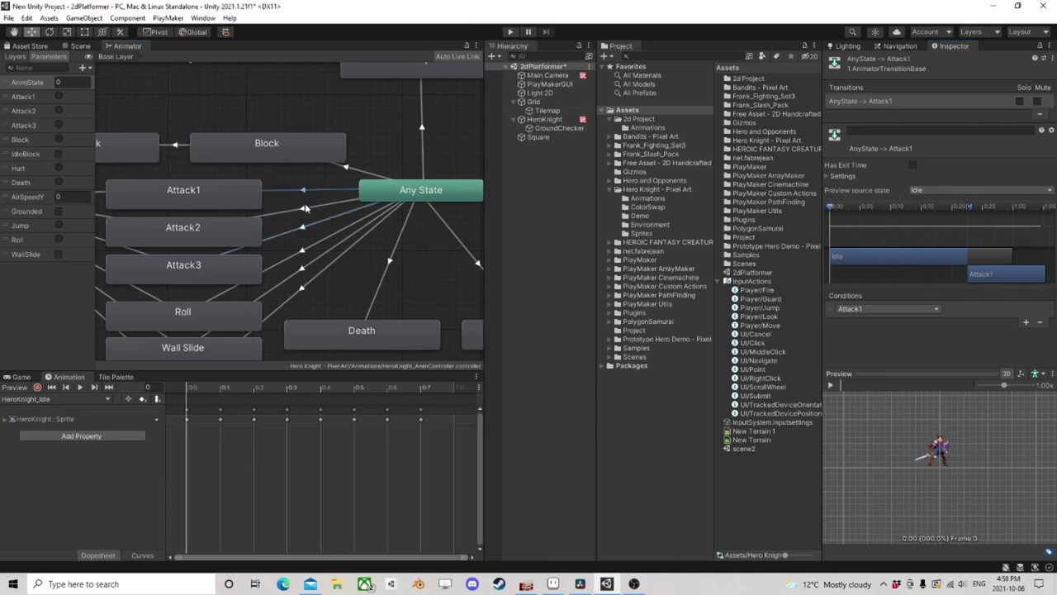
pyautogui.click(313, 191)
pyautogui.click(313, 209)
pyautogui.click(325, 220)
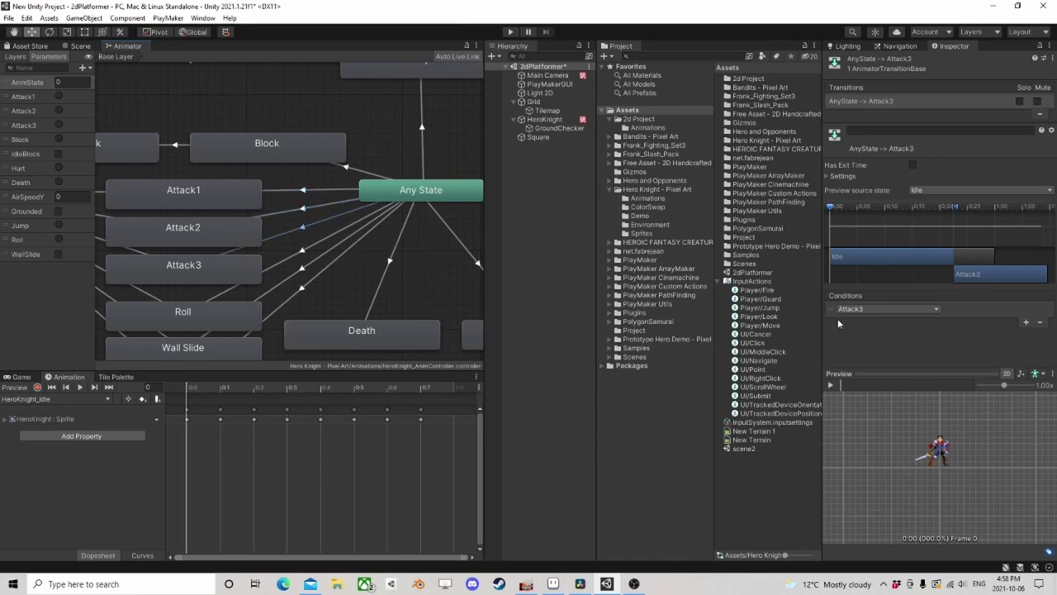
pyautogui.click(313, 193)
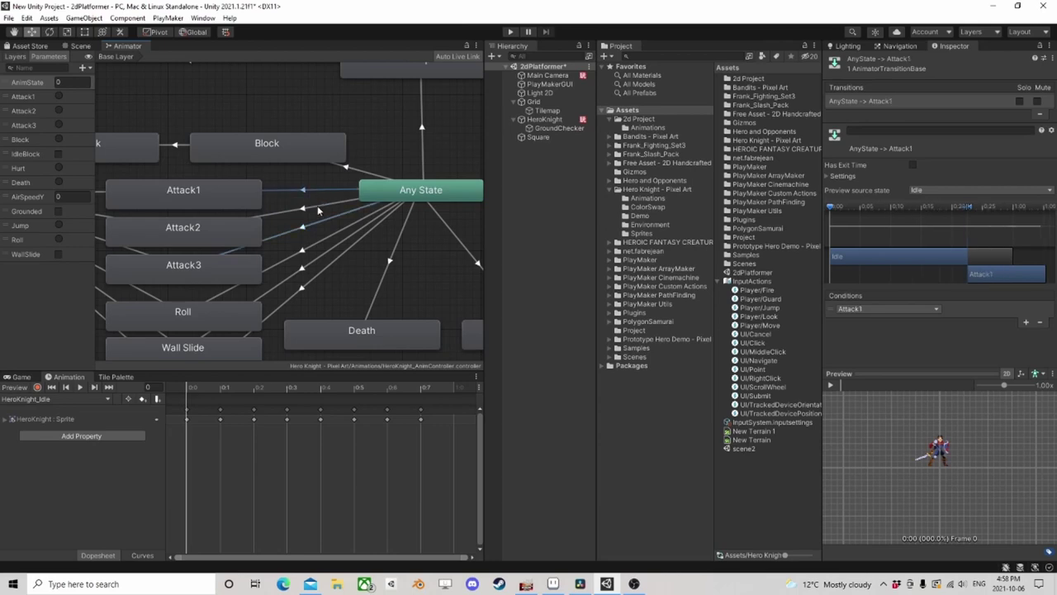
# Recheck the conditions of the Any State attack transitions, then open HeroKnight's Move FSM for editing
pyautogui.click(318, 208)
pyautogui.click(318, 227)
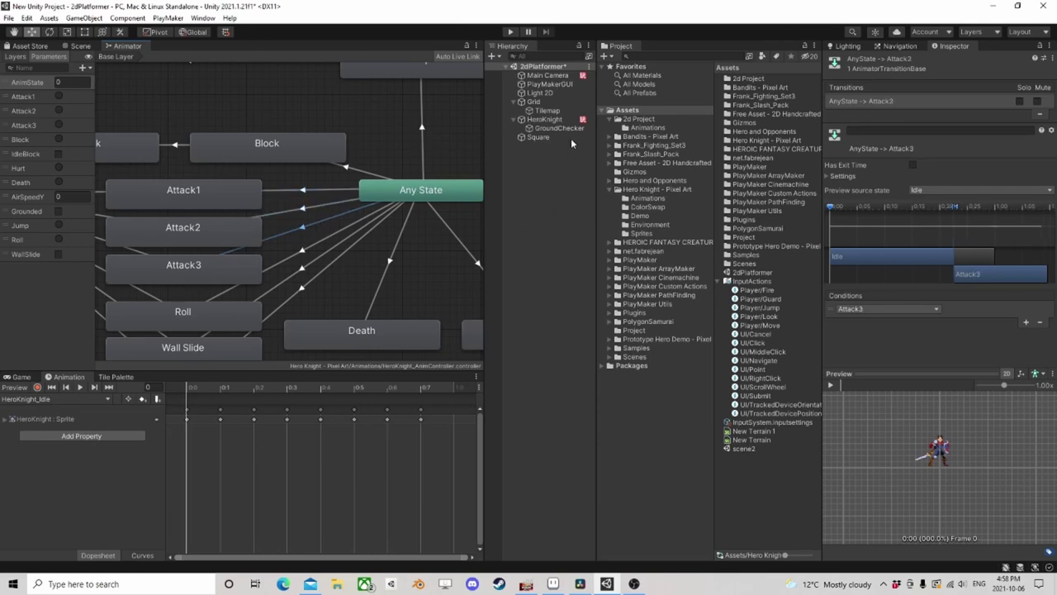
pyautogui.click(545, 119)
pyautogui.scroll(-10, 971, 351)
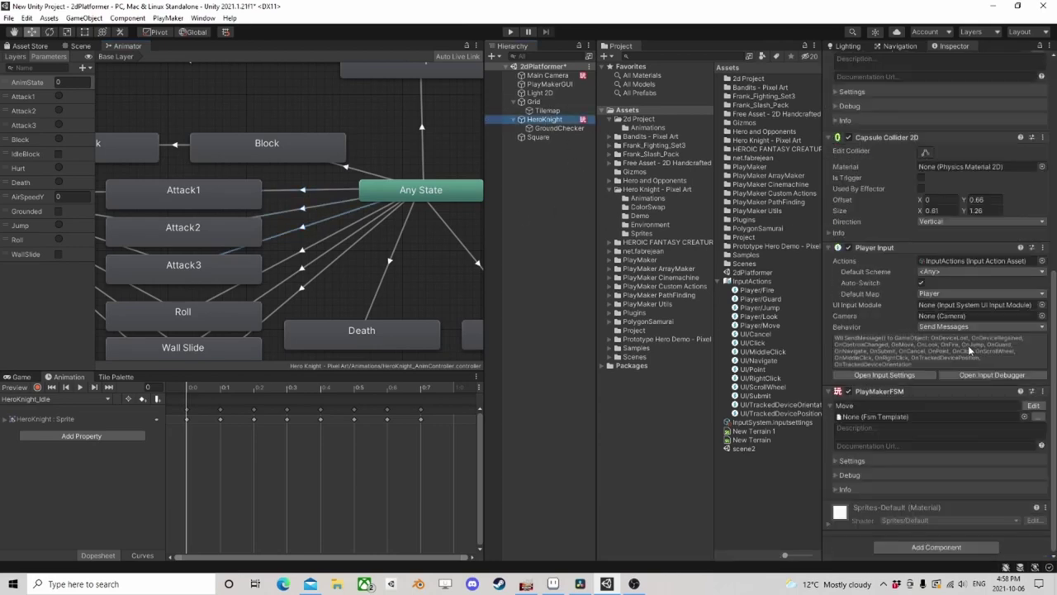
pyautogui.click(1033, 405)
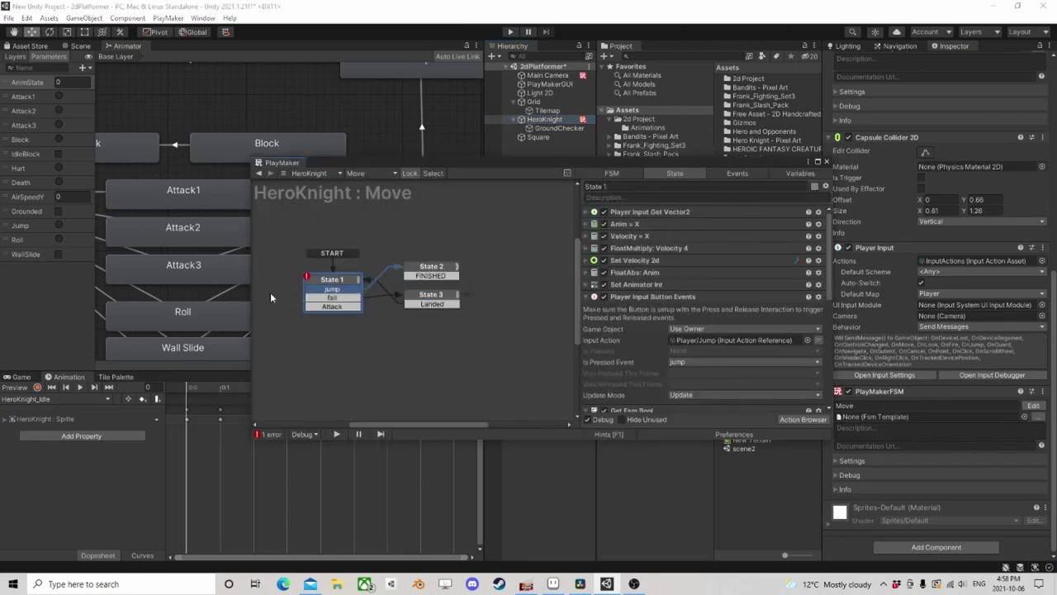
# Add a new state beside State 1, link State 1's Attack transition to it and open the action browser for it
pyautogui.moveTo(271, 297); pyautogui.dragTo(405, 294, button='middle')
pyautogui.rightClick(333, 277)
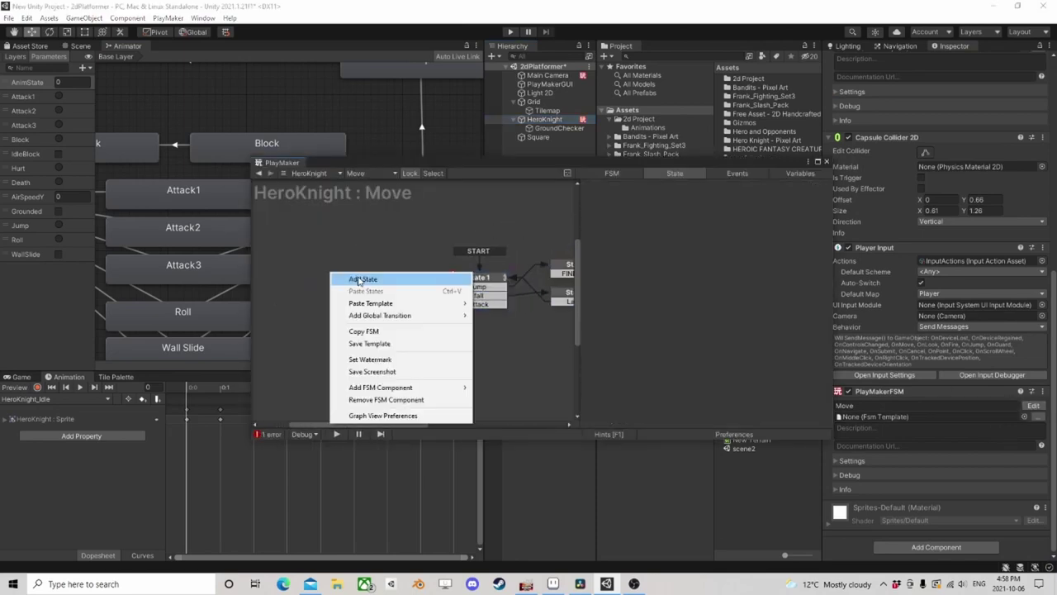
pyautogui.click(364, 282)
pyautogui.moveTo(470, 305); pyautogui.dragTo(394, 291)
pyautogui.click(803, 419)
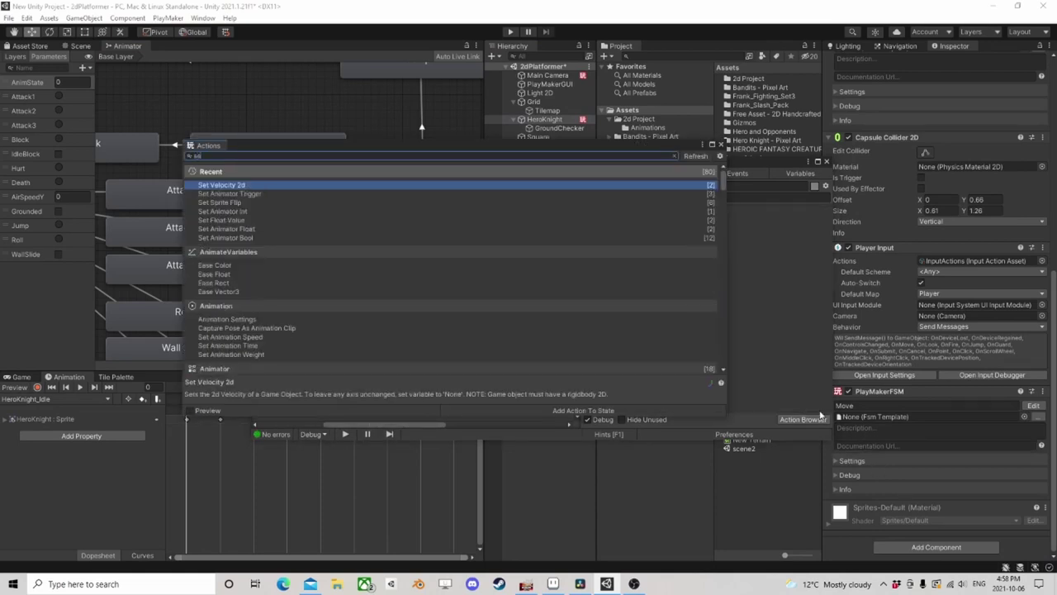
pyautogui.press('BackSpace')
pyautogui.press('BackSpace')
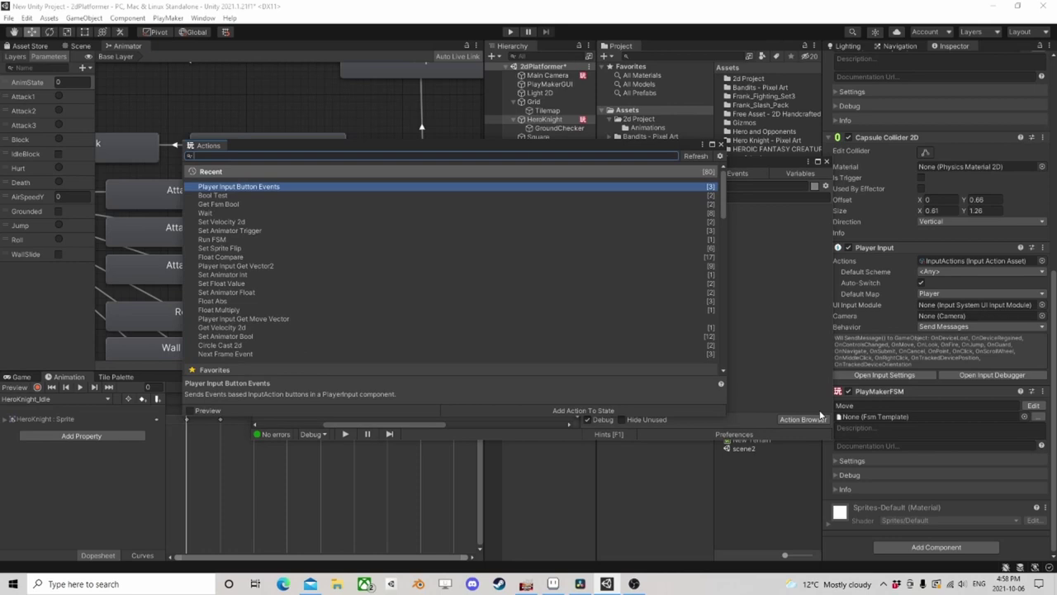
pyautogui.write('set')
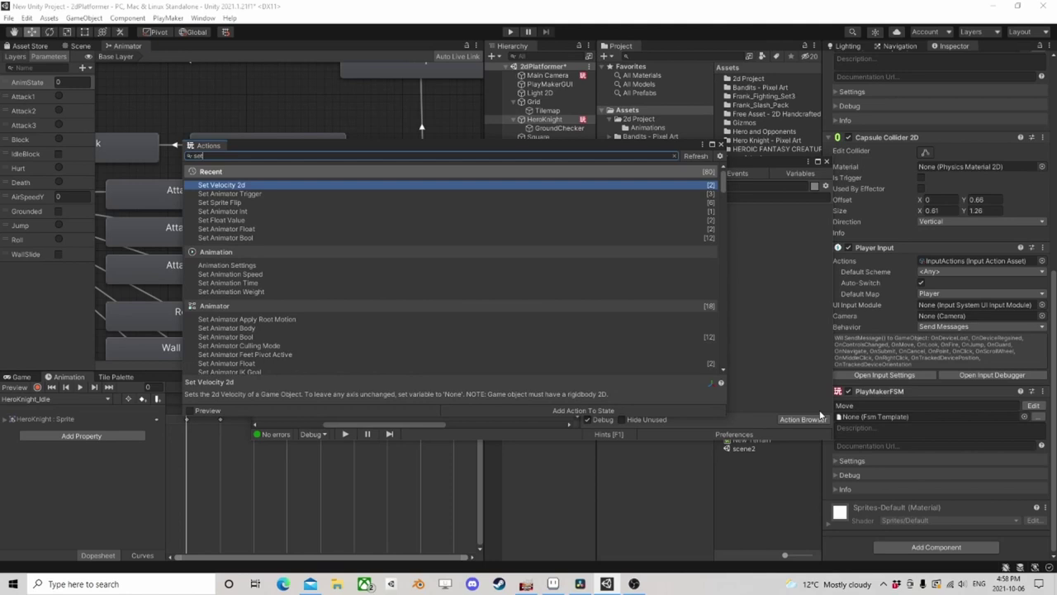
pyautogui.write(' int')
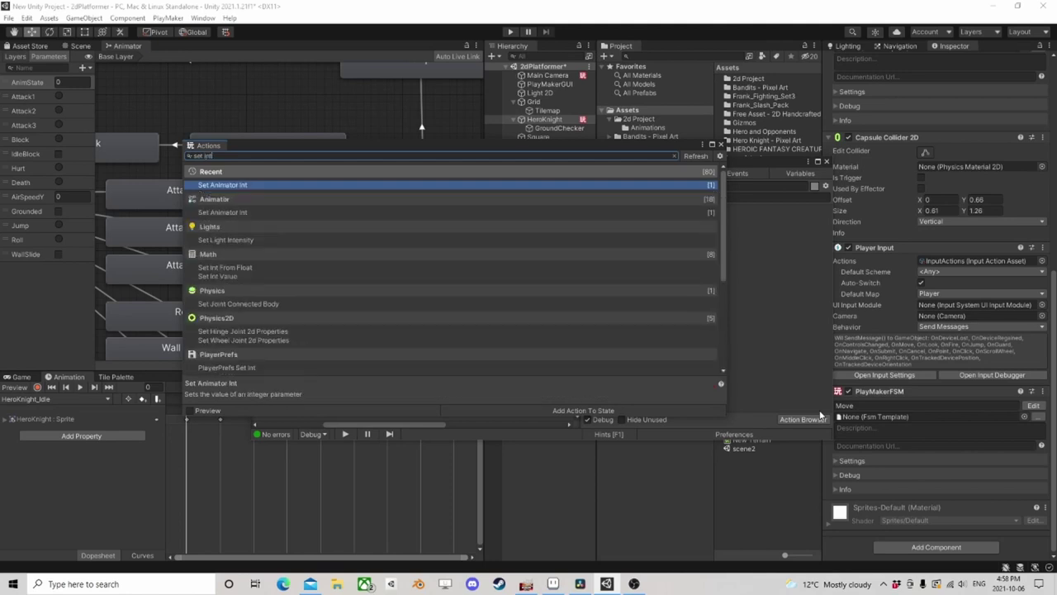
pyautogui.press('BackSpace')
pyautogui.press('BackSpace')
pyautogui.press('BackSpace')
pyautogui.press('BackSpace')
pyautogui.press('BackSpace')
pyautogui.press('BackSpace')
pyautogui.press('BackSpace')
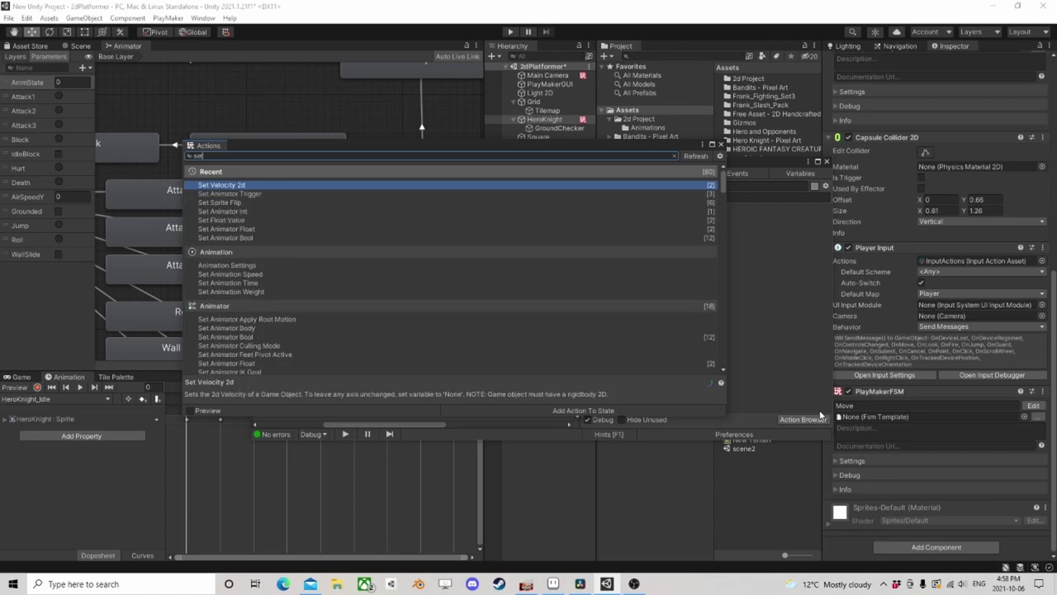
# Add an Int Switch action to State 4 and create a new variable named Attack as its Int Variable
pyautogui.write('int sw')
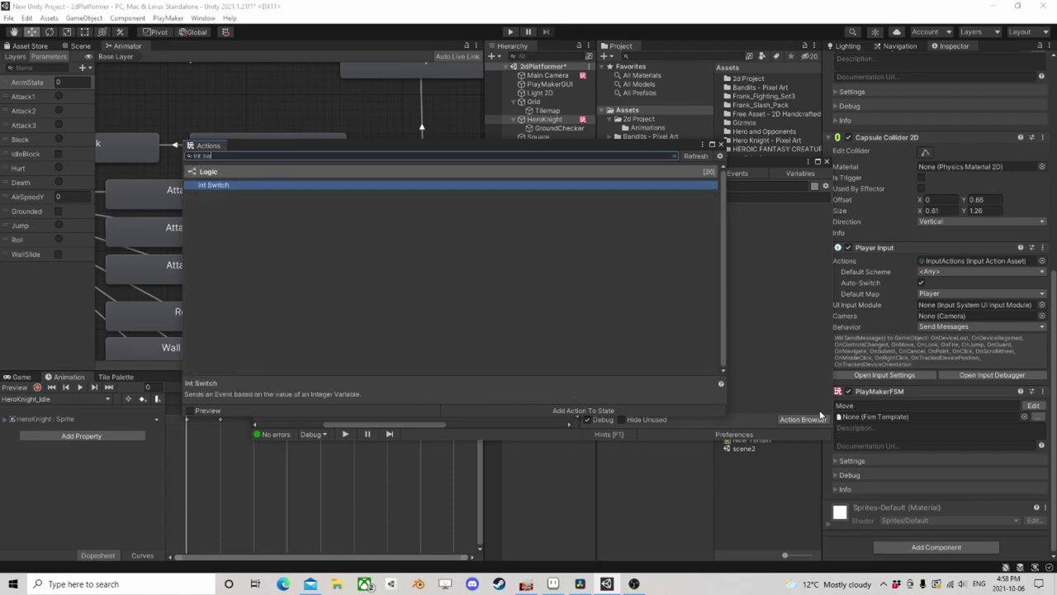
pyautogui.press('Return')
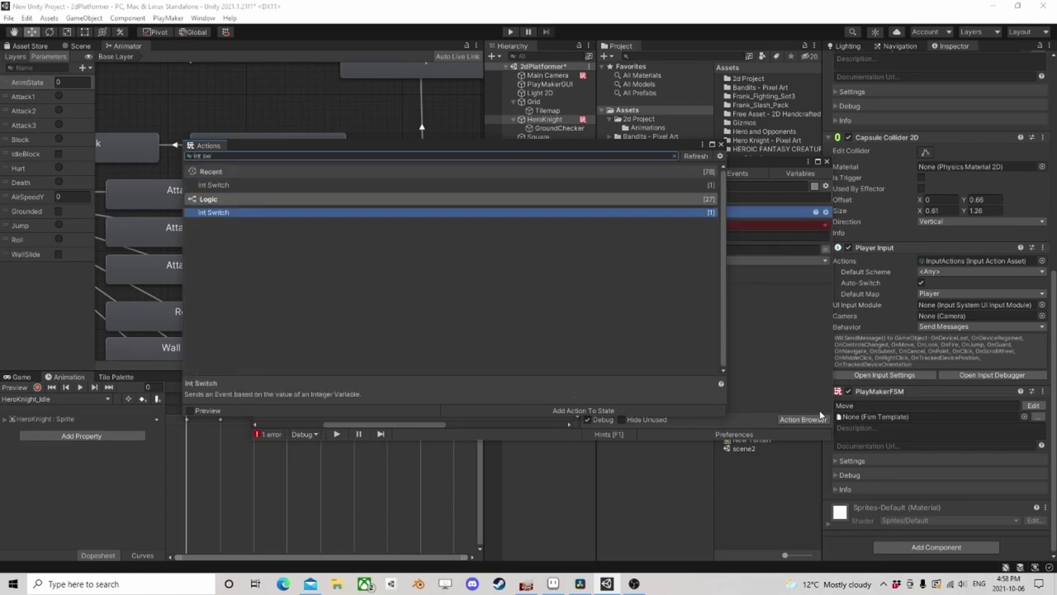
pyautogui.click(721, 147)
pyautogui.click(692, 225)
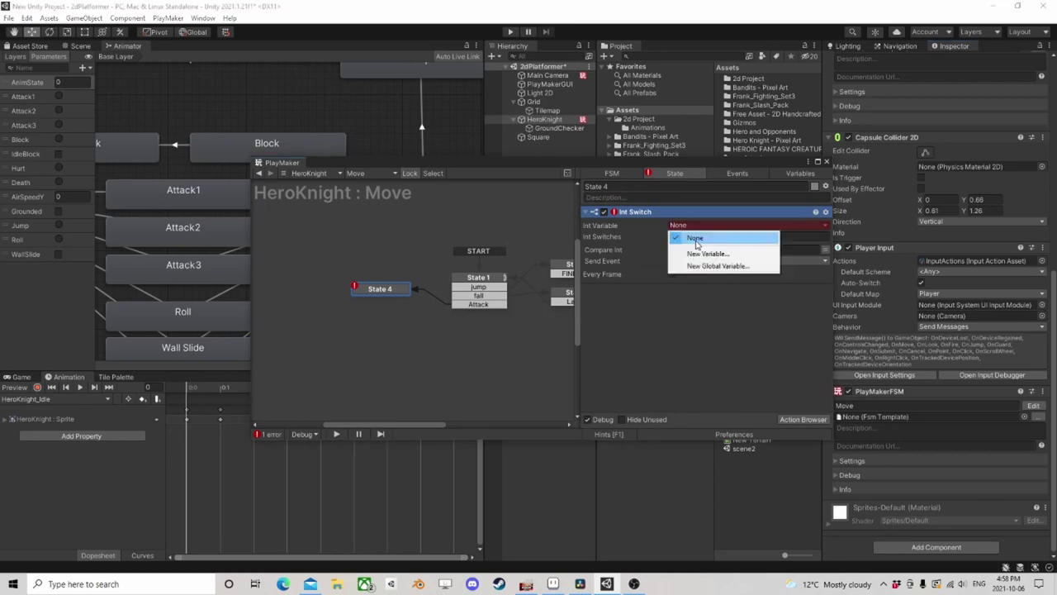
pyautogui.click(701, 253)
pyautogui.write('Attack')
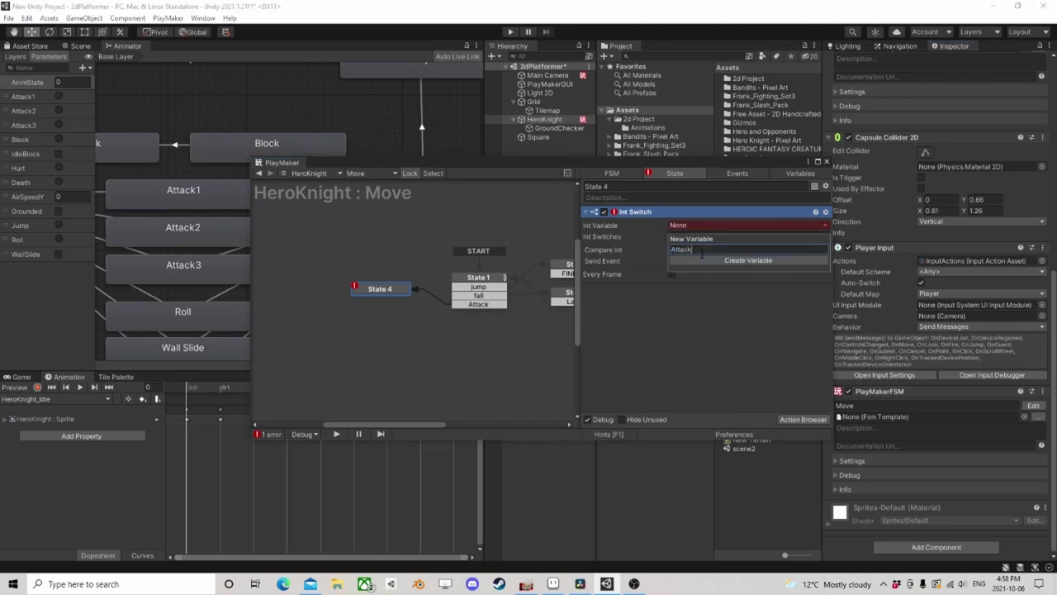
pyautogui.press('Return')
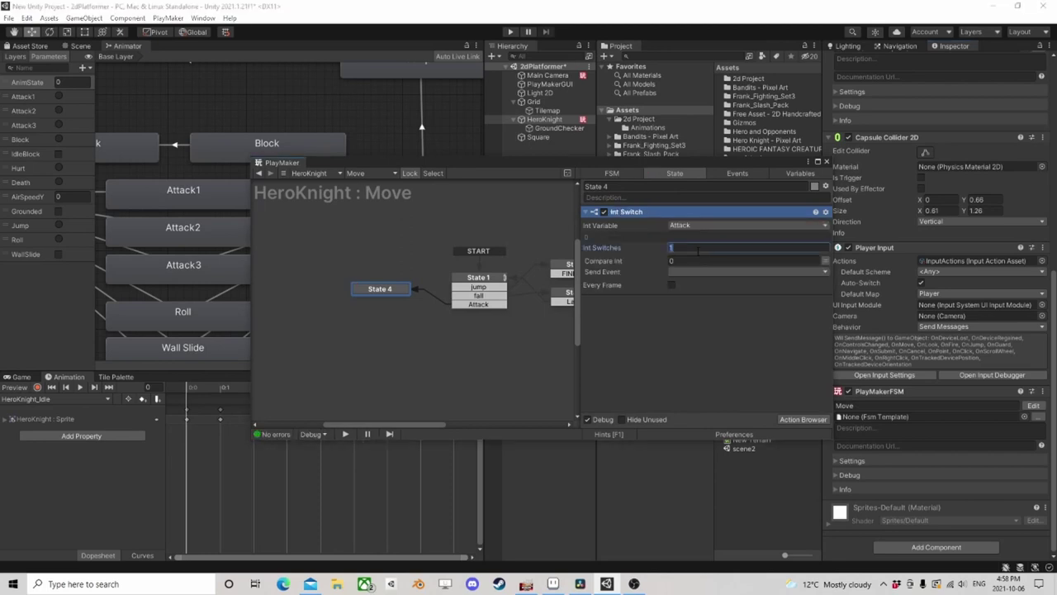
# Give the Int Switch 3 switches with compare values 1, 2 and 3
pyautogui.click(684, 262)
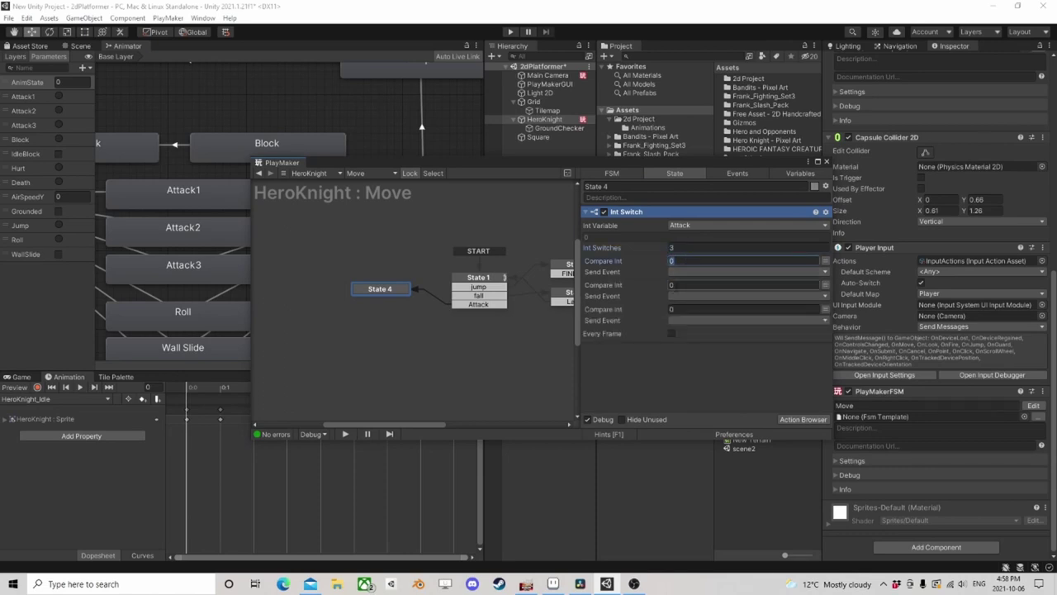
pyautogui.write('1')
pyautogui.click(683, 285)
pyautogui.write('2')
pyautogui.click(688, 308)
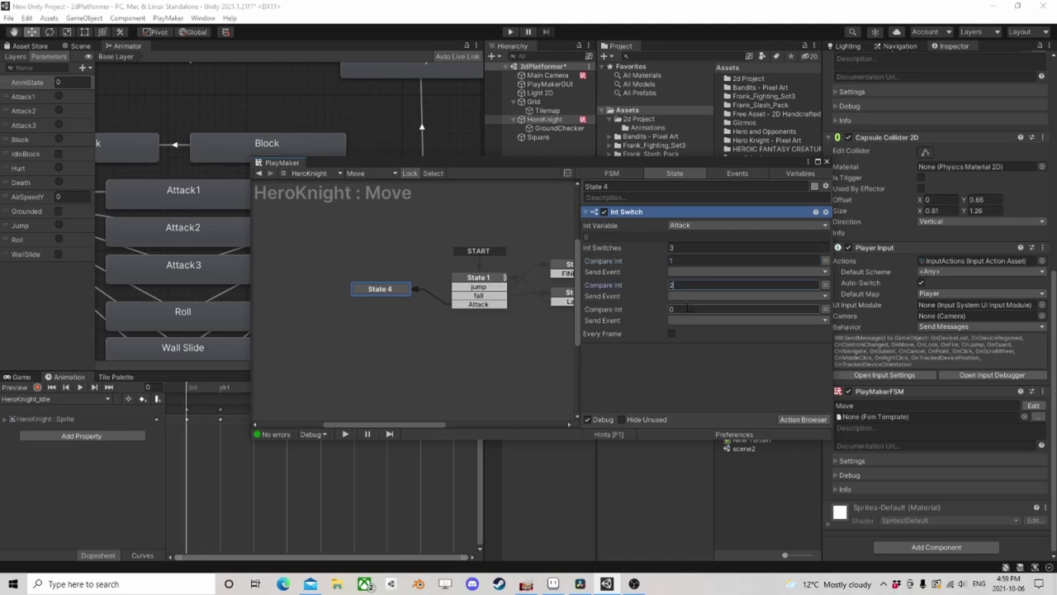
pyautogui.write('3')
# Create events 1, 2 and 3 as the matching Send Events of the Int Switch and add them as State 4 transitions
pyautogui.click(690, 296)
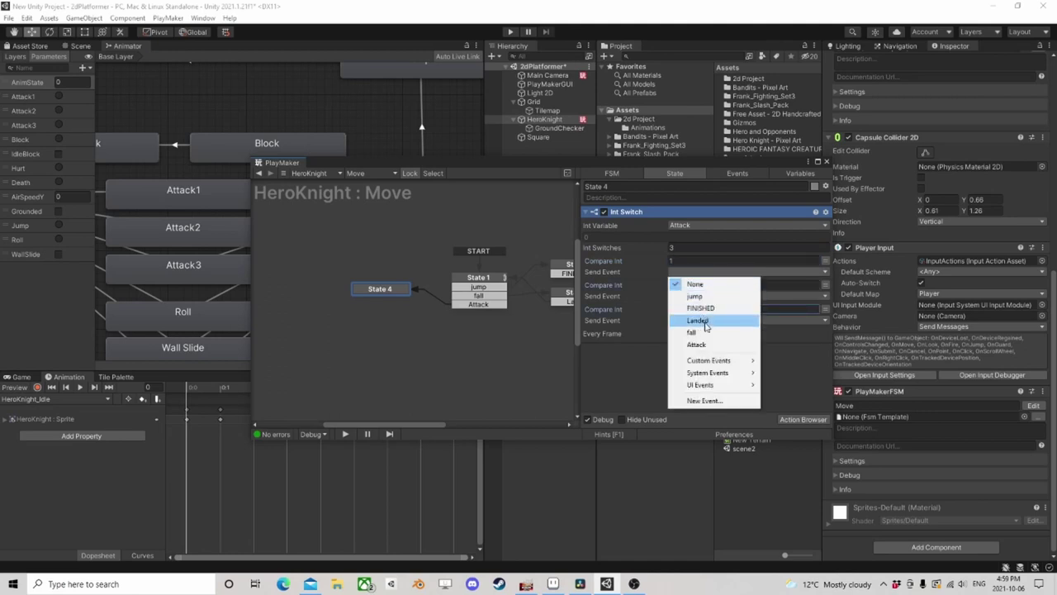
pyautogui.click(700, 401)
pyautogui.press('Return')
pyautogui.click(698, 296)
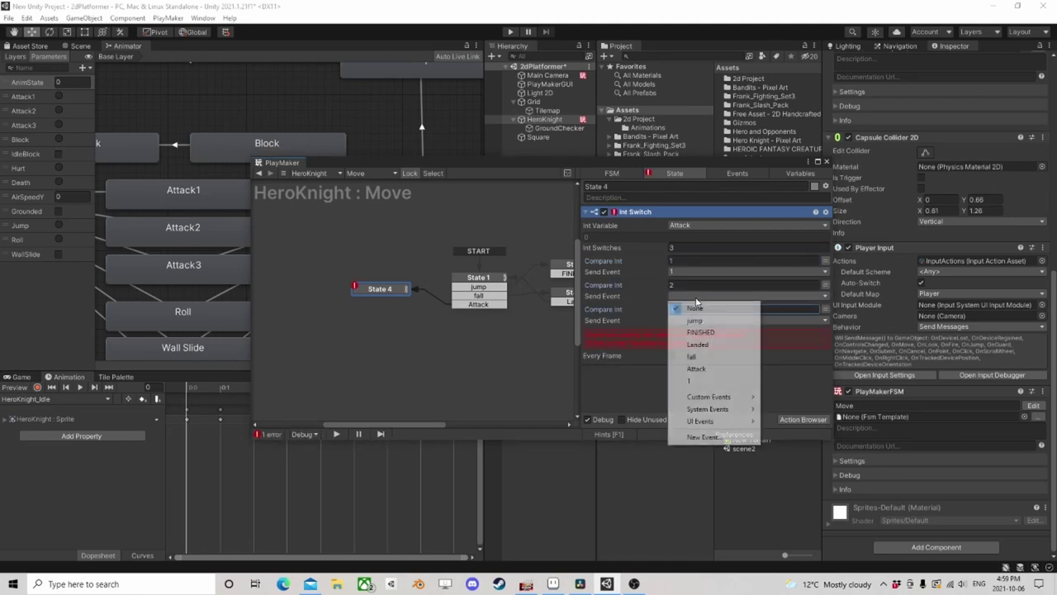
pyautogui.click(704, 438)
pyautogui.write('2')
pyautogui.press('Return')
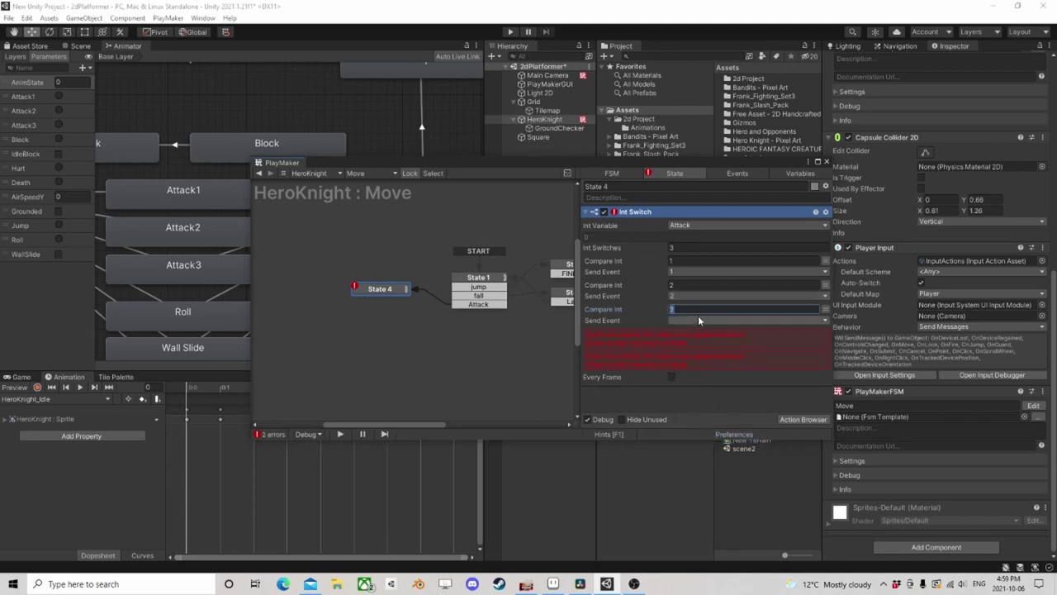
pyautogui.click(698, 320)
pyautogui.click(705, 474)
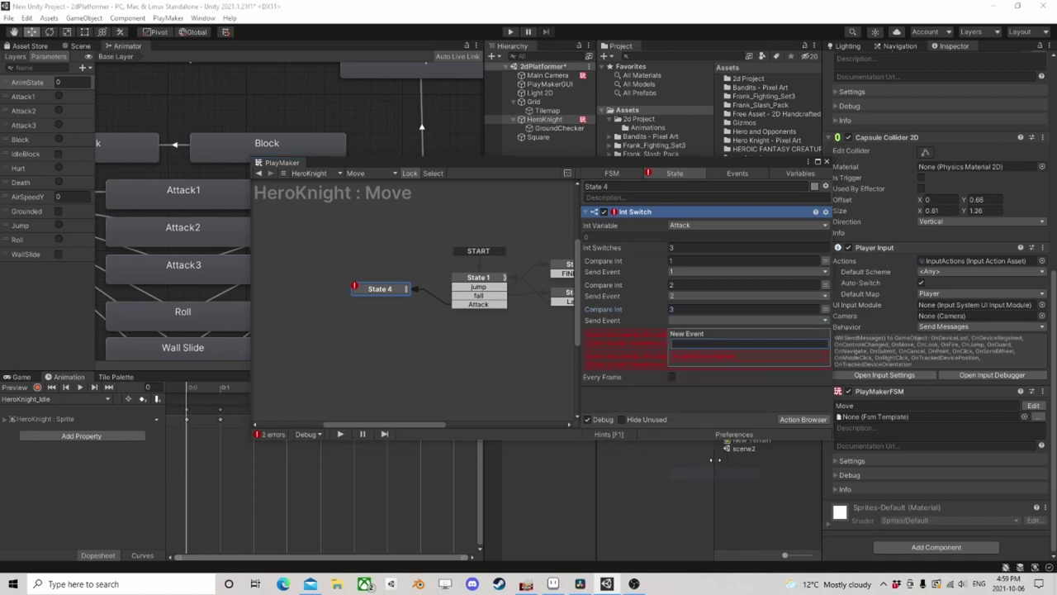
pyautogui.write('3')
pyautogui.press('Return')
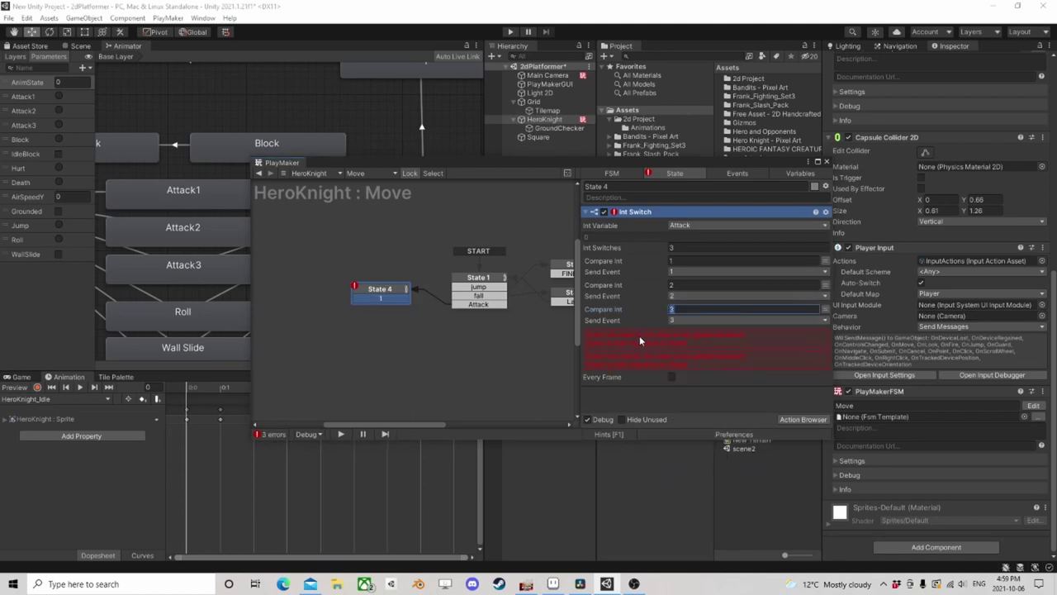
pyautogui.click(397, 294)
# Create State 5 from State 4's transition 1 and add a Set Animator Trigger action using the Attack1 trigger
pyautogui.moveTo(396, 293); pyautogui.dragTo(305, 306)
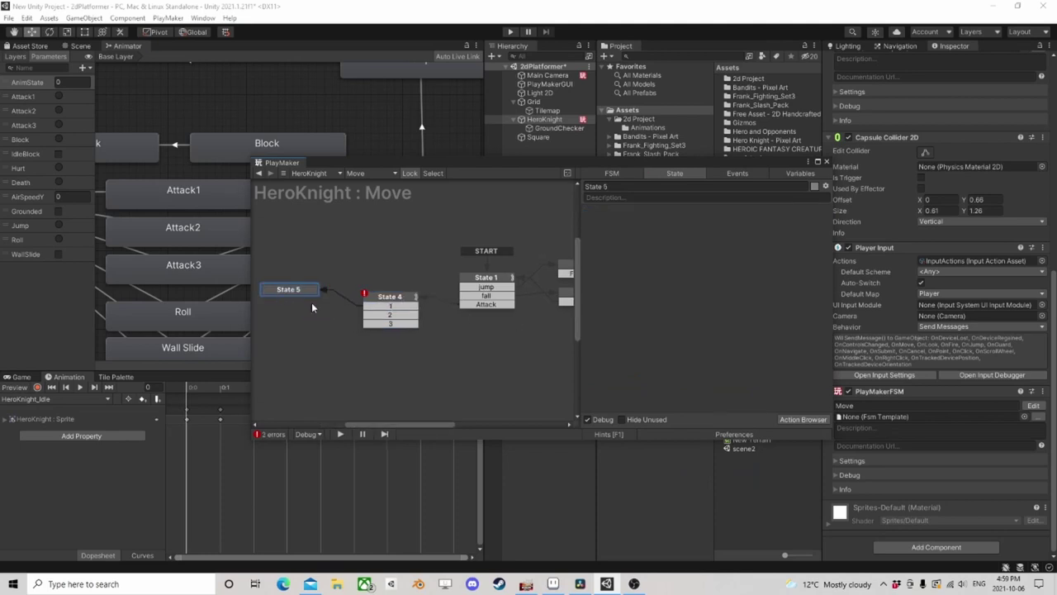
pyautogui.click(803, 420)
pyautogui.write('set trigger')
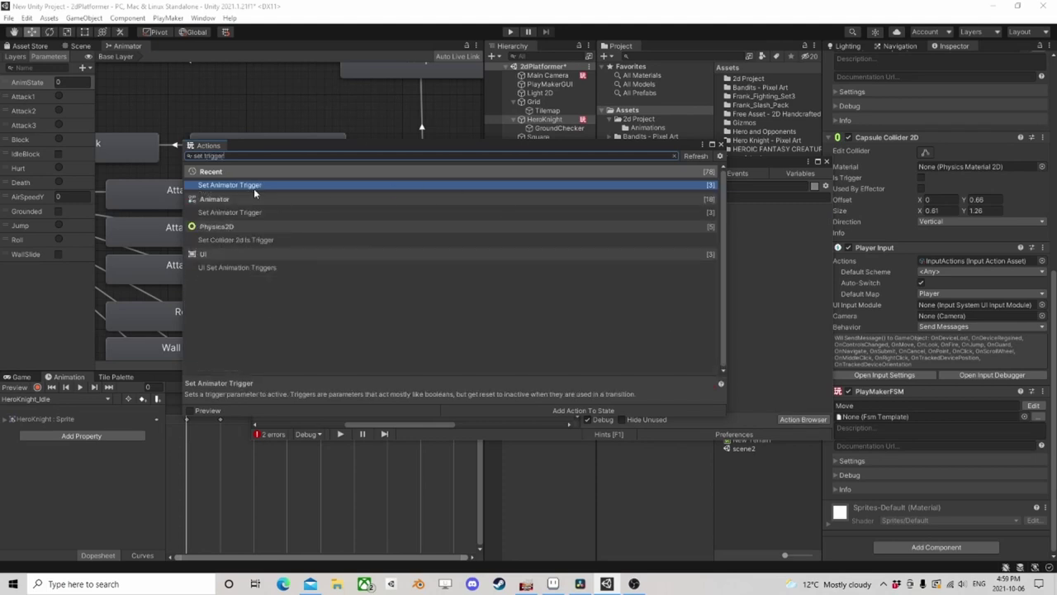
pyautogui.doubleClick(255, 185)
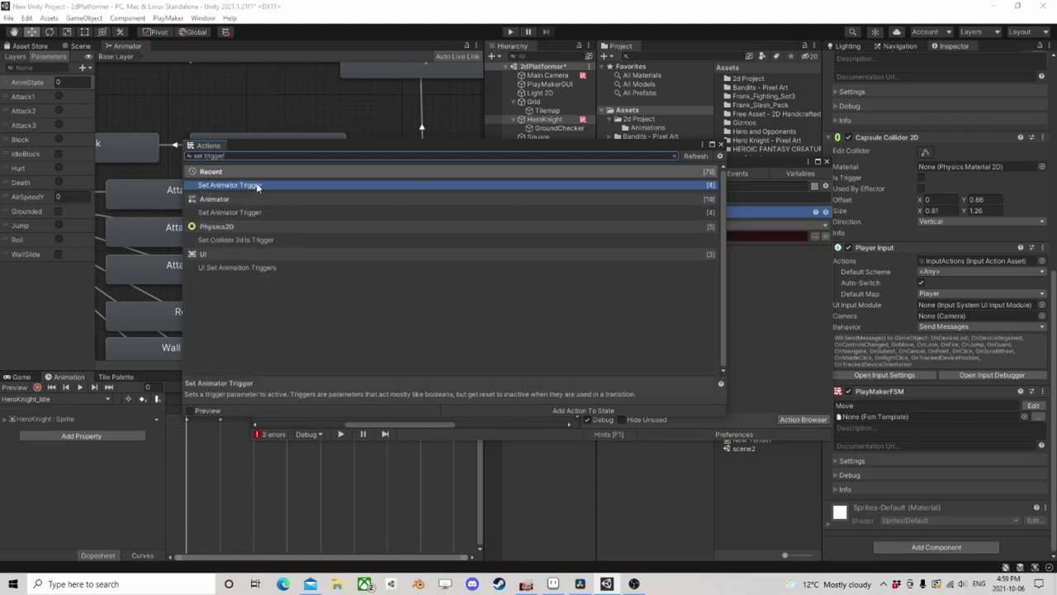
pyautogui.click(721, 146)
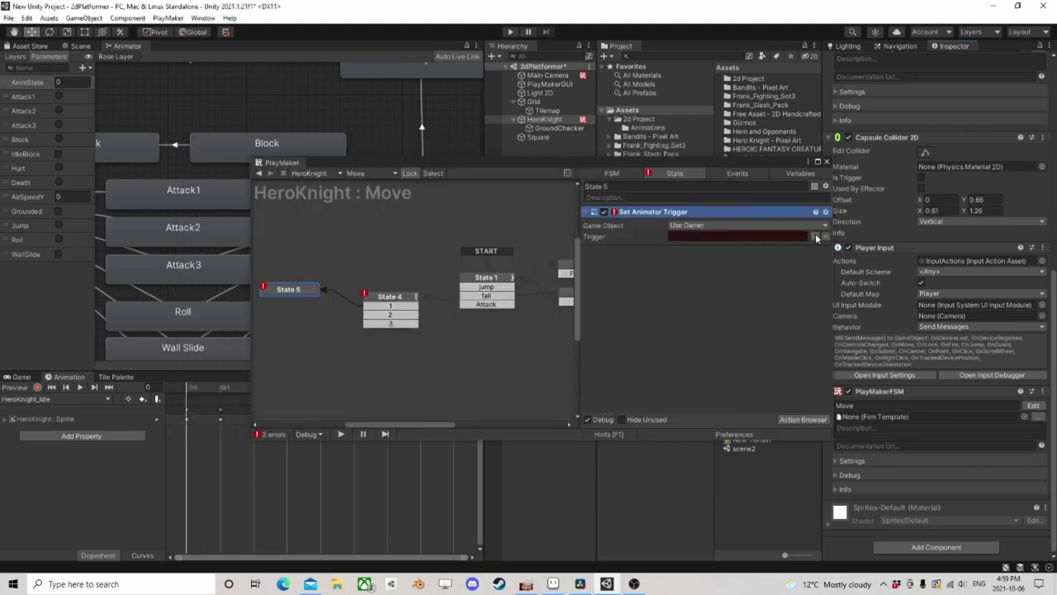
pyautogui.click(816, 237)
pyautogui.click(840, 244)
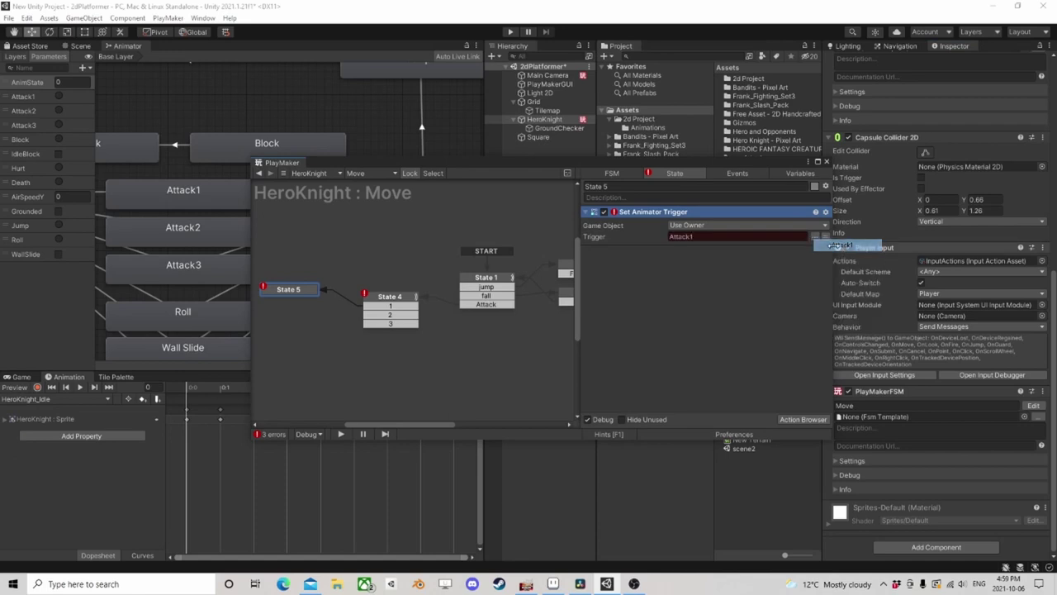
# Add a 0.5-second Wait action with finish event FINISHED to State 5 and link its FINISHED transition to State 1
pyautogui.click(809, 420)
pyautogui.write('wa')
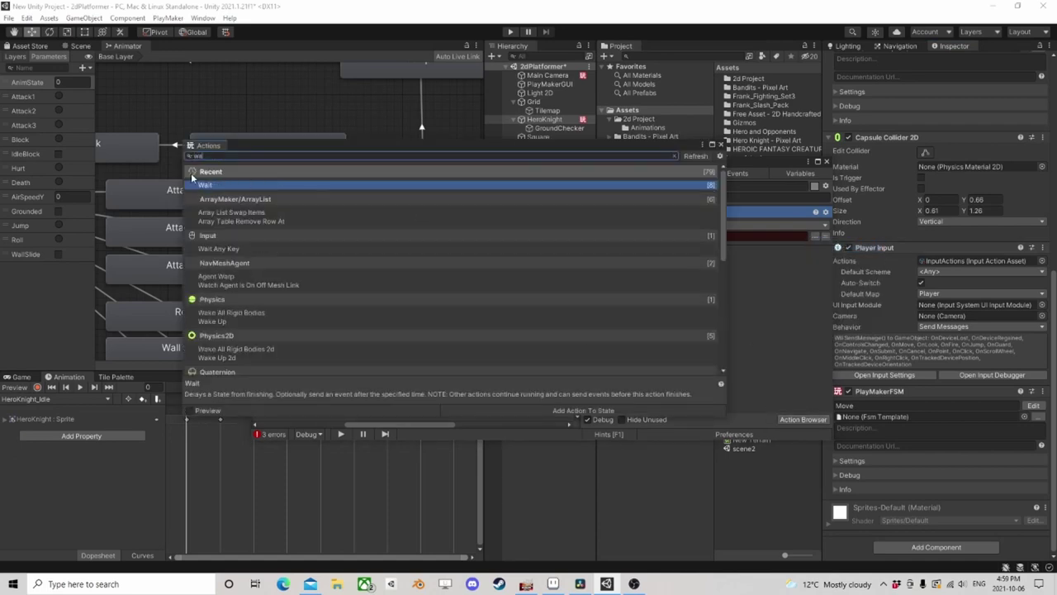
pyautogui.doubleClick(206, 185)
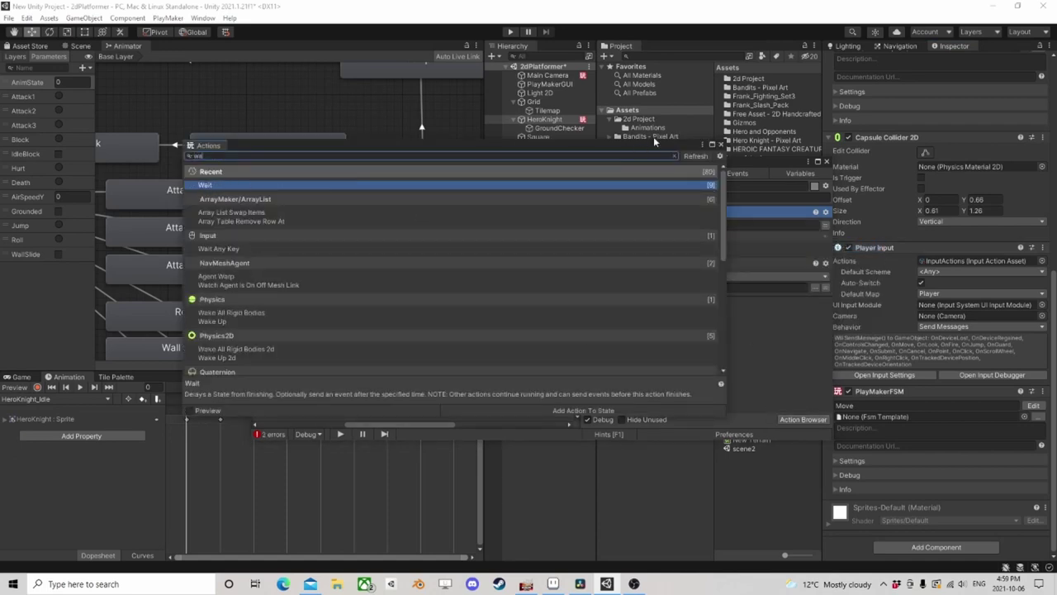
pyautogui.click(720, 146)
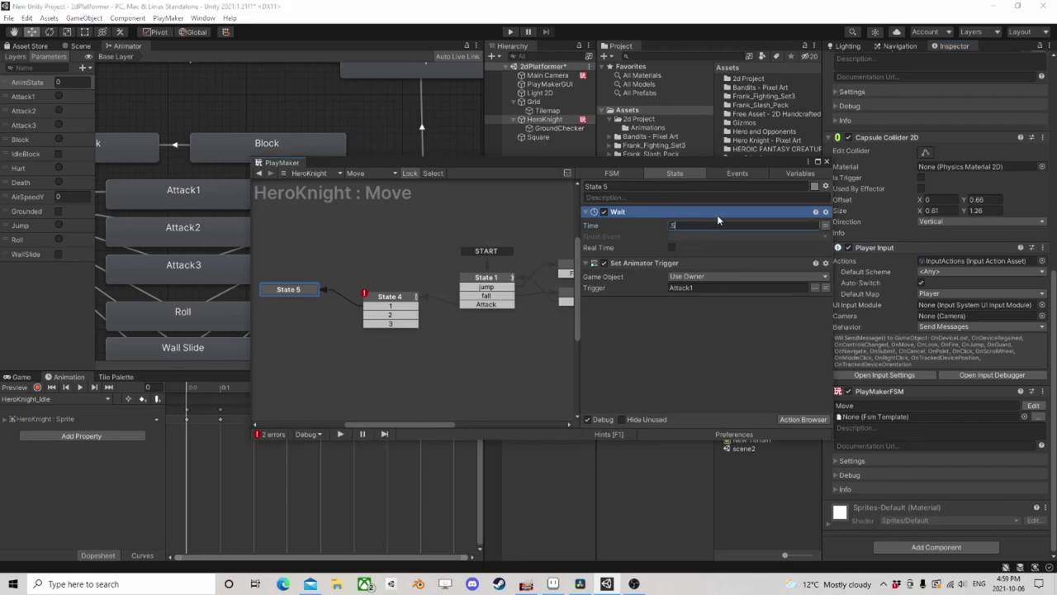
pyautogui.click(687, 237)
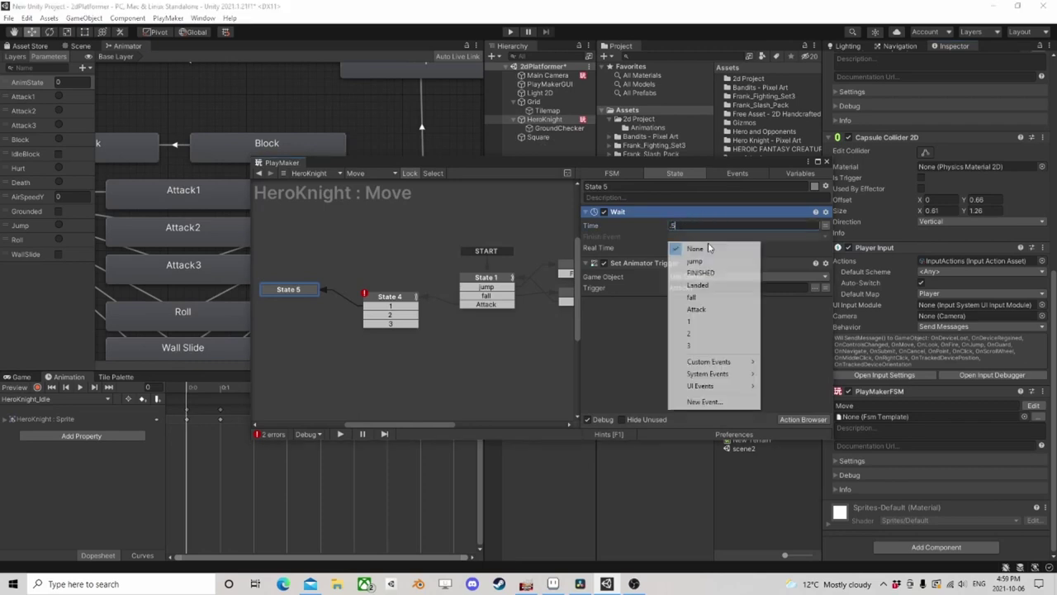
pyautogui.click(708, 272)
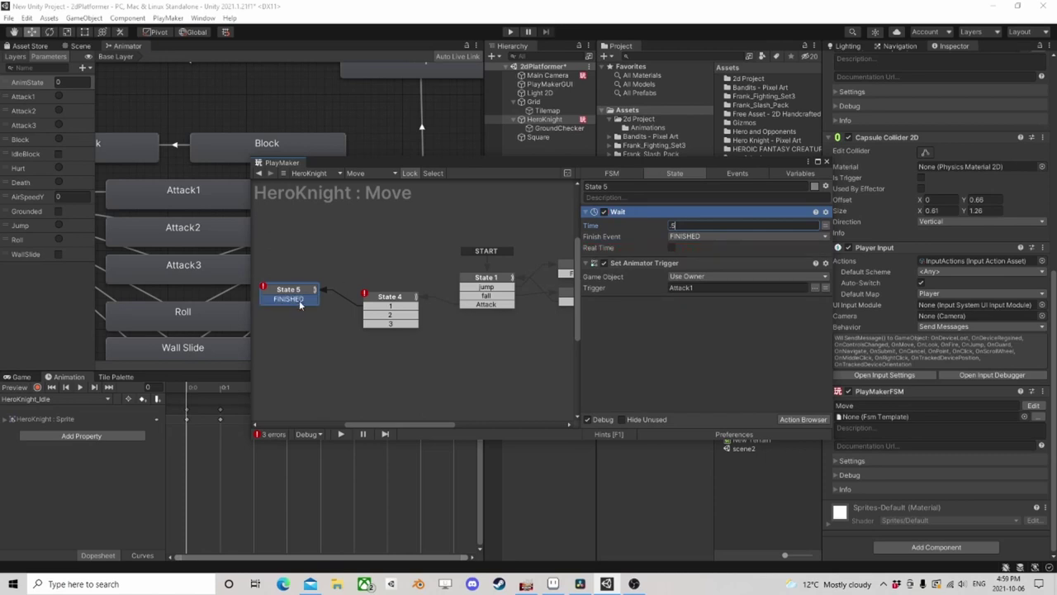
pyautogui.moveTo(311, 298); pyautogui.dragTo(475, 295)
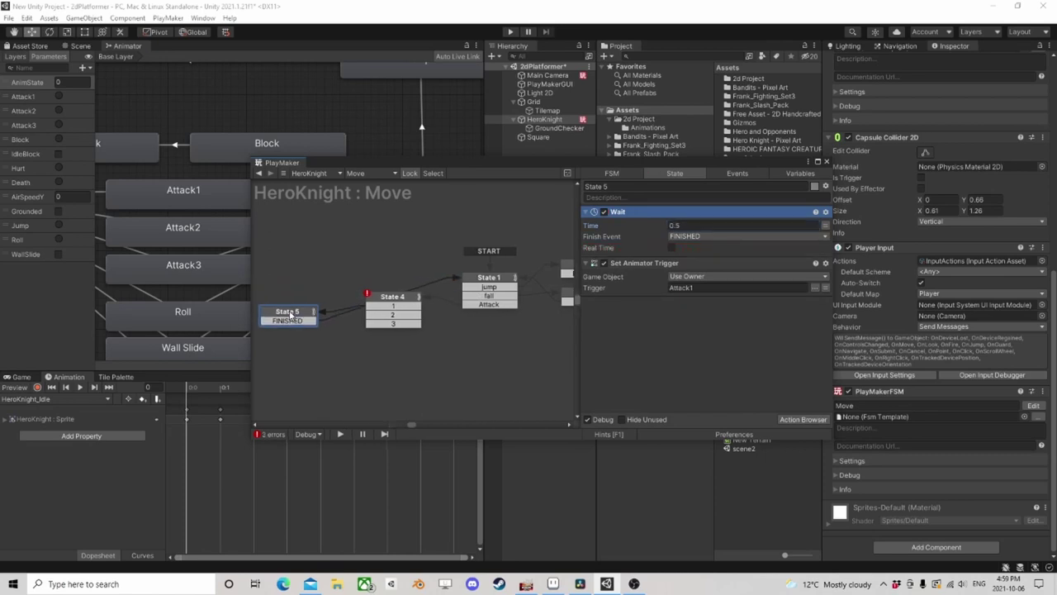
# Copy State 5 and paste it twice below the original as State 6 and State 7
pyautogui.rightClick(291, 294)
pyautogui.click(342, 355)
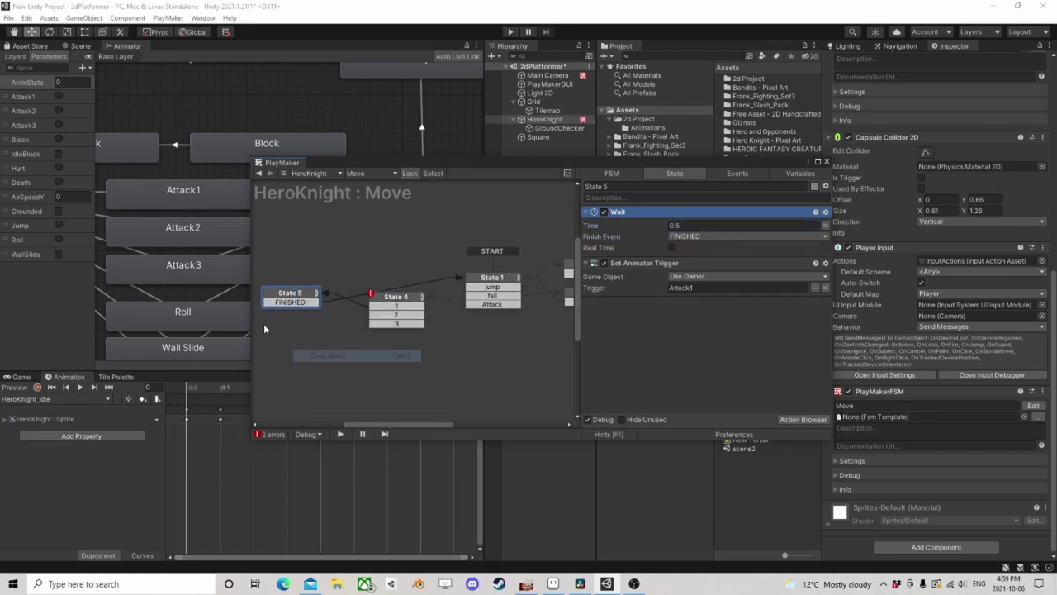
pyautogui.rightClick(261, 320)
pyautogui.click(285, 339)
pyautogui.rightClick(271, 358)
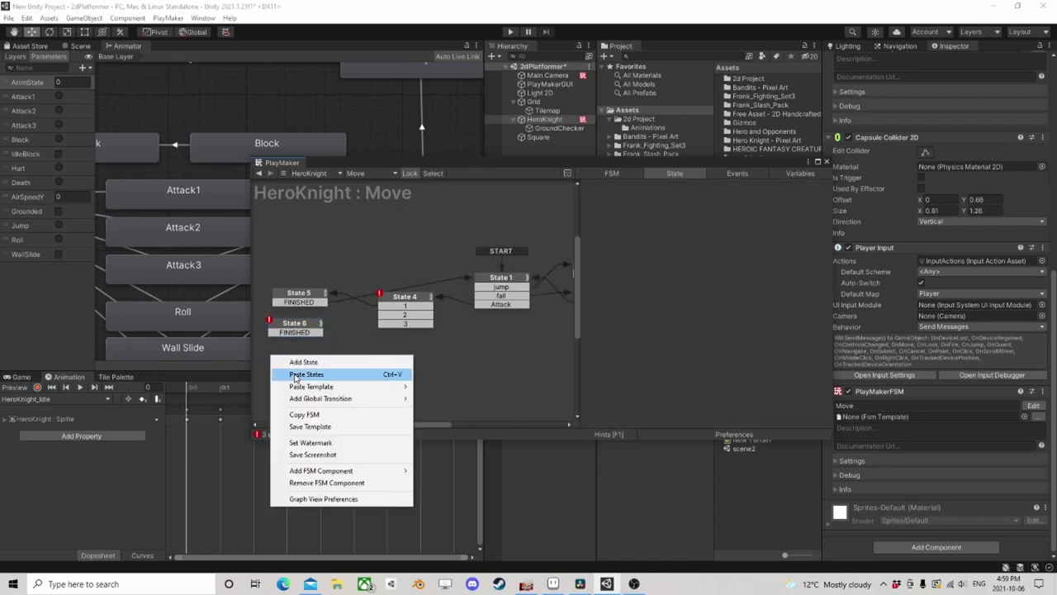
pyautogui.click(291, 373)
# Line up State 6 and State 7 below State 5 and link State 4's transitions 2 and 3 to them respectively
pyautogui.moveTo(316, 332); pyautogui.dragTo(404, 312)
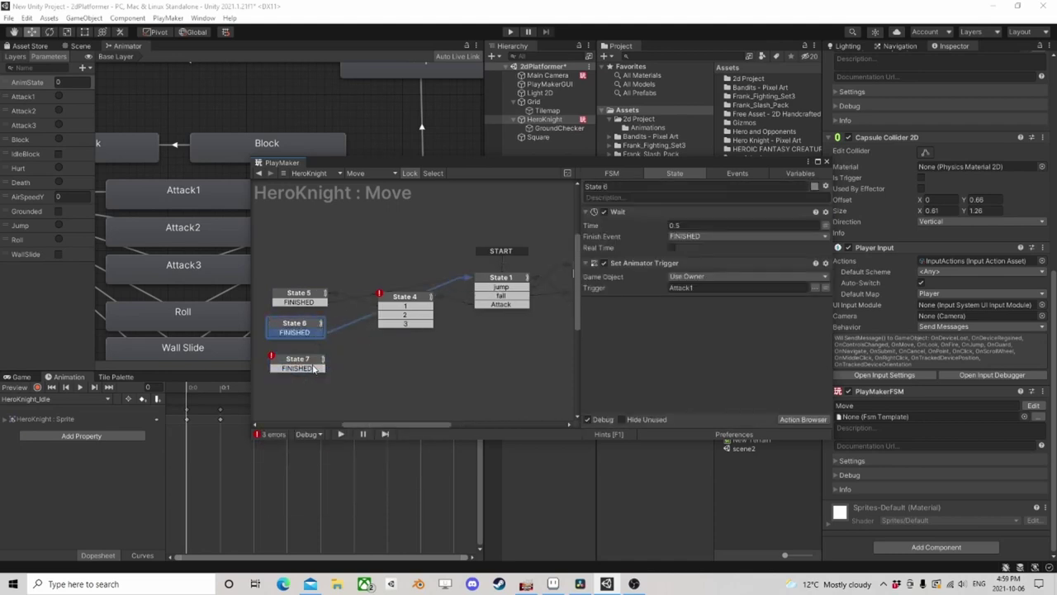
pyautogui.moveTo(297, 368); pyautogui.dragTo(405, 318)
pyautogui.moveTo(294, 327); pyautogui.dragTo(299, 321)
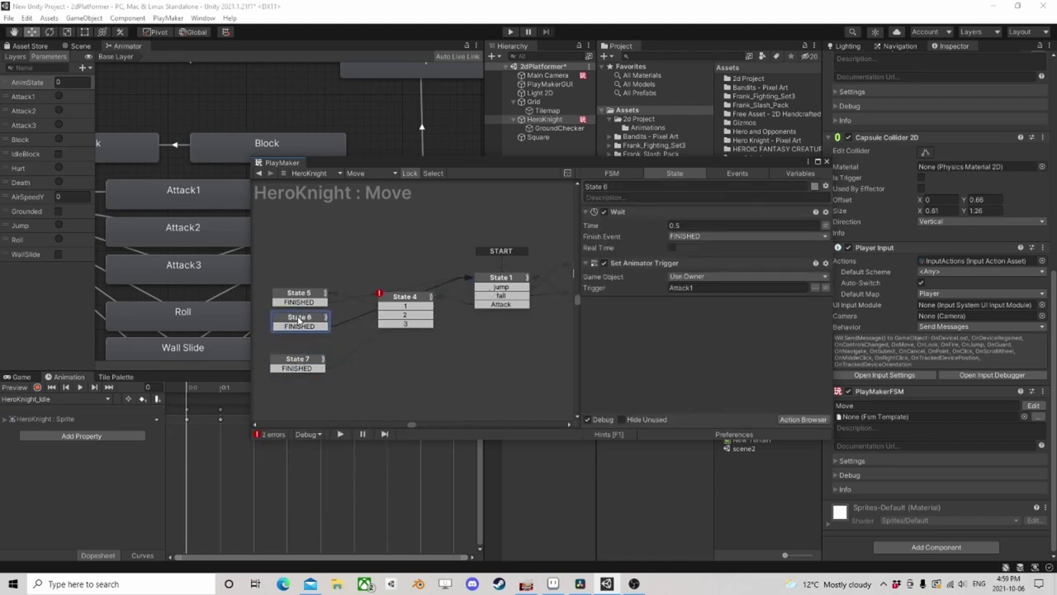
pyautogui.moveTo(297, 360); pyautogui.dragTo(298, 341)
pyautogui.click(406, 323)
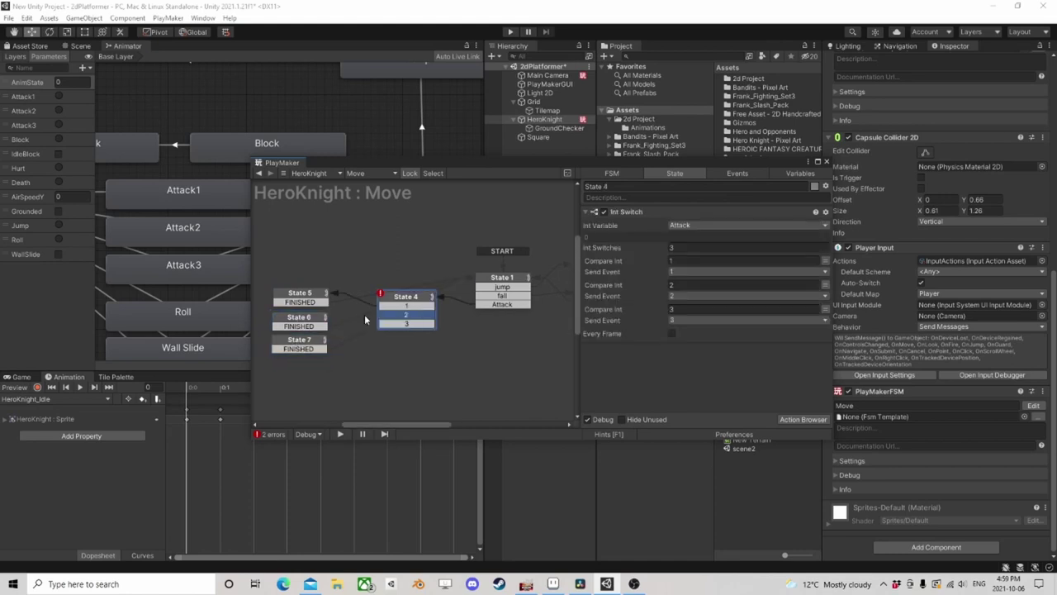
pyautogui.click(377, 330)
pyautogui.click(314, 348)
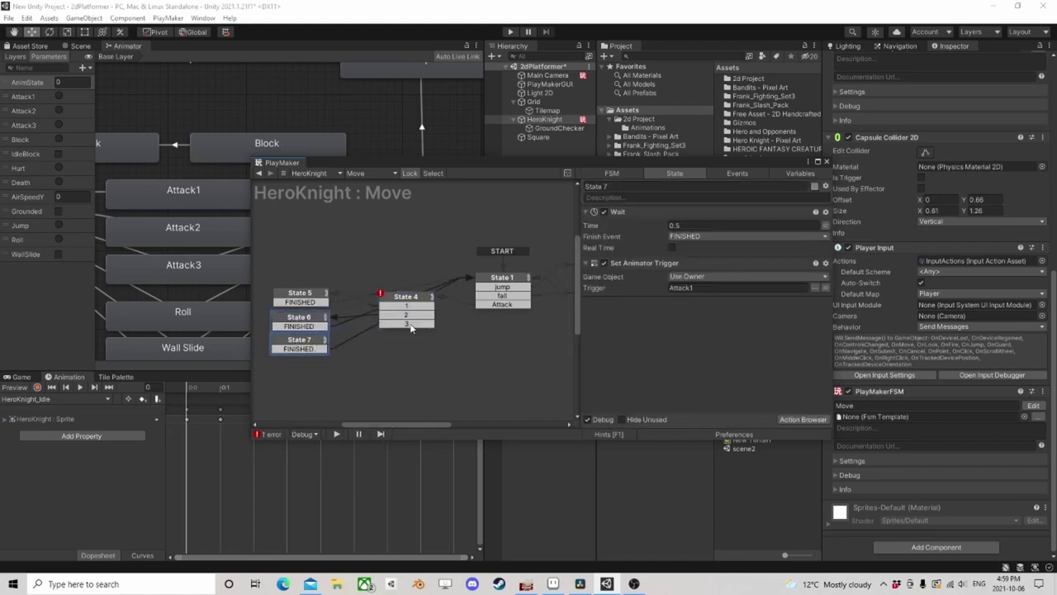
pyautogui.click(411, 329)
# Set the Set Animator Trigger action to Attack2 in State 6 and to Attack3 in State 7
pyautogui.click(306, 324)
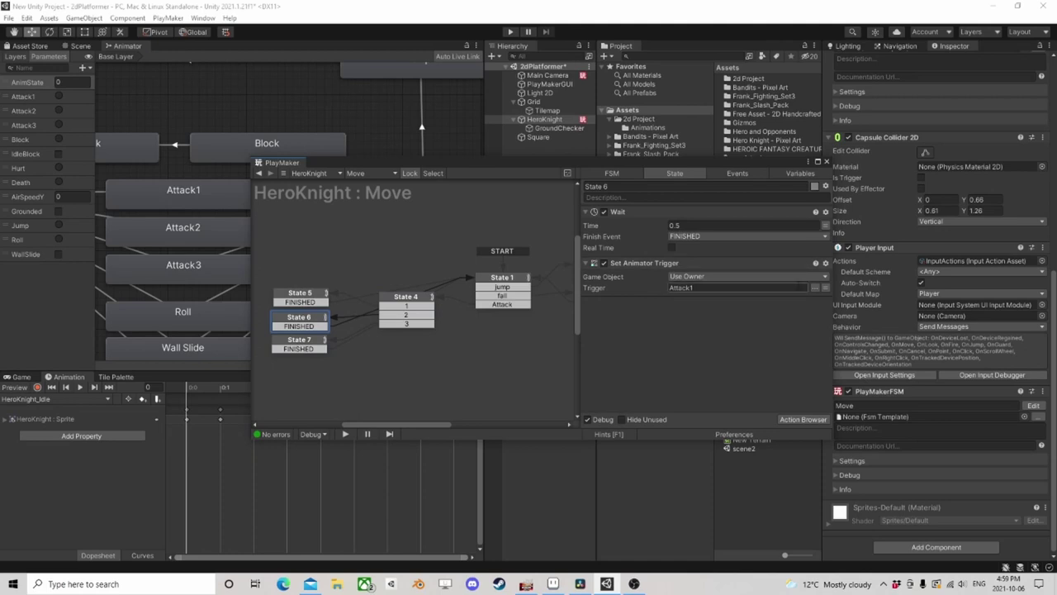
pyautogui.click(816, 287)
pyautogui.click(841, 316)
pyautogui.click(309, 345)
pyautogui.click(816, 288)
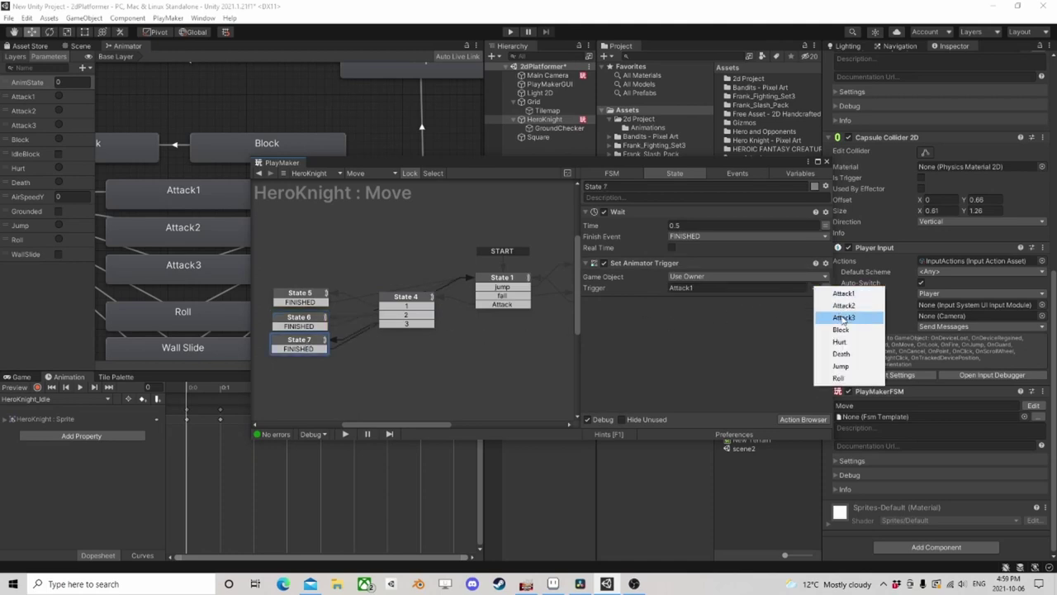
pyautogui.click(843, 325)
# Set the default value of the Move FSM's Attack variable to 1 and return to State 4
pyautogui.click(403, 294)
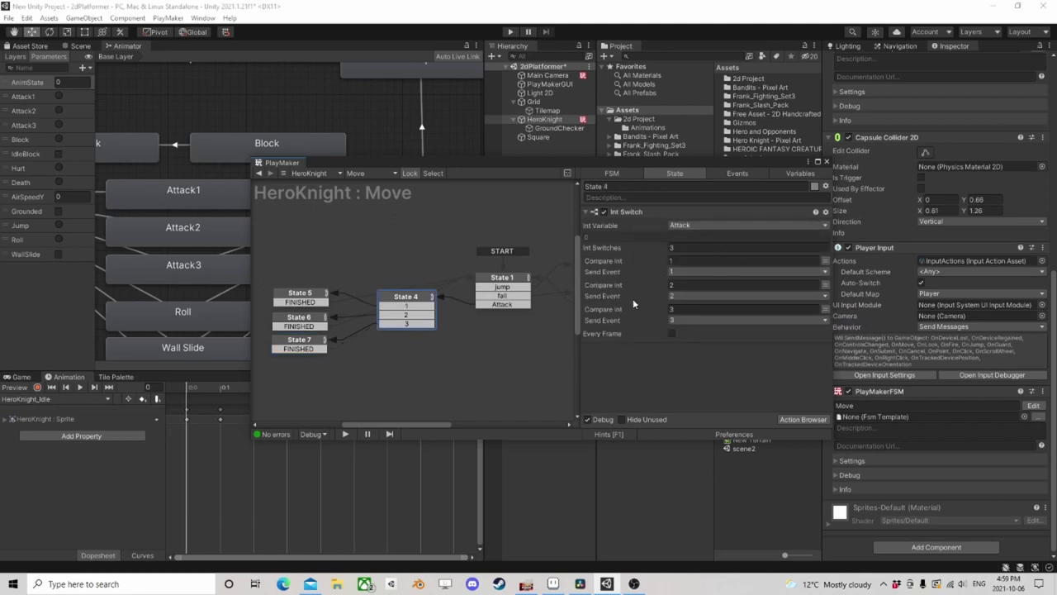
pyautogui.click(780, 178)
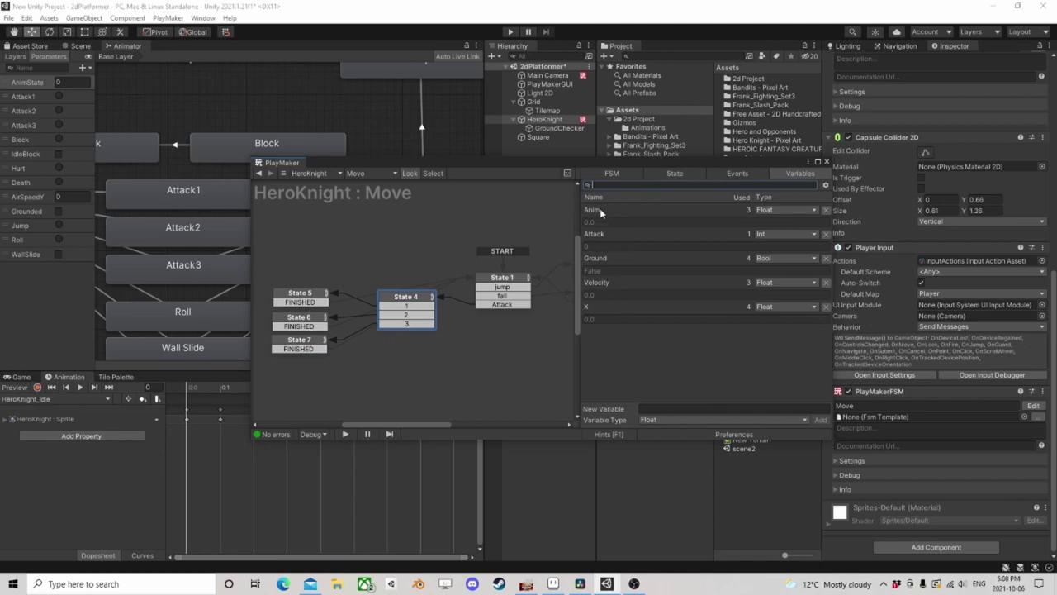
pyautogui.click(606, 234)
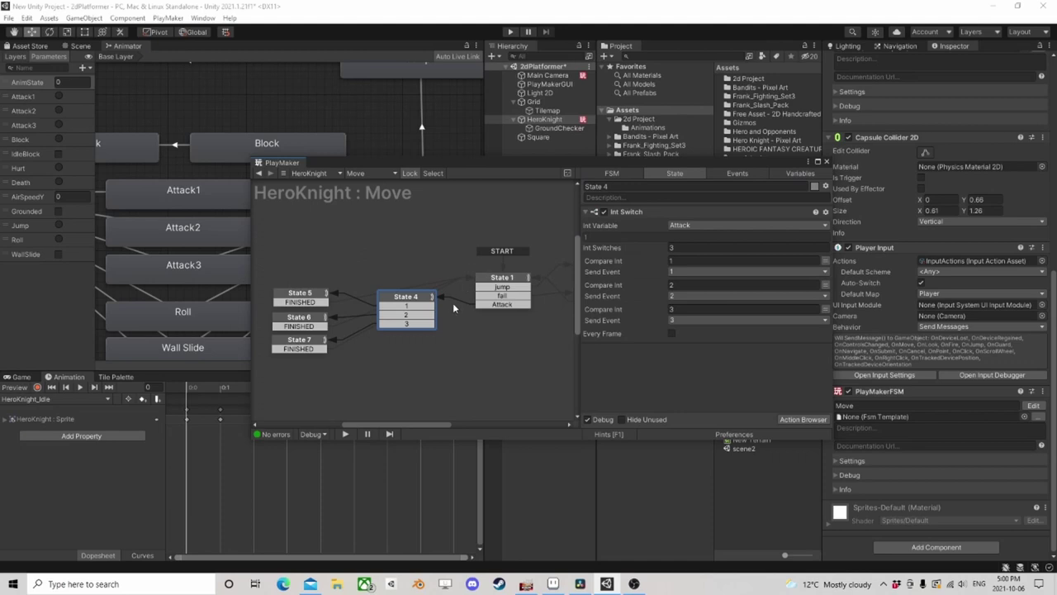
pyautogui.moveTo(405, 302); pyautogui.dragTo(409, 303)
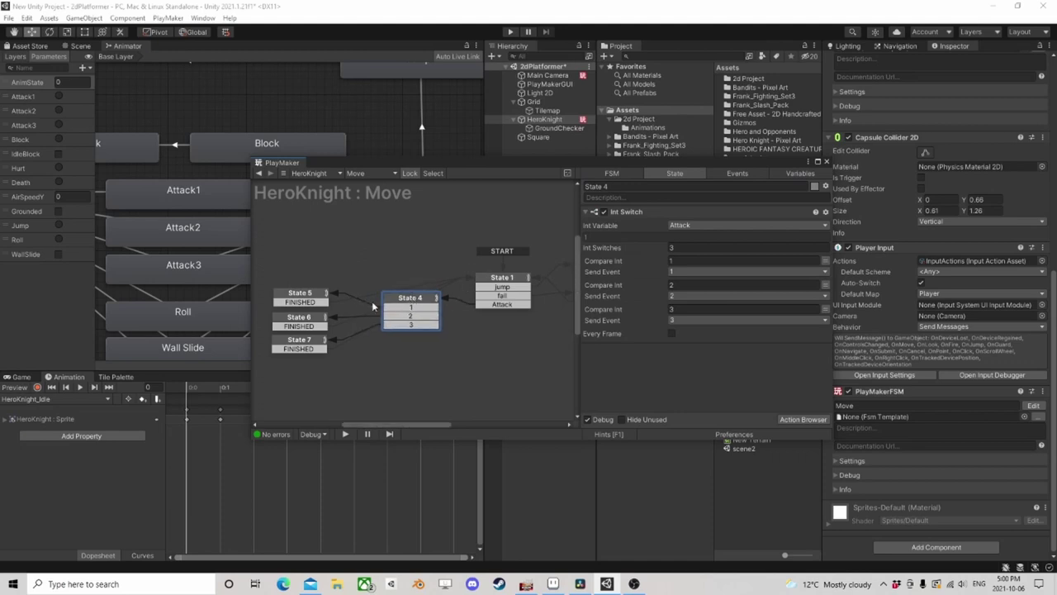
# Add an Int Add action to State 5 that adds 1 to the Attack variable
pyautogui.click(309, 294)
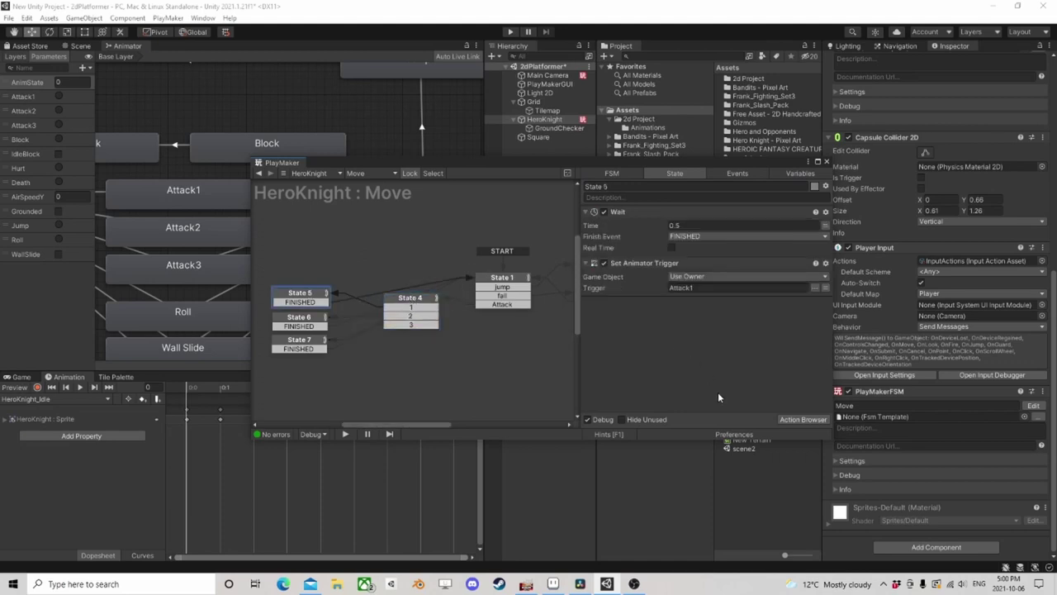
pyautogui.click(798, 419)
pyautogui.write('int')
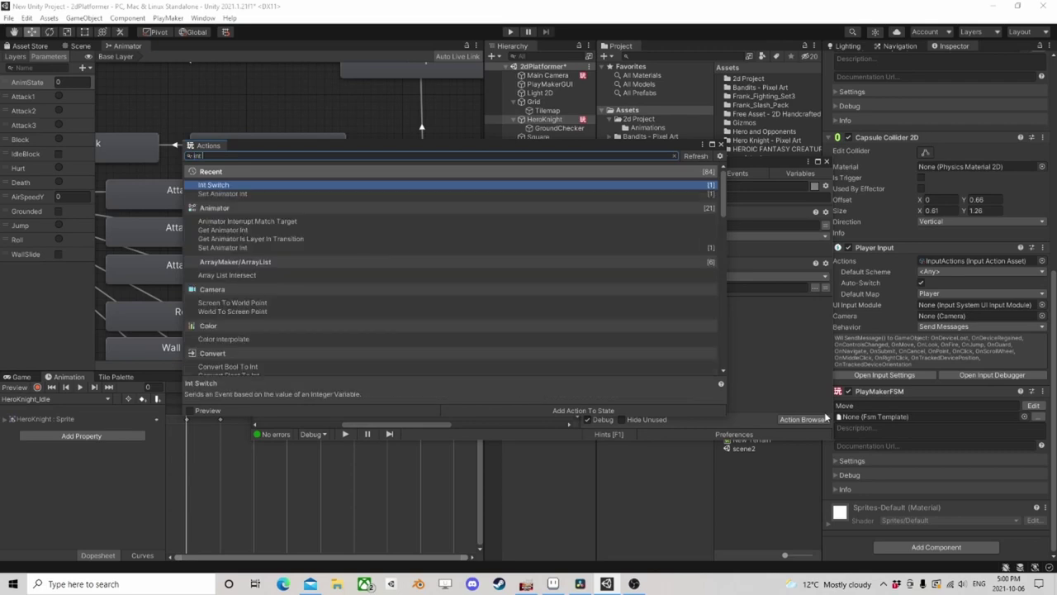
pyautogui.write(' add')
pyautogui.press('Return')
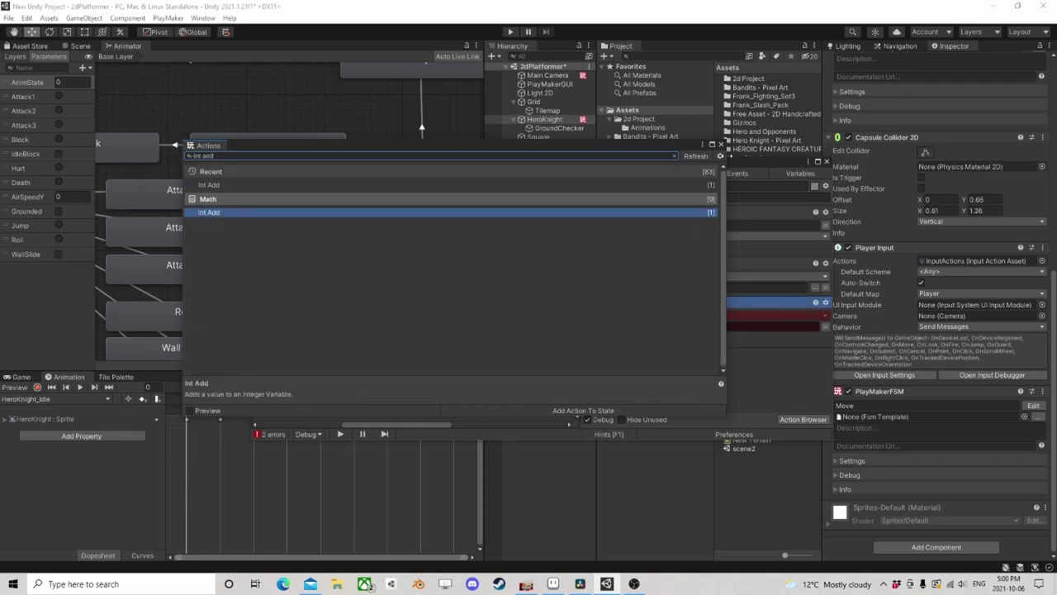
pyautogui.click(719, 144)
pyautogui.click(704, 313)
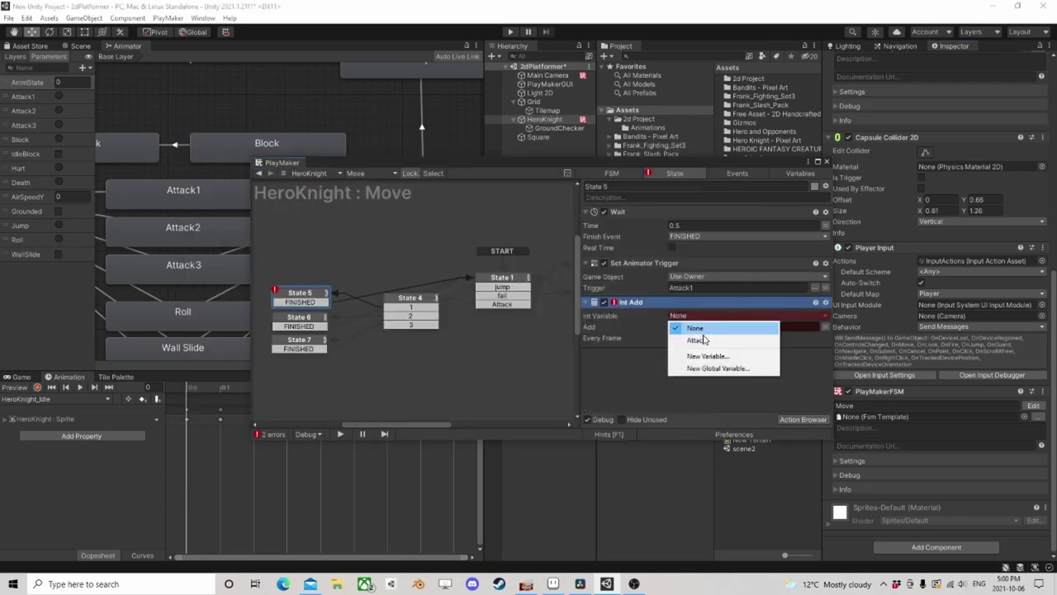
pyautogui.click(698, 339)
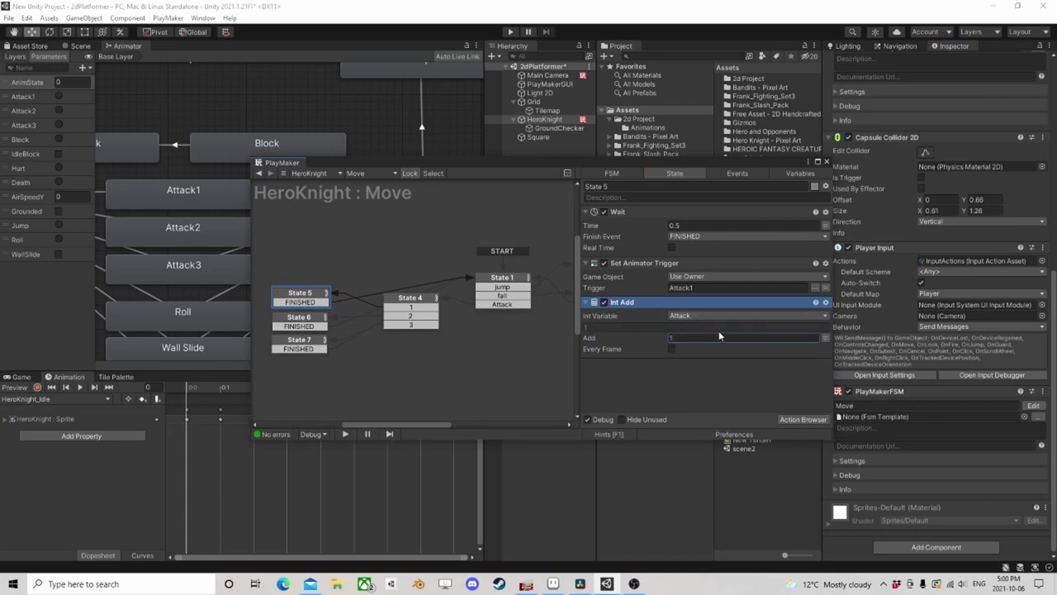
# Copy the Int Add action from State 5 and paste it into State 6
pyautogui.rightClick(637, 303)
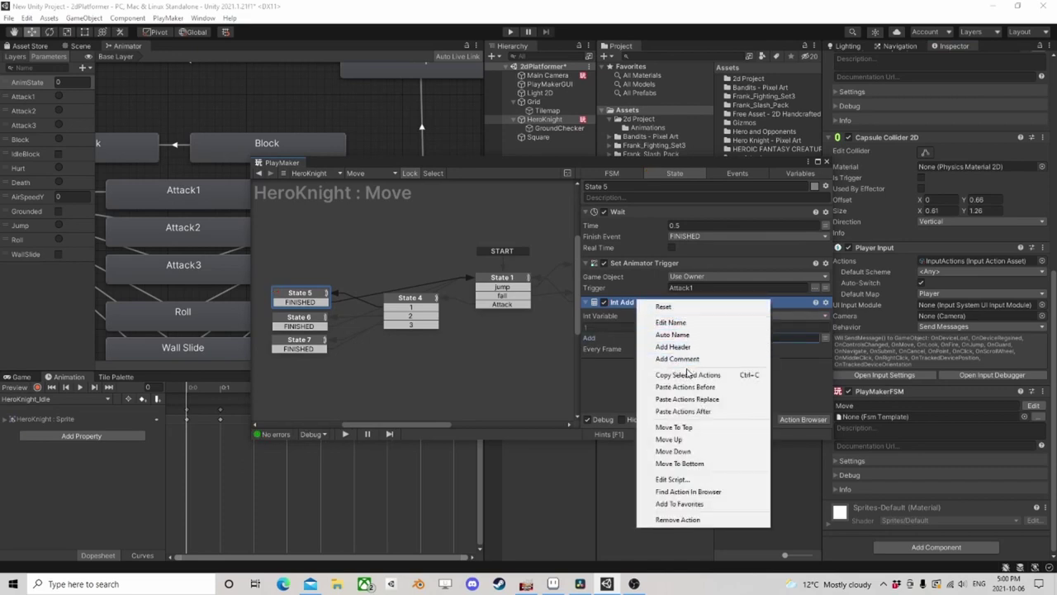
pyautogui.click(688, 374)
pyautogui.click(300, 319)
pyautogui.rightClick(632, 327)
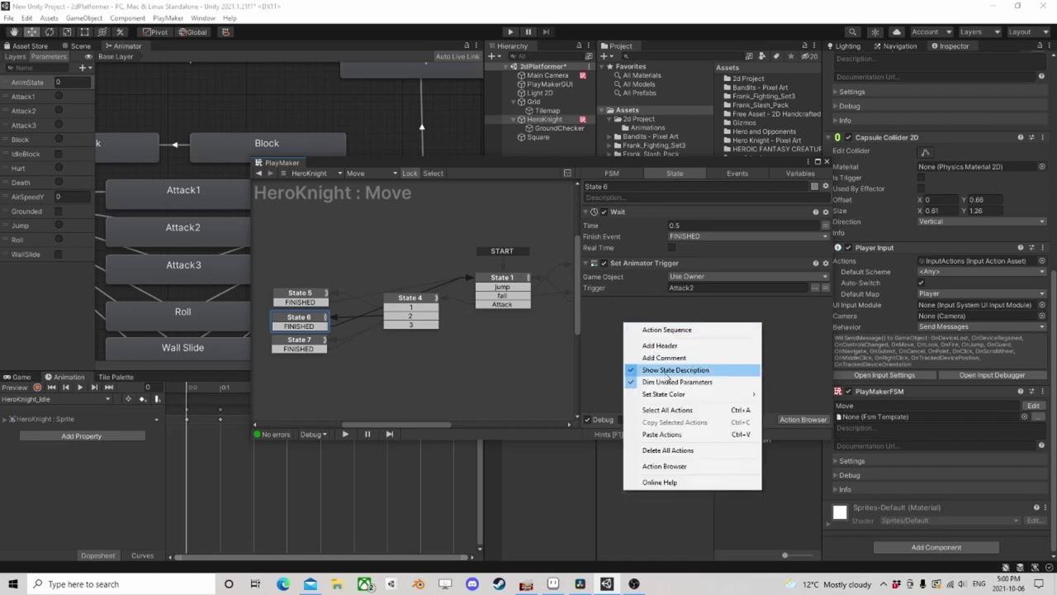
pyautogui.click(665, 434)
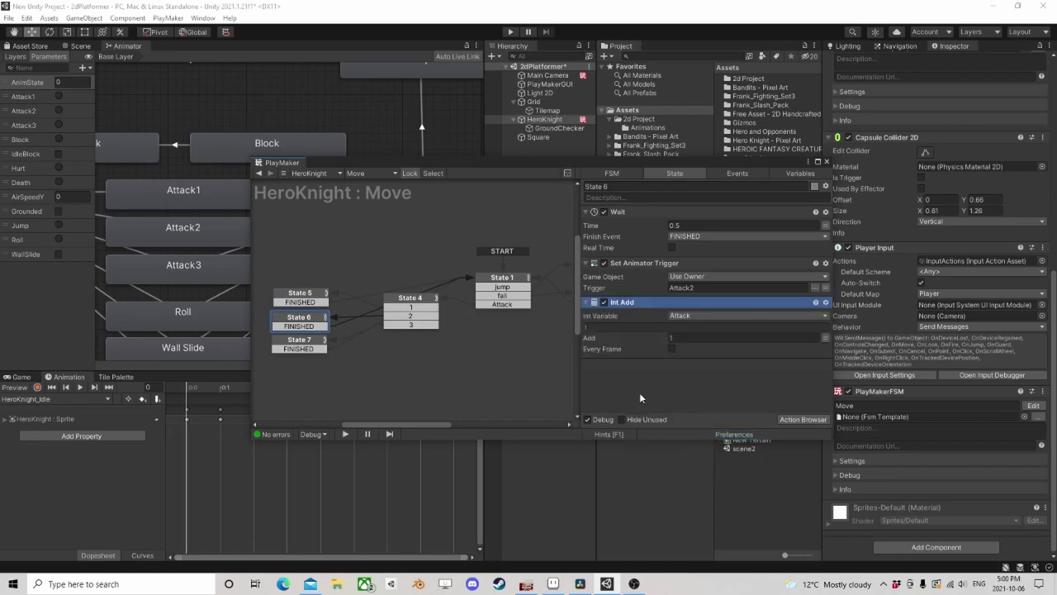
# Add a Set Int Value action to State 7 that sets the Attack variable to 1
pyautogui.click(307, 346)
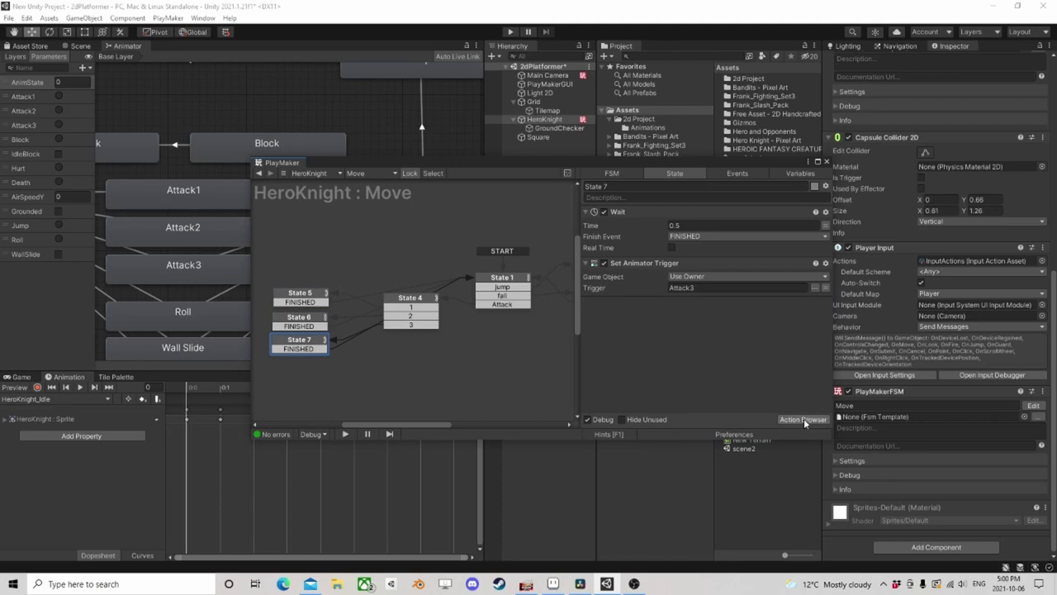
pyautogui.click(804, 418)
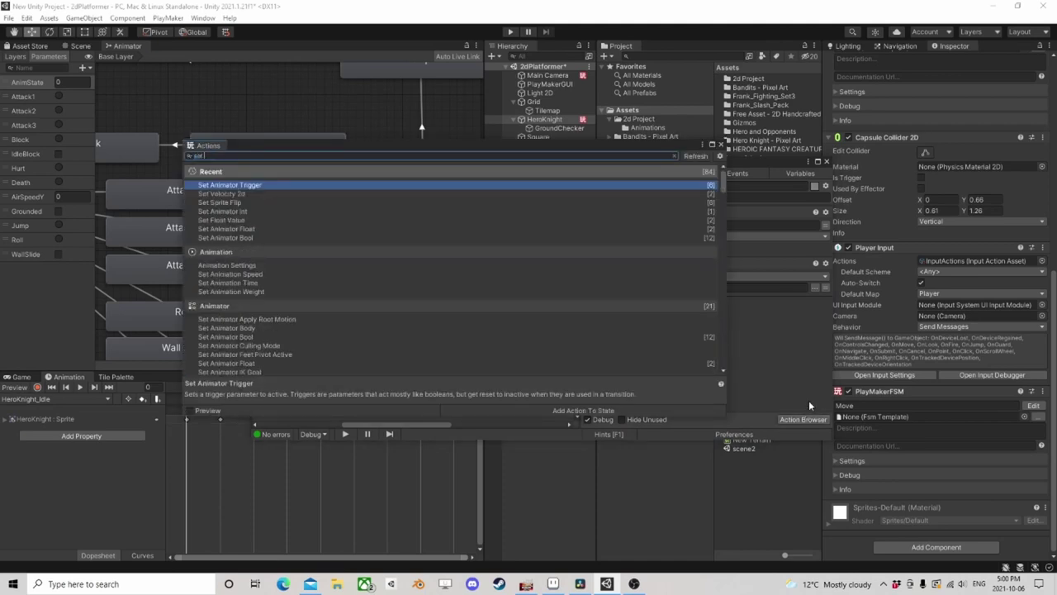
pyautogui.write('int val')
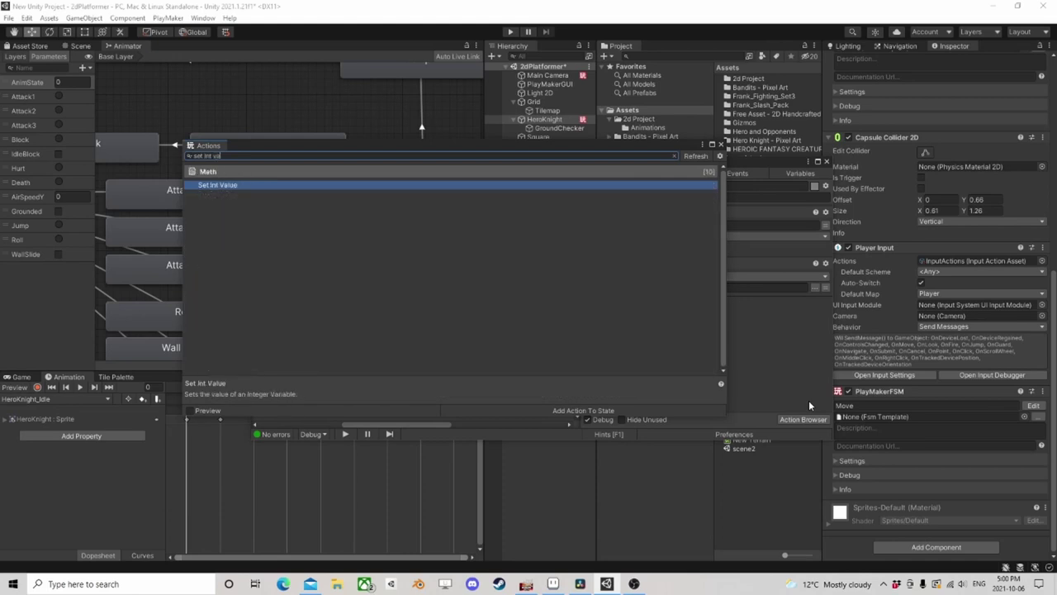
pyautogui.press('Return')
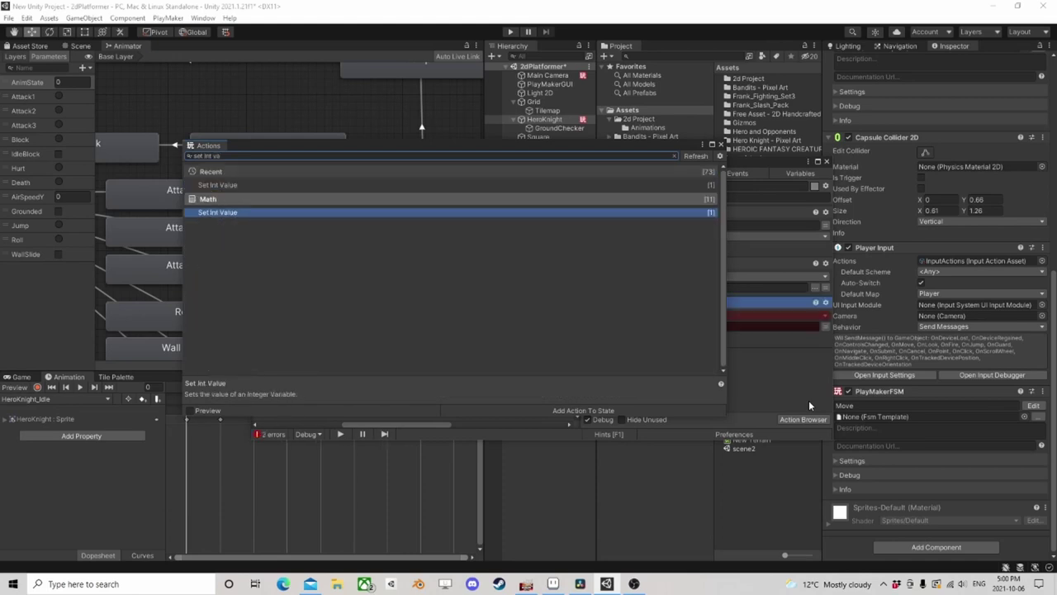
pyautogui.click(721, 145)
pyautogui.click(722, 315)
pyautogui.click(715, 340)
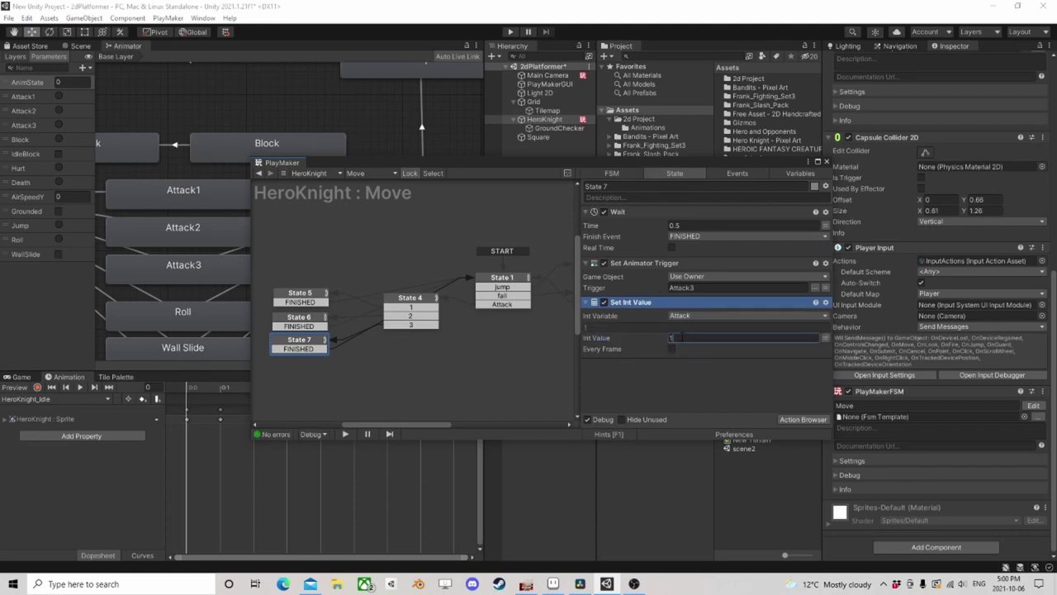
# Review the actions of States 5, 6 and 7 and the Fire button event settings in State 1
pyautogui.click(313, 299)
pyautogui.click(299, 318)
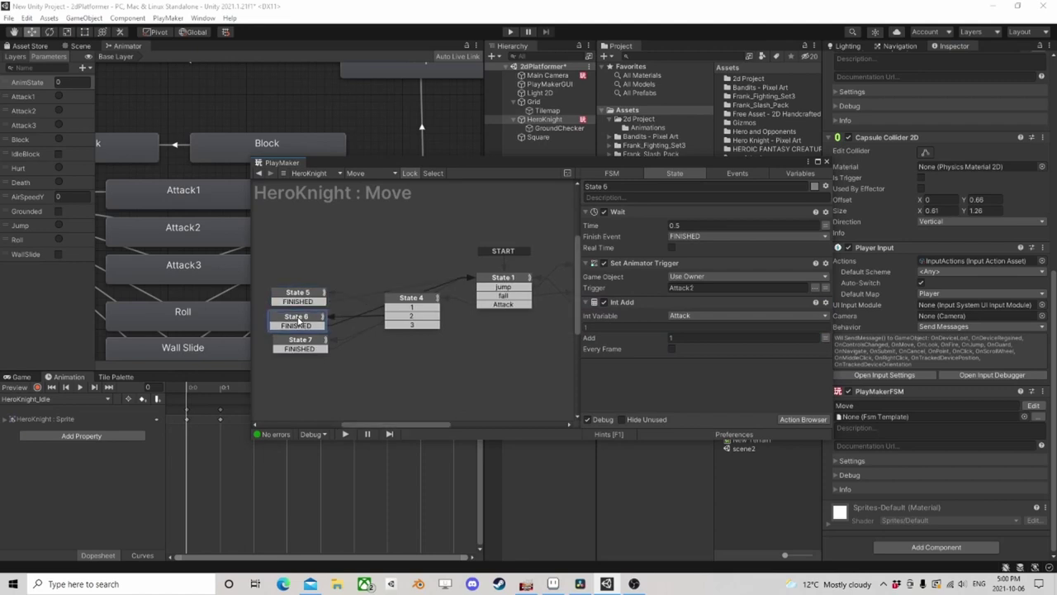
pyautogui.click(302, 342)
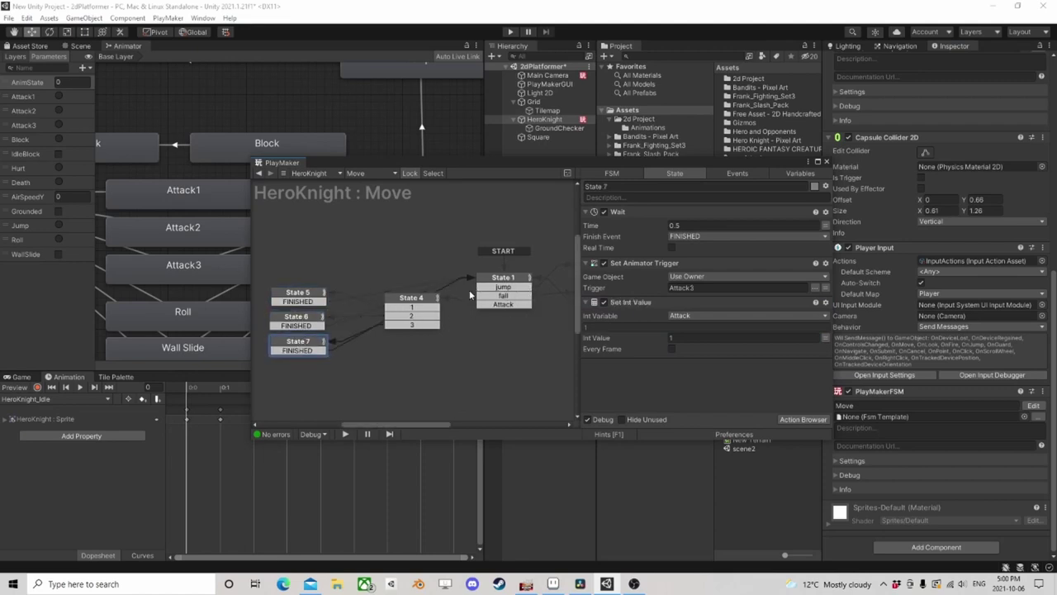
pyautogui.click(513, 278)
pyautogui.scroll(-6, 748, 346)
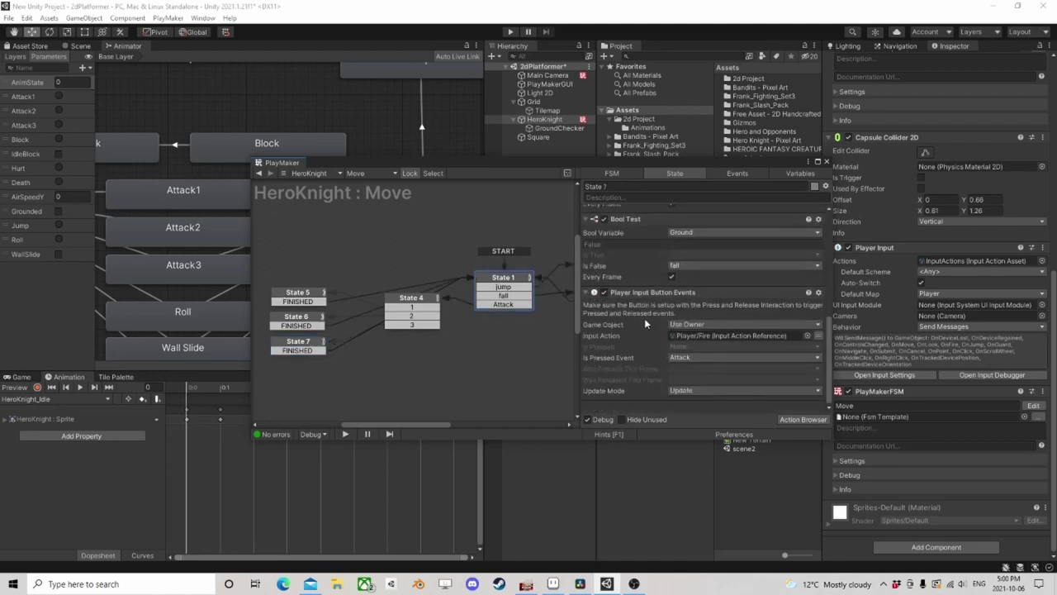
# Add another PlayMakerFSM component to HeroKnight and open the new FSM for editing
pyautogui.click(947, 543)
pyautogui.click(914, 439)
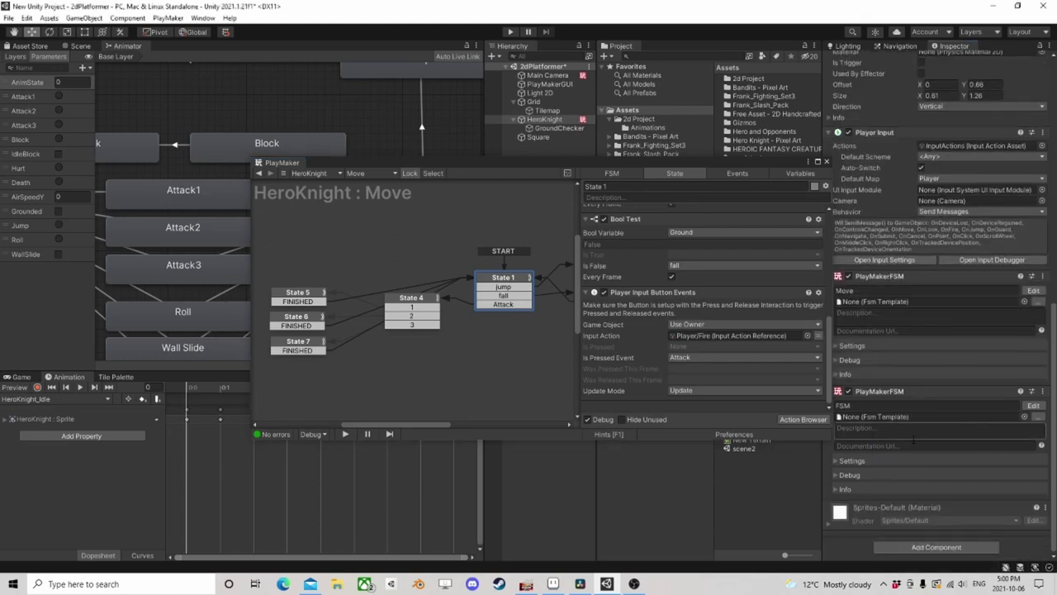
pyautogui.click(866, 407)
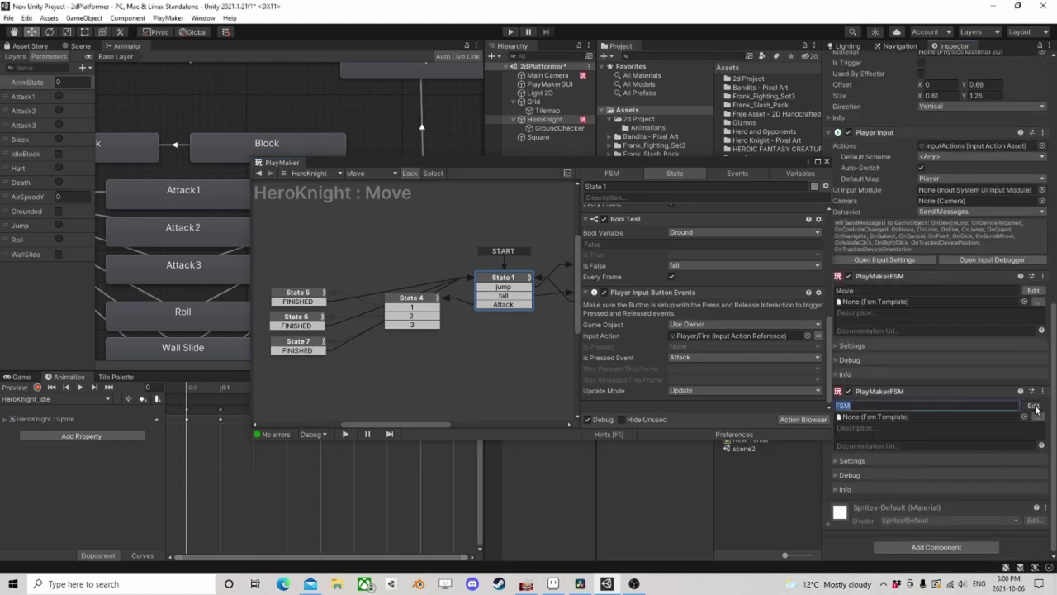
pyautogui.click(1033, 406)
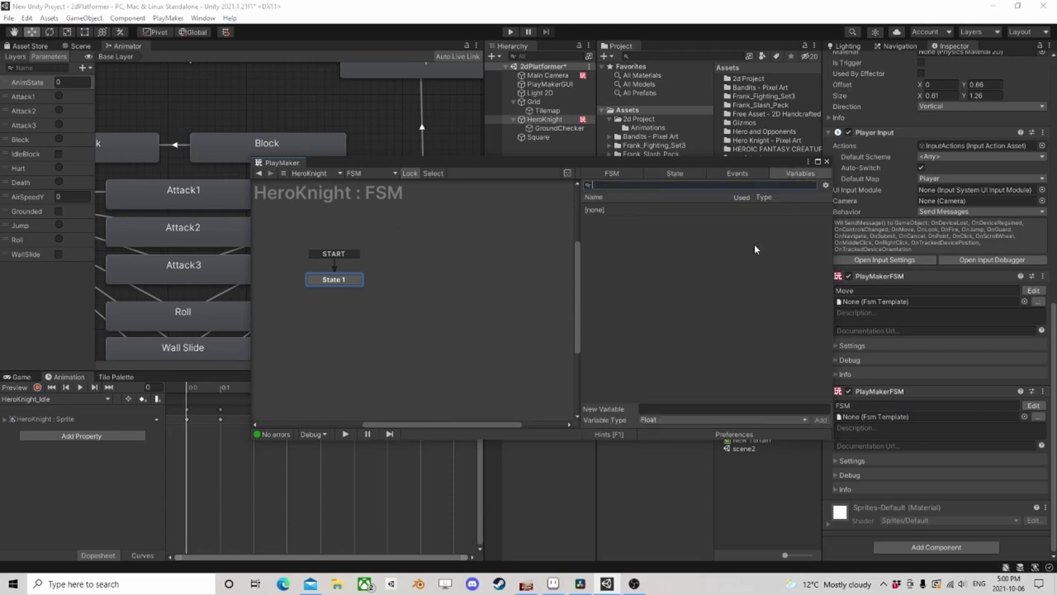
# Create an Int variable named Attack in the new FSM and enable both Input and Output for it
pyautogui.click(661, 419)
pyautogui.click(669, 225)
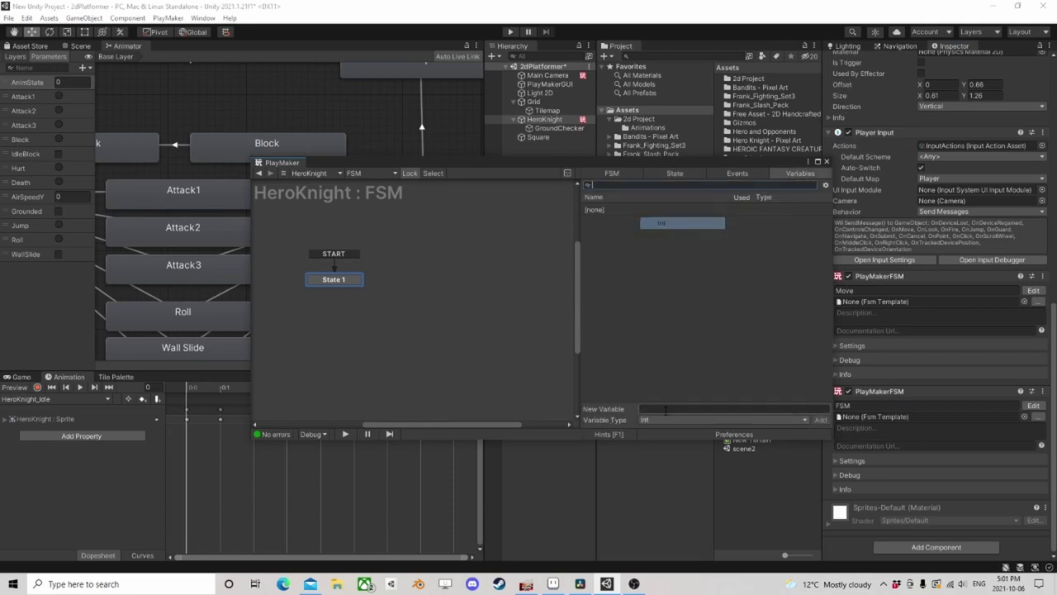
pyautogui.click(665, 409)
pyautogui.write('Ai')
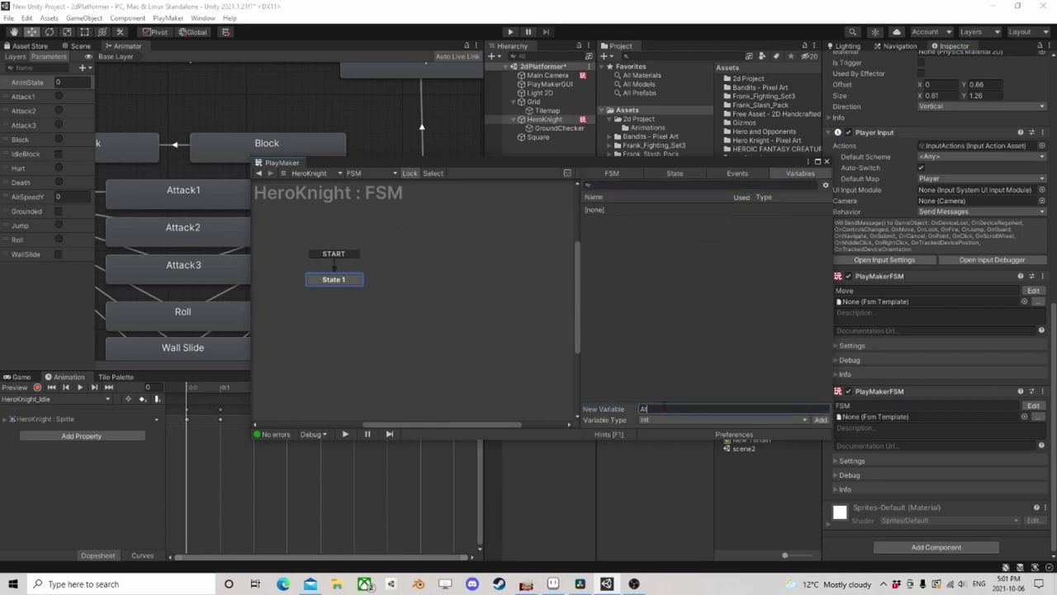
pyautogui.write('tack')
pyautogui.press('Return')
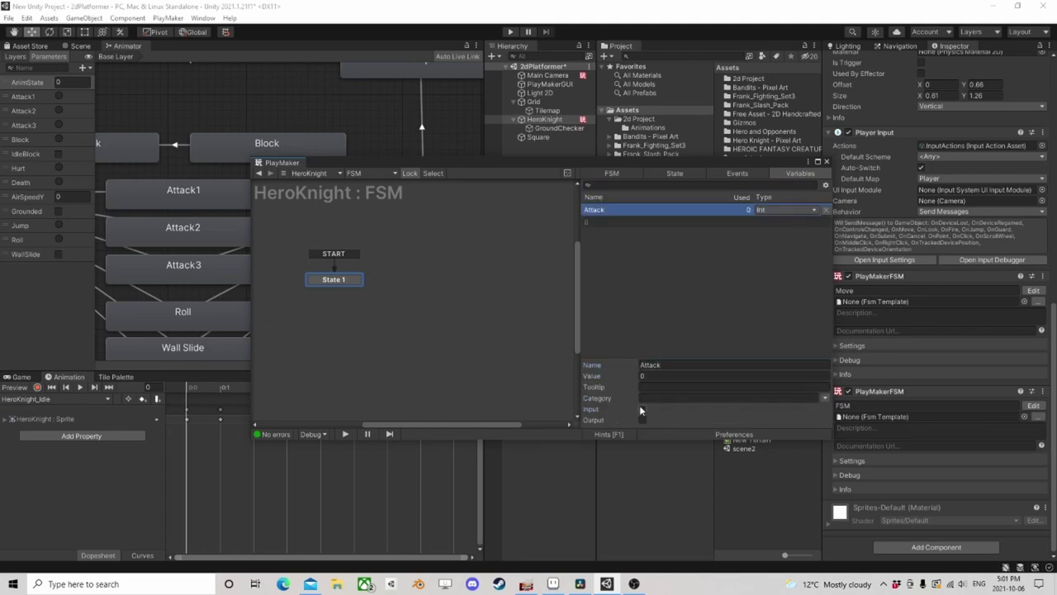
pyautogui.click(641, 408)
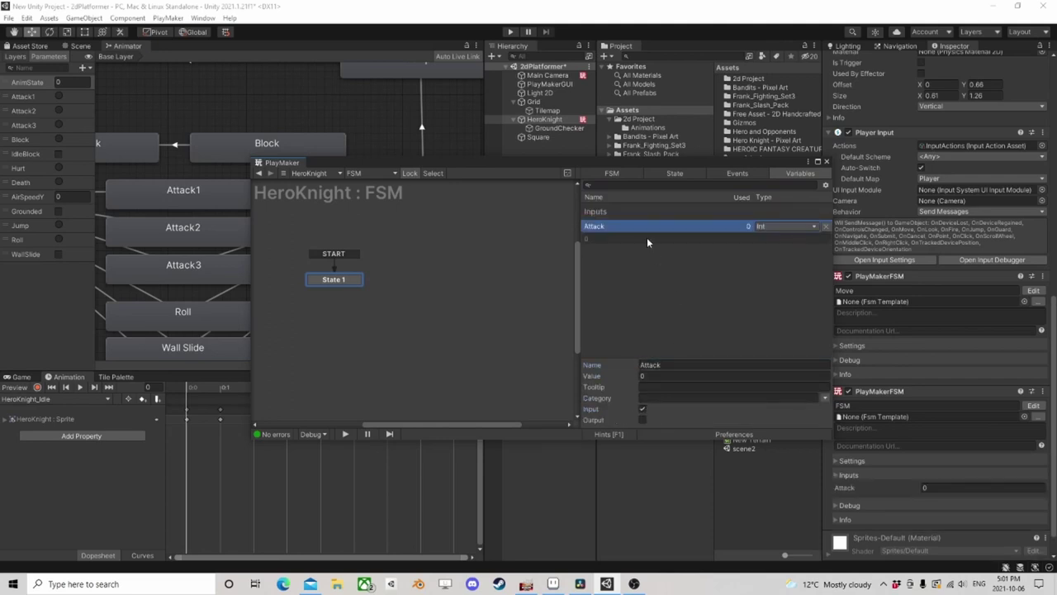
pyautogui.click(643, 420)
# Add an Int Compare action to State 1 that compares the Attack variable with 1
pyautogui.click(675, 175)
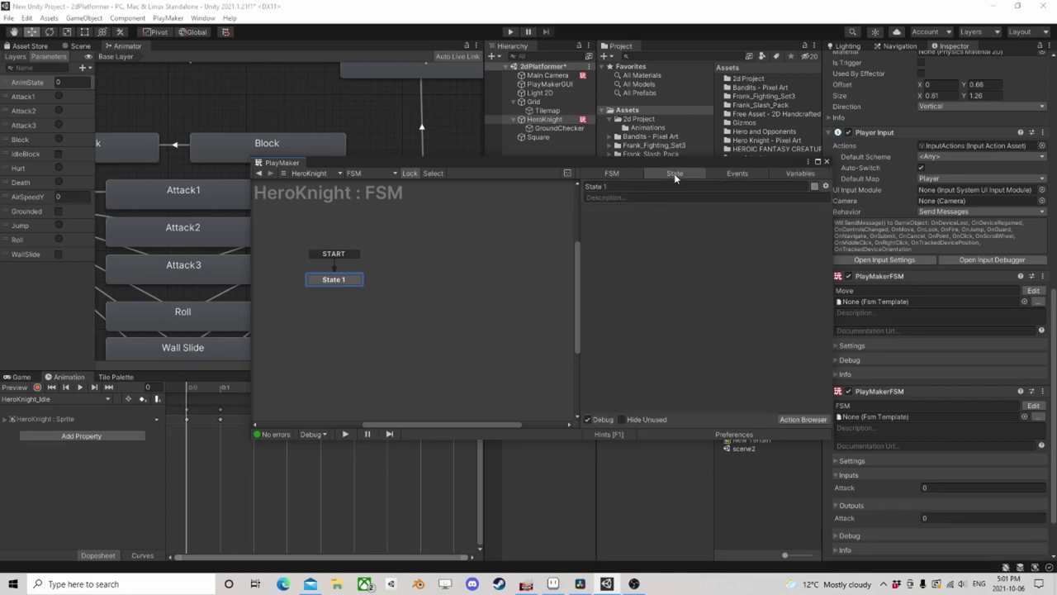
pyautogui.click(805, 420)
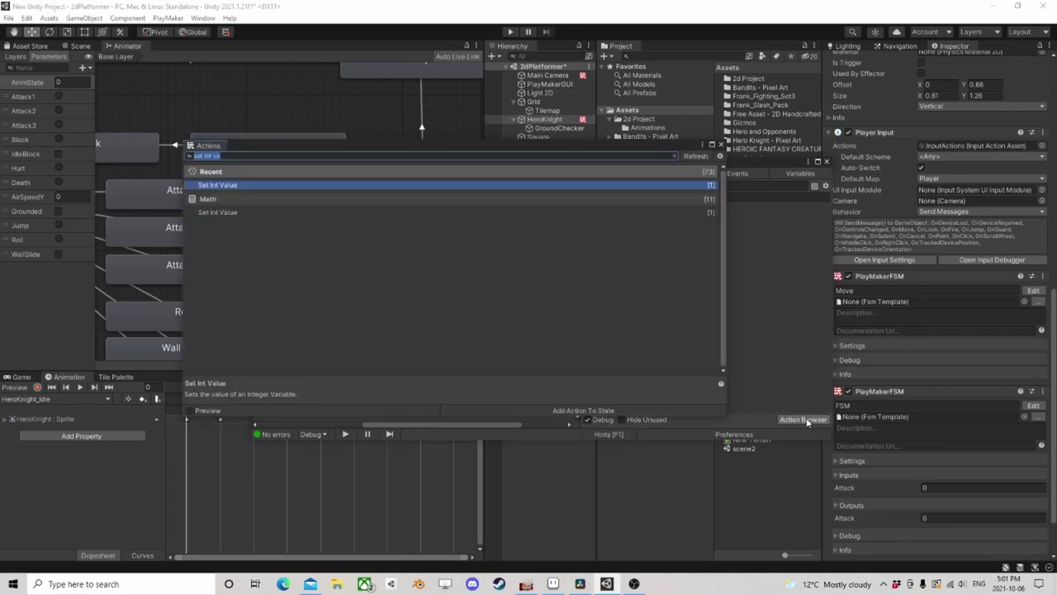
pyautogui.write('int com')
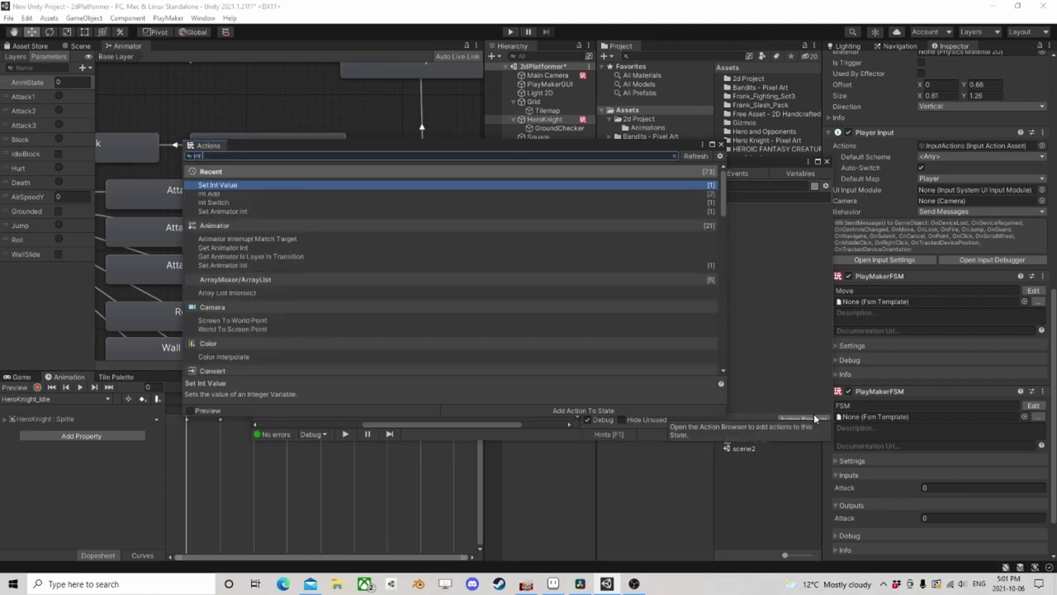
pyautogui.click(720, 147)
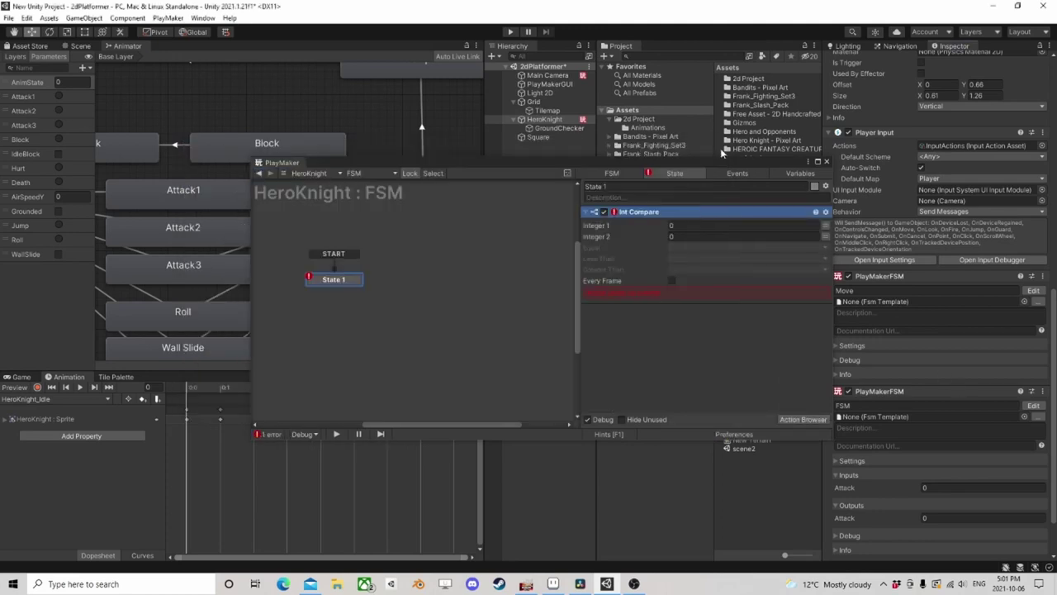
pyautogui.click(824, 226)
pyautogui.click(760, 225)
pyautogui.click(696, 249)
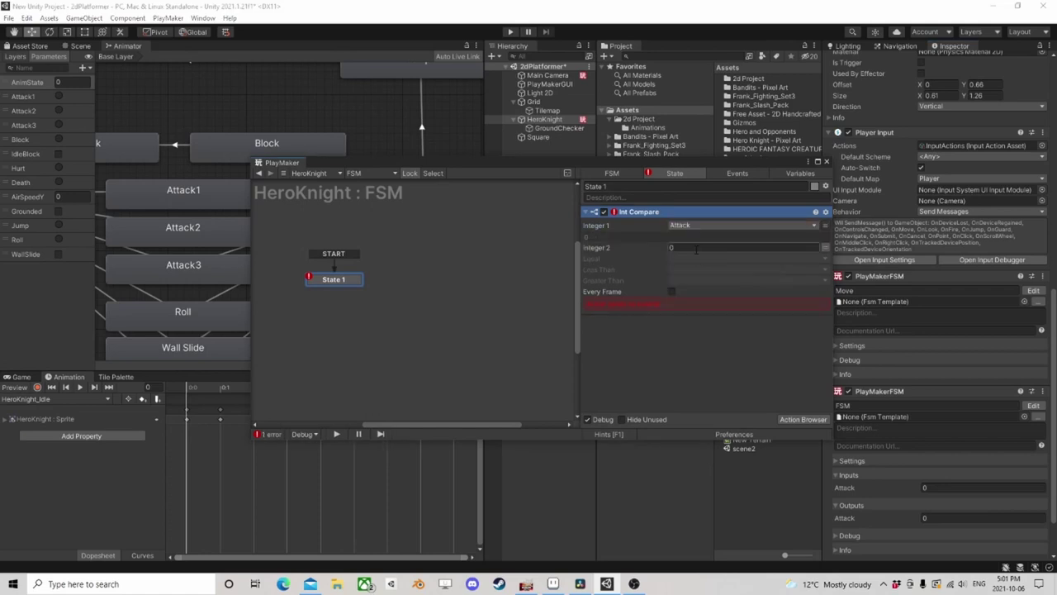
pyautogui.click(684, 248)
pyautogui.write('1')
# Send a new timer event on Greater Than, check every frame, and link that transition to a new State 2
pyautogui.click(678, 258)
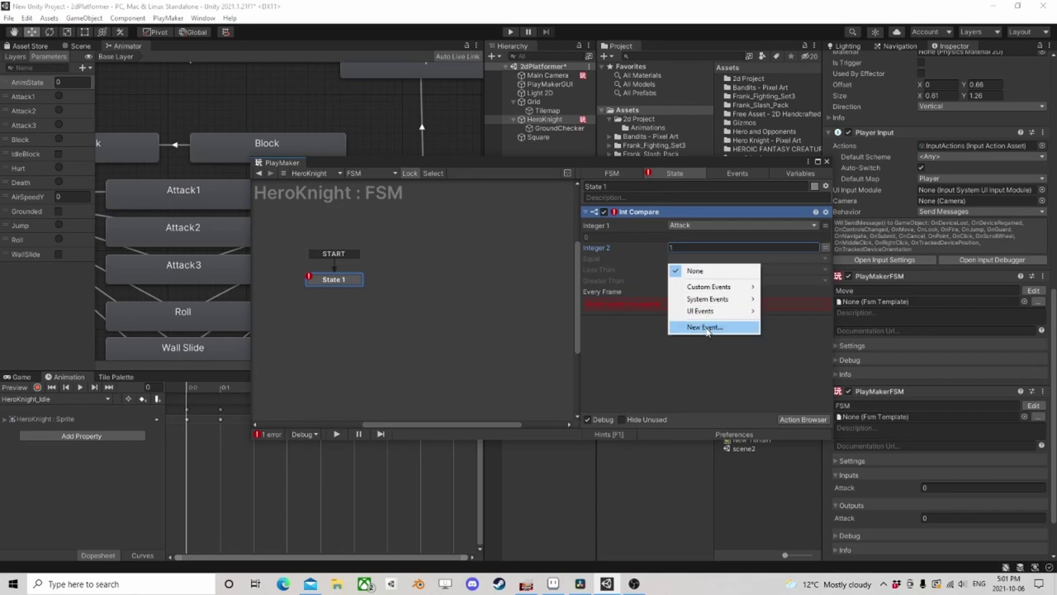
pyautogui.click(626, 335)
pyautogui.click(683, 282)
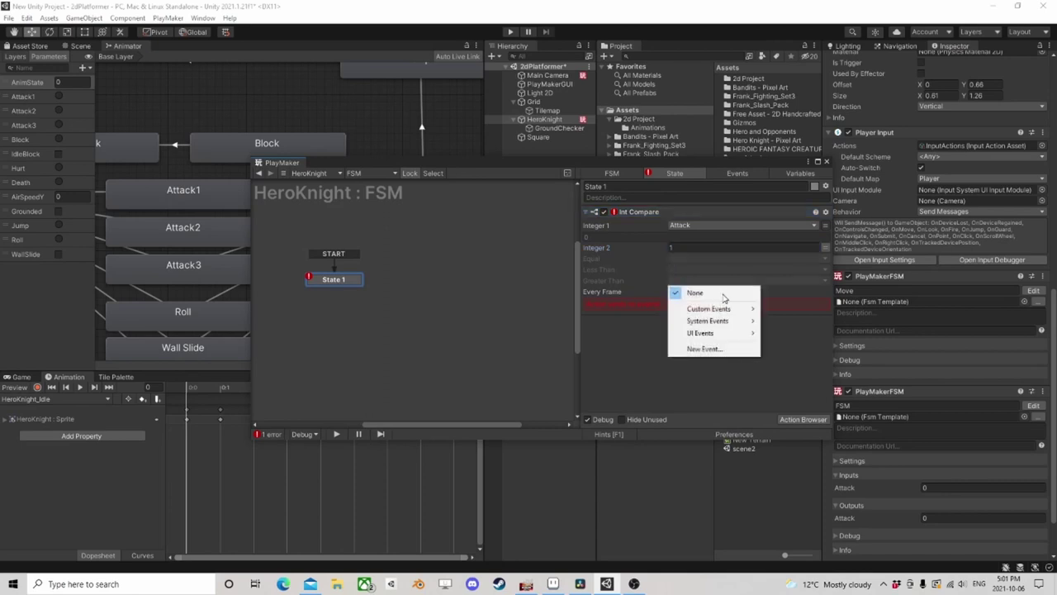
pyautogui.click(709, 347)
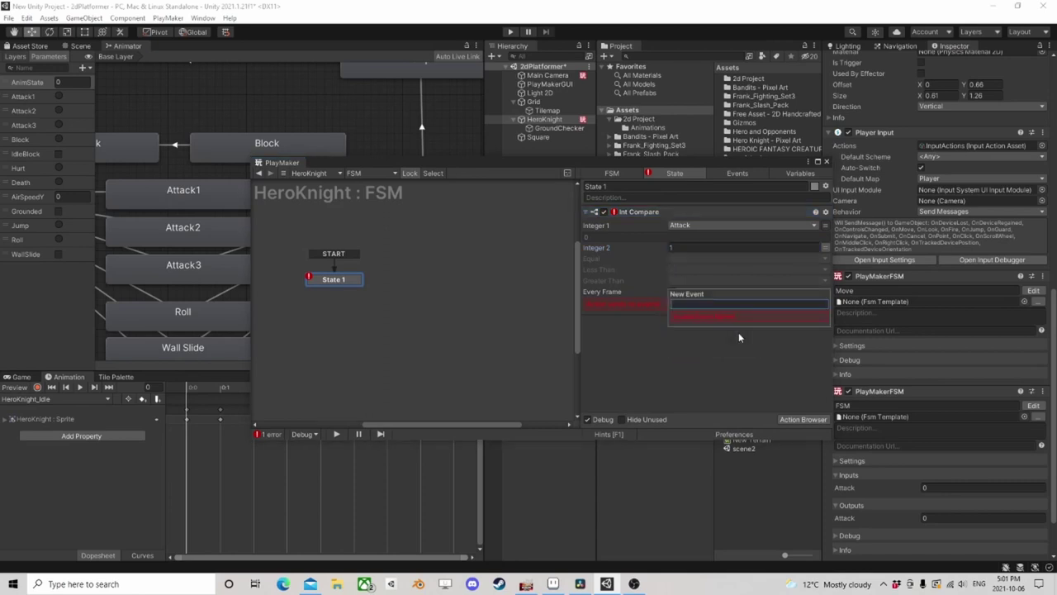
pyautogui.write('timer')
pyautogui.press('Return')
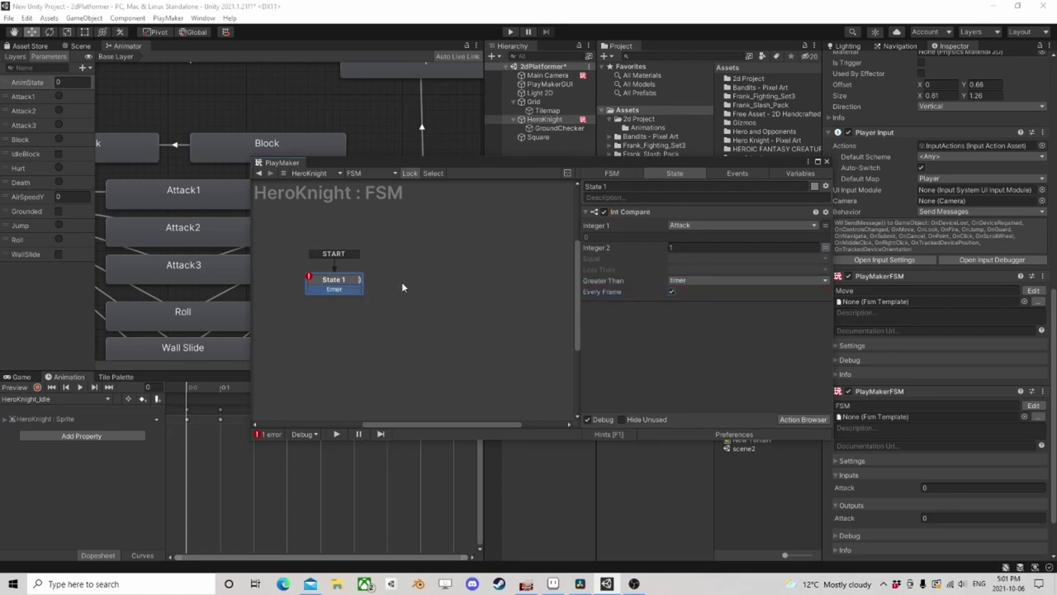
pyautogui.moveTo(347, 288); pyautogui.dragTo(393, 283)
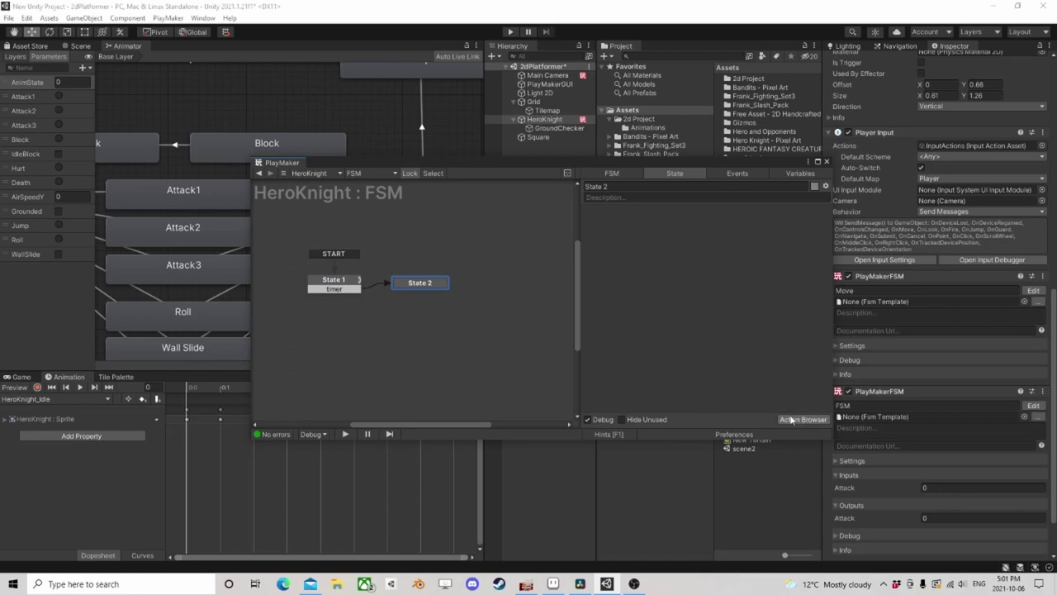
pyautogui.click(339, 281)
pyautogui.rightClick(645, 216)
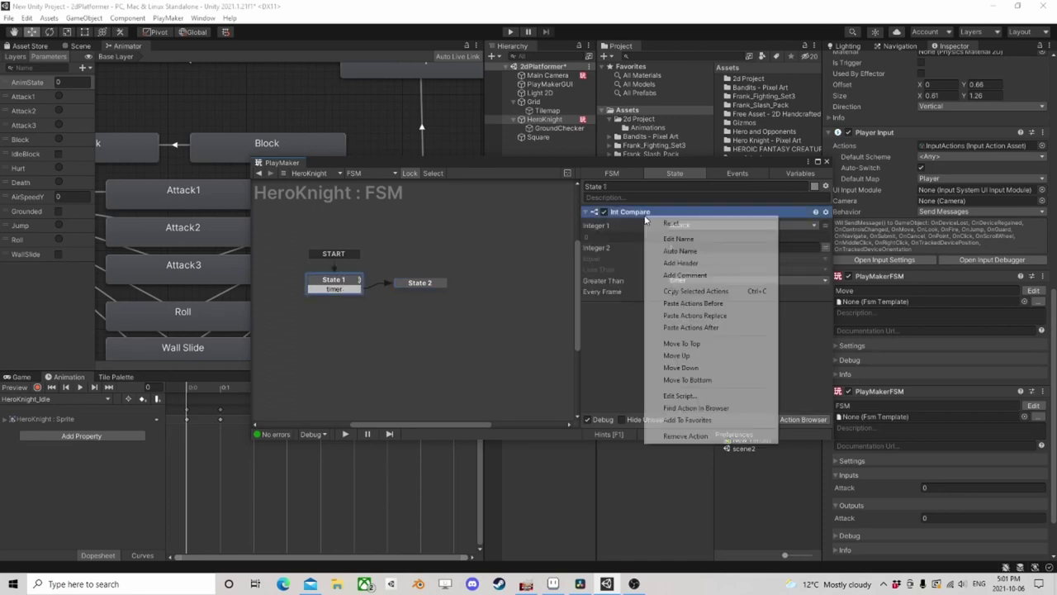
pyautogui.click(686, 288)
pyautogui.click(415, 284)
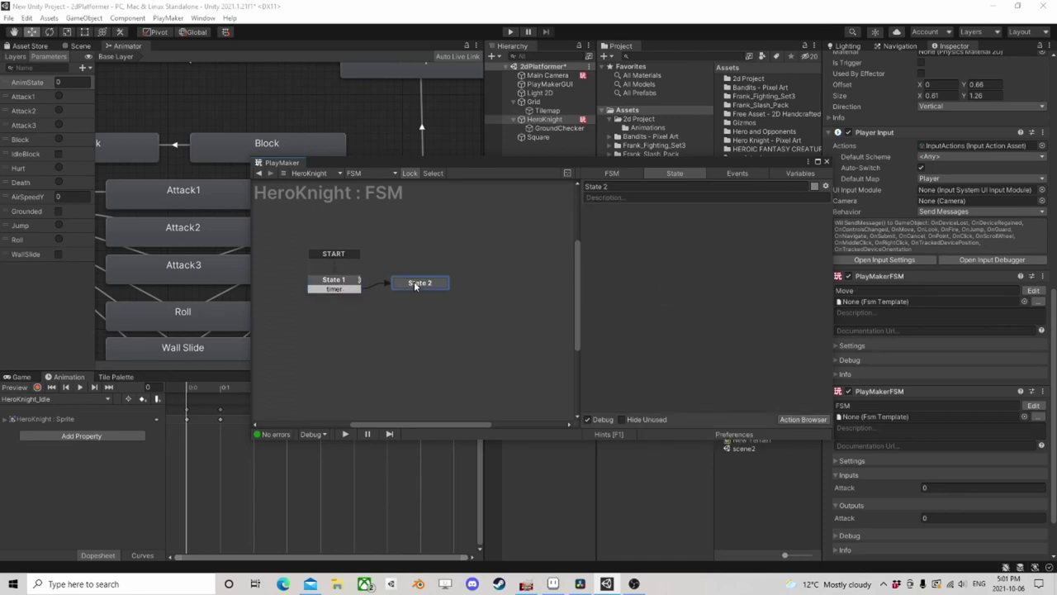
pyautogui.rightClick(622, 221)
pyautogui.click(665, 335)
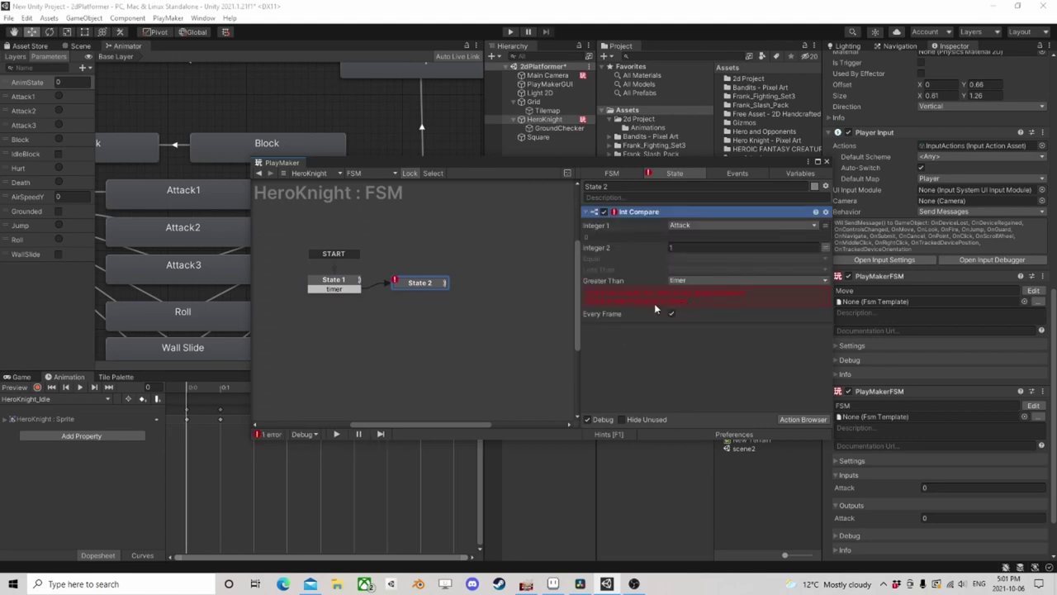
pyautogui.press('Delete')
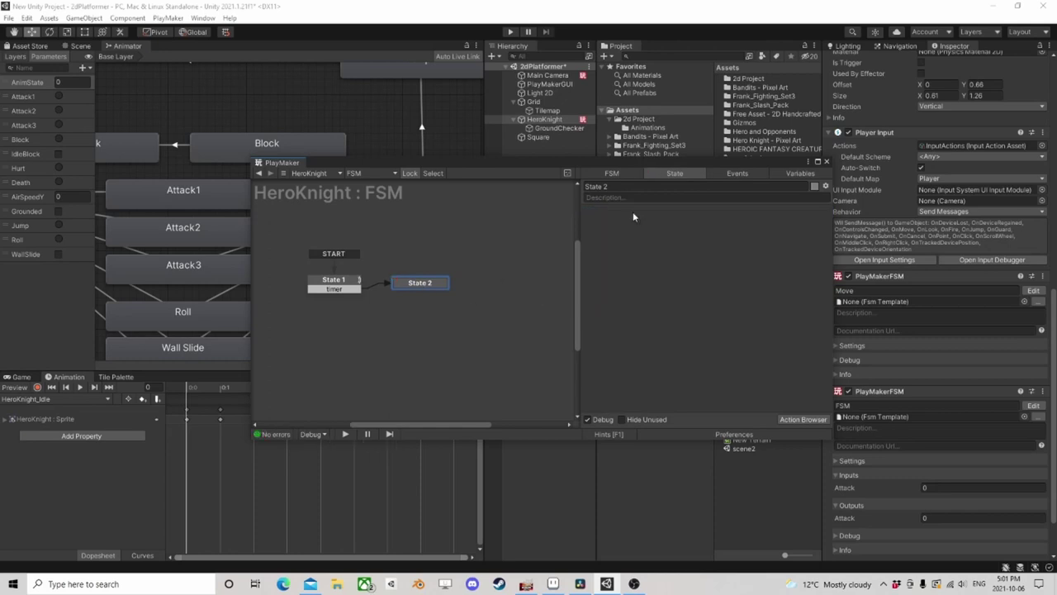
# Add a Wait action to State 2 with a time of 1
pyautogui.click(783, 419)
pyautogui.write('wa')
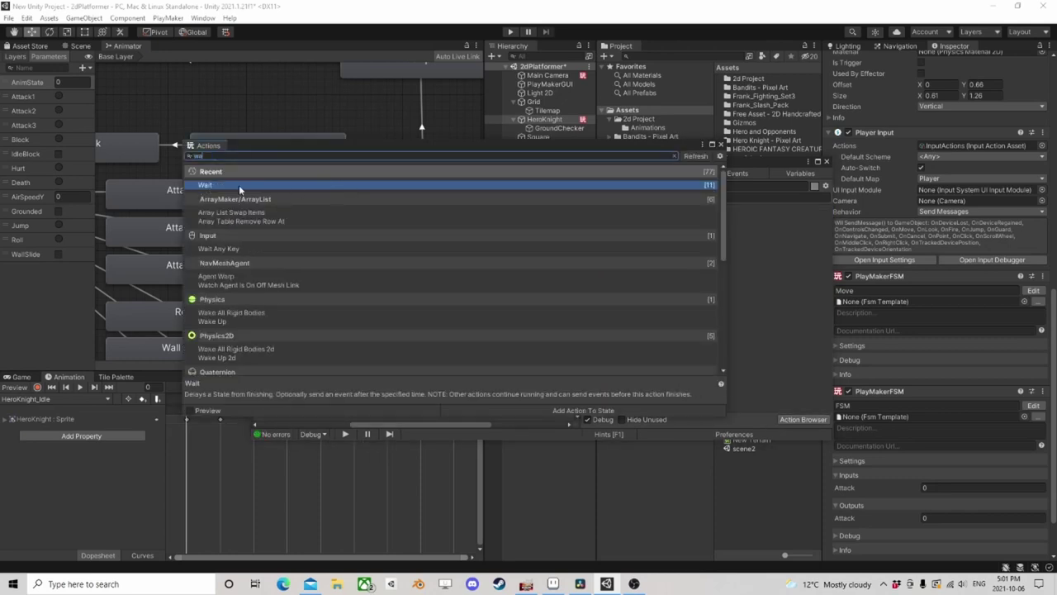
pyautogui.press('Return')
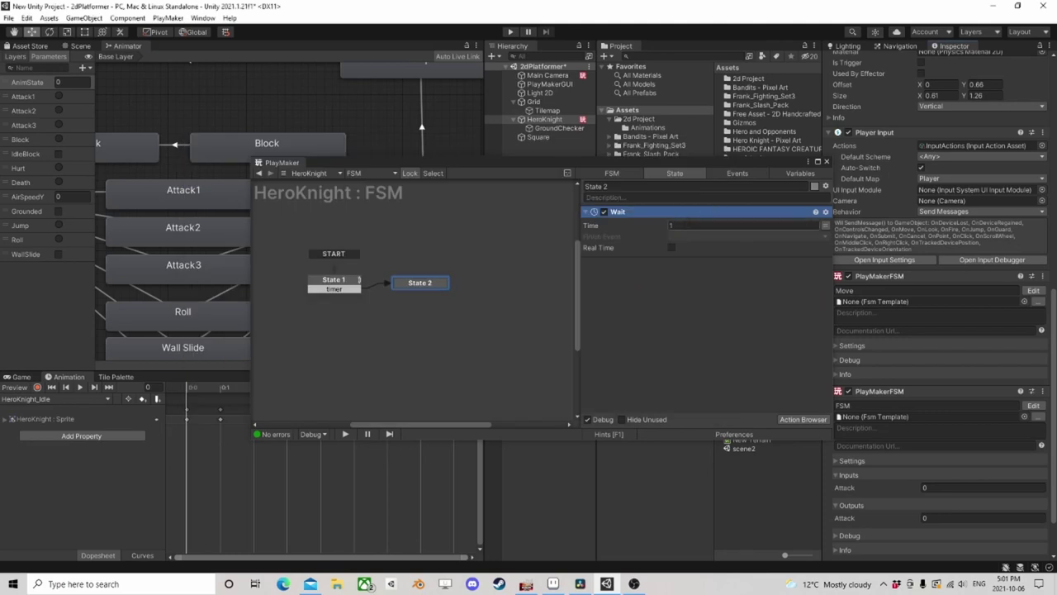
pyautogui.click(697, 223)
pyautogui.write('1')
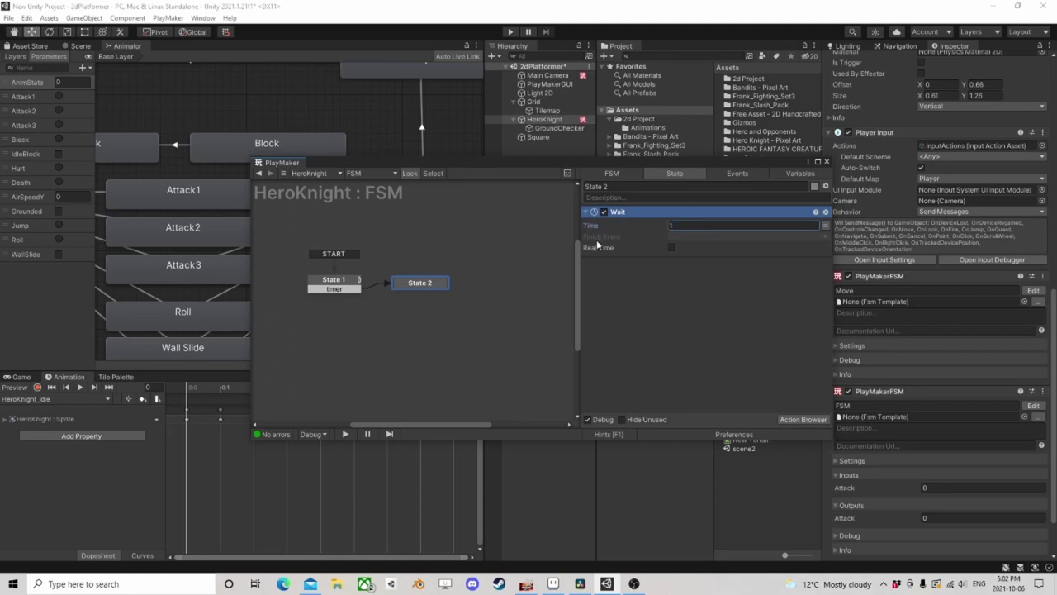
# Give State 2 a FINISHED transition to a new State 3 and use FINISHED as the Wait action's finish event
pyautogui.click(423, 288)
pyautogui.click(700, 237)
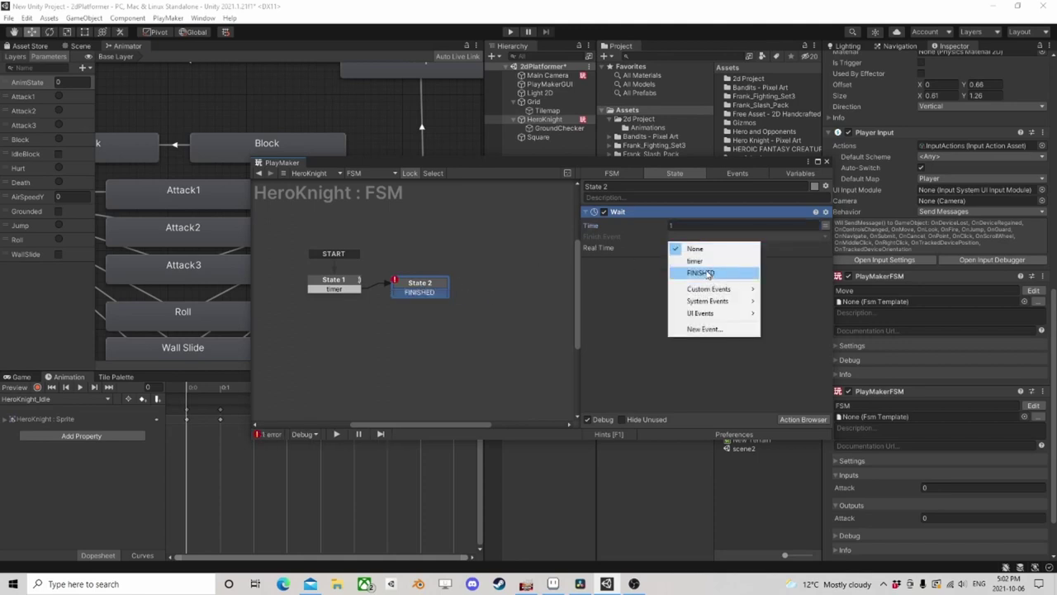
pyautogui.click(702, 273)
pyautogui.moveTo(424, 292); pyautogui.dragTo(427, 323)
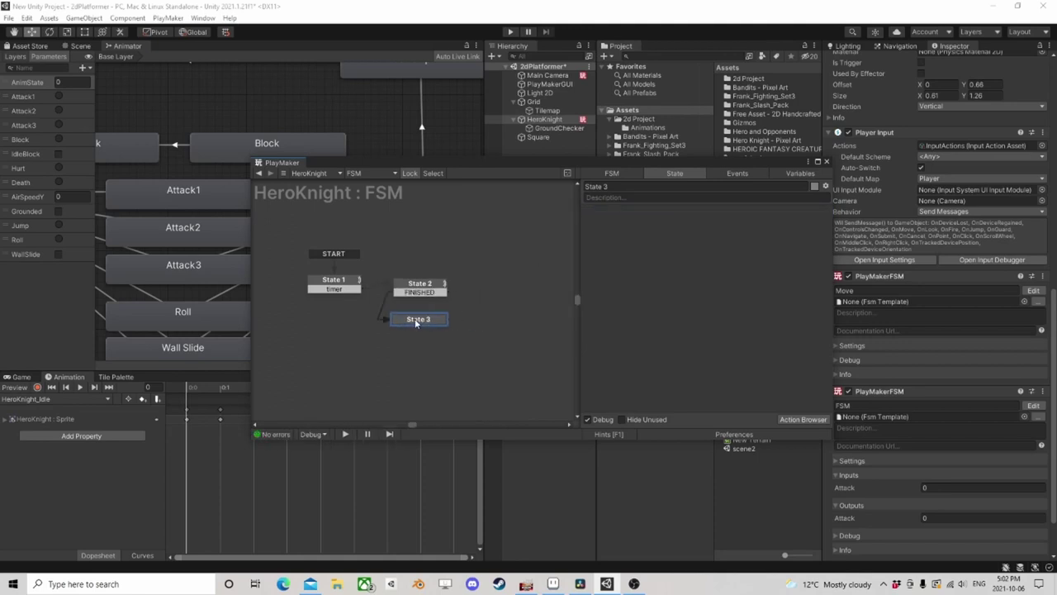
# Add a Set Int Value action to State 3 that sets the Attack variable to 0
pyautogui.click(798, 418)
pyautogui.write('se')
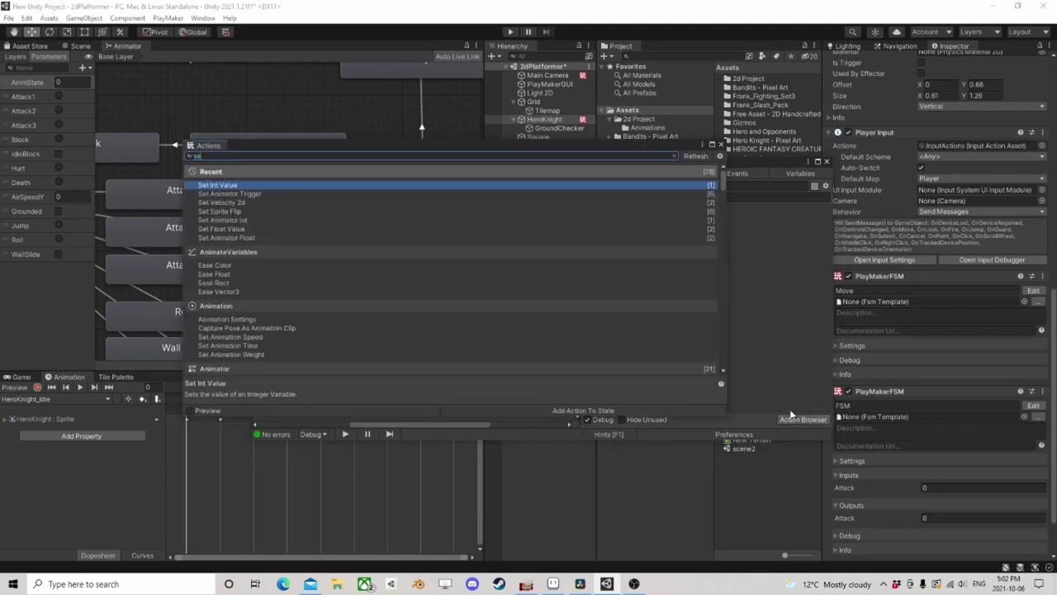
pyautogui.write('t int val')
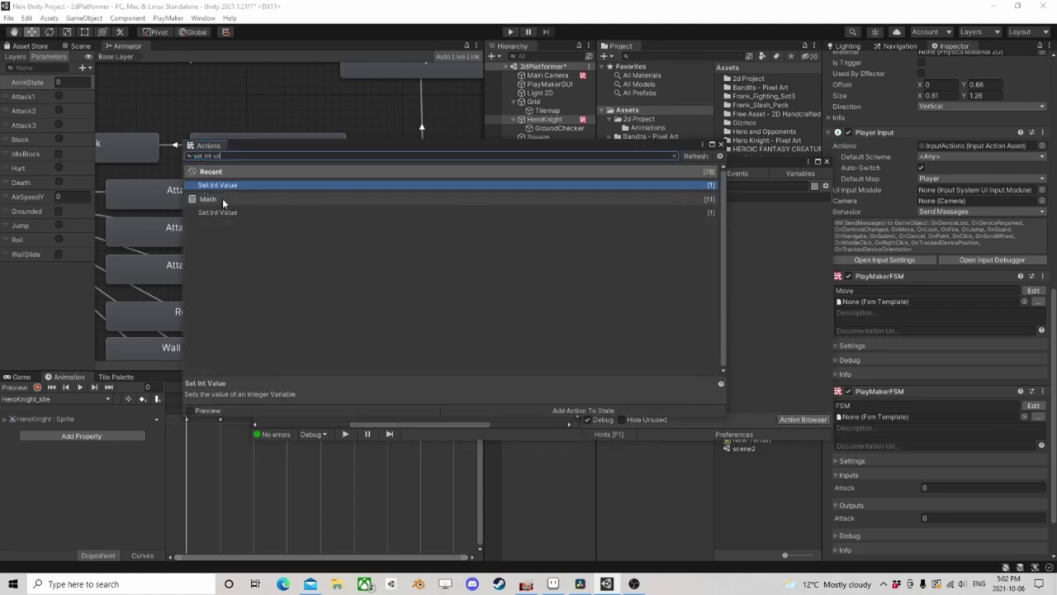
pyautogui.doubleClick(229, 189)
pyautogui.click(720, 144)
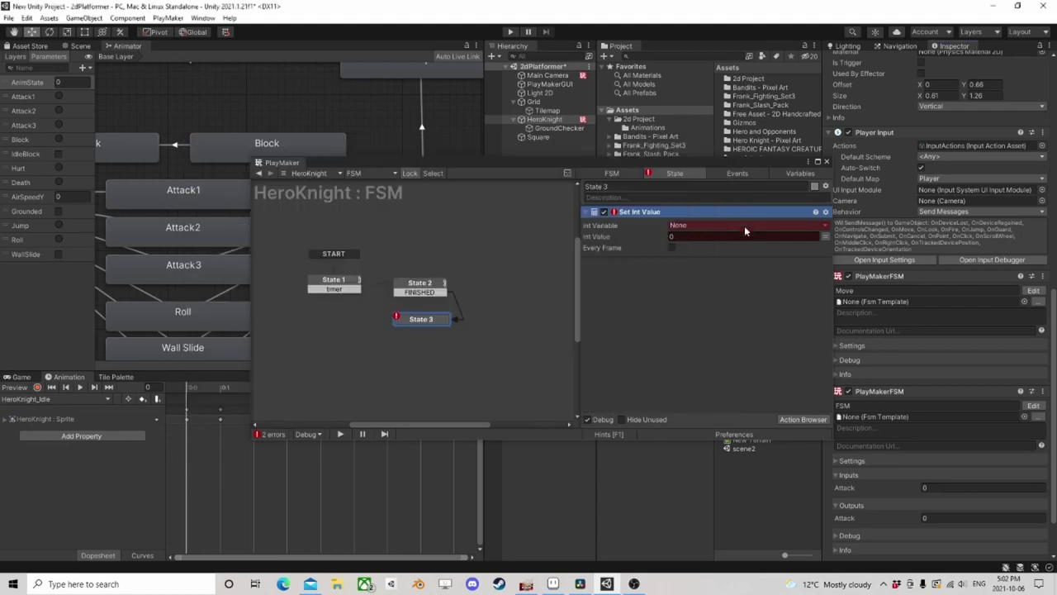
pyautogui.click(729, 225)
pyautogui.click(696, 249)
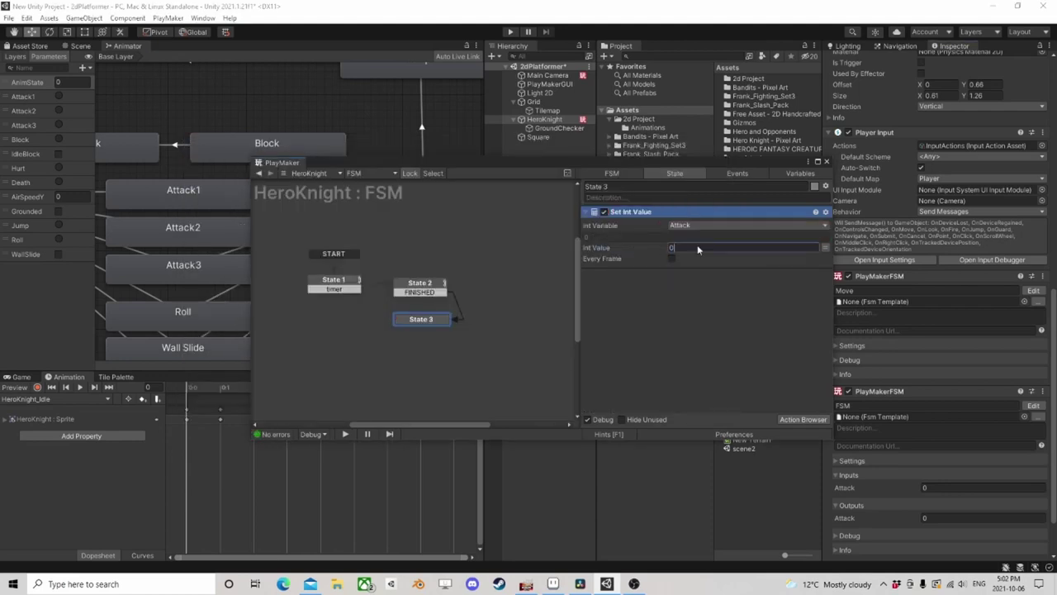
# Arrange State 2 and State 3 in a row beside State 1
pyautogui.moveTo(442, 313); pyautogui.dragTo(525, 282)
pyautogui.moveTo(421, 290); pyautogui.dragTo(416, 289)
pyautogui.click(341, 285)
# Save the FSM as a template named ResetAttack in the PlayMaker Templates folder
pyautogui.rightClick(421, 322)
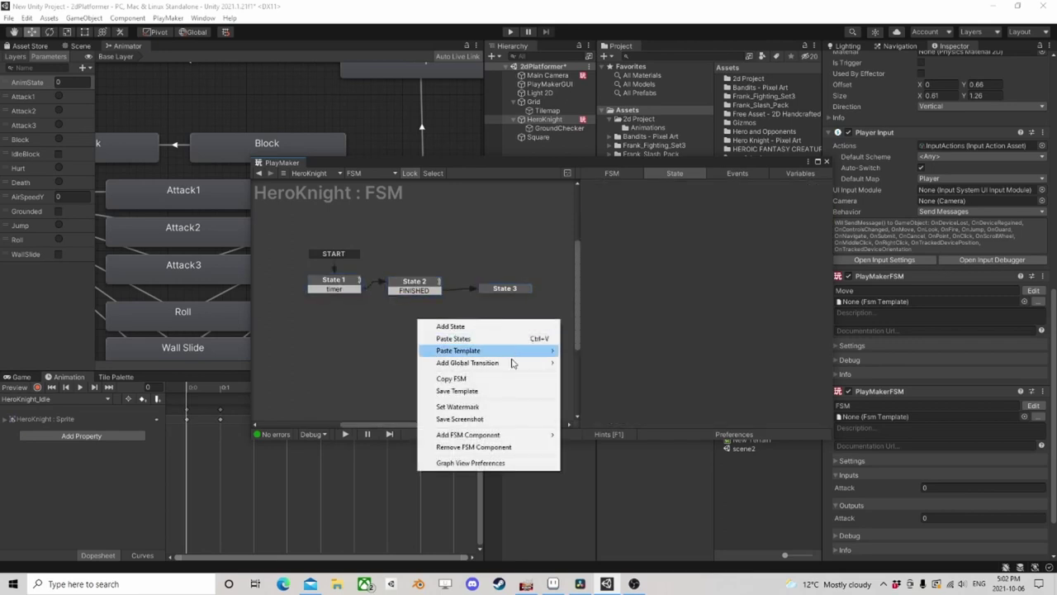
pyautogui.click(487, 392)
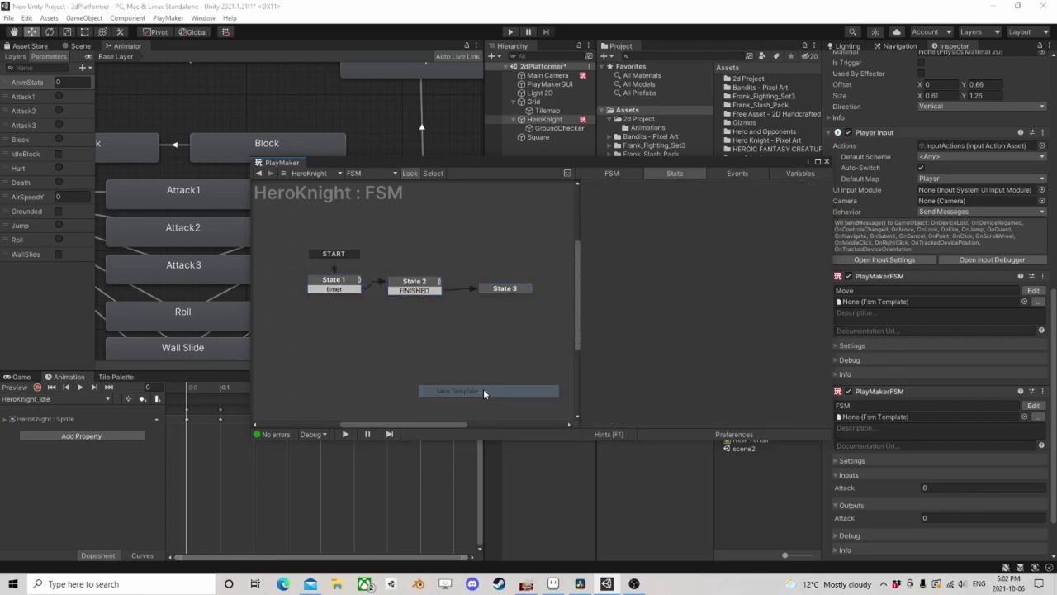
pyautogui.write('ResetAttac')
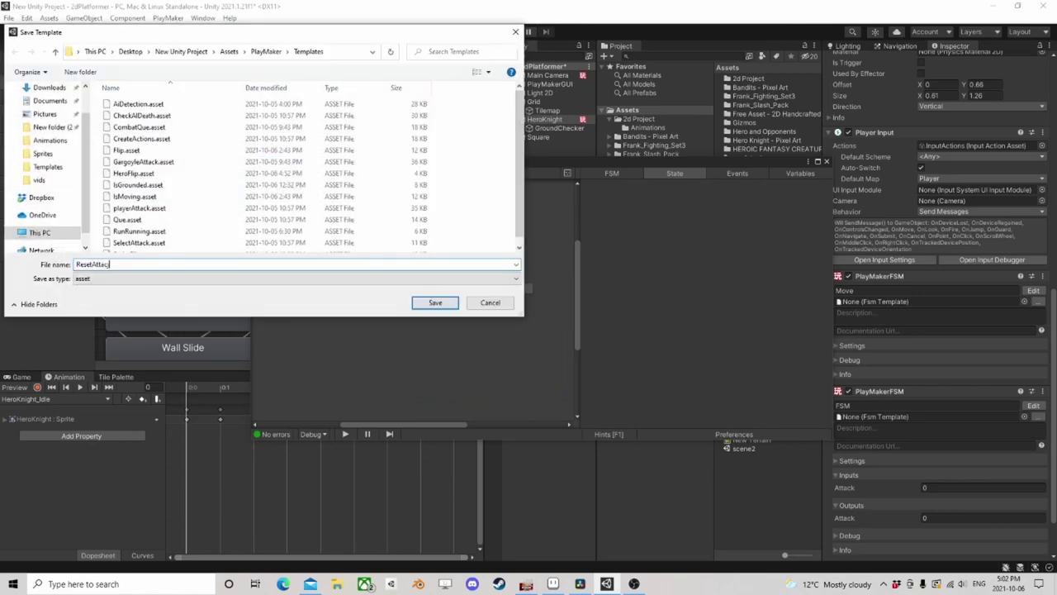
pyautogui.write('k')
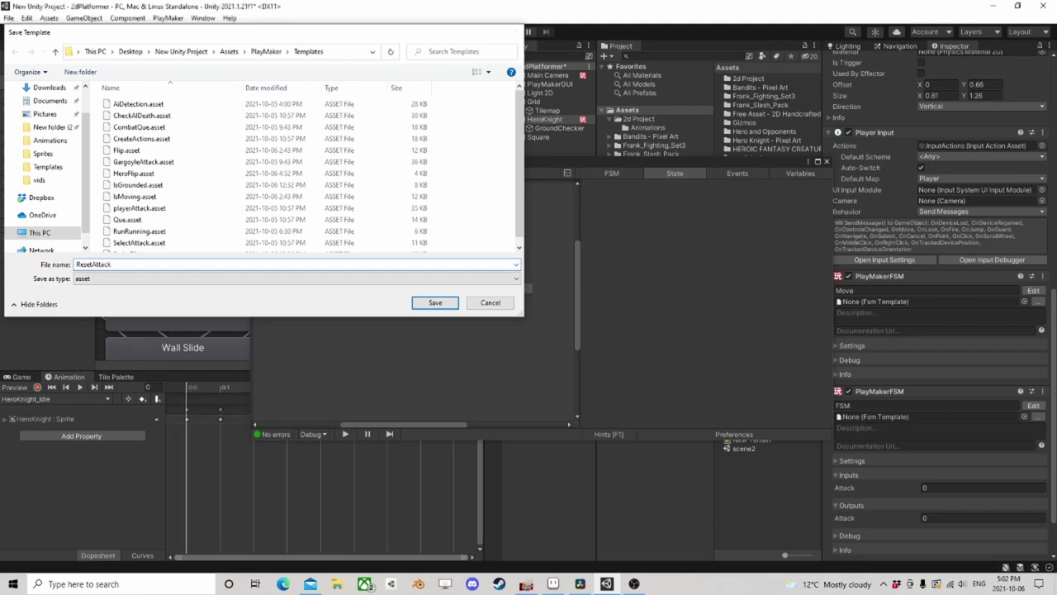
pyautogui.press('Return')
pyautogui.click(603, 313)
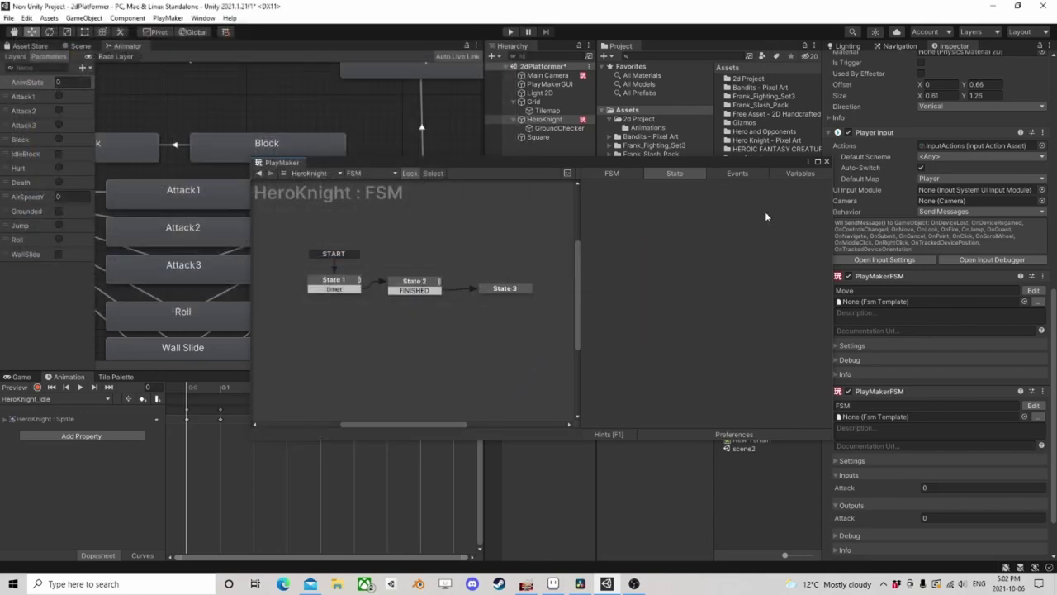
# Close the FSM editor and remove the unnamed PlayMakerFSM component from HeroKnight
pyautogui.click(826, 161)
pyautogui.rightClick(884, 332)
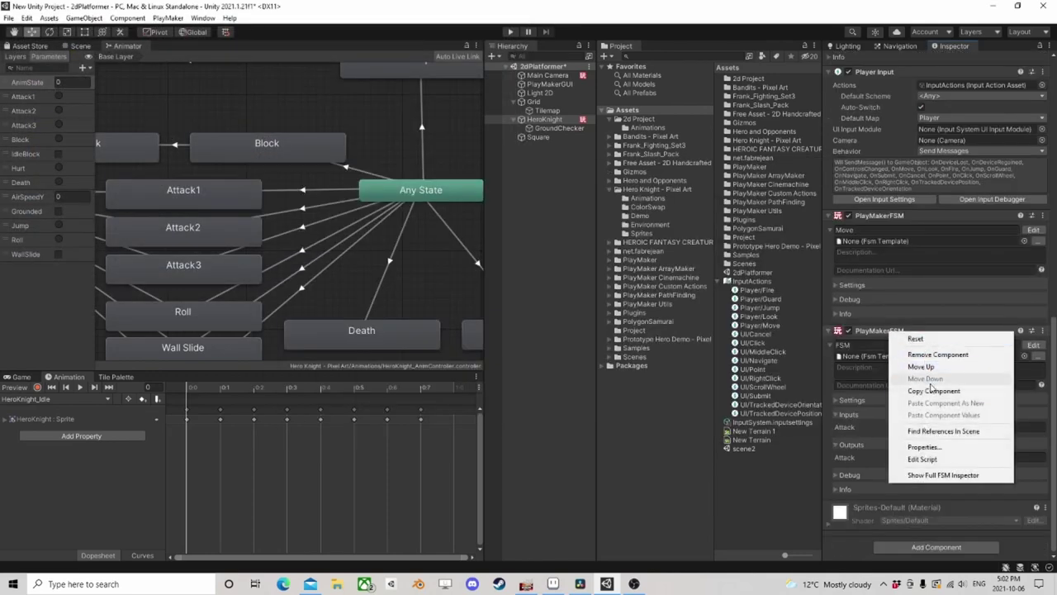
pyautogui.click(937, 355)
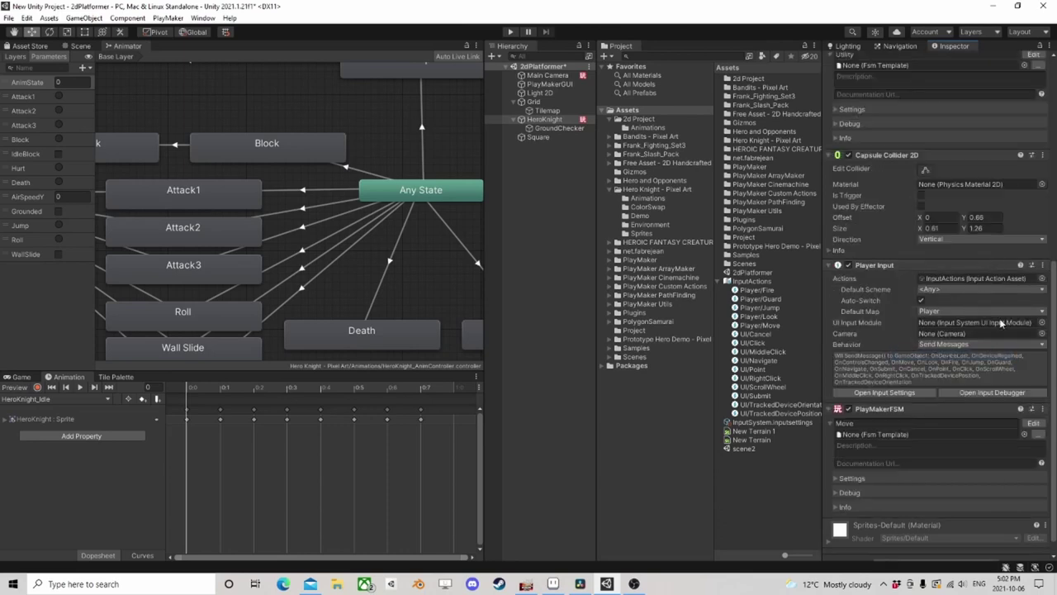
# Add a Run FSM action to State 1 of HeroKnight's Move FSM and assign the ResetAttack template to it
pyautogui.click(1033, 423)
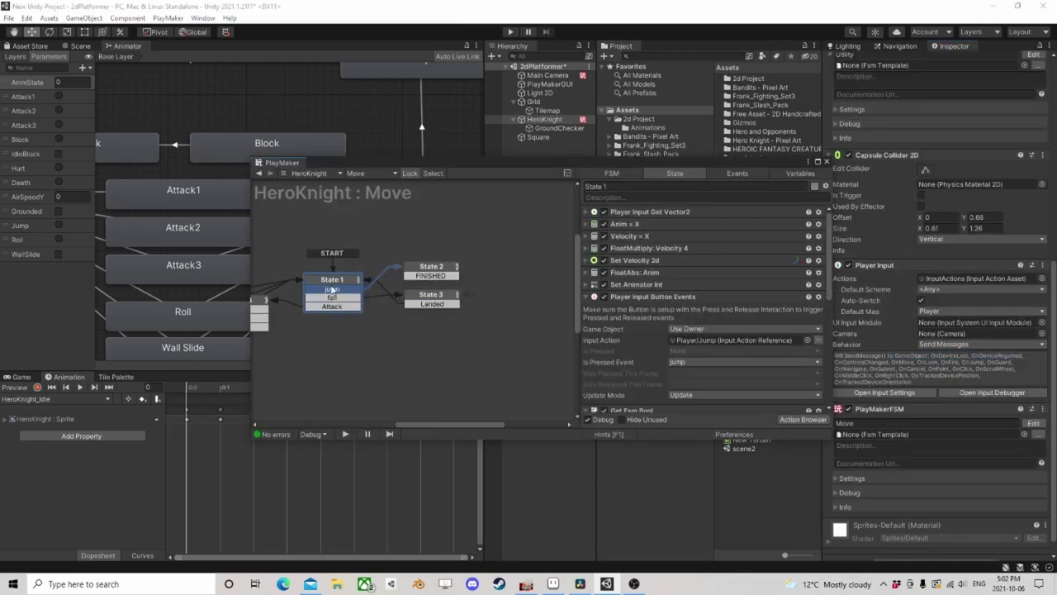
pyautogui.click(800, 416)
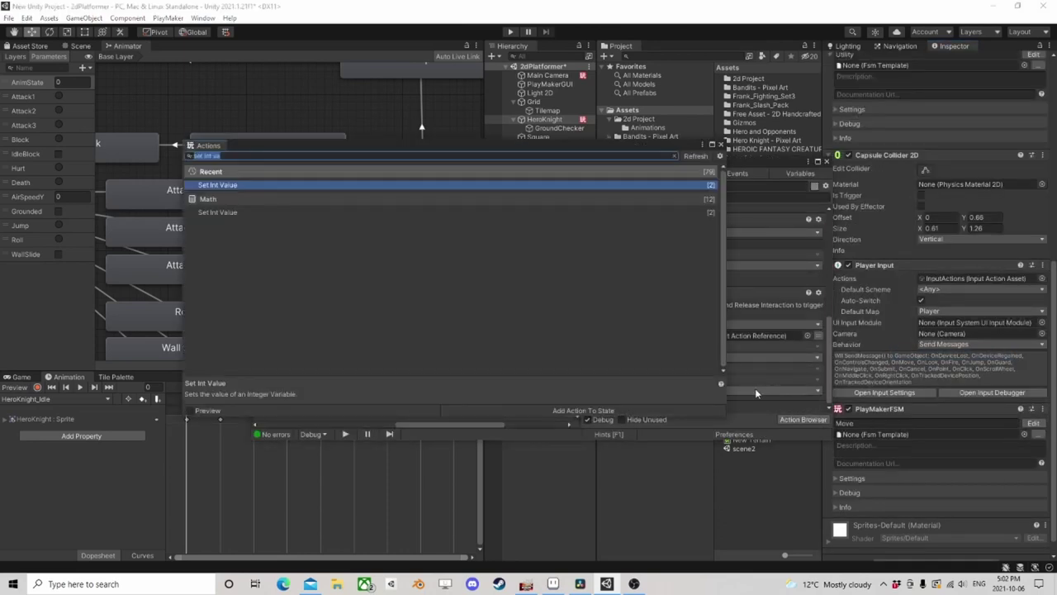
pyautogui.write('run fsm')
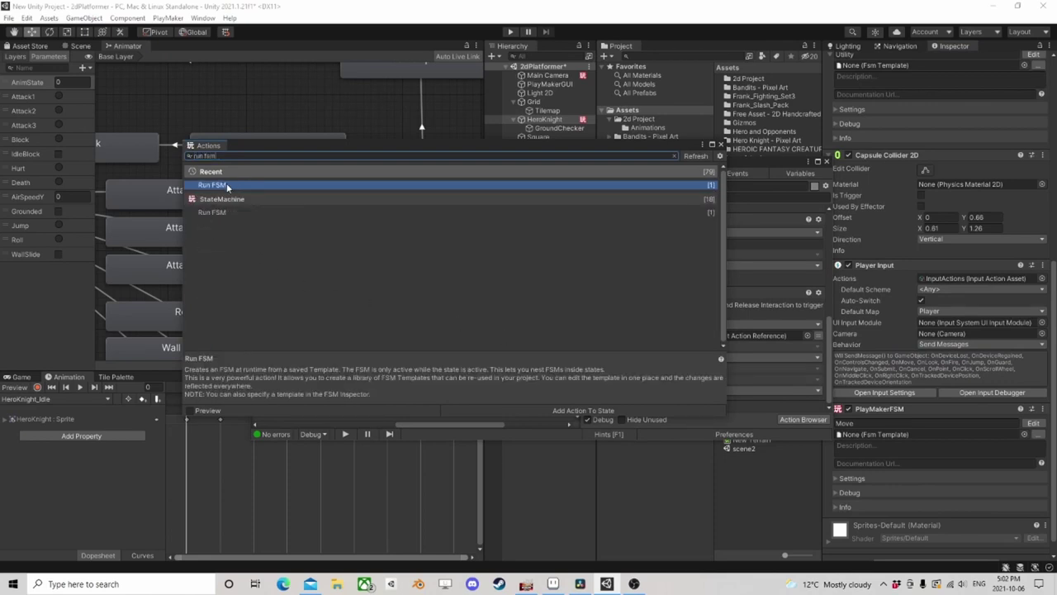
pyautogui.doubleClick(227, 183)
pyautogui.click(759, 368)
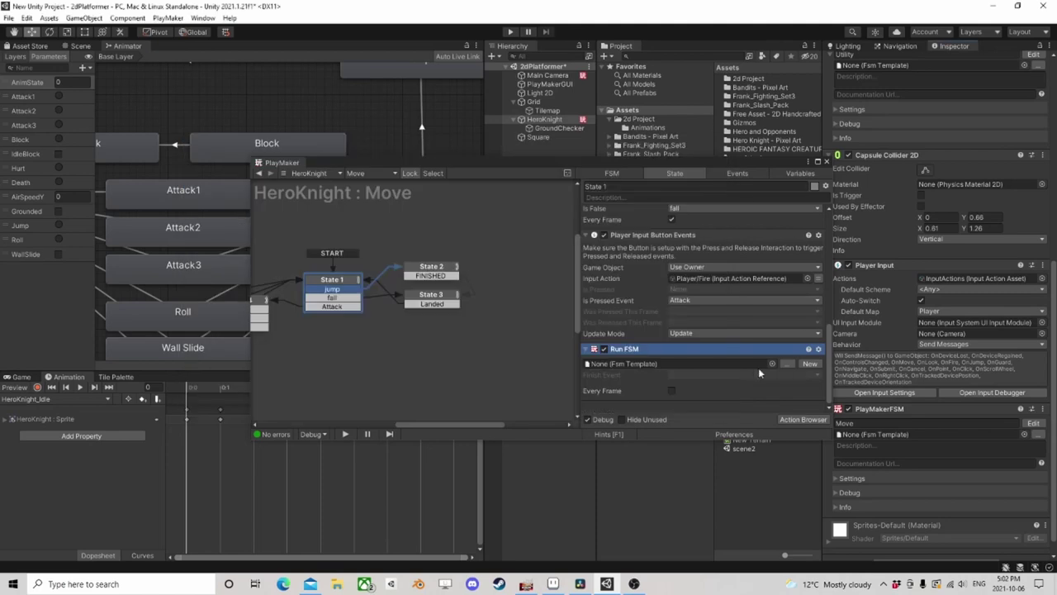
pyautogui.click(768, 364)
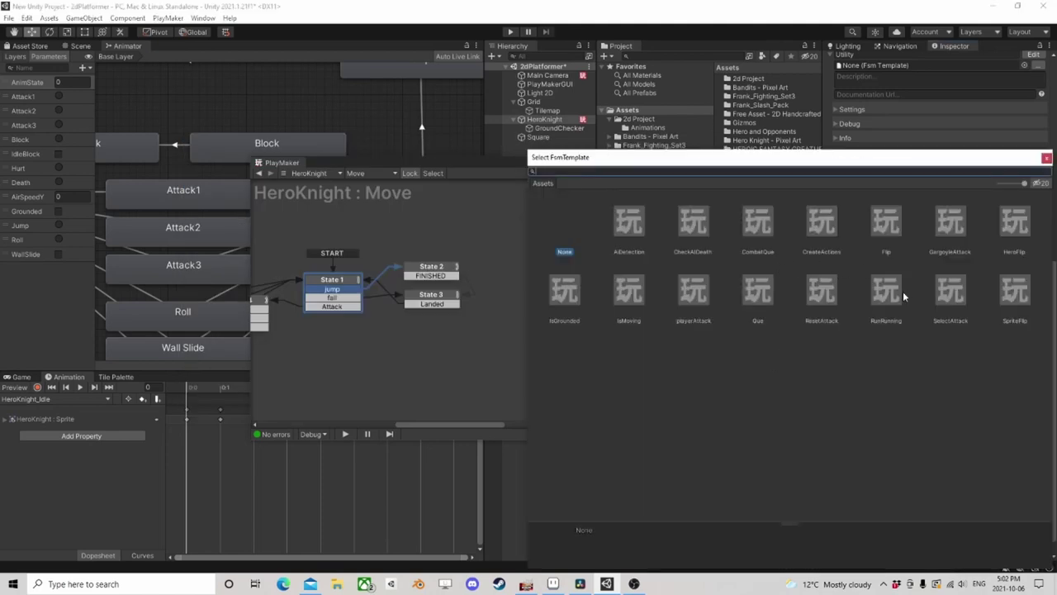
pyautogui.click(821, 294)
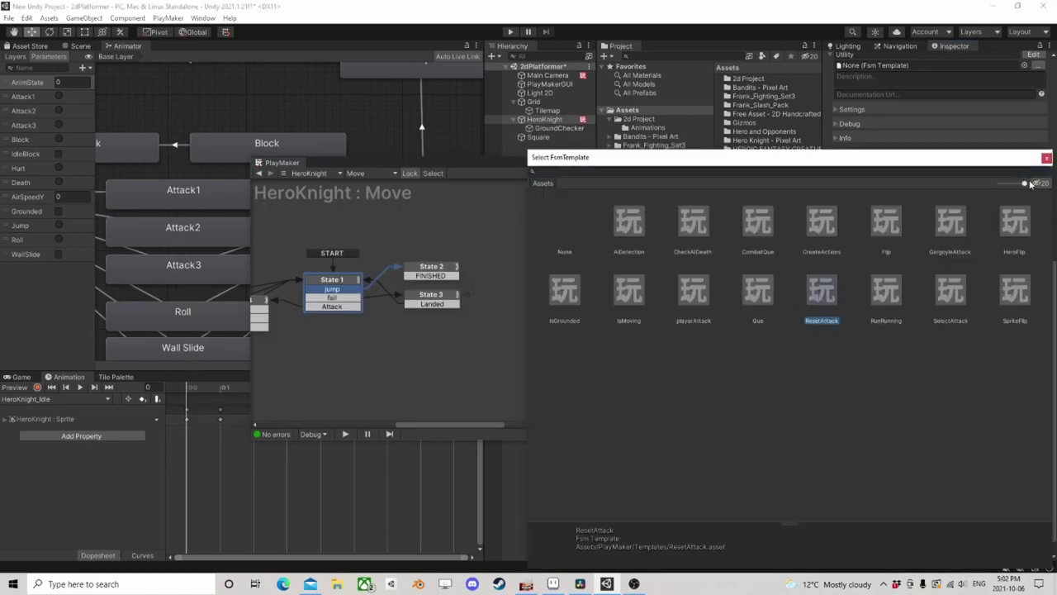
pyautogui.click(1046, 157)
# Link both the Attack input and the Attack output of the Run FSM action to the Attack variable
pyautogui.scroll(-2, 730, 330)
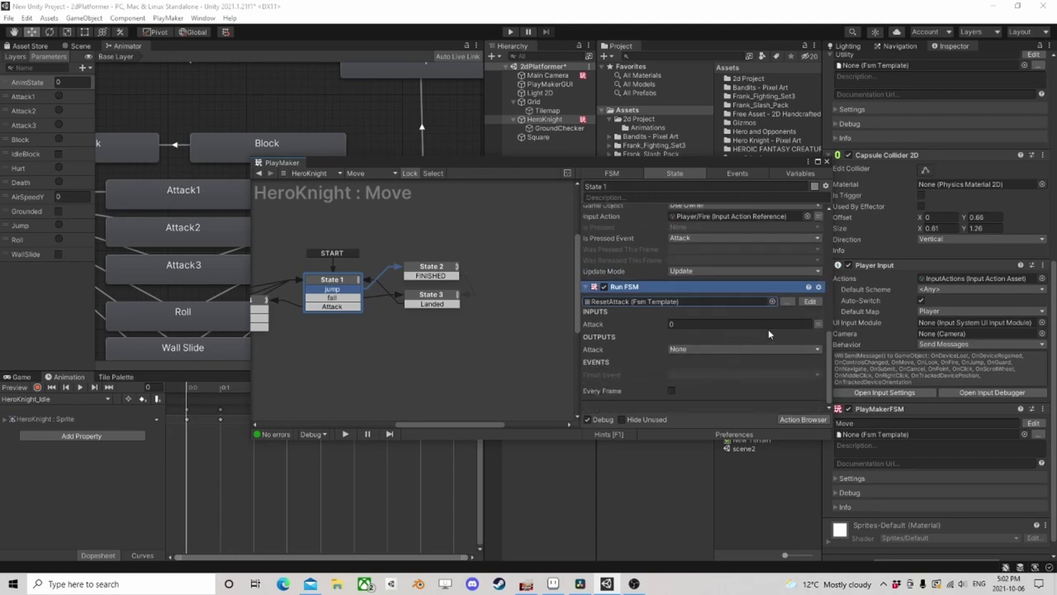
pyautogui.click(818, 323)
pyautogui.click(727, 323)
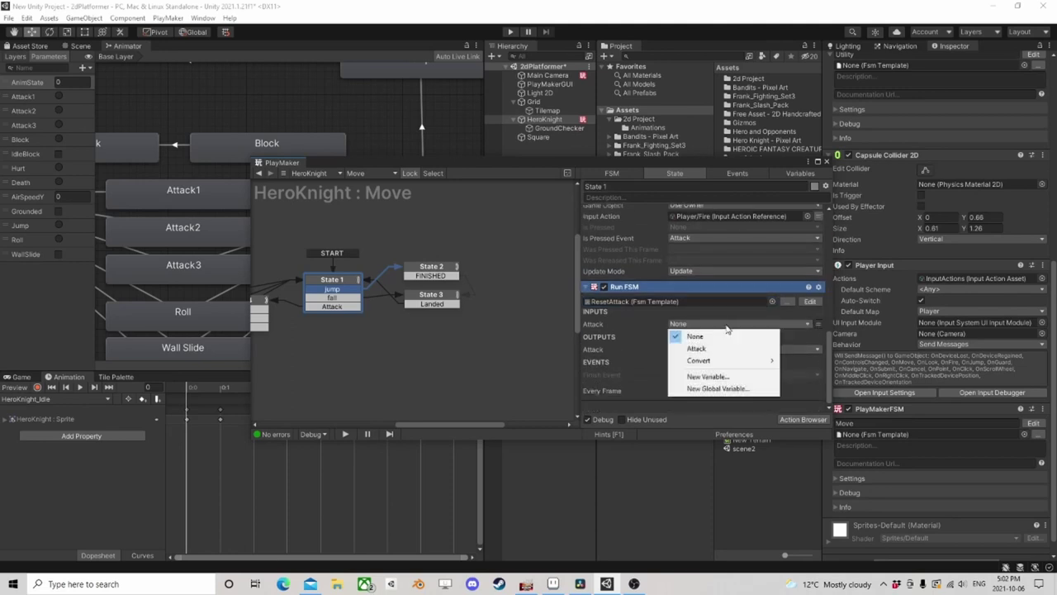
pyautogui.click(696, 347)
pyautogui.click(699, 360)
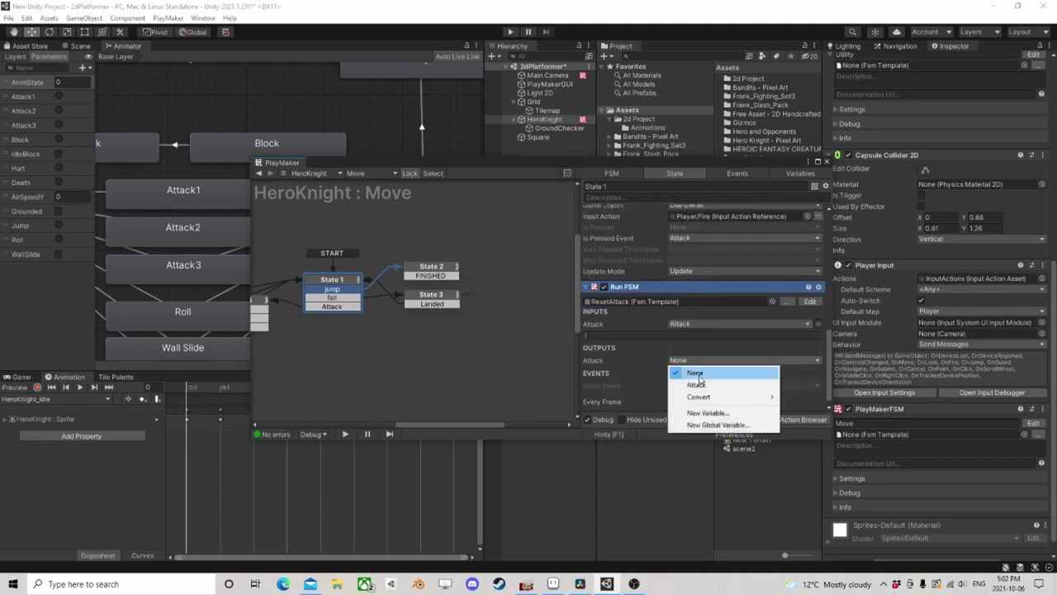
pyautogui.click(698, 384)
pyautogui.scroll(-1, 705, 372)
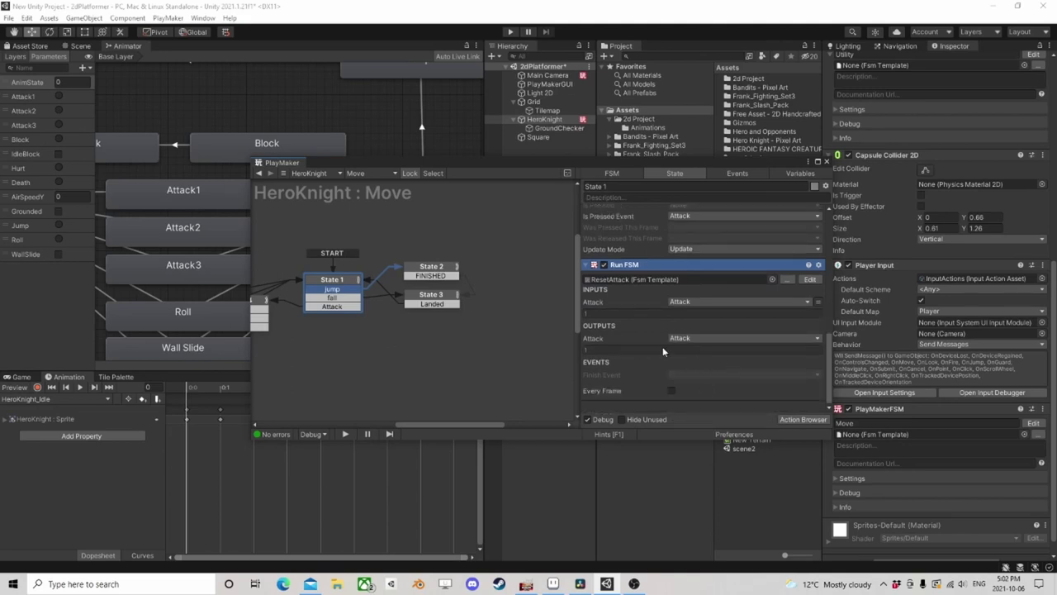
# Start play mode and arrange the Animator and Move FSM graphs so the attack states can be watched
pyautogui.moveTo(579, 164); pyautogui.dragTo(703, 137)
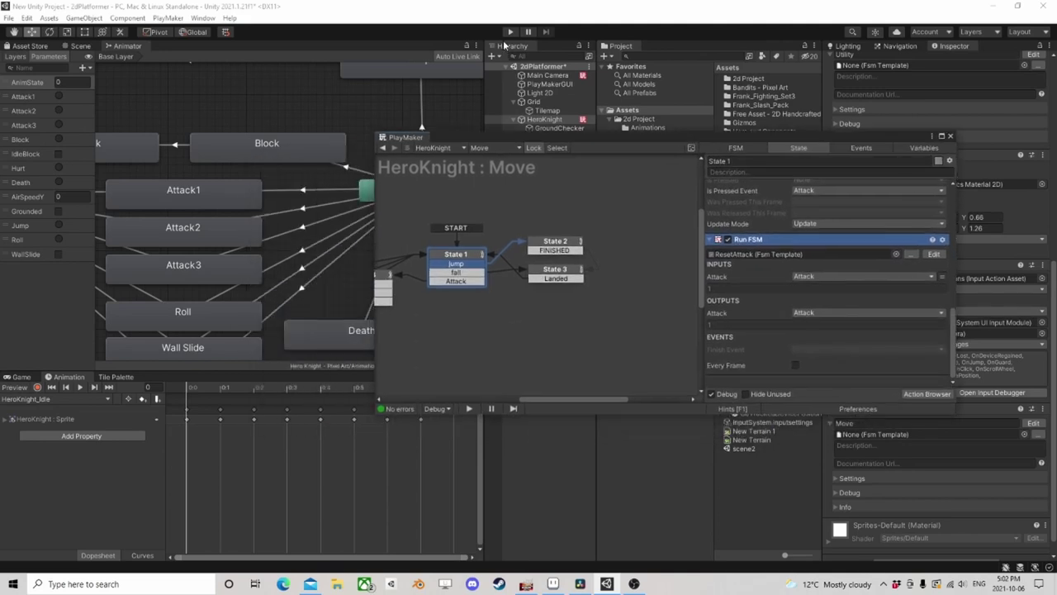
pyautogui.hotkey('ctrl', 'p')
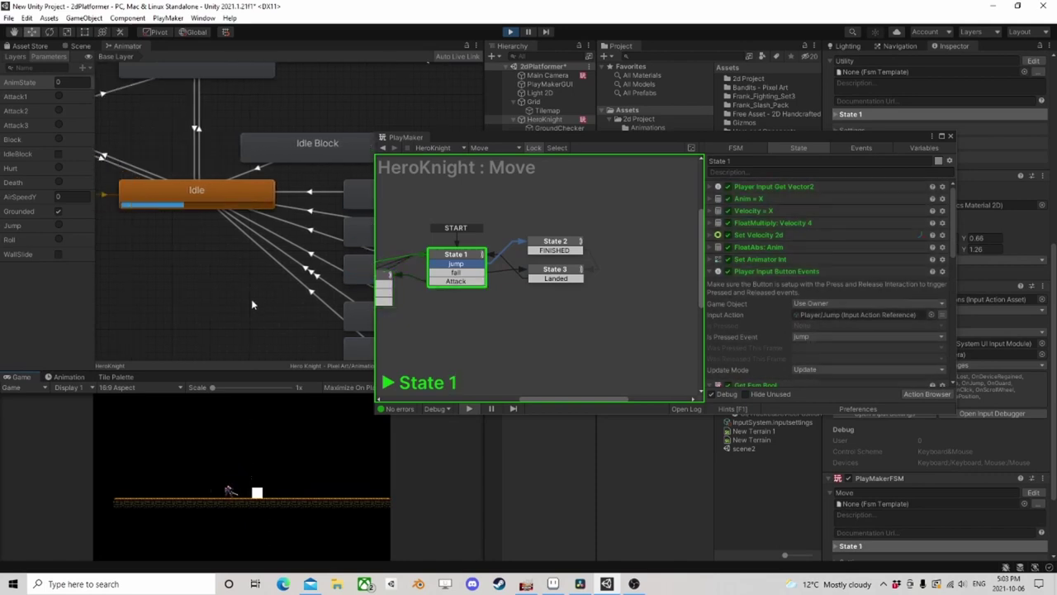
pyautogui.scroll(-4, 265, 299)
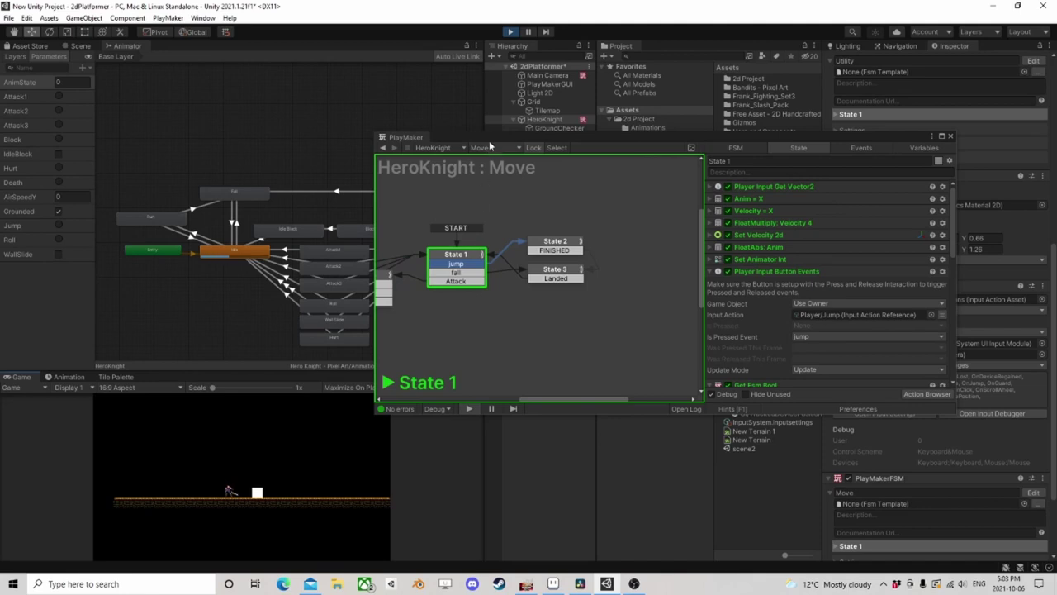
pyautogui.moveTo(489, 140); pyautogui.dragTo(558, 142)
pyautogui.moveTo(521, 280); pyautogui.dragTo(665, 295, button='middle')
pyautogui.scroll(-1, 665, 295)
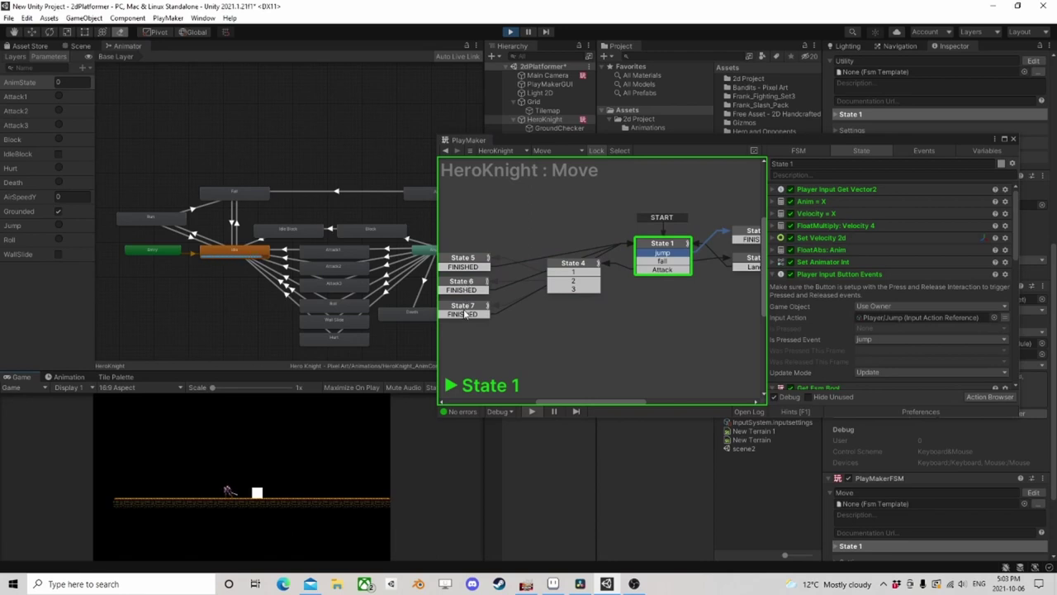
# Test single and rapid consecutive attacks in the running game while watching the Move FSM, and stop play mode
pyautogui.click(197, 473)
pyautogui.click(192, 480)
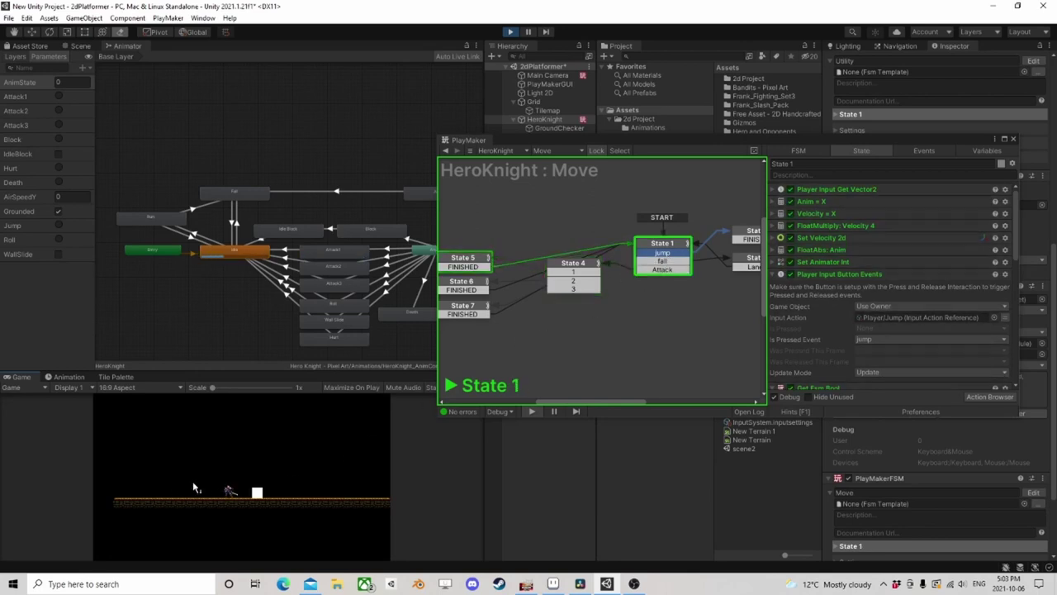
pyautogui.click(192, 481)
pyautogui.click(192, 481)
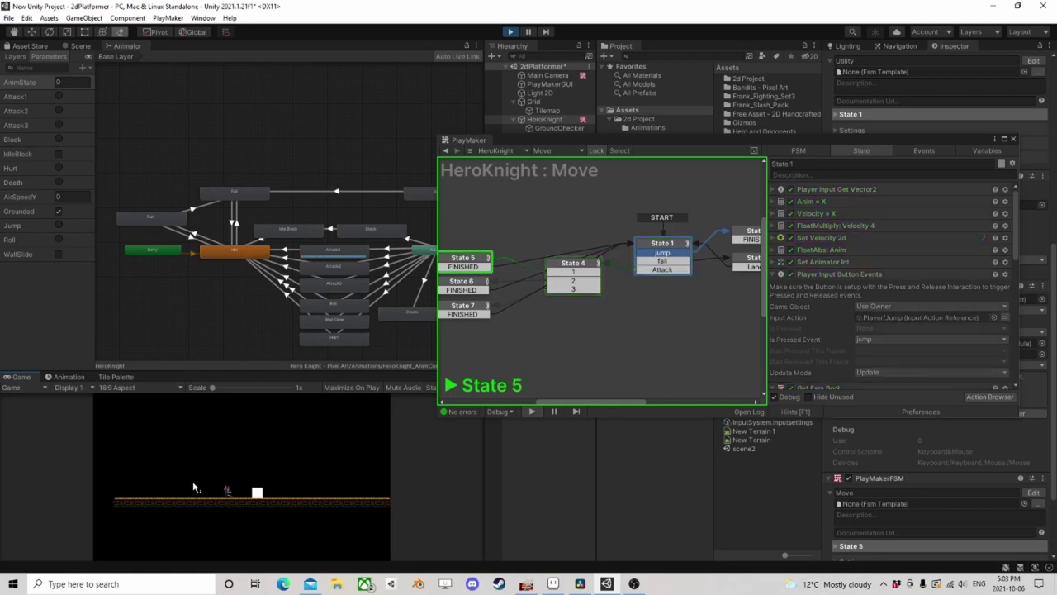
pyautogui.click(192, 481)
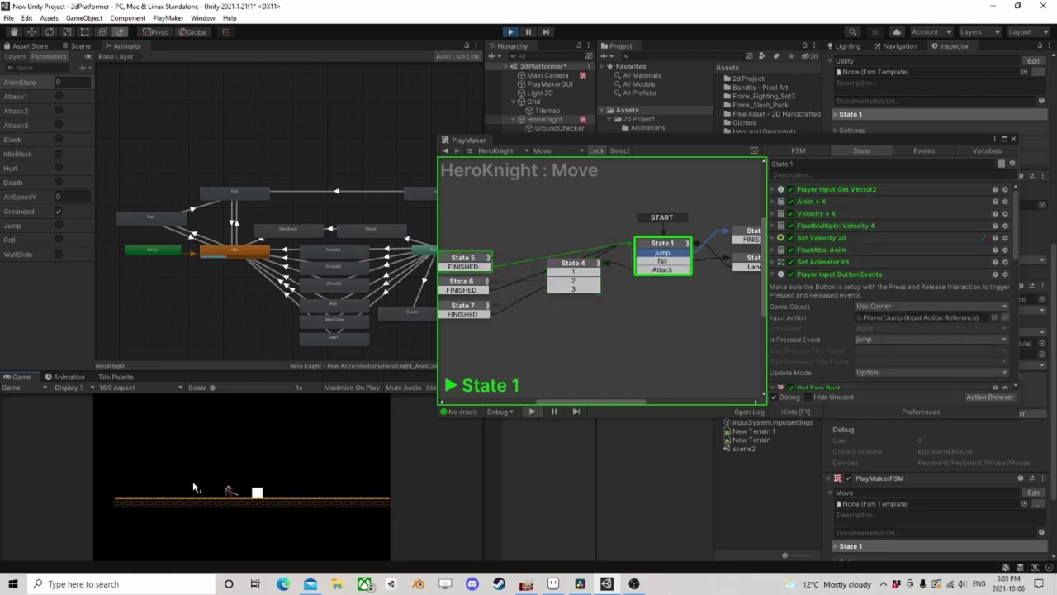
pyautogui.click(192, 481)
pyautogui.click(192, 481)
pyautogui.click(192, 481)
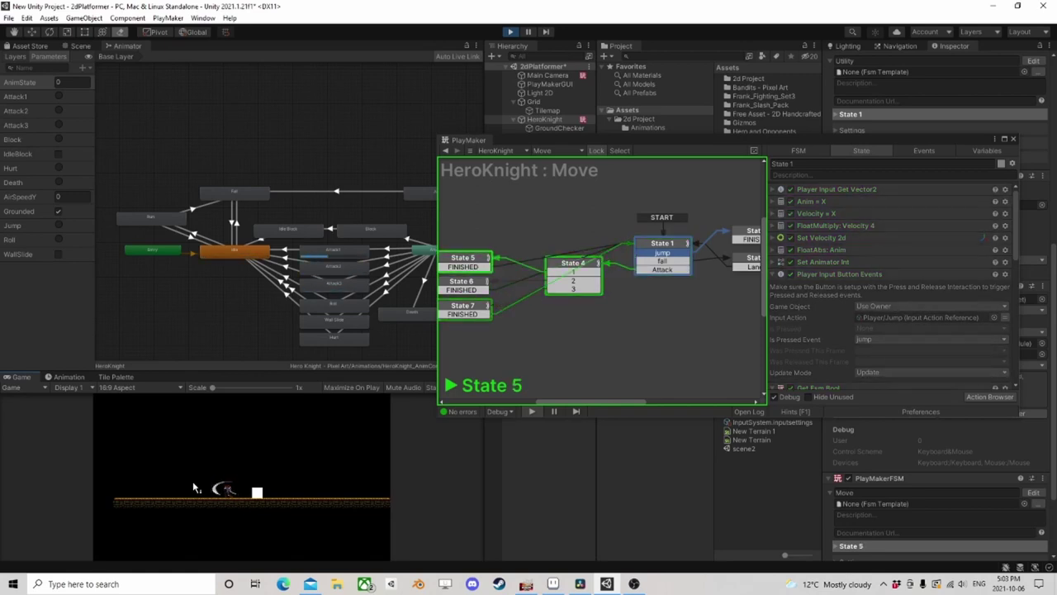
pyautogui.click(193, 480)
pyautogui.click(193, 481)
pyautogui.click(192, 481)
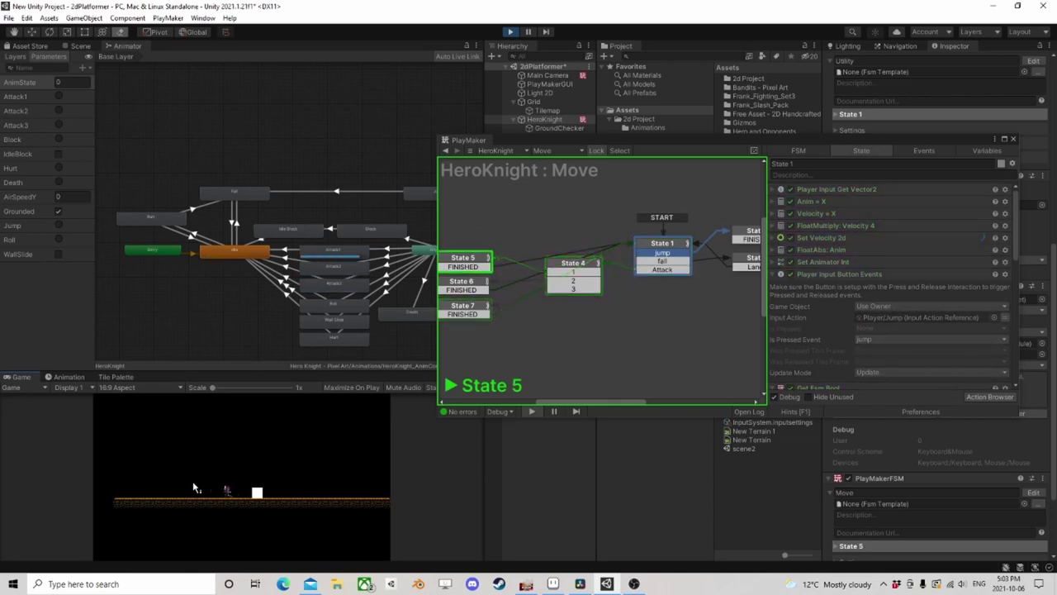
pyautogui.click(193, 481)
pyautogui.click(193, 481)
pyautogui.click(192, 481)
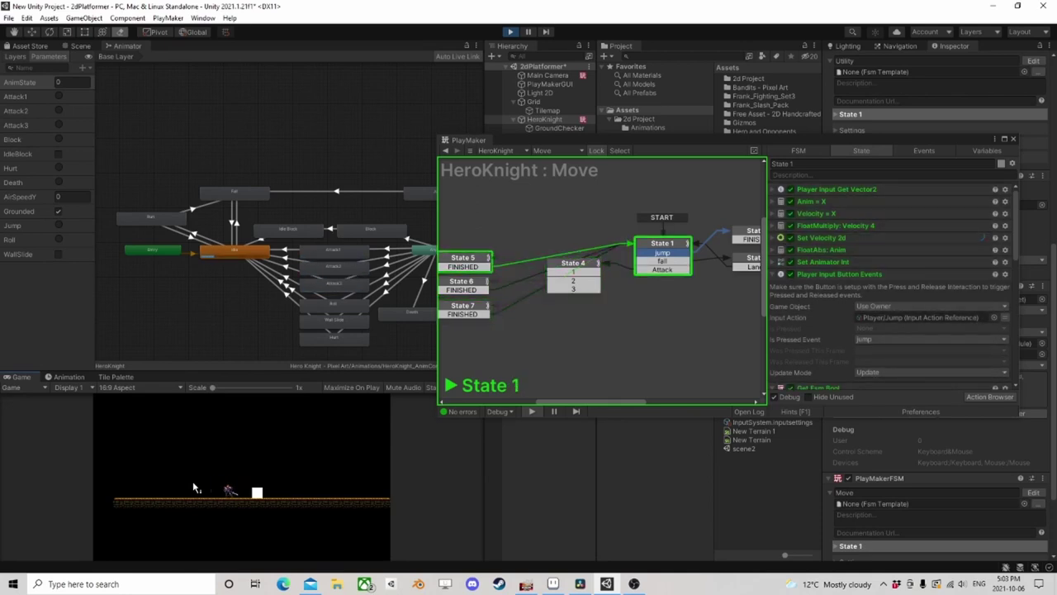
pyautogui.click(192, 481)
pyautogui.click(192, 480)
pyautogui.click(192, 481)
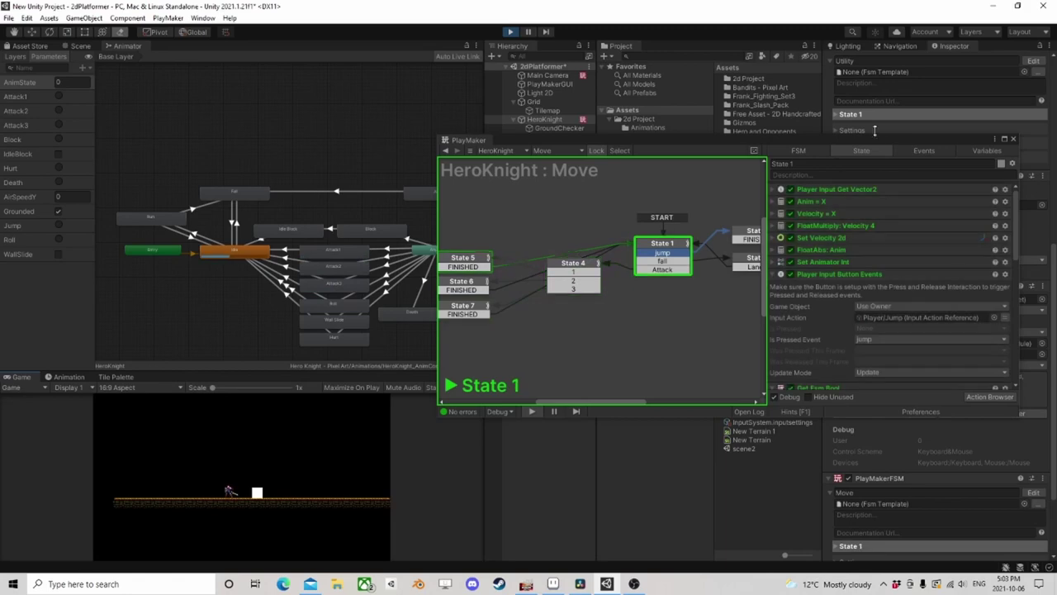
pyautogui.moveTo(561, 139); pyautogui.dragTo(332, 147)
pyautogui.click(509, 32)
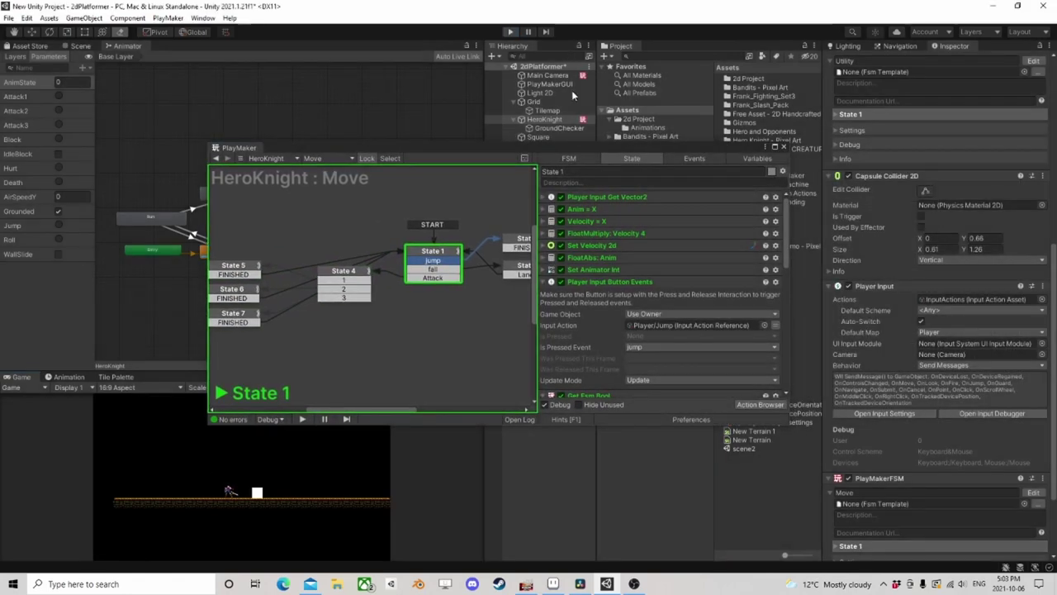
# Move States 5, 6 and 7 and State 4 closer to State 1 in the Move FSM, and close the FSM editor
pyautogui.scroll(-1, 266, 301)
pyautogui.moveTo(266, 301); pyautogui.dragTo(393, 279, button='middle')
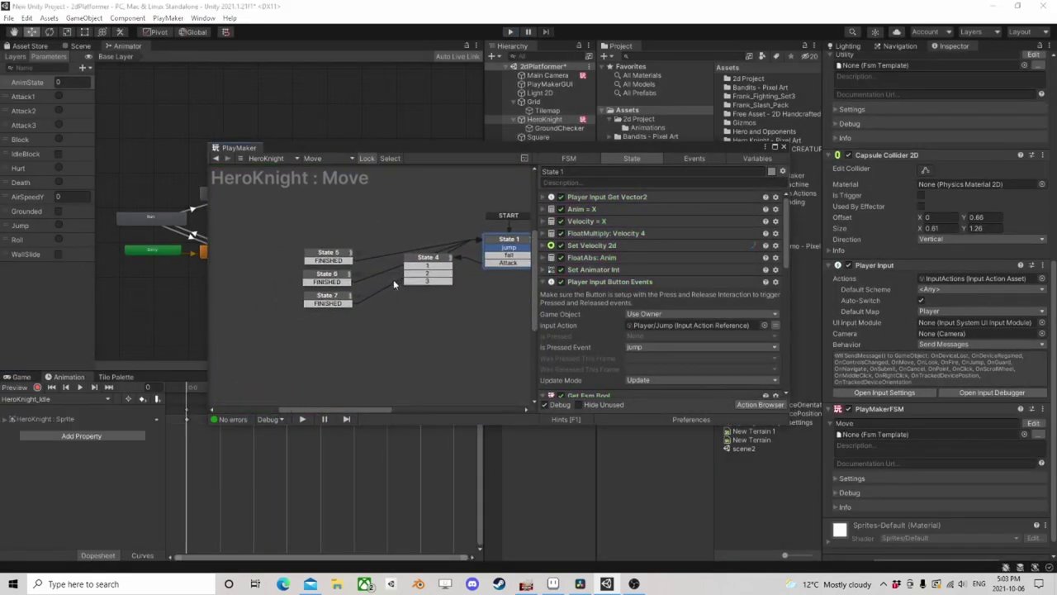
pyautogui.moveTo(374, 339); pyautogui.dragTo(283, 223)
pyautogui.moveTo(331, 259); pyautogui.dragTo(363, 252)
pyautogui.click(455, 256)
pyautogui.moveTo(454, 256); pyautogui.dragTo(452, 259)
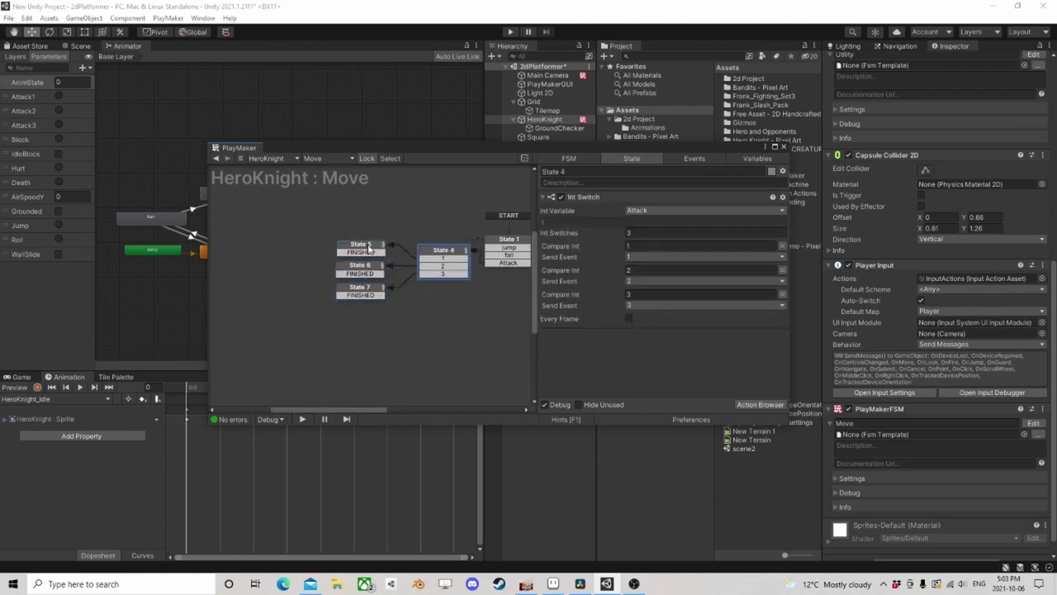
pyautogui.moveTo(306, 226); pyautogui.dragTo(411, 331)
pyautogui.click(444, 314)
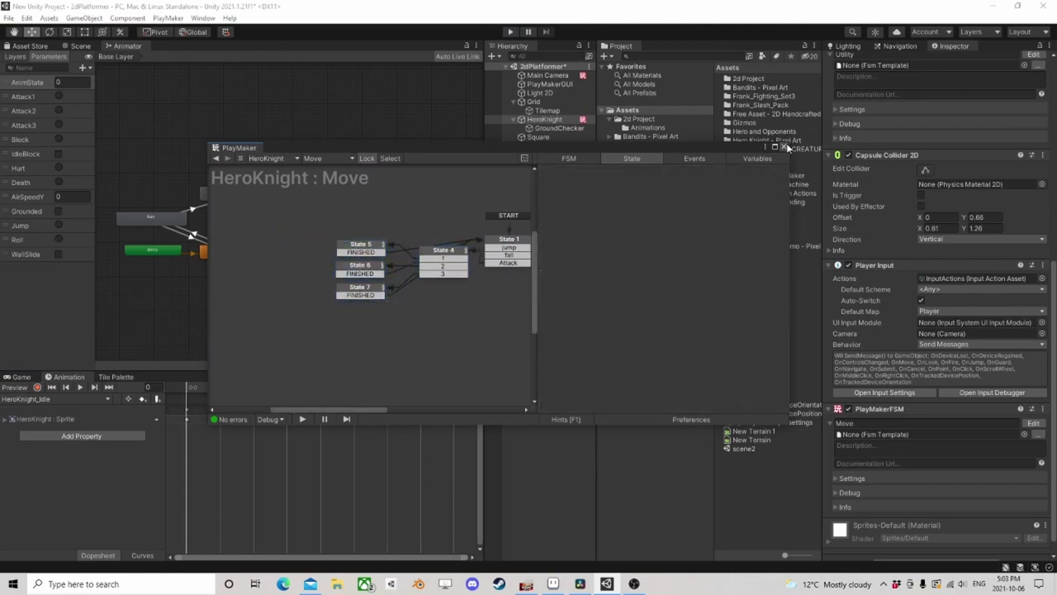
pyautogui.click(783, 146)
# Examine the remaining states in HeroKnight's Animator graph, including Death, Roll, Wall Slide and Hurt
pyautogui.scroll(-3, 403, 281)
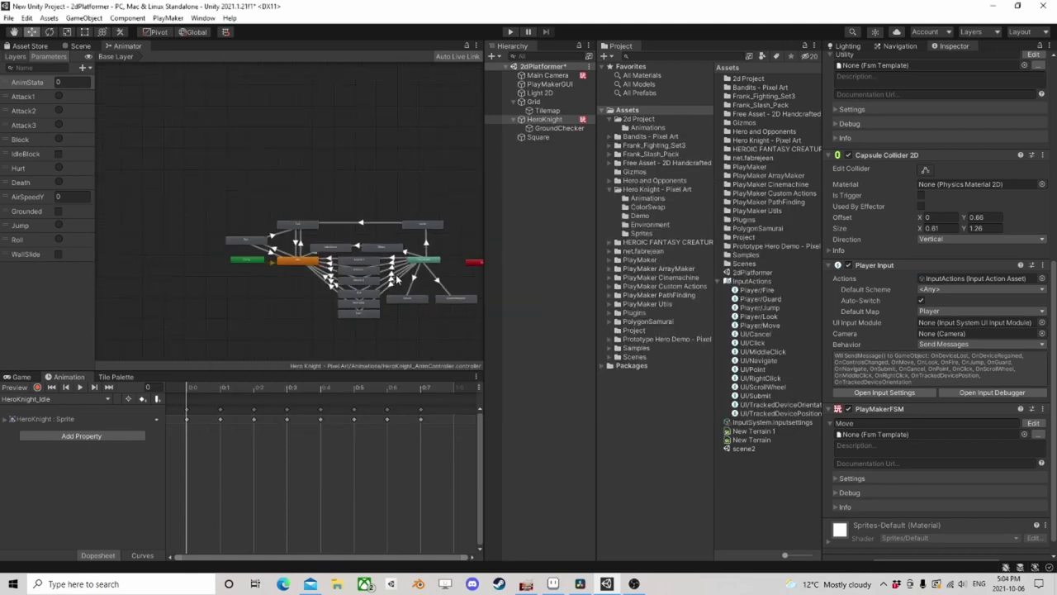
pyautogui.scroll(4, 402, 281)
pyautogui.moveTo(402, 281); pyautogui.dragTo(333, 241, button='middle')
pyautogui.scroll(-2, 333, 242)
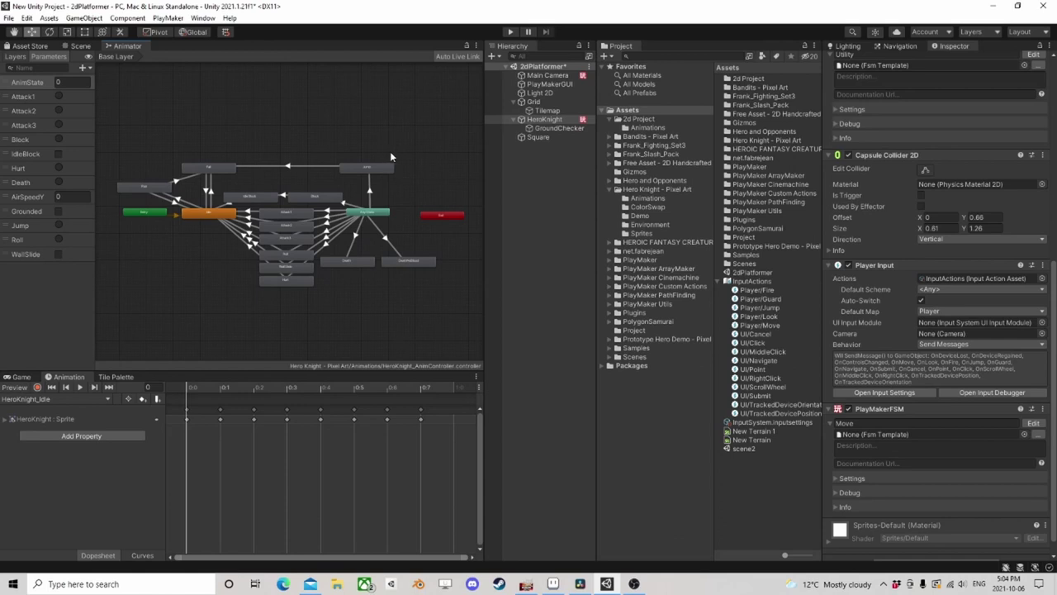
pyautogui.scroll(3, 408, 242)
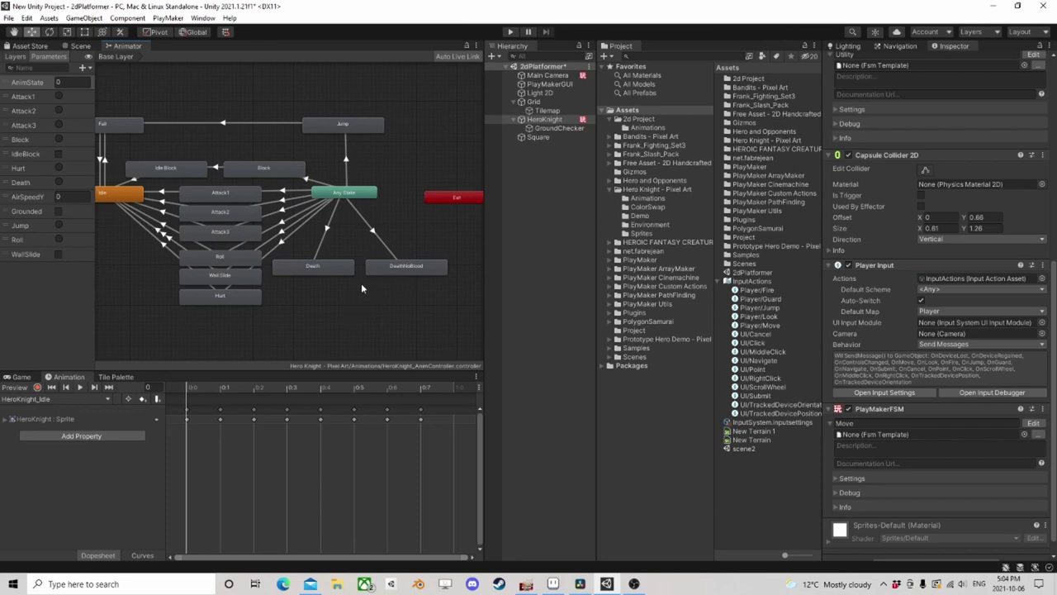
pyautogui.click(322, 270)
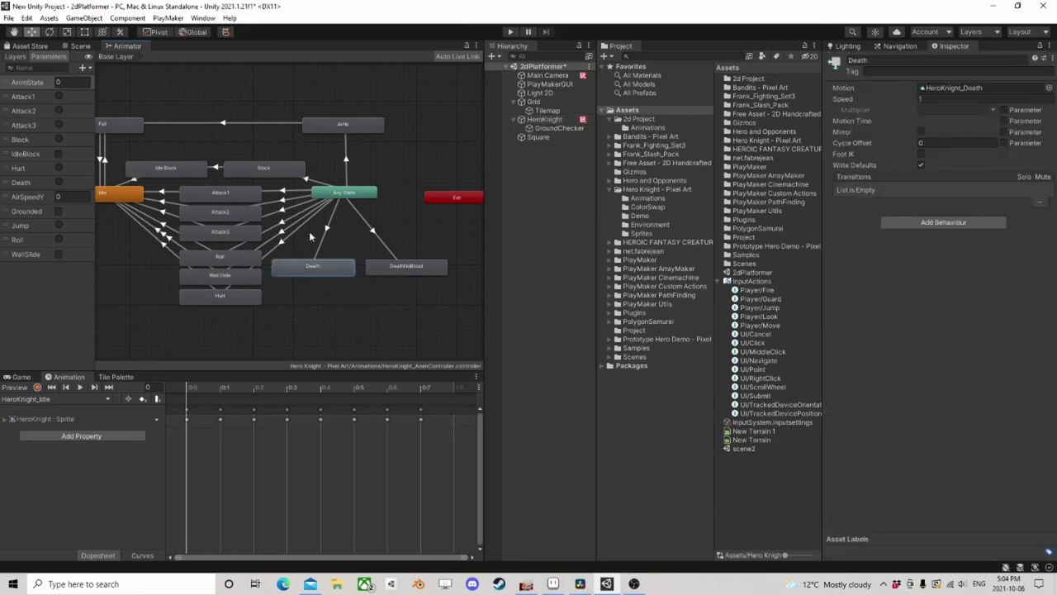
pyautogui.moveTo(310, 237); pyautogui.dragTo(385, 221, button='middle')
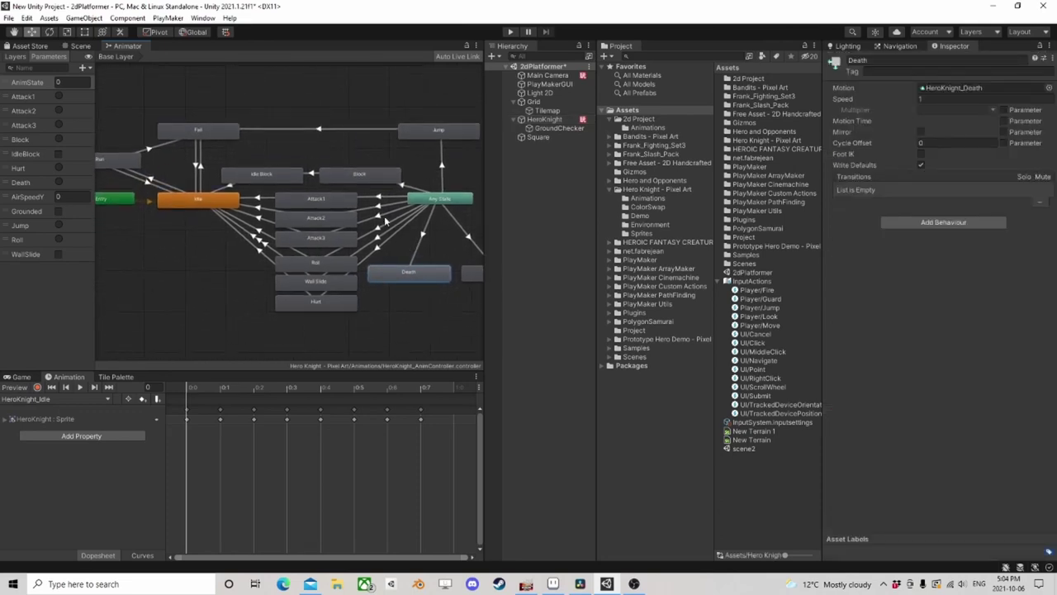
pyautogui.click(329, 265)
pyautogui.click(320, 286)
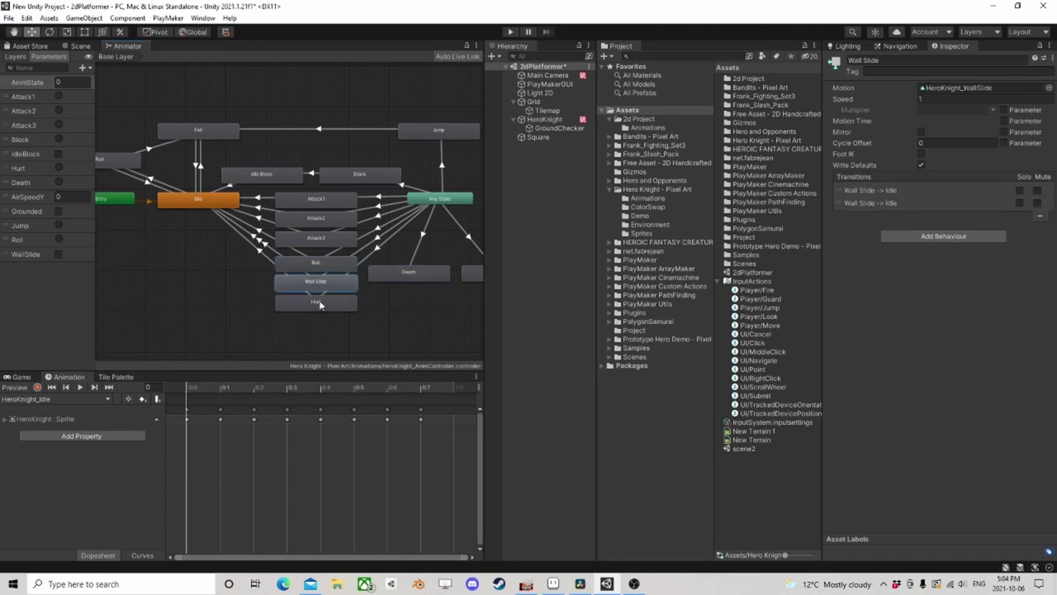
pyautogui.click(350, 329)
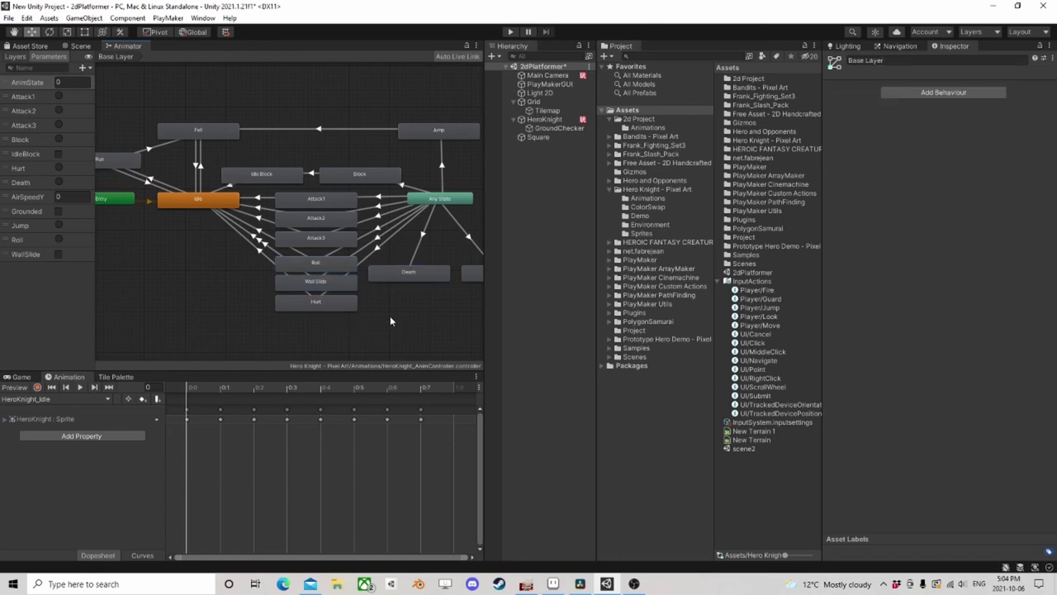